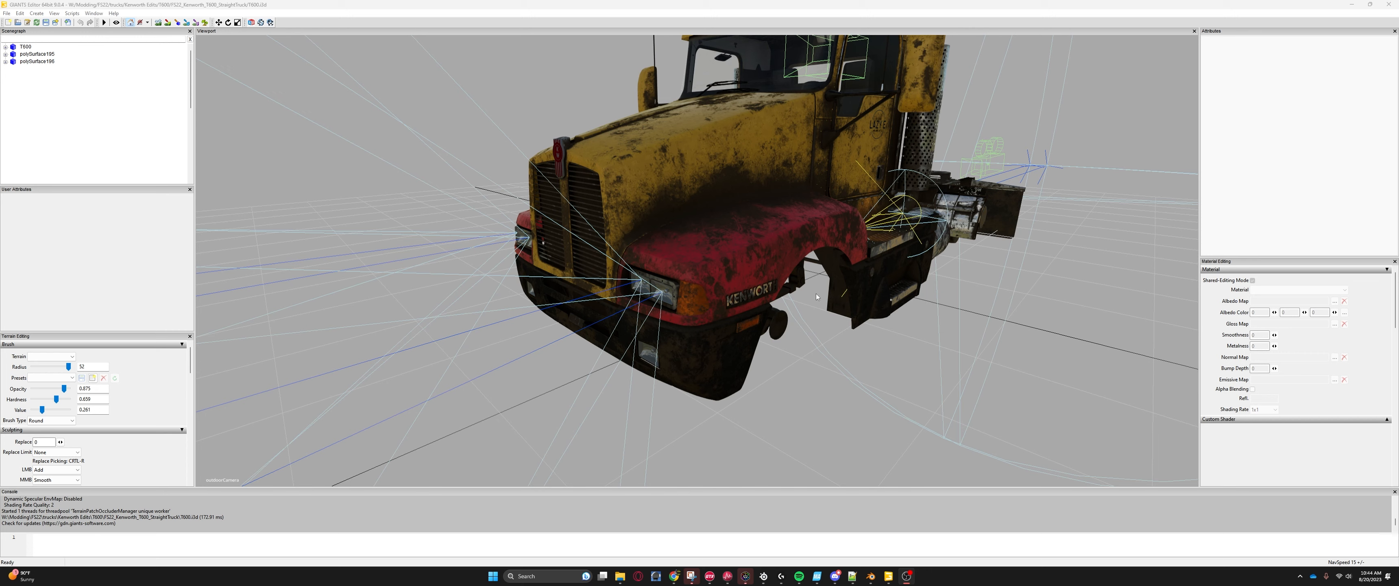
# Step: Inspect the truck's exterior and the Lazy E decal on the cab door
pyautogui.keyDown('alt'); pyautogui.moveTo(797, 291); pyautogui.dragTo(829, 269); pyautogui.keyUp('alt')
pyautogui.scroll(3, 829, 264)
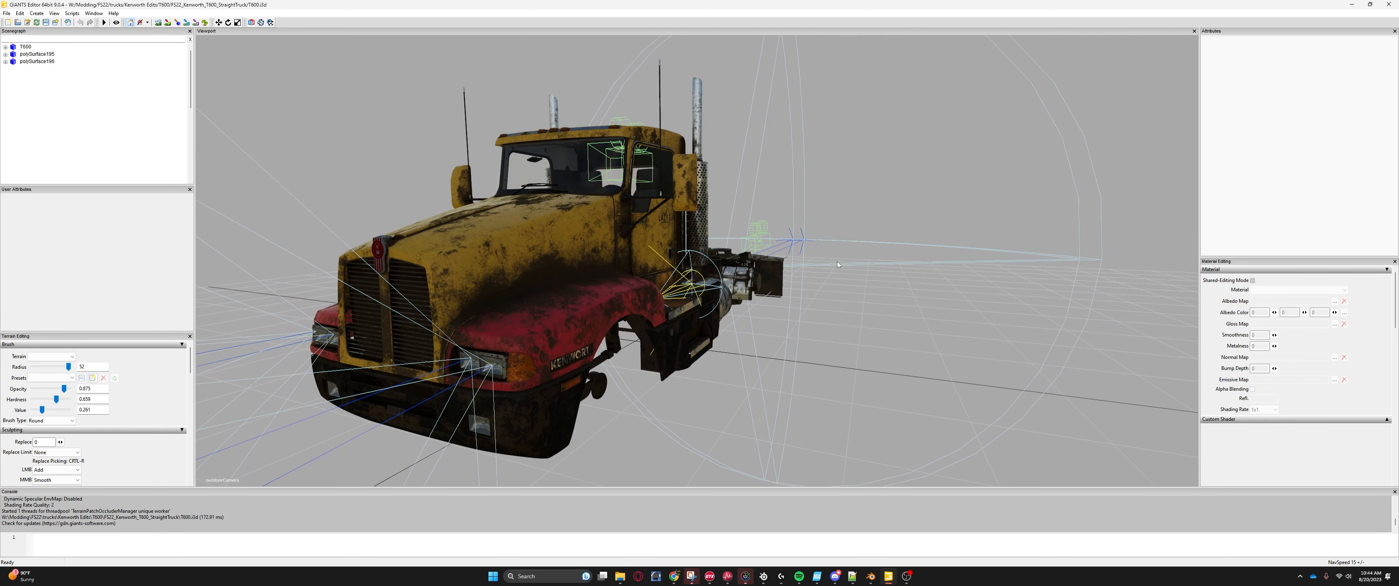
pyautogui.scroll(-1, 836, 264)
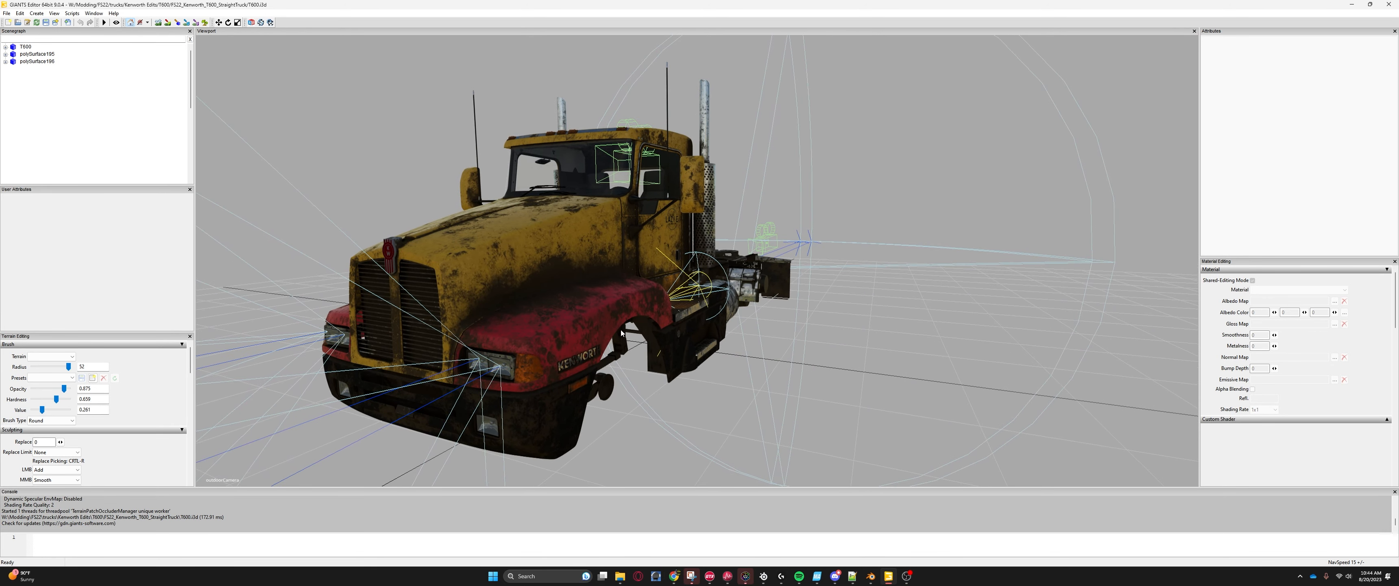
pyautogui.keyDown('alt'); pyautogui.moveTo(621, 329); pyautogui.dragTo(680, 254); pyautogui.keyUp('alt')
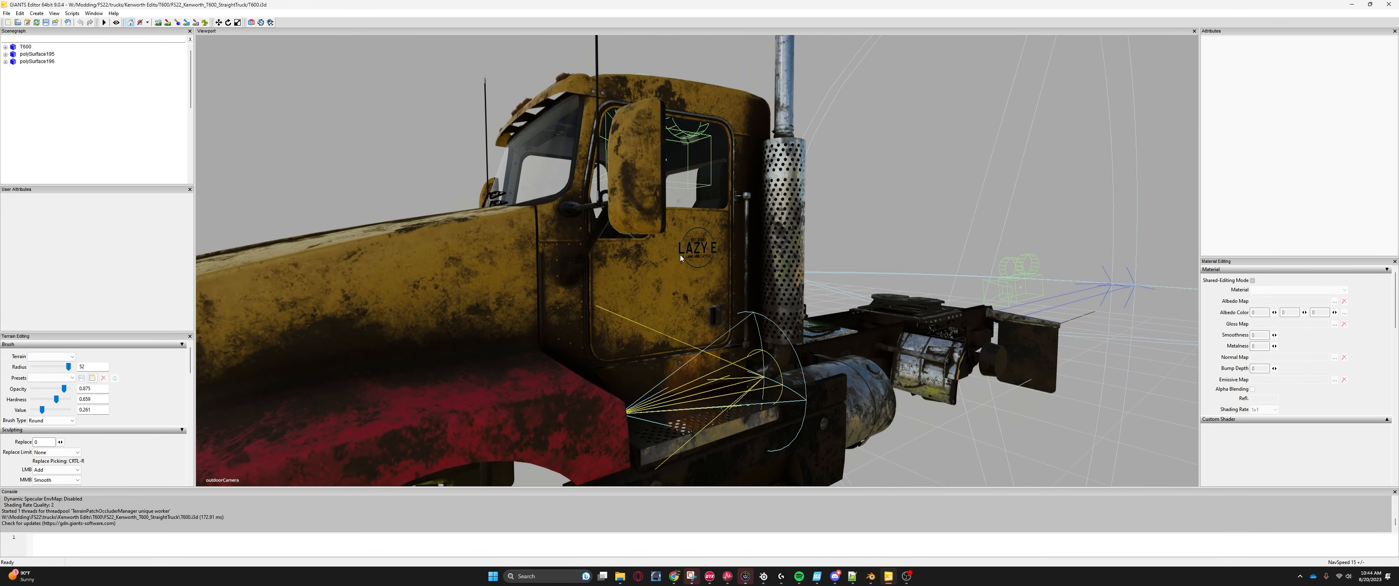
pyautogui.scroll(5, 694, 248)
pyautogui.scroll(-4, 706, 271)
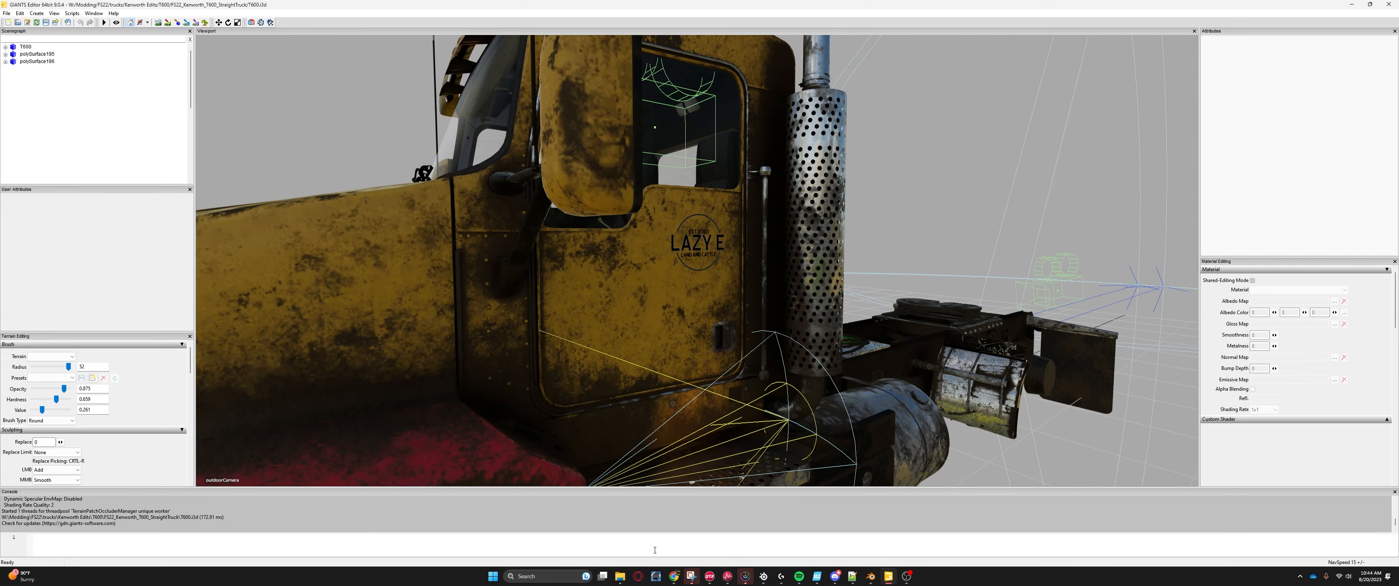
# Step: Switch to File Explorer, view White_LazyELNC.dds from the T800 texture folder in paint.net, and return to GIANTS Editor
pyautogui.click(619, 574)
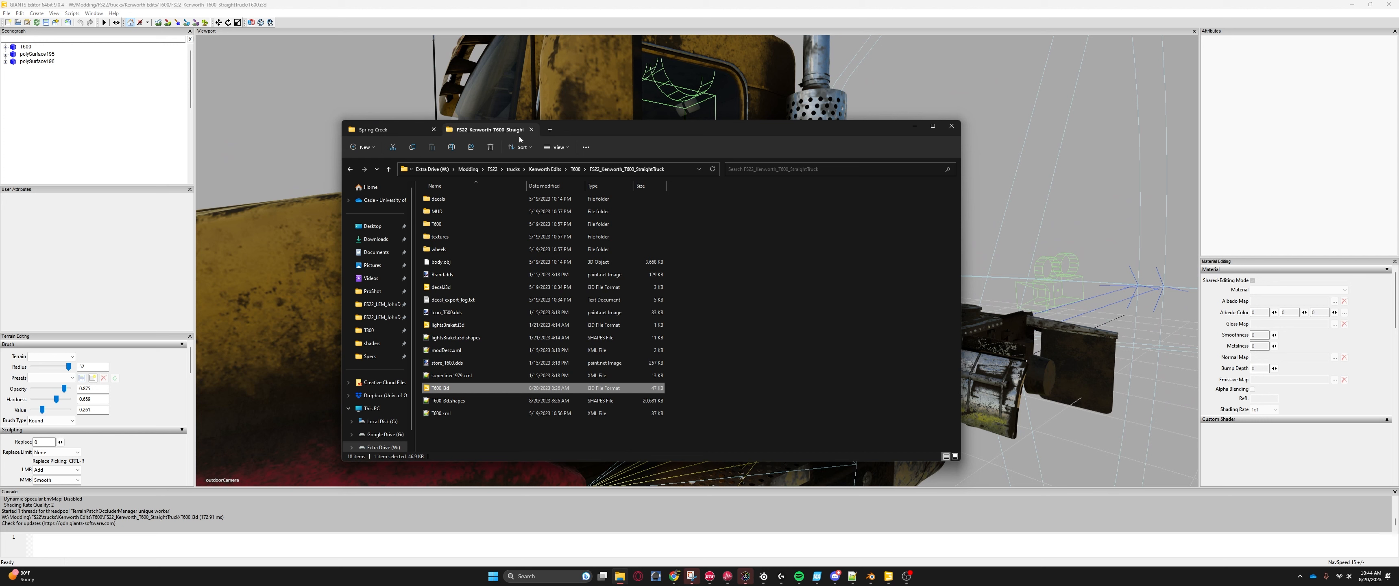
pyautogui.click(549, 133)
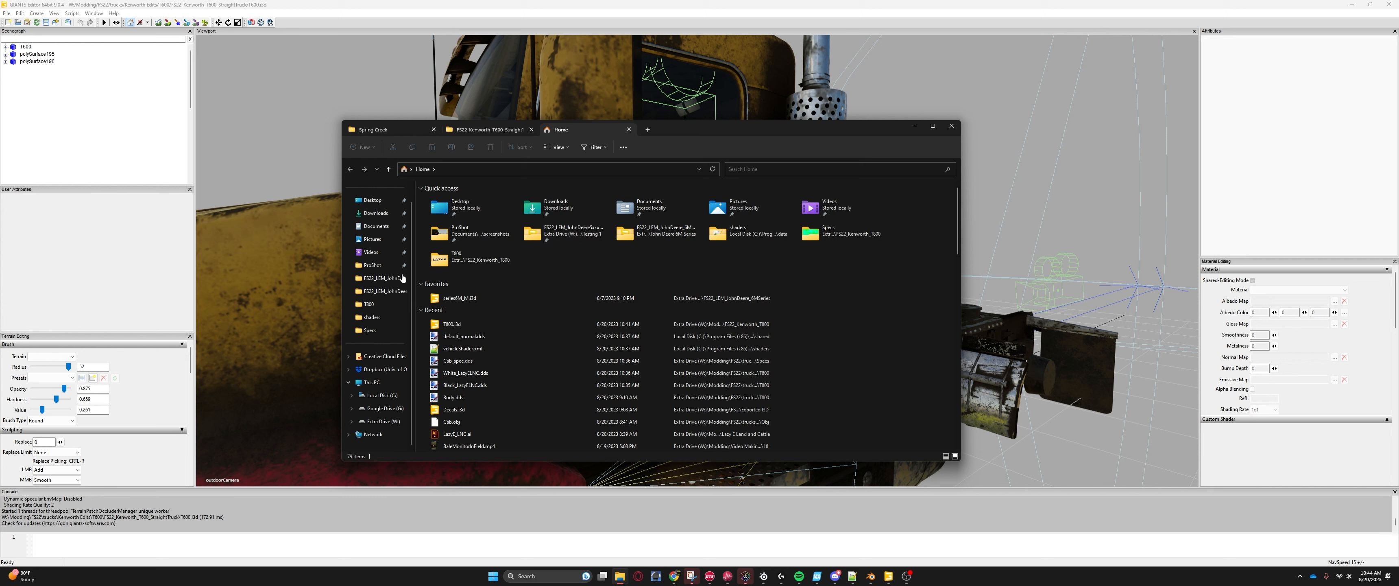
pyautogui.click(369, 304)
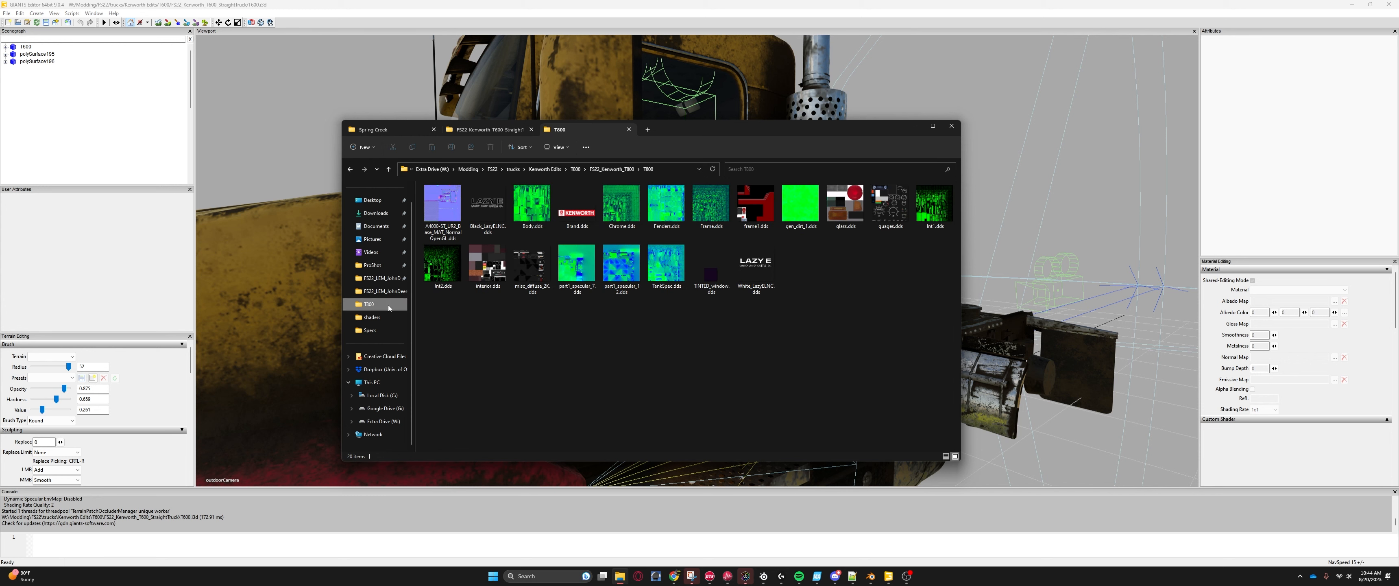
pyautogui.click(739, 274)
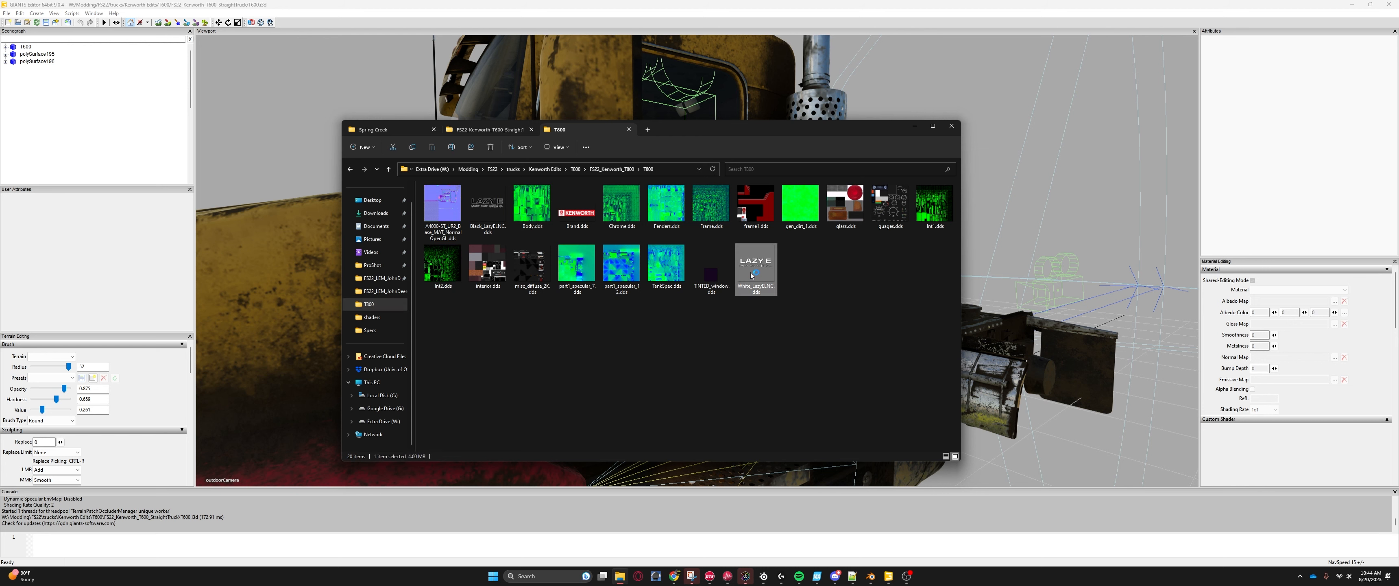
pyautogui.doubleClick(757, 276)
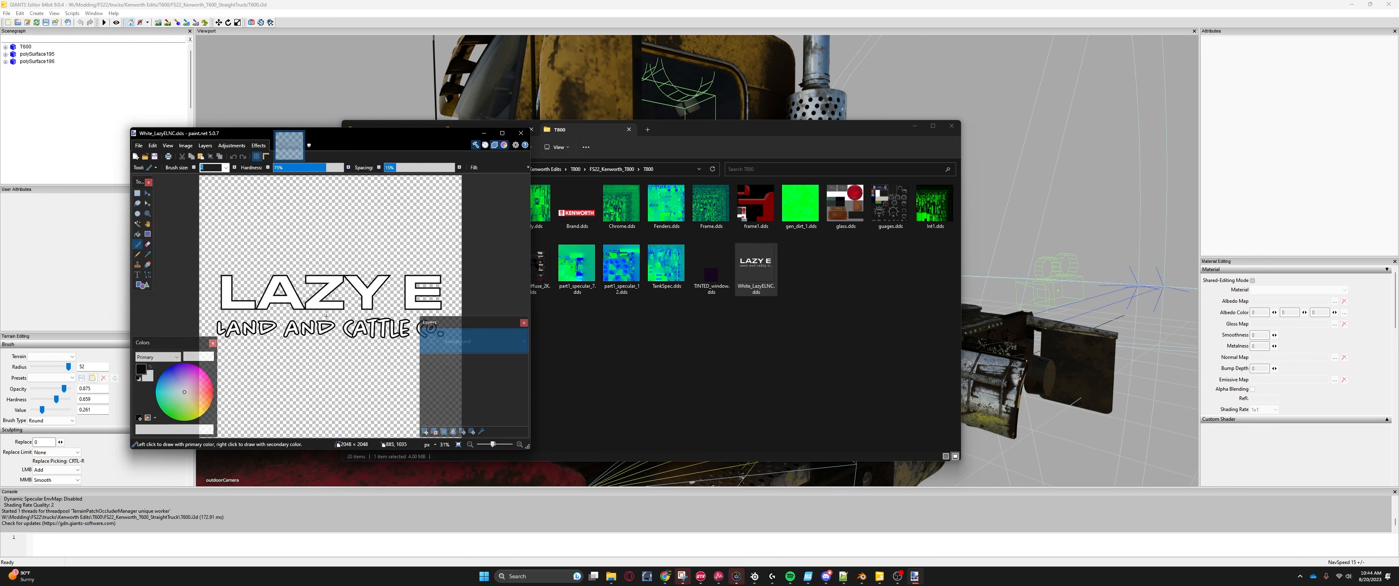
pyautogui.moveTo(471, 141); pyautogui.dragTo(573, 162)
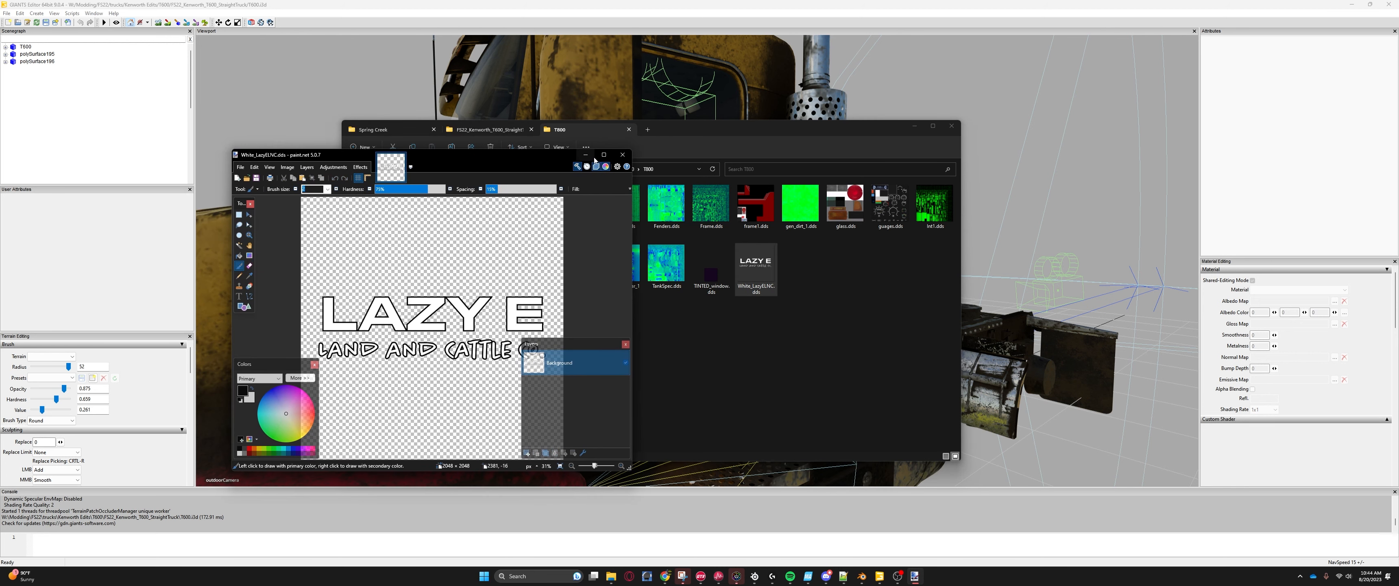
pyautogui.click(622, 154)
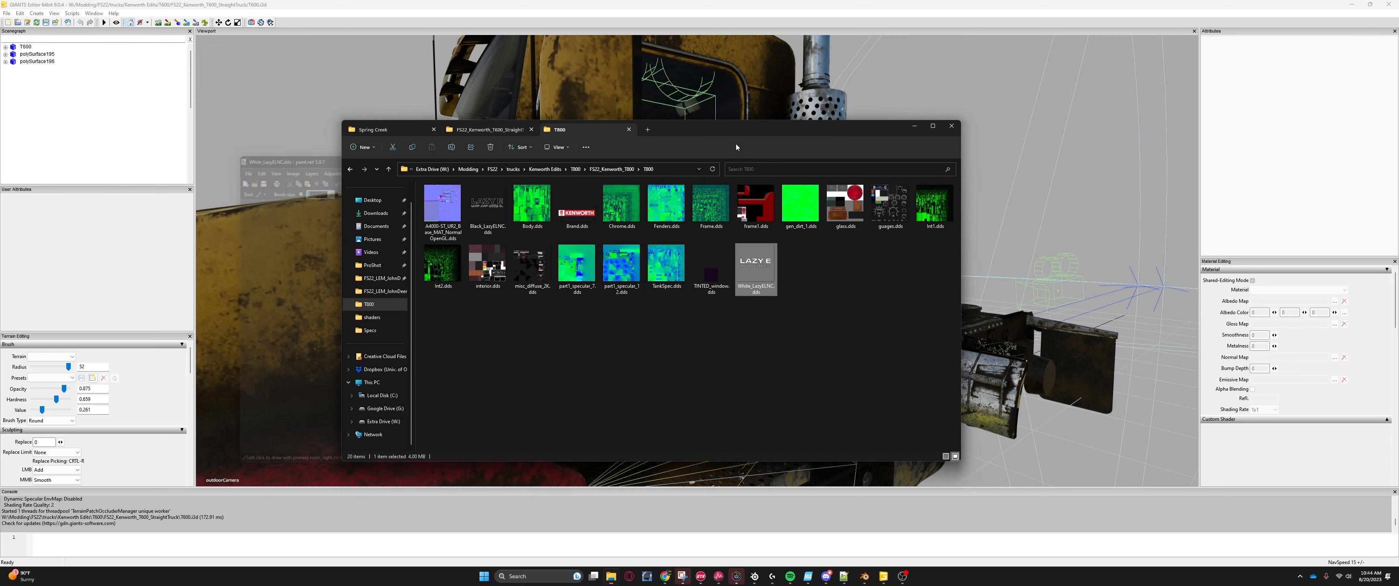
pyautogui.click(915, 127)
# Step: Select the Lazy E decal on the cab door and turn off its visibility
pyautogui.scroll(5, 662, 279)
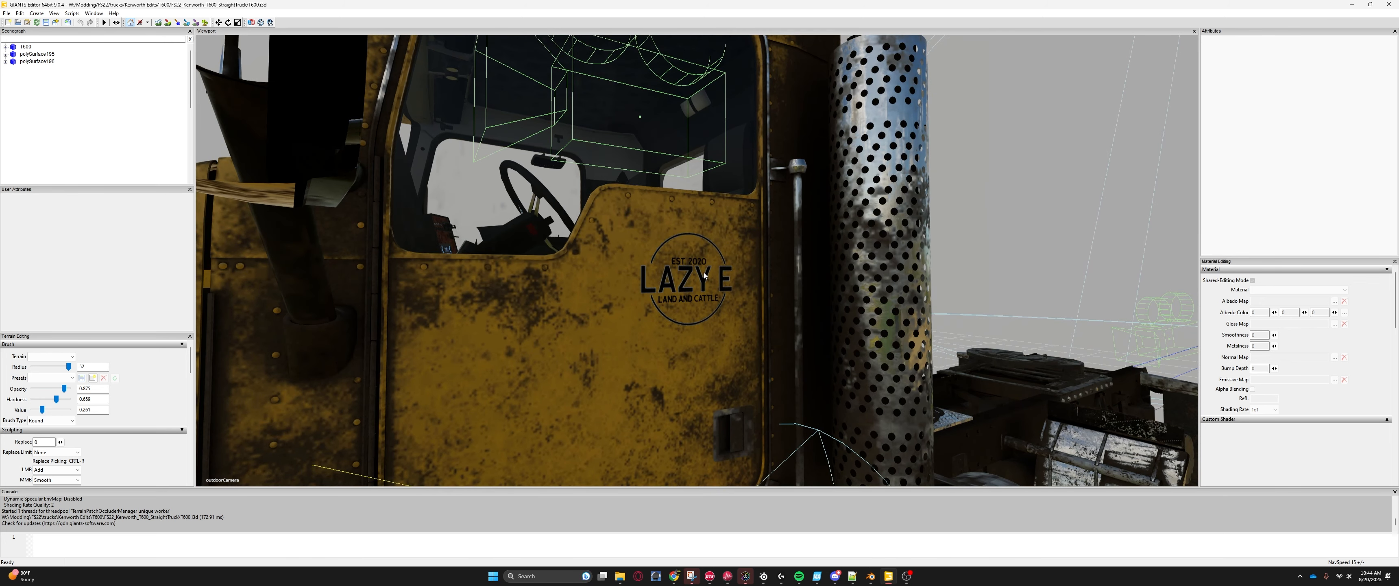
pyautogui.click(664, 291)
pyautogui.scroll(-2, 85, 133)
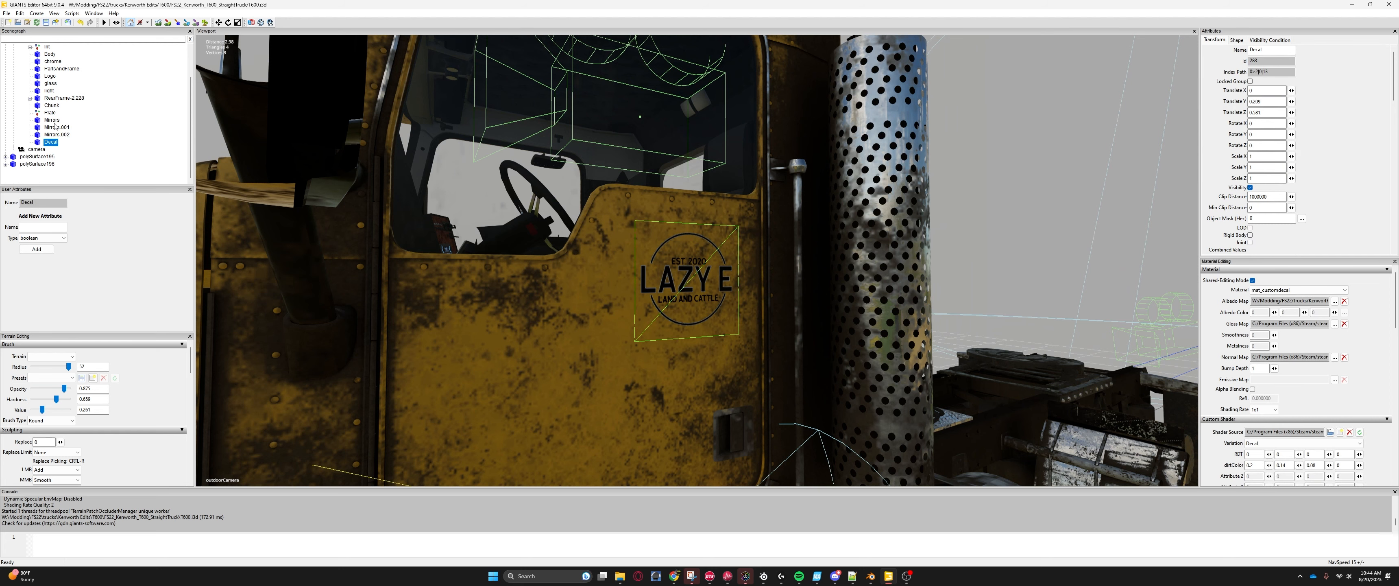
pyautogui.scroll(2, 44, 110)
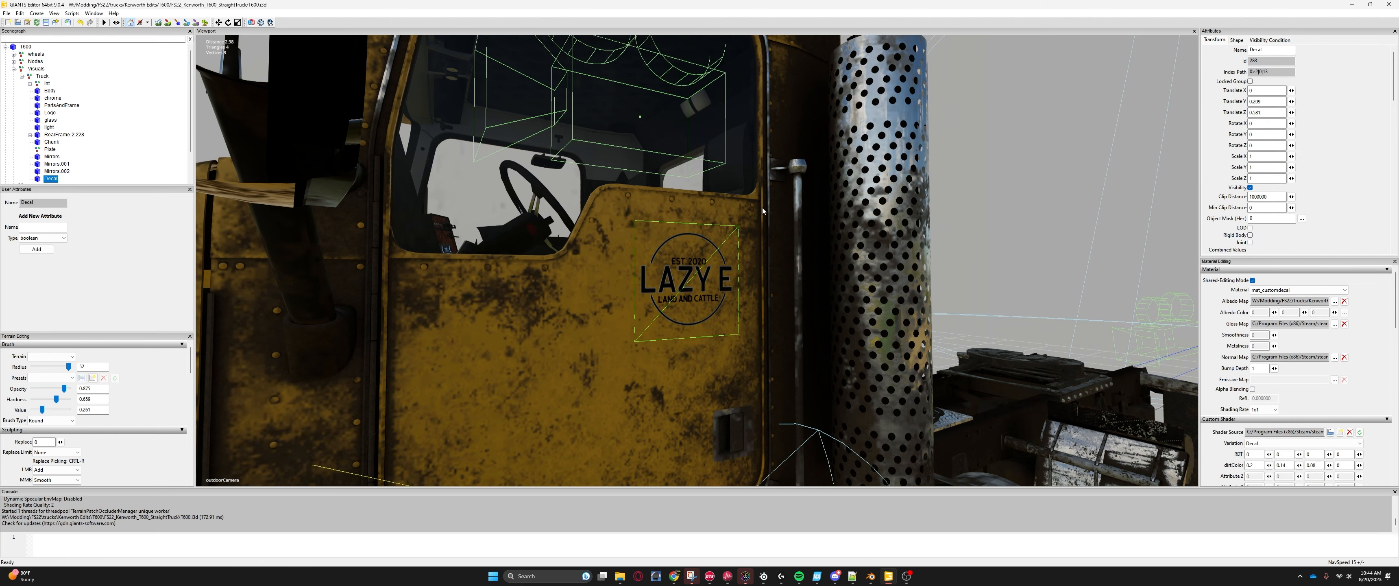
pyautogui.keyDown('alt'); pyautogui.moveTo(762, 207); pyautogui.dragTo(654, 308); pyautogui.keyUp('alt')
pyautogui.scroll(-5, 654, 307)
pyautogui.scroll(3, 661, 305)
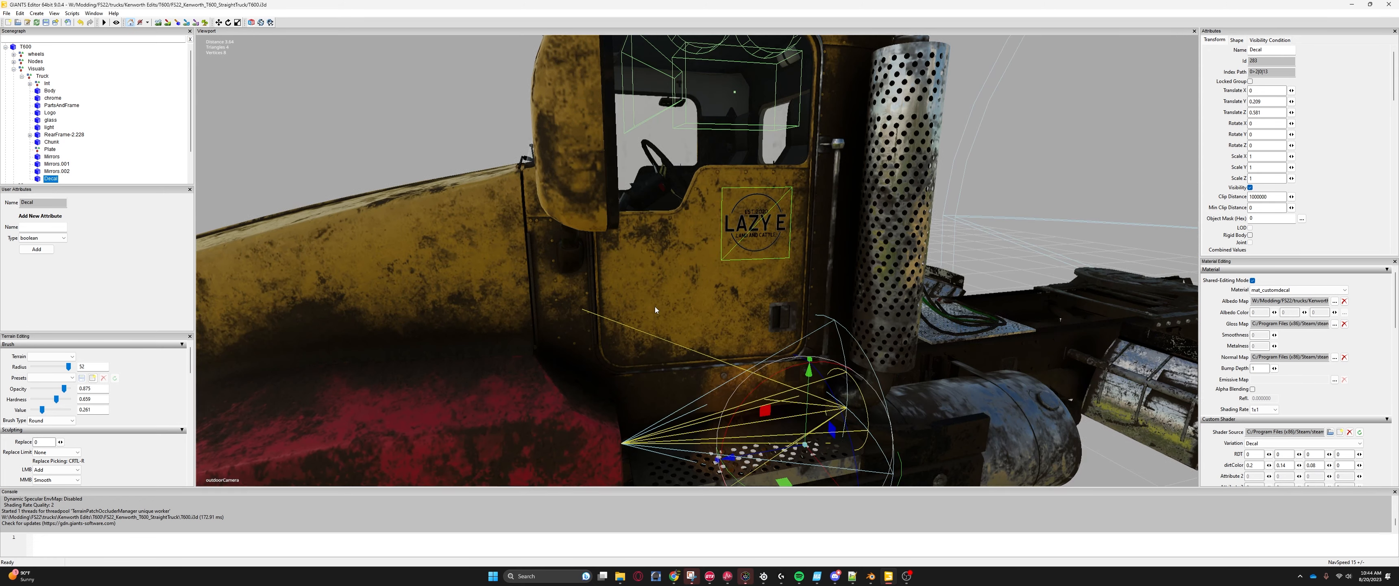
pyautogui.keyDown('alt'); pyautogui.moveTo(655, 306); pyautogui.dragTo(660, 309); pyautogui.keyUp('alt')
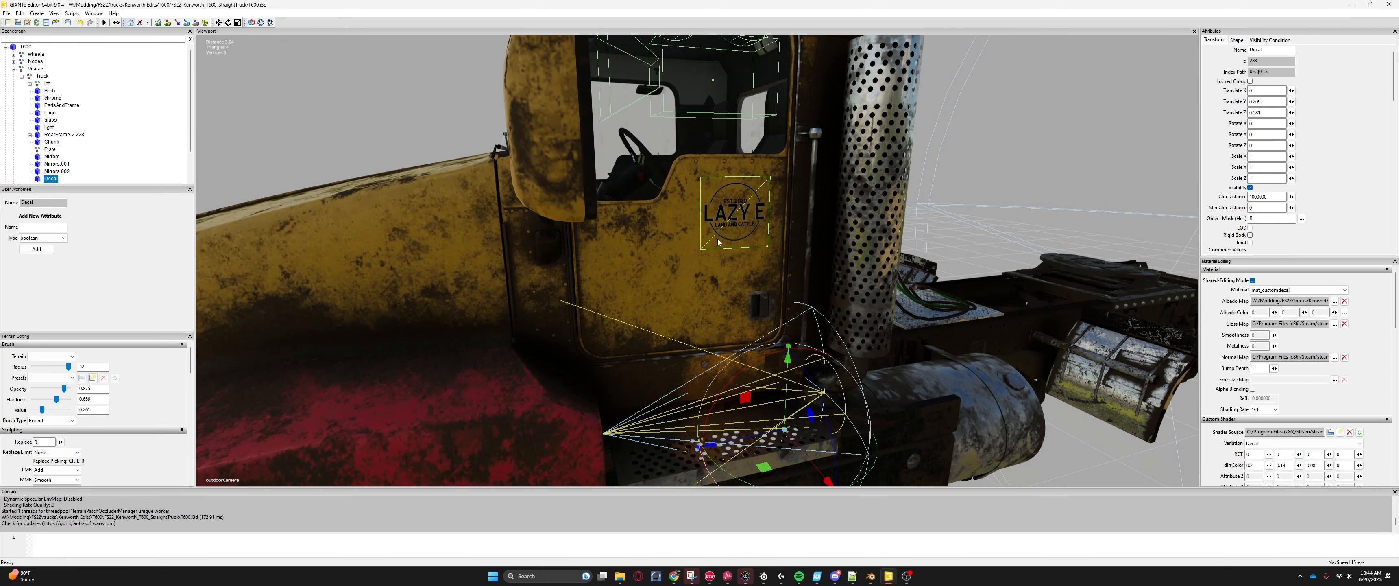
pyautogui.click(1250, 187)
# Step: Examine the cab doors and bodywork on both sides of the truck for decal placement
pyautogui.keyDown('alt'); pyautogui.moveTo(920, 199); pyautogui.dragTo(823, 214); pyautogui.keyUp('alt')
pyautogui.scroll(-4, 844, 212)
pyautogui.scroll(4, 886, 207)
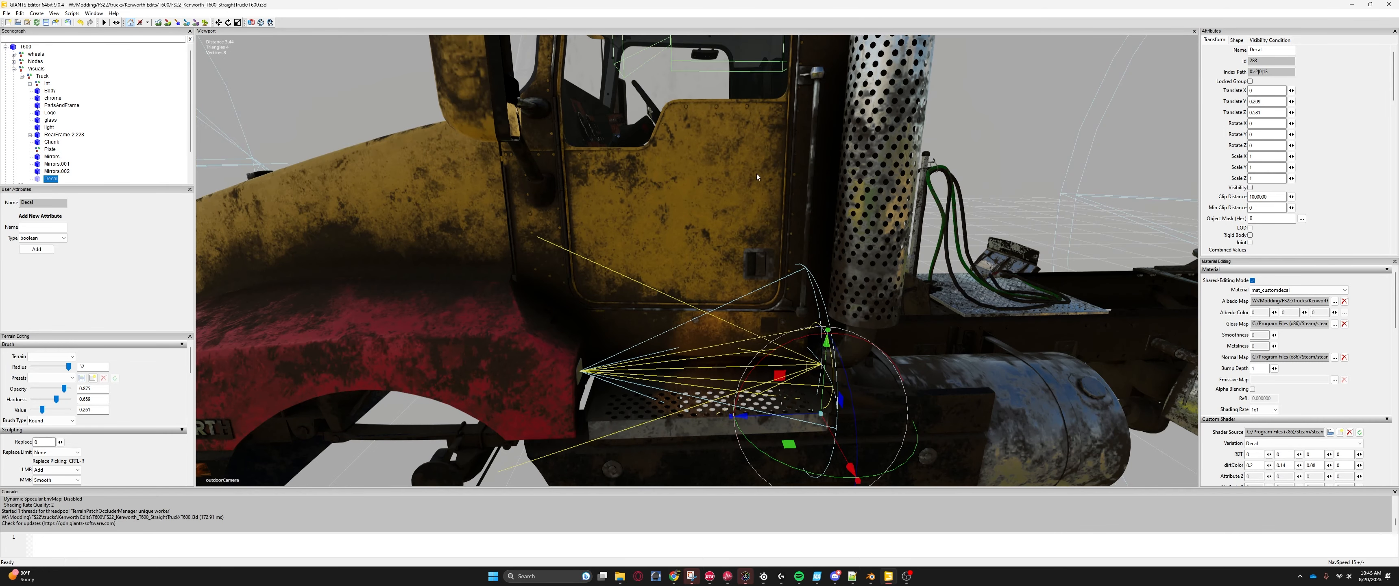
pyautogui.keyDown('alt'); pyautogui.moveTo(671, 251); pyautogui.dragTo(815, 250); pyautogui.keyUp('alt')
pyautogui.scroll(4, 617, 234)
pyautogui.keyDown('alt'); pyautogui.moveTo(617, 234); pyautogui.dragTo(630, 280); pyautogui.keyUp('alt')
pyautogui.scroll(-5, 686, 261)
pyautogui.scroll(2, 651, 281)
pyautogui.scroll(4, 655, 279)
pyautogui.scroll(-3, 631, 279)
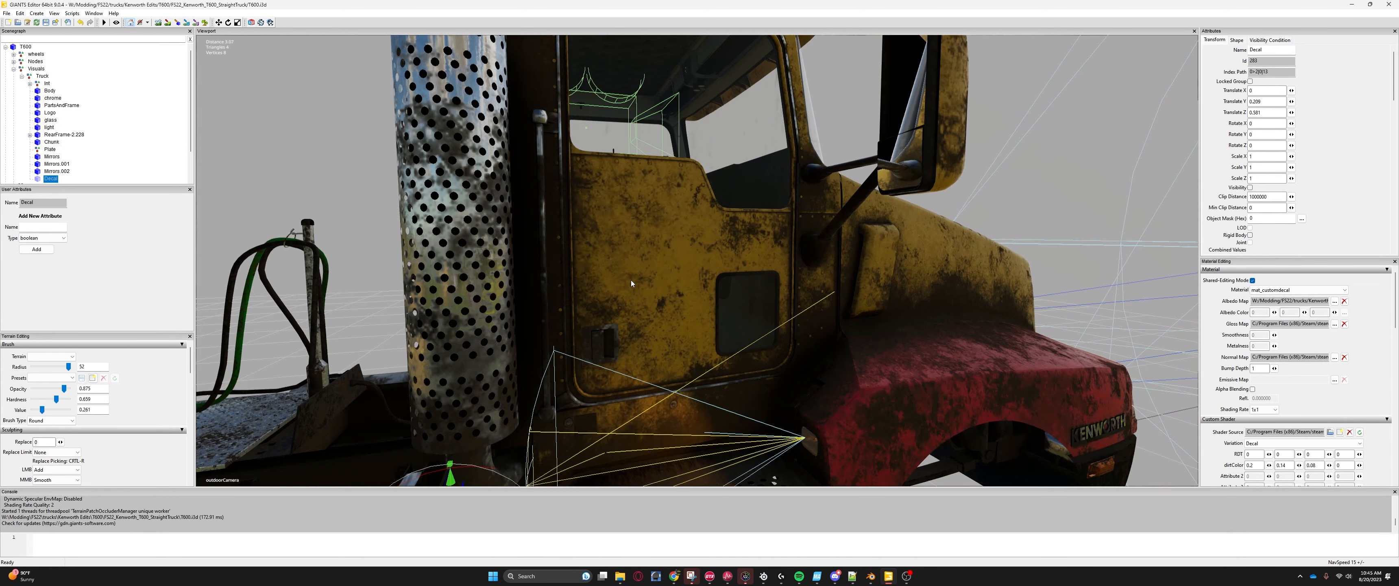
pyautogui.keyDown('alt'); pyautogui.moveTo(749, 303); pyautogui.dragTo(751, 302); pyautogui.keyUp('alt')
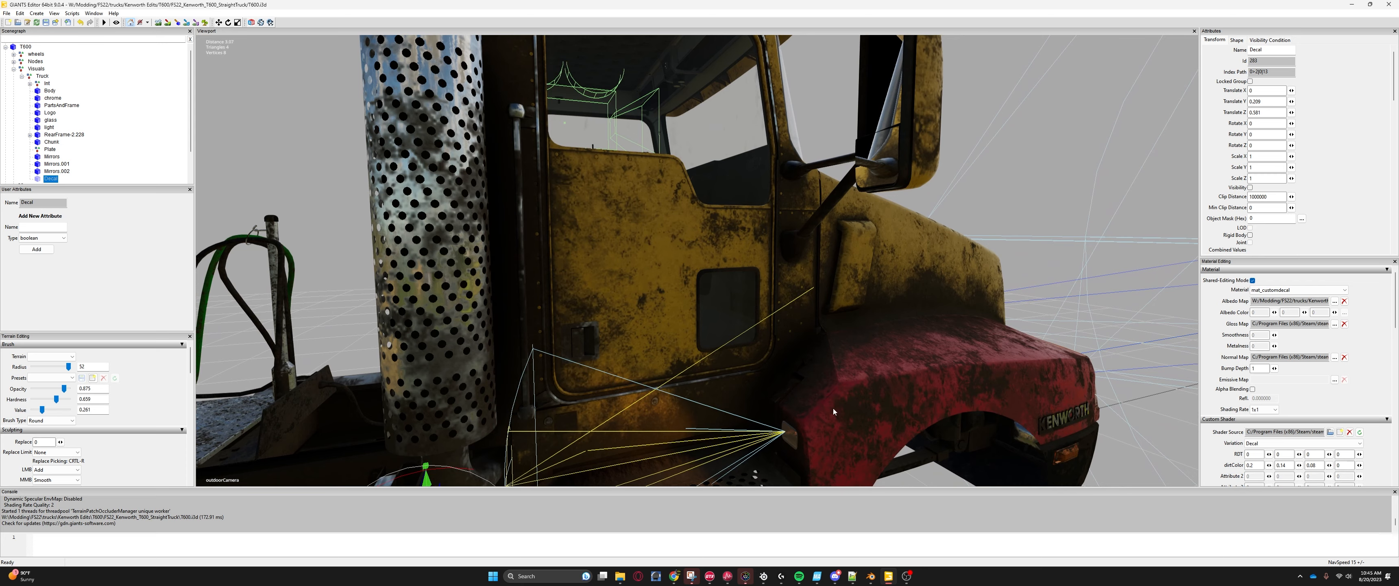
pyautogui.keyDown('alt'); pyautogui.moveTo(957, 461); pyautogui.dragTo(958, 387); pyautogui.keyUp('alt')
pyautogui.scroll(-3, 957, 387)
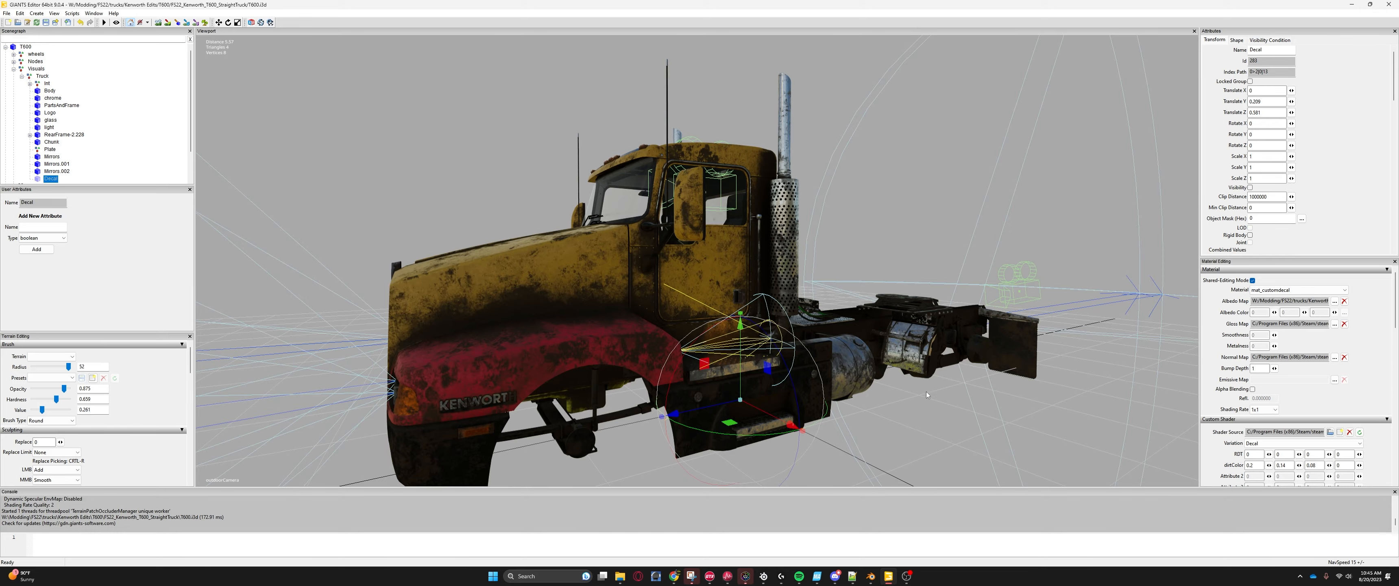
# Step: Select the truck's Body mesh and start exporting only that selection
pyautogui.click(568, 327)
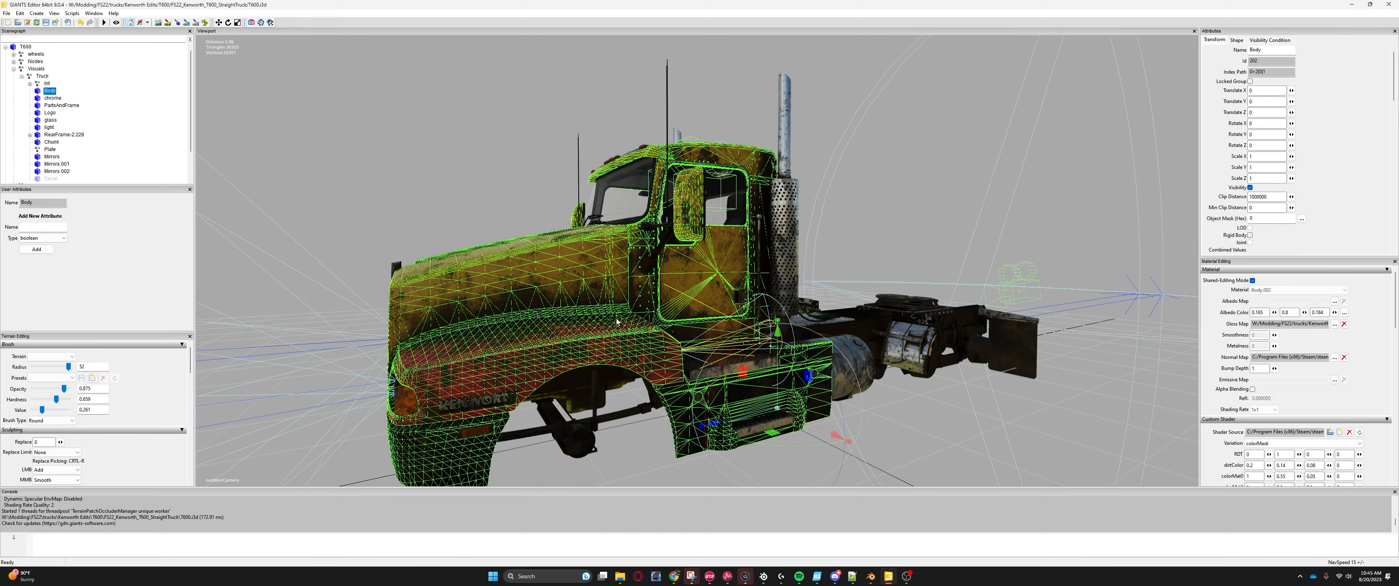
pyautogui.scroll(4, 788, 297)
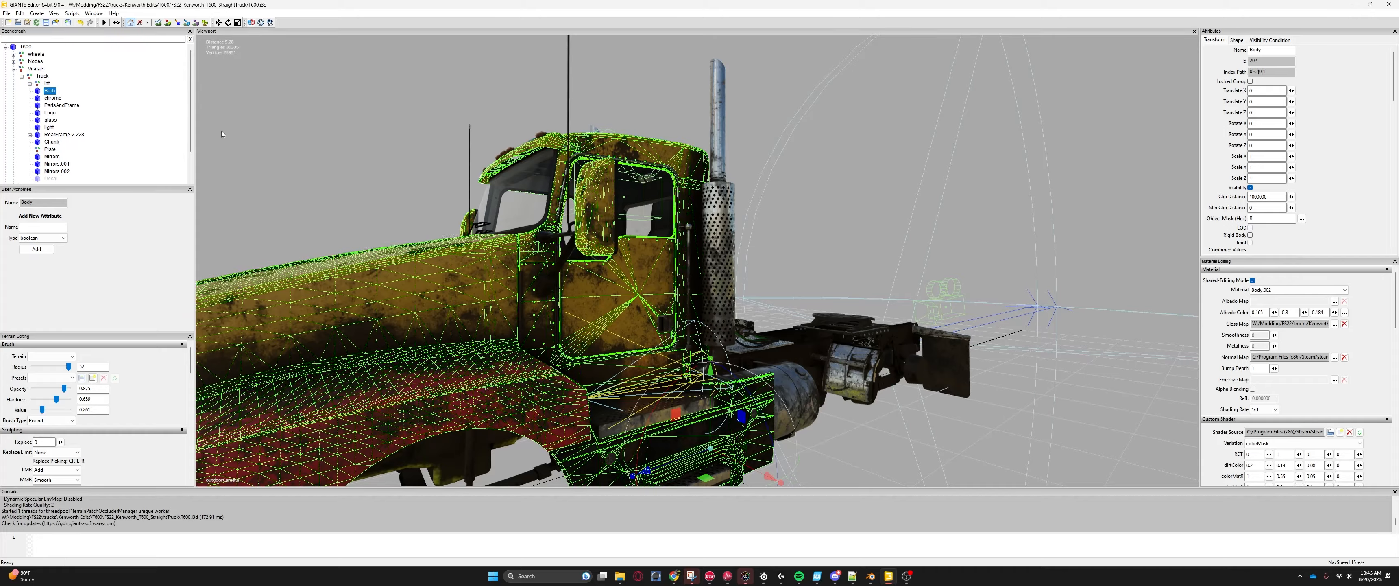
pyautogui.keyDown('alt'); pyautogui.moveTo(650, 387); pyautogui.dragTo(655, 288); pyautogui.keyUp('alt')
pyautogui.scroll(-2, 656, 287)
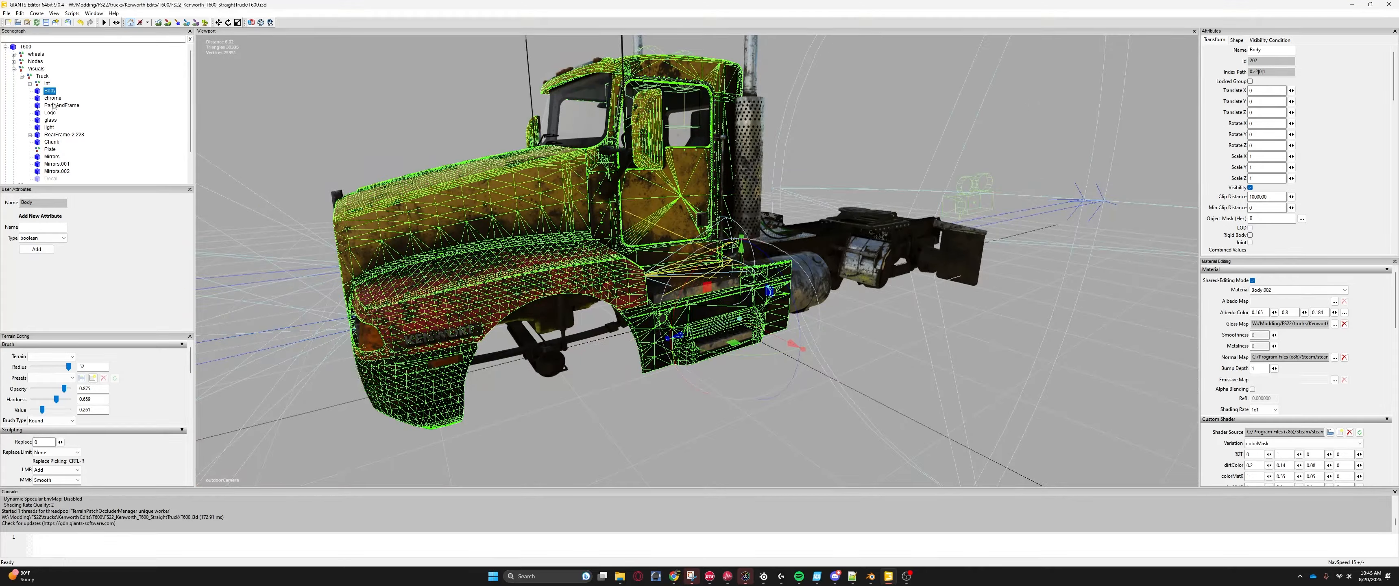
pyautogui.click(6, 13)
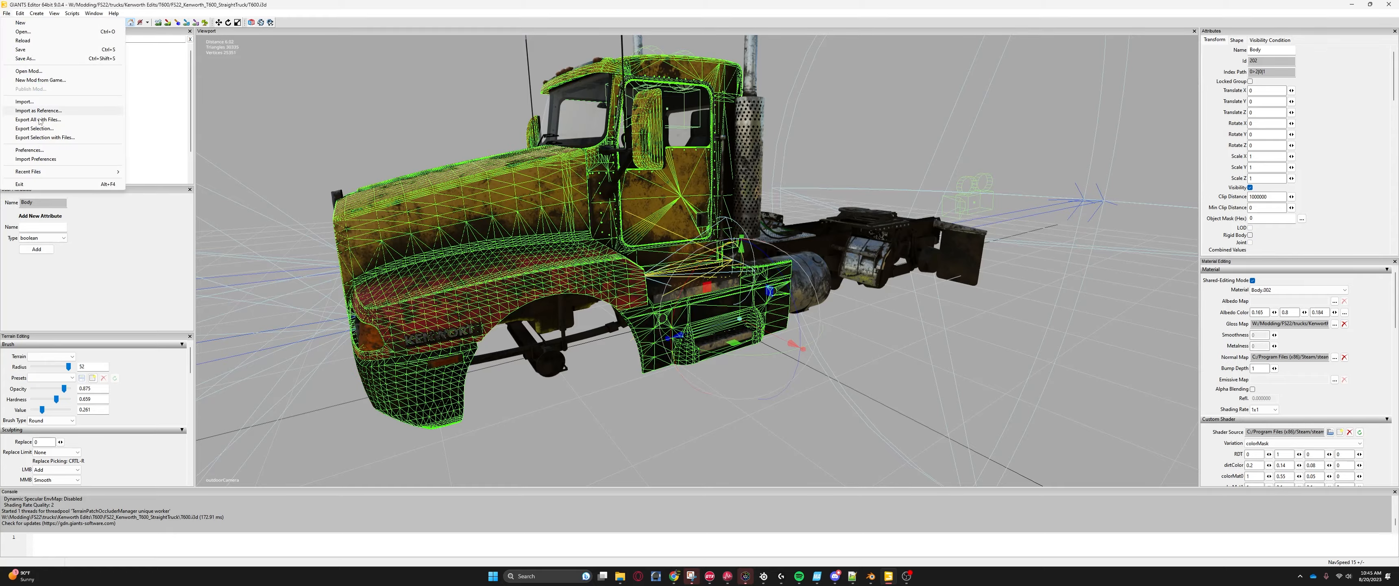
pyautogui.click(40, 130)
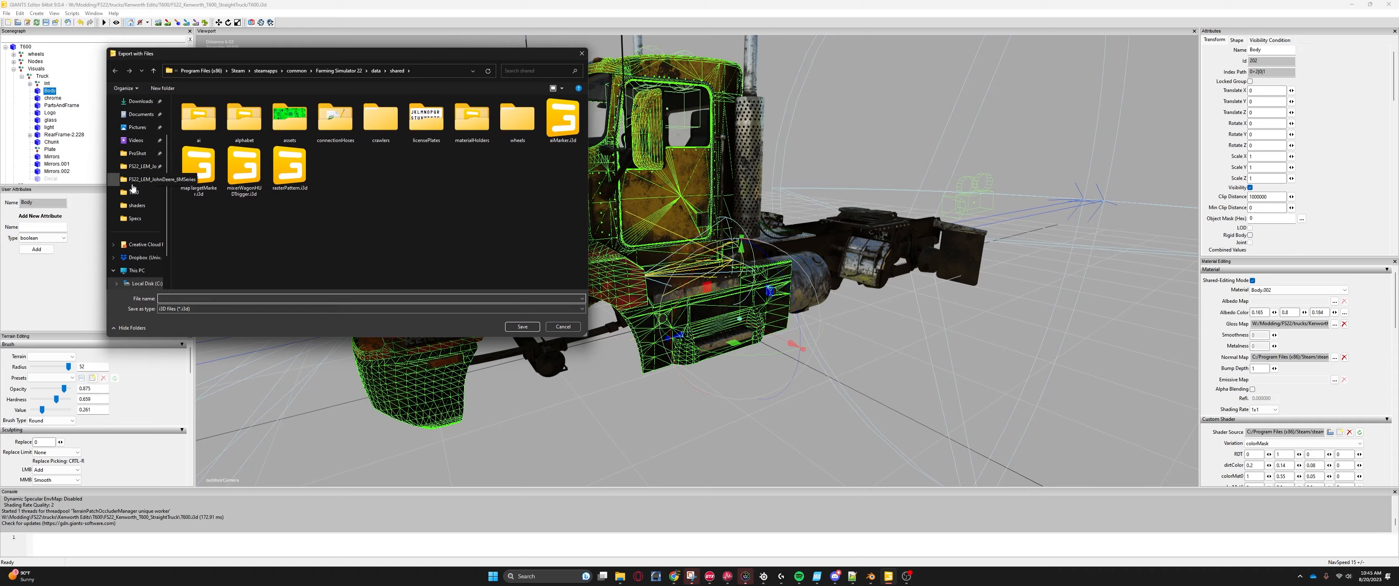
# Step: Create a folder named OBJ inside the T600 folder under Kenworth Edits for the export
pyautogui.click(136, 192)
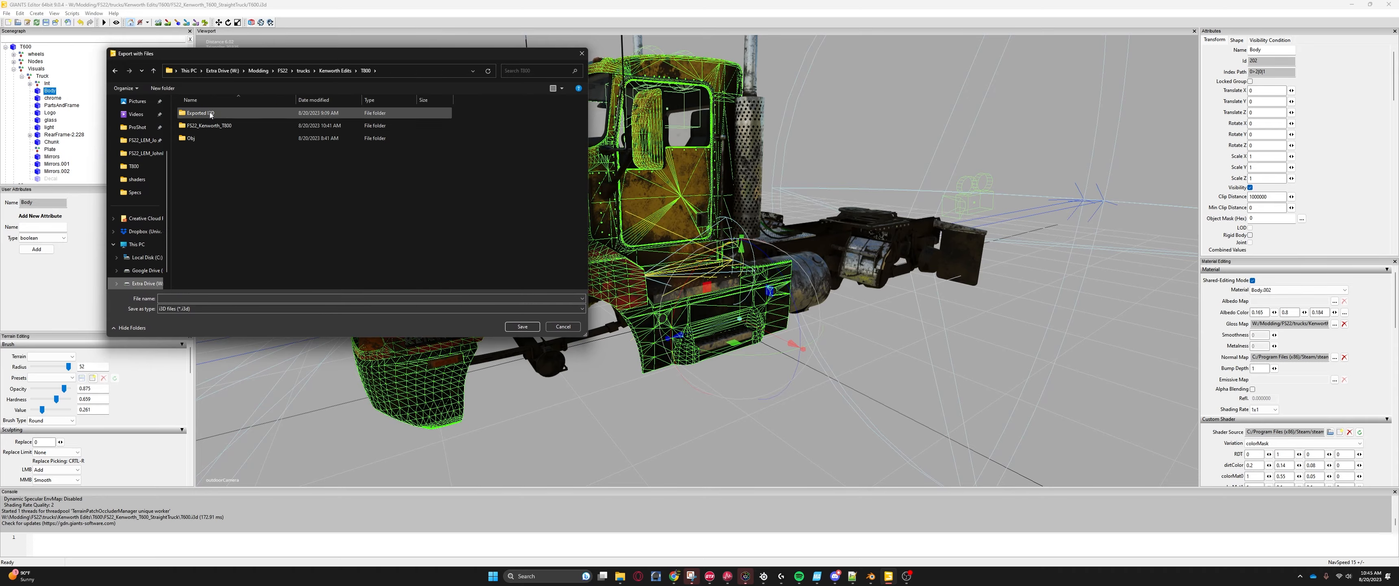
pyautogui.click(329, 71)
pyautogui.doubleClick(192, 116)
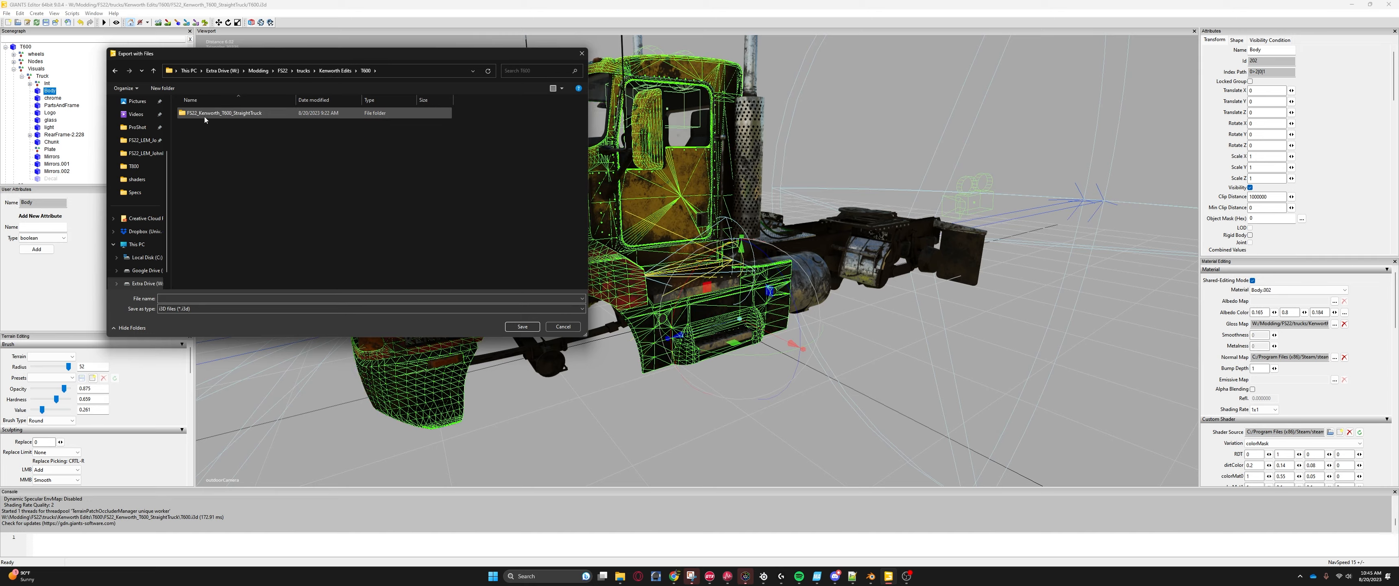
pyautogui.rightClick(233, 178)
pyautogui.moveTo(267, 291)
pyautogui.click(353, 292)
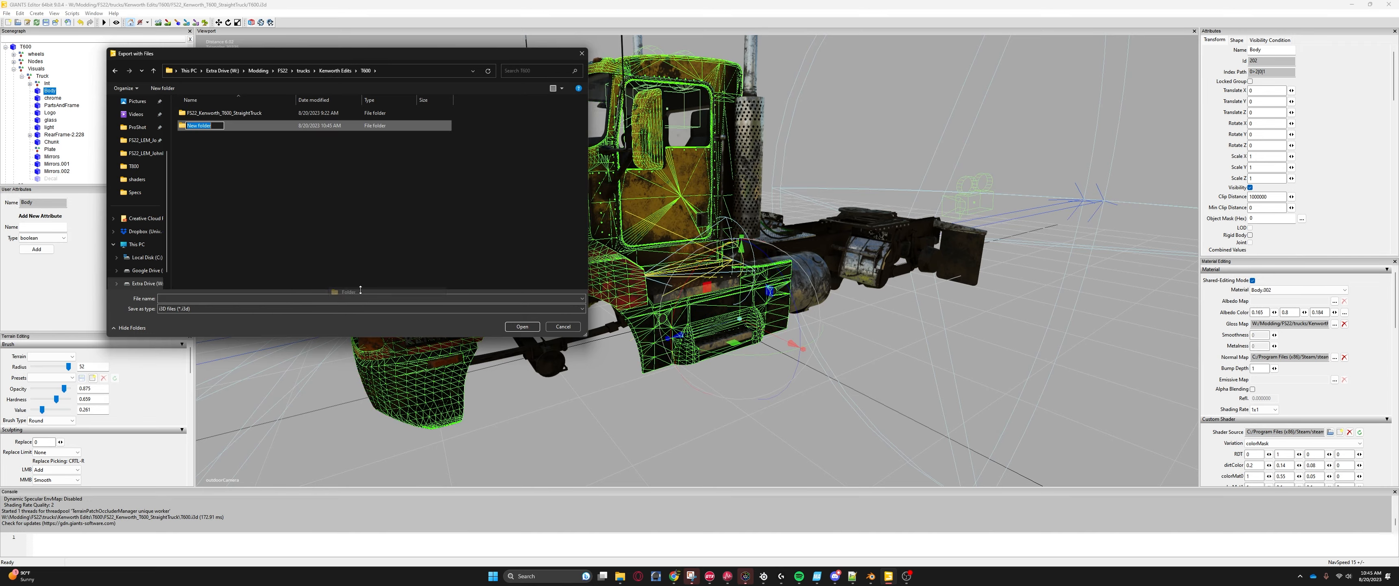
pyautogui.write('OBJ')
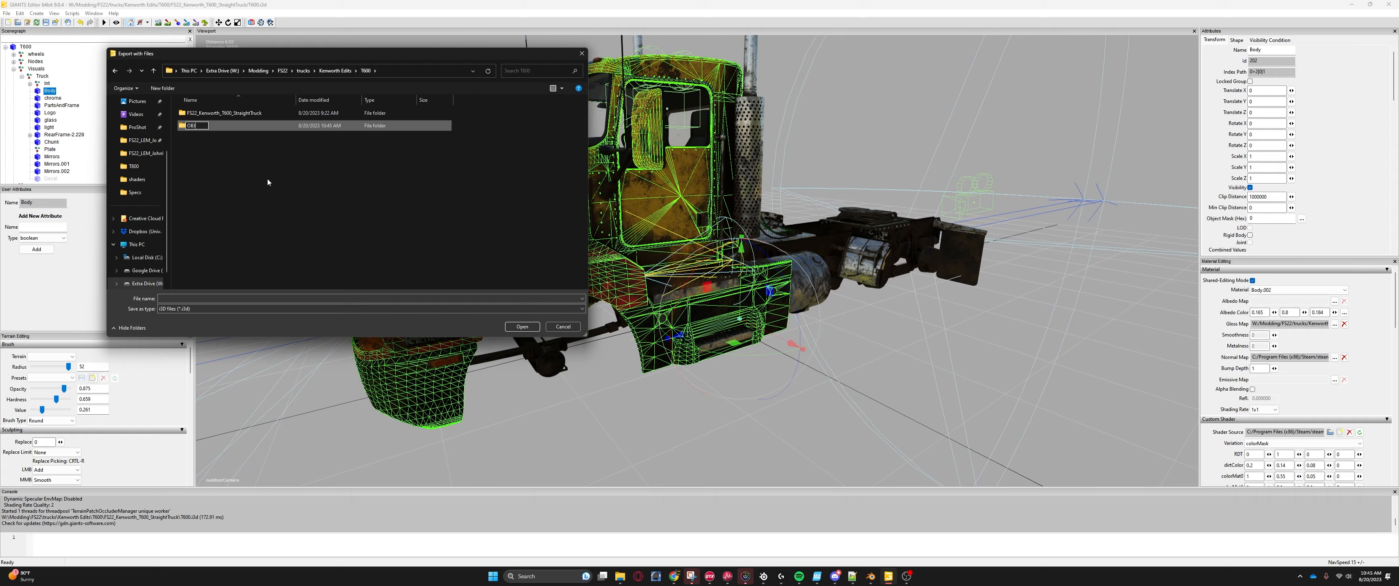
pyautogui.click(266, 179)
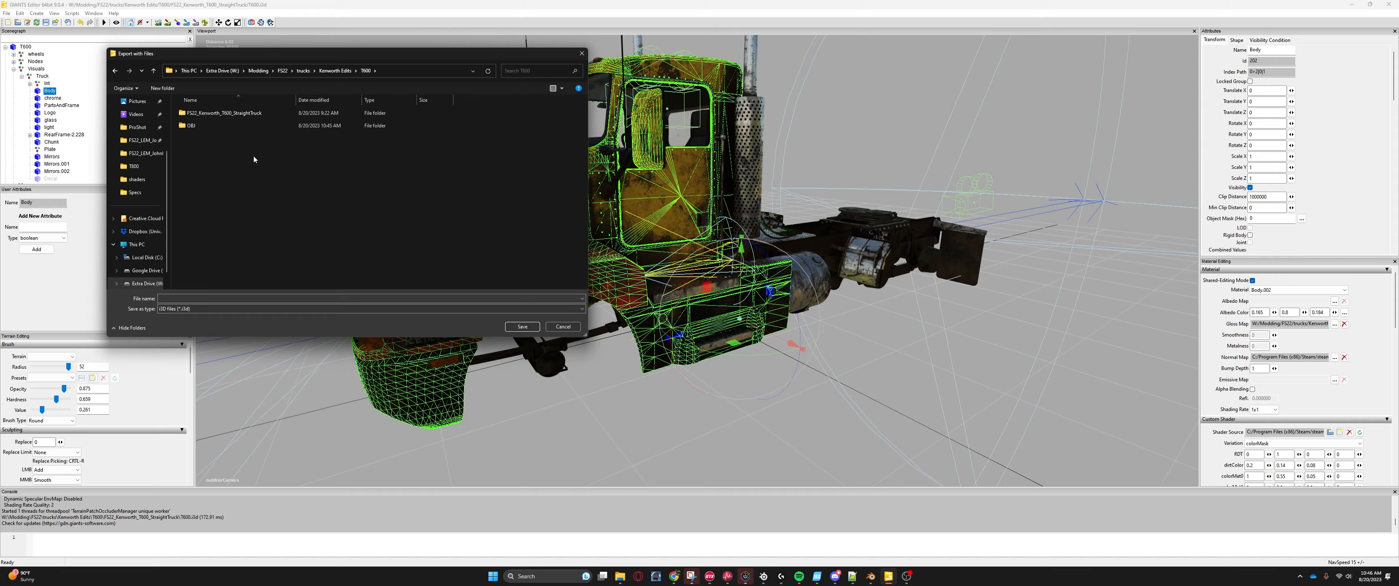
# Step: Export the Body mesh into the OBJ folder as T600 Body.obj in Wavefront OBJ format
pyautogui.doubleClick(225, 130)
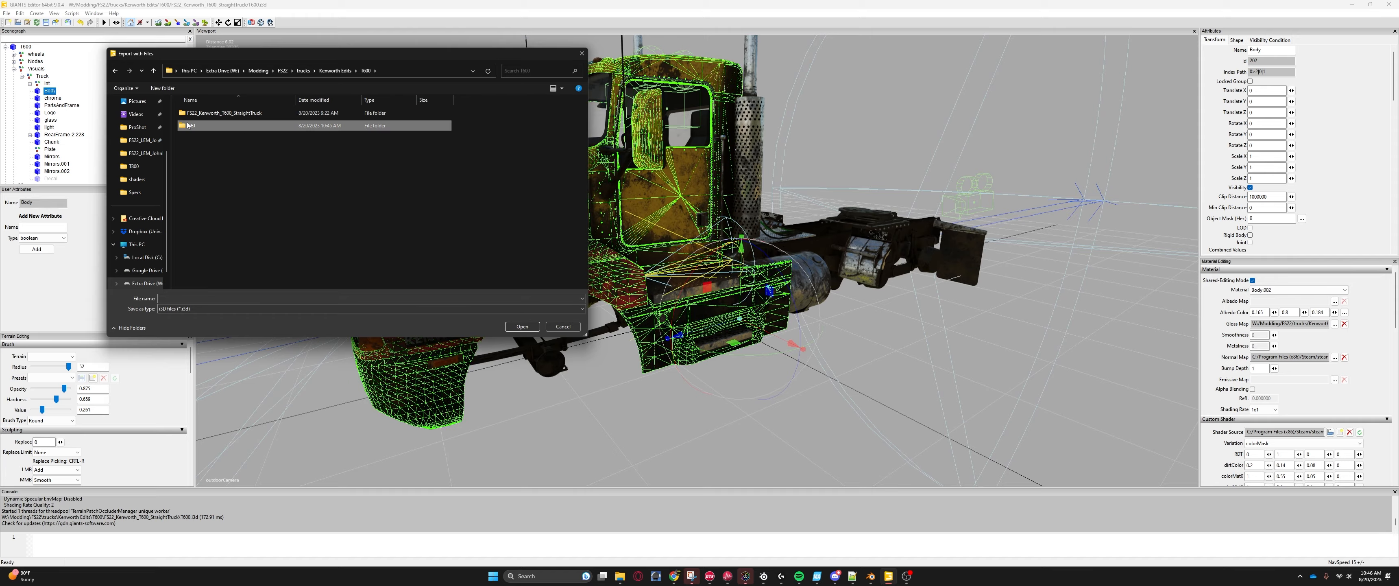
pyautogui.click(185, 299)
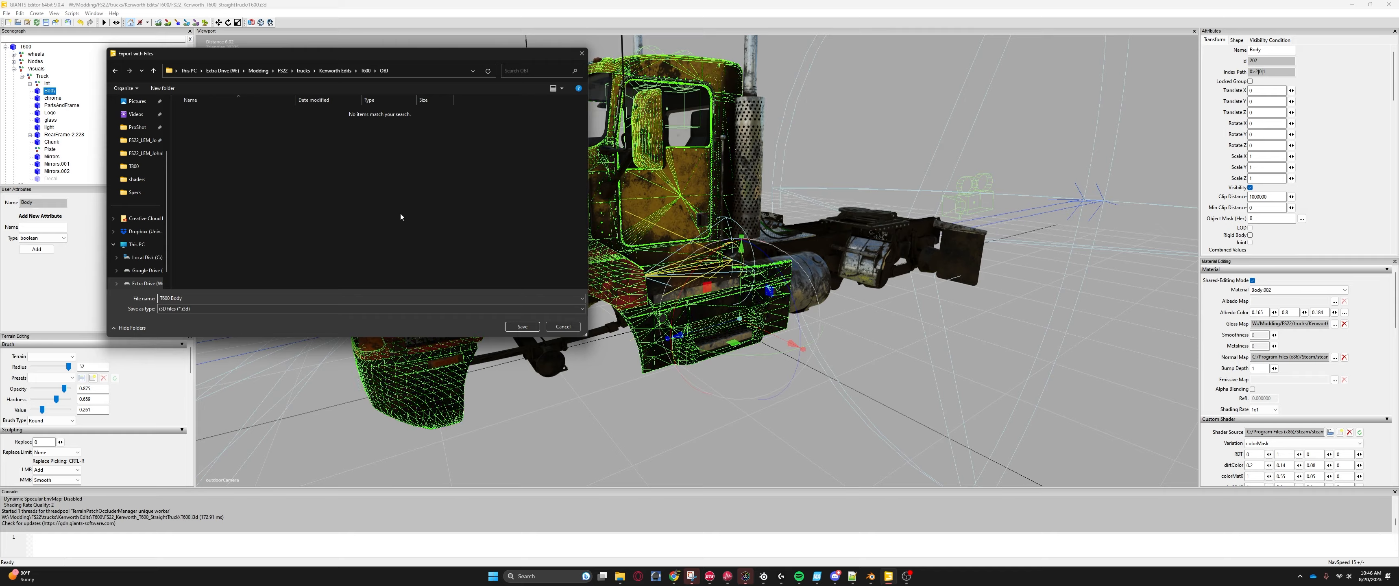
pyautogui.click(177, 316)
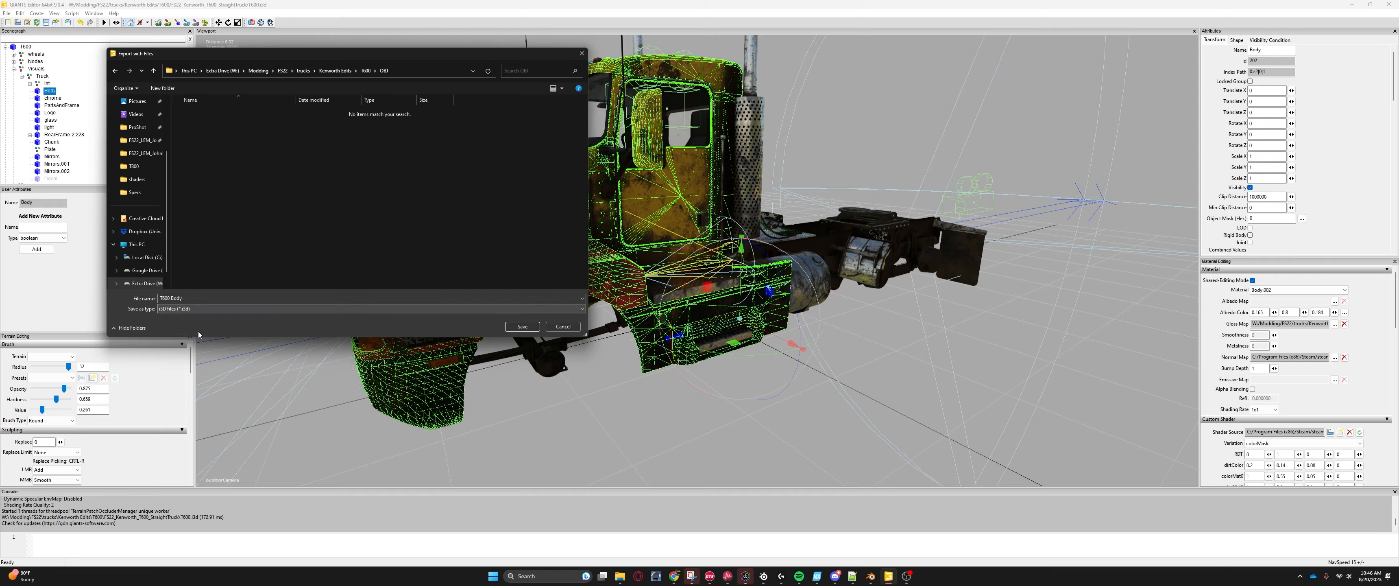
pyautogui.click(181, 328)
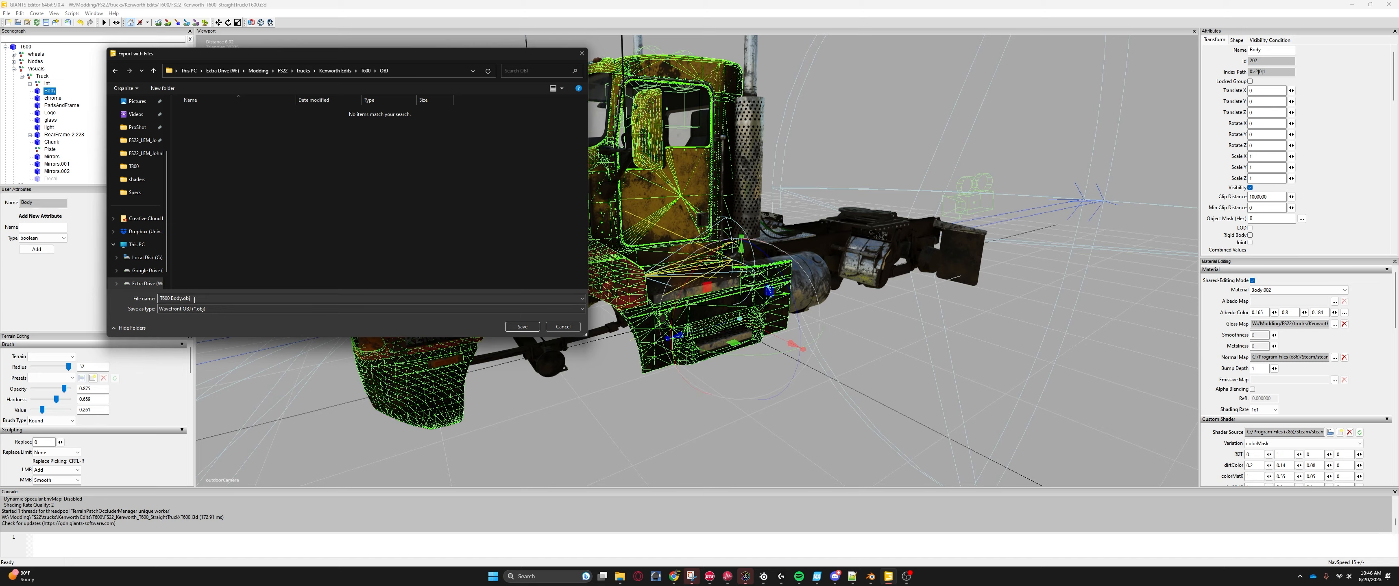
pyautogui.click(523, 326)
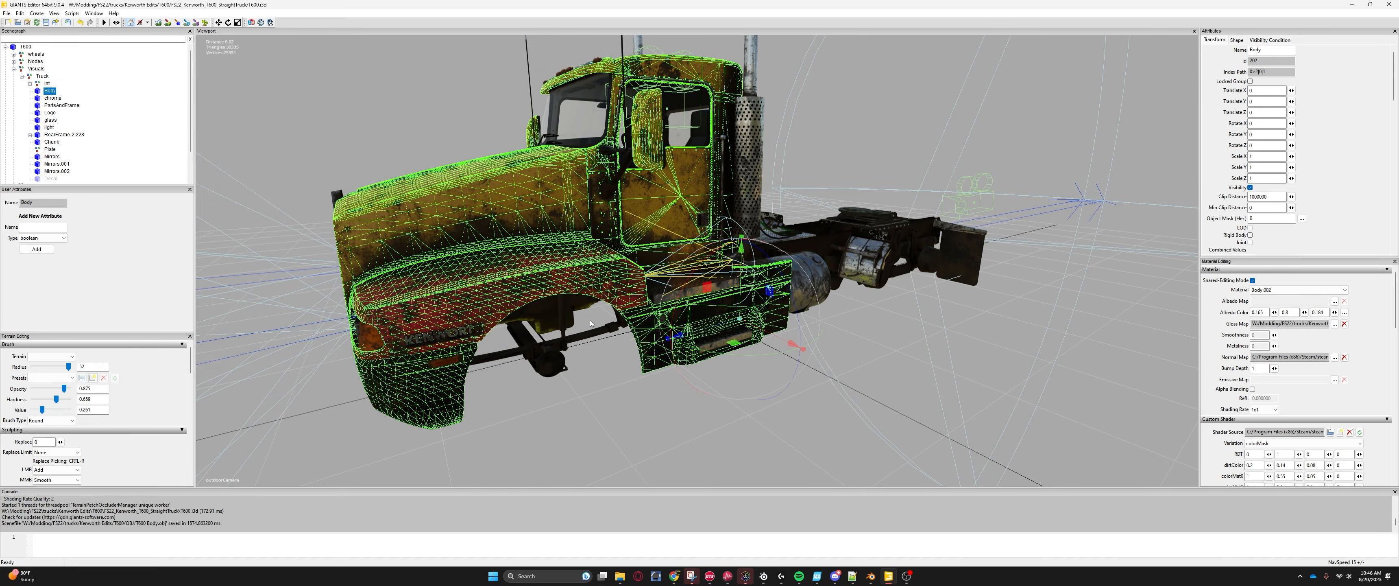
# Step: Switch to Blender and hide the existing Collection that holds the Lazy E decal and cab model
pyautogui.moveTo(6, 522); pyautogui.dragTo(212, 522)
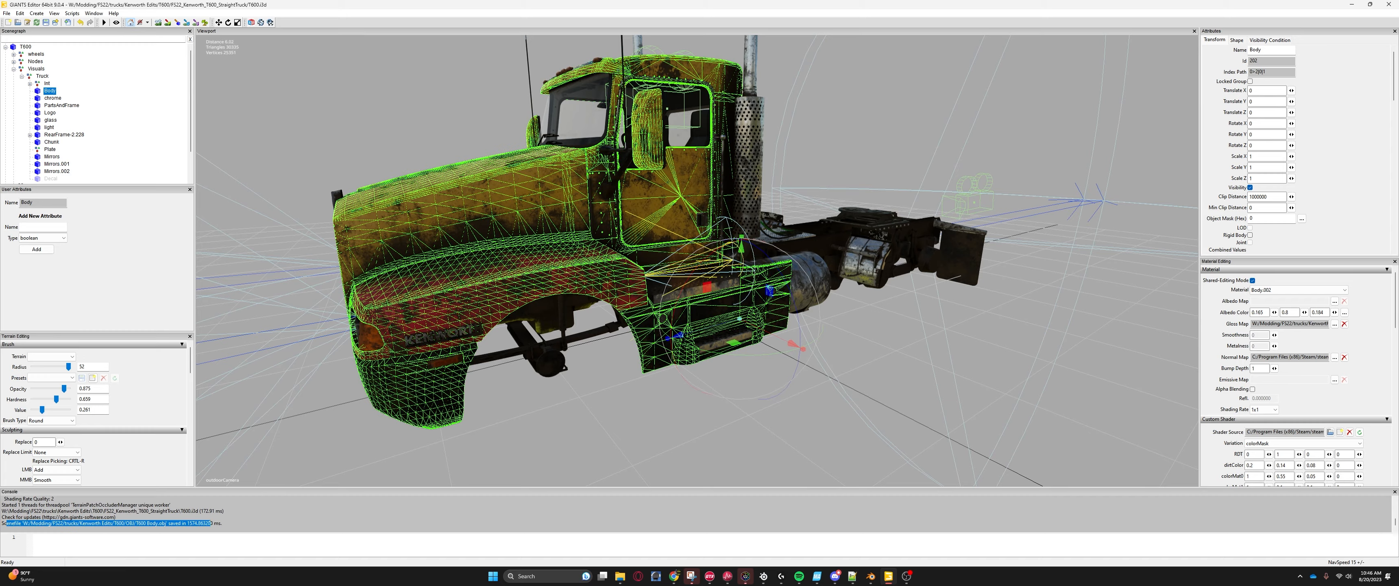
pyautogui.click(221, 523)
pyautogui.click(871, 576)
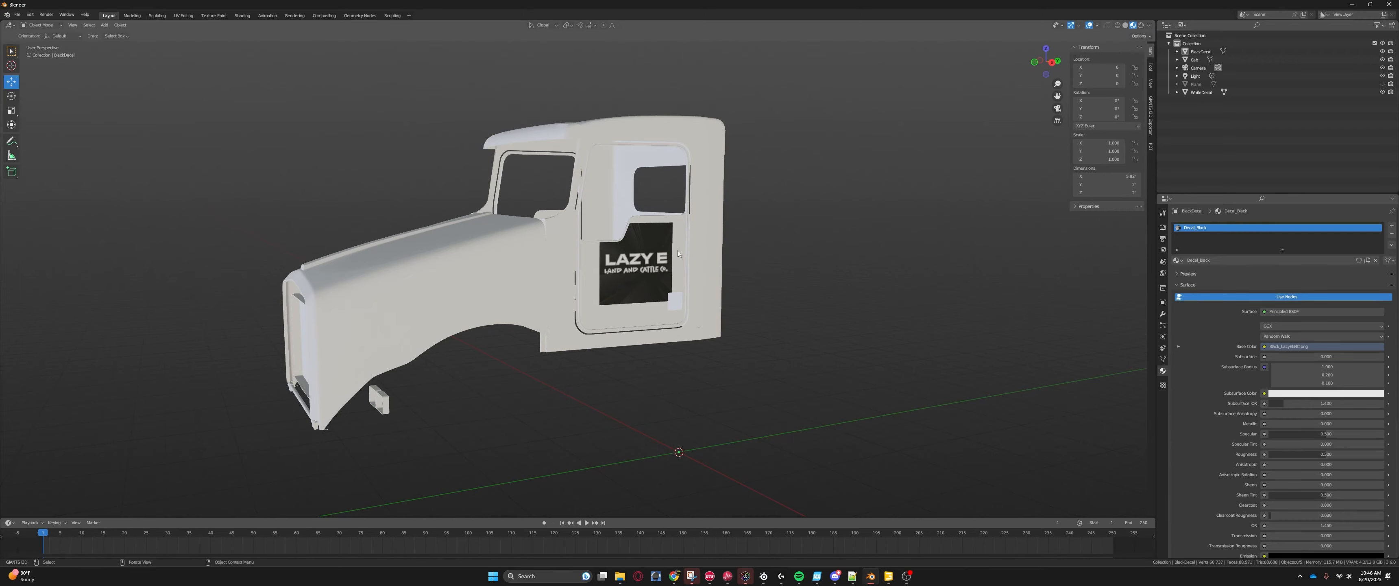
pyautogui.click(1186, 45)
pyautogui.rightClick(1204, 46)
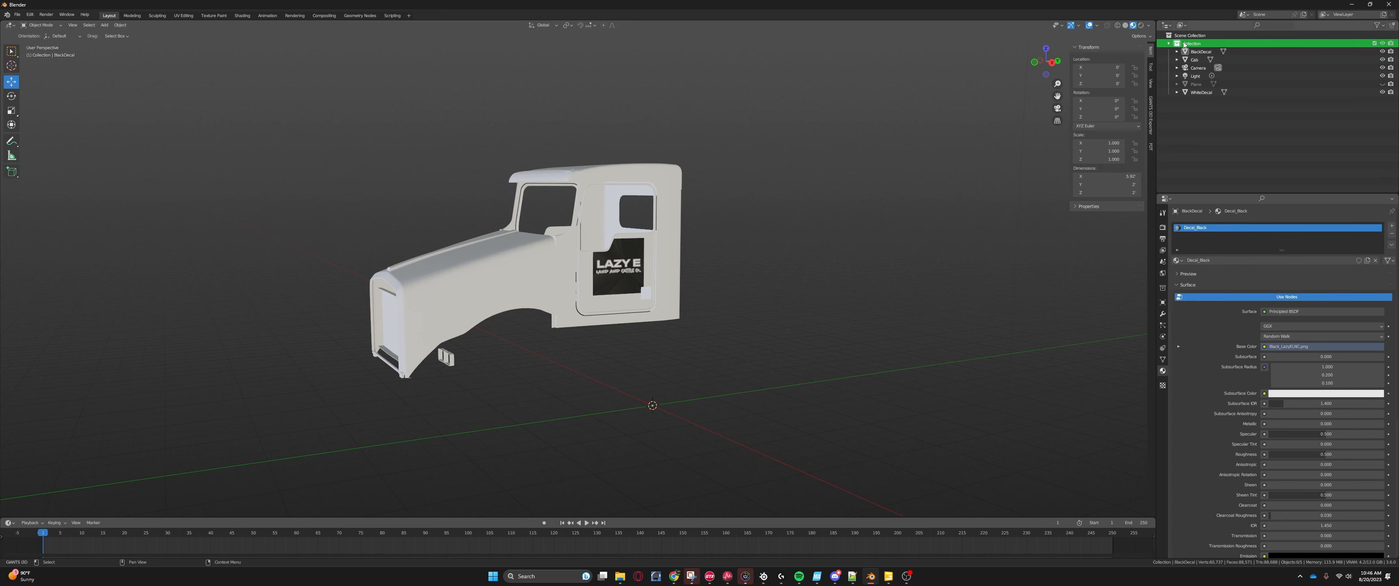
pyautogui.rightClick(1196, 46)
pyautogui.click(1382, 43)
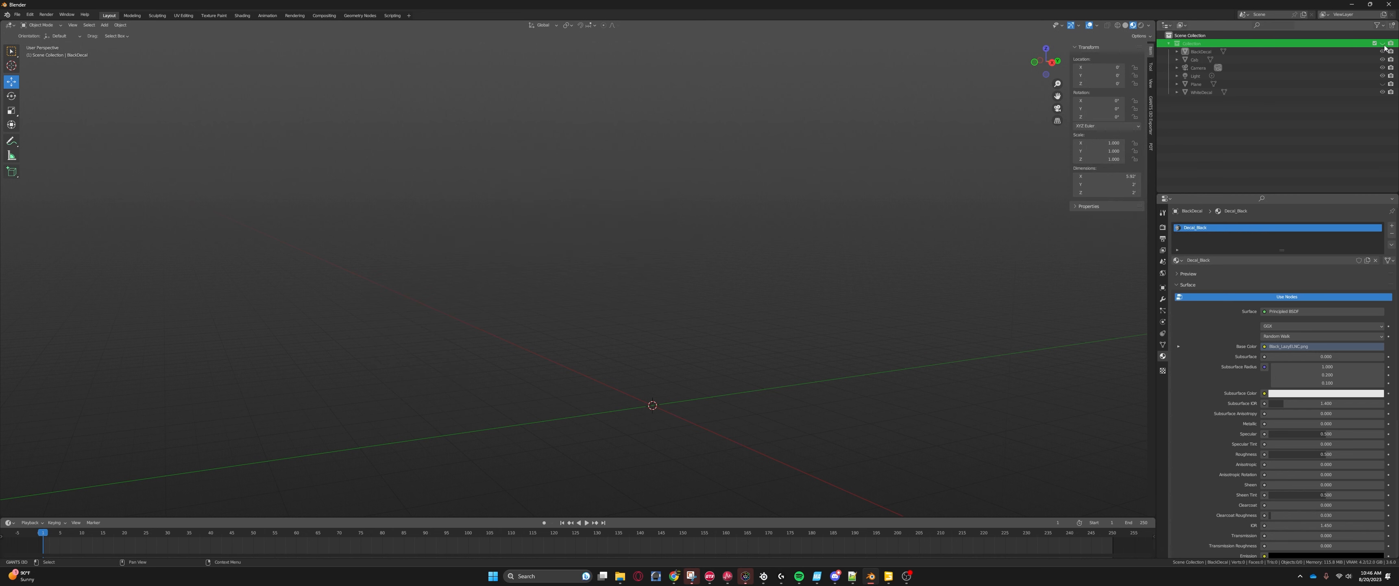
# Step: Add a new collection to the scene and rename it T600
pyautogui.click(1222, 137)
pyautogui.rightClick(1219, 141)
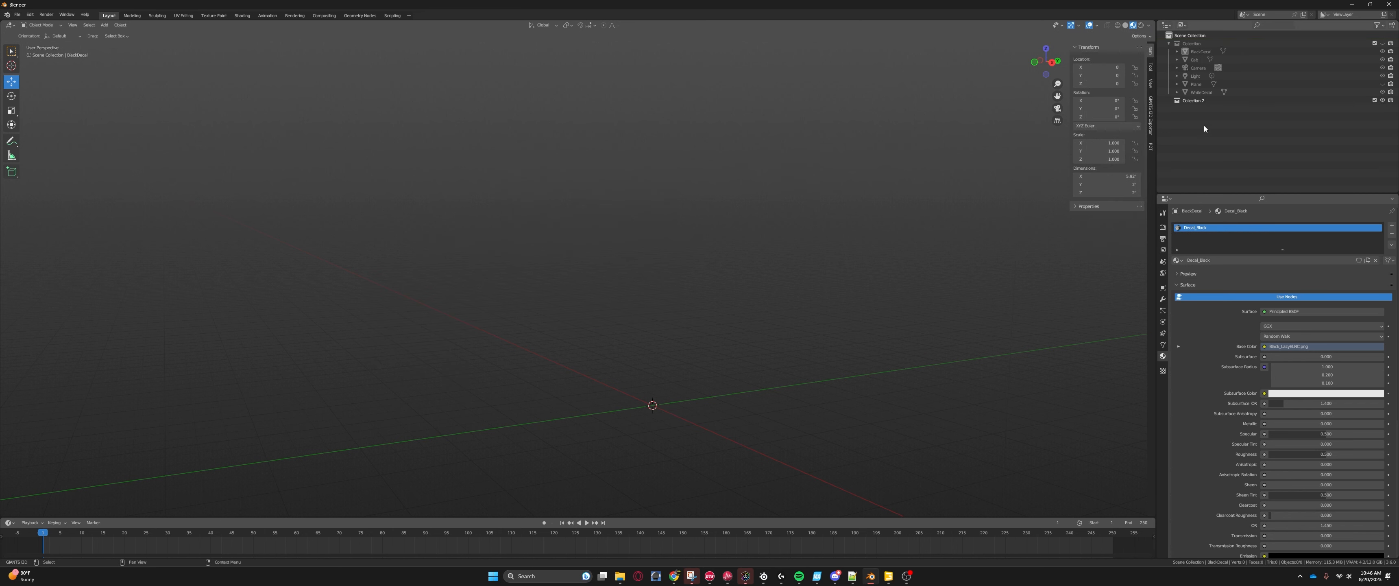
pyautogui.click(1196, 103)
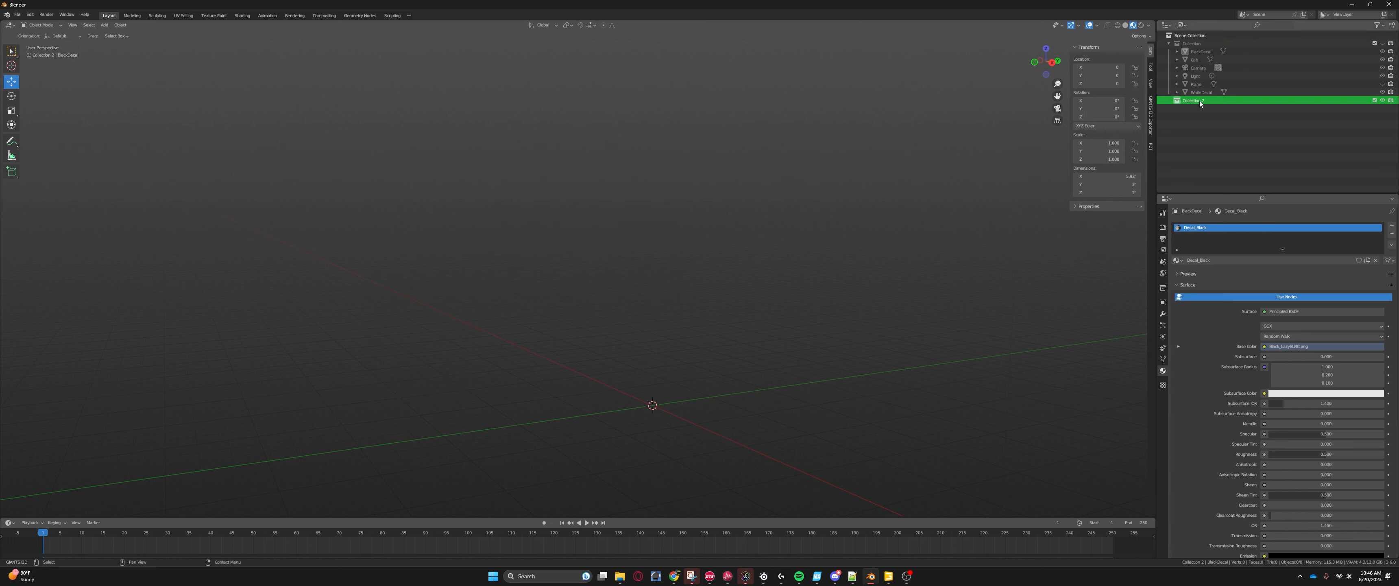
pyautogui.doubleClick(1199, 101)
pyautogui.write('T600')
pyautogui.press('Return')
# Step: Import T600 Body.obj in Wavefront OBJ format from the OBJ folder inside Kenworth Edits' T600 folder
pyautogui.moveTo(802, 281); pyautogui.dragTo(1063, 243, button='middle')
pyautogui.moveTo(1018, 368); pyautogui.dragTo(844, 244, button='middle')
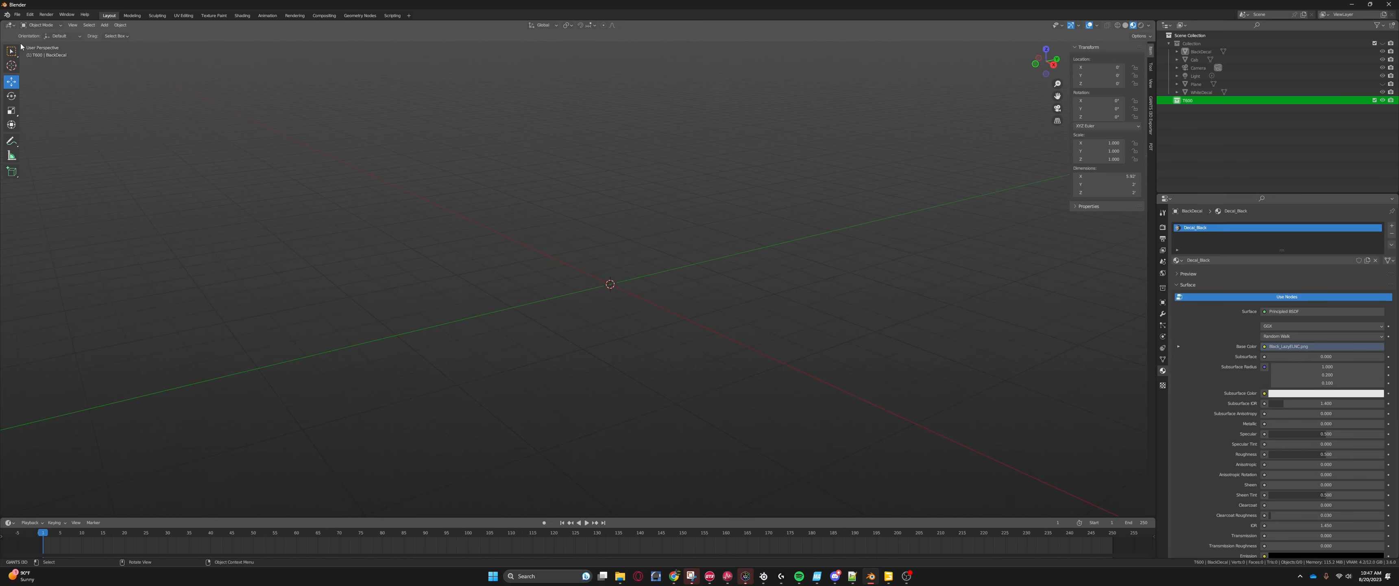
pyautogui.click(17, 14)
pyautogui.moveTo(21, 24)
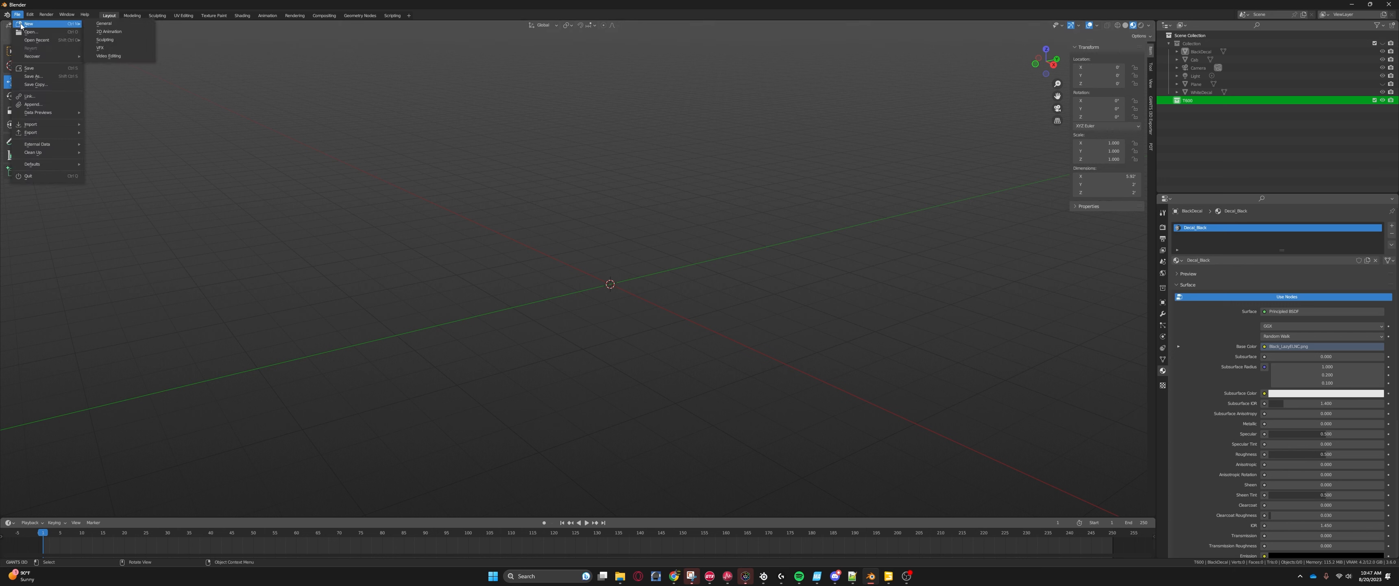
pyautogui.moveTo(50, 124)
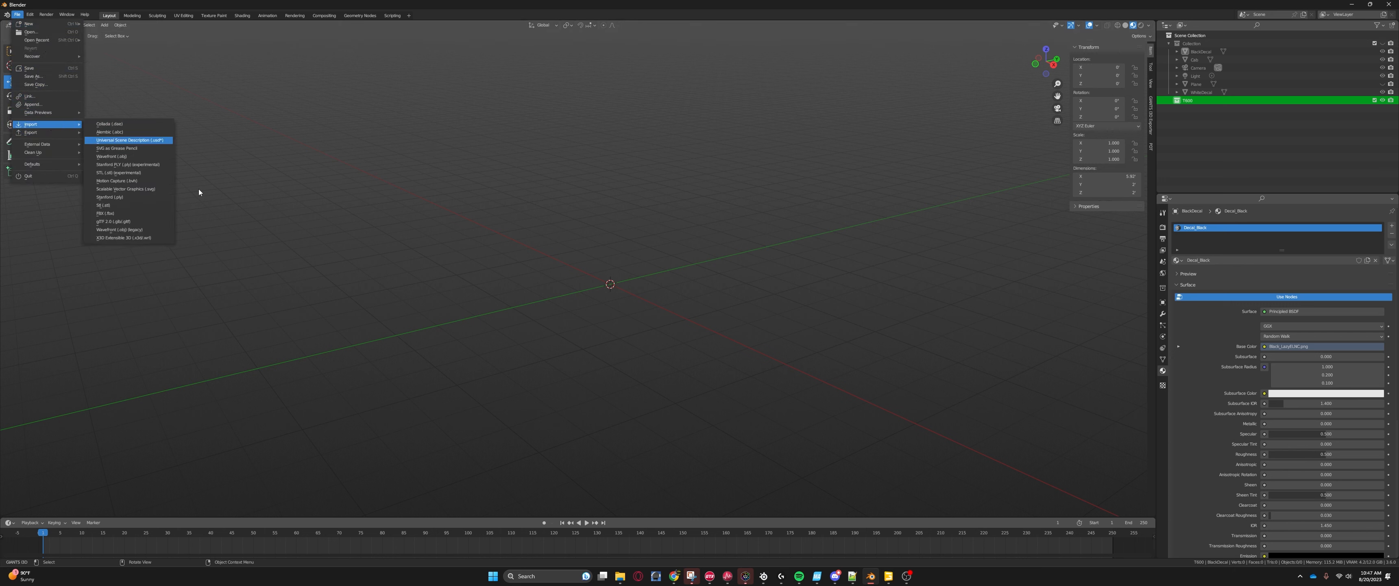
pyautogui.click(17, 15)
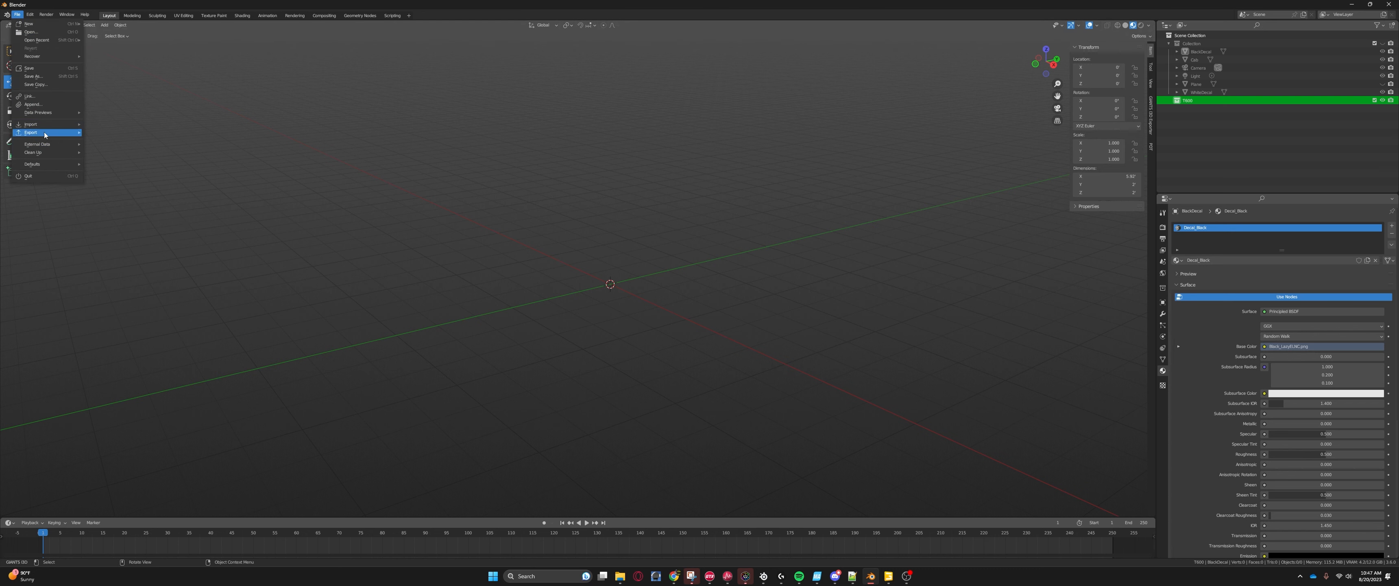
pyautogui.moveTo(45, 125)
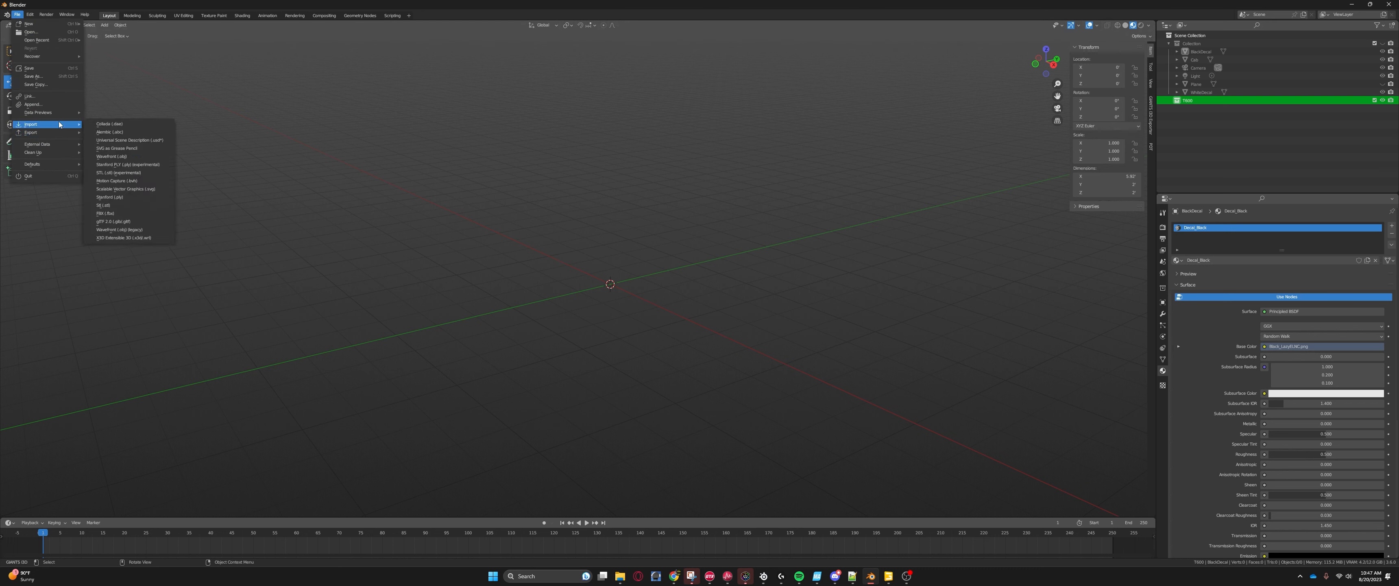
pyautogui.click(118, 158)
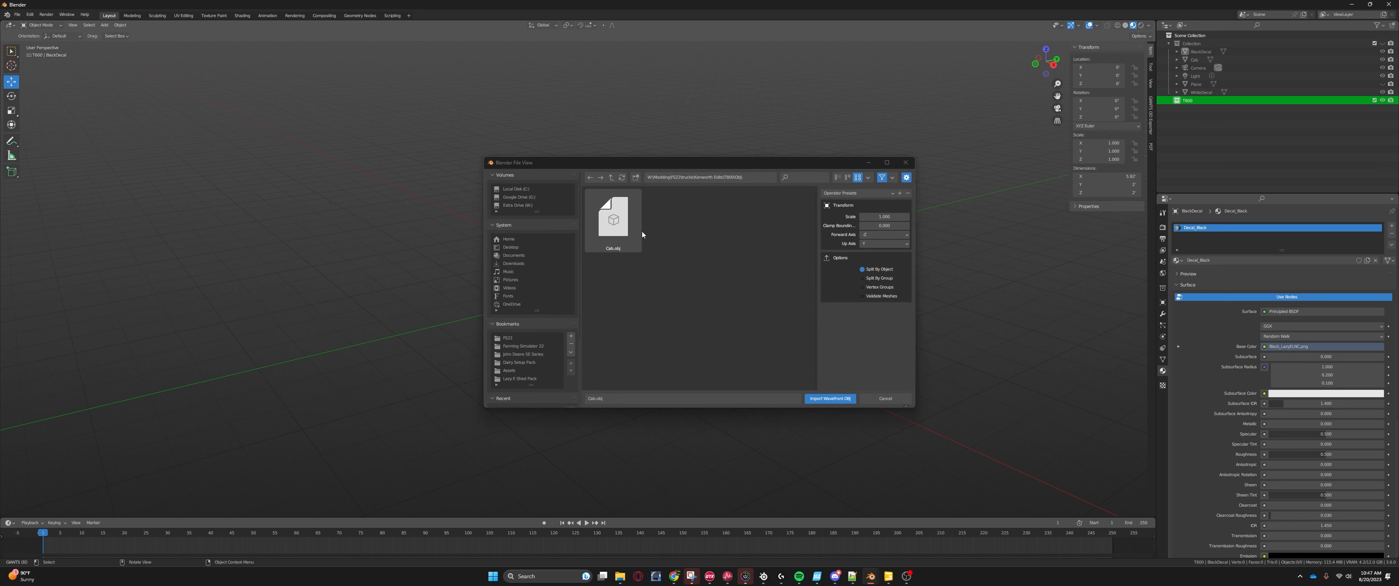
pyautogui.click(744, 179)
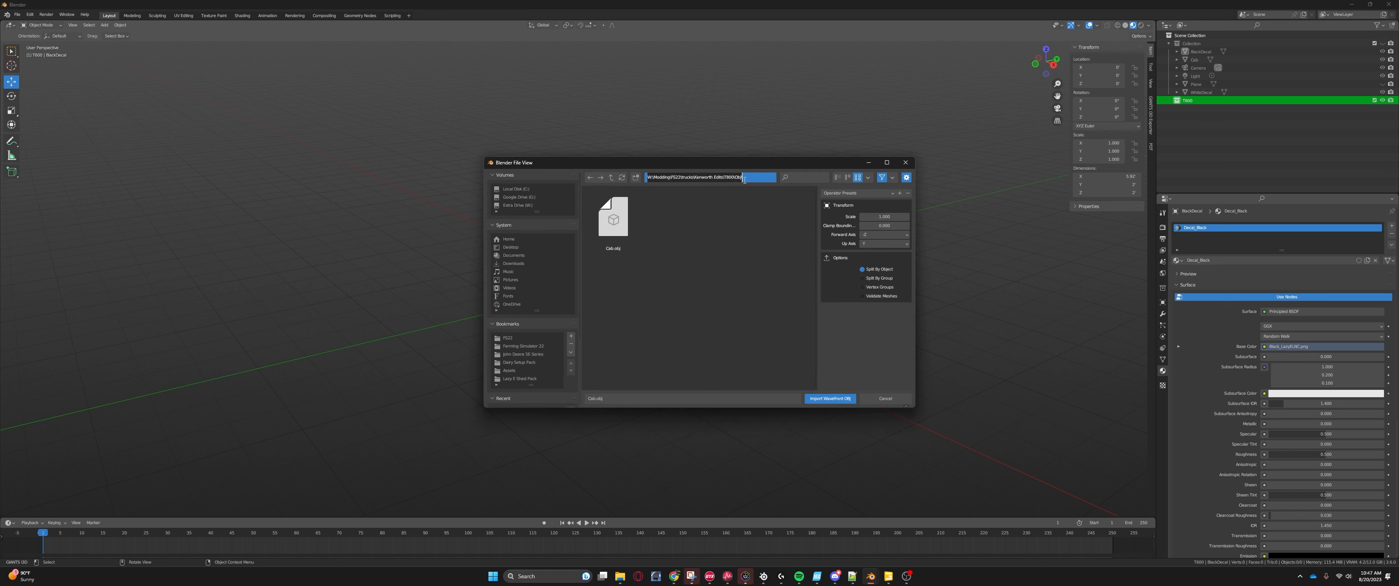
pyautogui.moveTo(746, 180); pyautogui.dragTo(729, 178)
pyautogui.press('BackSpace')
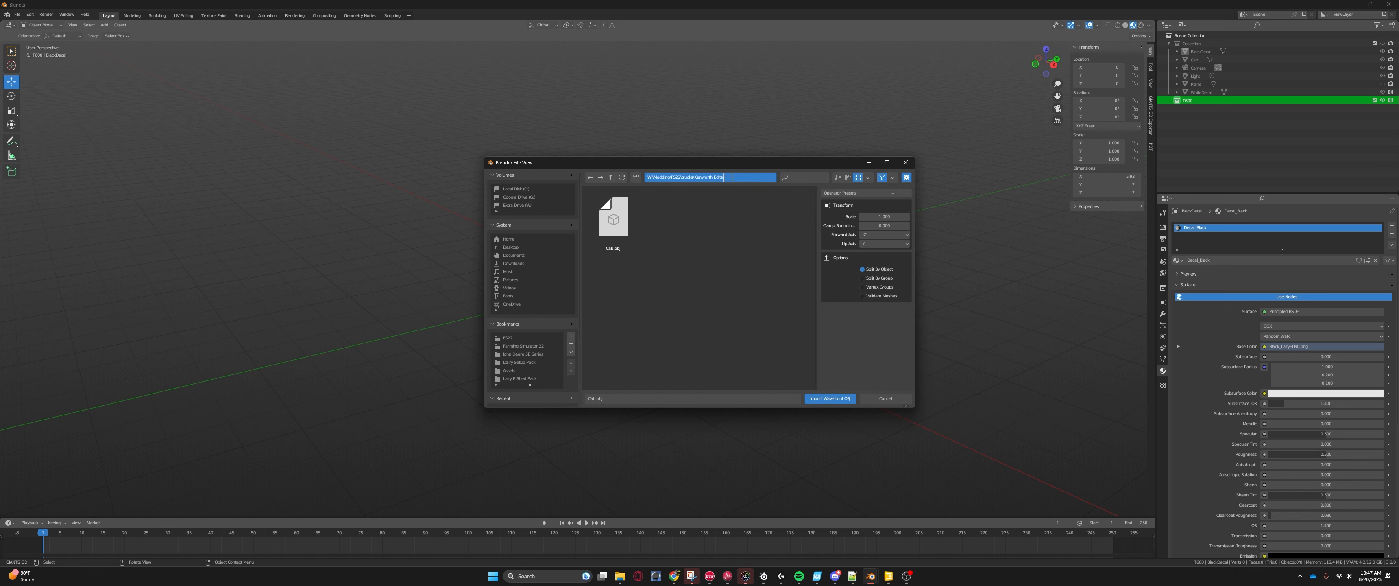
pyautogui.press('Return')
pyautogui.doubleClick(597, 228)
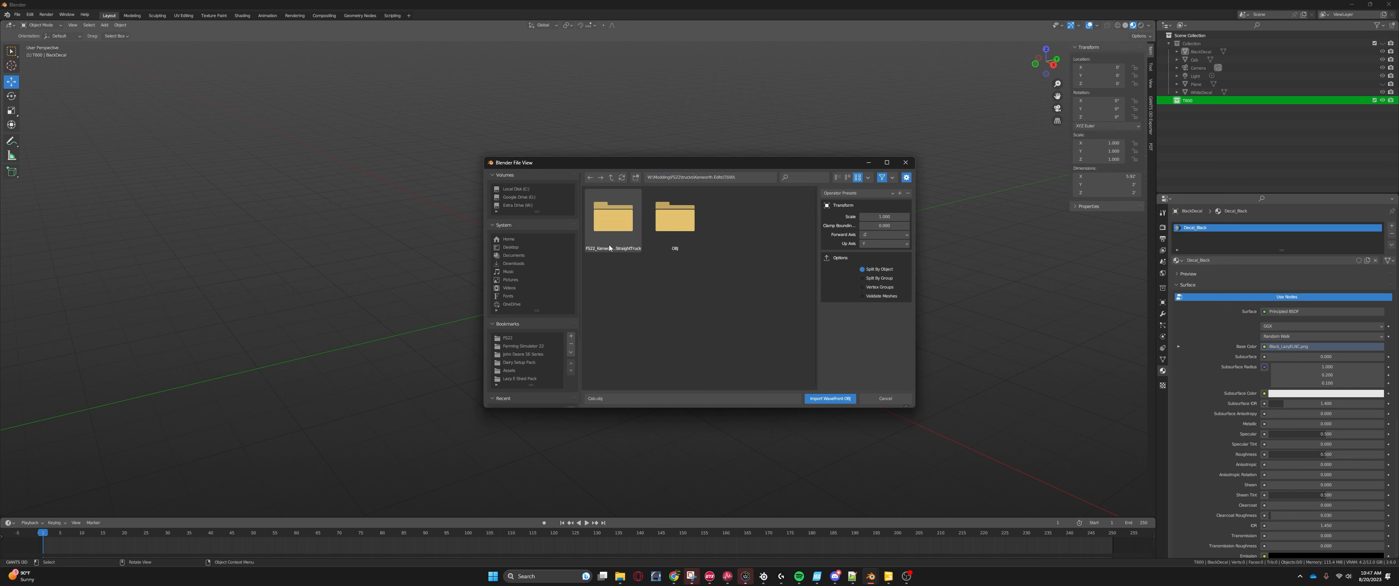
pyautogui.doubleClick(668, 227)
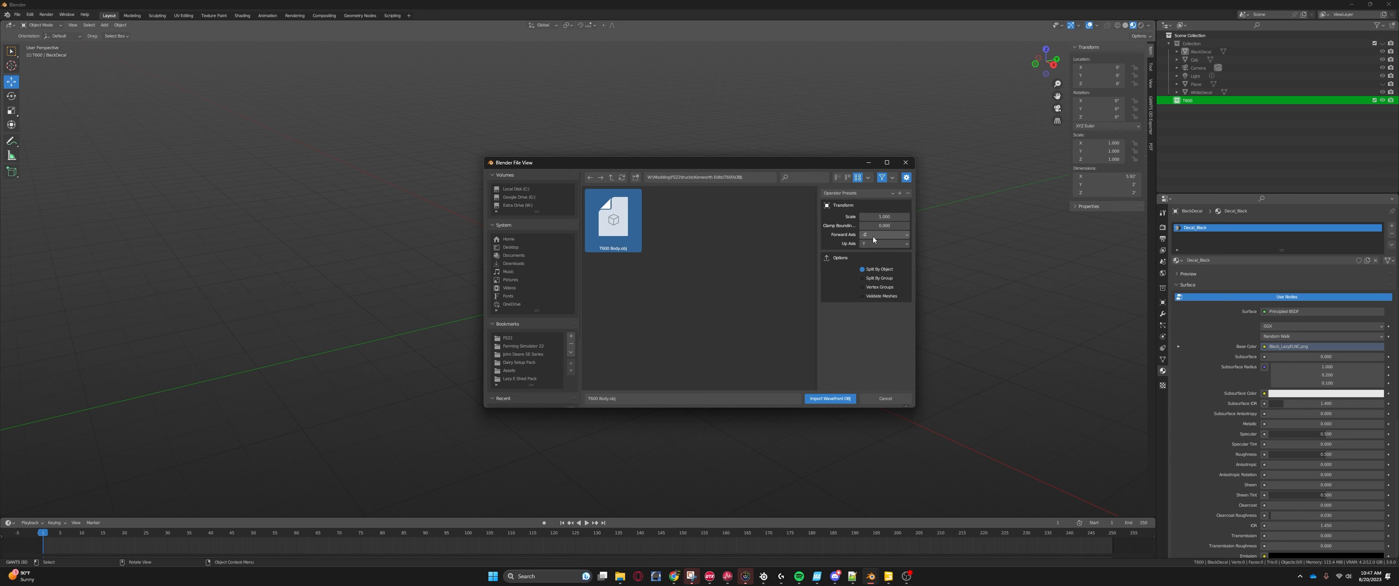
pyautogui.click(829, 398)
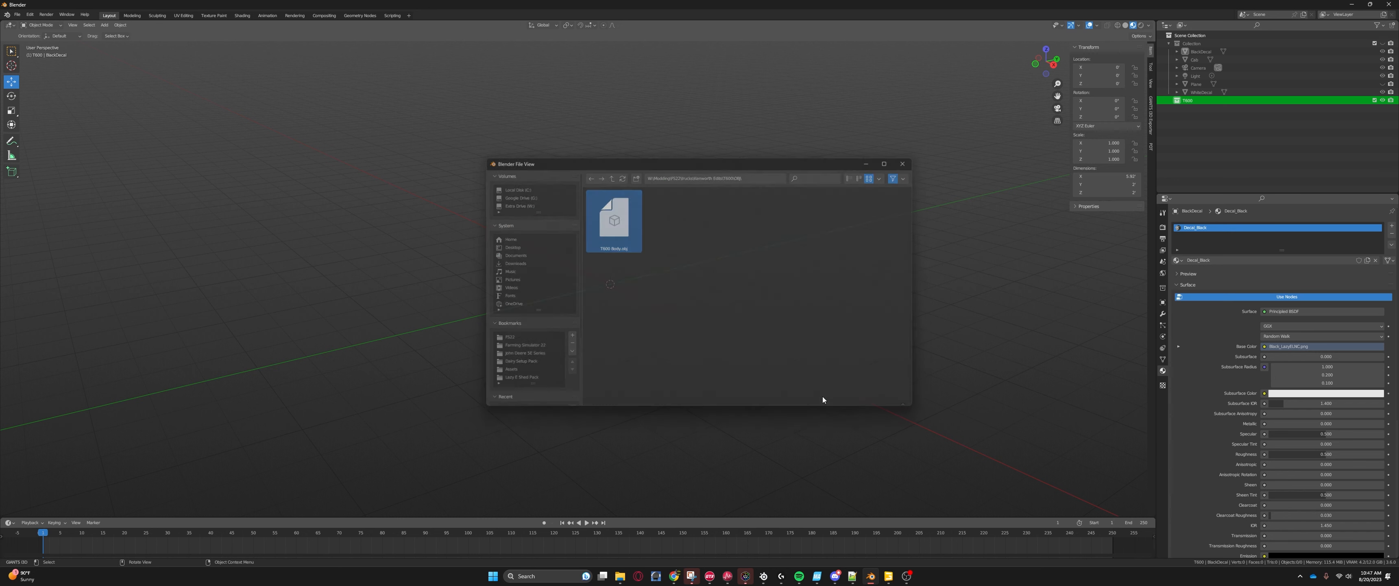
# Step: Examine the imported T600 body from the front and side, focusing on the cab door area
pyautogui.scroll(-5, 689, 310)
pyautogui.keyDown('shift'); pyautogui.moveTo(658, 257); pyautogui.dragTo(727, 374, button='middle'); pyautogui.keyUp('shift')
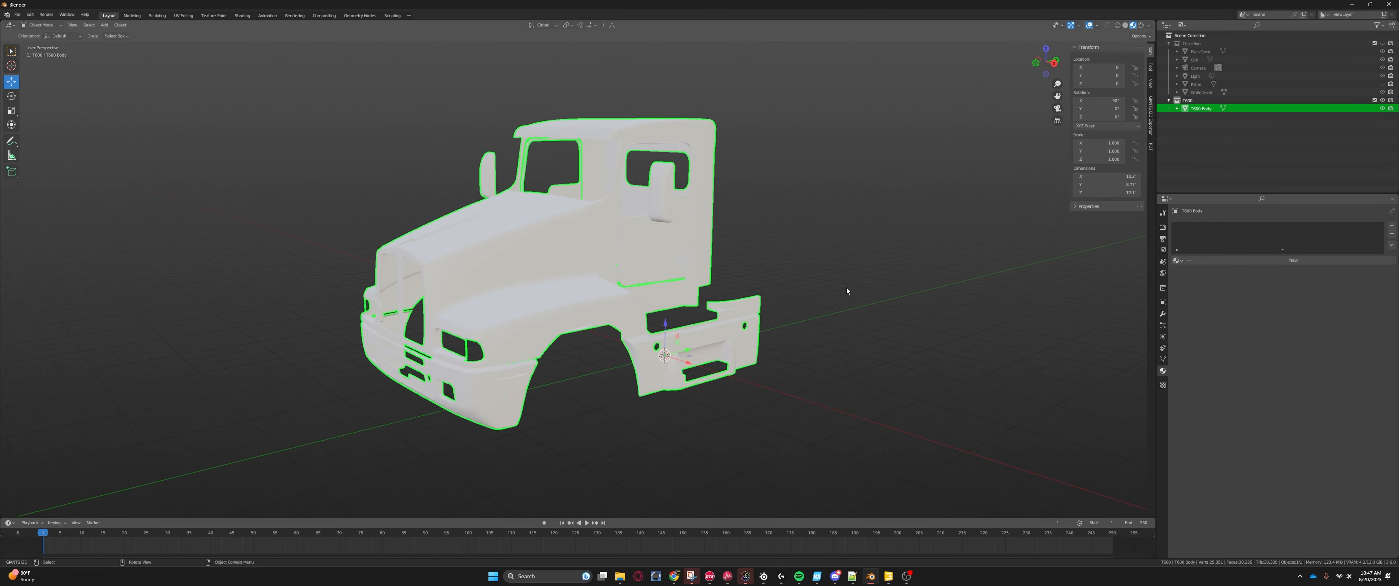
pyautogui.click(846, 287)
pyautogui.scroll(4, 846, 287)
pyautogui.moveTo(846, 288); pyautogui.dragTo(767, 293, button='middle')
pyautogui.scroll(-3, 767, 293)
pyautogui.scroll(3, 653, 273)
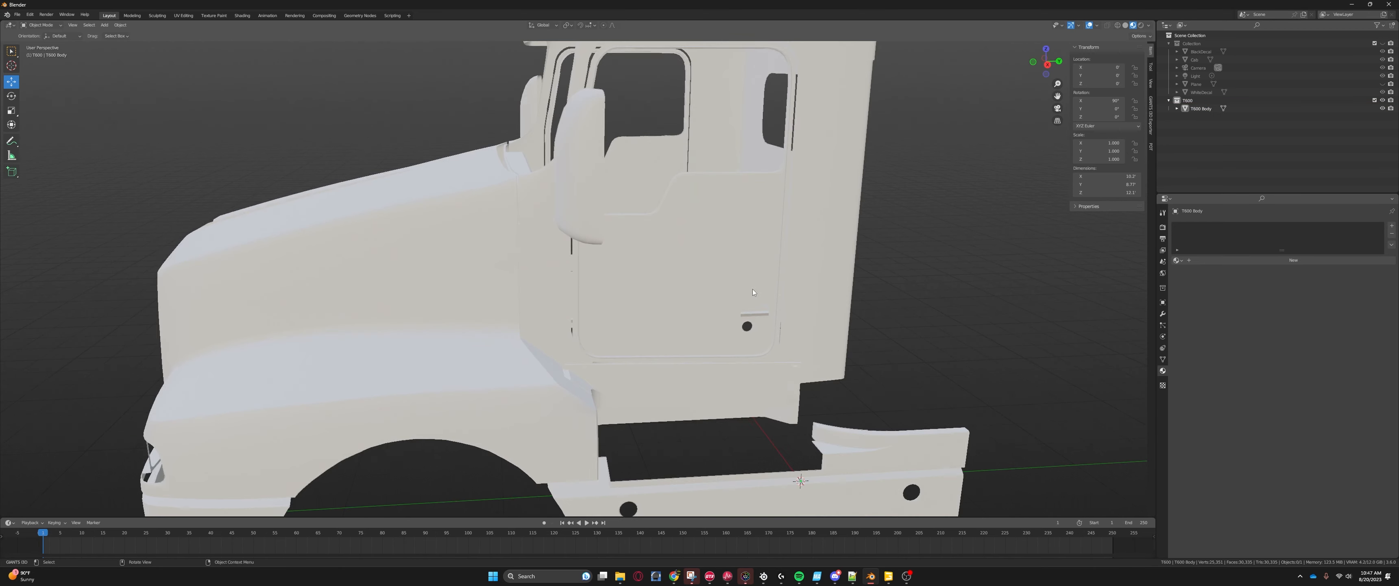
pyautogui.moveTo(657, 275); pyautogui.dragTo(718, 264, button='middle')
pyautogui.scroll(-4, 619, 252)
pyautogui.scroll(-3, 690, 259)
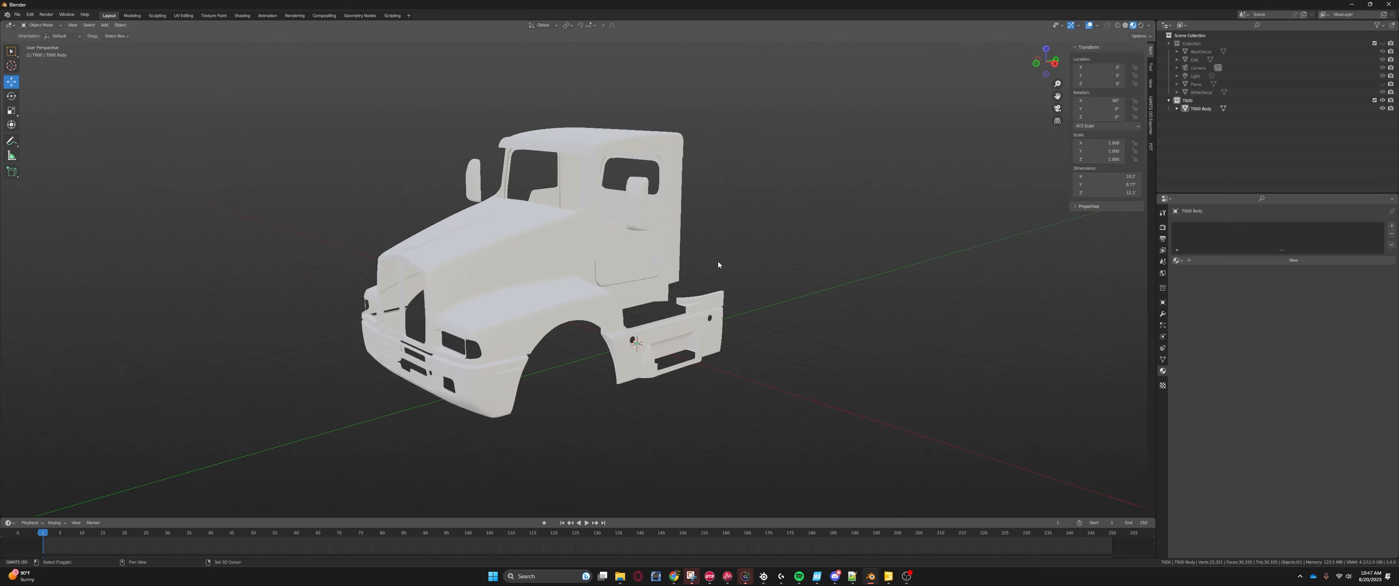
pyautogui.scroll(1, 720, 267)
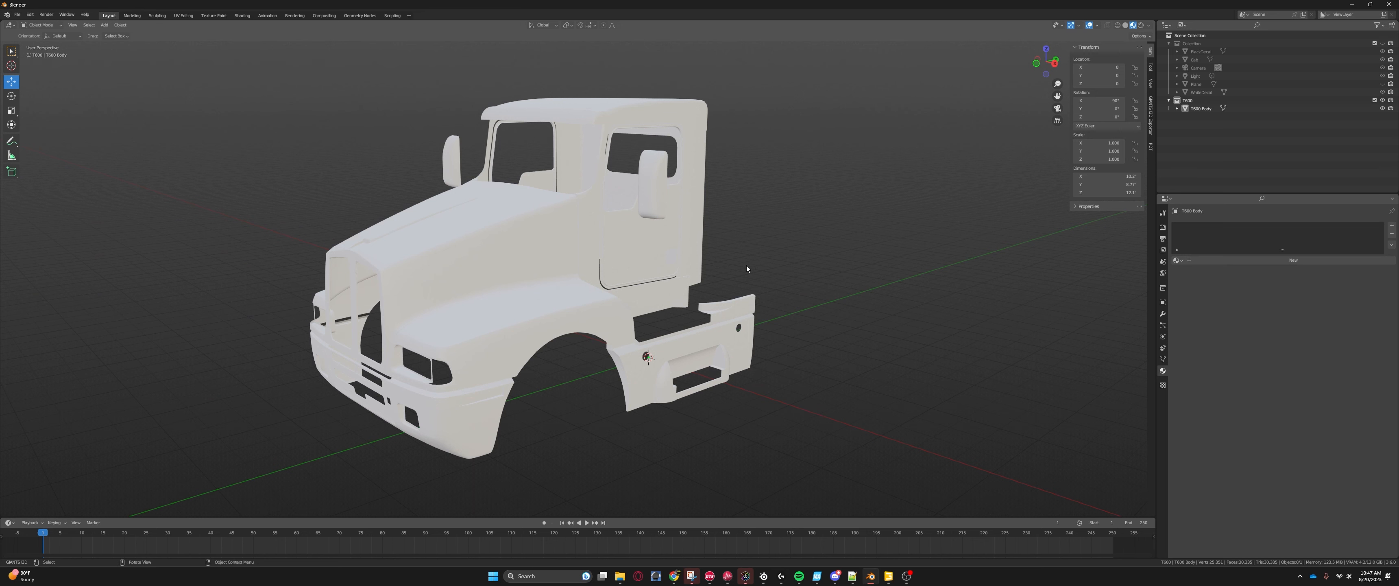
pyautogui.moveTo(747, 266); pyautogui.dragTo(691, 268, button='middle')
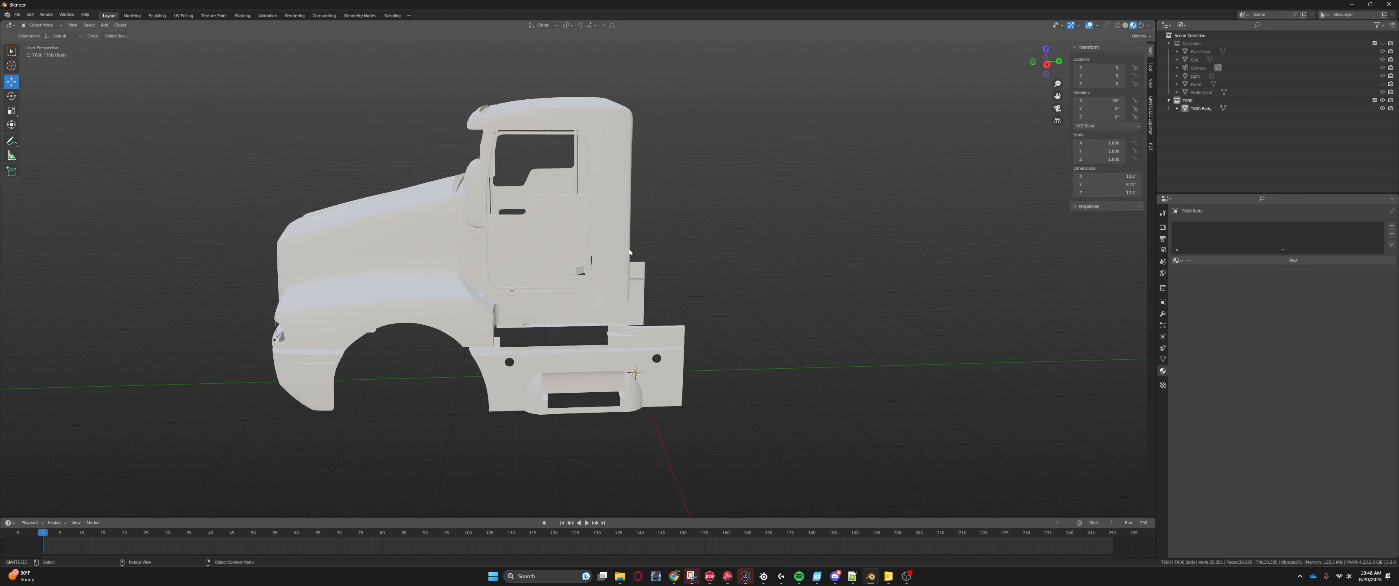
pyautogui.moveTo(628, 248); pyautogui.dragTo(561, 267, button='middle')
pyautogui.click(647, 262)
pyautogui.press('Tab')
pyautogui.scroll(5, 607, 286)
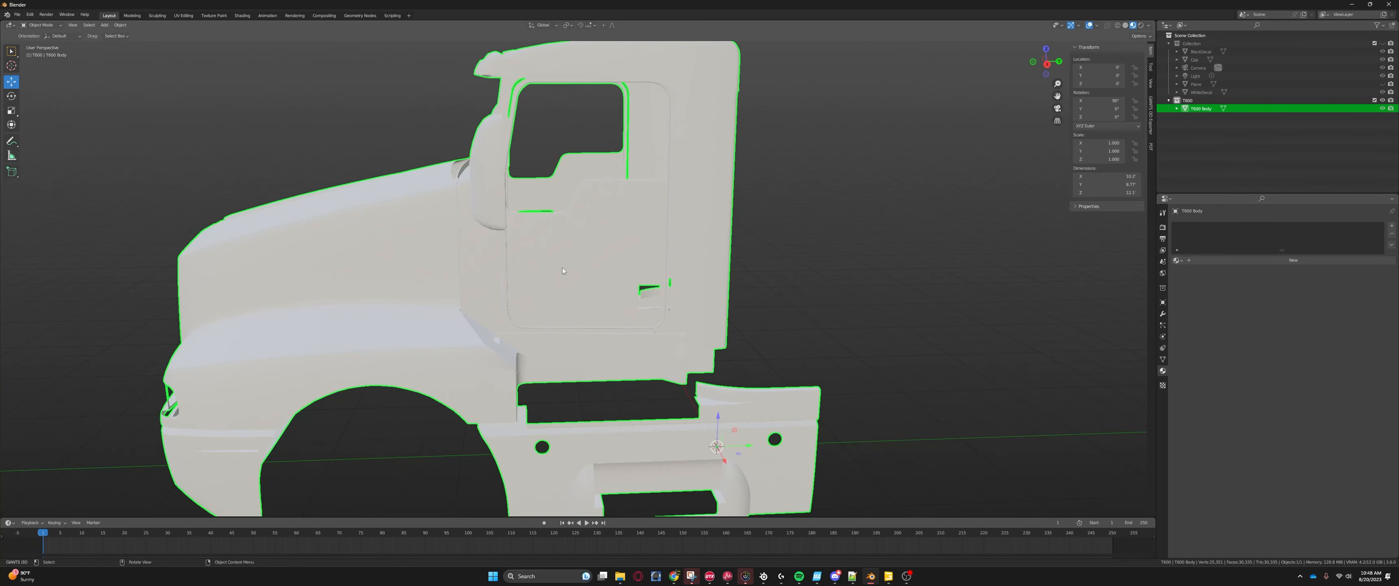
pyautogui.scroll(-3, 562, 267)
pyautogui.press('Tab')
pyautogui.scroll(3, 562, 266)
pyautogui.moveTo(562, 267); pyautogui.dragTo(571, 319, button='middle')
pyautogui.press('KP_3')
pyautogui.scroll(-6, 796, 208)
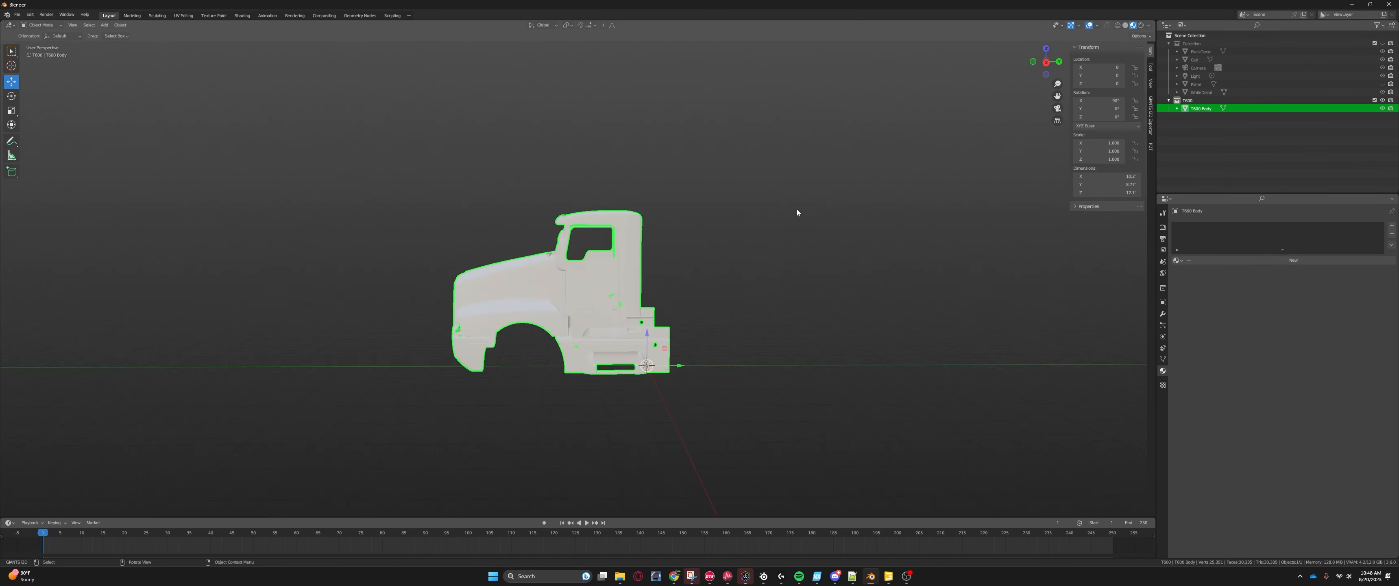
# Step: Deselect the truck body and change the viewport to Solid shading
pyautogui.click(750, 256)
pyautogui.moveTo(719, 256); pyautogui.dragTo(666, 244, button='middle')
pyautogui.scroll(3, 706, 262)
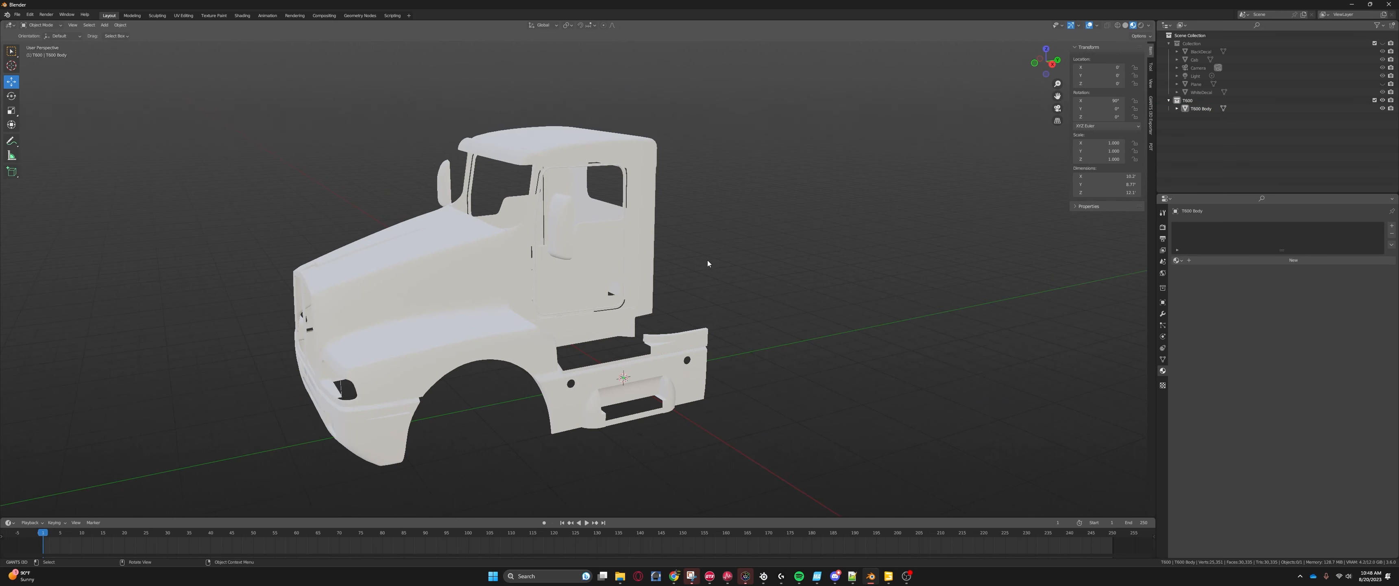
pyautogui.click(1125, 24)
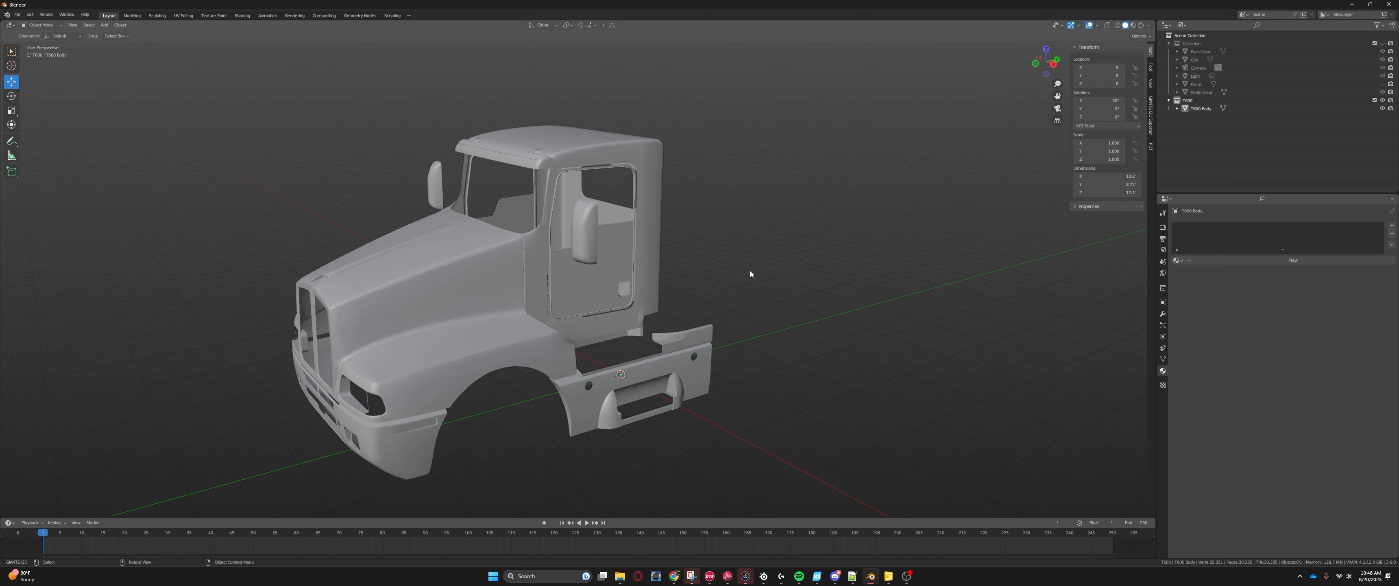
pyautogui.keyDown('shift'); pyautogui.moveTo(750, 270); pyautogui.dragTo(753, 223, button='middle'); pyautogui.keyUp('shift')
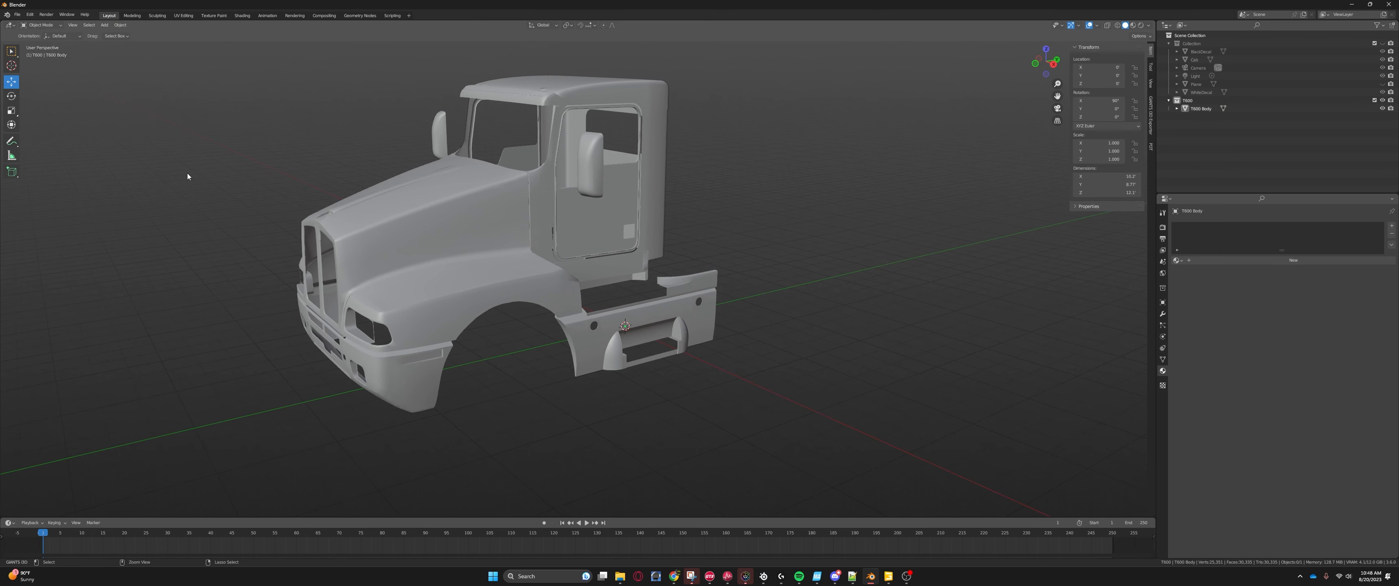
# Step: Add a mesh plane to the T600 collection and move it along X to the outside of the truck body
pyautogui.hotkey('ctrl', 'a')
pyautogui.click(158, 144)
pyautogui.hotkey('shift', 'a')
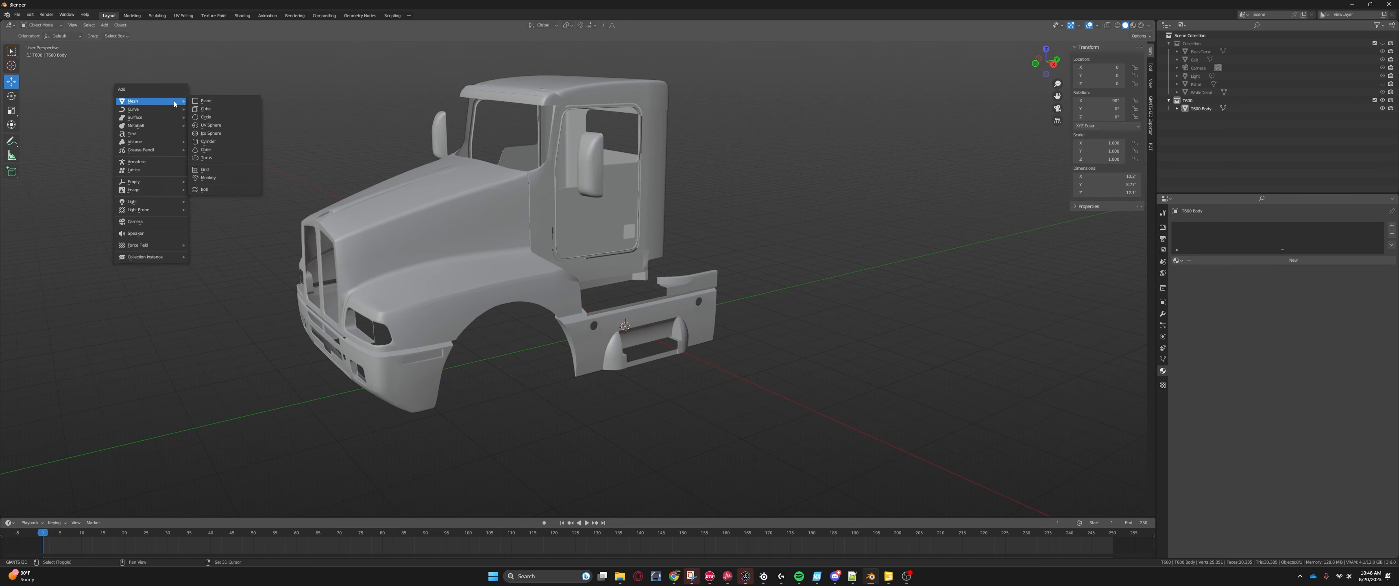
pyautogui.click(209, 100)
pyautogui.moveTo(724, 299); pyautogui.dragTo(740, 312, button='middle')
pyautogui.scroll(4, 726, 307)
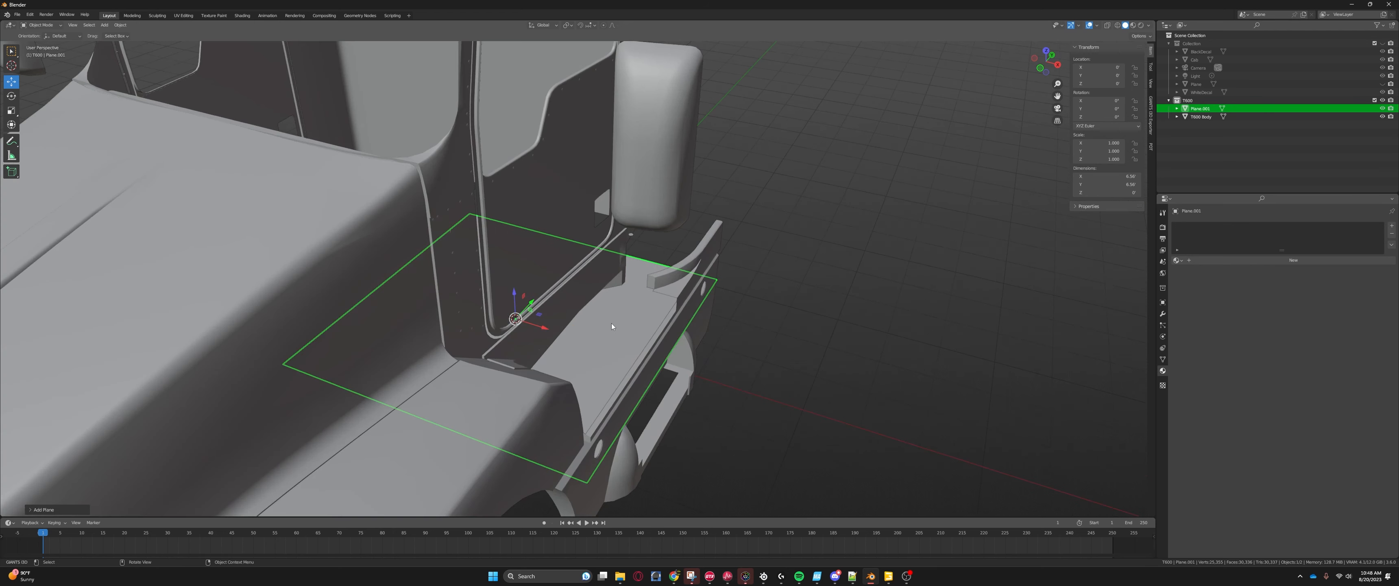
pyautogui.moveTo(564, 336); pyautogui.dragTo(618, 293)
pyautogui.scroll(-6, 618, 289)
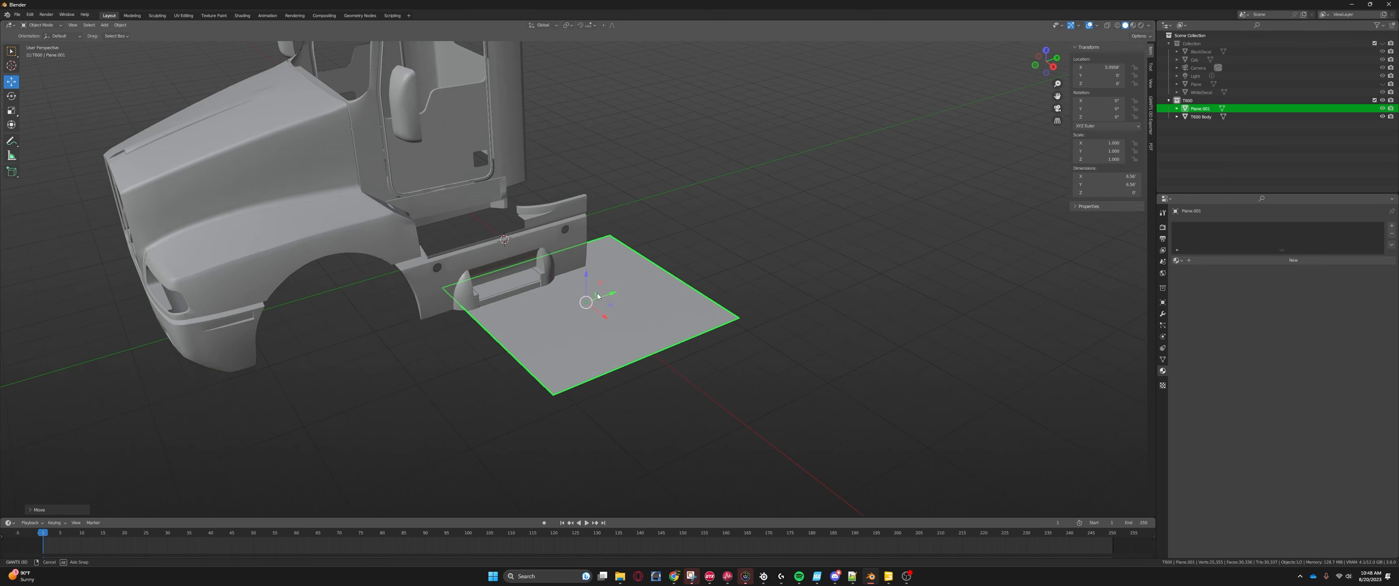
pyautogui.scroll(-1, 629, 313)
pyautogui.scroll(3, 630, 314)
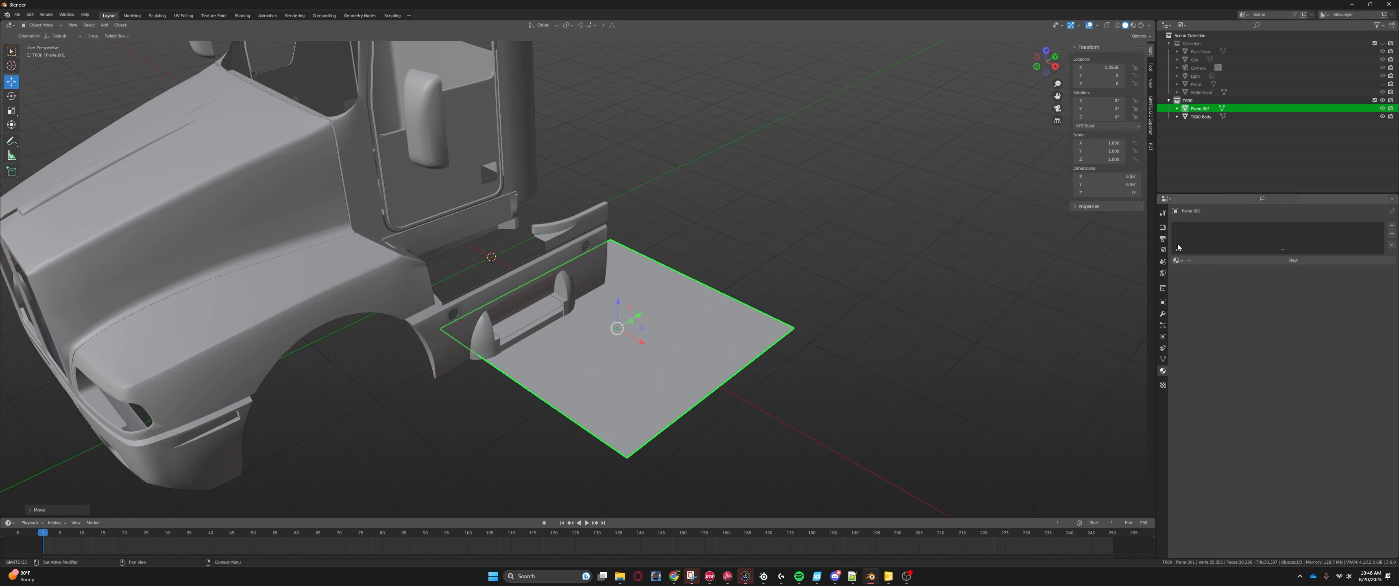
# Step: Check the scene's unit system in the scene properties
pyautogui.click(1163, 261)
pyautogui.click(1287, 283)
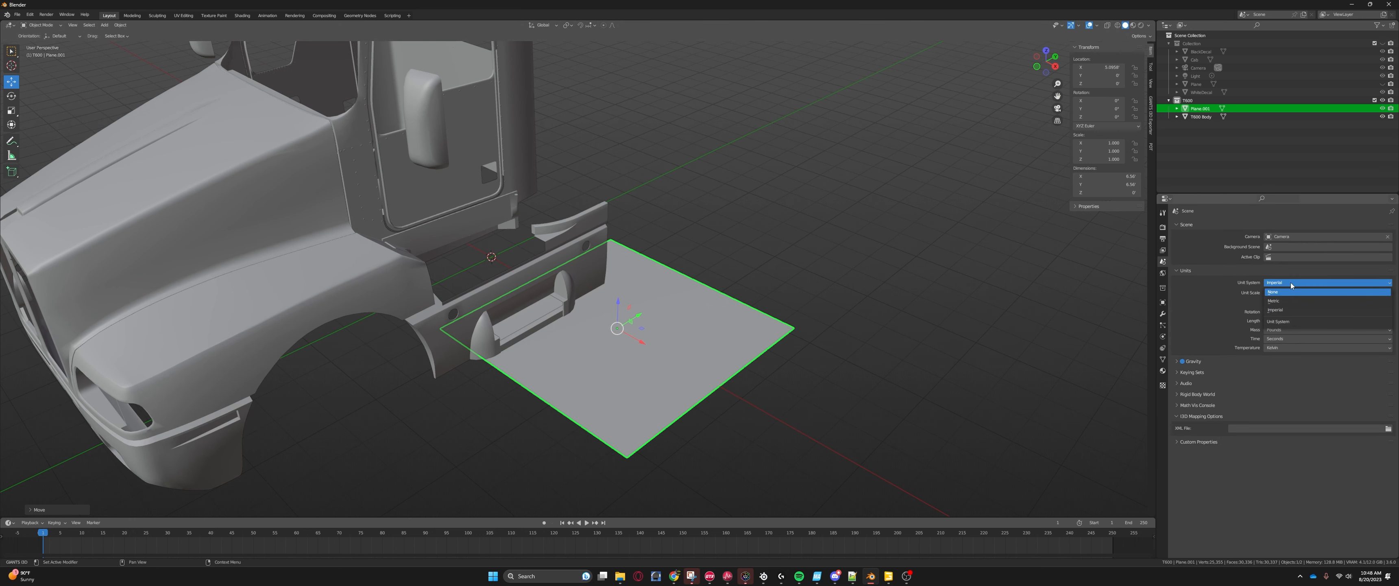
pyautogui.click(1291, 283)
# Step: Set the new plane's X and Y dimensions to 2 feet each
pyautogui.click(1123, 176)
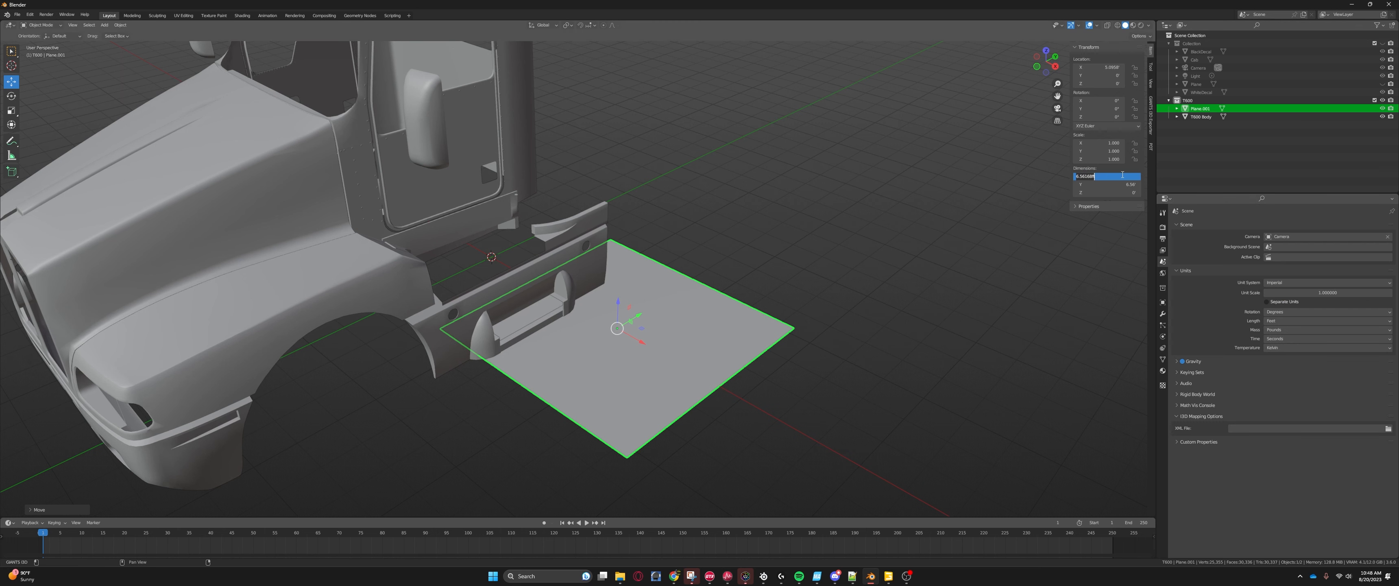
pyautogui.write('2')
pyautogui.press('Return')
pyautogui.click(1116, 185)
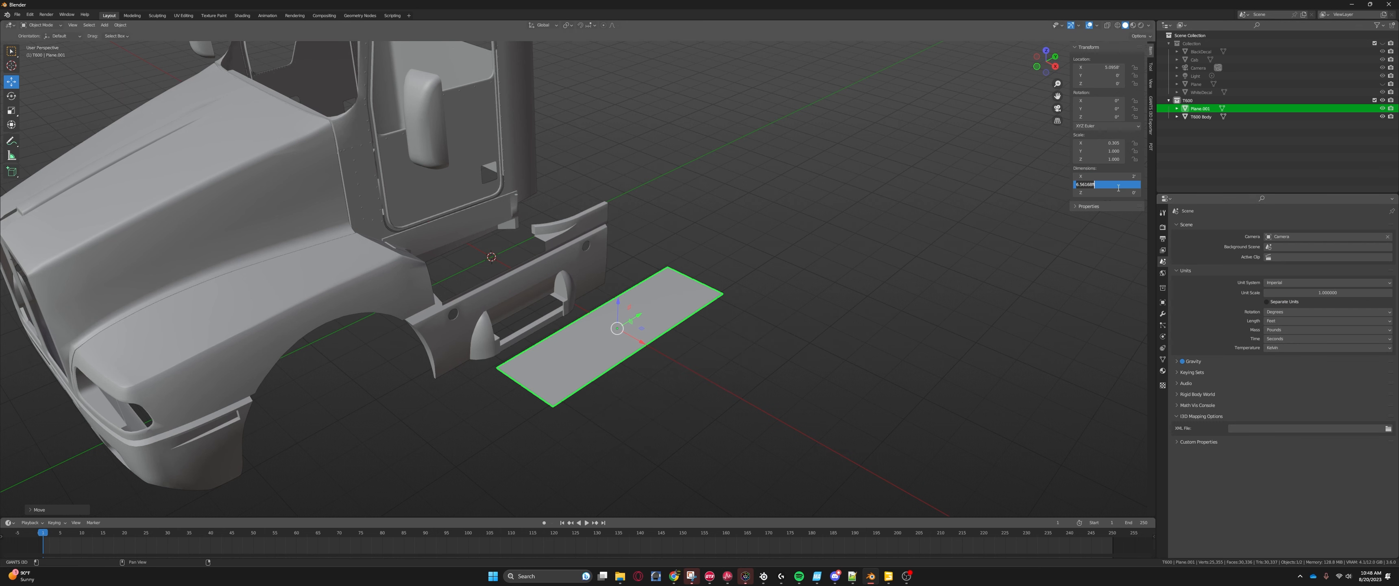
pyautogui.write('0')
pyautogui.press('Return')
pyautogui.click(1115, 185)
pyautogui.write('2')
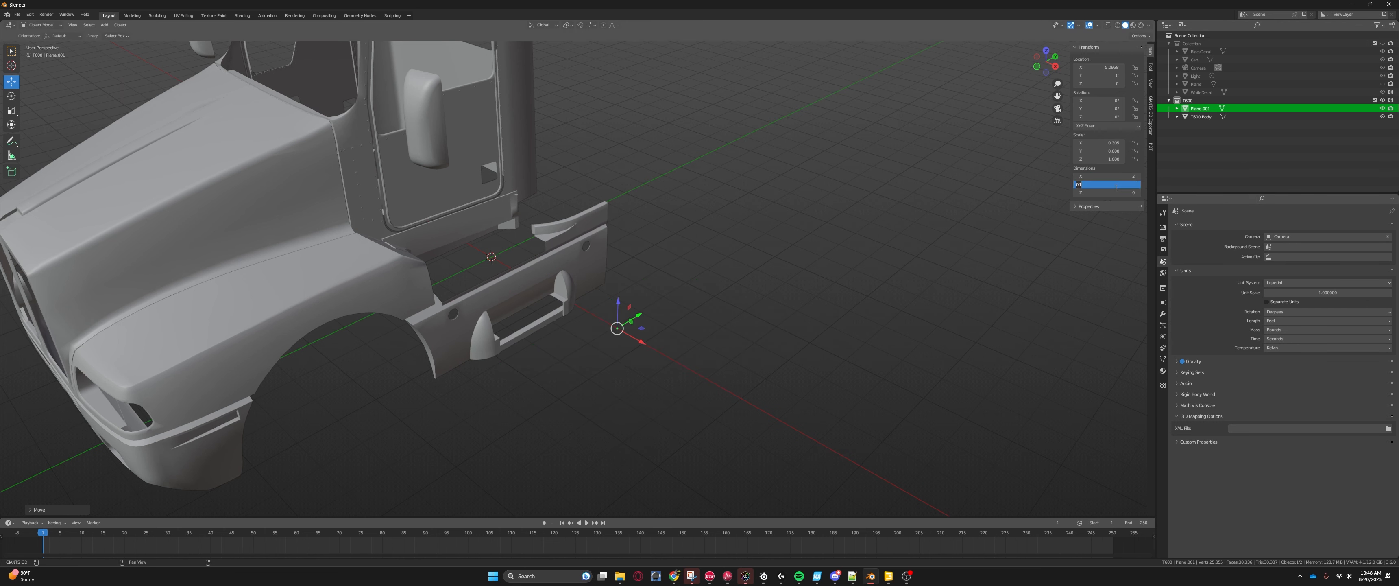
pyautogui.press('Return')
# Step: Compare the new plane's dimensions with the existing plane in the hidden collection, showing that collection only temporarily
pyautogui.moveTo(912, 204); pyautogui.dragTo(873, 241, button='middle')
pyautogui.click(1199, 84)
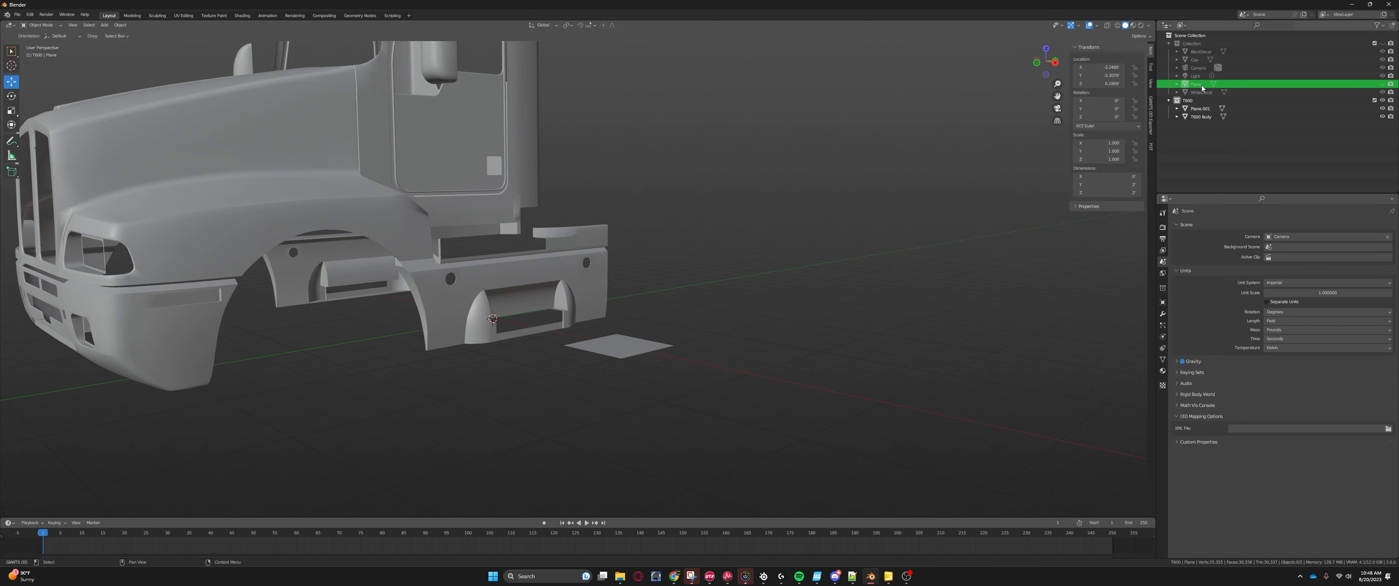
pyautogui.click(1216, 108)
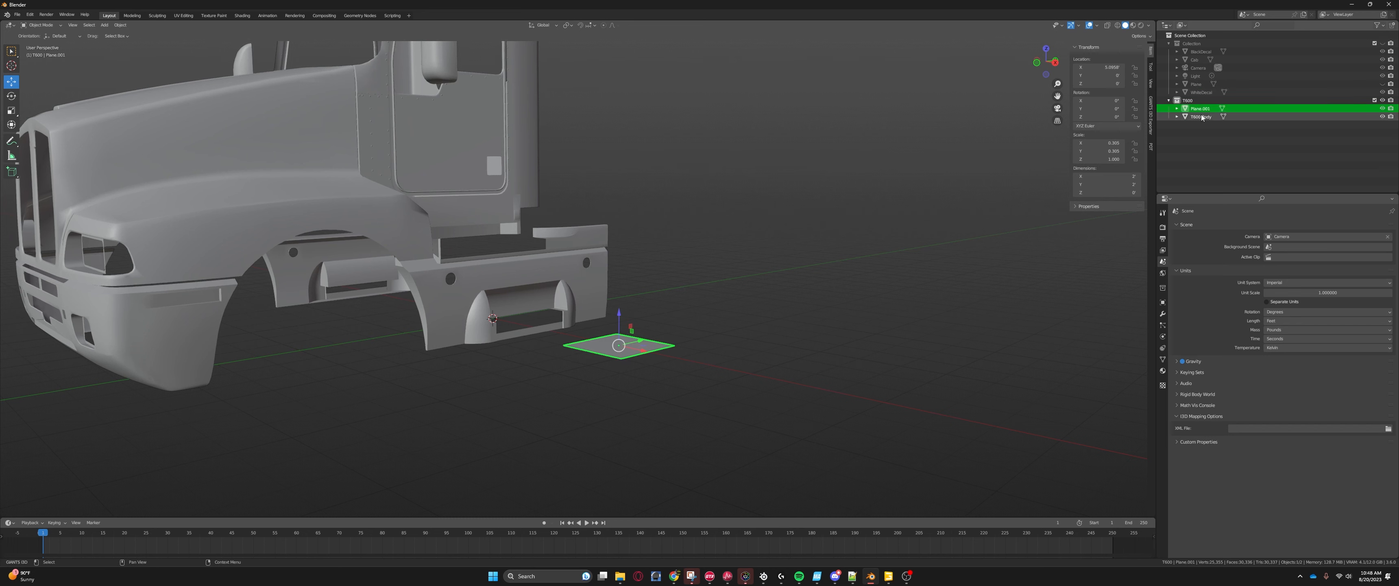
pyautogui.click(1233, 84)
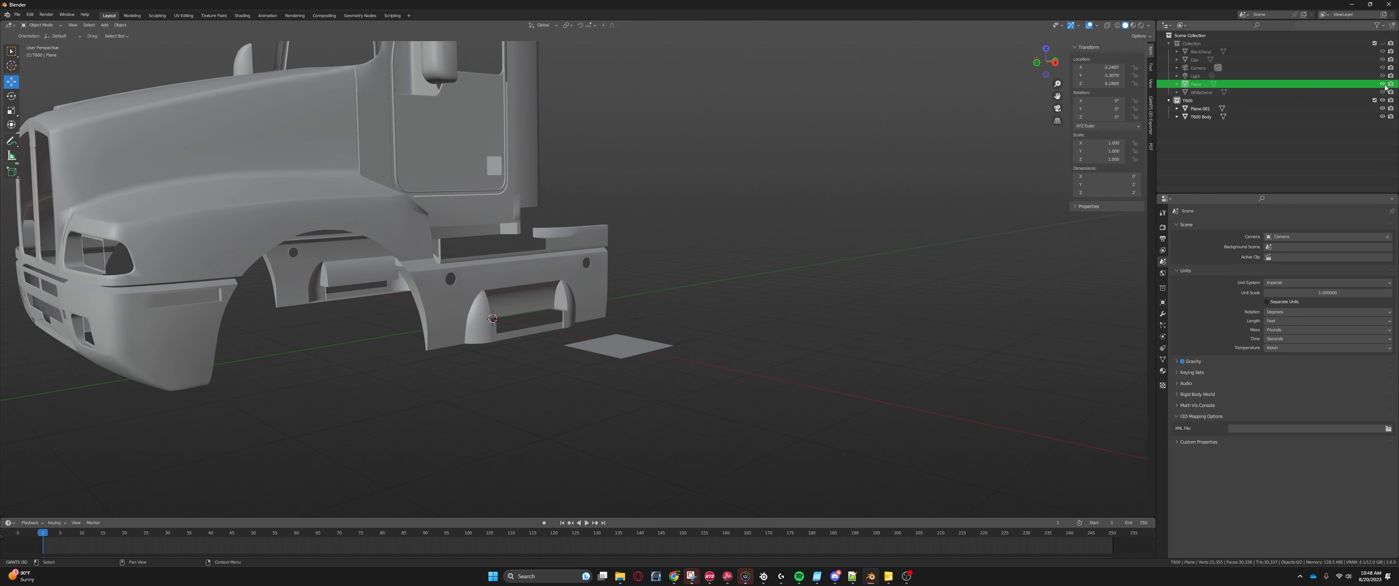
pyautogui.click(1381, 45)
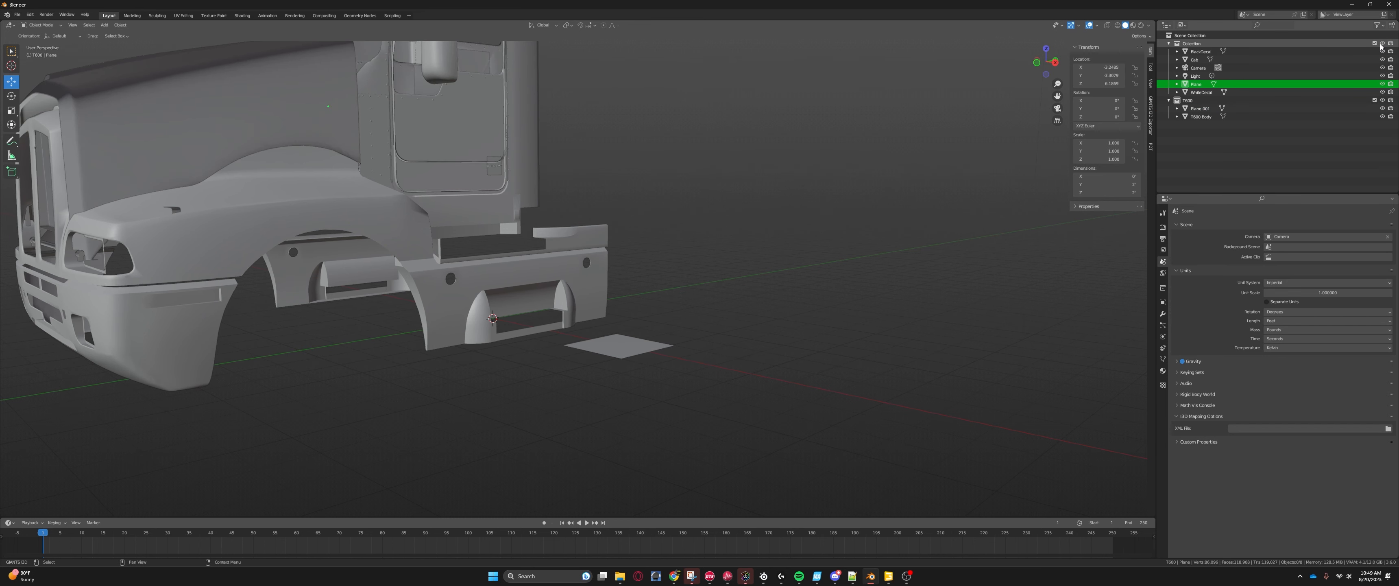
pyautogui.click(1198, 86)
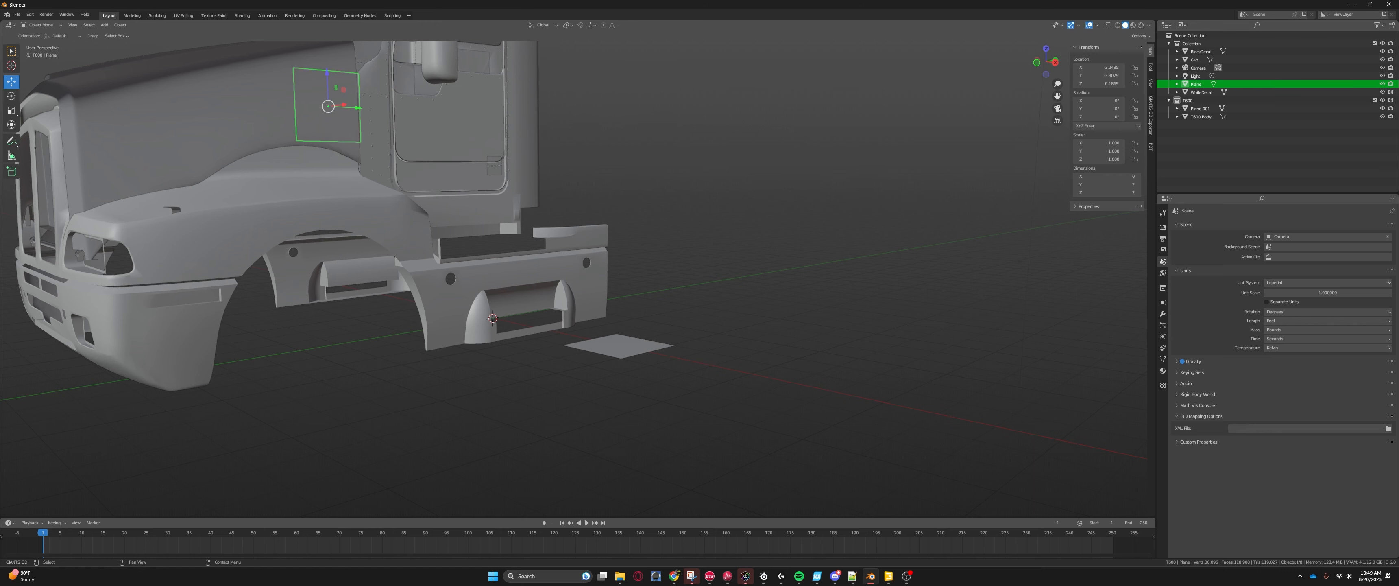
pyautogui.click(1382, 44)
# Step: Select the new plane beside the truck body and apply its scale
pyautogui.click(629, 345)
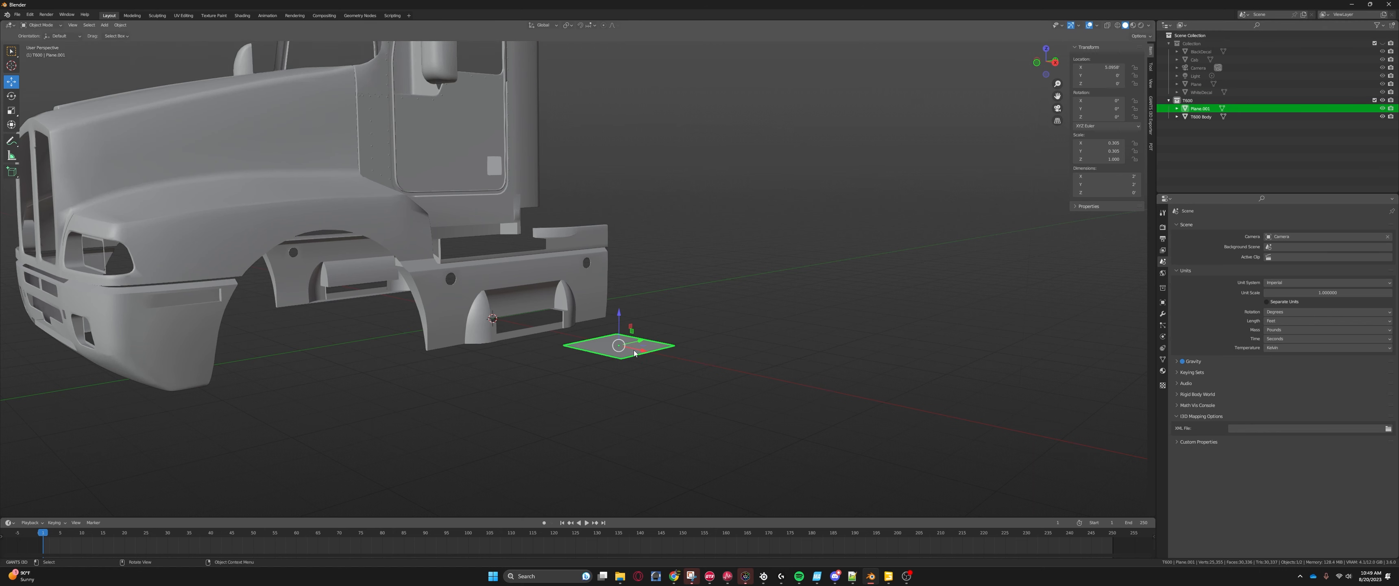
pyautogui.moveTo(628, 344); pyautogui.dragTo(678, 362, button='middle')
pyautogui.scroll(2, 678, 362)
pyautogui.moveTo(997, 230); pyautogui.dragTo(1012, 237, button='middle')
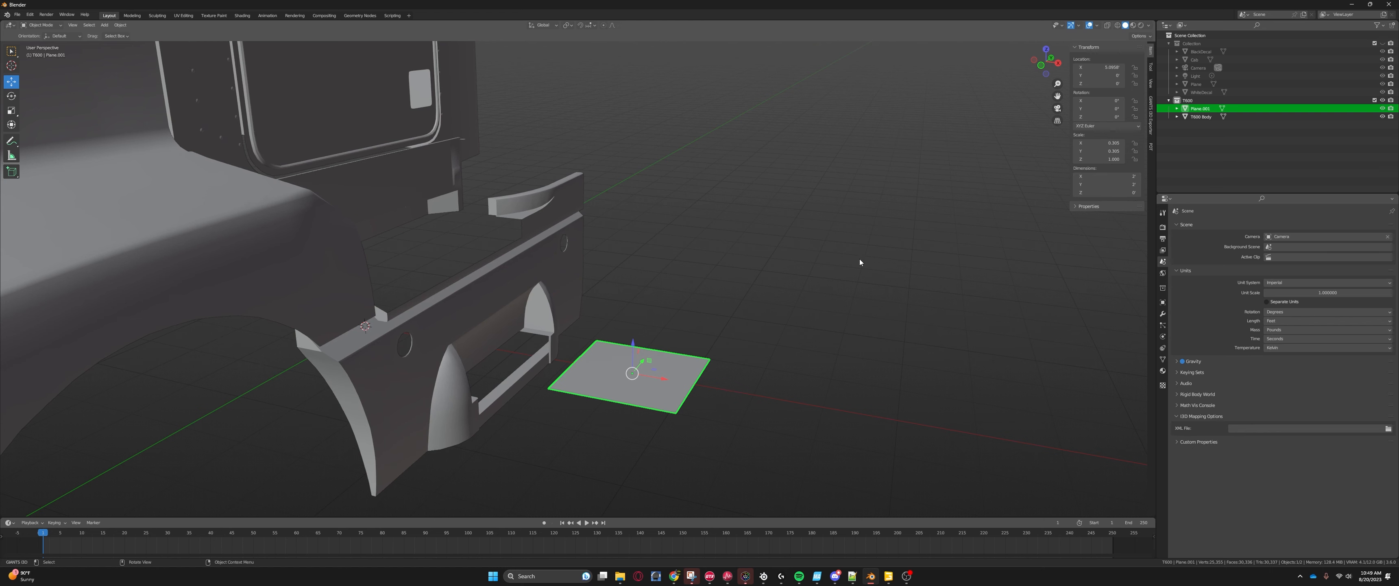
pyautogui.hotkey('ctrl', 'a')
pyautogui.click(821, 265)
pyautogui.moveTo(816, 264); pyautogui.dragTo(727, 277, button='middle')
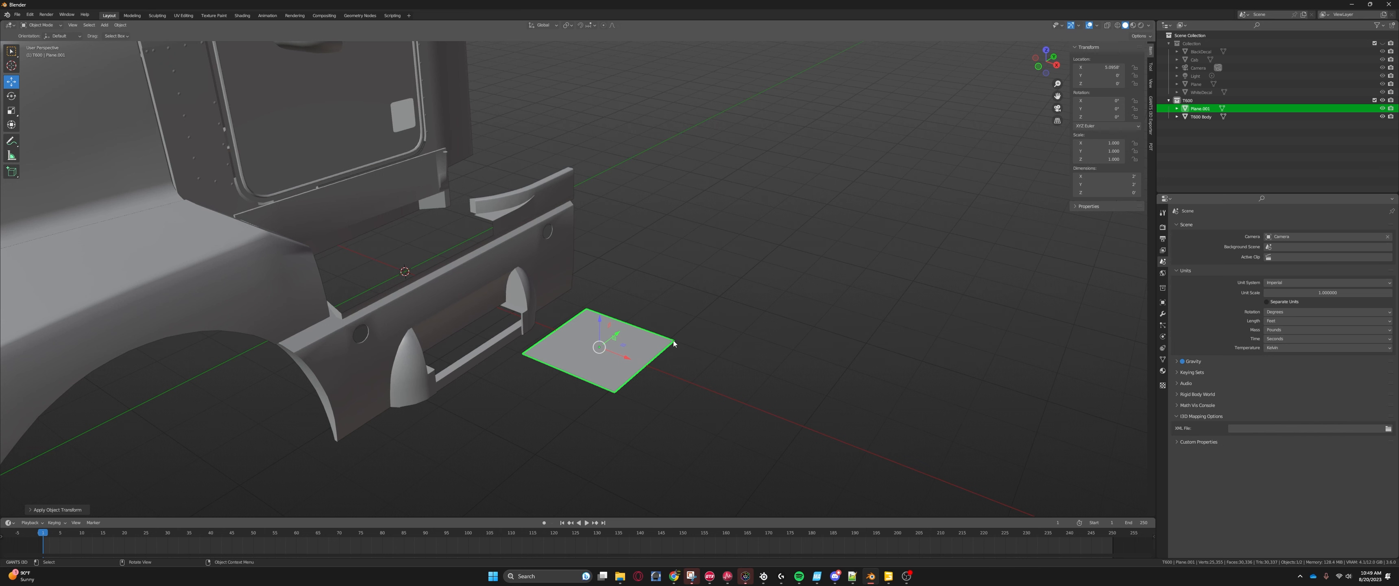
# Step: Set the plane's Y rotation to 90° so it stands parallel to the truck's side
pyautogui.moveTo(726, 274); pyautogui.dragTo(639, 371, button='middle')
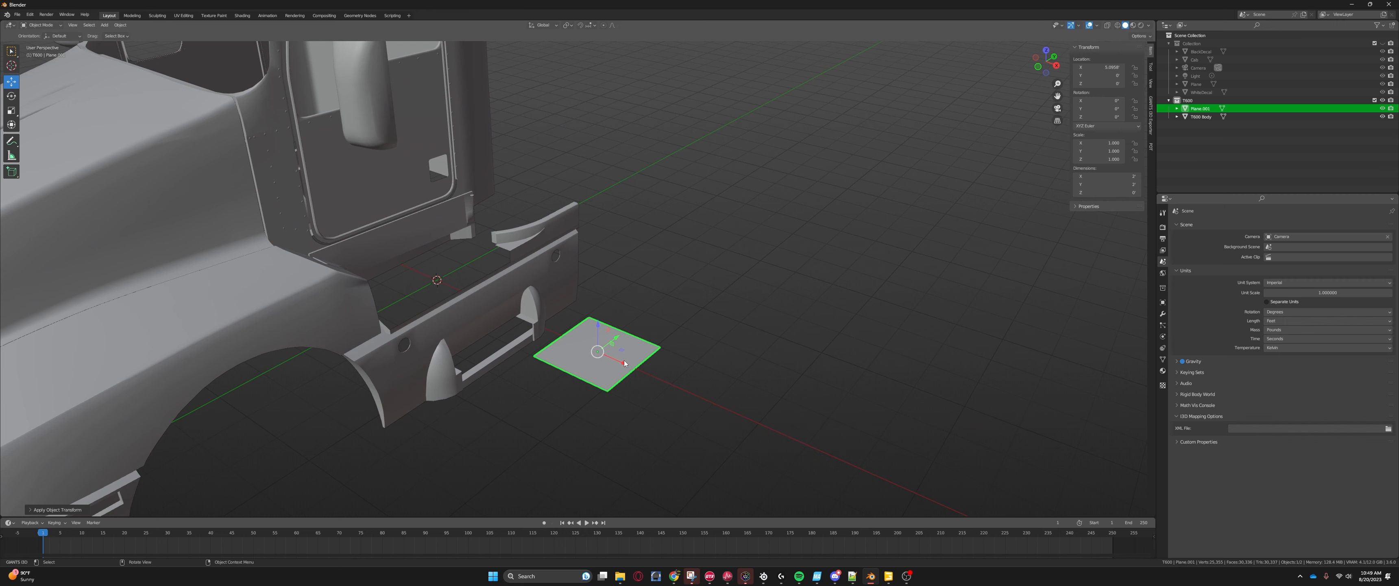
pyautogui.moveTo(624, 363); pyautogui.dragTo(617, 356, button='middle')
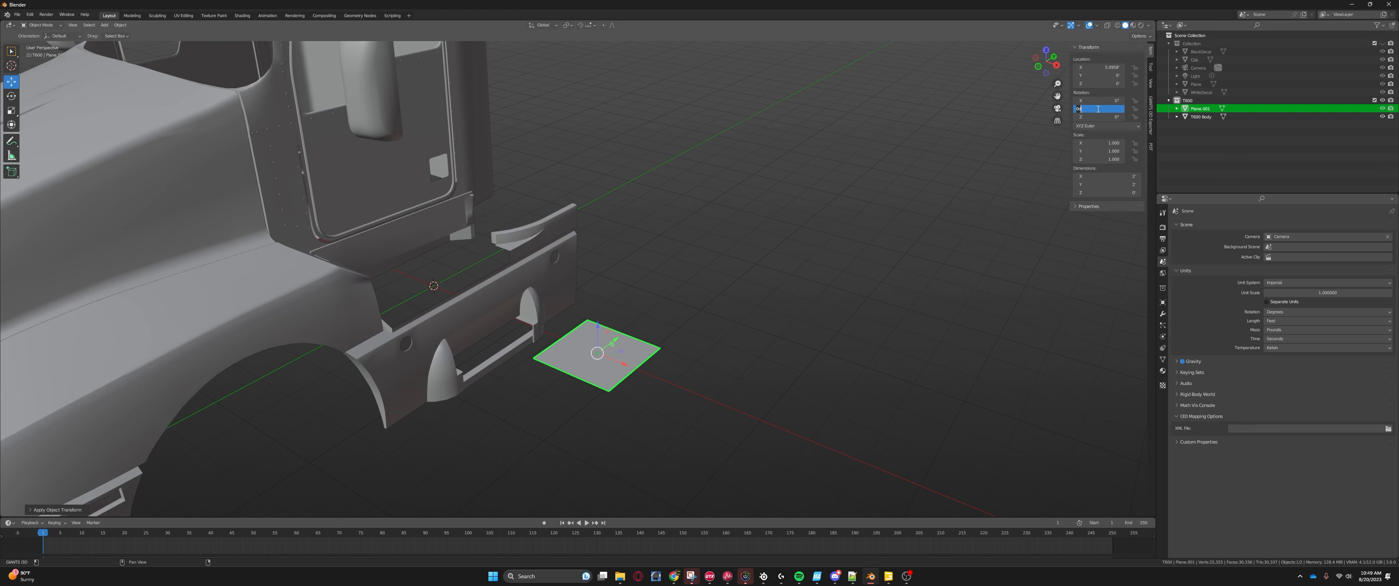
pyautogui.press('Return')
pyautogui.moveTo(760, 356); pyautogui.dragTo(725, 348, button='middle')
# Step: Switch to the right orthographic view and turn on X-ray display
pyautogui.click(1043, 65)
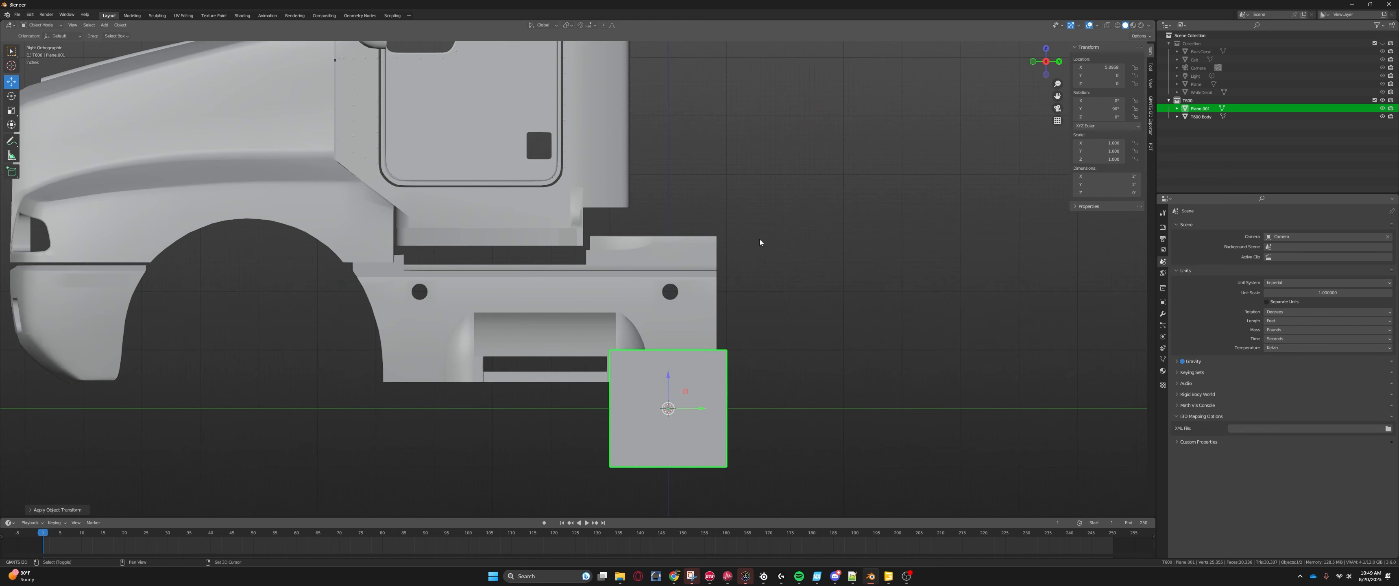
pyautogui.hotkey('alt', 'z')
pyautogui.scroll(-3, 685, 241)
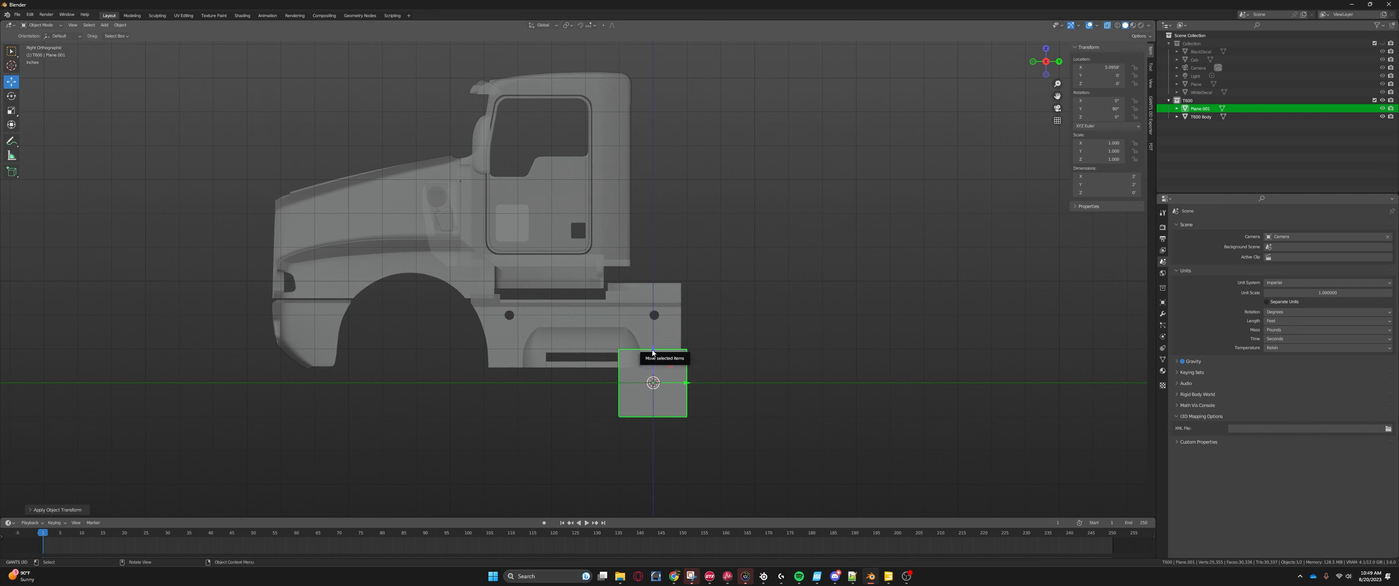
pyautogui.click(1108, 27)
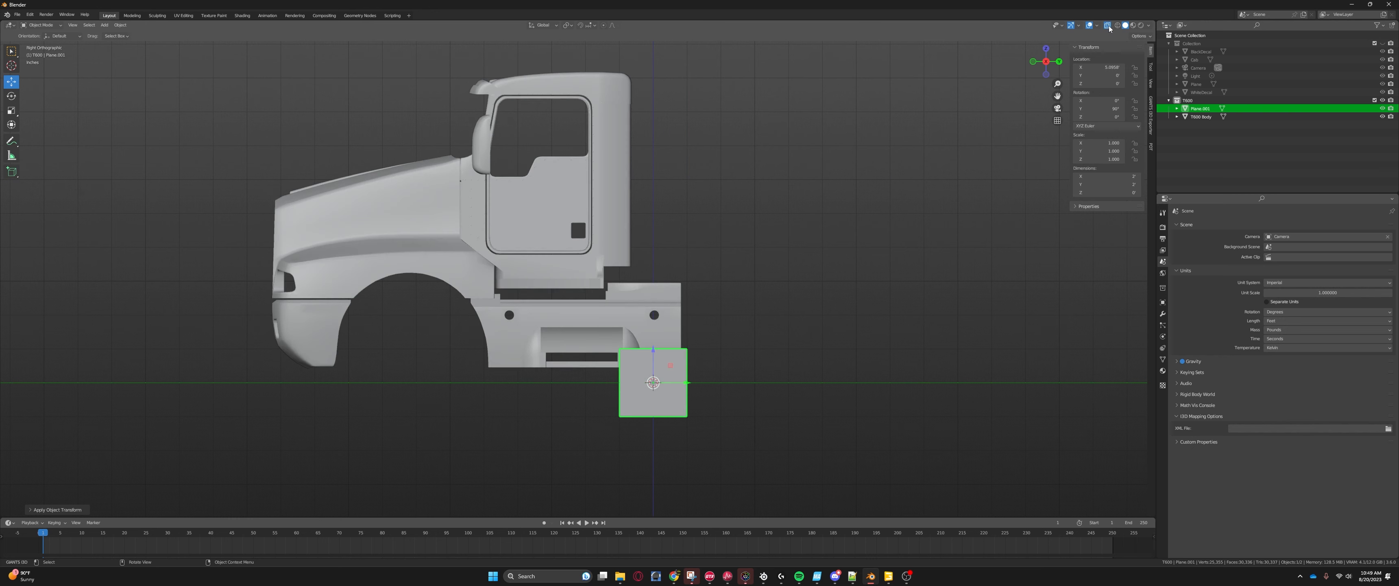
pyautogui.click(1108, 27)
pyautogui.click(1108, 27)
pyautogui.click(1109, 28)
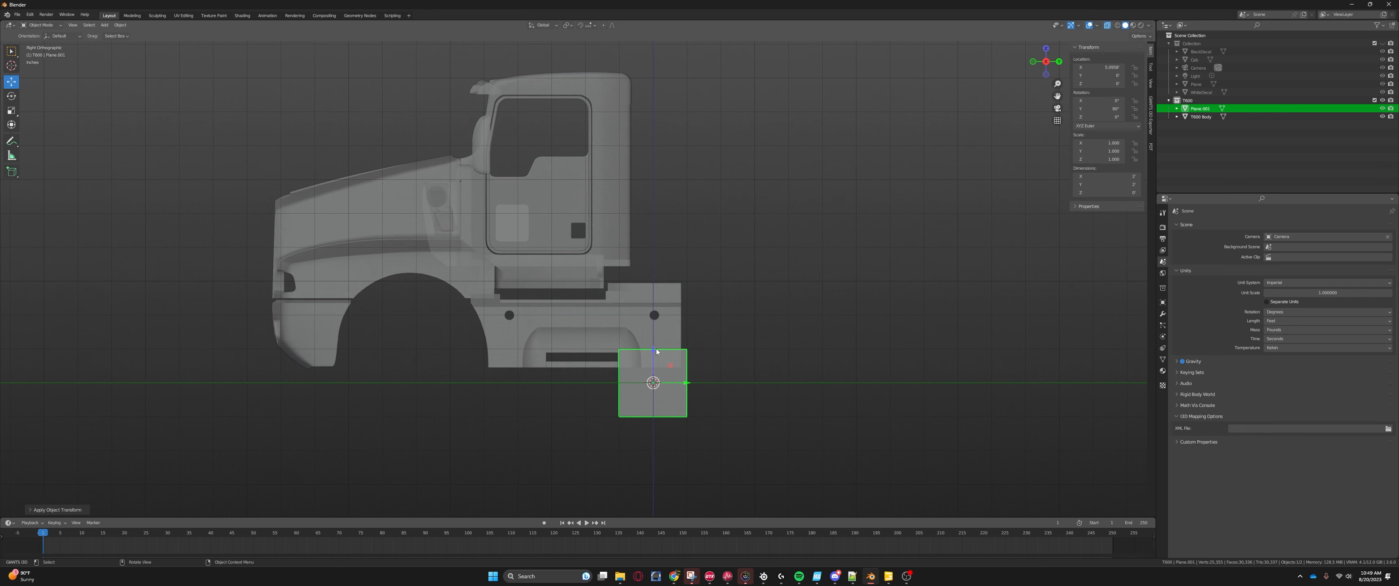
# Step: Move the plane up along Z and forward along Y to cover the lower door panel below the window
pyautogui.moveTo(656, 352); pyautogui.dragTo(656, 168)
pyautogui.scroll(4, 836, 336)
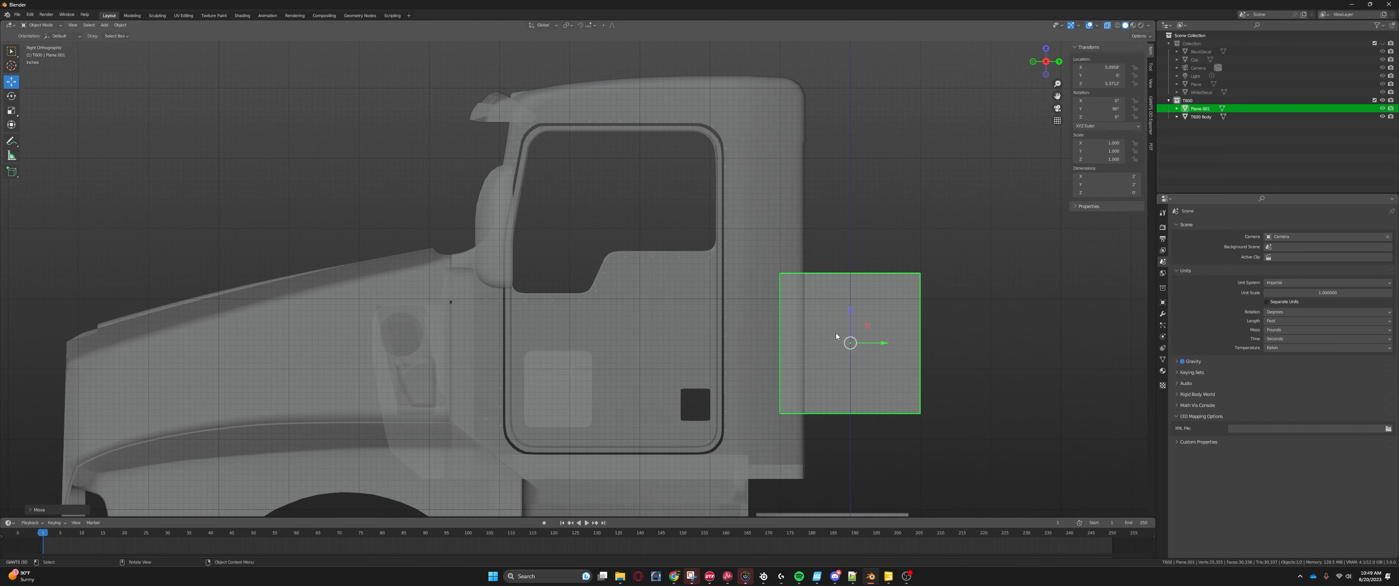
pyautogui.moveTo(887, 348); pyautogui.dragTo(614, 277)
pyautogui.scroll(3, 652, 325)
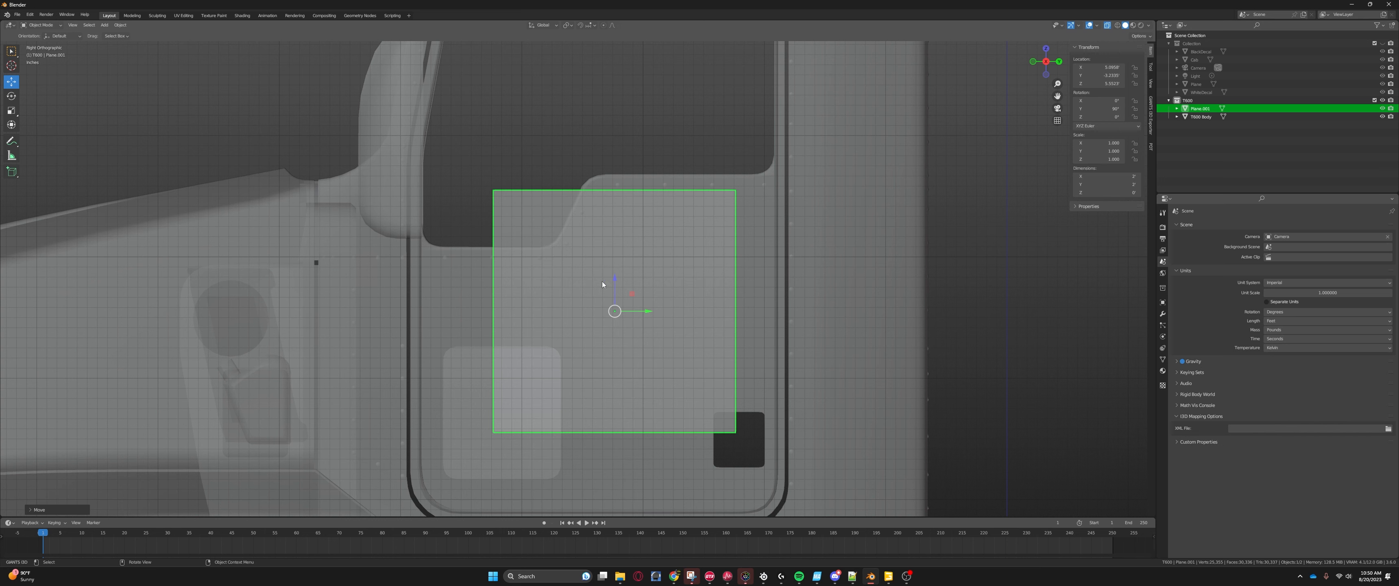
pyautogui.moveTo(615, 276); pyautogui.dragTo(614, 268)
pyautogui.scroll(-7, 678, 348)
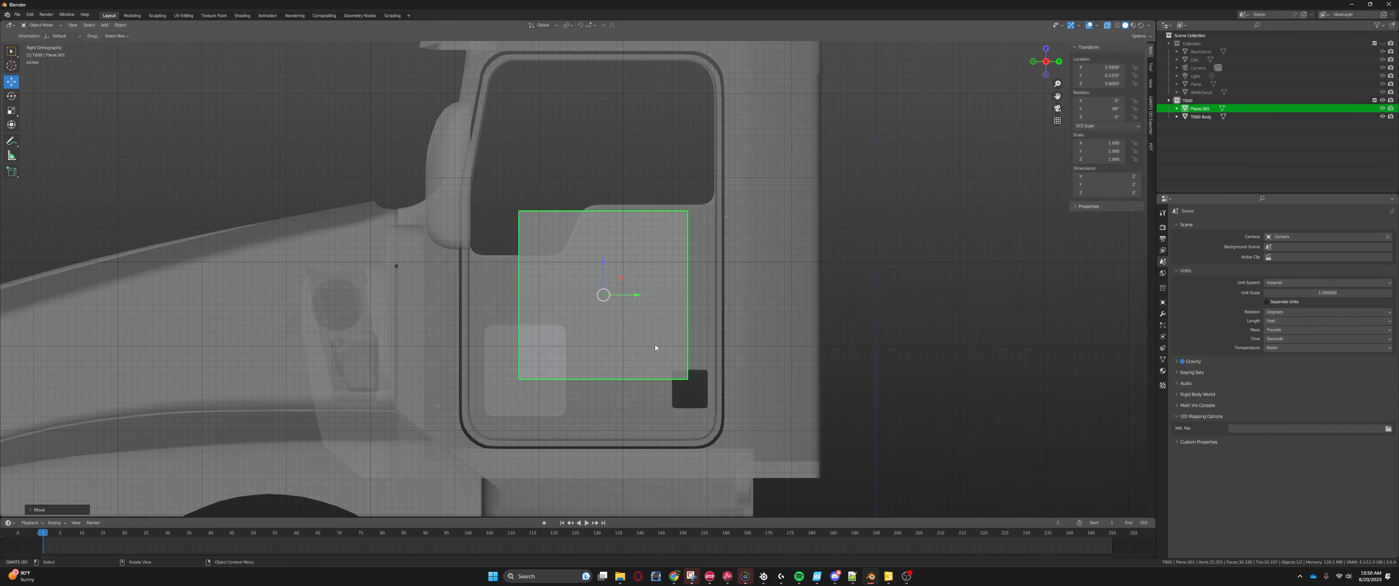
# Step: Move the plane inward along X until it sits just outside the door, and turn off X-ray display
pyautogui.moveTo(629, 338); pyautogui.dragTo(690, 355, button='middle')
pyautogui.scroll(8, 612, 338)
pyautogui.moveTo(612, 338); pyautogui.dragTo(617, 384, button='middle')
pyautogui.keyDown('shift'); pyautogui.moveTo(617, 385); pyautogui.dragTo(914, 241, button='middle'); pyautogui.keyUp('shift')
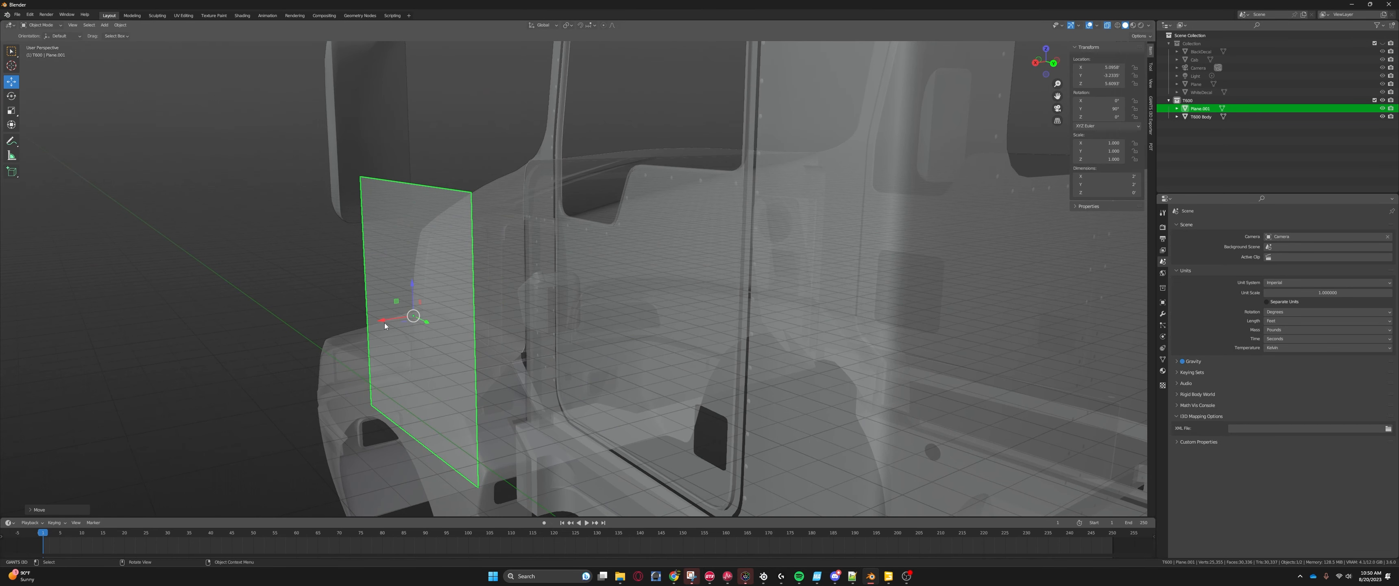
pyautogui.moveTo(384, 322); pyautogui.dragTo(560, 299)
pyautogui.moveTo(641, 297)
pyautogui.mouseDown(button='middle')
pyautogui.moveTo(601, 316)
pyautogui.moveTo(812, 301)
pyautogui.mouseUp(button='middle')
pyautogui.scroll(-4, 761, 310)
pyautogui.click(778, 308)
pyautogui.hotkey('alt', 'z')
# Step: Select the T600 body and enter Edit Mode on its mesh
pyautogui.scroll(6, 664, 354)
pyautogui.keyDown('shift'); pyautogui.moveTo(592, 389); pyautogui.dragTo(711, 339, button='middle'); pyautogui.keyUp('shift')
pyautogui.scroll(-4, 639, 335)
pyautogui.moveTo(625, 295); pyautogui.dragTo(685, 315, button='middle')
pyautogui.scroll(-3, 669, 281)
pyautogui.click(546, 309)
pyautogui.click(320, 288)
pyautogui.scroll(-6, 332, 357)
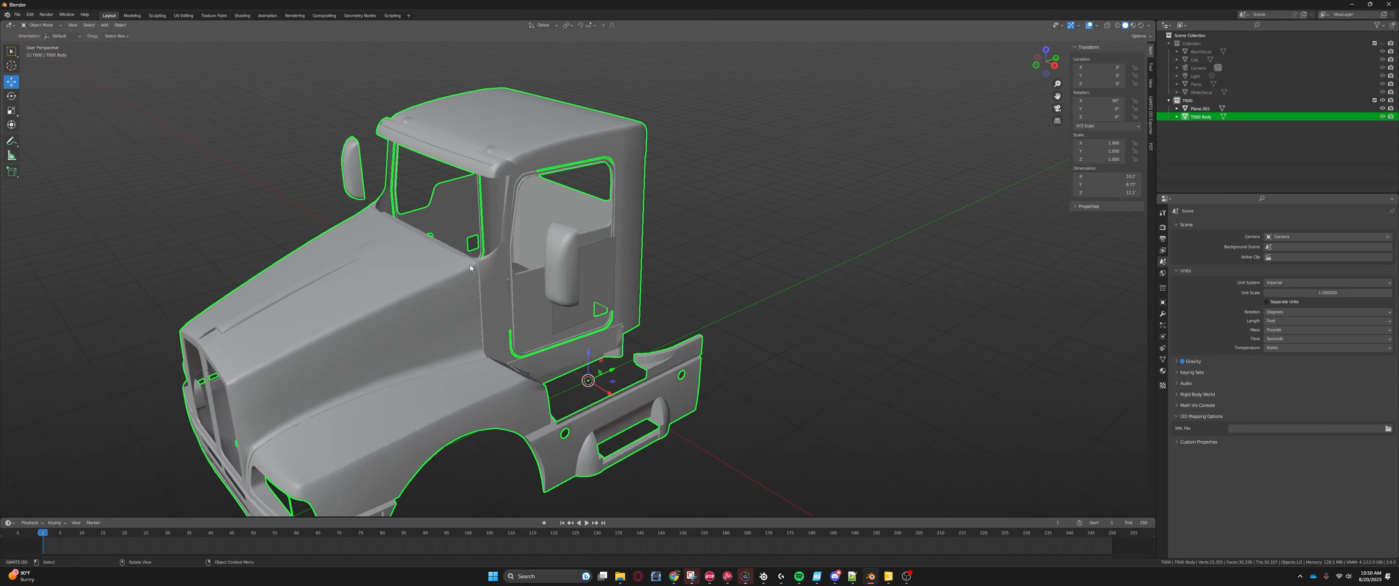
pyautogui.scroll(6, 478, 353)
pyautogui.moveTo(473, 349); pyautogui.dragTo(568, 312, button='middle')
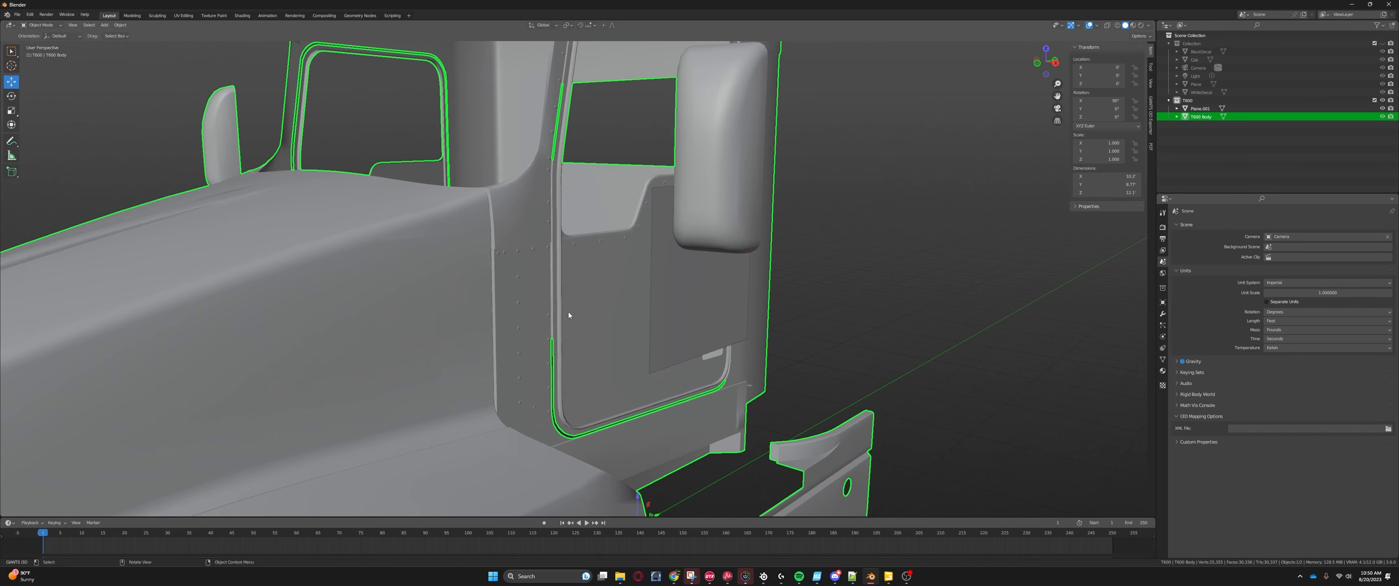
pyautogui.press('Tab')
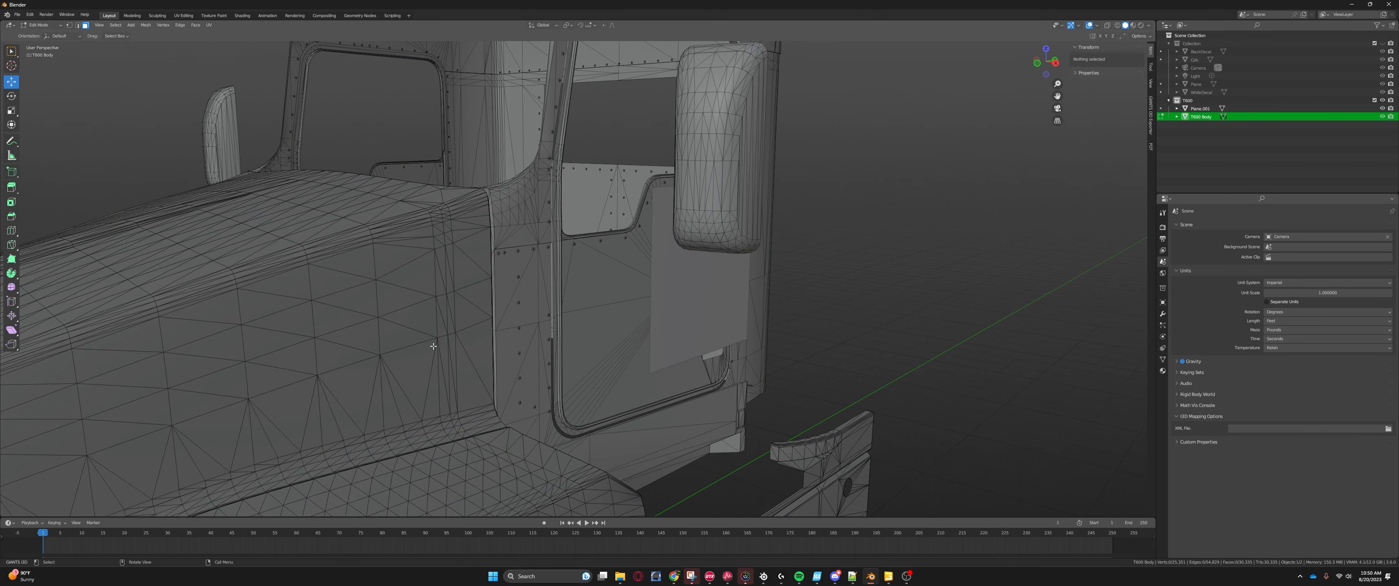
# Step: Select the door plane as the cutting object while keeping the T600 body in Edit Mode
pyautogui.scroll(-4, 433, 345)
pyautogui.moveTo(433, 345); pyautogui.dragTo(580, 272, button='middle')
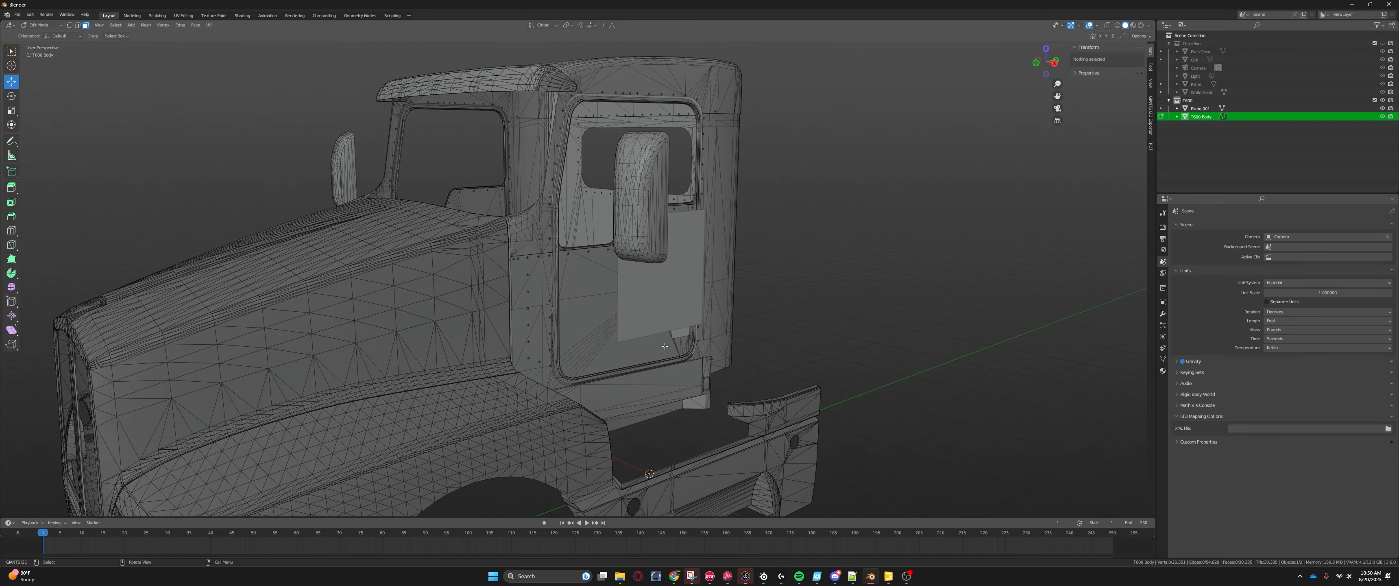
pyautogui.moveTo(665, 346); pyautogui.dragTo(616, 334, button='middle')
pyautogui.scroll(3, 613, 342)
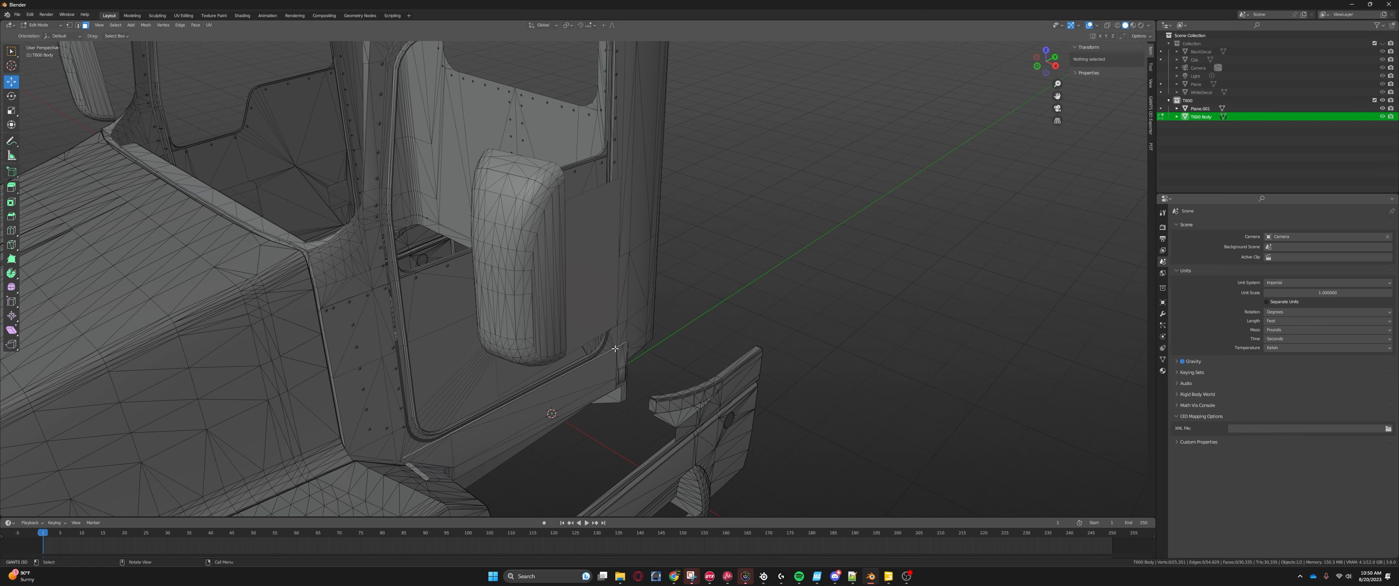
pyautogui.moveTo(596, 330); pyautogui.dragTo(627, 305, button='middle')
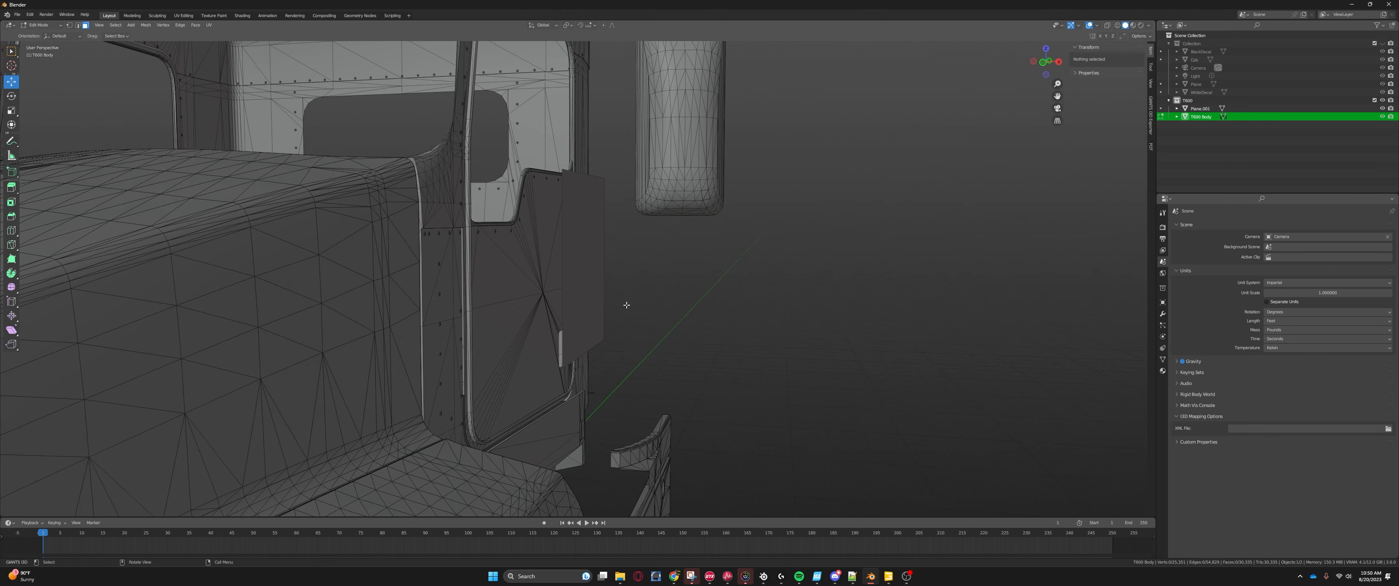
pyautogui.press('ctrl')
pyautogui.keyDown('ctrl'); pyautogui.click(602, 266); pyautogui.keyUp('ctrl')
pyautogui.moveTo(646, 269); pyautogui.dragTo(651, 289, button='middle')
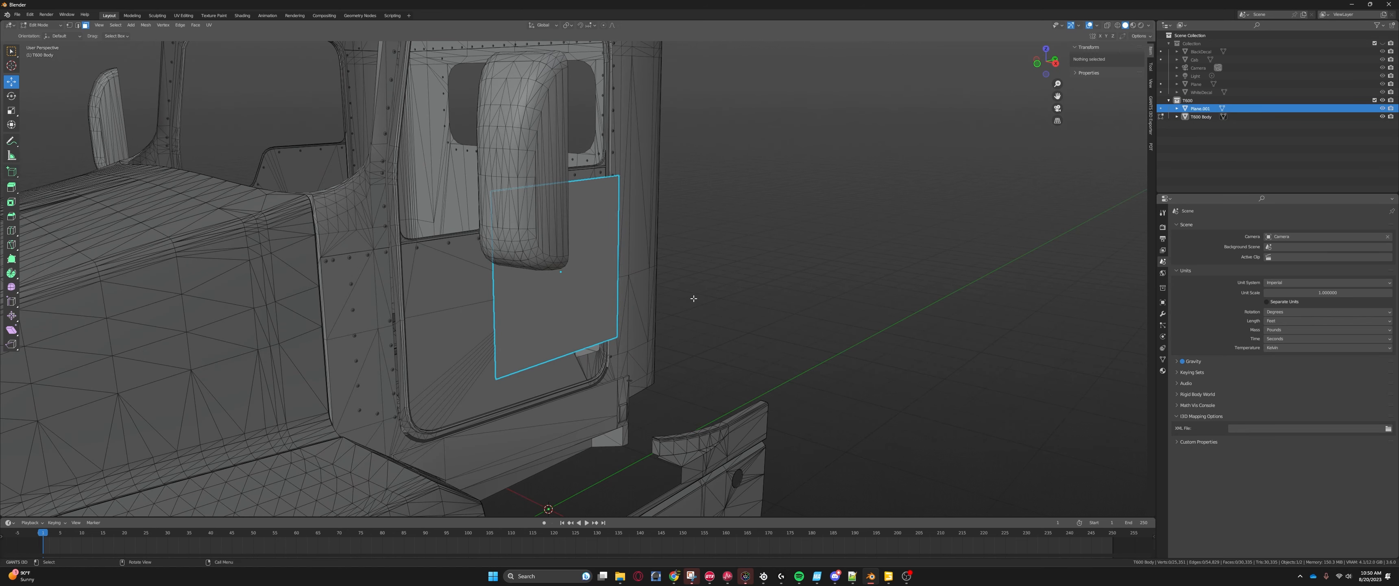
pyautogui.moveTo(696, 298); pyautogui.dragTo(626, 298, button='middle')
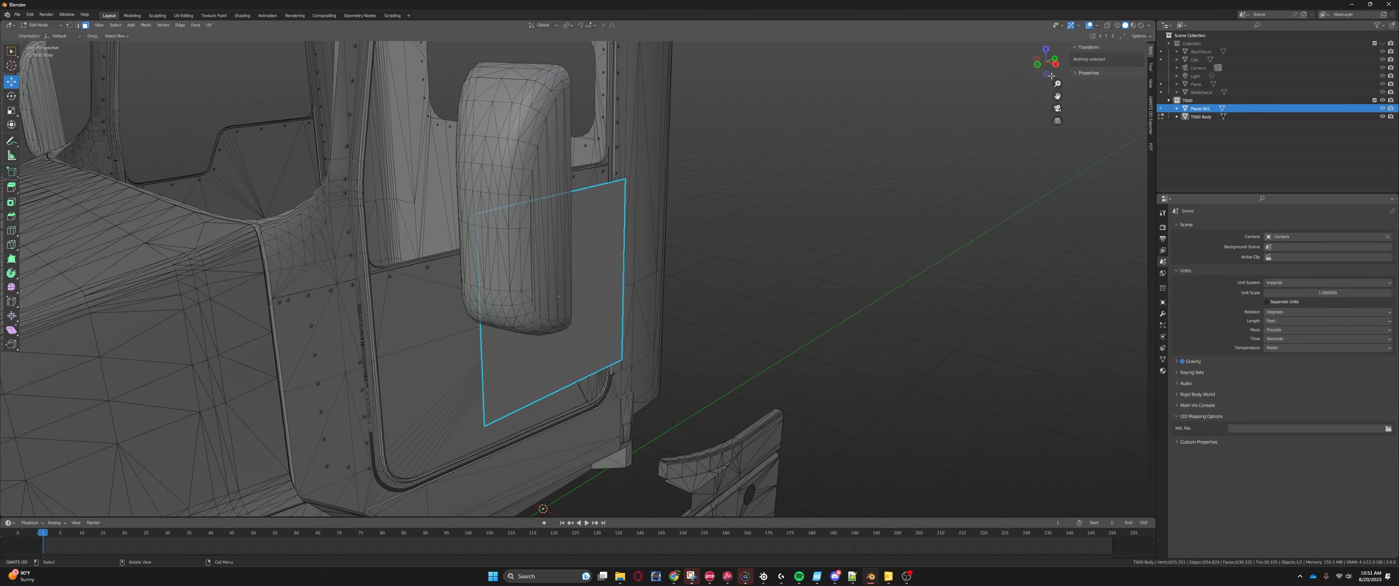
# Step: Knife Project the plane's outline onto the T600 body's door from the right orthographic view
pyautogui.click(1055, 64)
pyautogui.scroll(3, 610, 308)
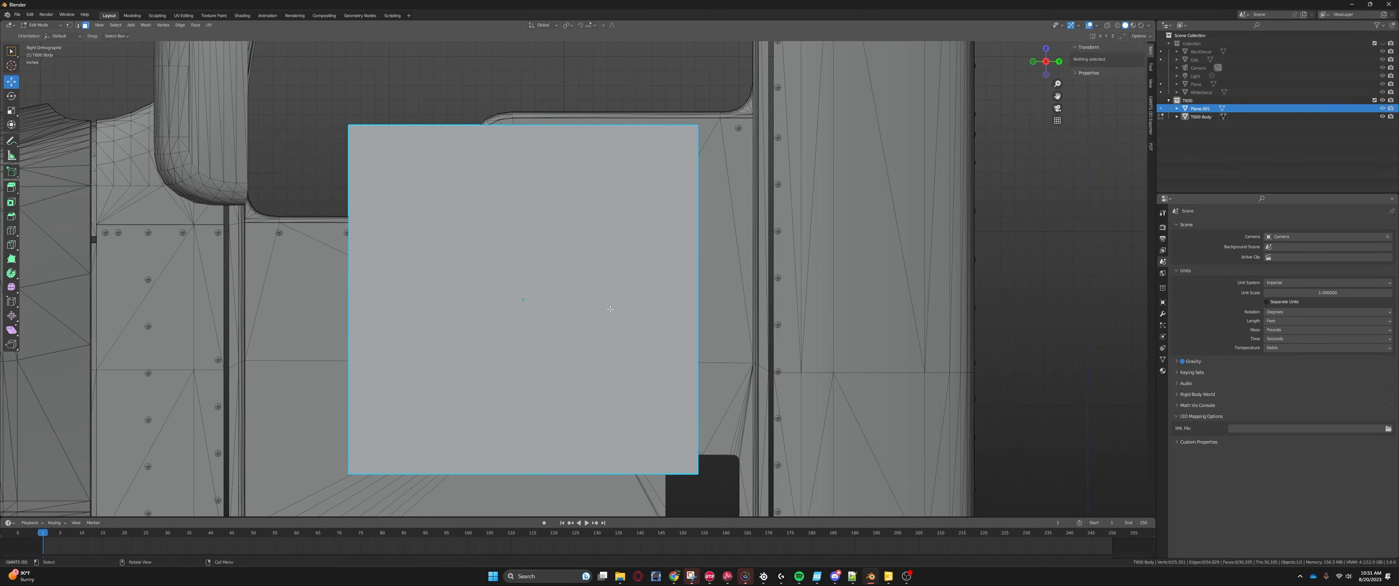
pyautogui.keyDown('shift'); pyautogui.moveTo(610, 309); pyautogui.dragTo(613, 279, button='middle'); pyautogui.keyUp('shift')
pyautogui.click(147, 25)
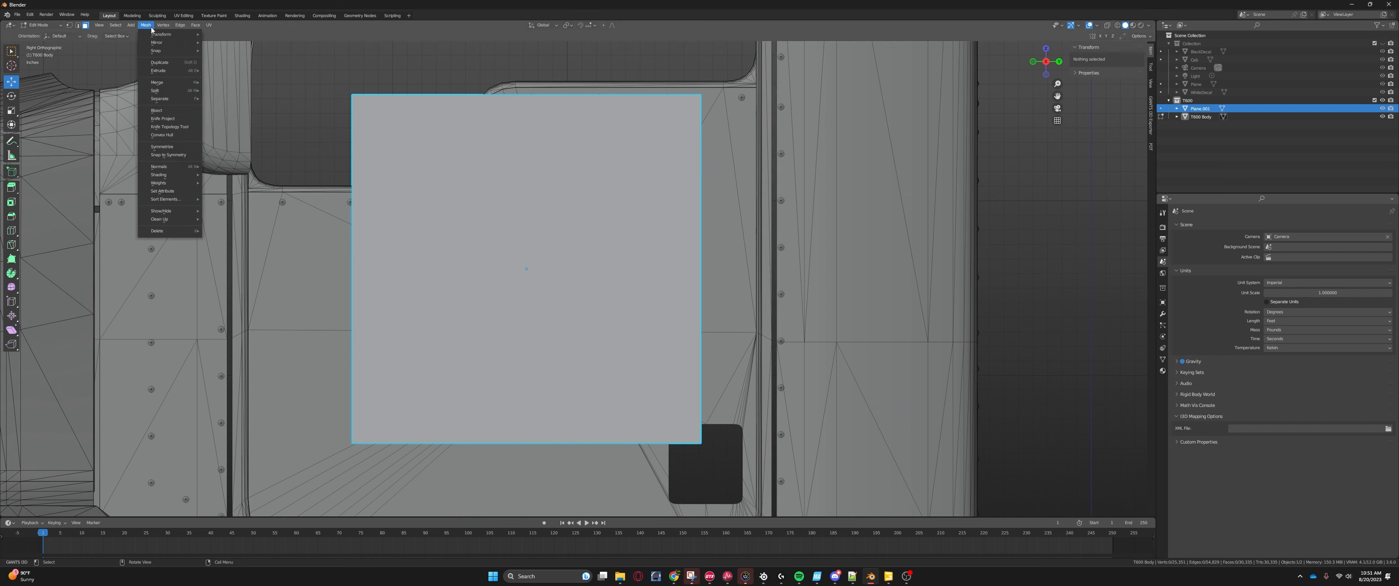
pyautogui.click(181, 119)
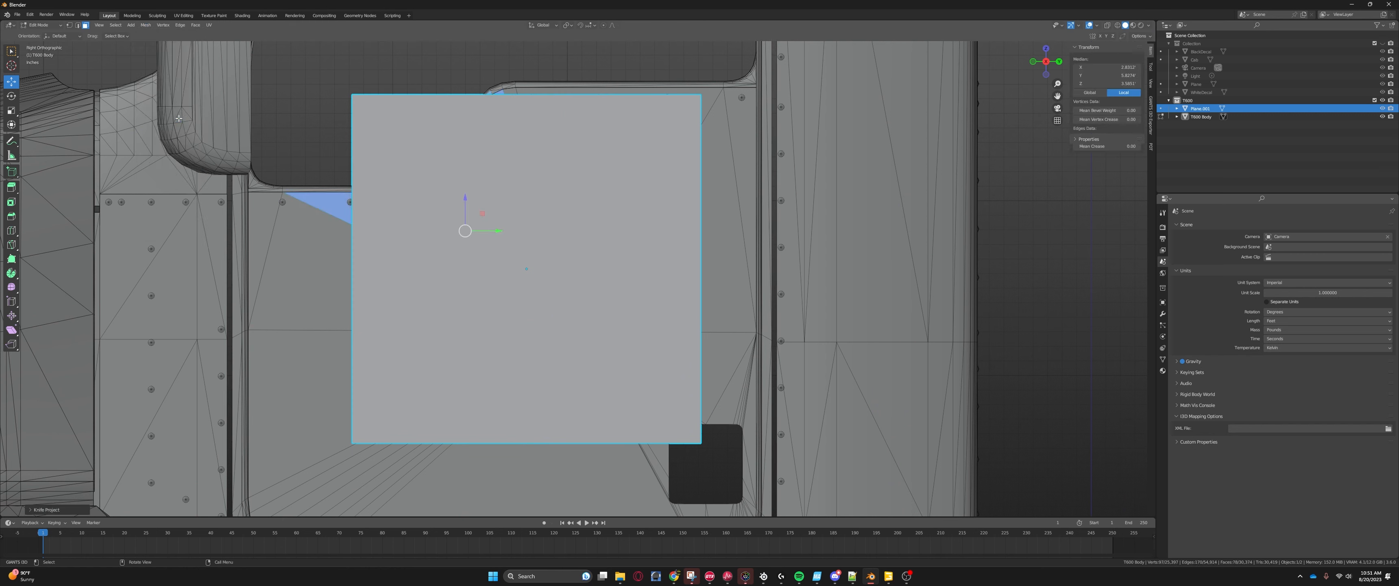
# Step: Examine the projected cut and the selected faces on the door around the window edge
pyautogui.moveTo(462, 228); pyautogui.dragTo(492, 258, button='middle')
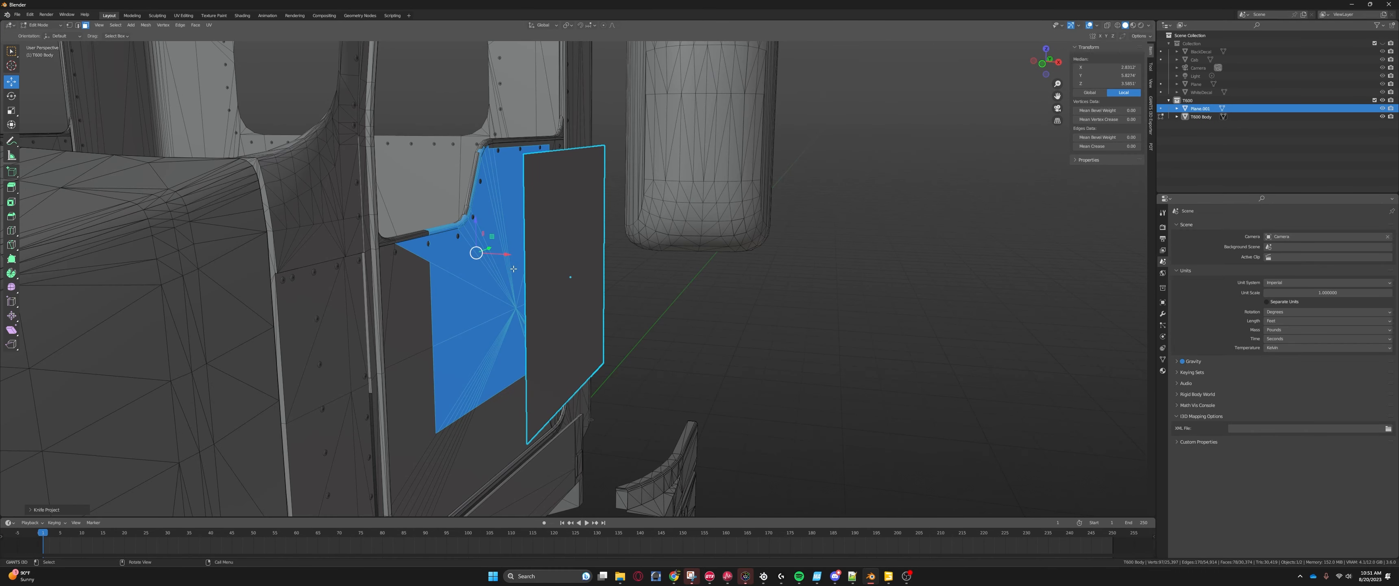
pyautogui.scroll(3, 640, 257)
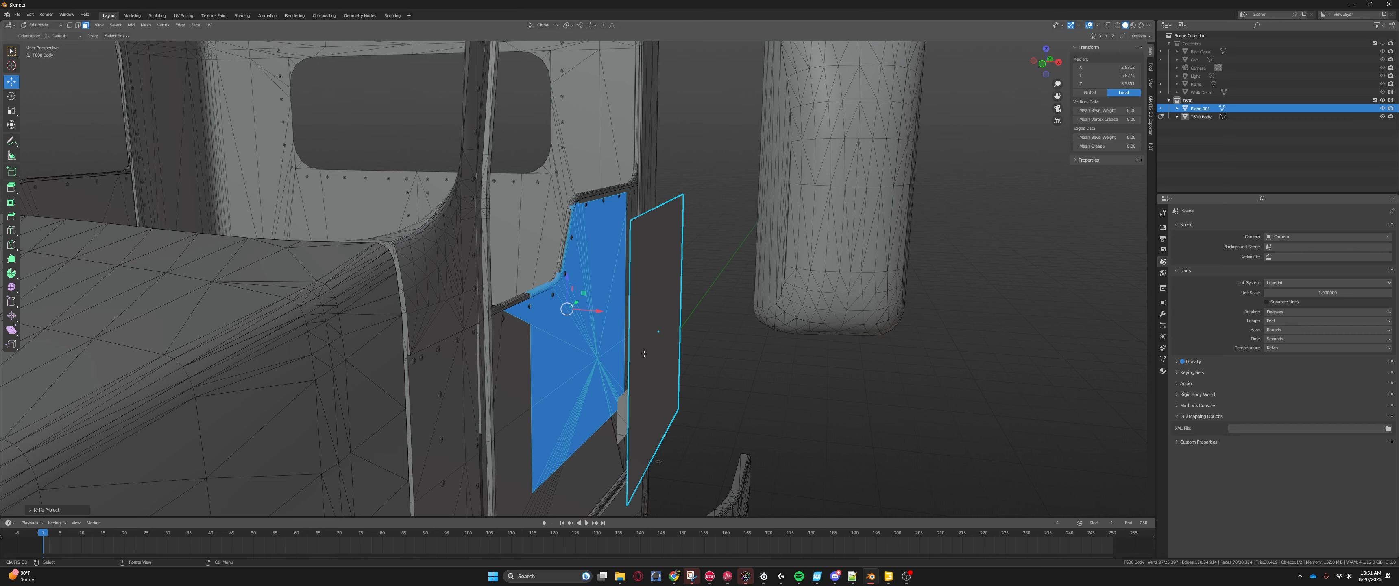
pyautogui.scroll(1, 622, 290)
pyautogui.moveTo(622, 291); pyautogui.dragTo(562, 311, button='middle')
pyautogui.scroll(3, 554, 310)
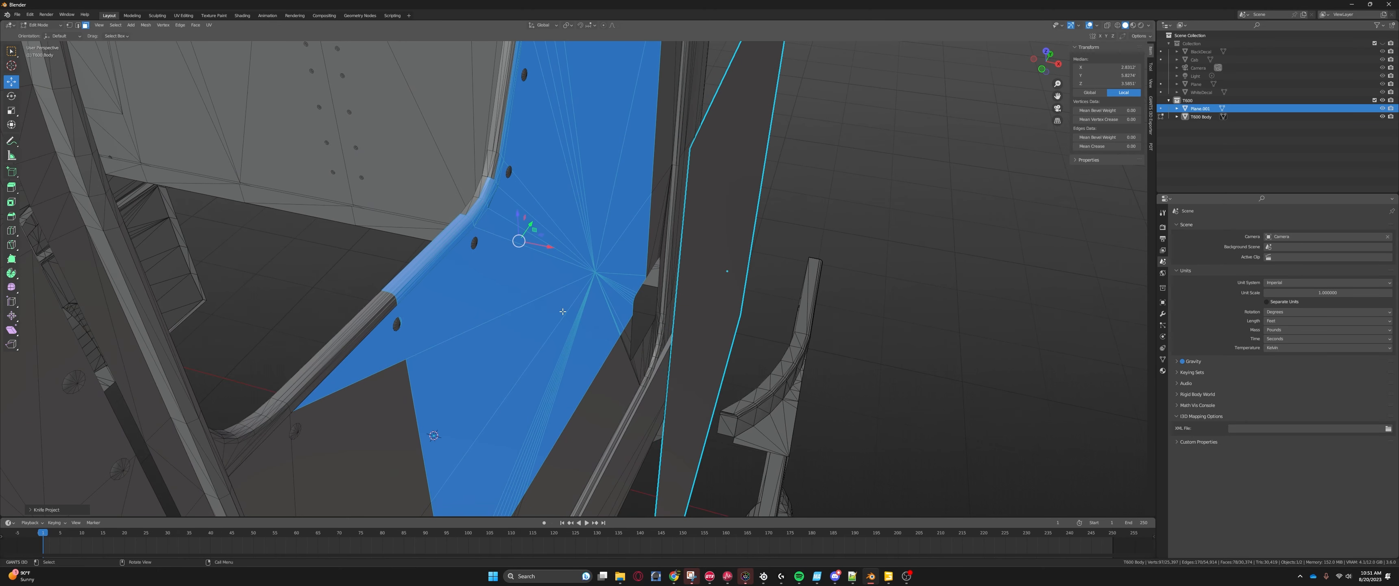
# Step: Try the Cut Through option on the plane's knife projection, including from the right orthographic view, and switch it off again
pyautogui.moveTo(420, 367); pyautogui.dragTo(550, 354, button='middle')
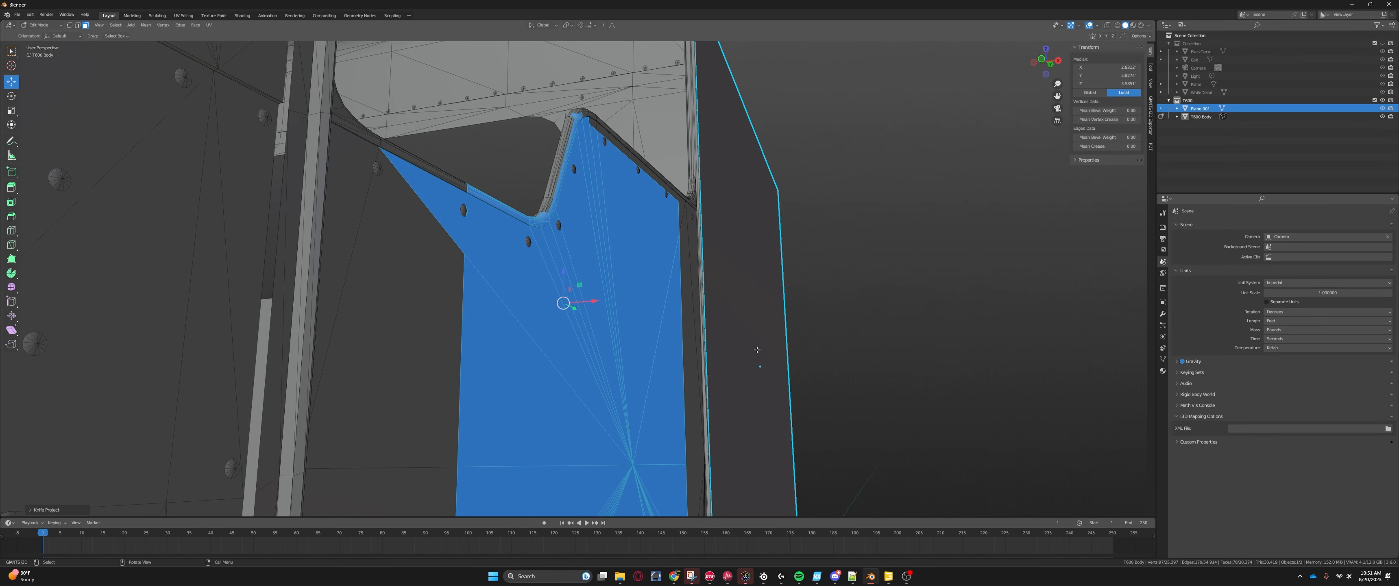
pyautogui.scroll(-5, 225, 435)
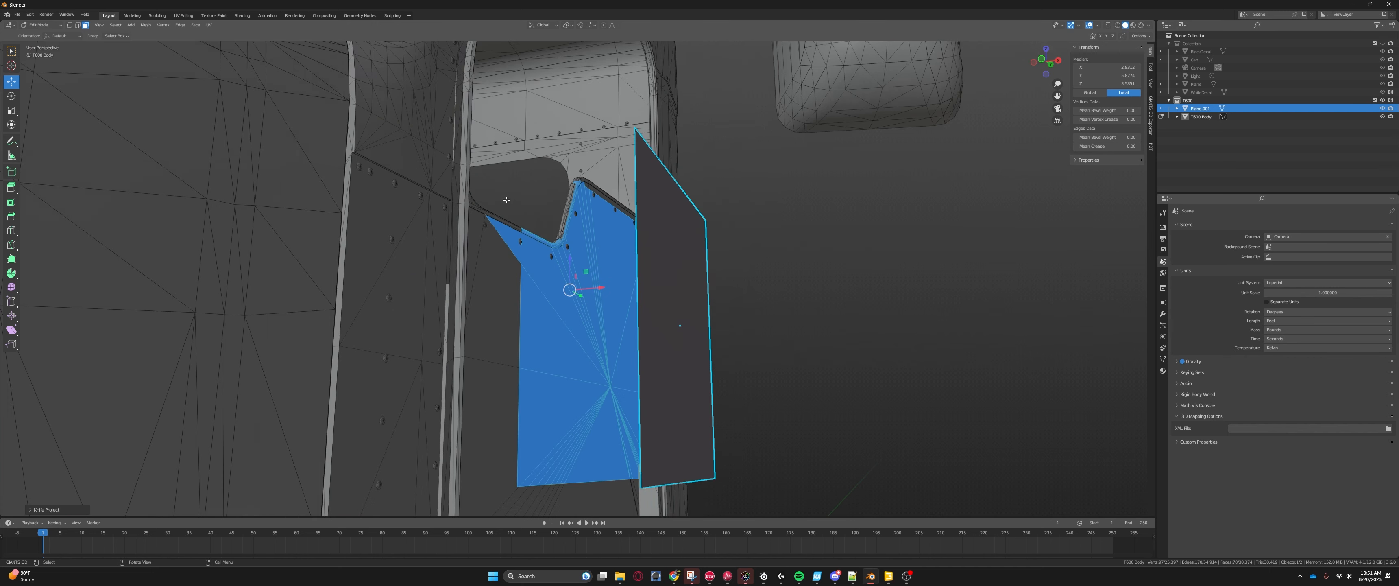
pyautogui.click(36, 511)
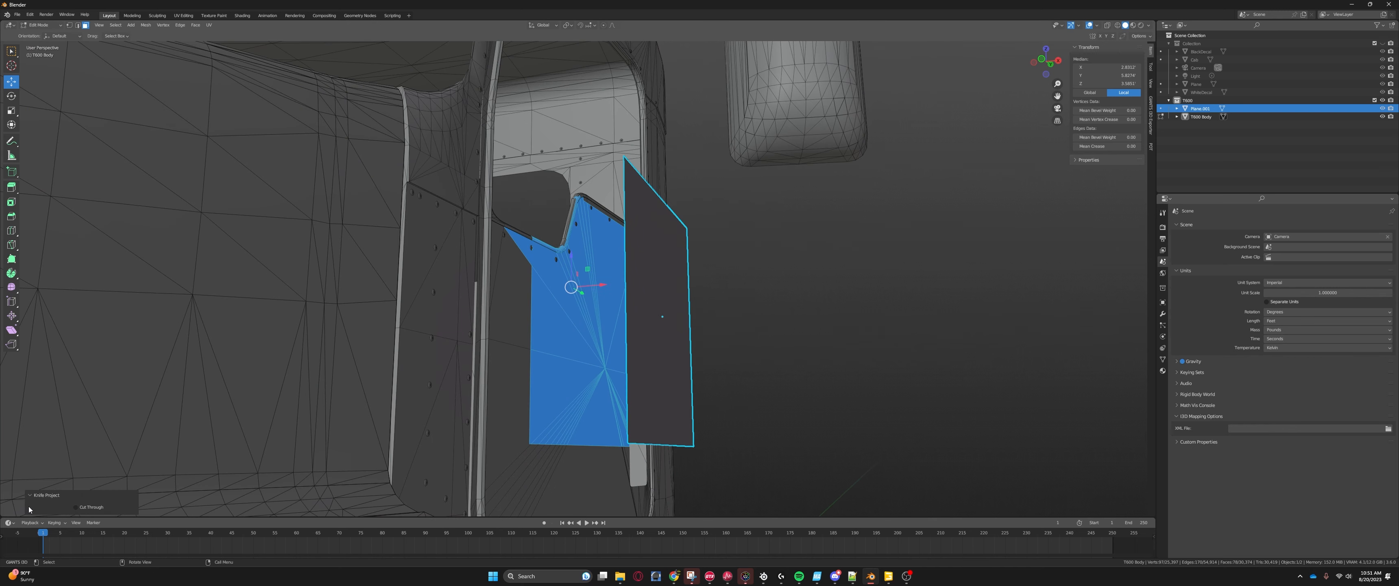
pyautogui.click(75, 507)
pyautogui.moveTo(355, 429); pyautogui.dragTo(200, 439, button='middle')
pyautogui.click(80, 507)
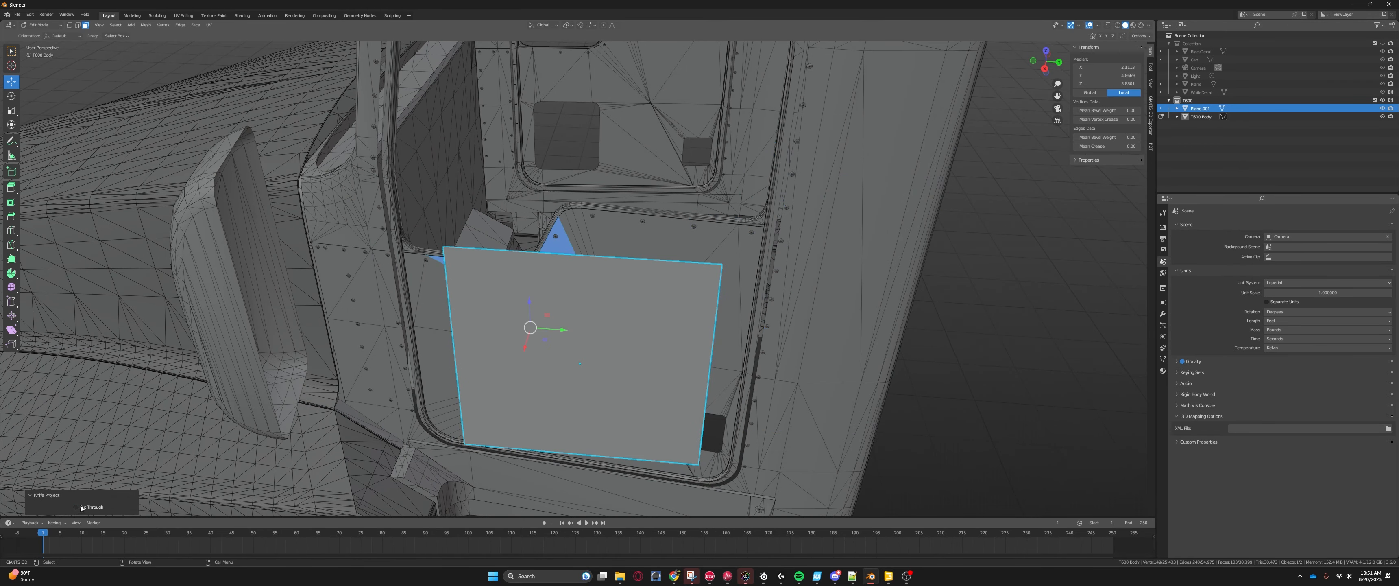
pyautogui.click(1044, 69)
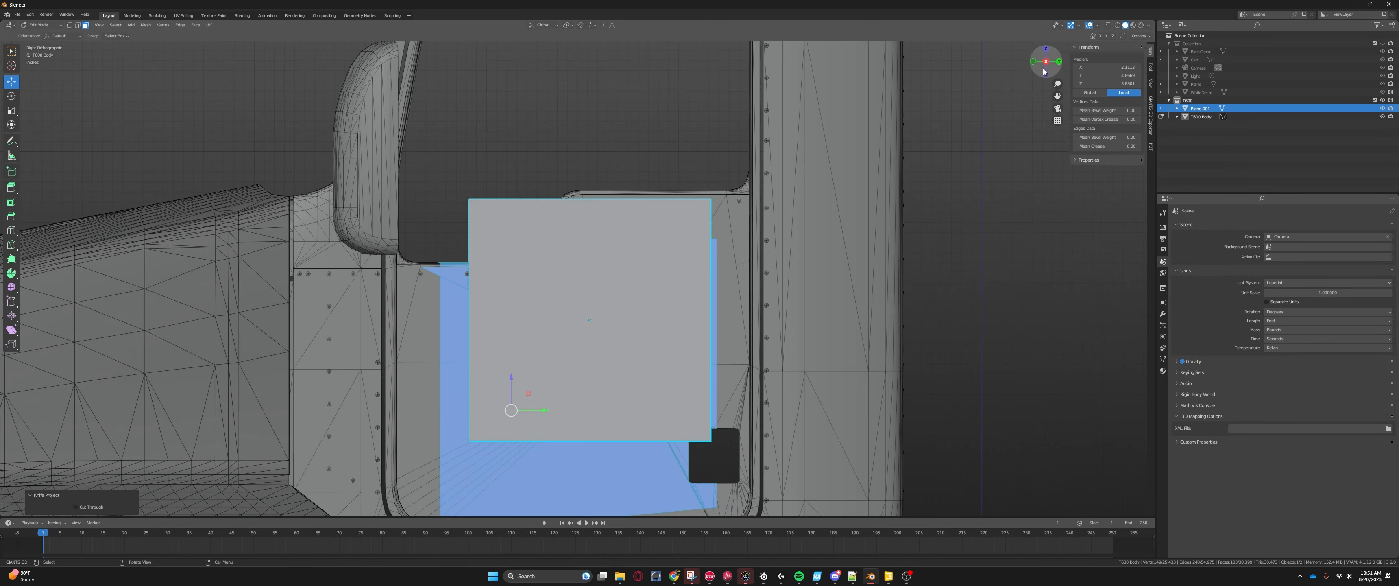
pyautogui.keyDown('shift'); pyautogui.moveTo(675, 220); pyautogui.dragTo(679, 247, button='middle'); pyautogui.keyUp('shift')
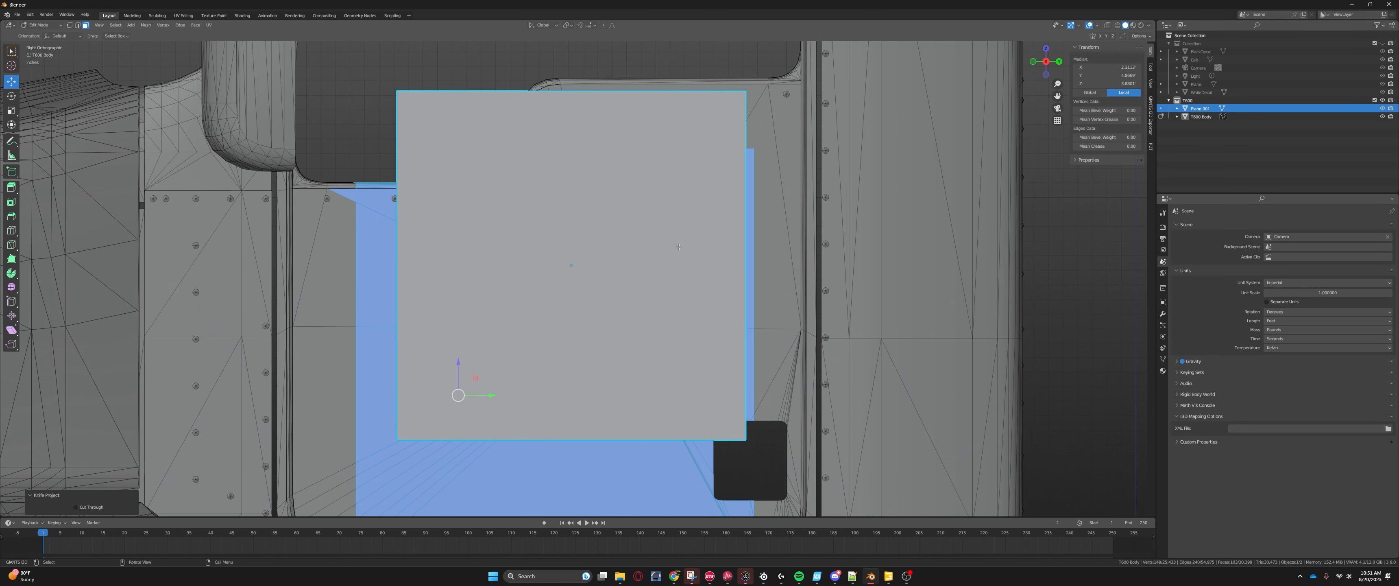
pyautogui.click(77, 508)
# Step: Inspect where the projected cut crosses the window frame and rivets on the T600 door
pyautogui.moveTo(538, 304); pyautogui.dragTo(575, 324, button='middle')
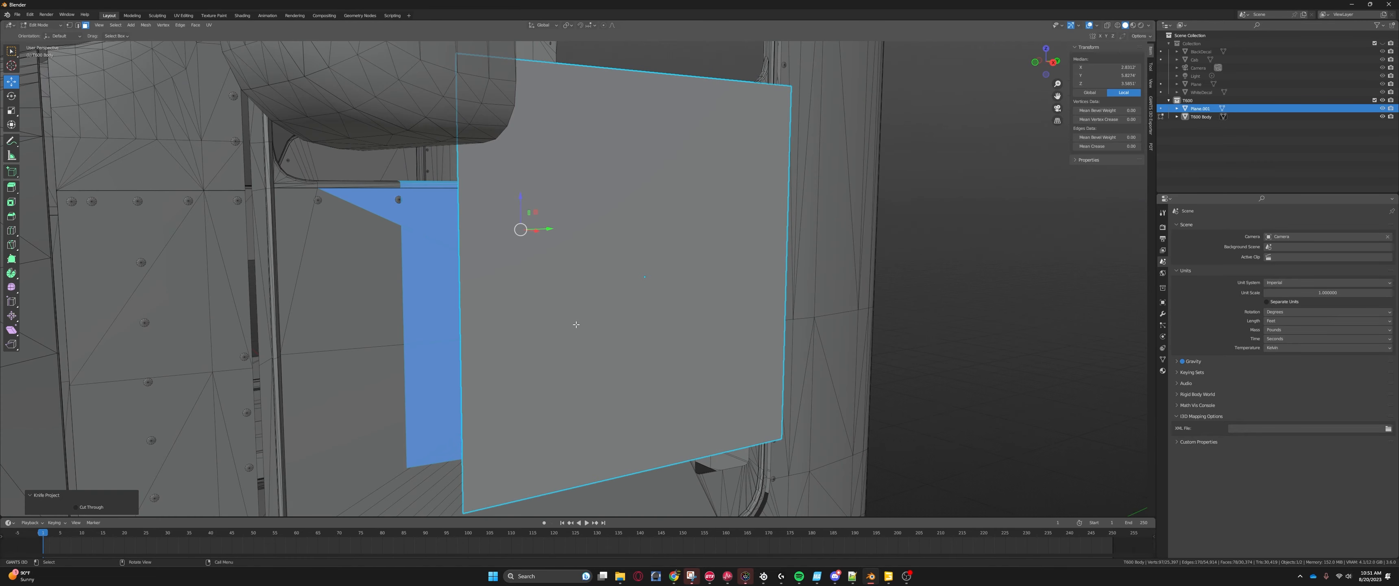
pyautogui.keyDown('shift'); pyautogui.moveTo(431, 299); pyautogui.dragTo(520, 387, button='middle'); pyautogui.keyUp('shift')
pyautogui.scroll(-4, 406, 325)
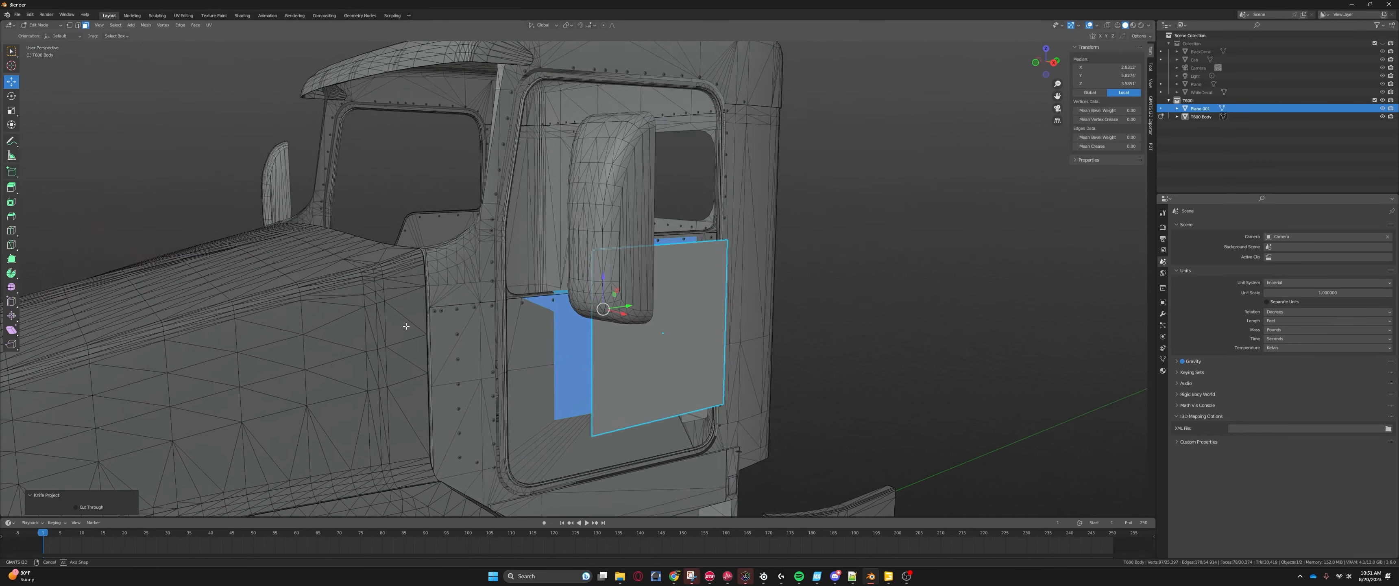
pyautogui.scroll(6, 523, 330)
pyautogui.moveTo(523, 330)
pyautogui.keyDown('shift'); pyautogui.mouseDown(button='middle')
pyautogui.moveTo(533, 272)
pyautogui.moveTo(512, 275)
pyautogui.moveTo(577, 380)
pyautogui.moveTo(529, 336)
pyautogui.mouseUp(button='middle'); pyautogui.keyUp('shift')
pyautogui.scroll(5, 529, 272)
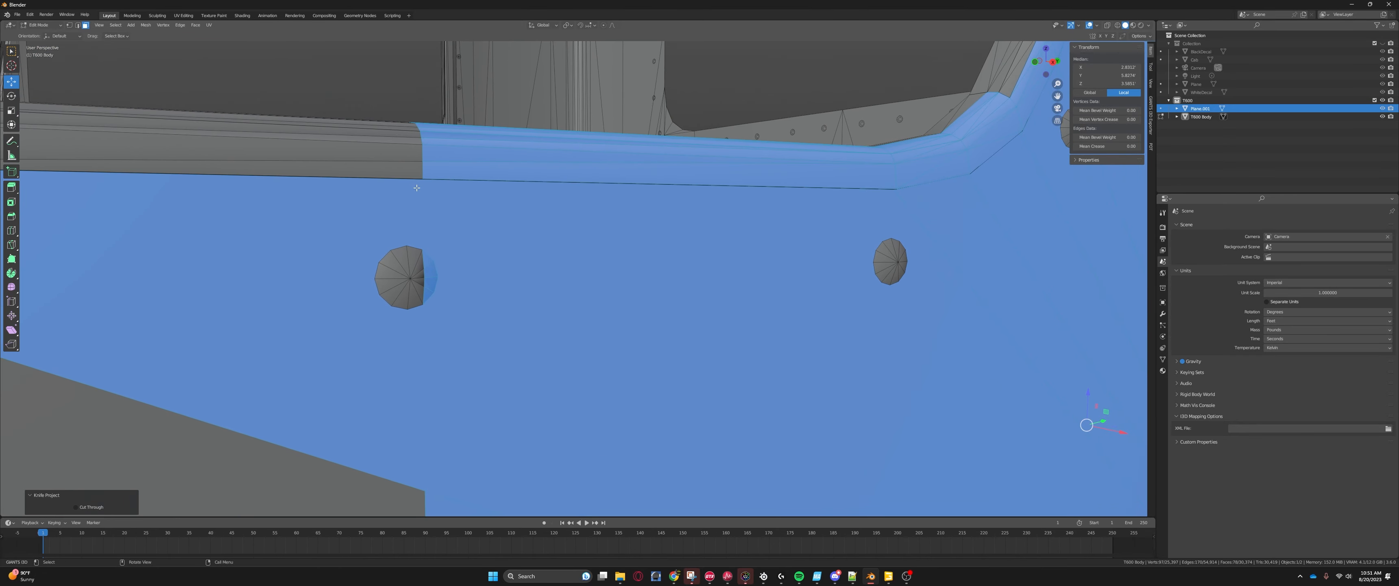
pyautogui.scroll(-12, 609, 266)
pyautogui.moveTo(786, 338); pyautogui.dragTo(625, 302, button='middle')
pyautogui.click(1049, 66)
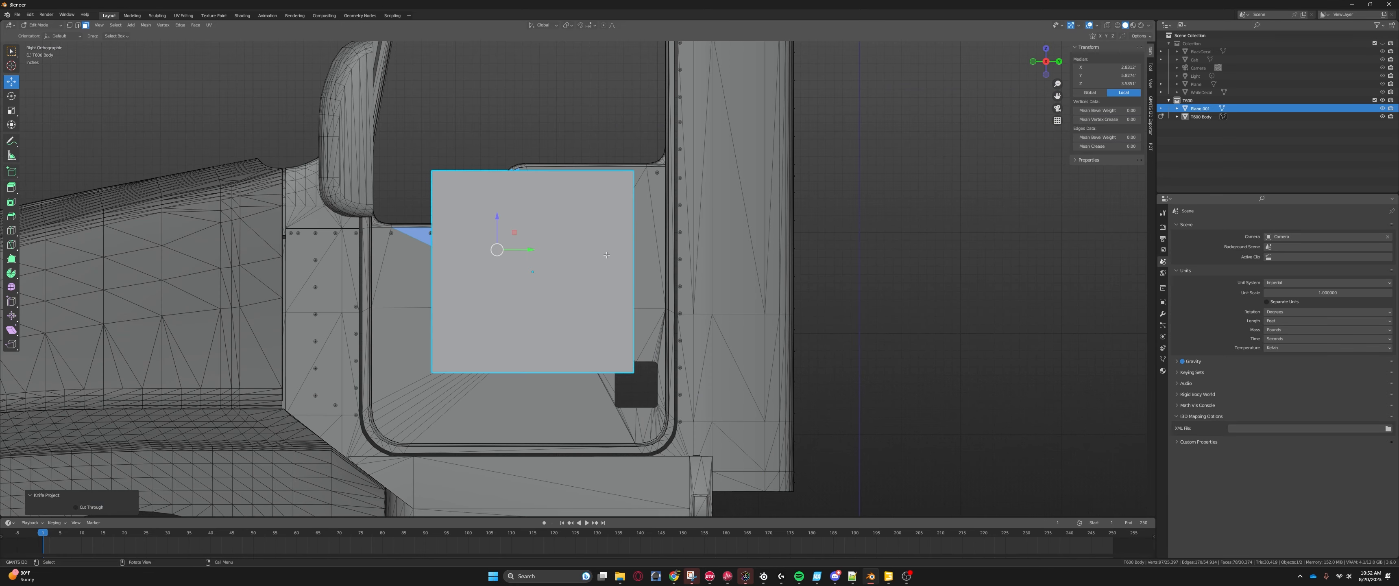
pyautogui.scroll(3, 311, 228)
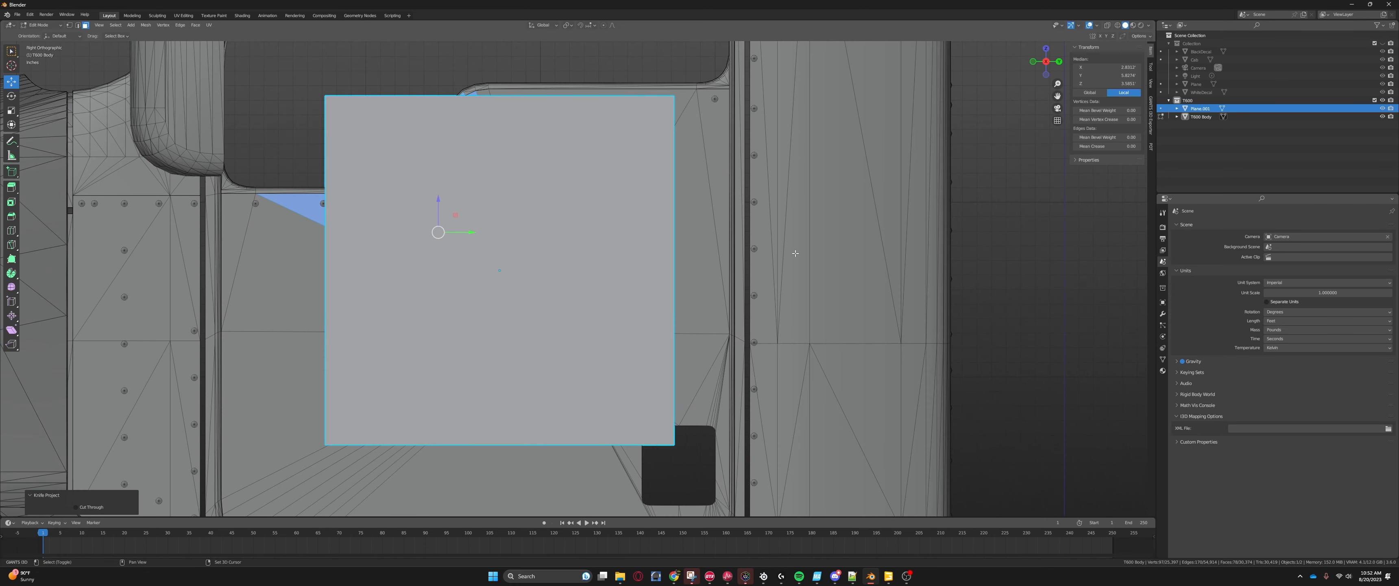
pyautogui.keyDown('shift'); pyautogui.moveTo(621, 267); pyautogui.dragTo(749, 305, button='middle'); pyautogui.keyUp('shift')
pyautogui.scroll(-2, 611, 262)
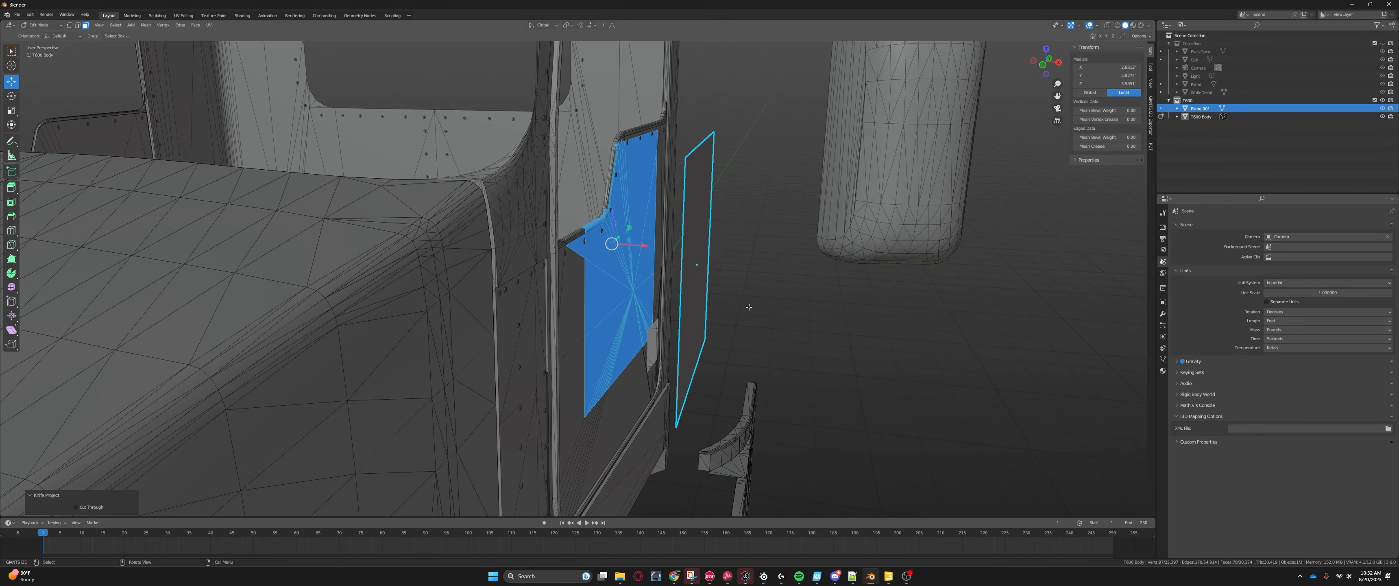
# Step: Hide the door plane and reopen the T600 body in Edit Mode with vertex selection
pyautogui.click(758, 309)
pyautogui.moveTo(646, 266); pyautogui.dragTo(611, 305, button='middle')
pyautogui.scroll(2, 612, 304)
pyautogui.scroll(4, 611, 305)
pyautogui.scroll(-5, 674, 296)
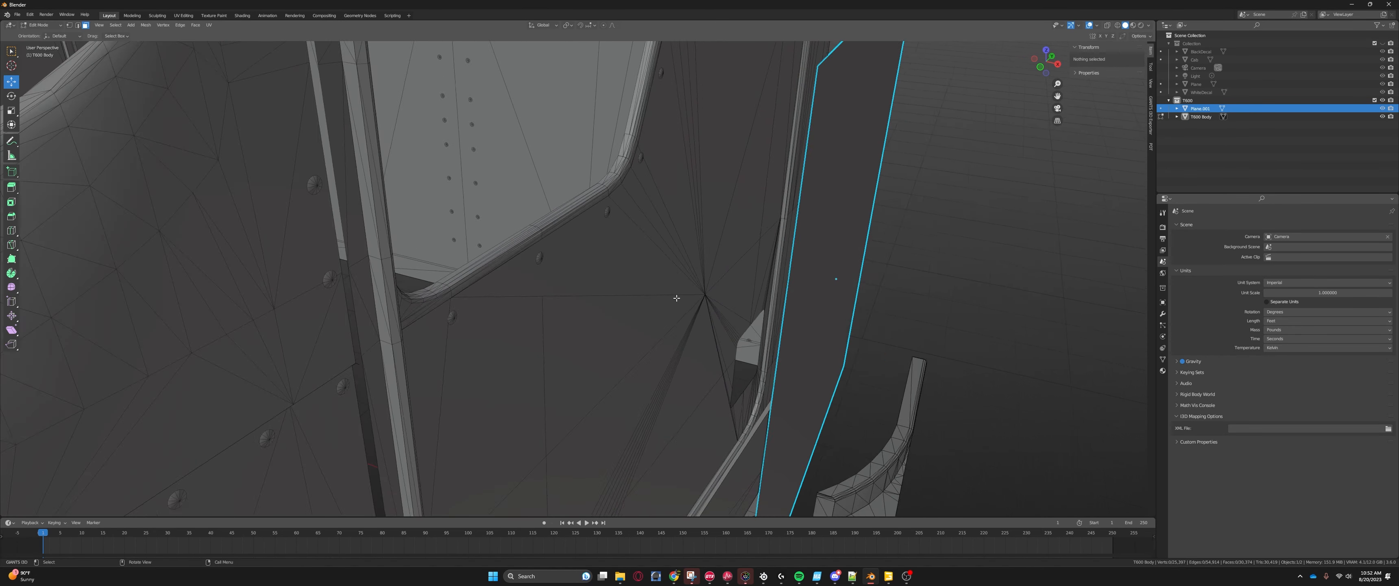
pyautogui.press('Tab')
pyautogui.click(707, 244)
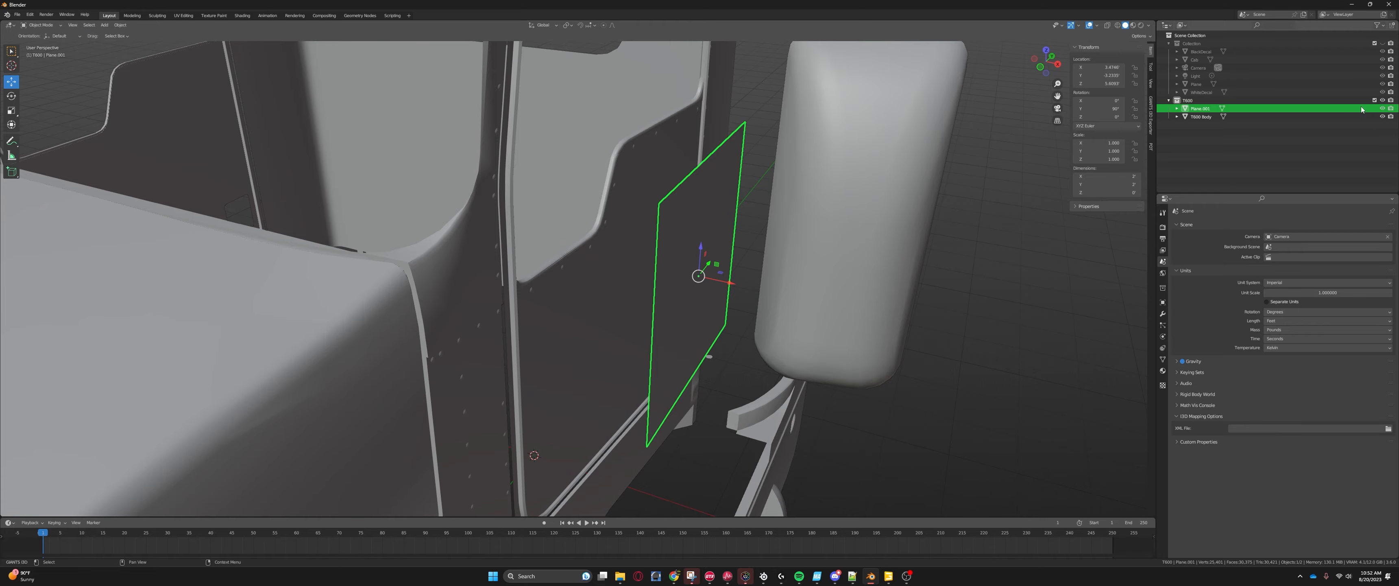
pyautogui.click(1382, 108)
pyautogui.moveTo(836, 244); pyautogui.dragTo(823, 246, button='middle')
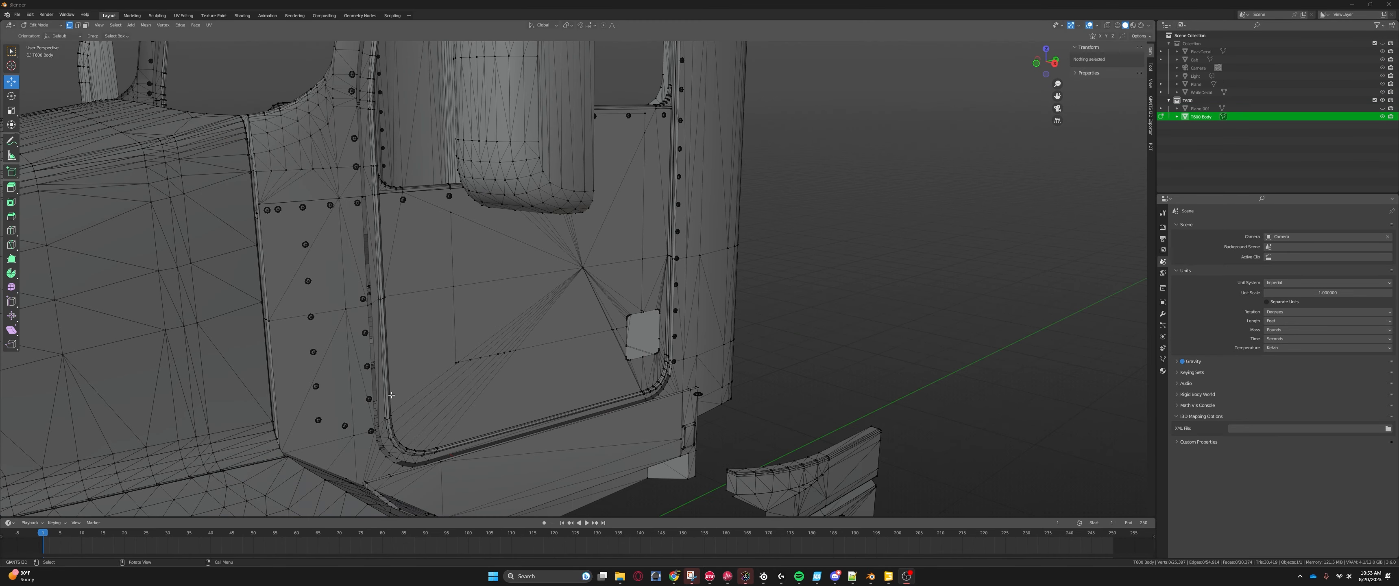
# Step: Examine the new cut vertices and edges on the door below the window for gaps in the outline
pyautogui.scroll(6, 591, 283)
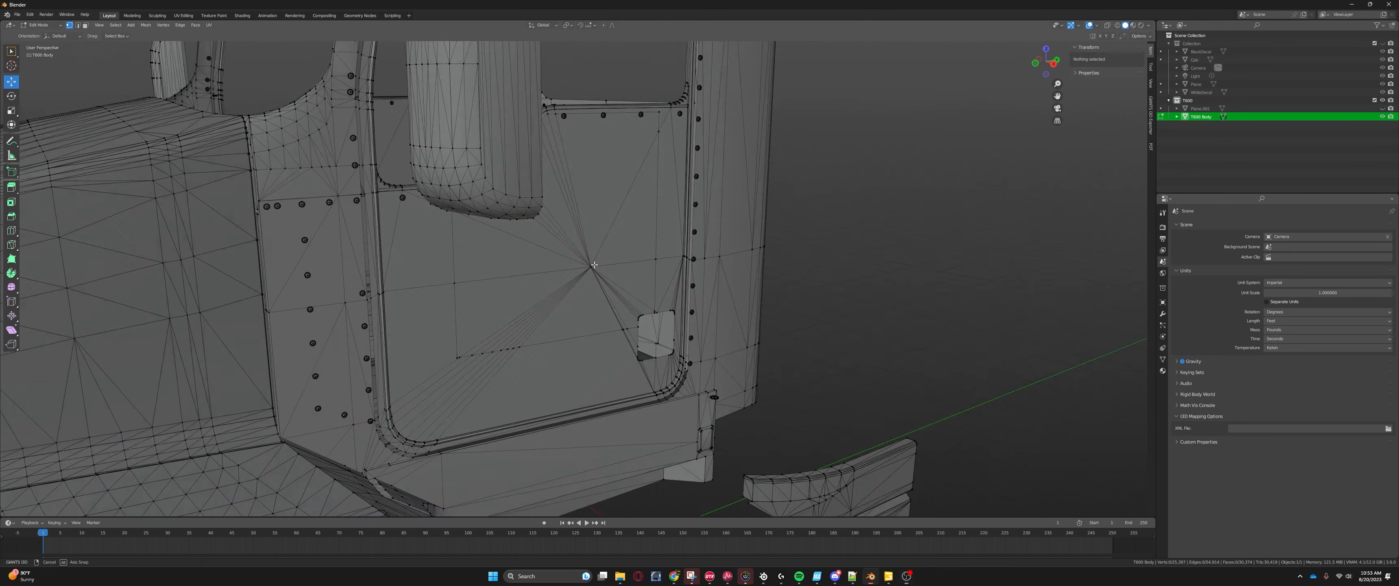
pyautogui.moveTo(502, 267); pyautogui.dragTo(513, 320, button='middle')
pyautogui.scroll(-3, 582, 336)
pyautogui.scroll(-2, 460, 273)
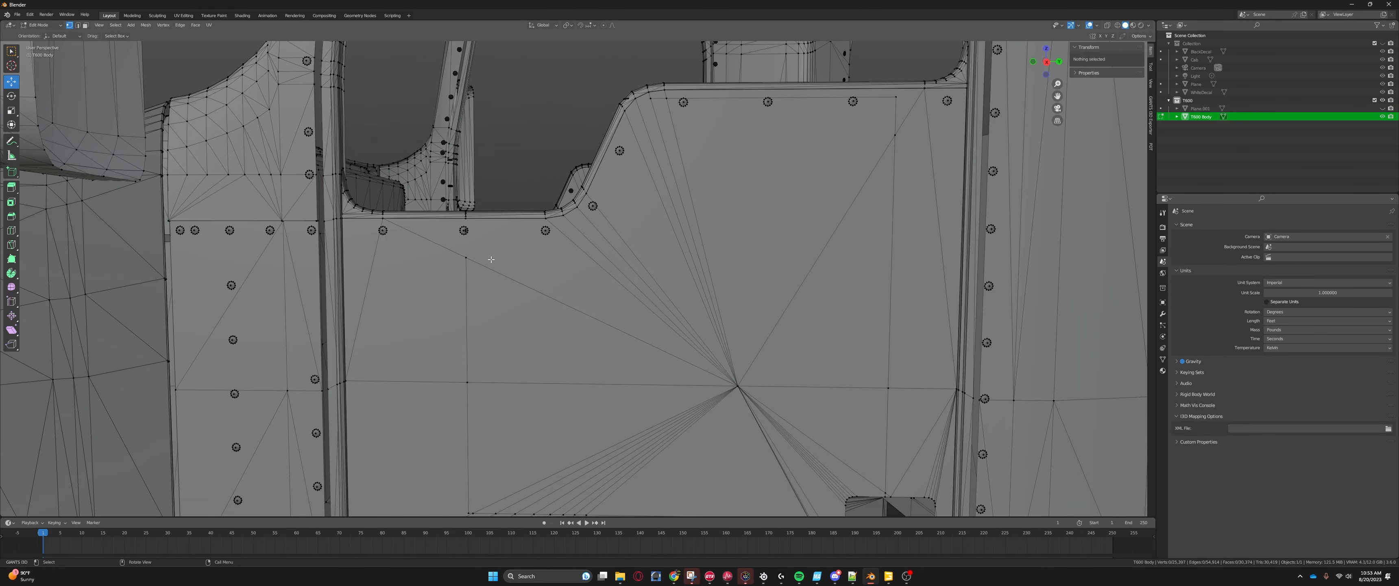
pyautogui.scroll(1, 491, 256)
pyautogui.keyDown('shift'); pyautogui.moveTo(617, 192); pyautogui.dragTo(597, 265, button='middle'); pyautogui.keyUp('shift')
pyautogui.scroll(-2, 741, 381)
pyautogui.keyDown('shift'); pyautogui.moveTo(742, 381); pyautogui.dragTo(681, 238, button='middle'); pyautogui.keyUp('shift')
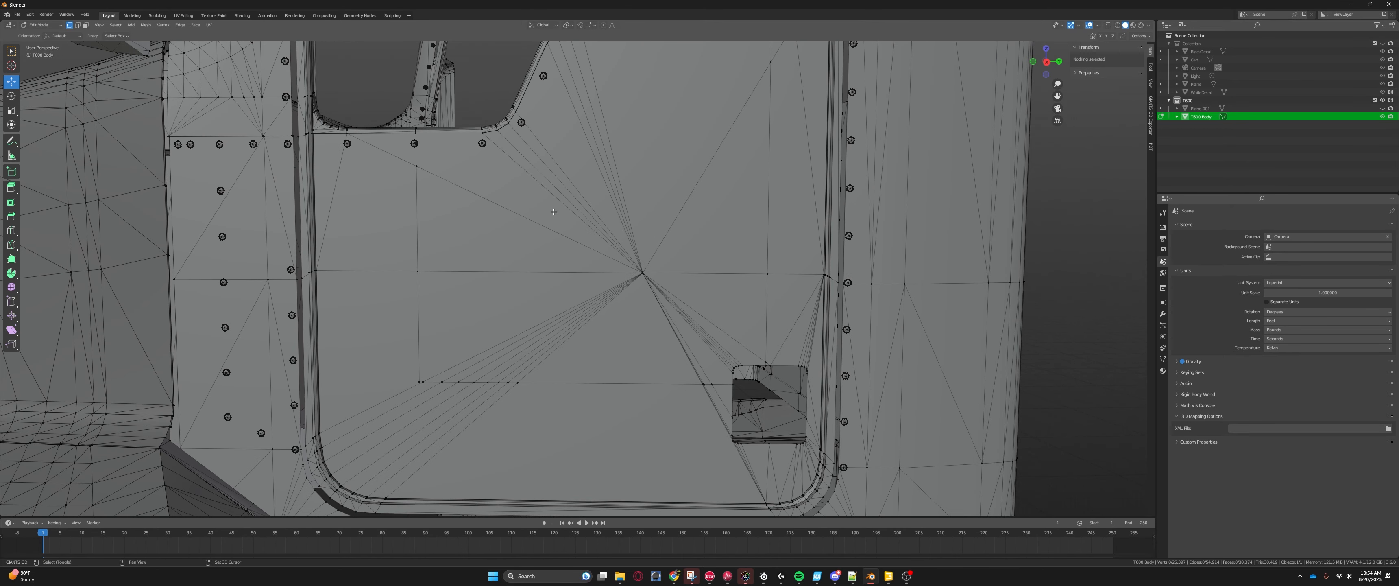
# Step: Box-select the door faces around the central vertex in face mode to check the extent of the cut area
pyautogui.moveTo(686, 223); pyautogui.dragTo(619, 303)
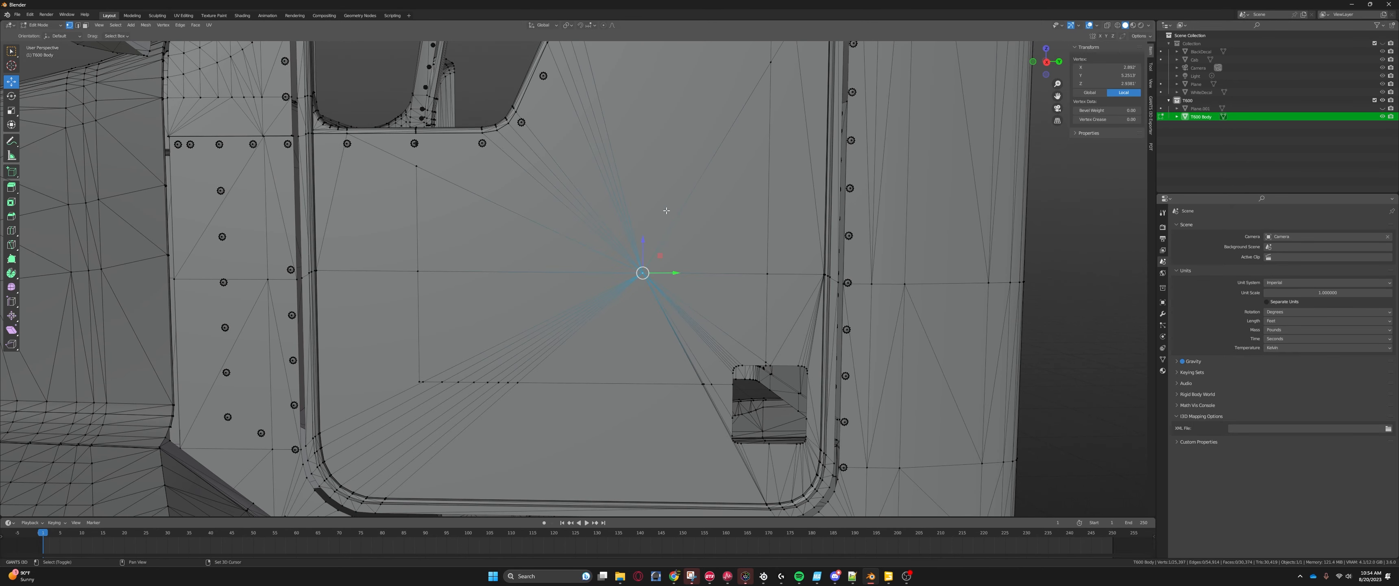
pyautogui.click(85, 25)
pyautogui.moveTo(509, 212); pyautogui.dragTo(725, 340)
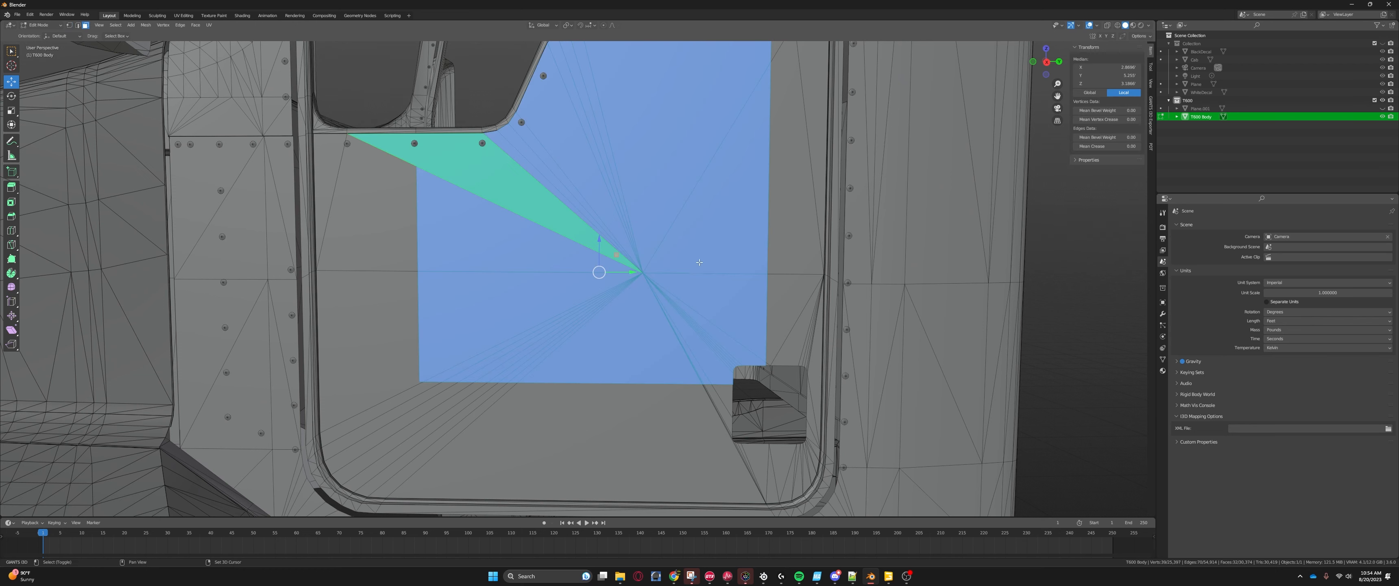
pyautogui.keyDown('shift'); pyautogui.moveTo(400, 131); pyautogui.dragTo(468, 232, button='middle'); pyautogui.keyUp('shift')
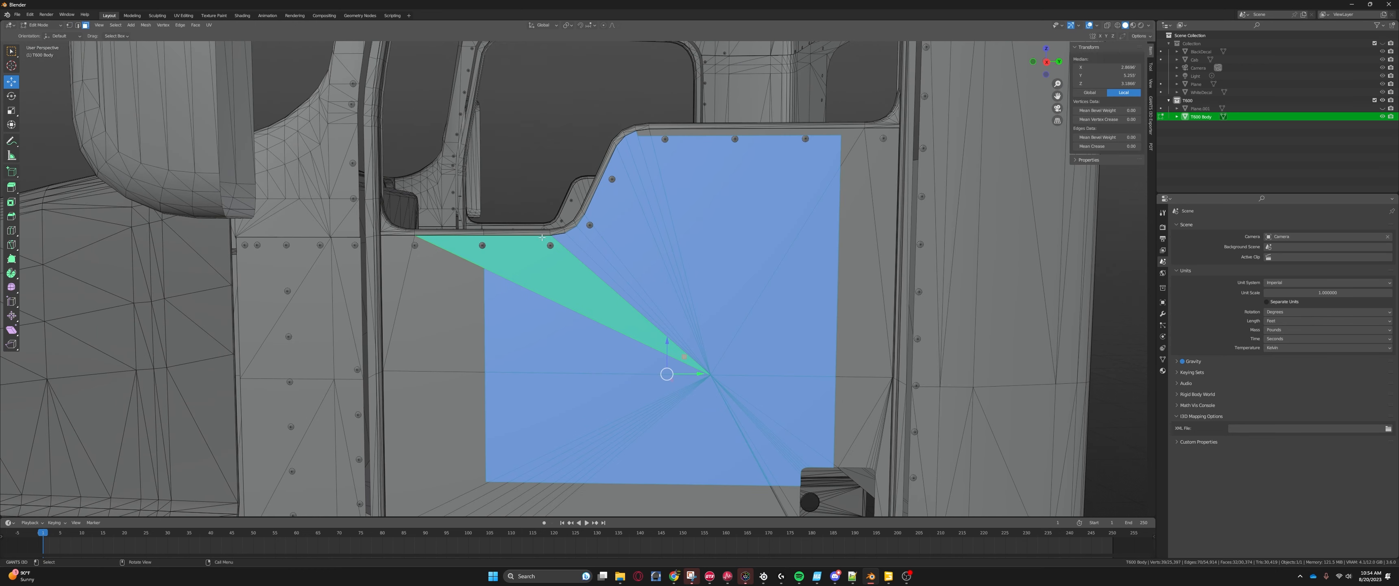
pyautogui.keyDown('shift'); pyautogui.moveTo(751, 194); pyautogui.dragTo(764, 213, button='middle'); pyautogui.keyUp('shift')
pyautogui.scroll(4, 478, 311)
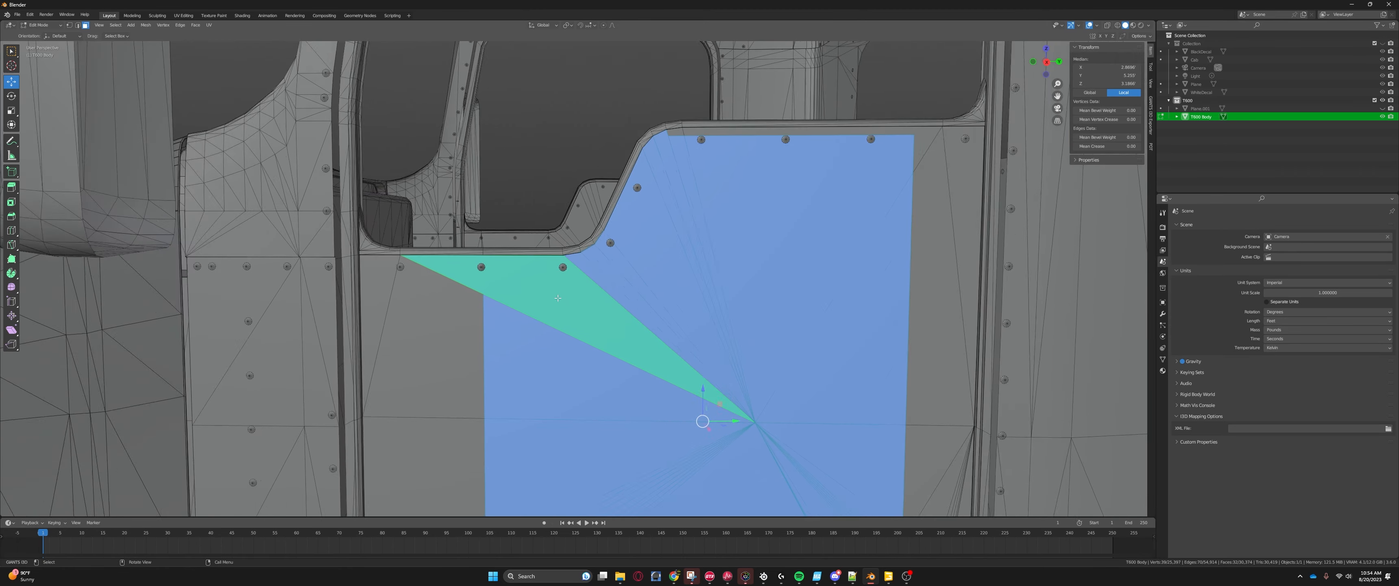
pyautogui.keyDown('shift'); pyautogui.moveTo(478, 311); pyautogui.dragTo(654, 299, button='middle'); pyautogui.keyUp('shift')
pyautogui.scroll(-7, 654, 299)
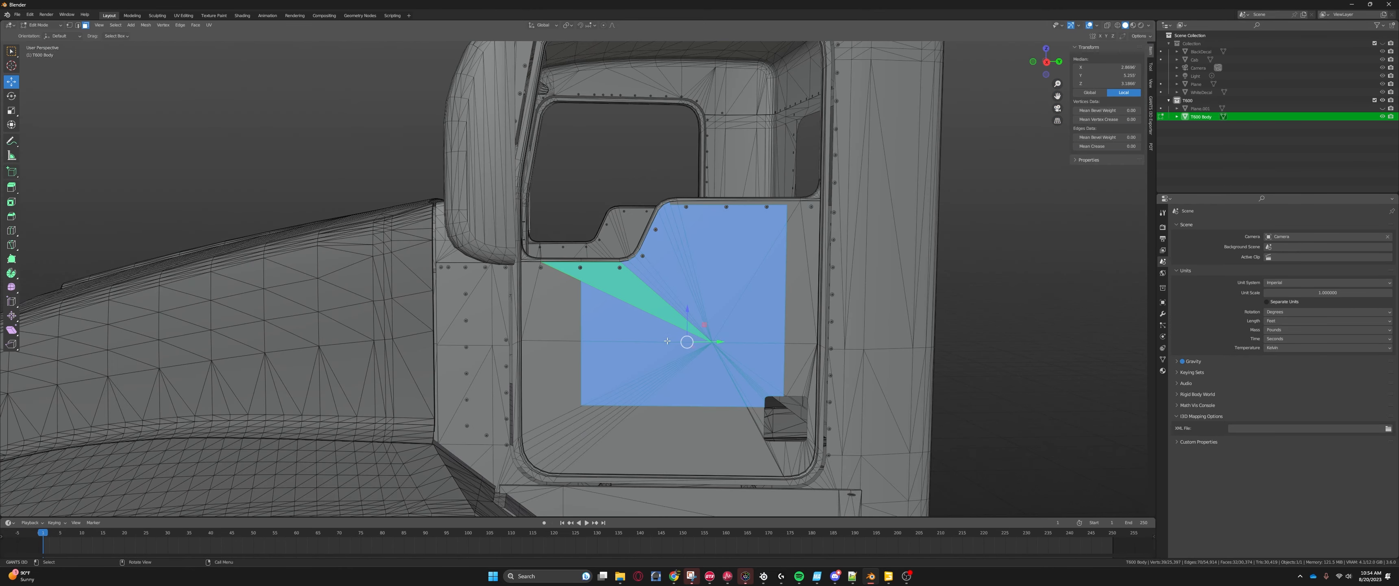
# Step: Select only the triangular door face below the window and check where its outer cut edge ends
pyautogui.press('Tab')
pyautogui.press('Tab')
pyautogui.click(616, 326)
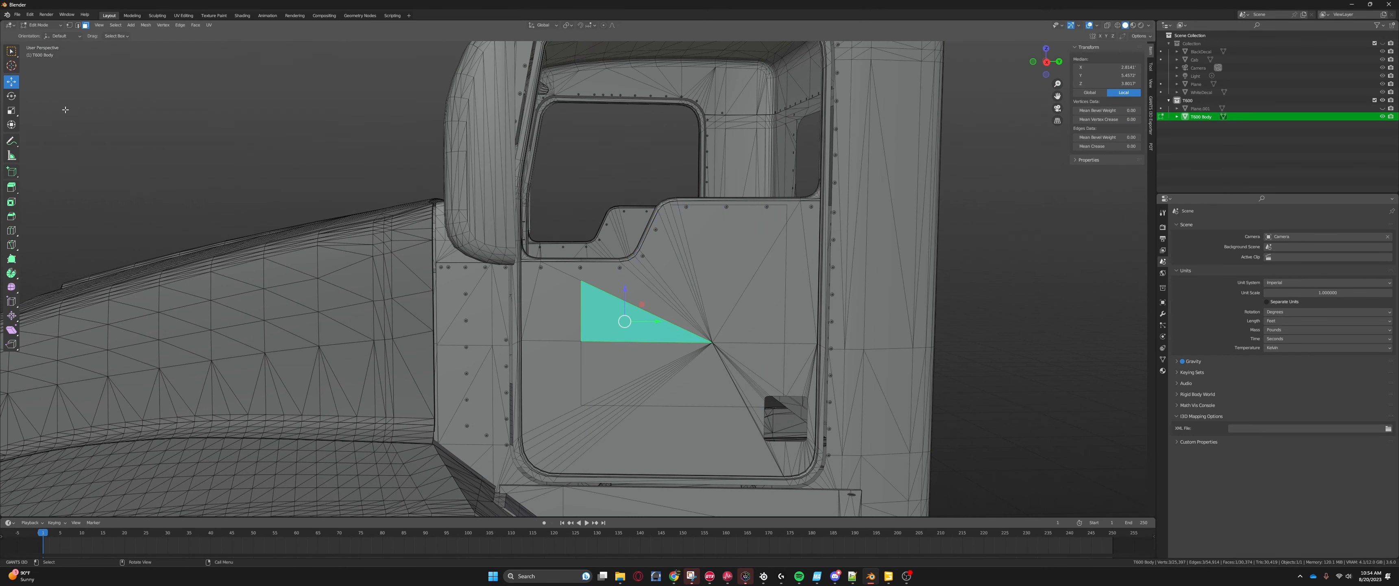
pyautogui.press('Tab')
pyautogui.scroll(6, 619, 296)
pyautogui.press('Tab')
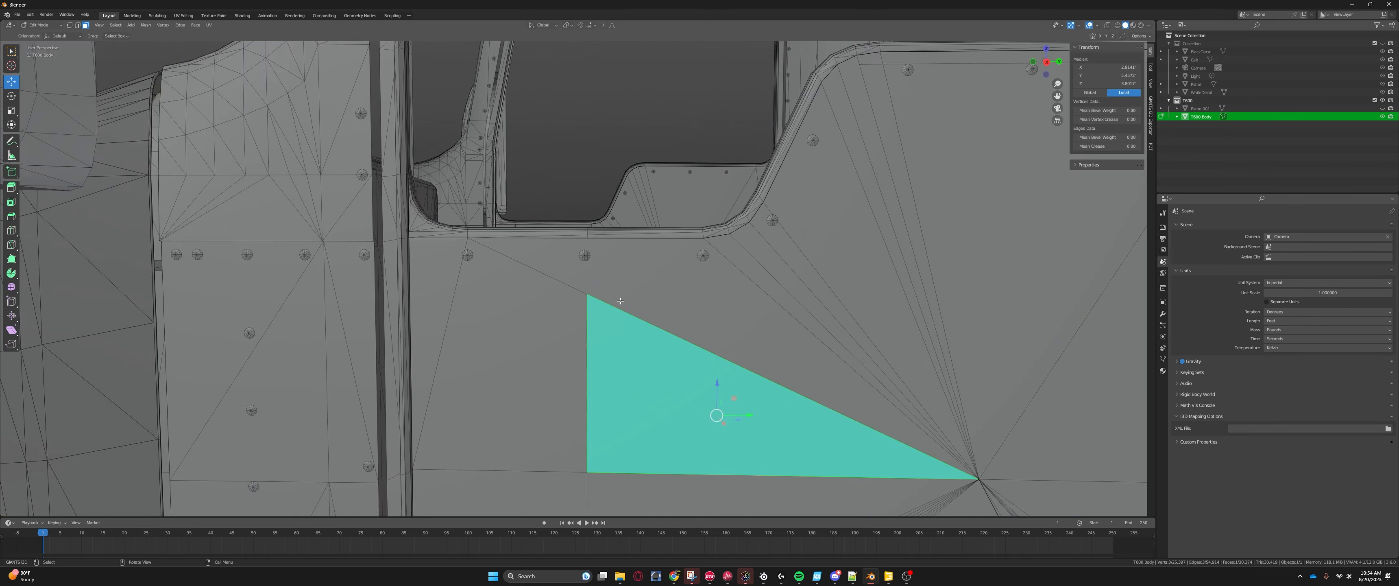
pyautogui.scroll(5, 625, 310)
pyautogui.keyDown('shift'); pyautogui.moveTo(634, 293); pyautogui.dragTo(585, 276, button='middle'); pyautogui.keyUp('shift')
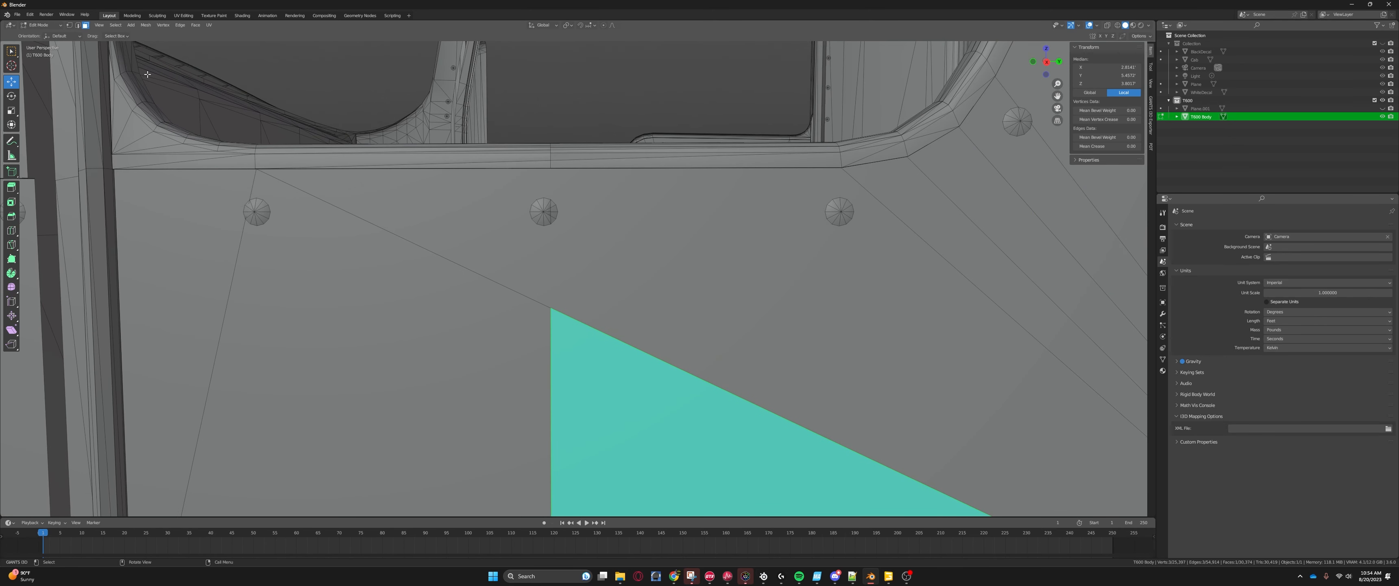
# Step: In vertex mode, knife a vertical edge from the cut's endpoint below the middle rivet up to the window frame's lower edge
pyautogui.click(70, 25)
pyautogui.click(397, 313)
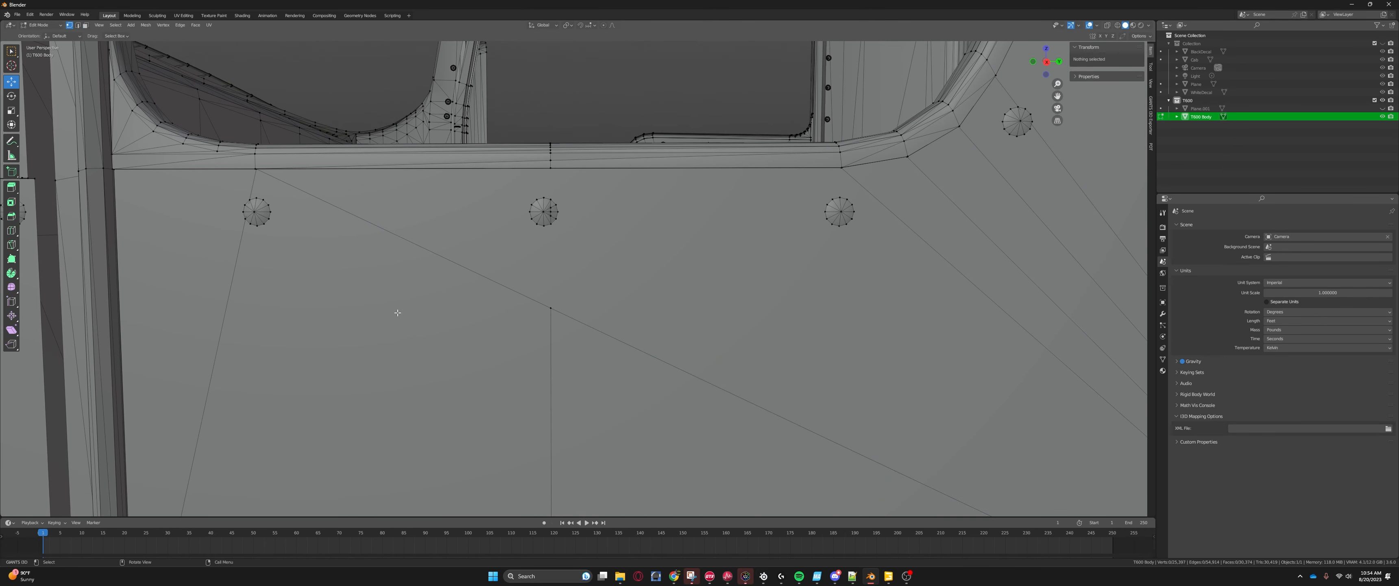
pyautogui.click(15, 249)
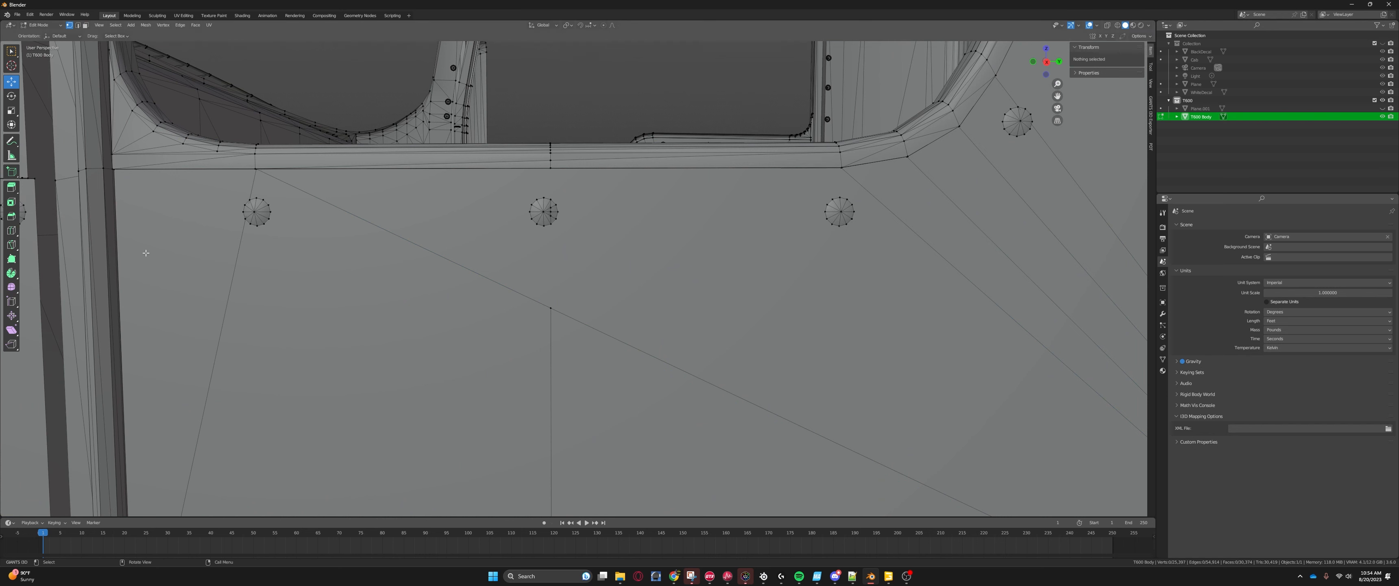
pyautogui.click(11, 246)
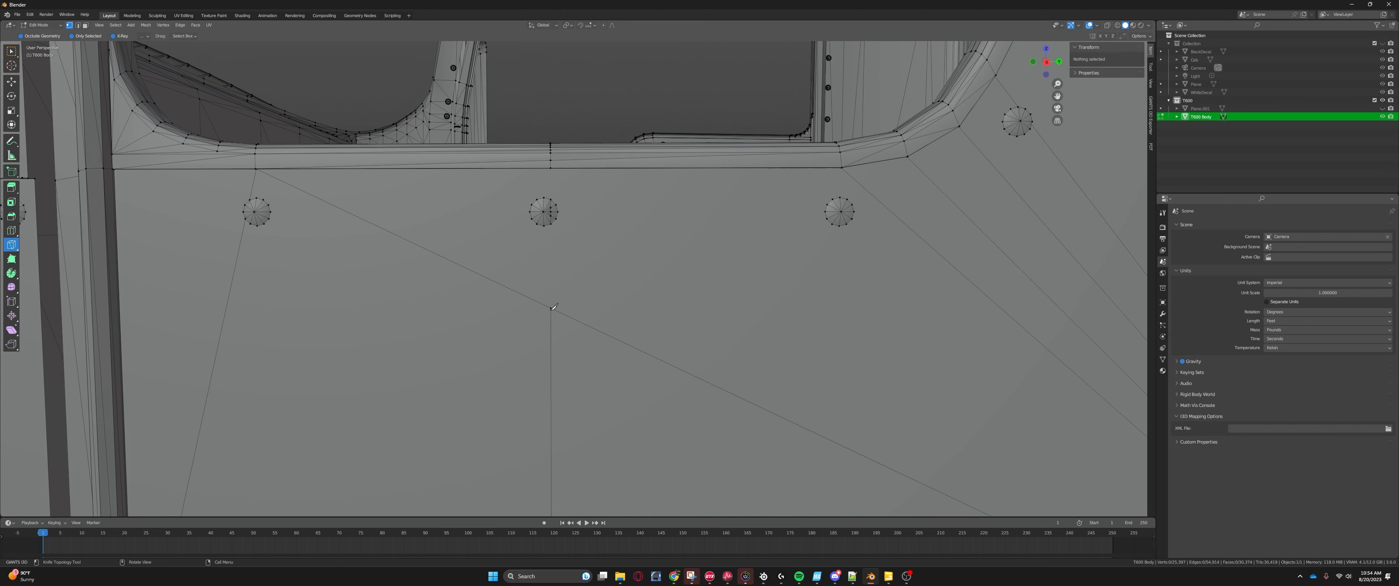
pyautogui.scroll(4, 551, 309)
pyautogui.keyDown('shift'); pyautogui.moveTo(551, 308); pyautogui.dragTo(680, 180, button='middle'); pyautogui.keyUp('shift')
pyautogui.scroll(3, 680, 181)
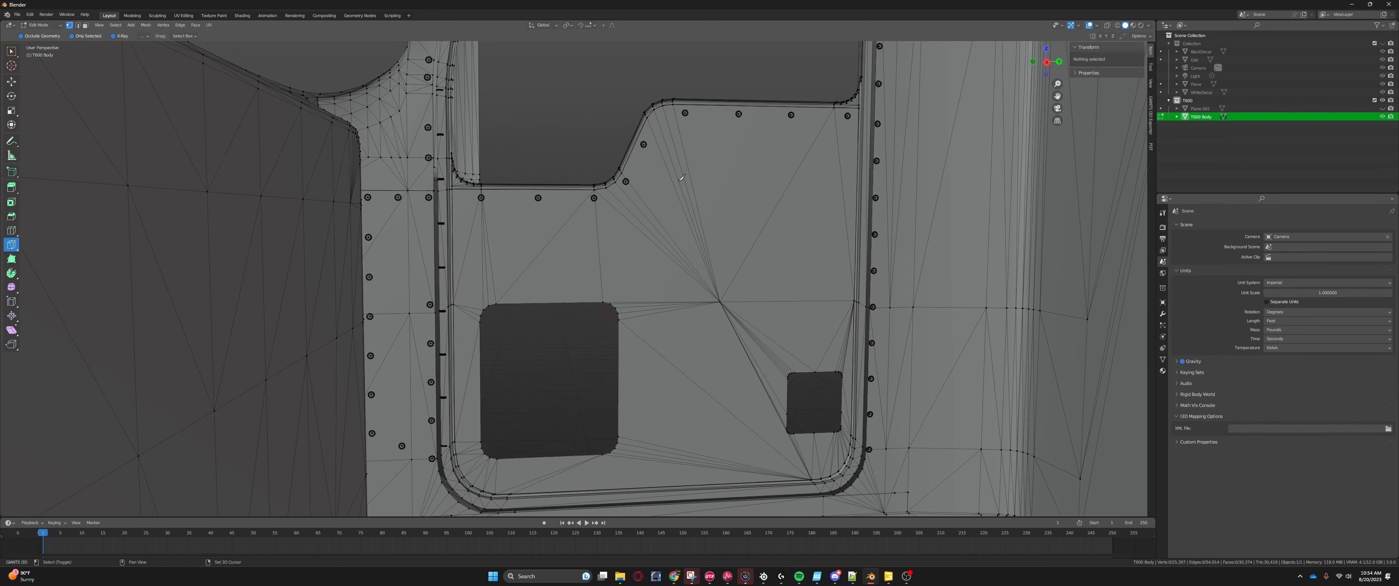
pyautogui.scroll(5, 681, 176)
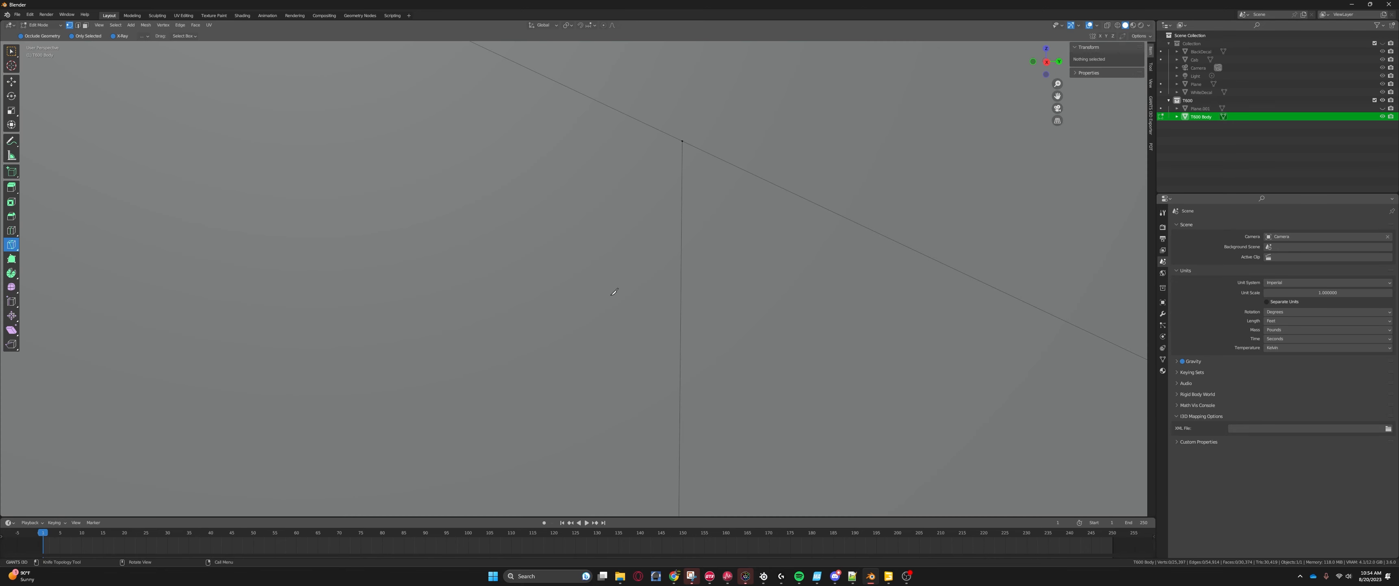
pyautogui.keyDown('shift'); pyautogui.click(682, 141); pyautogui.keyUp('shift')
pyautogui.keyDown('shift'); pyautogui.moveTo(682, 141); pyautogui.dragTo(547, 340, button='middle'); pyautogui.keyUp('shift')
pyautogui.scroll(-3, 503, 267)
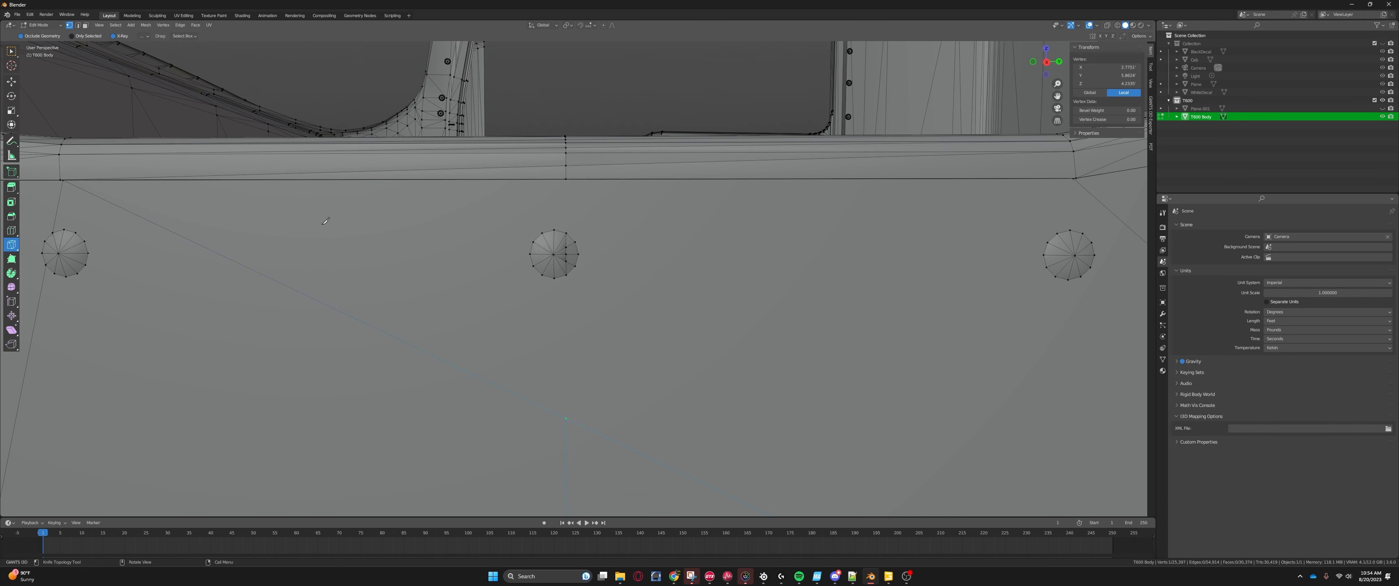
pyautogui.click(566, 417)
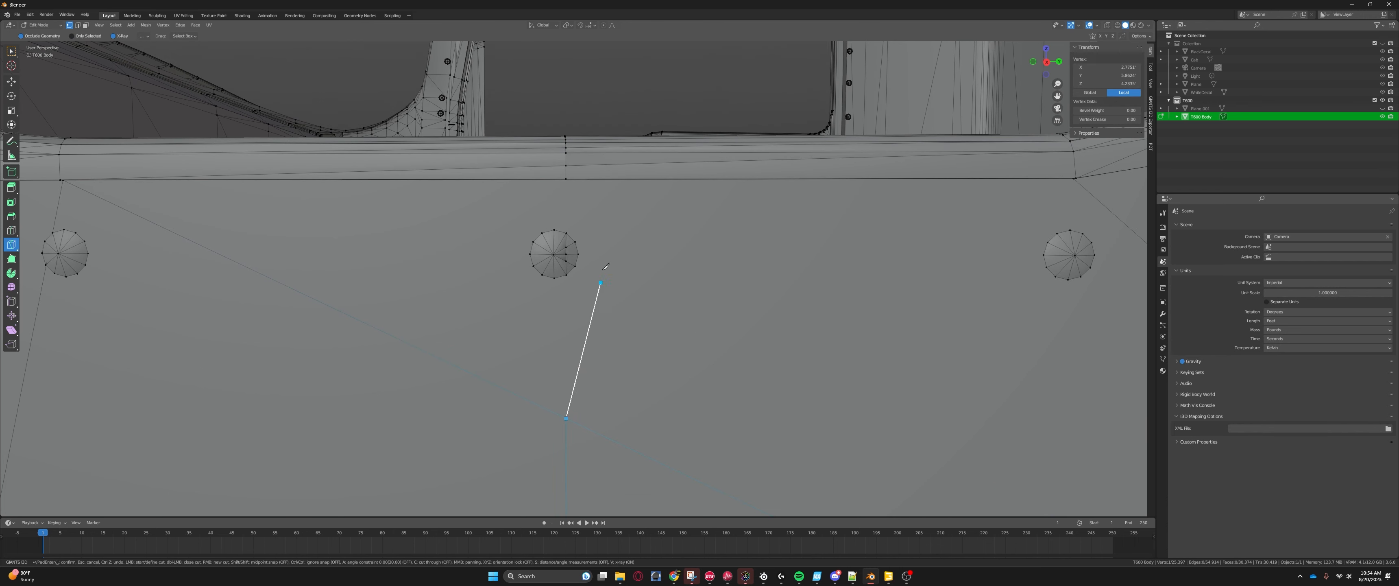
pyautogui.click(569, 175)
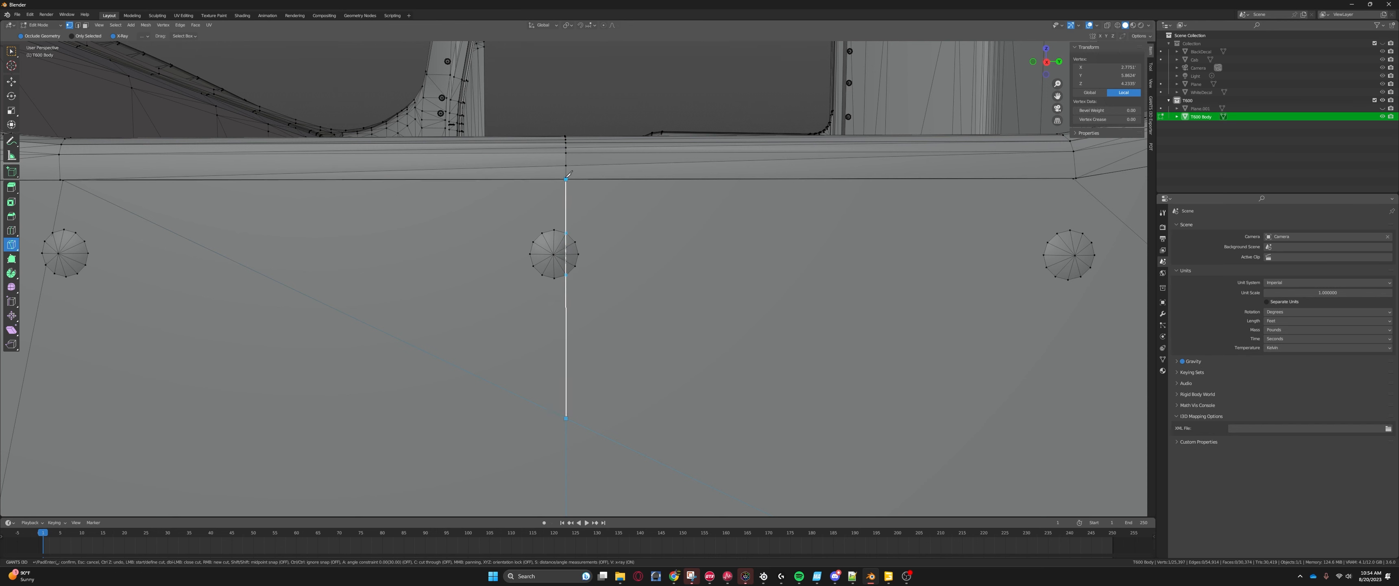
pyautogui.press('Return')
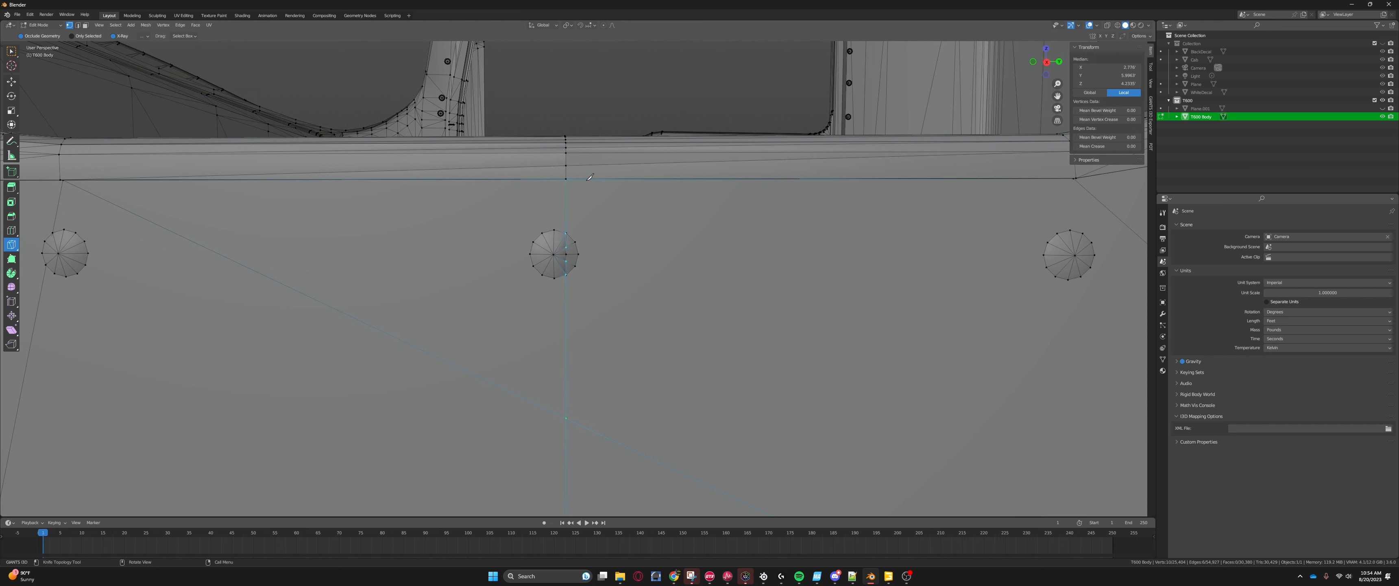
# Step: In face mode, select the door face beside the new vertical cut and all other faces inside the cut outline, then leave edit mode
pyautogui.click(11, 83)
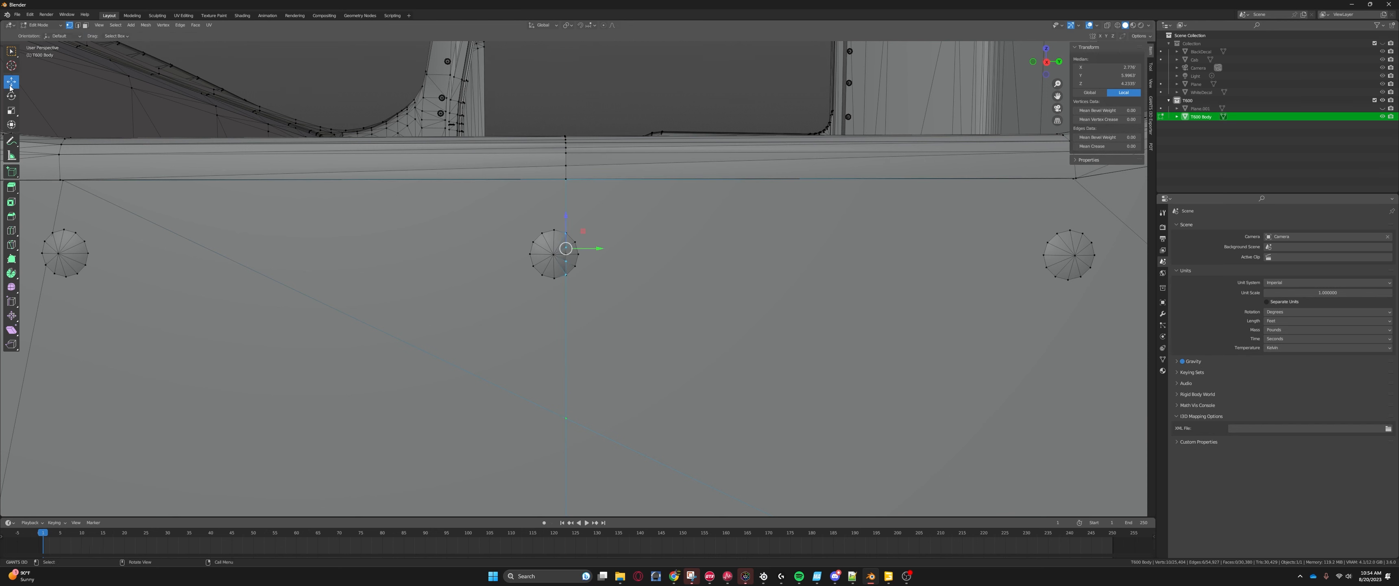
pyautogui.click(86, 25)
pyautogui.click(656, 290)
pyautogui.scroll(-6, 700, 385)
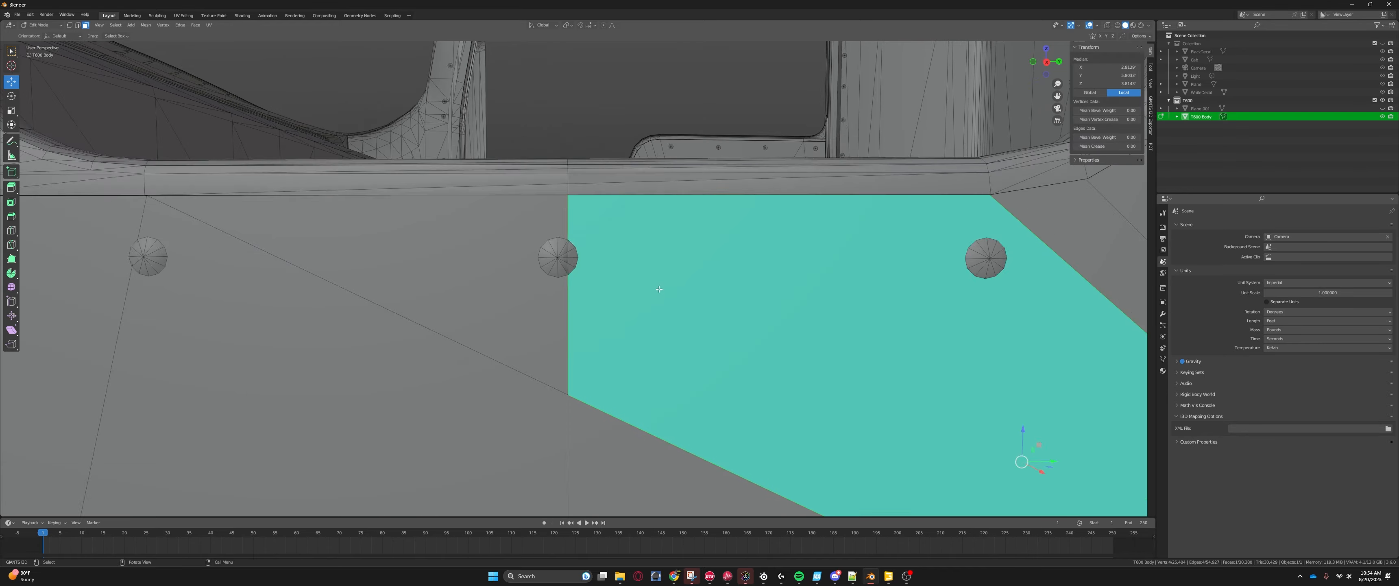
pyautogui.scroll(-5, 701, 385)
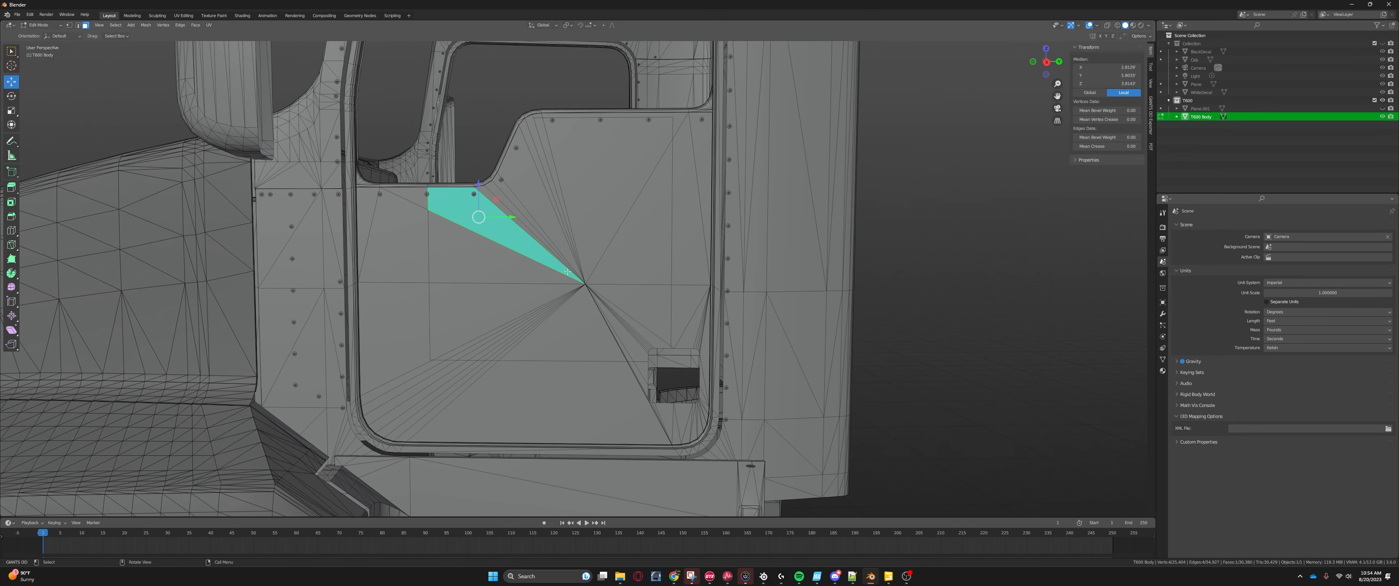
pyautogui.hotkey('ctrl', 'l')
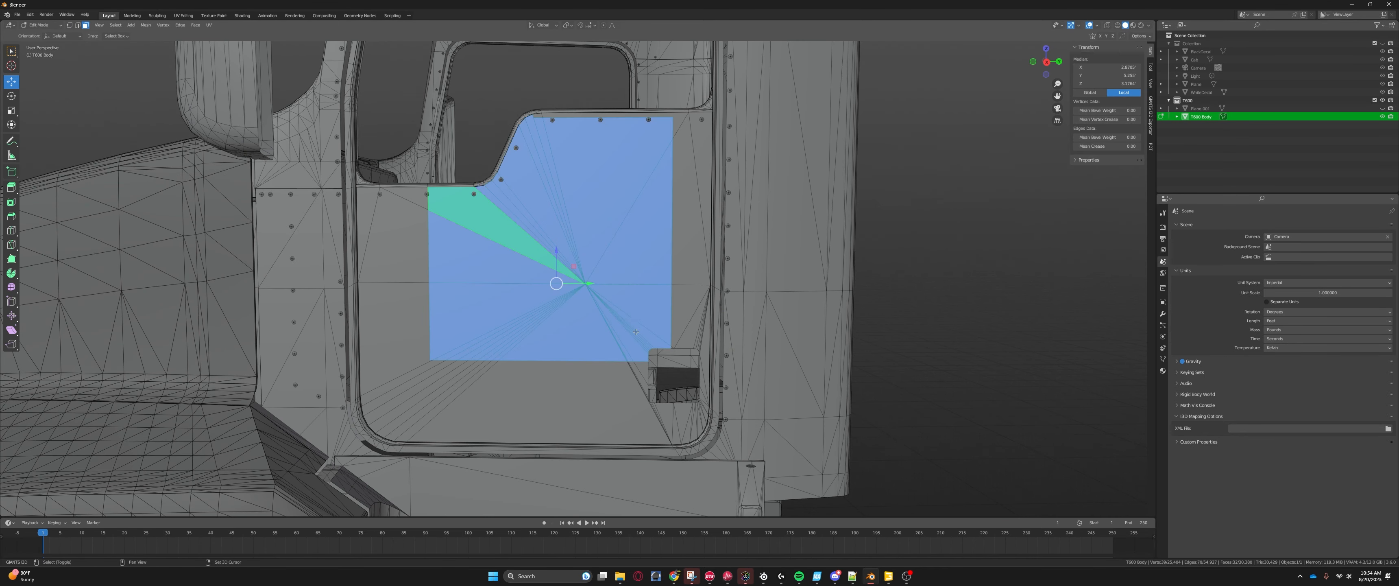
pyautogui.keyDown('shift'); pyautogui.moveTo(519, 109); pyautogui.dragTo(661, 238, button='middle'); pyautogui.keyUp('shift')
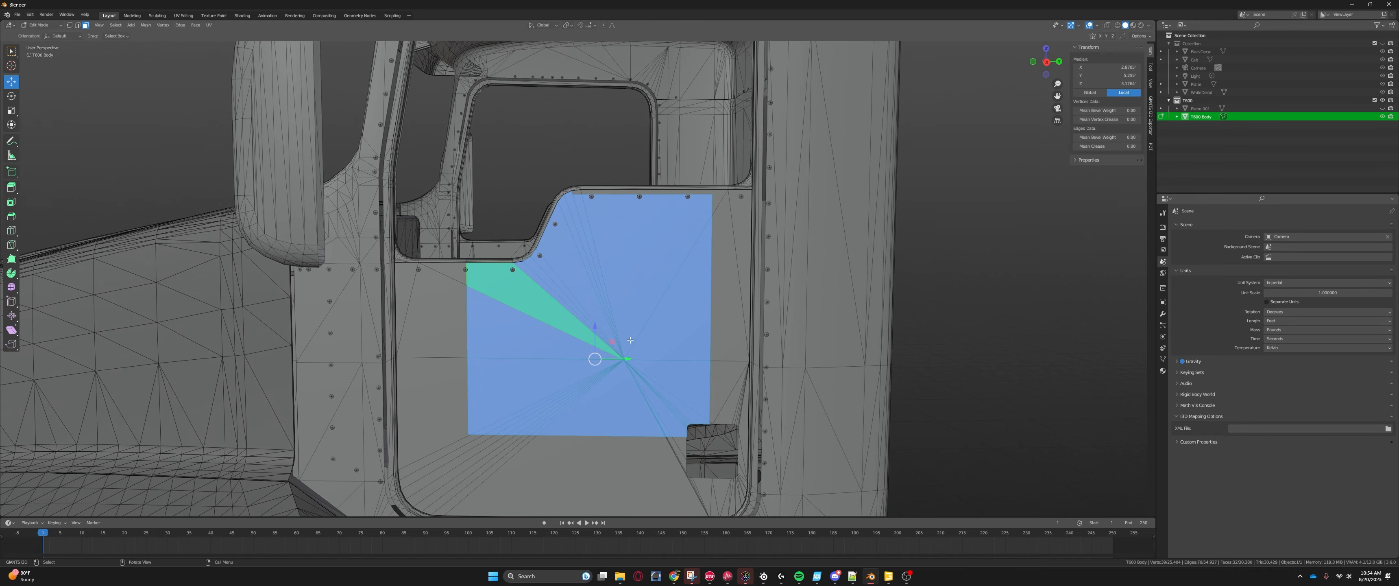
pyautogui.scroll(3, 629, 340)
pyautogui.moveTo(630, 339); pyautogui.dragTo(730, 309, button='middle')
pyautogui.scroll(-7, 621, 303)
pyautogui.press('Tab')
pyautogui.click(716, 324)
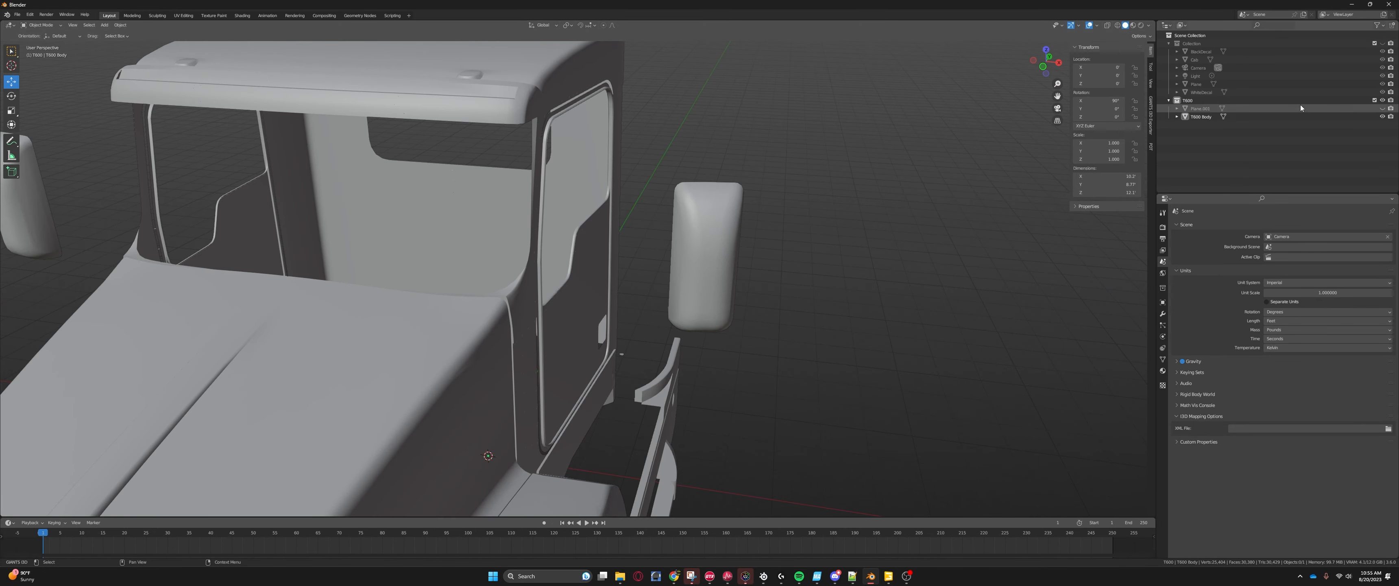
# Step: Unhide Plane.001, select it beside the door, and apply its rotation and scale
pyautogui.click(1382, 108)
pyautogui.scroll(-8, 794, 308)
pyautogui.click(605, 302)
pyautogui.moveTo(605, 302); pyautogui.dragTo(667, 316, button='middle')
pyautogui.hotkey('ctrl', 'a')
pyautogui.click(622, 305)
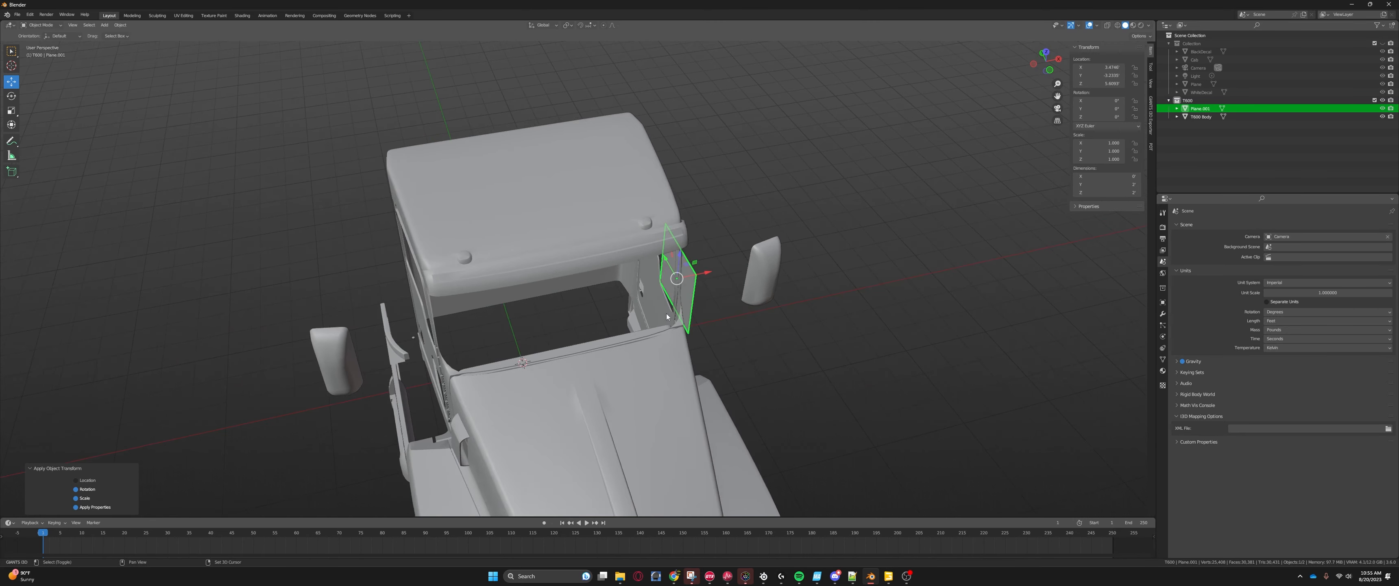
# Step: Move the plane along the X axis to just outside the door on the truck's opposite side
pyautogui.moveTo(706, 272); pyautogui.dragTo(433, 329)
pyautogui.keyDown('shift'); pyautogui.moveTo(433, 329); pyautogui.dragTo(598, 303, button='middle'); pyautogui.keyUp('shift')
pyautogui.scroll(4, 674, 271)
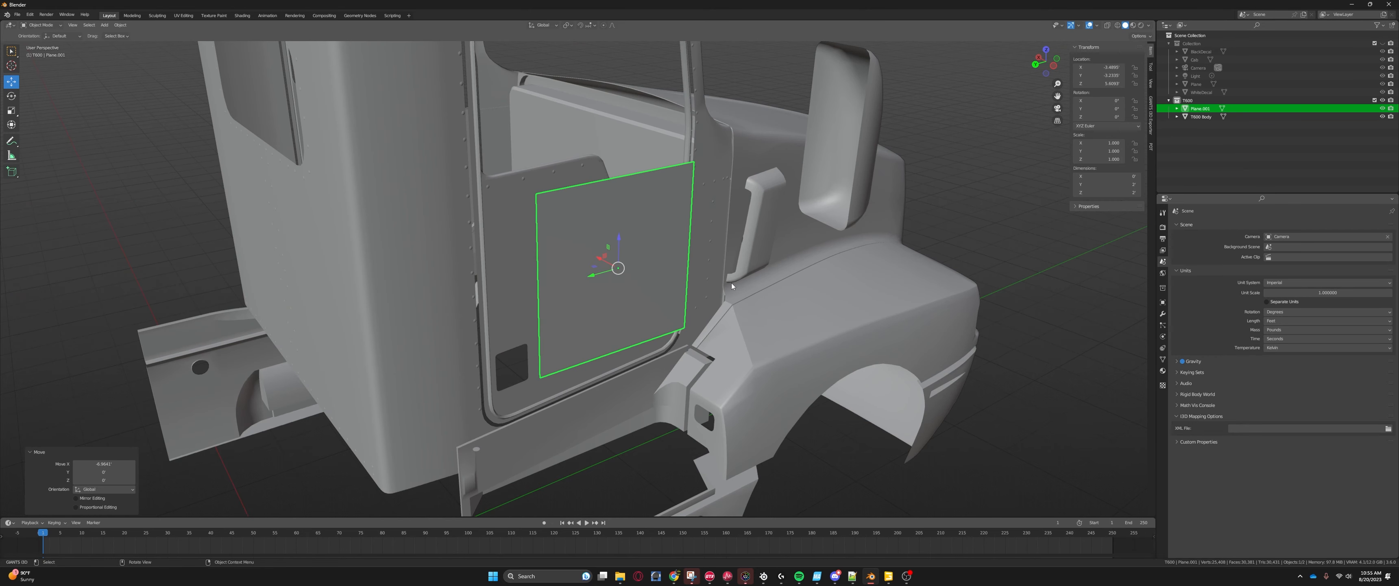
# Step: Enable the Face Orientation overlay and check which way the plane's face points relative to the door
pyautogui.click(1098, 25)
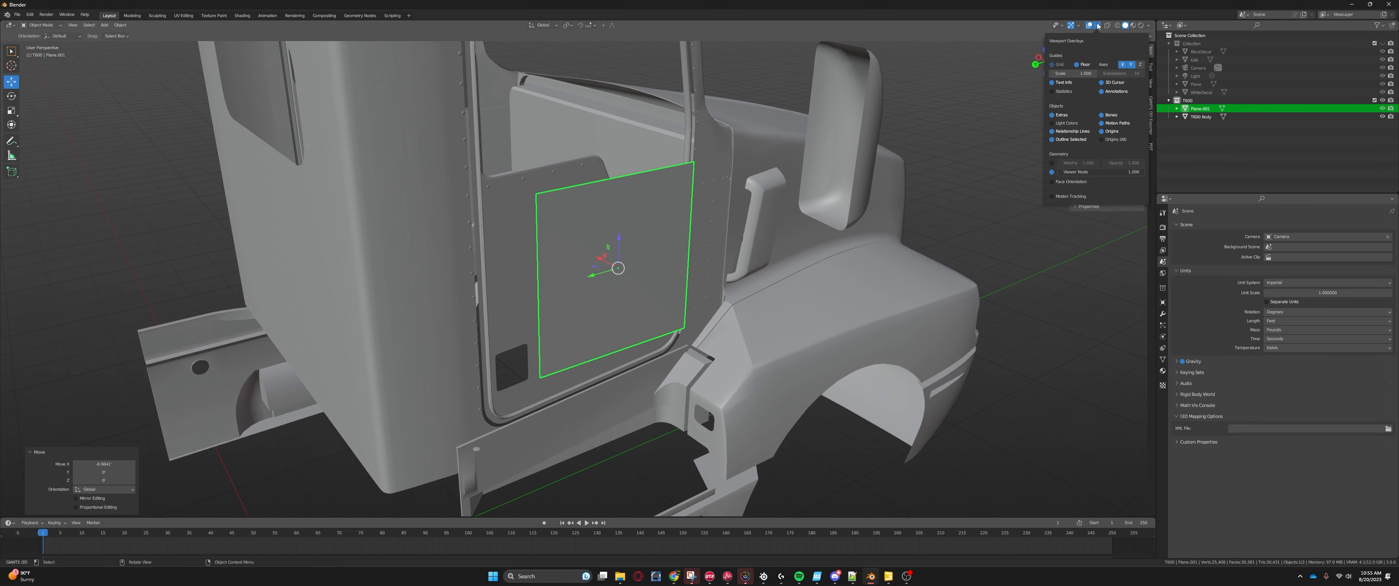
pyautogui.click(1054, 182)
pyautogui.moveTo(787, 237); pyautogui.dragTo(640, 309, button='middle')
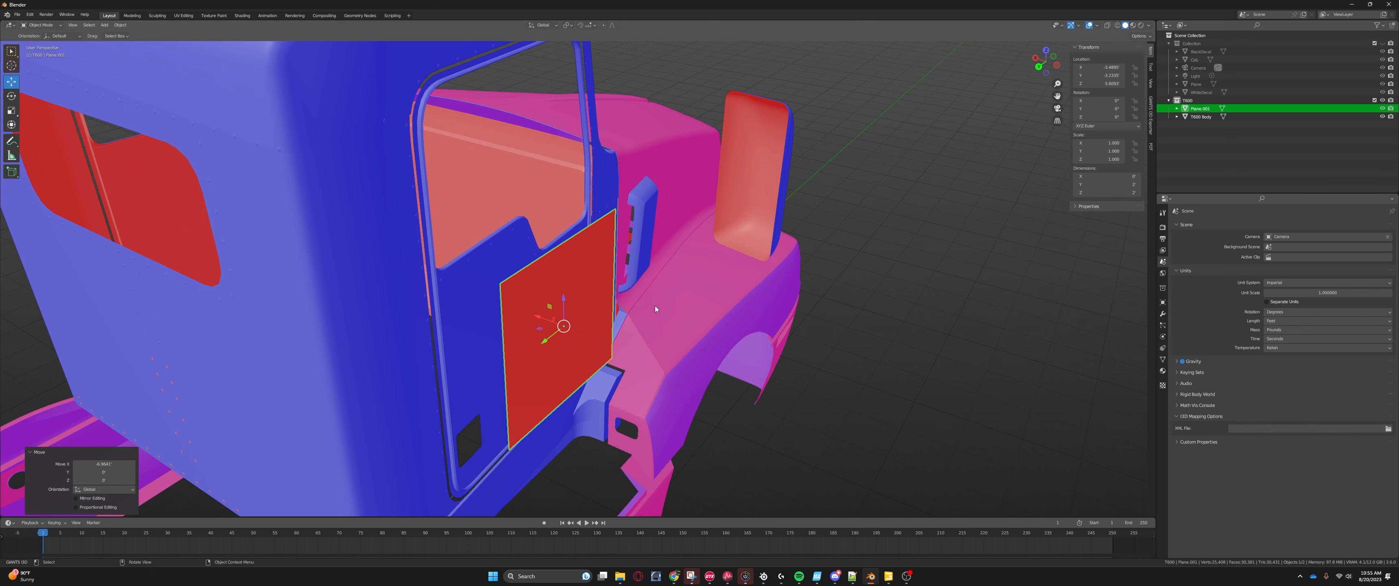
pyautogui.moveTo(569, 293)
pyautogui.mouseDown(button='middle')
pyautogui.moveTo(600, 298)
pyautogui.moveTo(544, 284)
pyautogui.mouseUp(button='middle')
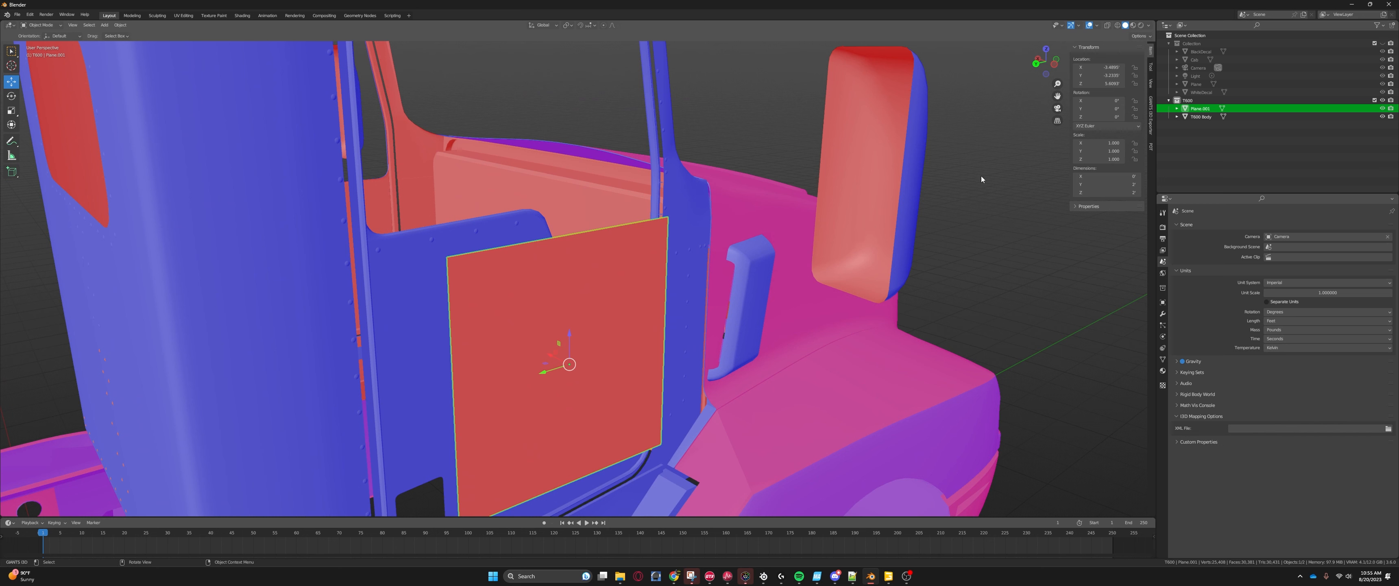
# Step: Set the plane's Z rotation to 180° to turn its front face outward
pyautogui.click(1108, 118)
pyautogui.write('180')
pyautogui.press('Return')
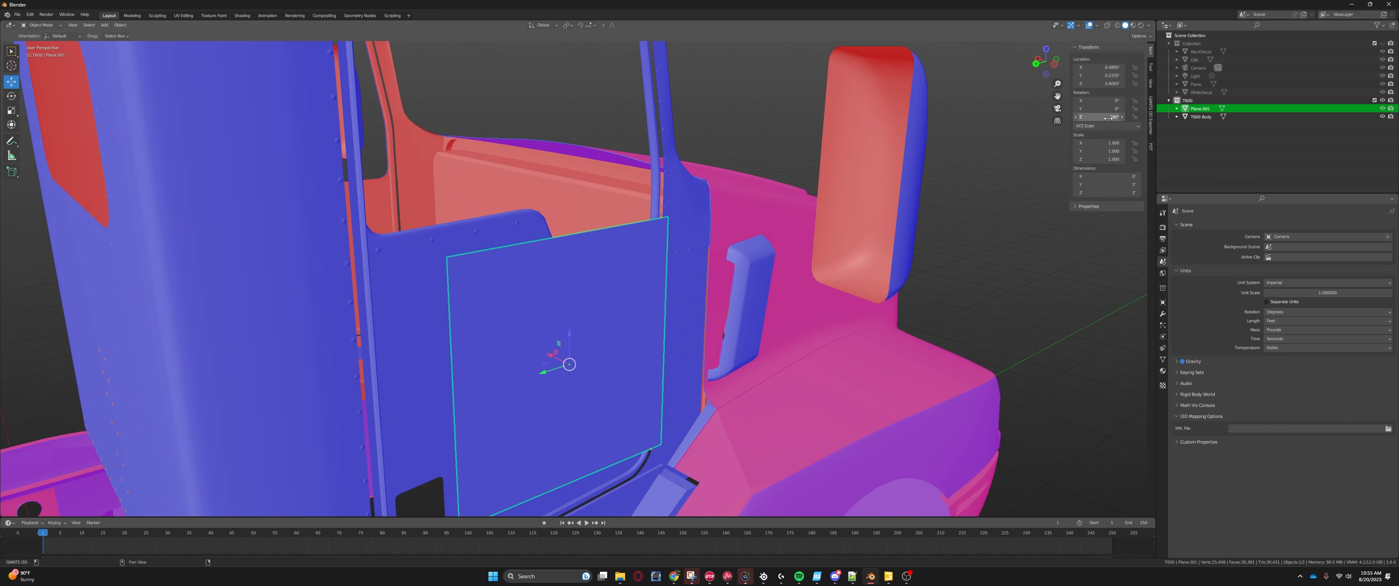
pyautogui.moveTo(588, 382); pyautogui.dragTo(485, 273, button='middle')
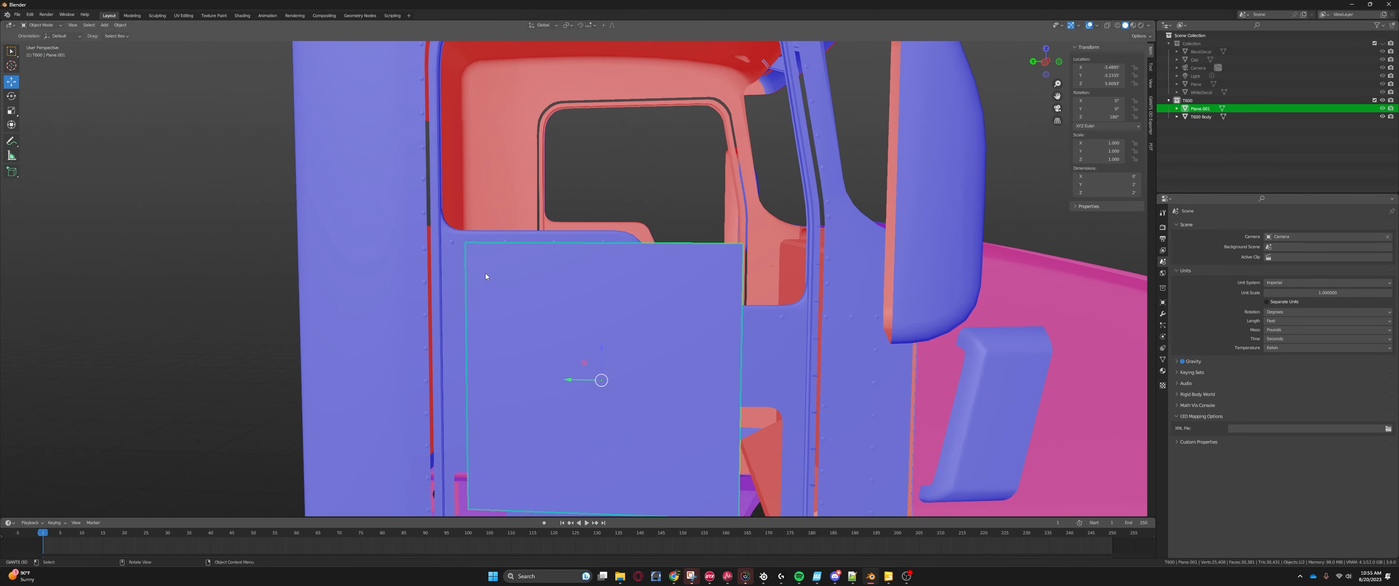
pyautogui.moveTo(509, 311); pyautogui.dragTo(445, 274, button='middle')
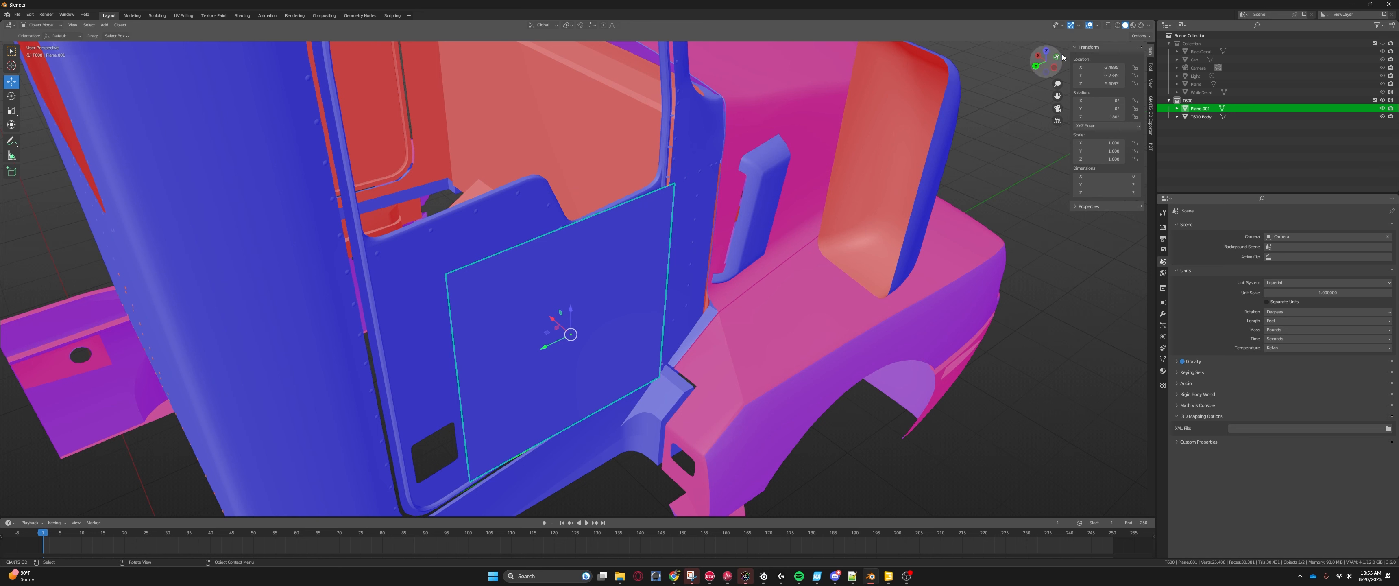
# Step: Disable the Face Orientation overlay and apply the plane's rotation and scale
pyautogui.click(1097, 25)
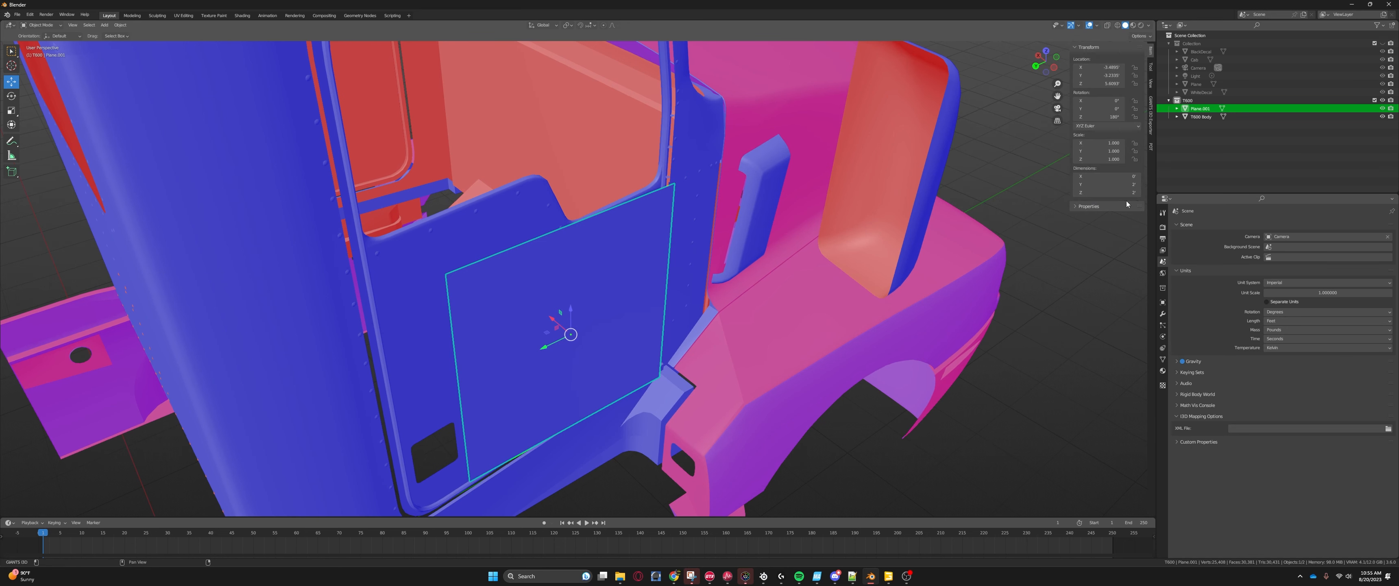
pyautogui.click(1097, 25)
pyautogui.click(1096, 25)
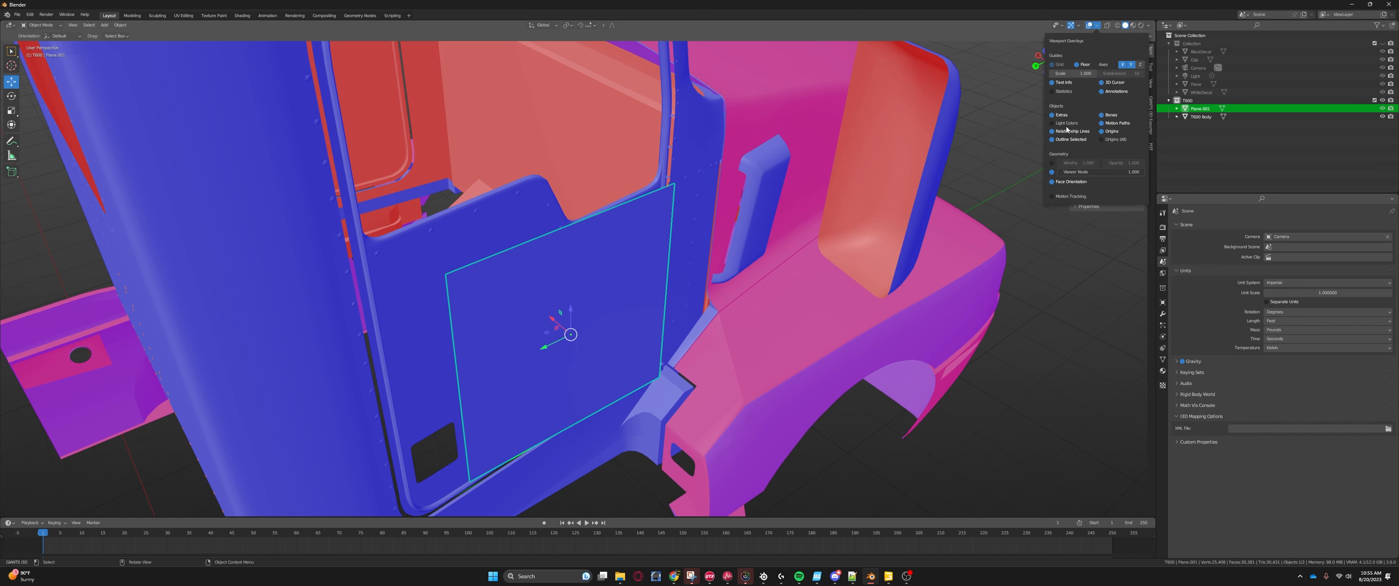
pyautogui.click(1051, 181)
pyautogui.moveTo(697, 334); pyautogui.dragTo(753, 250, button='middle')
pyautogui.scroll(-3, 756, 242)
pyautogui.scroll(-1, 736, 240)
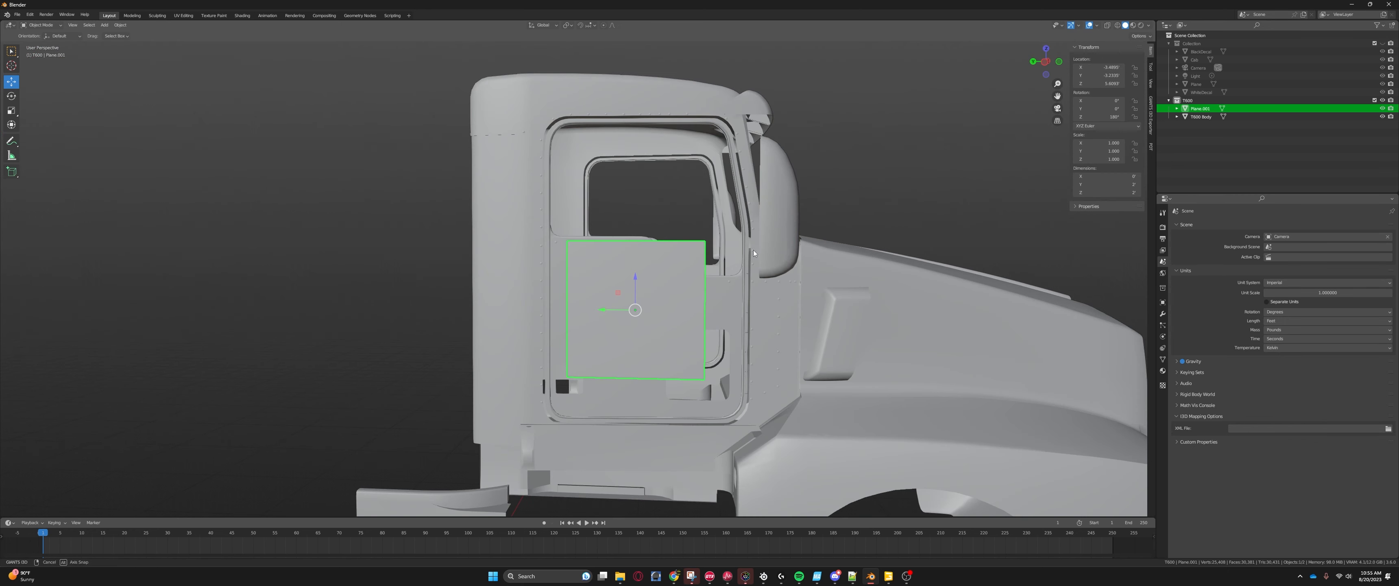
pyautogui.hotkey('ctrl', 'a')
pyautogui.click(675, 263)
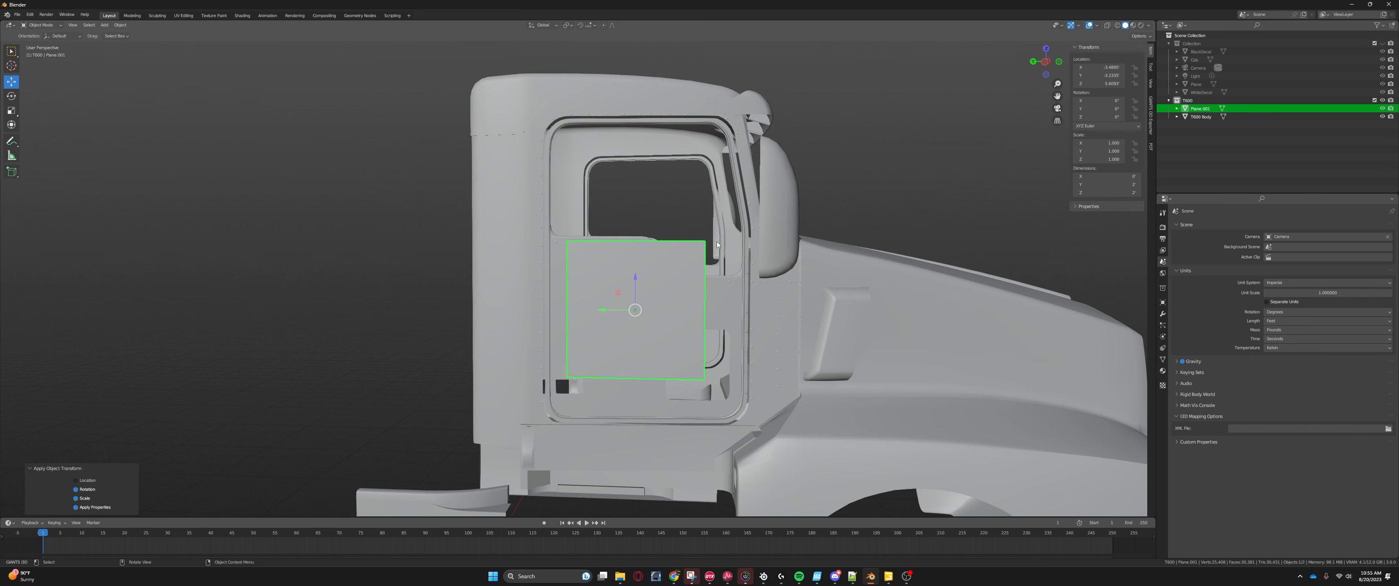
# Step: Examine the plane's position over the door in left orthographic view and from several angles
pyautogui.click(1043, 68)
pyautogui.scroll(5, 779, 258)
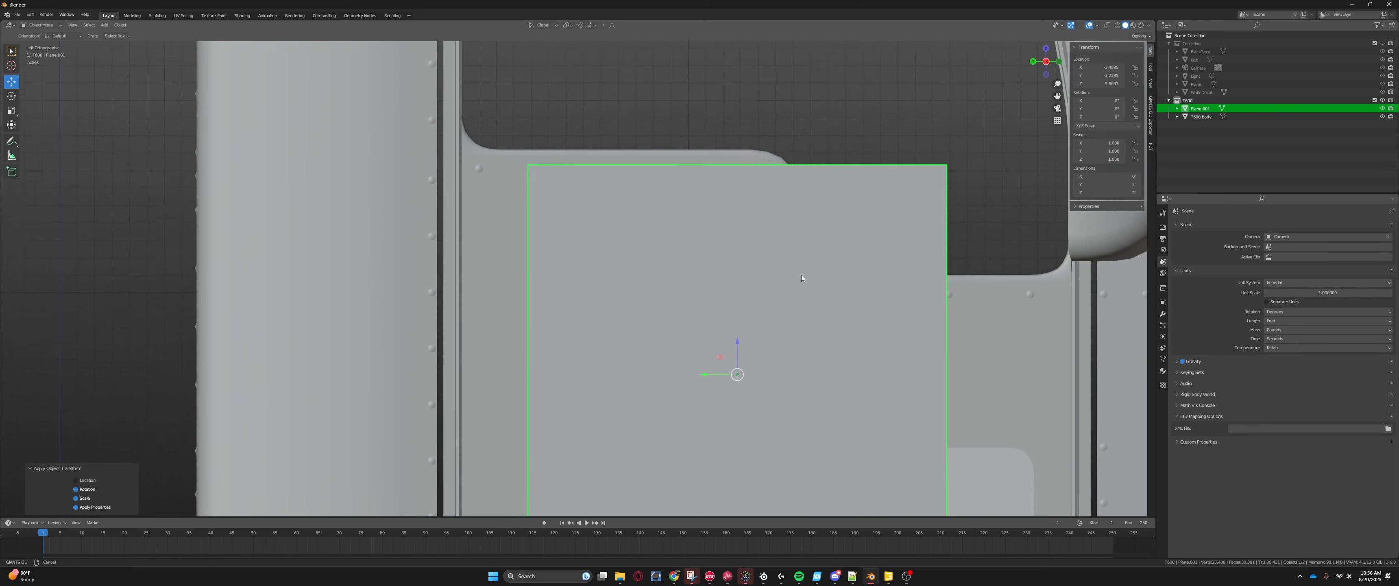
pyautogui.scroll(-4, 641, 166)
pyautogui.moveTo(636, 191); pyautogui.dragTo(669, 207, button='middle')
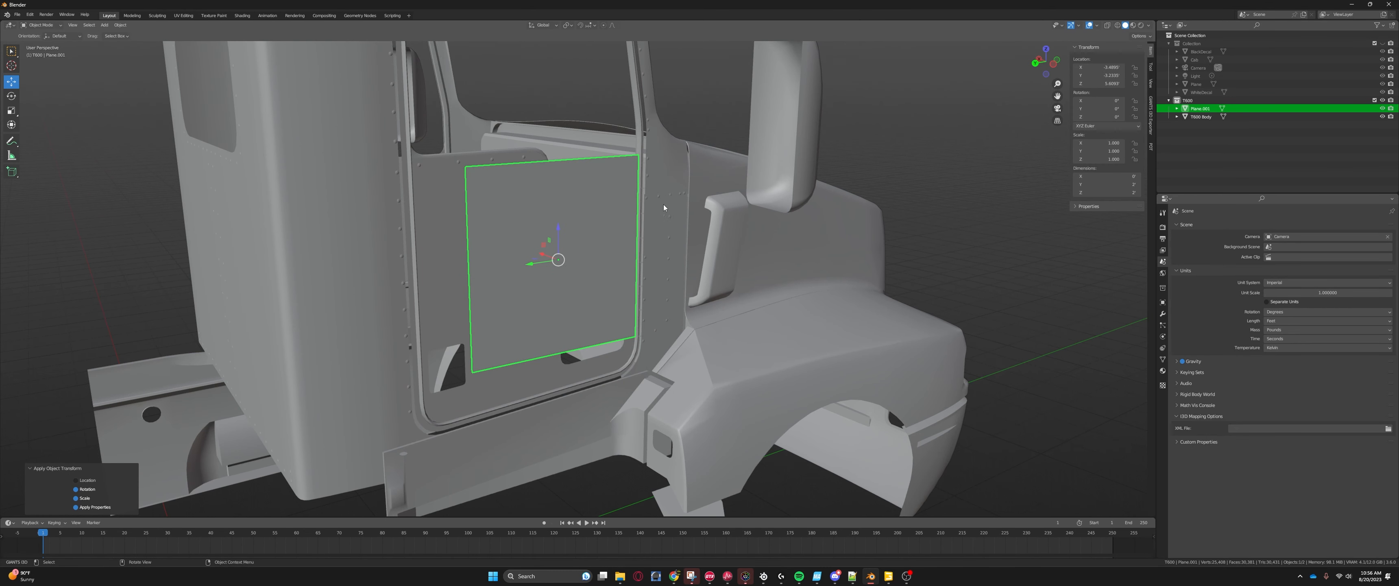
pyautogui.moveTo(623, 208); pyautogui.dragTo(584, 231, button='middle')
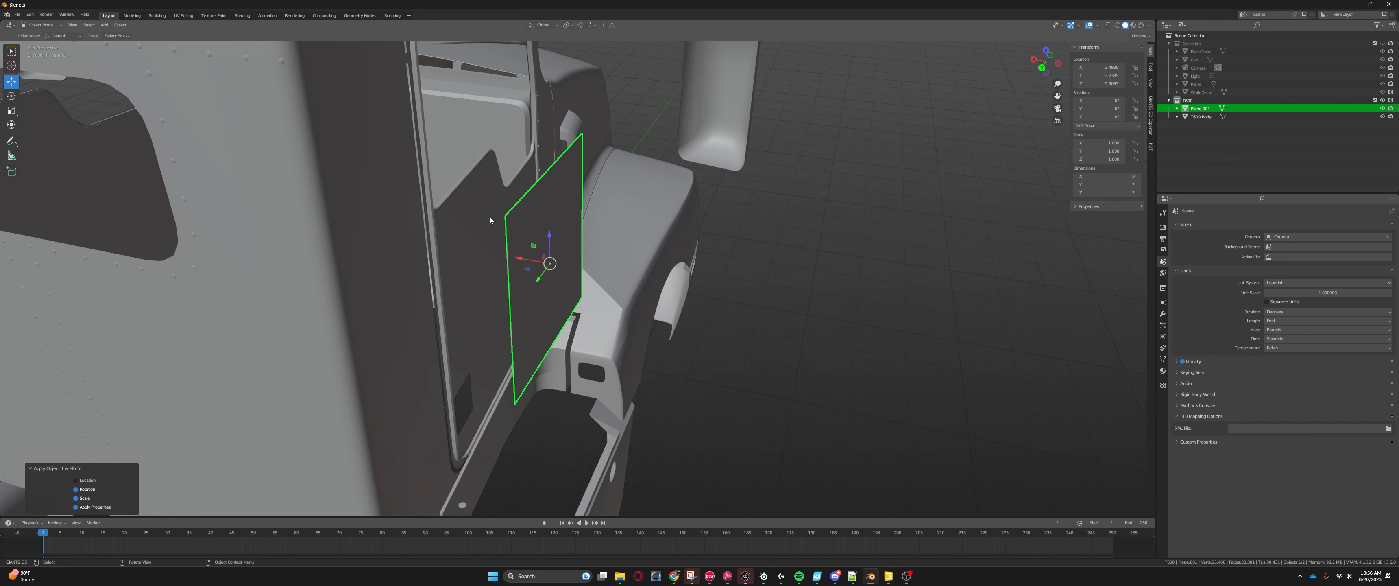
pyautogui.moveTo(490, 220); pyautogui.dragTo(608, 296, button='middle')
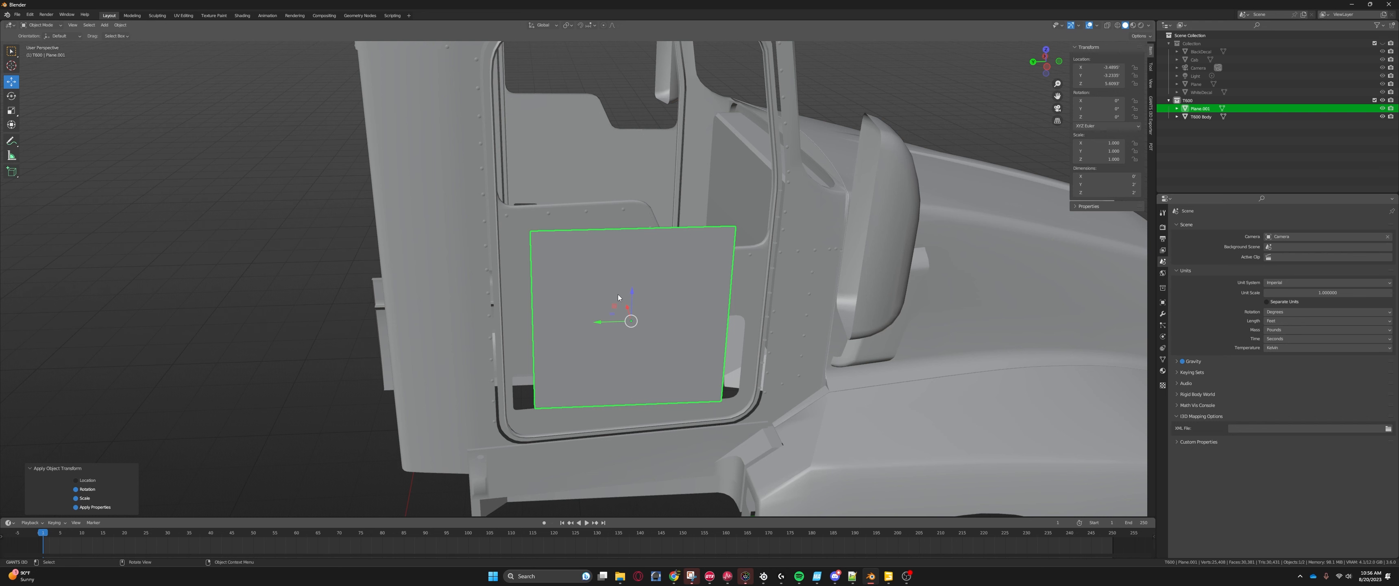
pyautogui.moveTo(623, 266); pyautogui.dragTo(706, 288, button='middle')
# Step: Select the T600 Body, enter edit mode, and deselect all of its geometry
pyautogui.scroll(-4, 678, 276)
pyautogui.keyDown('shift'); pyautogui.moveTo(412, 284); pyautogui.dragTo(527, 270, button='middle'); pyautogui.keyUp('shift')
pyautogui.click(538, 258)
pyautogui.scroll(-3, 536, 258)
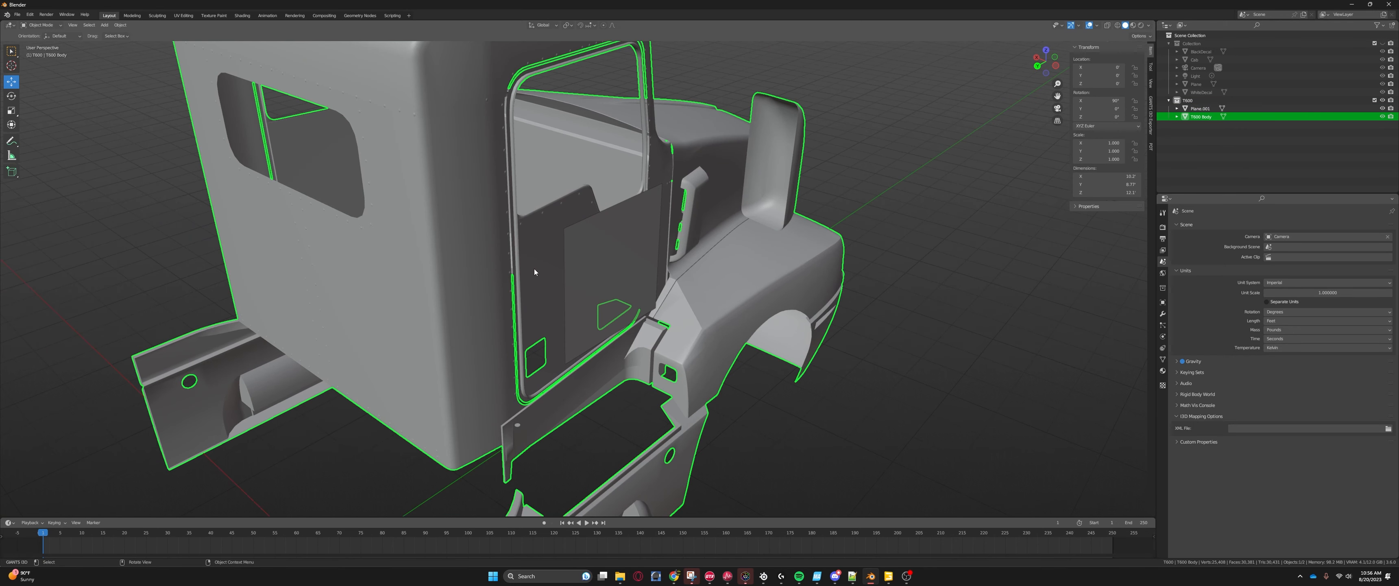
pyautogui.press('Tab')
pyautogui.scroll(5, 537, 256)
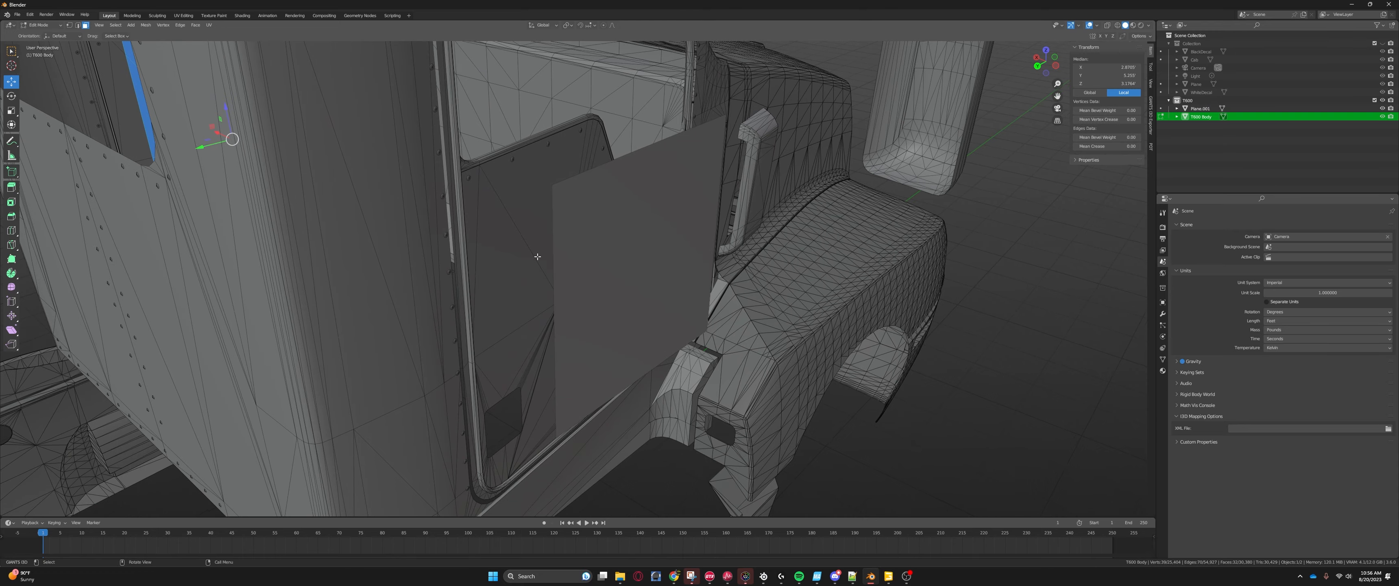
pyautogui.scroll(-5, 534, 252)
pyautogui.hotkey('alt', 'a')
pyautogui.scroll(5, 636, 240)
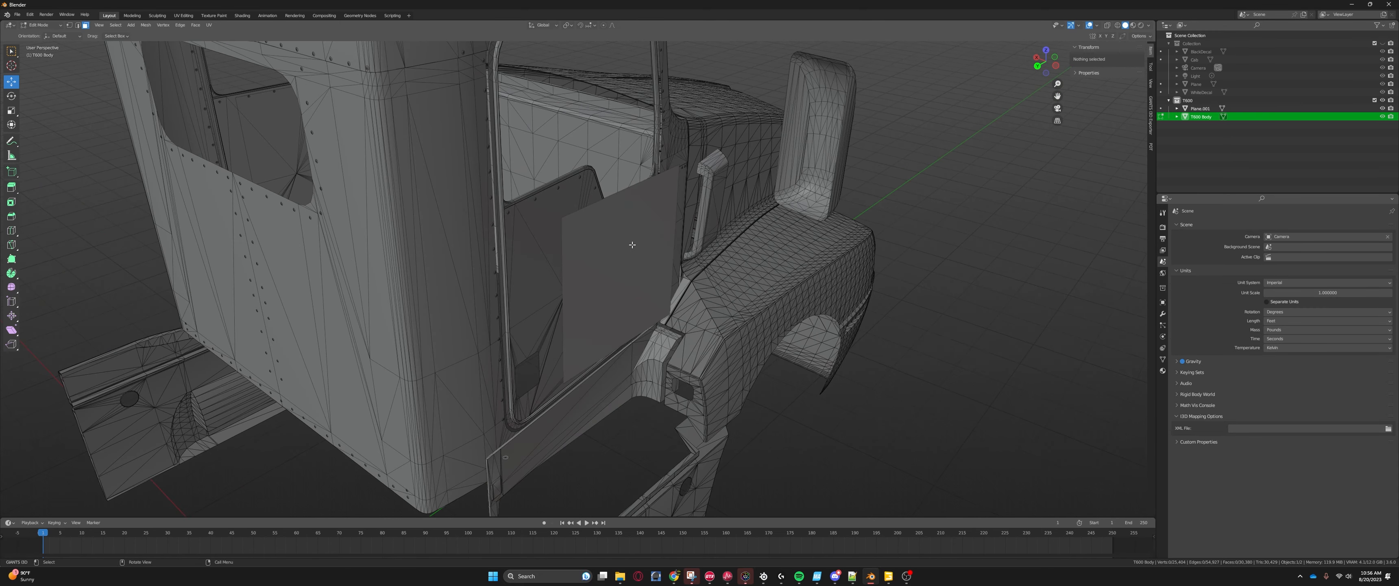
# Step: Add the plane outside the door to the selection as the cutter while the T600 Body stays in edit mode
pyautogui.moveTo(652, 240)
pyautogui.mouseDown(button='middle')
pyautogui.moveTo(701, 231)
pyautogui.moveTo(659, 237)
pyautogui.mouseUp(button='middle')
pyautogui.keyDown('ctrl'); pyautogui.click(638, 233); pyautogui.keyUp('ctrl')
pyautogui.scroll(4, 635, 225)
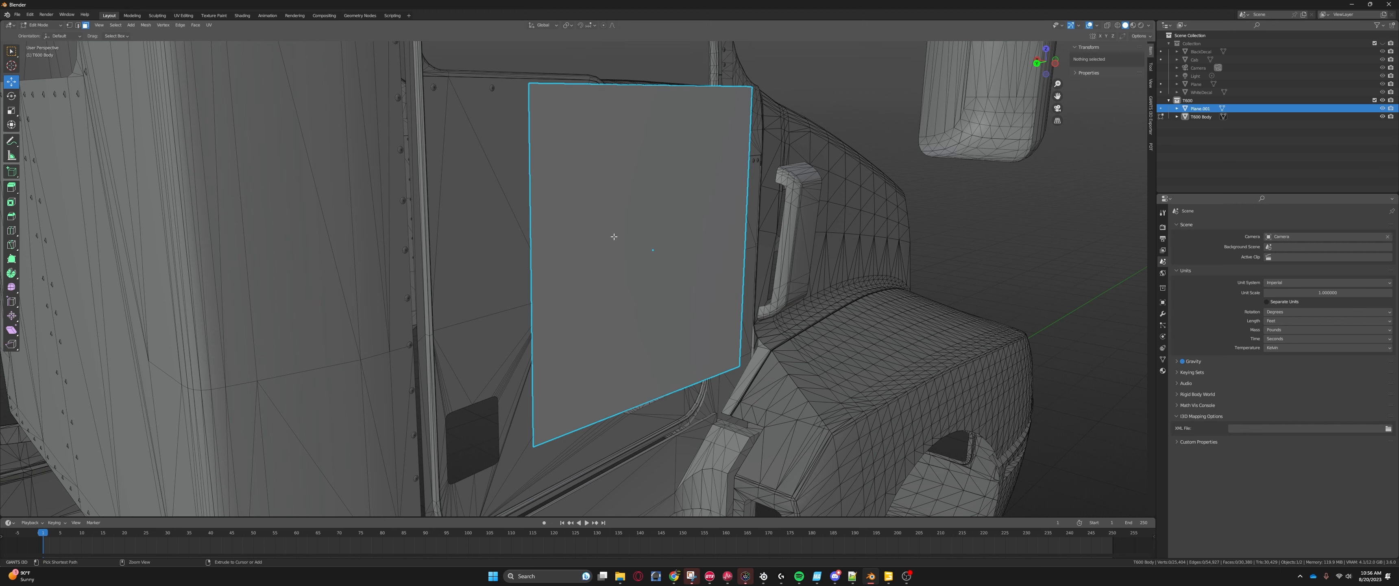
pyautogui.moveTo(670, 276); pyautogui.dragTo(679, 173, button='middle')
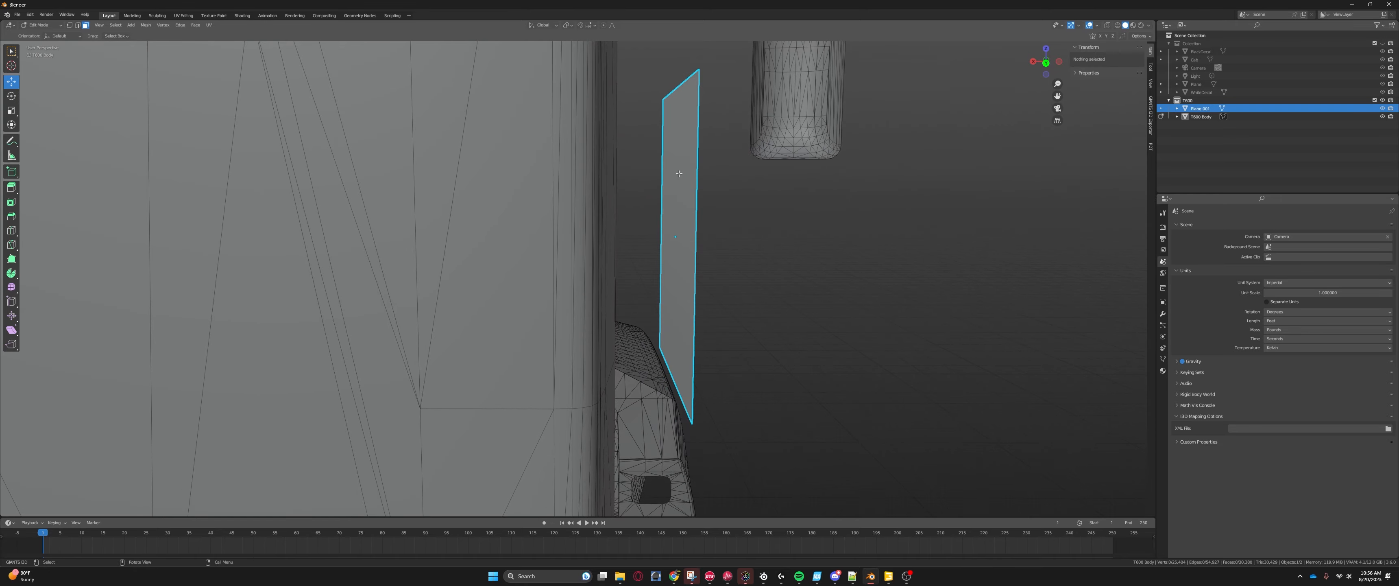
pyautogui.moveTo(697, 257); pyautogui.dragTo(657, 245, button='middle')
pyautogui.scroll(-4, 658, 269)
pyautogui.scroll(4, 528, 257)
pyautogui.scroll(-4, 690, 221)
pyautogui.scroll(2, 657, 245)
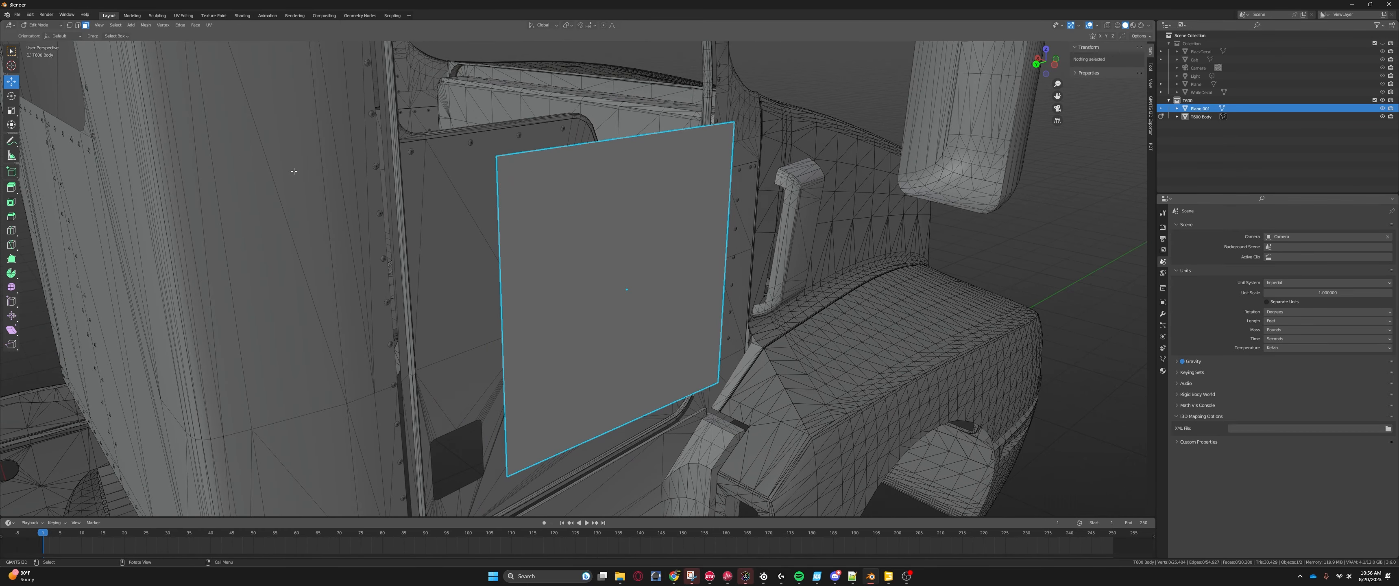
pyautogui.moveTo(796, 217); pyautogui.dragTo(752, 222, button='middle')
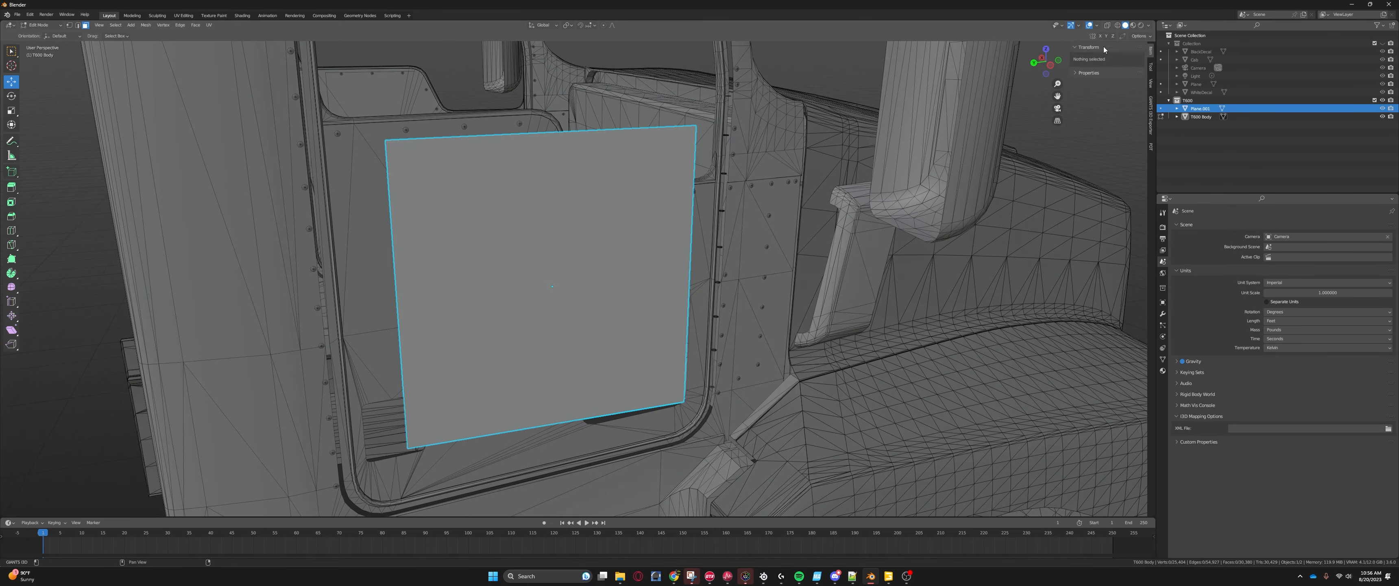
# Step: From left orthographic view, knife-project the plane's outline onto the door and inspect the resulting cut behind the plane
pyautogui.click(1050, 67)
pyautogui.keyDown('shift'); pyautogui.moveTo(583, 250); pyautogui.dragTo(670, 295, button='middle'); pyautogui.keyUp('shift')
pyautogui.scroll(4, 670, 295)
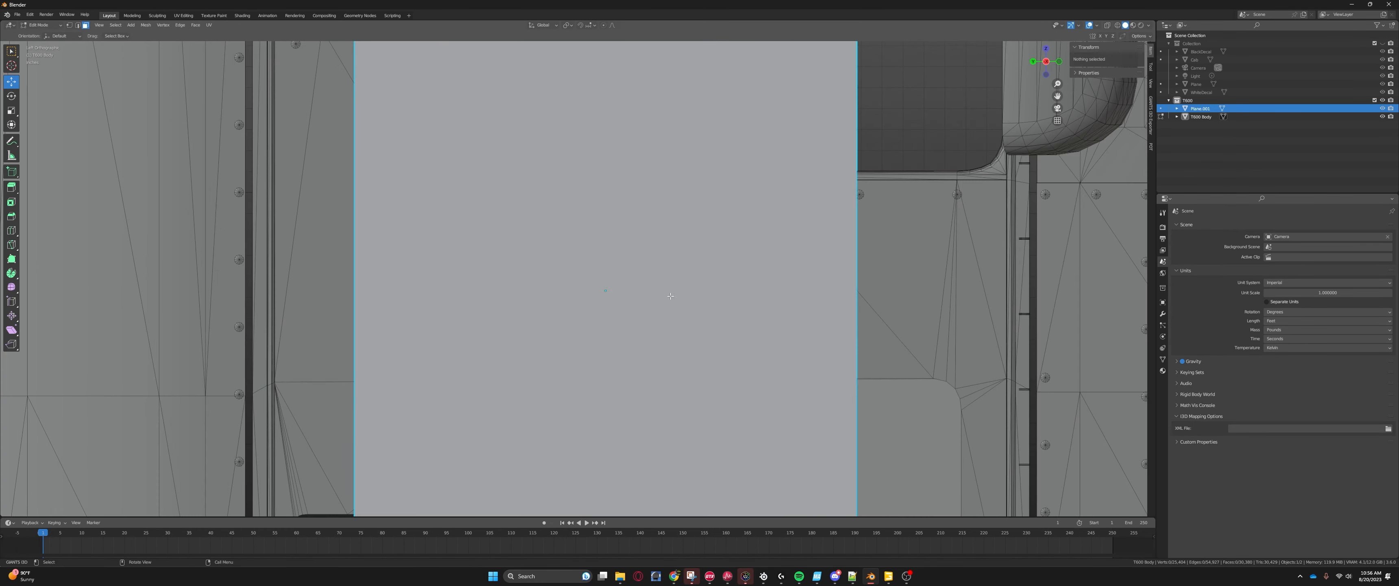
pyautogui.scroll(-2, 693, 291)
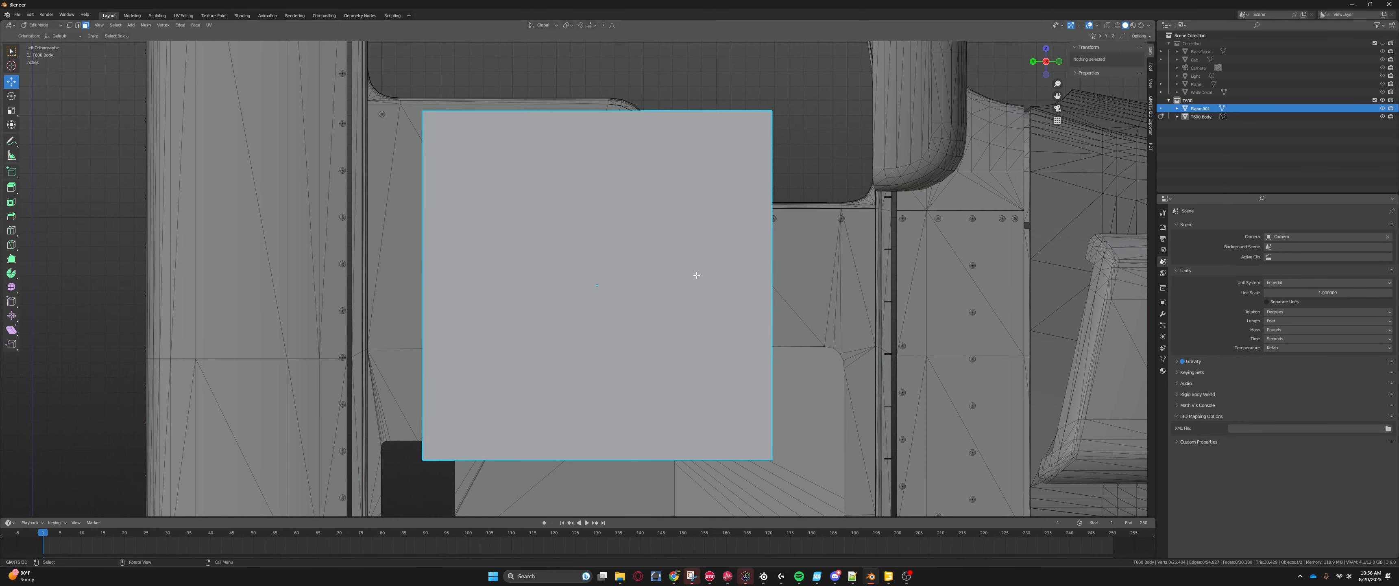
pyautogui.keyDown('shift'); pyautogui.moveTo(696, 275); pyautogui.dragTo(680, 268, button='middle'); pyautogui.keyUp('shift')
pyautogui.click(146, 26)
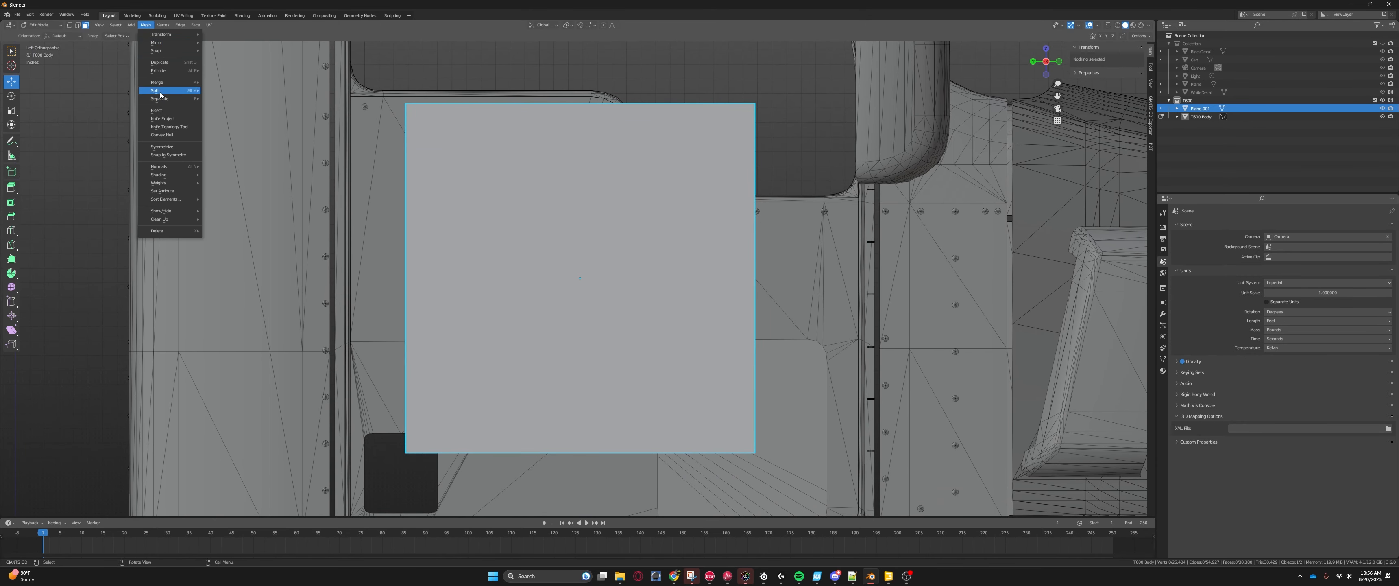
pyautogui.click(174, 119)
pyautogui.moveTo(614, 224); pyautogui.dragTo(630, 134, button='middle')
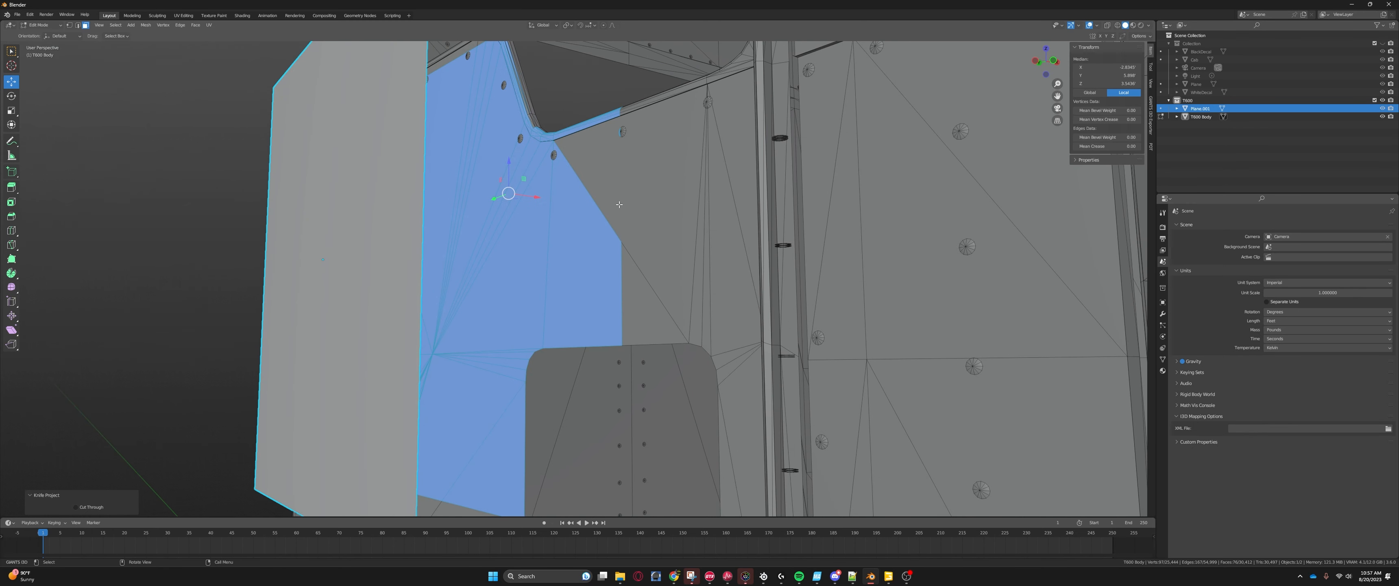
pyautogui.scroll(-2, 619, 204)
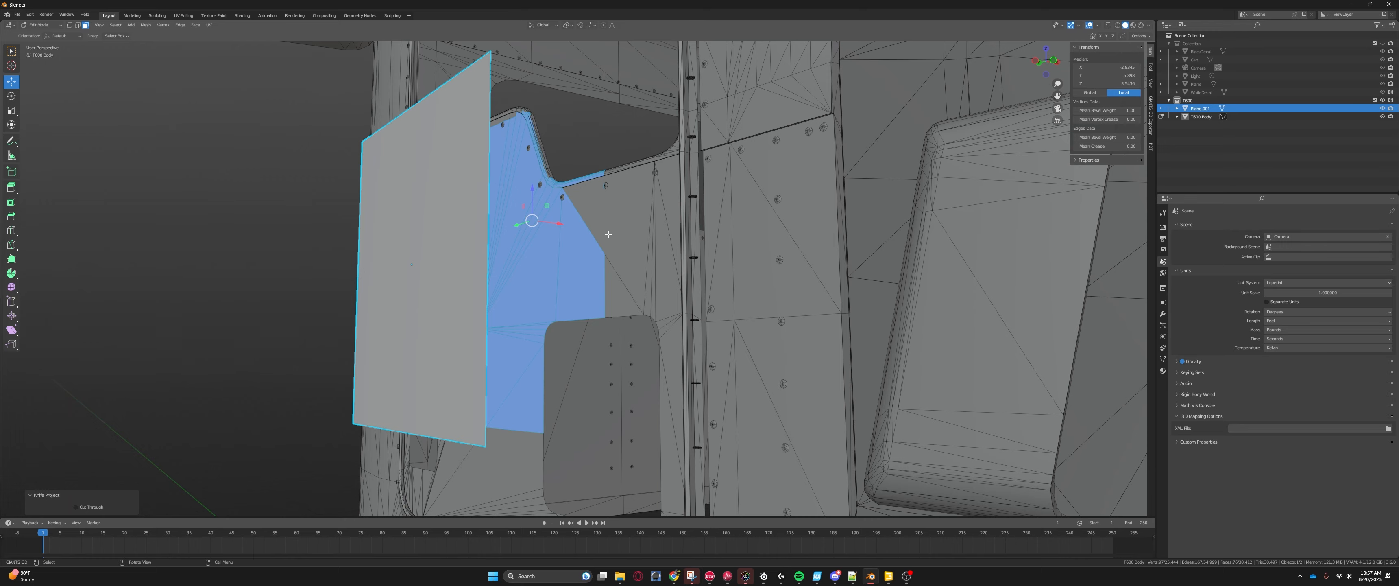
pyautogui.moveTo(608, 234); pyautogui.dragTo(650, 257, button='middle')
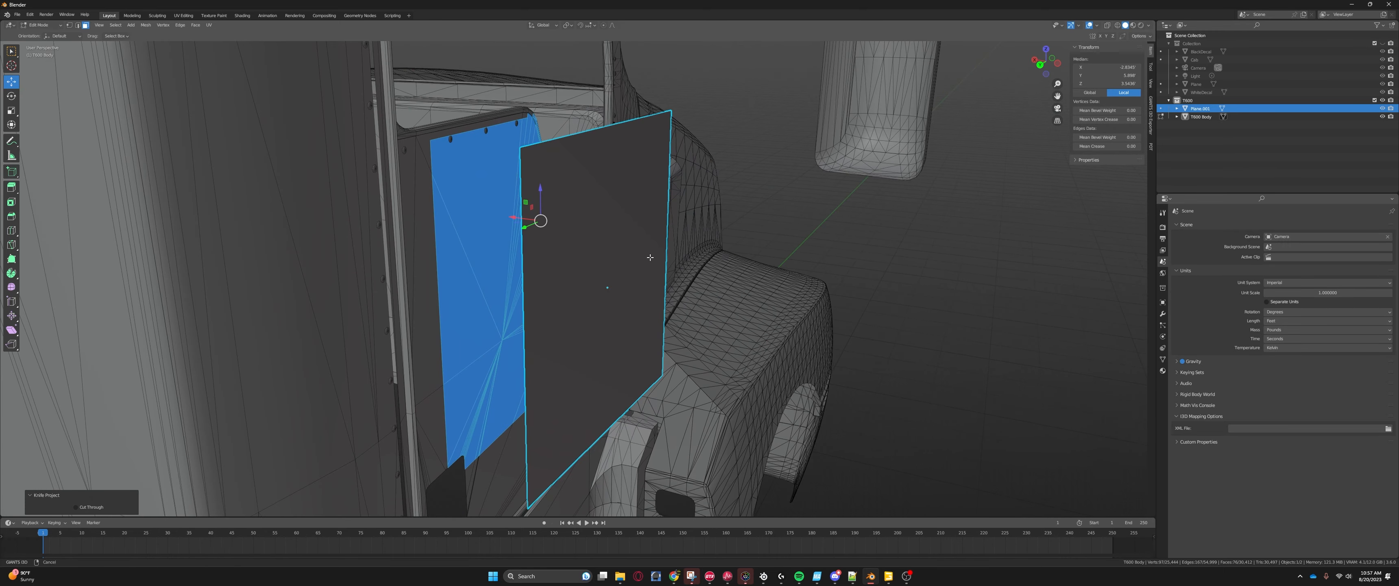
# Step: Hide the cutter plane and select the uncut triangular door face below the window
pyautogui.click(1382, 108)
pyautogui.scroll(3, 664, 165)
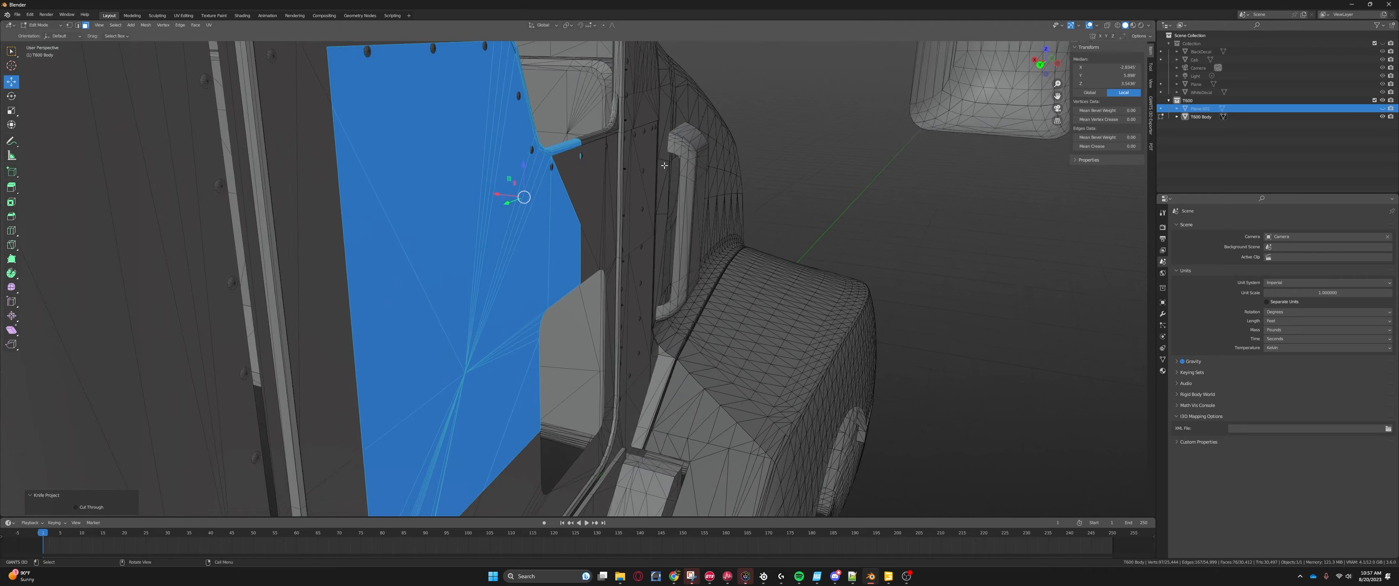
pyautogui.moveTo(664, 165); pyautogui.dragTo(603, 183, button='middle')
pyautogui.click(618, 227)
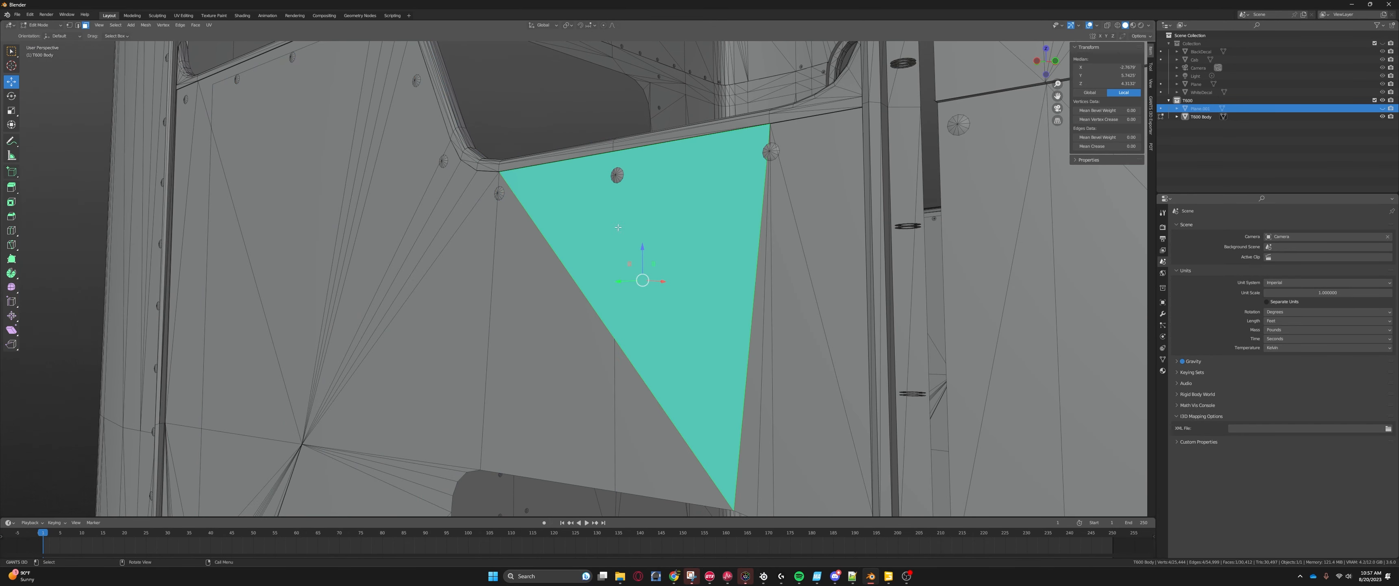
# Step: With the Knife tool, try to cut the triangular face vertically from the projected cut's end vertex up to the window's lower edge
pyautogui.click(69, 25)
pyautogui.click(618, 159)
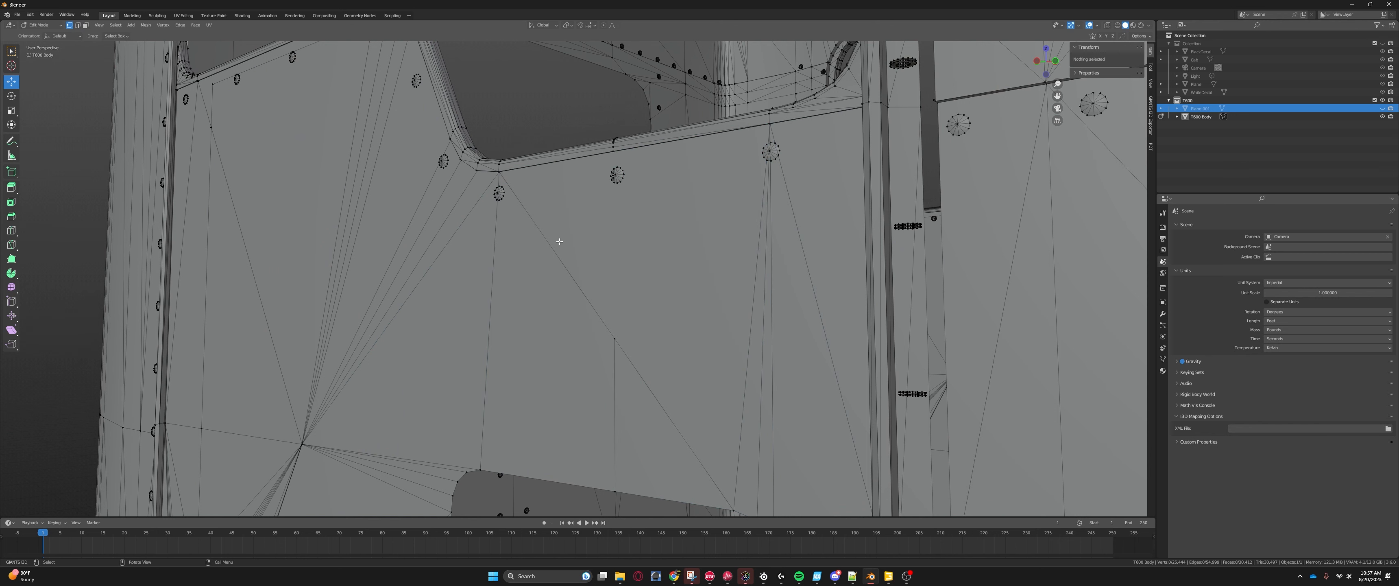
pyautogui.click(11, 244)
pyautogui.moveTo(830, 193); pyautogui.dragTo(861, 191, button='middle')
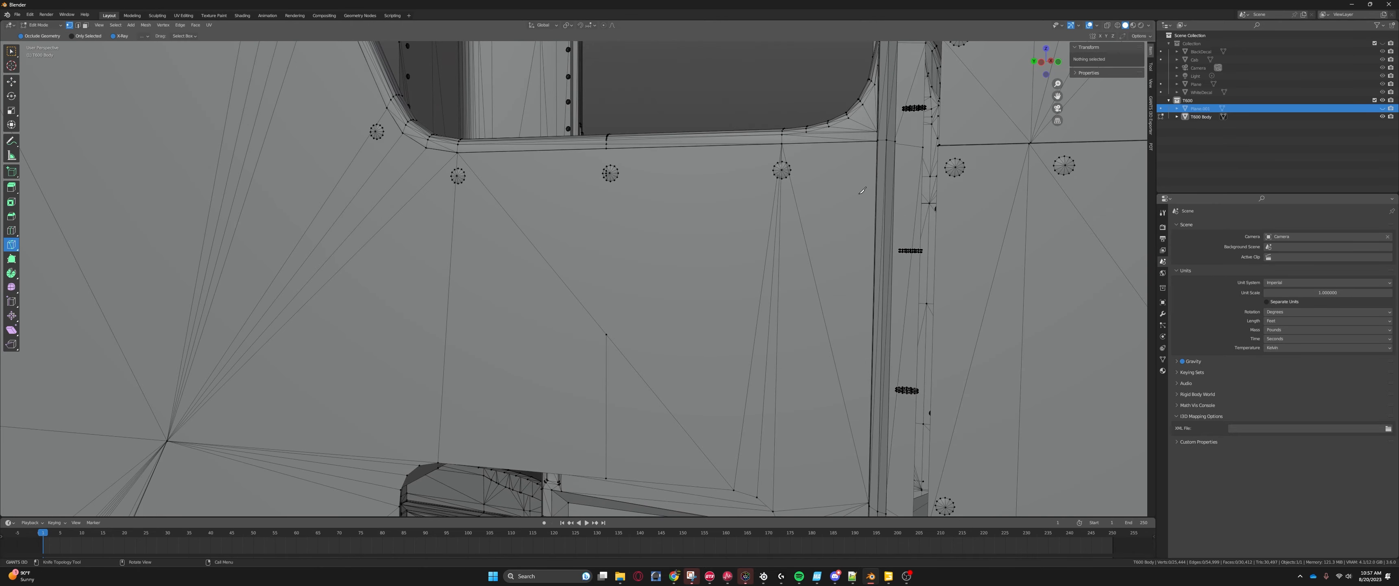
pyautogui.click(1040, 61)
pyautogui.scroll(5, 609, 294)
pyautogui.keyDown('shift'); pyautogui.moveTo(622, 329); pyautogui.dragTo(597, 300, button='middle'); pyautogui.keyUp('shift')
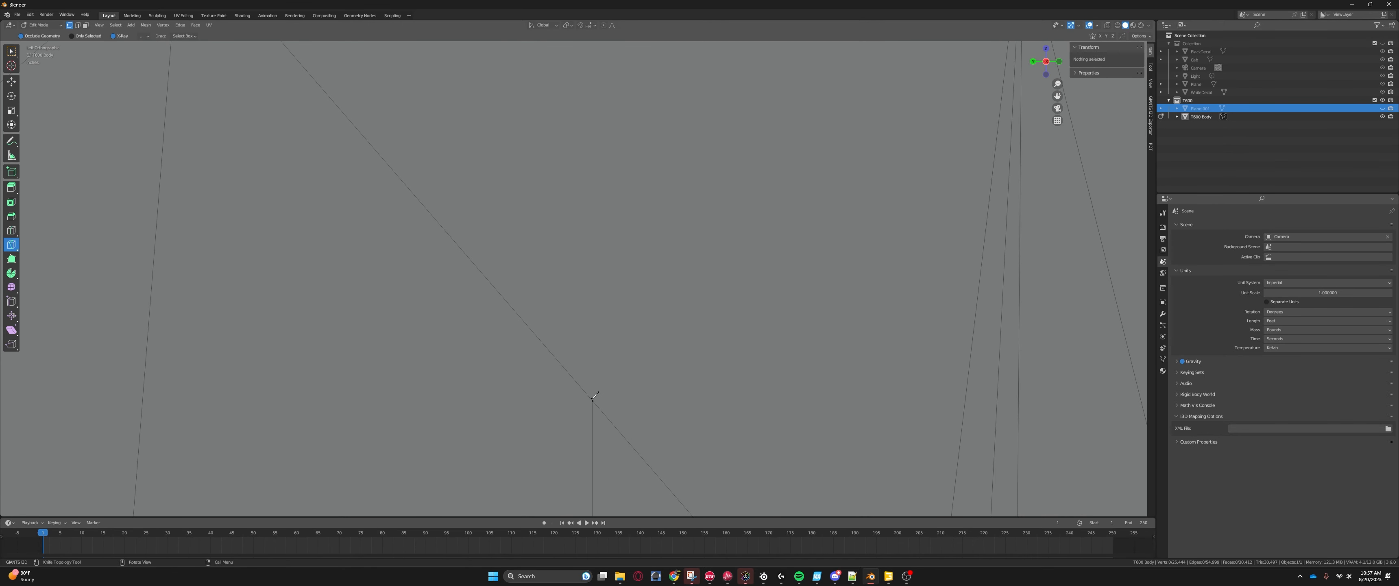
pyautogui.click(593, 400)
pyautogui.keyDown('shift'); pyautogui.moveTo(584, 185); pyautogui.dragTo(573, 378, button='middle'); pyautogui.keyUp('shift')
pyautogui.keyDown('shift'); pyautogui.moveTo(574, 140); pyautogui.dragTo(568, 222, button='middle'); pyautogui.keyUp('shift')
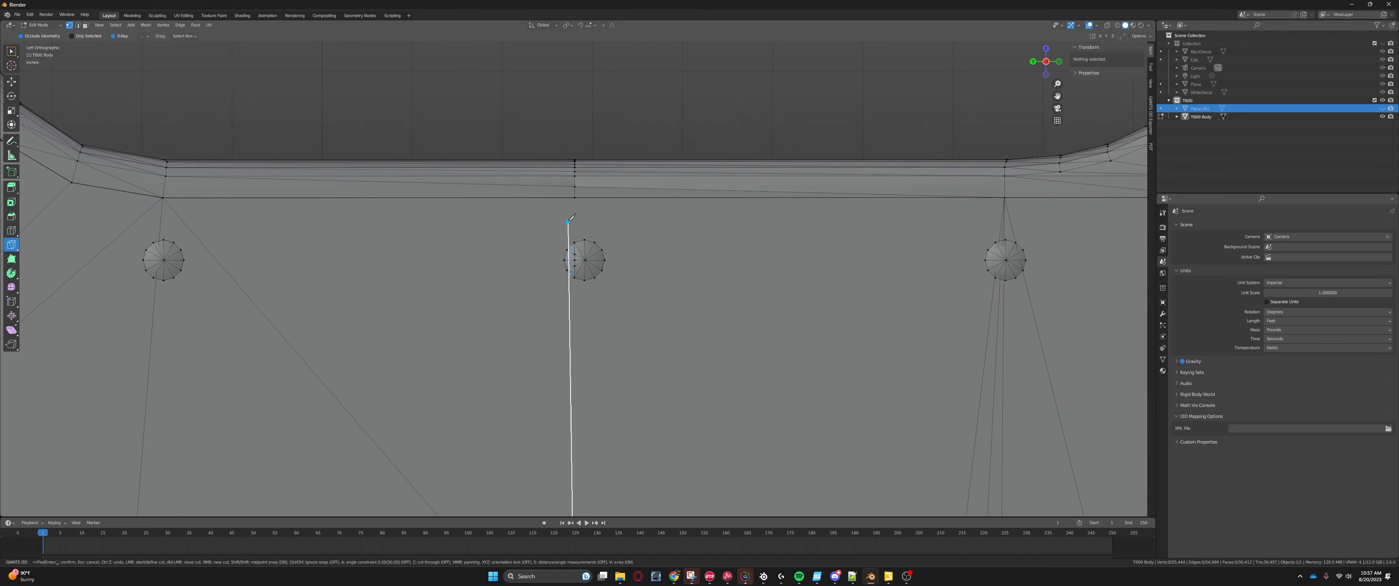
pyautogui.click(575, 196)
pyautogui.press('Return')
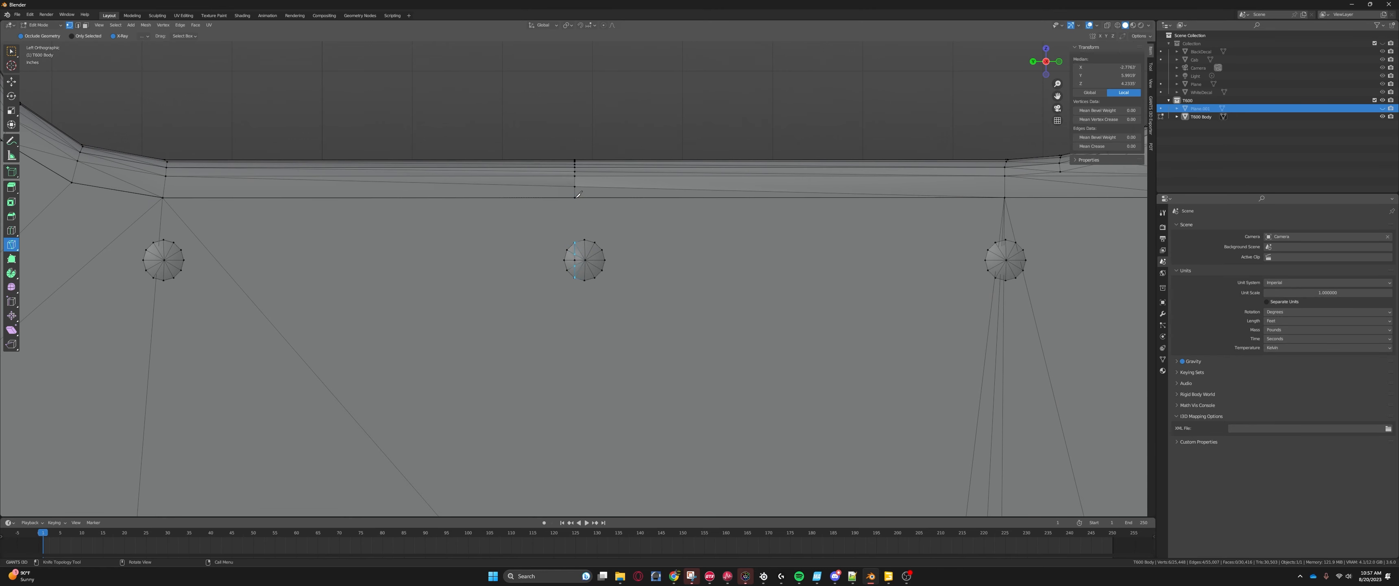
pyautogui.click(575, 197)
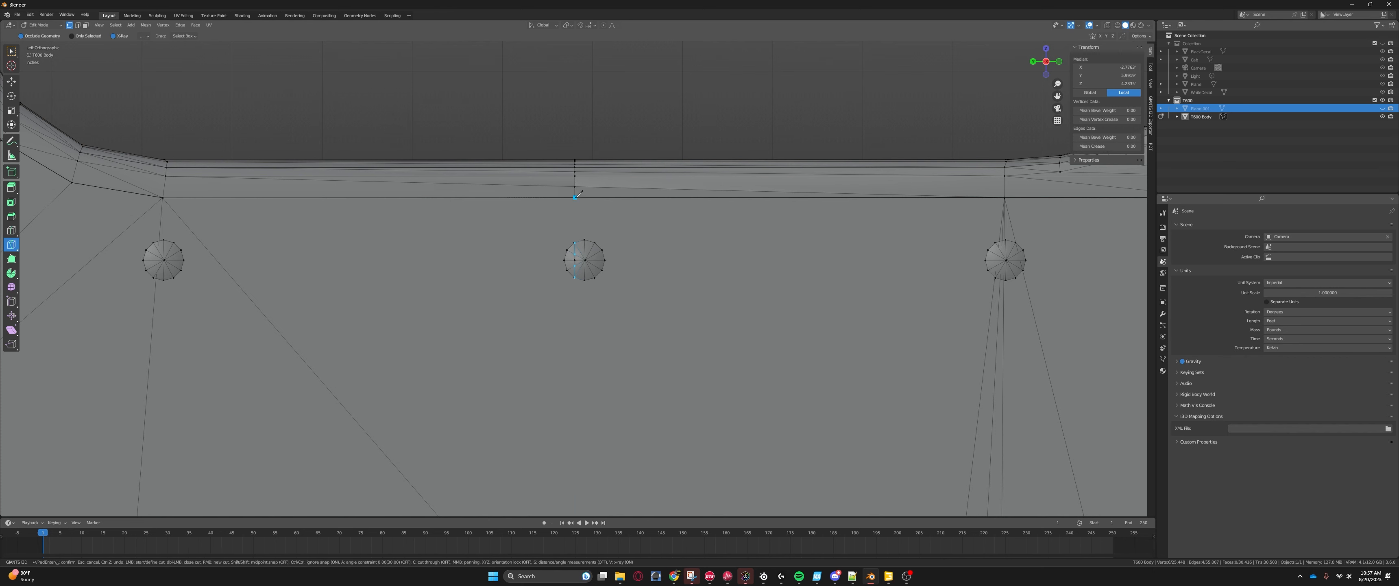
pyautogui.scroll(-5, 612, 248)
pyautogui.keyDown('shift'); pyautogui.moveTo(625, 330); pyautogui.dragTo(595, 236, button='middle'); pyautogui.keyUp('shift')
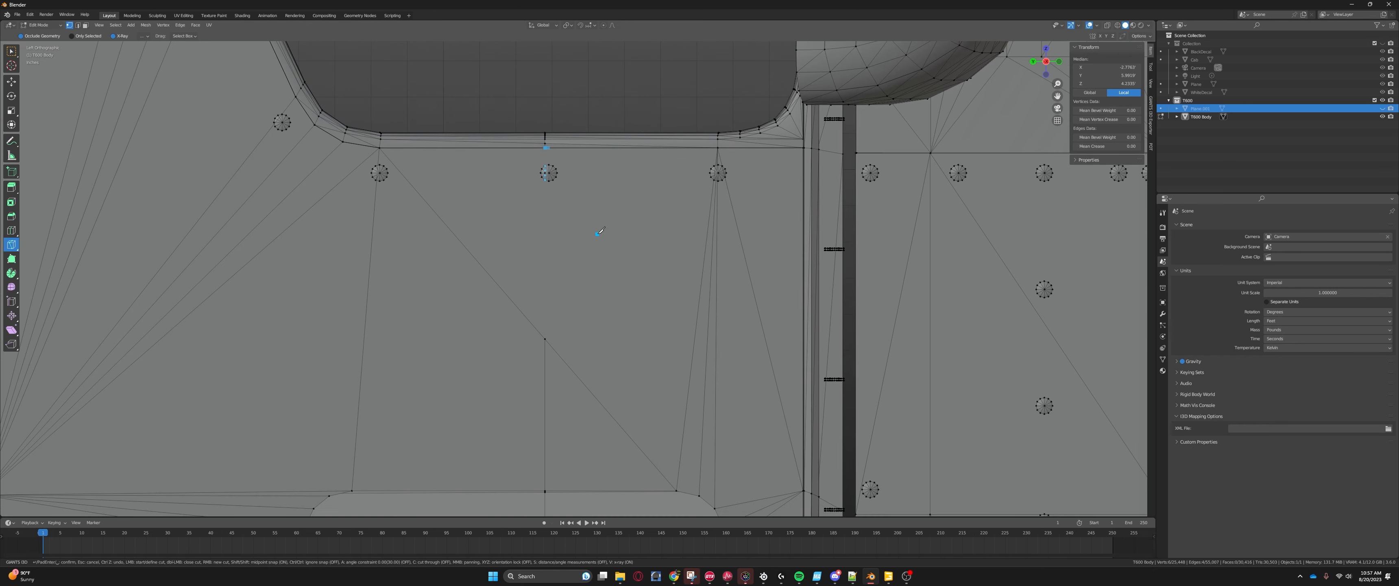
pyautogui.click(544, 335)
pyautogui.scroll(4, 535, 163)
pyautogui.keyDown('shift'); pyautogui.moveTo(538, 173); pyautogui.dragTo(550, 241, button='middle'); pyautogui.keyUp('shift')
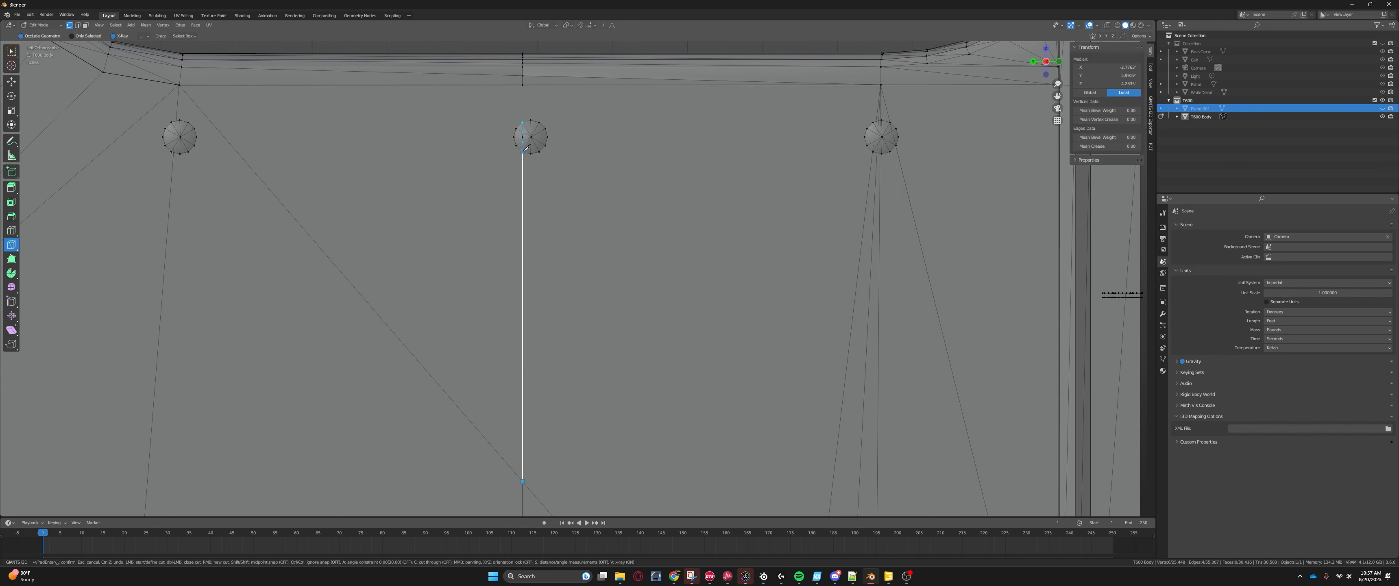
pyautogui.click(525, 150)
pyautogui.scroll(-2, 565, 391)
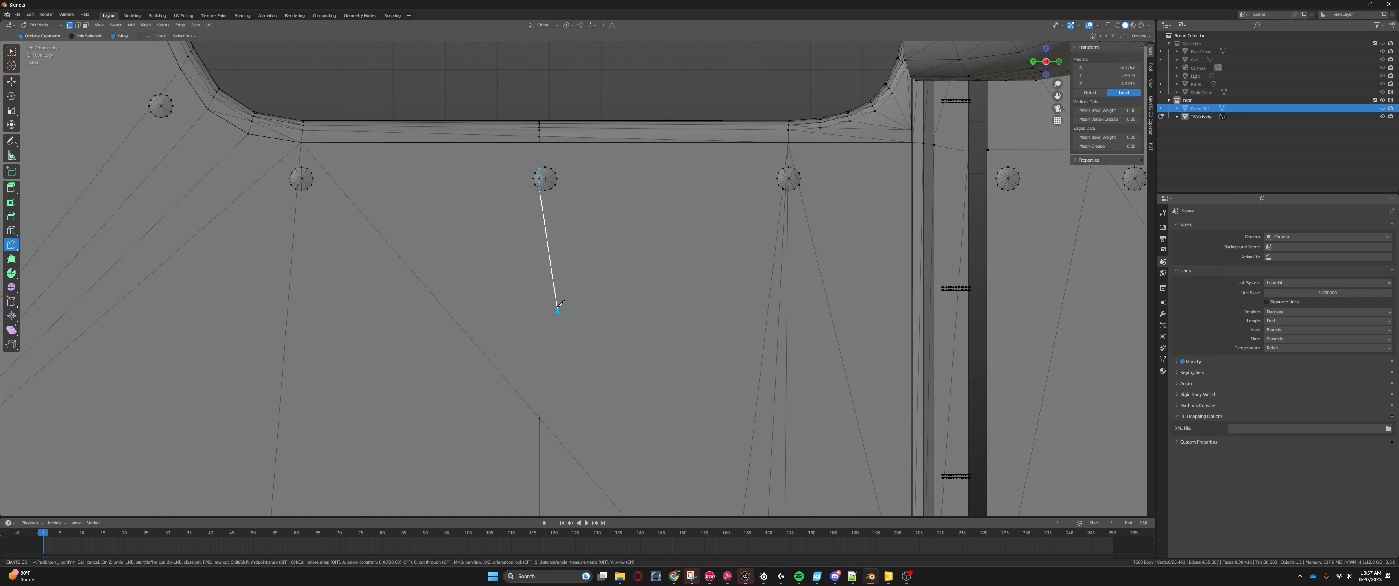
pyautogui.press('Escape')
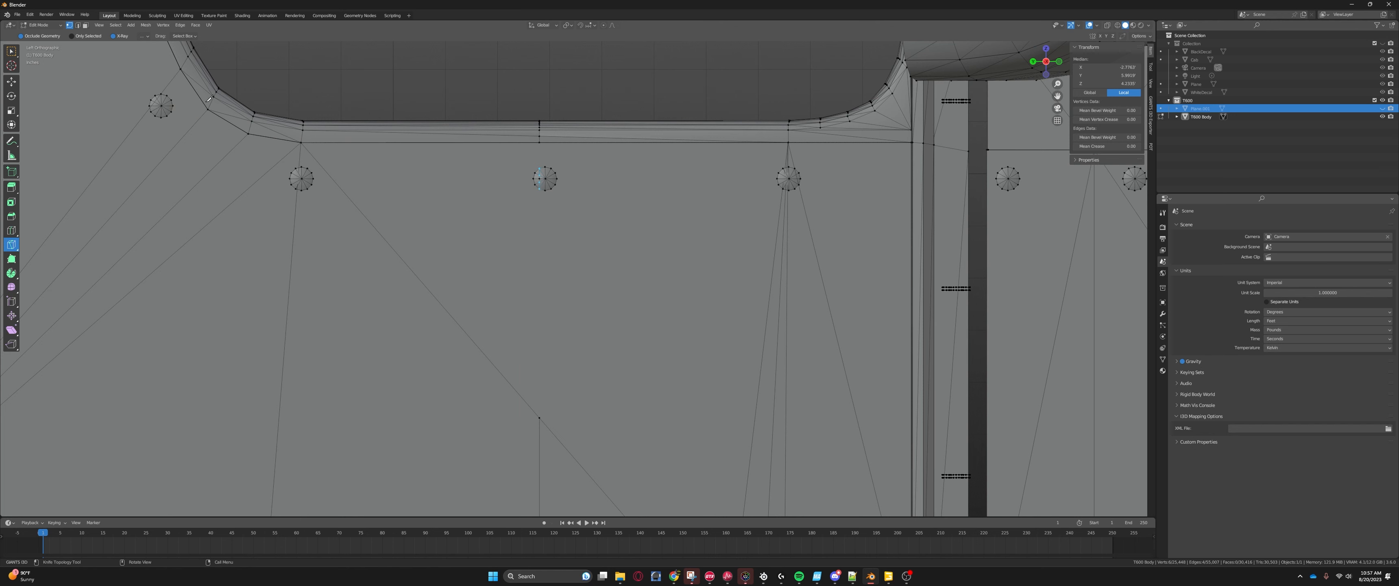
# Step: Select the large triangular door face below the window and delete it
pyautogui.click(7, 84)
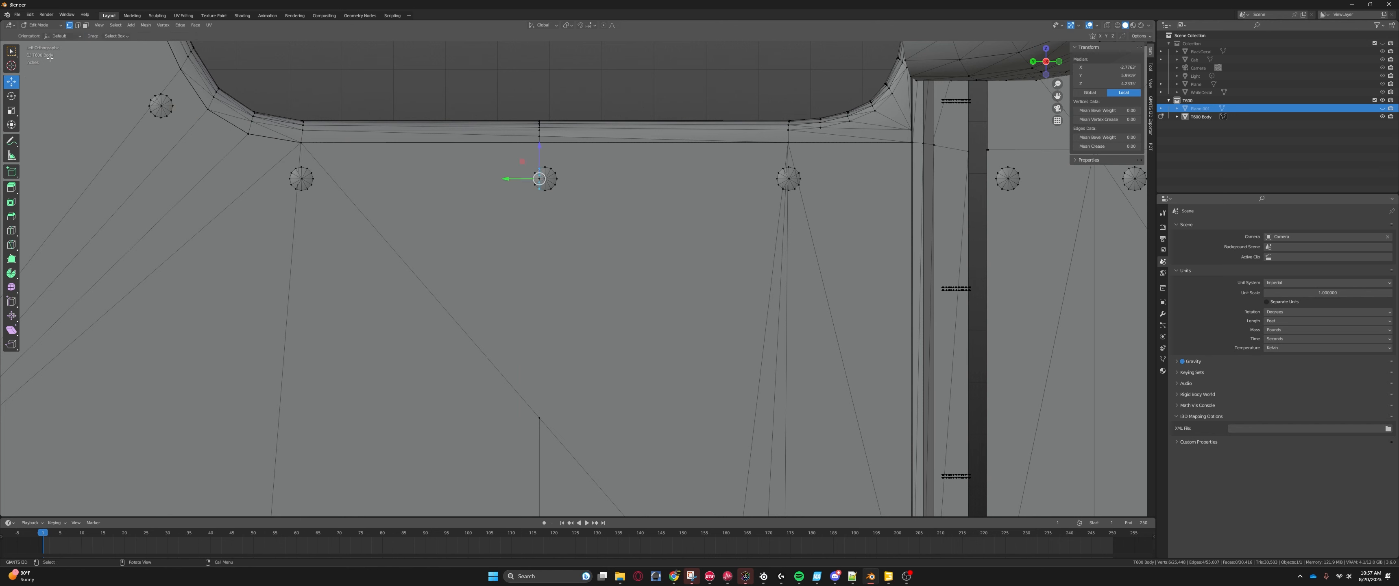
pyautogui.click(86, 28)
pyautogui.click(582, 305)
pyautogui.moveTo(581, 306); pyautogui.dragTo(627, 323, button='middle')
pyautogui.press('x')
pyautogui.click(622, 329)
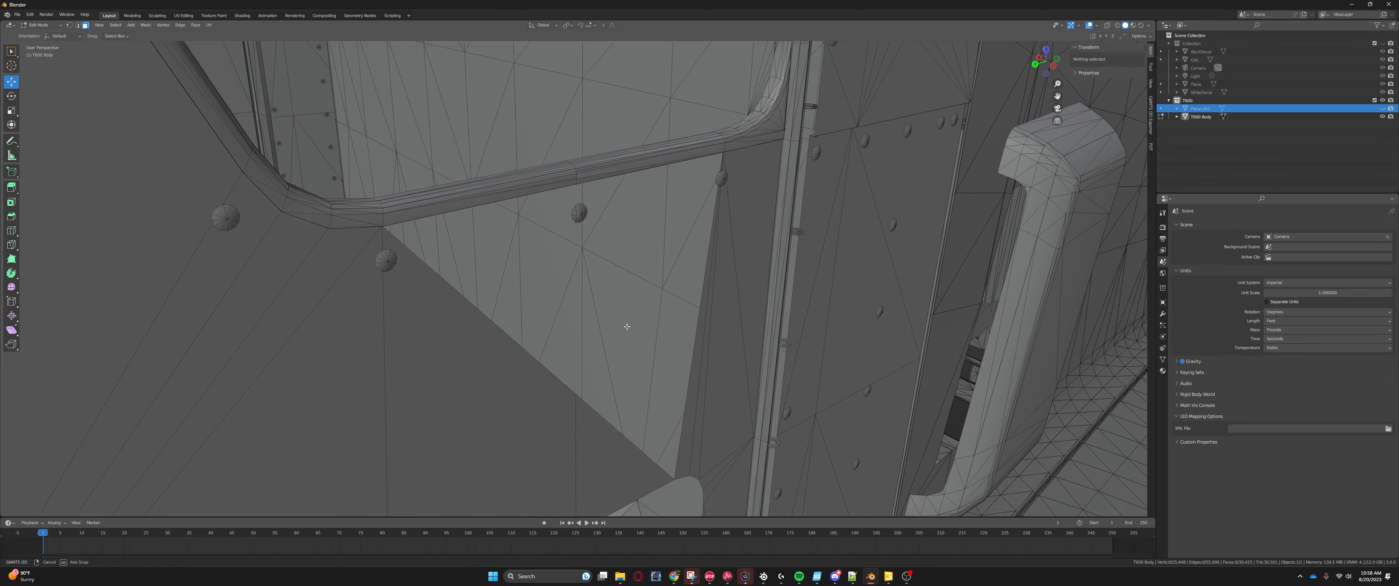
# Step: Connect the vertex on the window's lower edge to the projected cut's end vertex with a new edge
pyautogui.click(70, 26)
pyautogui.moveTo(529, 124); pyautogui.dragTo(481, 156, button='middle')
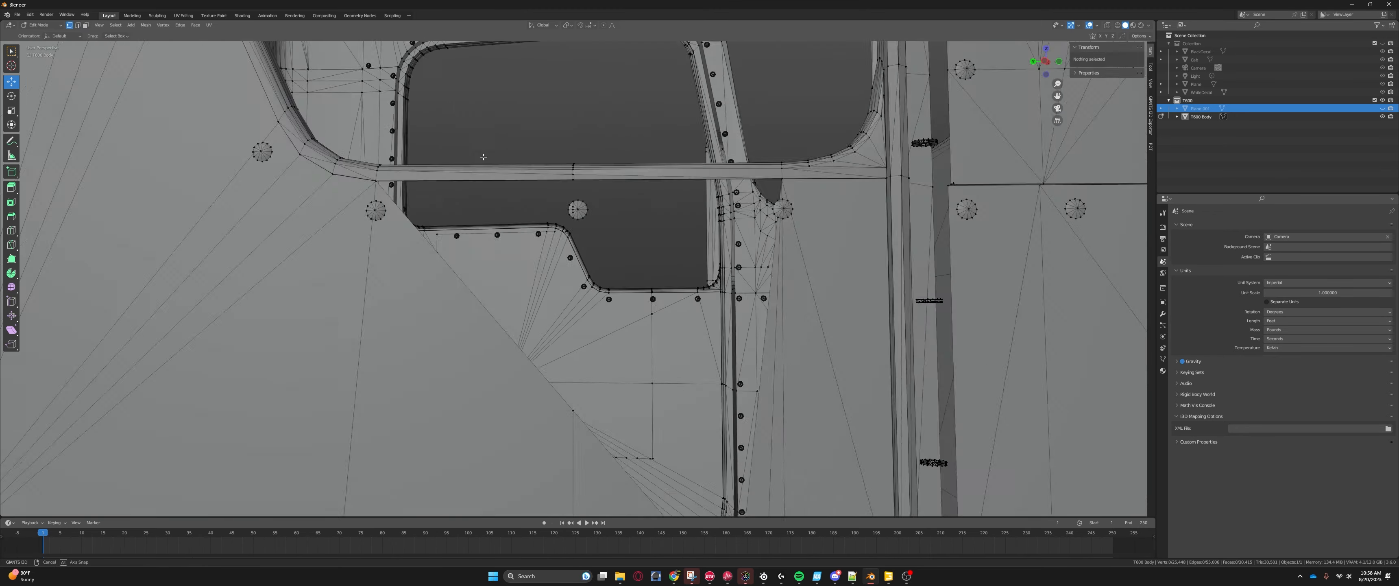
pyautogui.scroll(4, 596, 178)
pyautogui.moveTo(530, 95); pyautogui.dragTo(509, 76, button='middle')
pyautogui.click(576, 73)
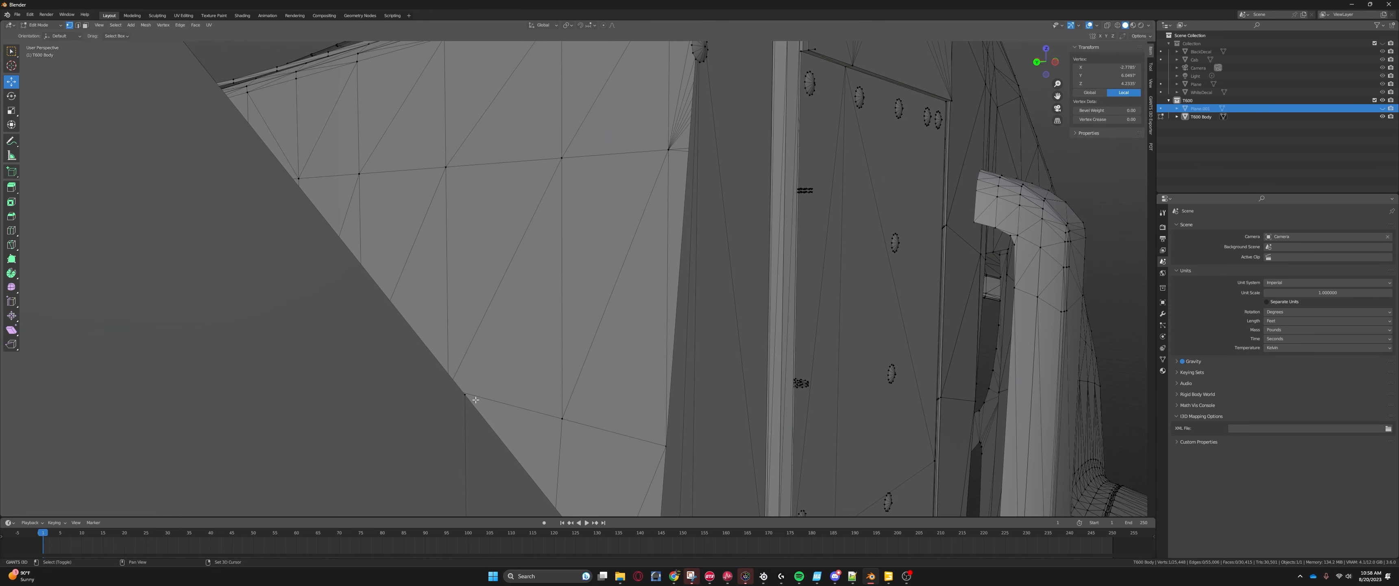
pyautogui.keyDown('shift'); pyautogui.click(466, 392); pyautogui.keyUp('shift')
pyautogui.press('f')
# Step: Examine where the new vertical edge meets the window's lower edge and test-select the nearby vertices
pyautogui.scroll(-3, 472, 338)
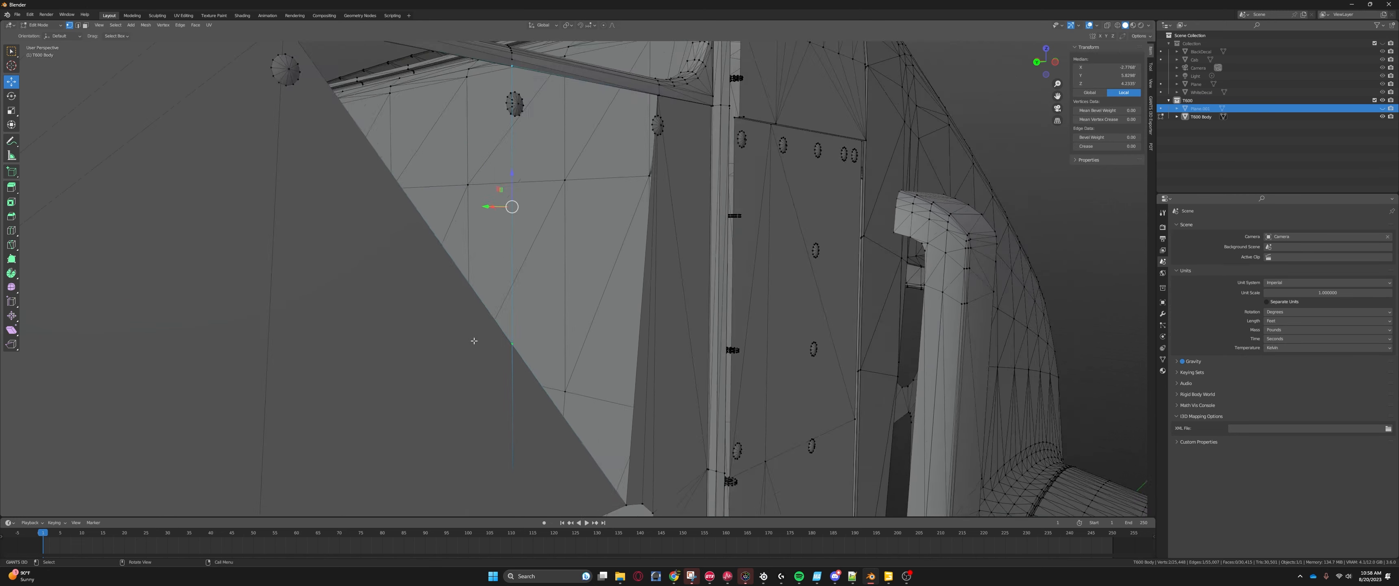
pyautogui.moveTo(472, 339); pyautogui.dragTo(496, 431, button='middle')
pyautogui.scroll(3, 555, 270)
pyautogui.moveTo(555, 270); pyautogui.dragTo(668, 174, button='middle')
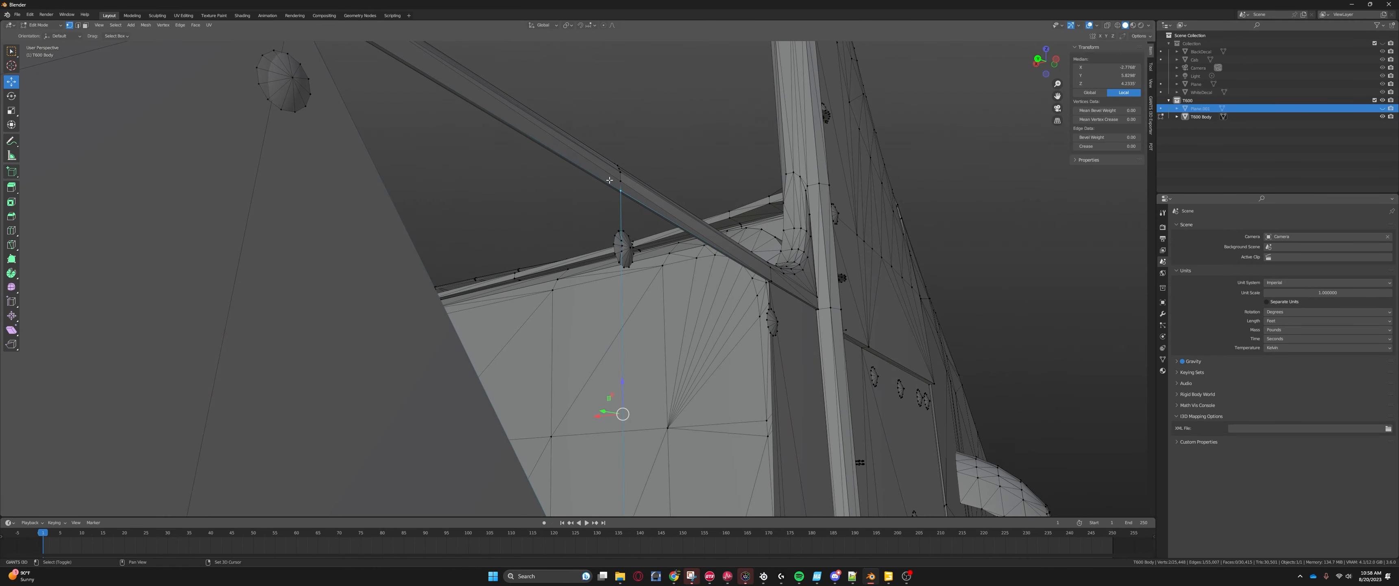
pyautogui.click(600, 179)
pyautogui.click(607, 179)
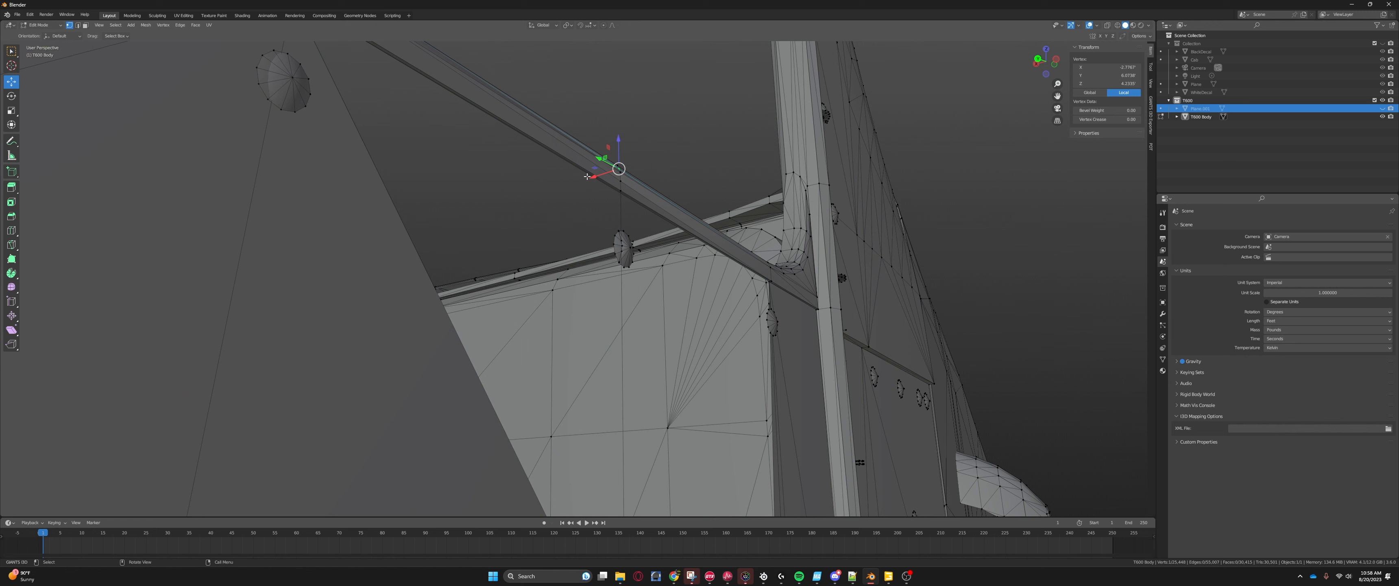
pyautogui.click(541, 150)
pyautogui.scroll(5, 536, 129)
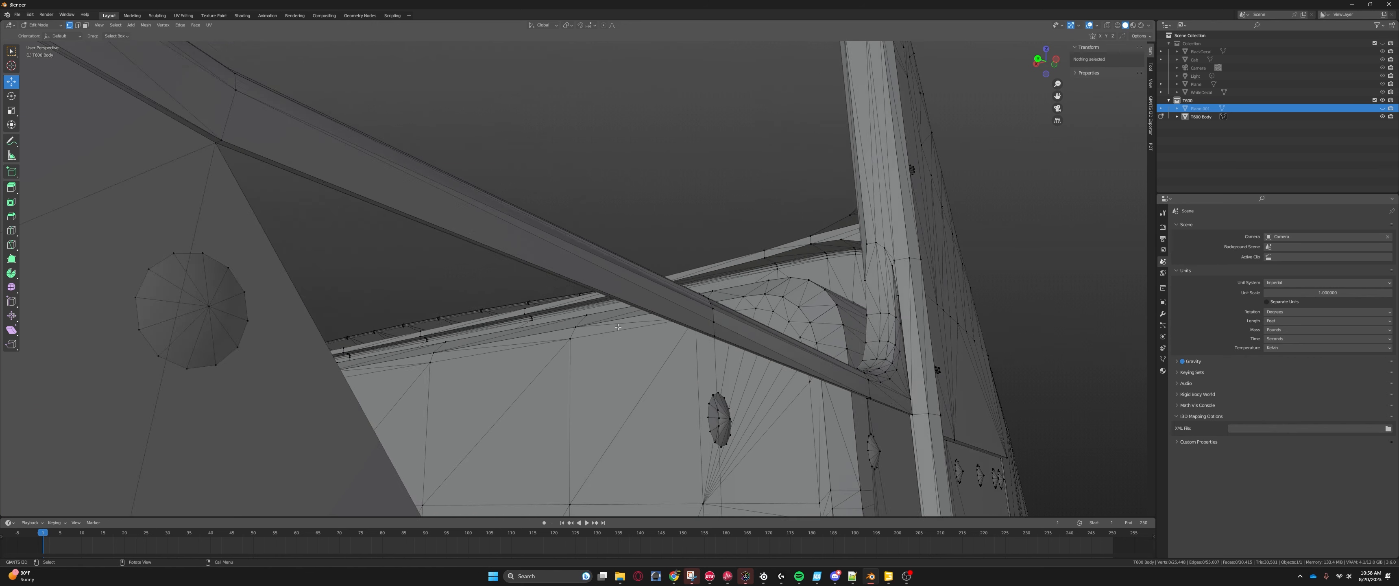
pyautogui.click(595, 302)
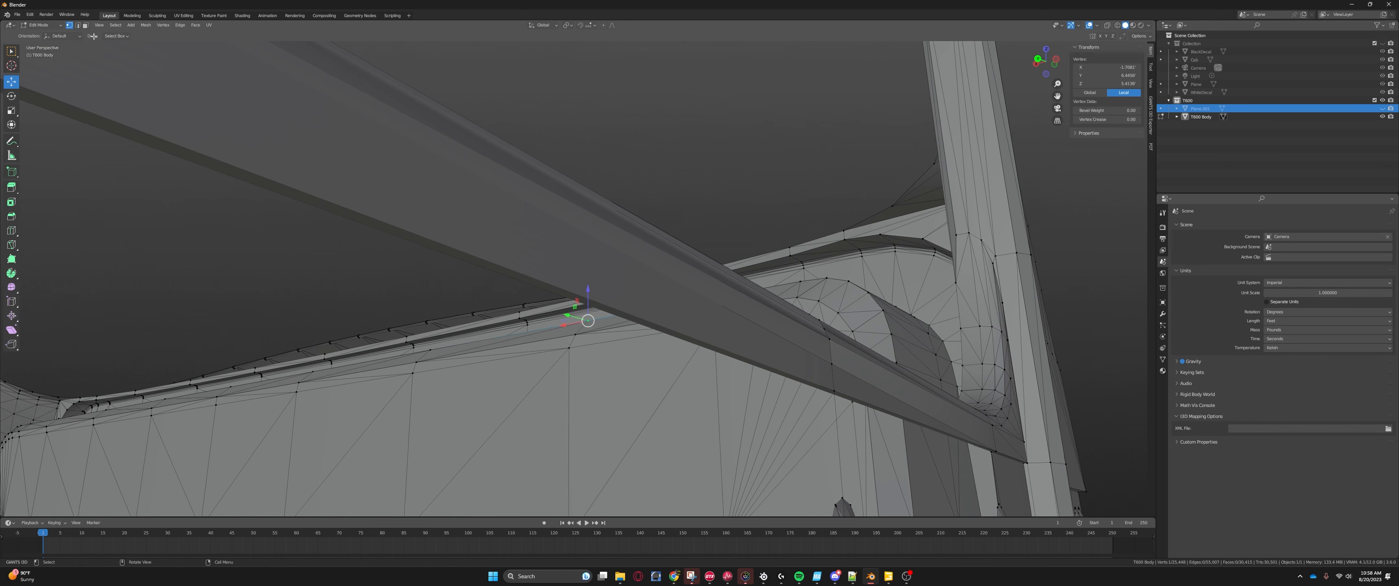
# Step: Try to fill the forward part of the opening from the window-sill edge and the opening's front edge
pyautogui.click(78, 26)
pyautogui.click(662, 321)
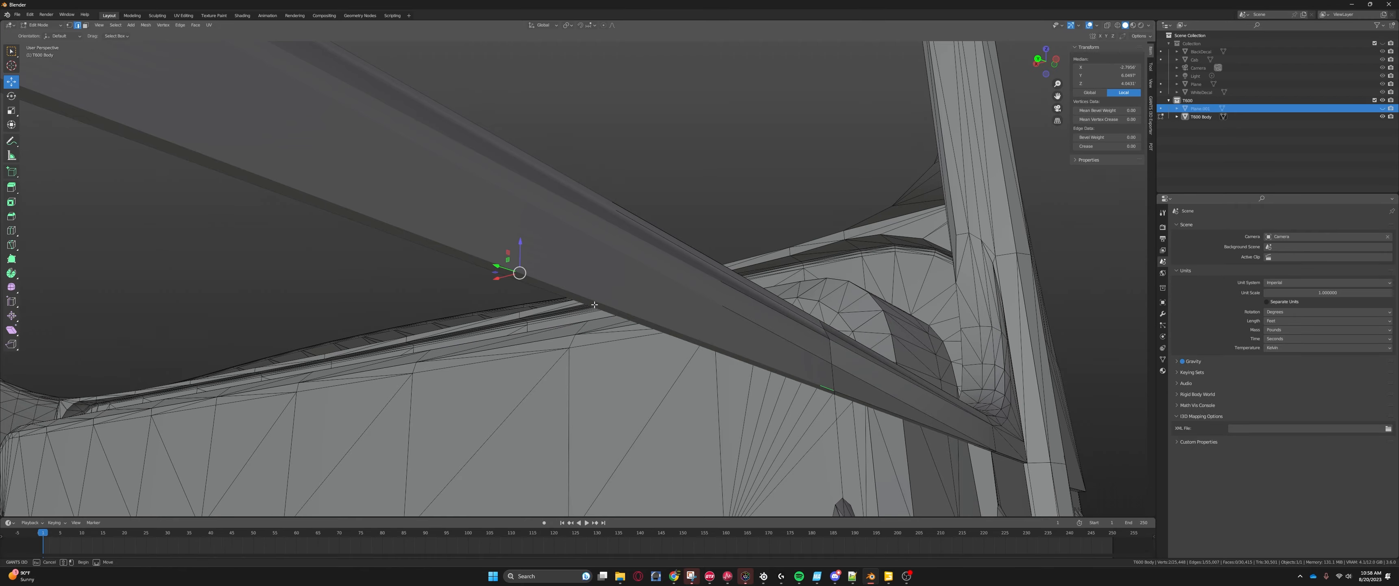
pyautogui.click(509, 275)
pyautogui.moveTo(510, 275); pyautogui.dragTo(635, 321, button='middle')
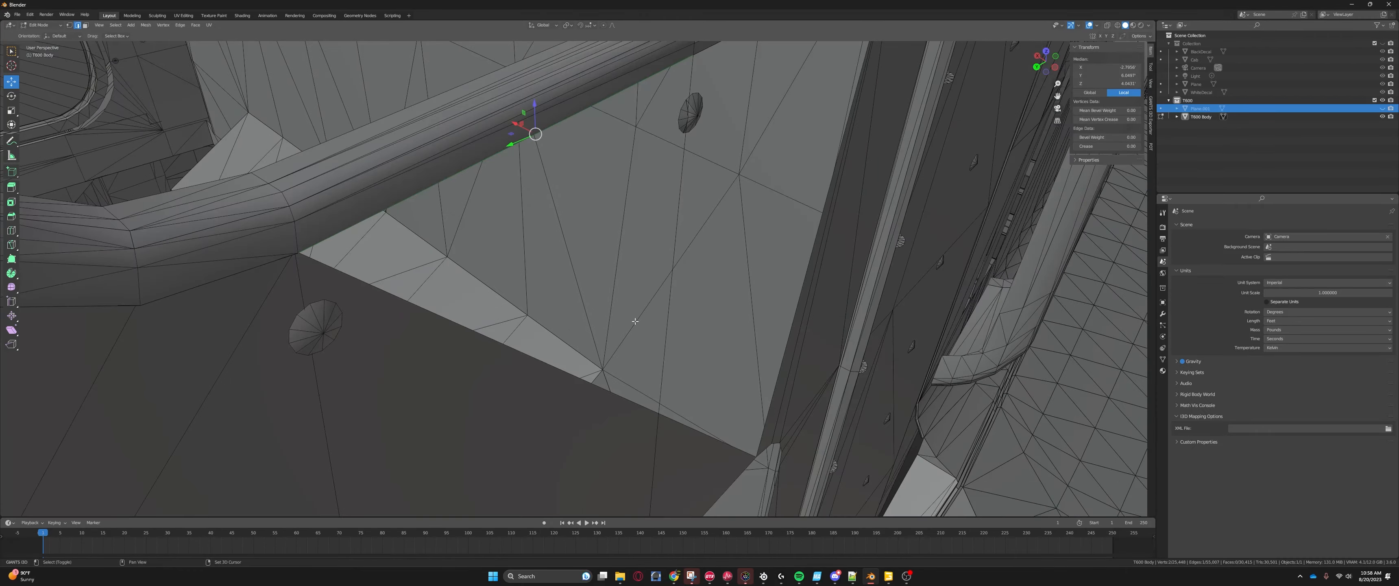
pyautogui.moveTo(603, 390); pyautogui.dragTo(646, 361, button='middle')
pyautogui.keyDown('shift'); pyautogui.click(813, 371); pyautogui.keyUp('shift')
pyautogui.press('f')
pyautogui.moveTo(564, 312); pyautogui.dragTo(656, 312, button='middle')
pyautogui.moveTo(650, 372); pyautogui.dragTo(453, 325, button='middle')
pyautogui.scroll(-4, 548, 396)
pyautogui.scroll(4, 662, 303)
pyautogui.scroll(4, 453, 326)
# Step: Select the new vertical edge with the sill, front and lower diagonal edges of the opening, and fill them with a face
pyautogui.click(363, 316)
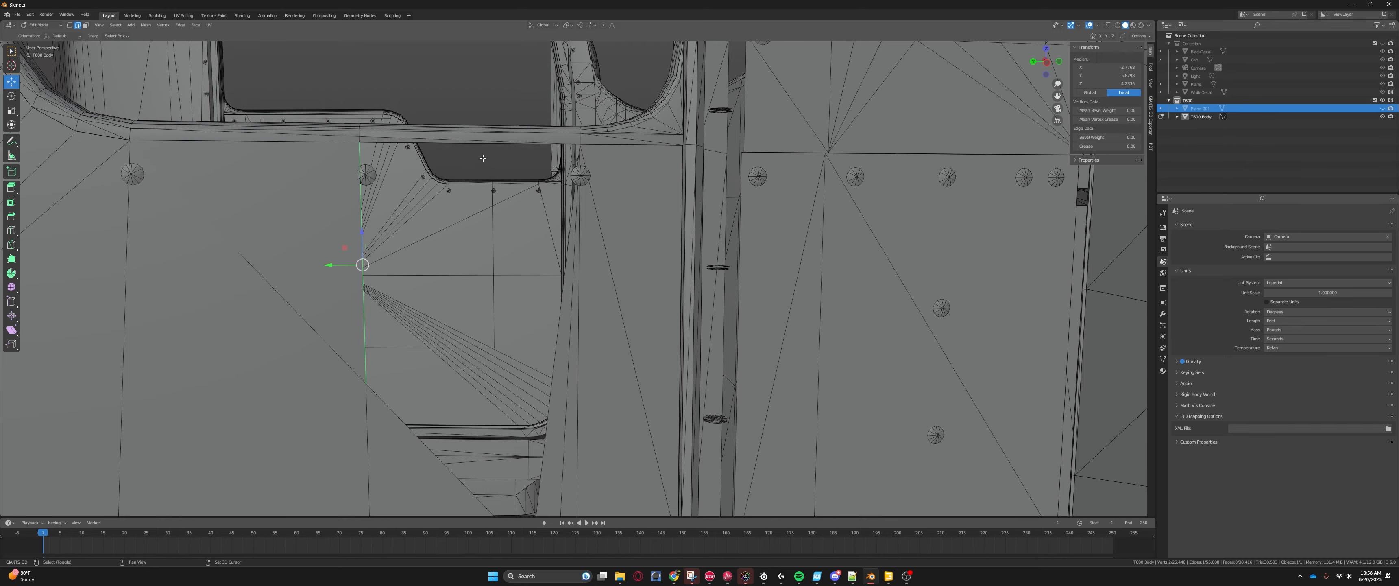
pyautogui.keyDown('shift'); pyautogui.click(491, 142); pyautogui.keyUp('shift')
pyautogui.moveTo(575, 316); pyautogui.dragTo(435, 432, button='middle')
pyautogui.keyDown('shift'); pyautogui.click(570, 384); pyautogui.keyUp('shift')
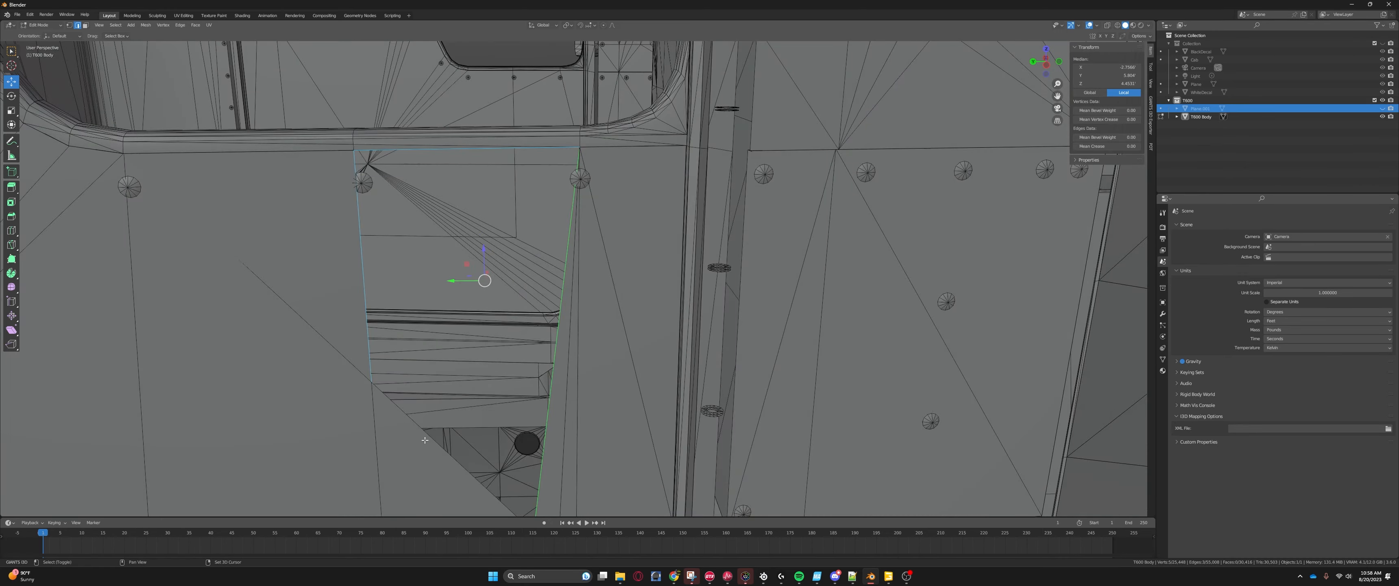
pyautogui.keyDown('shift'); pyautogui.click(431, 433); pyautogui.keyUp('shift')
pyautogui.press('f')
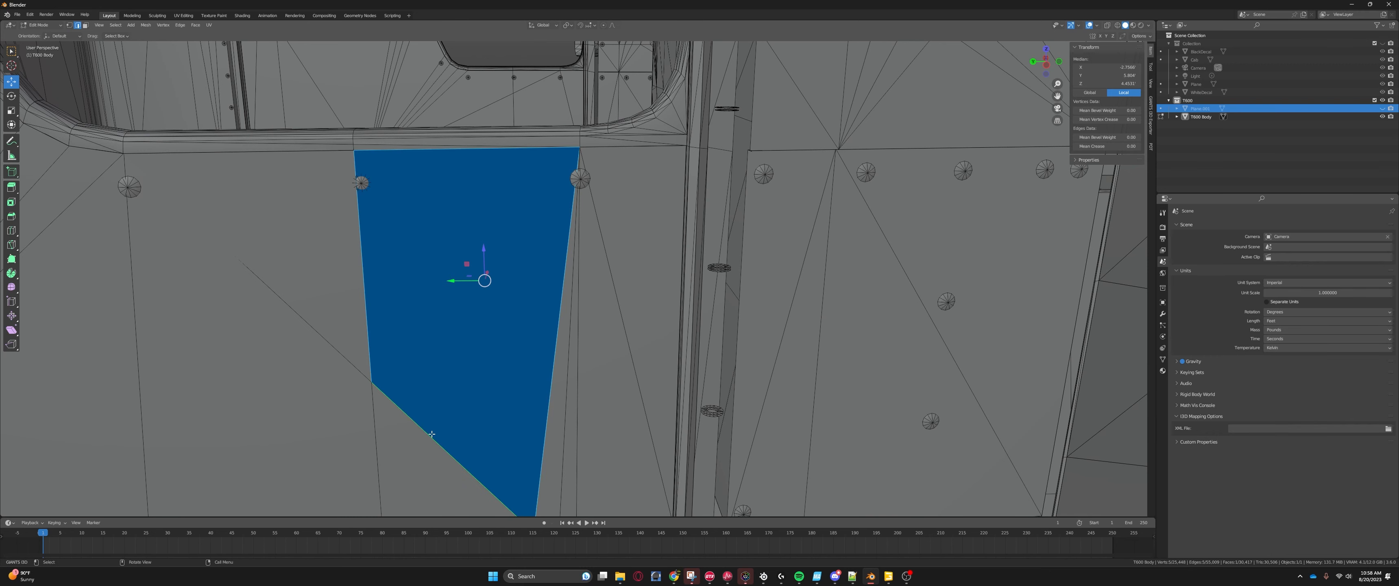
# Step: Add the existing material named Material to the T600 Body and assign it to the newly filled face
pyautogui.scroll(-5, 468, 400)
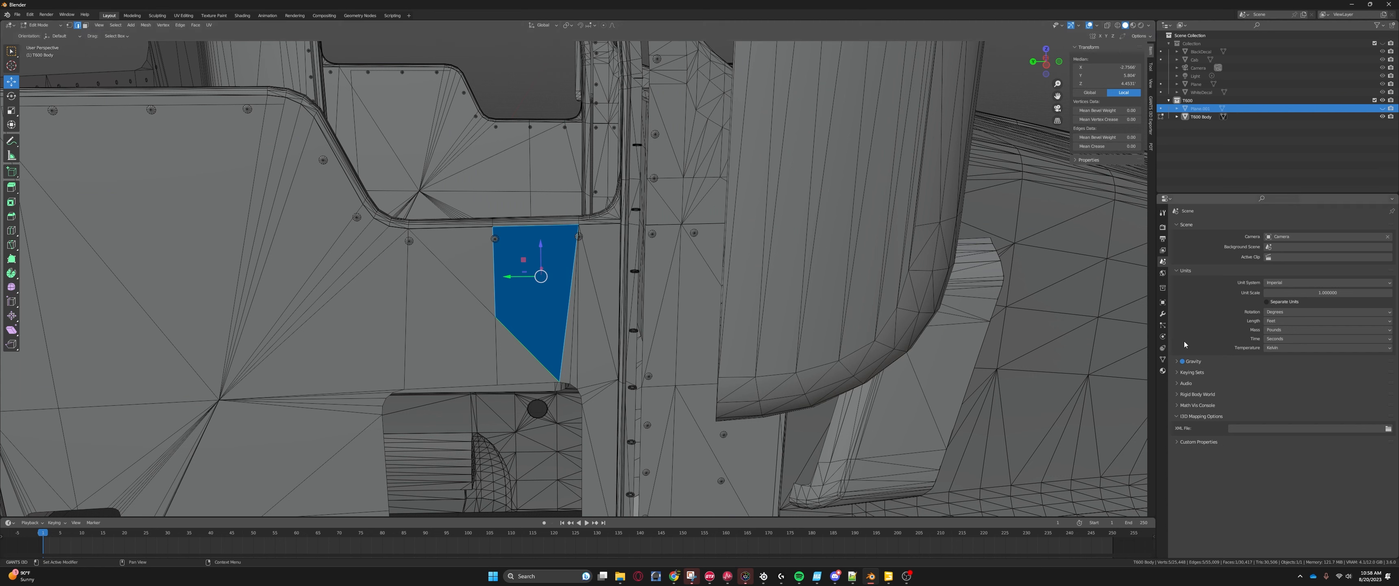
pyautogui.click(1162, 370)
pyautogui.click(1176, 260)
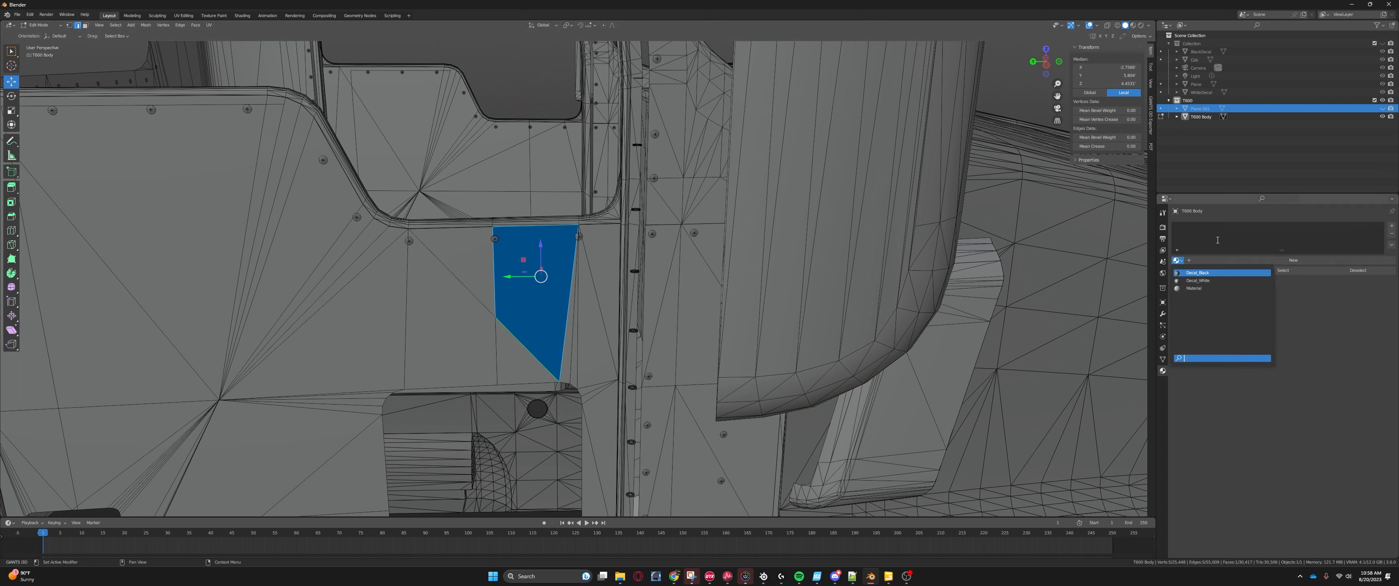
pyautogui.click(1194, 288)
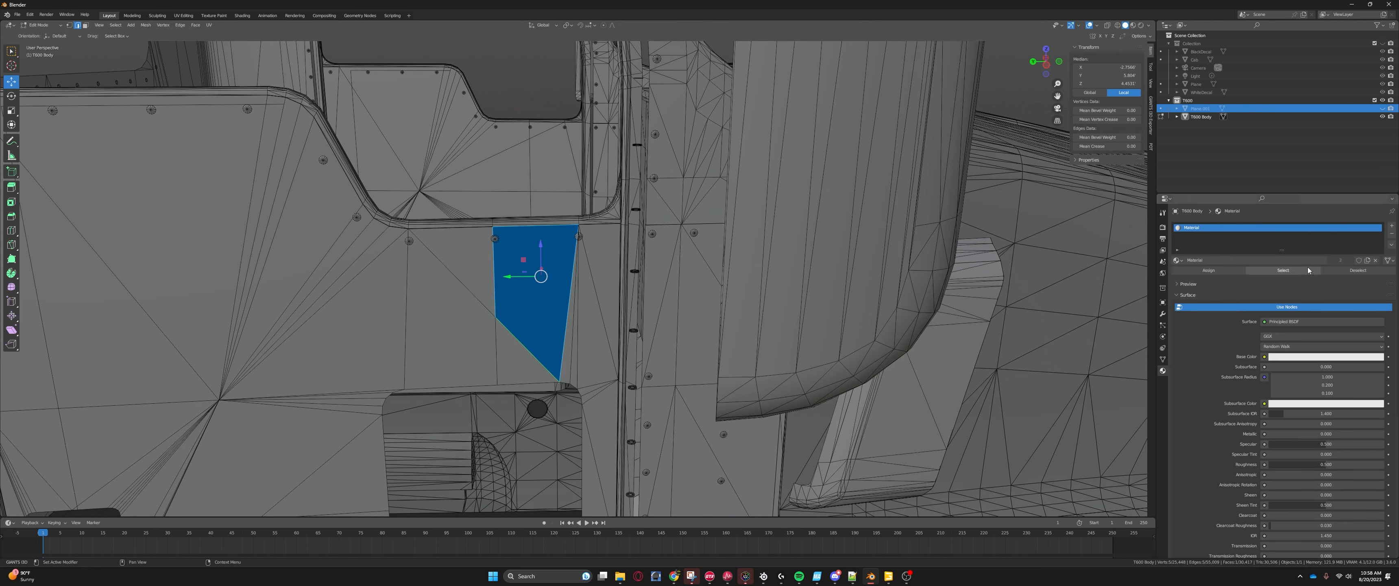
pyautogui.click(1208, 271)
# Step: Deselect all geometry and examine the filled face's shading in both object mode and edit mode
pyautogui.scroll(4, 554, 311)
pyautogui.press('Tab')
pyautogui.scroll(-6, 554, 311)
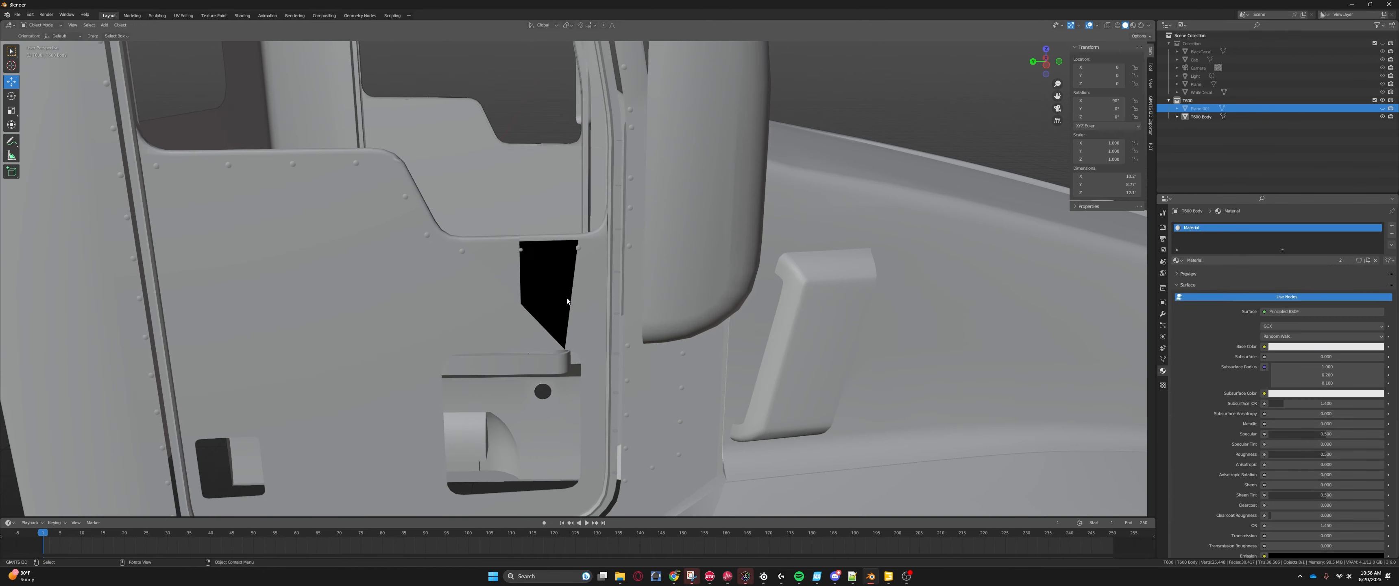
pyautogui.press('Tab')
pyautogui.scroll(3, 567, 301)
pyautogui.moveTo(567, 301)
pyautogui.mouseDown(button='middle')
pyautogui.moveTo(682, 319)
pyautogui.moveTo(603, 316)
pyautogui.moveTo(499, 279)
pyautogui.moveTo(580, 286)
pyautogui.mouseUp(button='middle')
pyautogui.hotkey('alt', 'a')
pyautogui.scroll(-2, 640, 316)
pyautogui.press('Tab')
pyautogui.scroll(-4, 603, 319)
pyautogui.press('Tab')
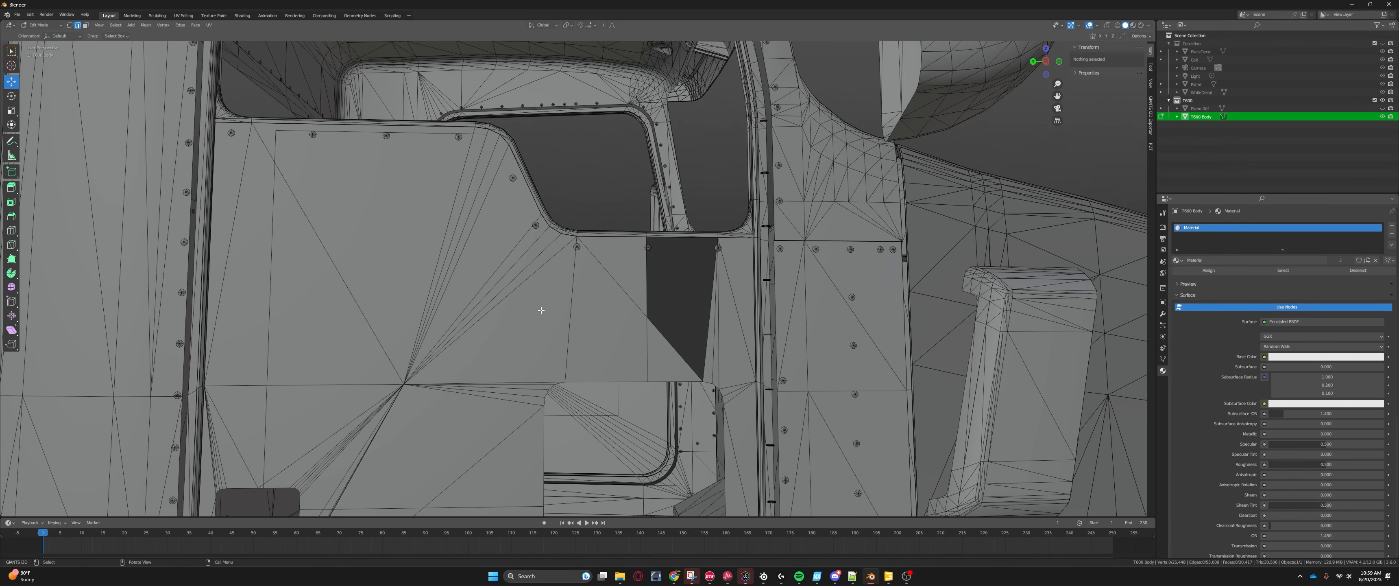
# Step: Select the door faces inside the projected outline, including the section below the window, in face select mode
pyautogui.keyDown('shift'); pyautogui.moveTo(426, 403); pyautogui.dragTo(536, 334, button='middle'); pyautogui.keyUp('shift')
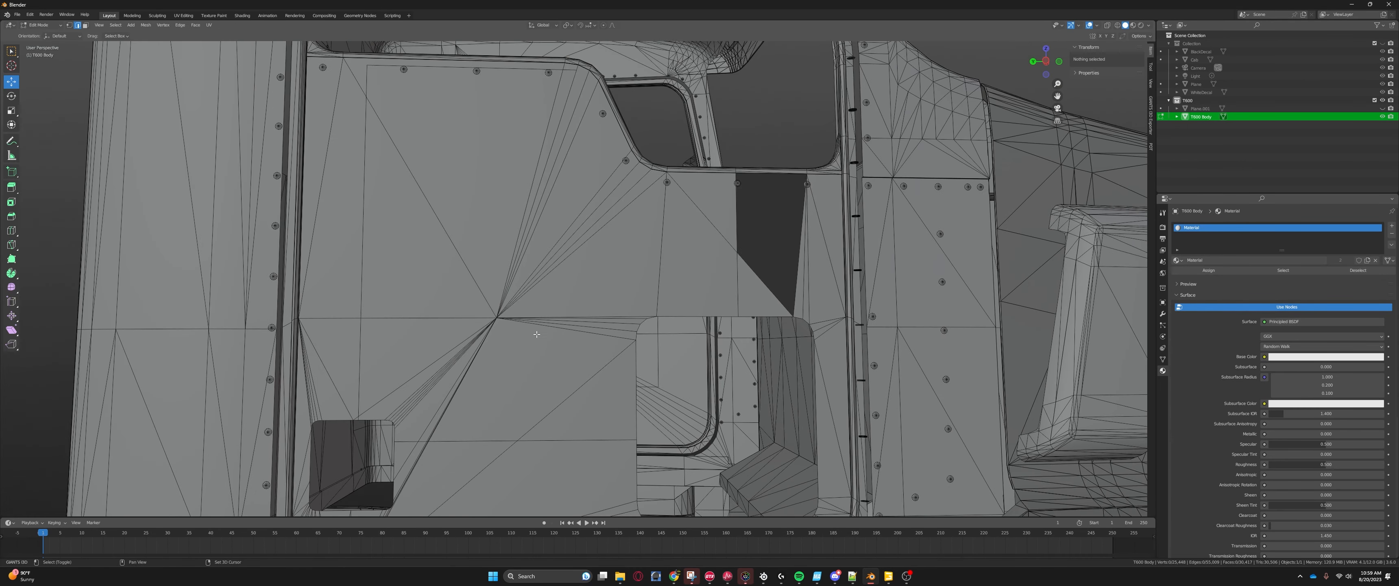
pyautogui.click(86, 25)
pyautogui.keyDown('shift'); pyautogui.moveTo(446, 250); pyautogui.dragTo(573, 400); pyautogui.keyUp('shift')
pyautogui.scroll(-4, 572, 400)
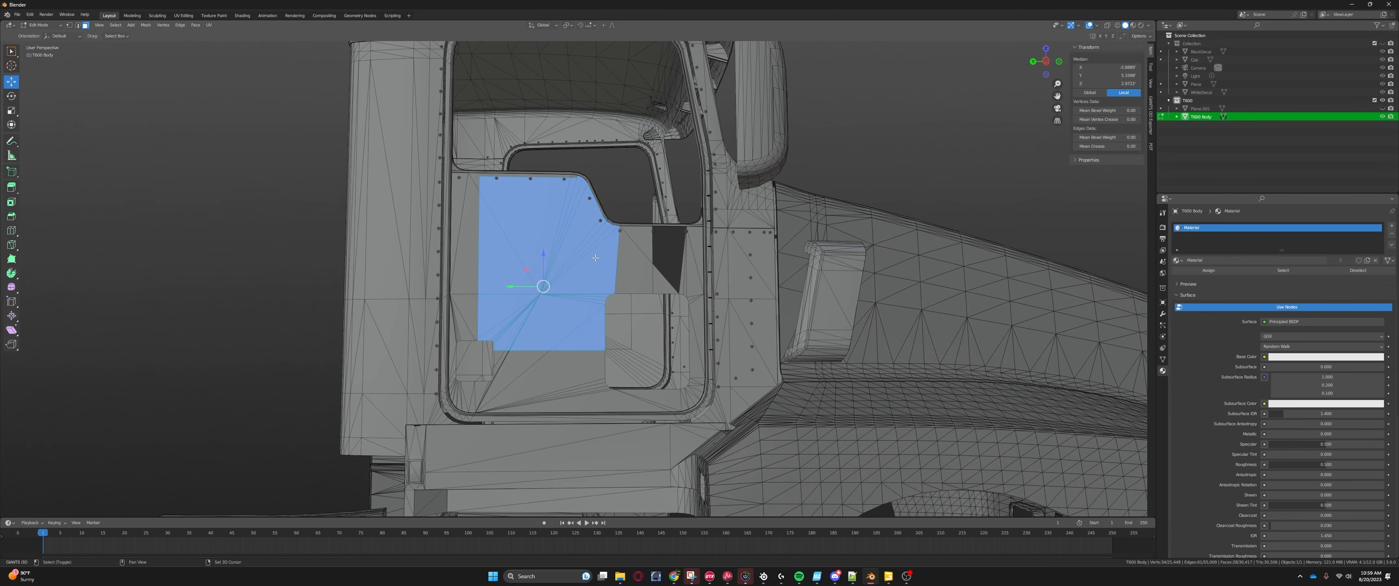
pyautogui.scroll(5, 595, 258)
pyautogui.keyDown('shift'); pyautogui.click(558, 322); pyautogui.keyUp('shift')
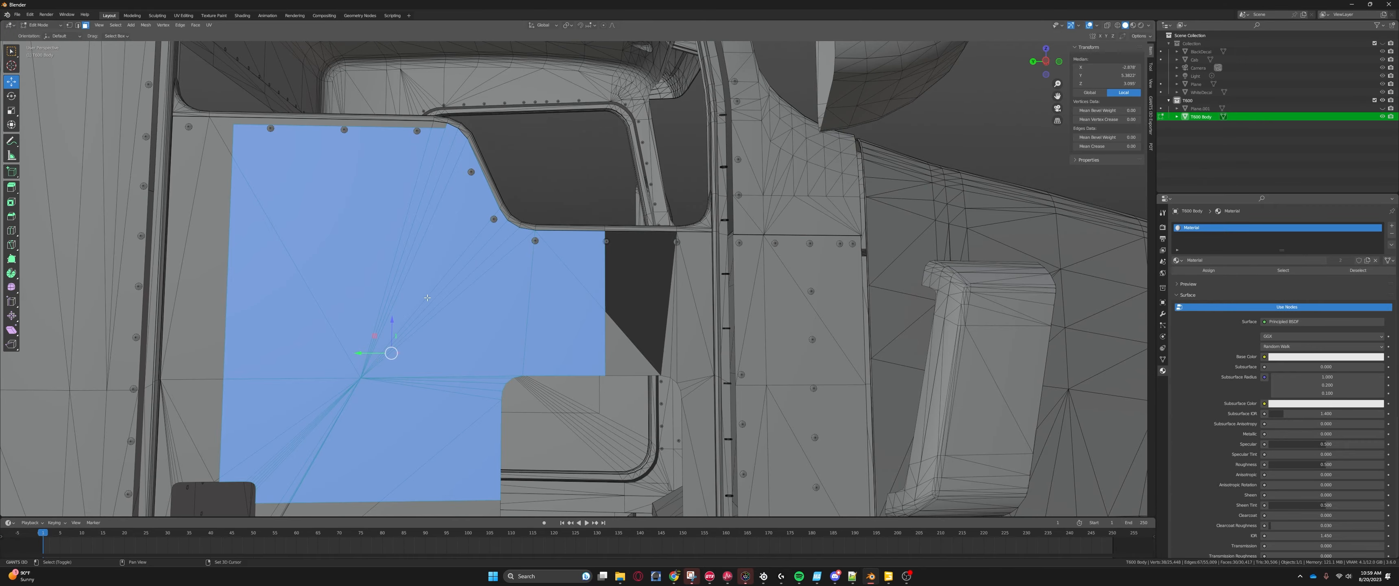
# Step: Examine the selected decal area on the door from several angles and distances
pyautogui.scroll(-3, 427, 297)
pyautogui.keyDown('shift'); pyautogui.moveTo(428, 298); pyautogui.dragTo(525, 332, button='middle'); pyautogui.keyUp('shift')
pyautogui.moveTo(293, 342); pyautogui.dragTo(563, 409, button='middle')
pyautogui.scroll(-4, 446, 353)
pyautogui.scroll(-3, 659, 356)
pyautogui.moveTo(659, 356); pyautogui.dragTo(589, 350, button='middle')
pyautogui.scroll(5, 643, 385)
pyautogui.scroll(4, 645, 253)
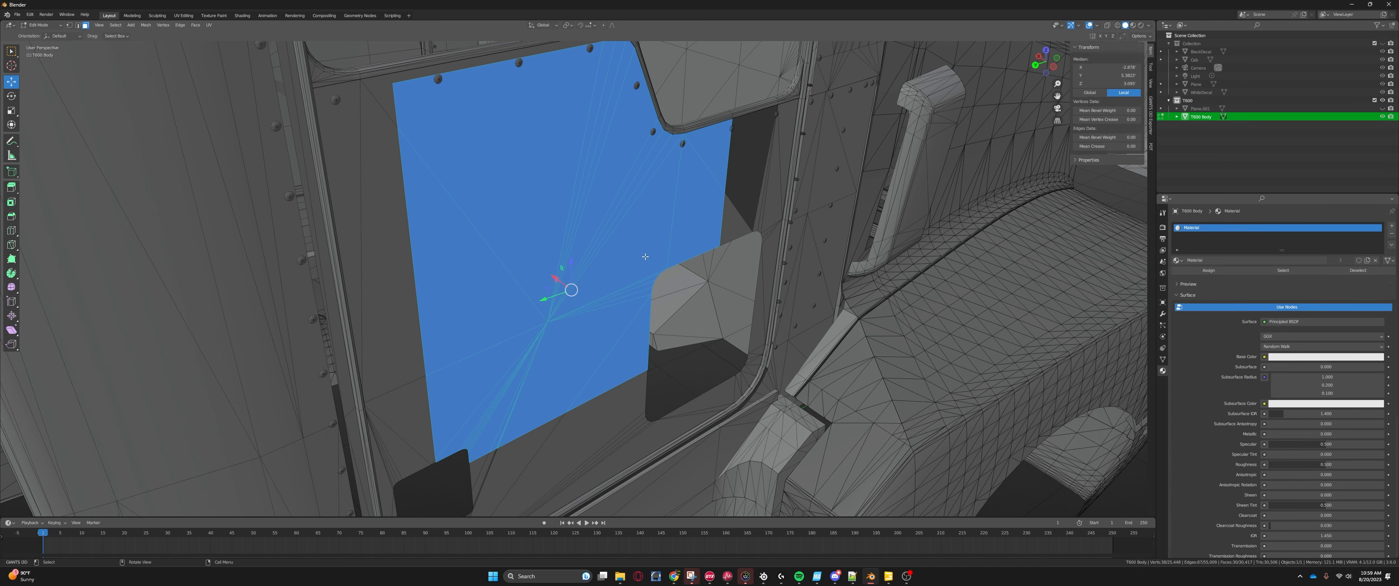
# Step: Duplicate the selected door faces in place, separate the copy into its own object, and select it in object mode
pyautogui.scroll(-3, 644, 255)
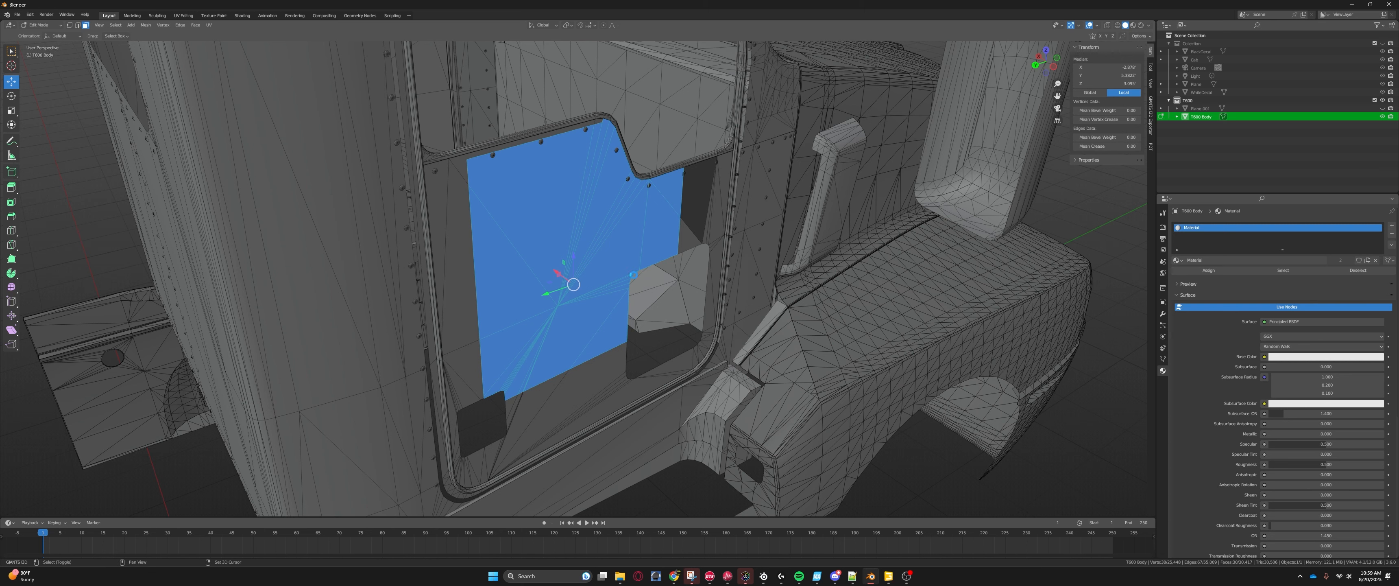
pyautogui.hotkey('shift', 'd')
pyautogui.press('Escape')
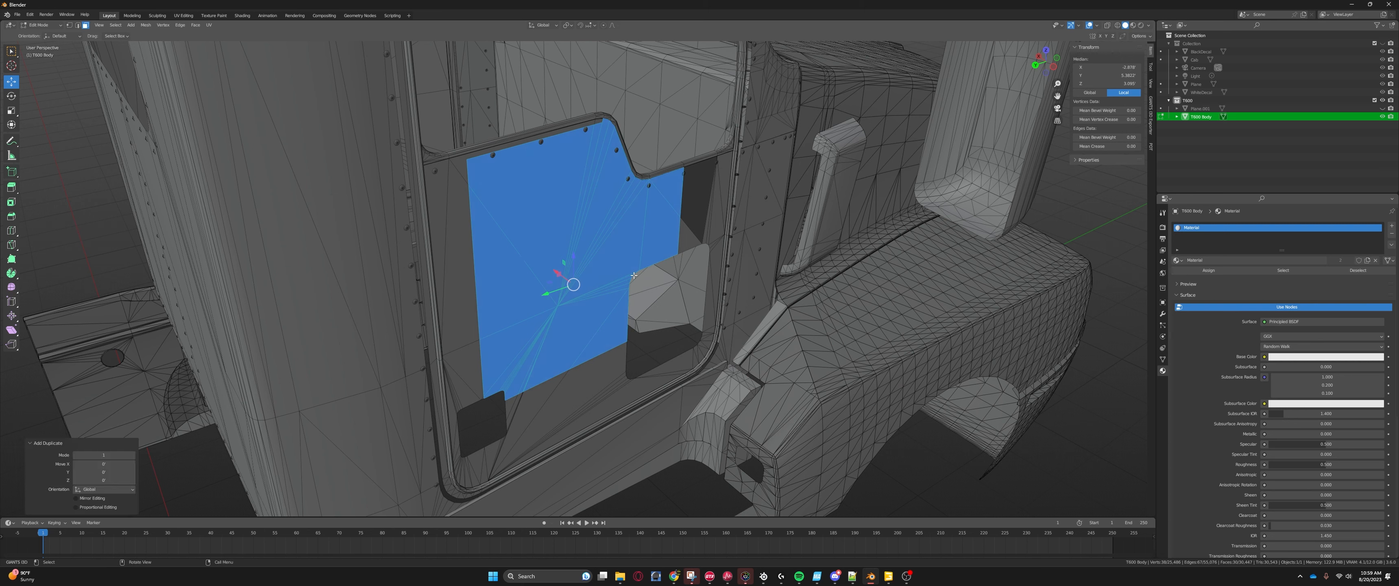
pyautogui.press('p')
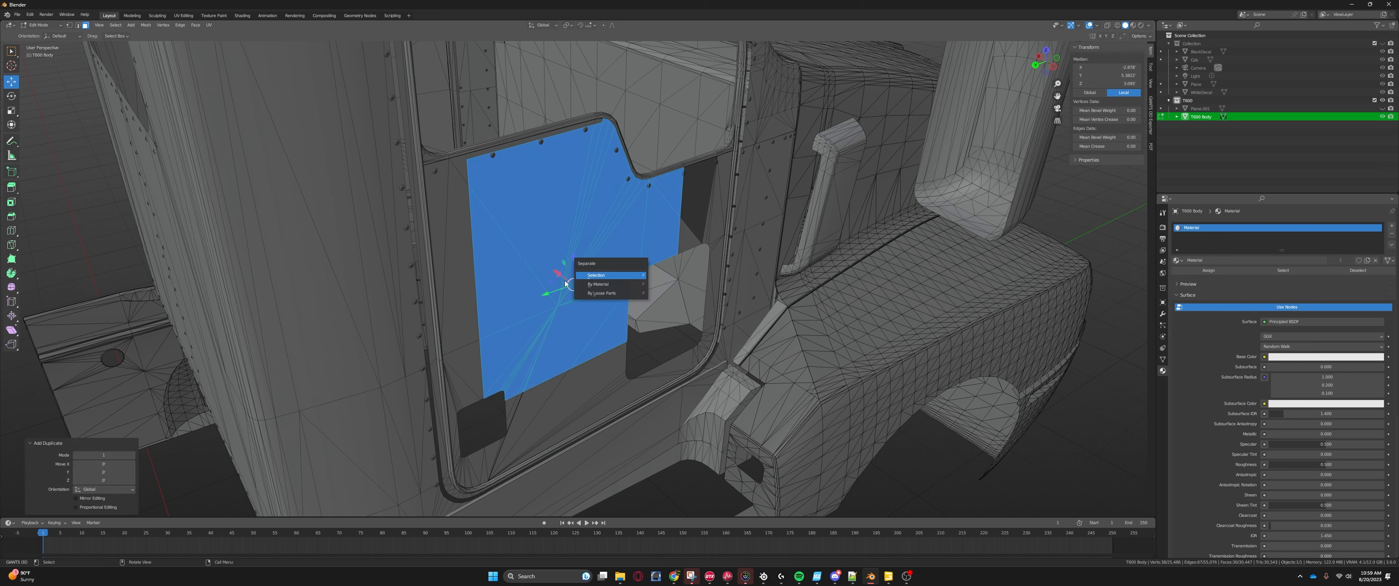
pyautogui.click(599, 278)
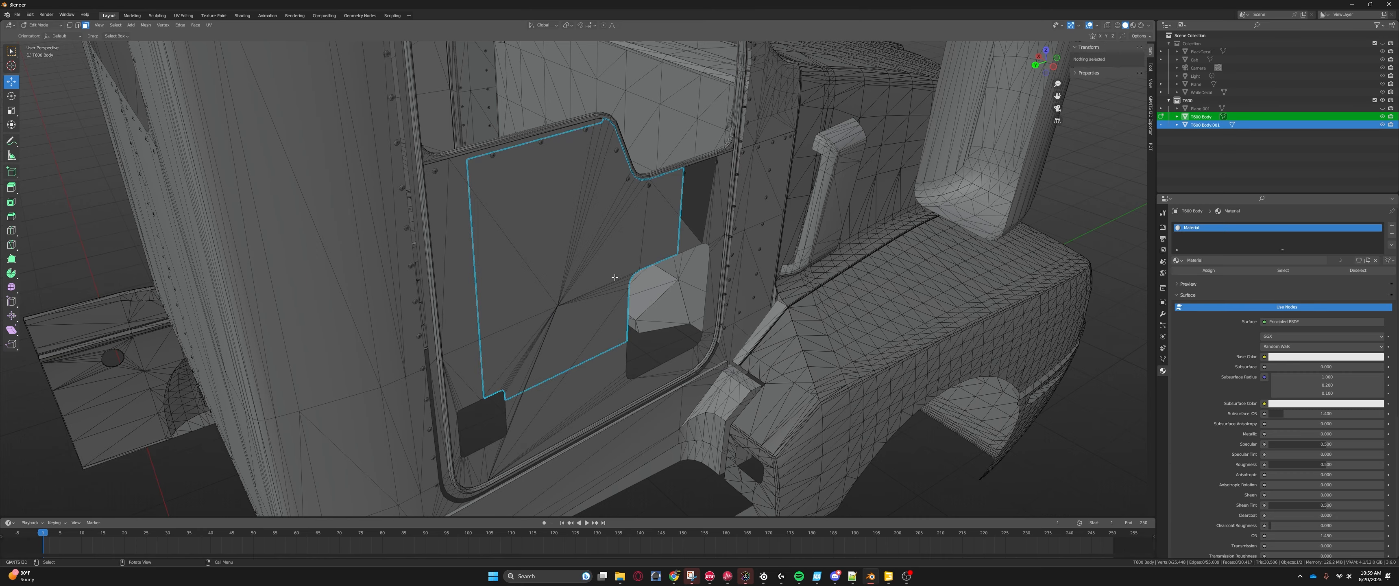
pyautogui.moveTo(599, 279); pyautogui.dragTo(595, 255, button='middle')
pyautogui.press('Tab')
pyautogui.click(561, 244)
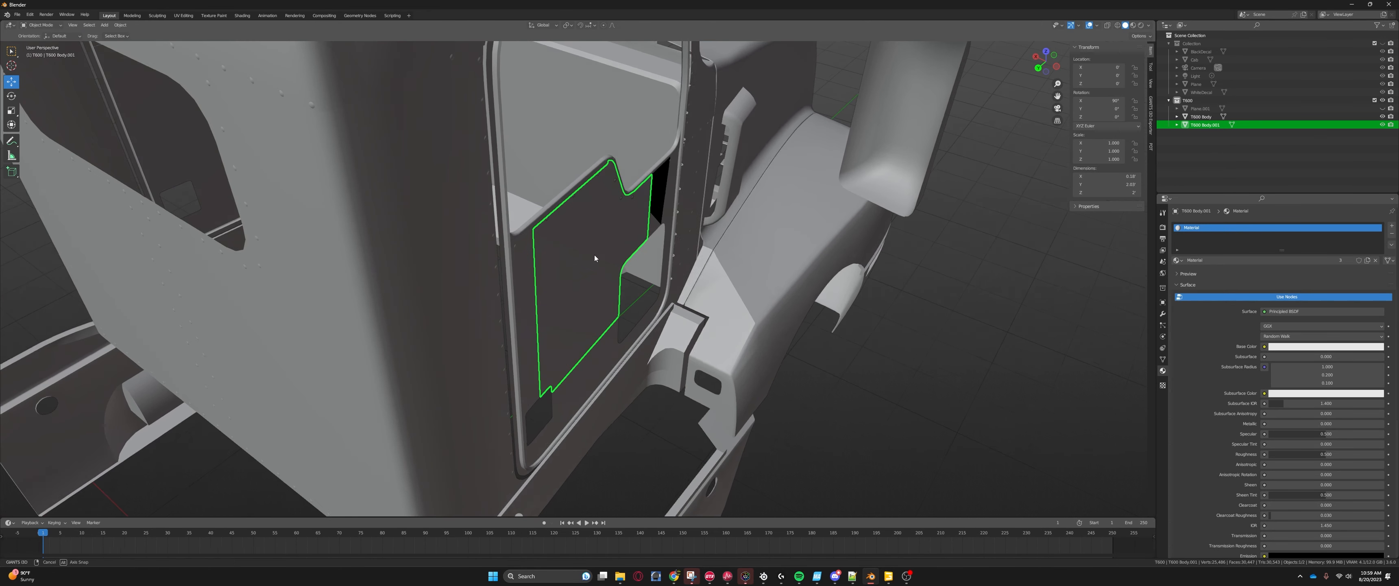
# Step: Select the matching decal area faces on the opposite door of the T600 Body in edit mode
pyautogui.moveTo(509, 259); pyautogui.dragTo(559, 406, button='middle')
pyautogui.click(586, 296)
pyautogui.press('Tab')
pyautogui.scroll(3, 617, 288)
pyautogui.scroll(-2, 616, 287)
pyautogui.moveTo(556, 157); pyautogui.dragTo(724, 257)
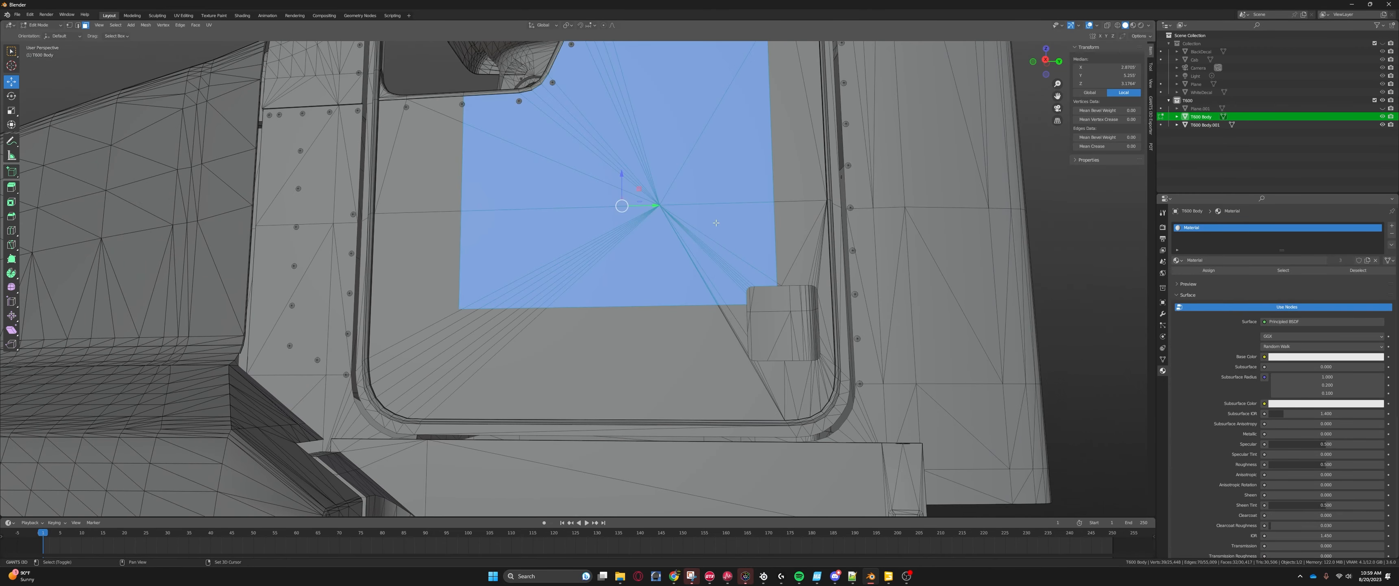
pyautogui.keyDown('shift'); pyautogui.moveTo(580, 84); pyautogui.dragTo(594, 186, button='middle'); pyautogui.keyUp('shift')
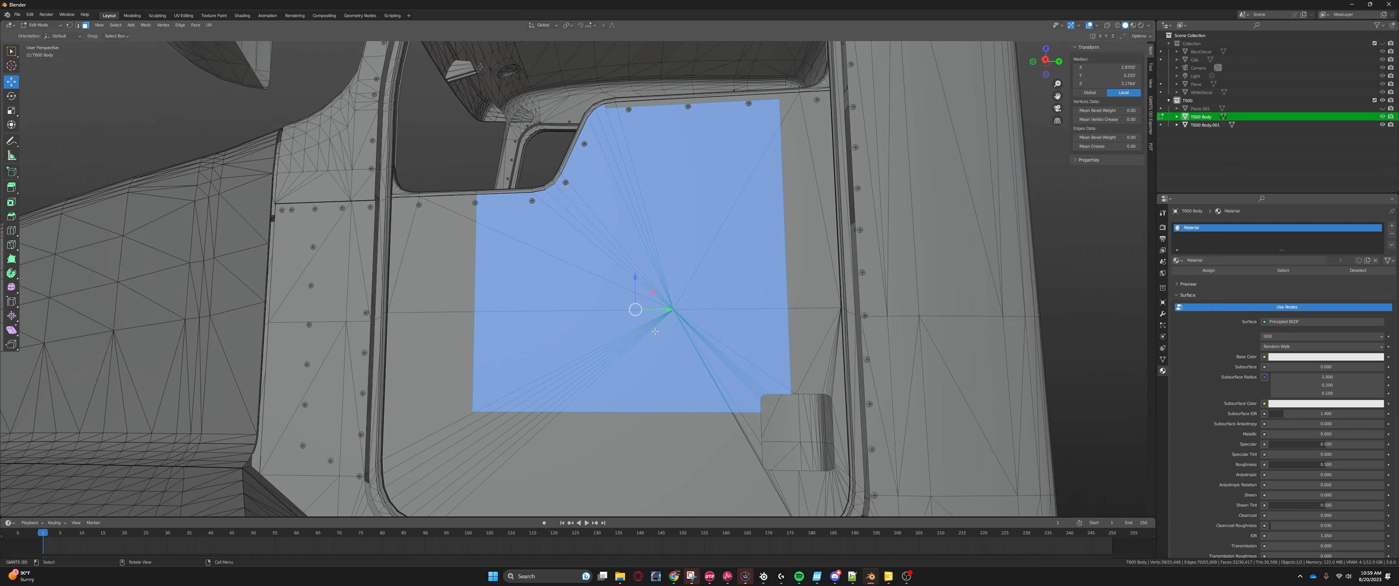
# Step: Duplicate the opposite door's selected faces in place, separate the copy into its own object, and return to object mode with nothing selected
pyautogui.scroll(-3, 654, 331)
pyautogui.moveTo(653, 320); pyautogui.dragTo(635, 335, button='middle')
pyautogui.hotkey('shift', 'd')
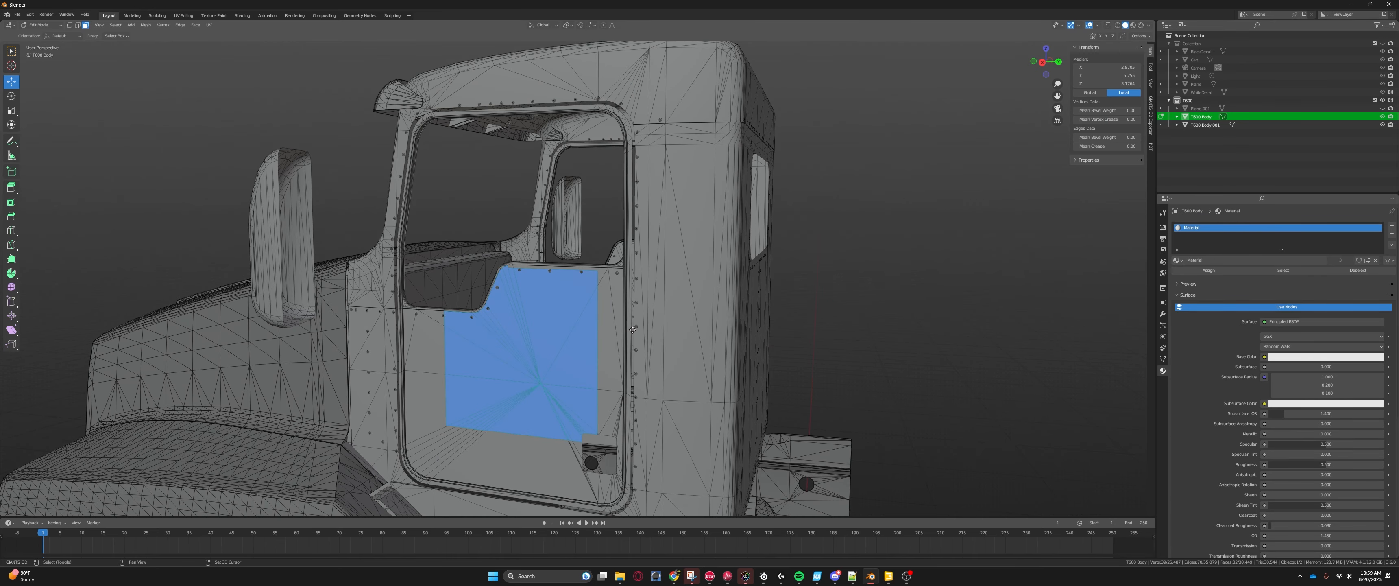
pyautogui.rightClick(633, 329)
pyautogui.press('p')
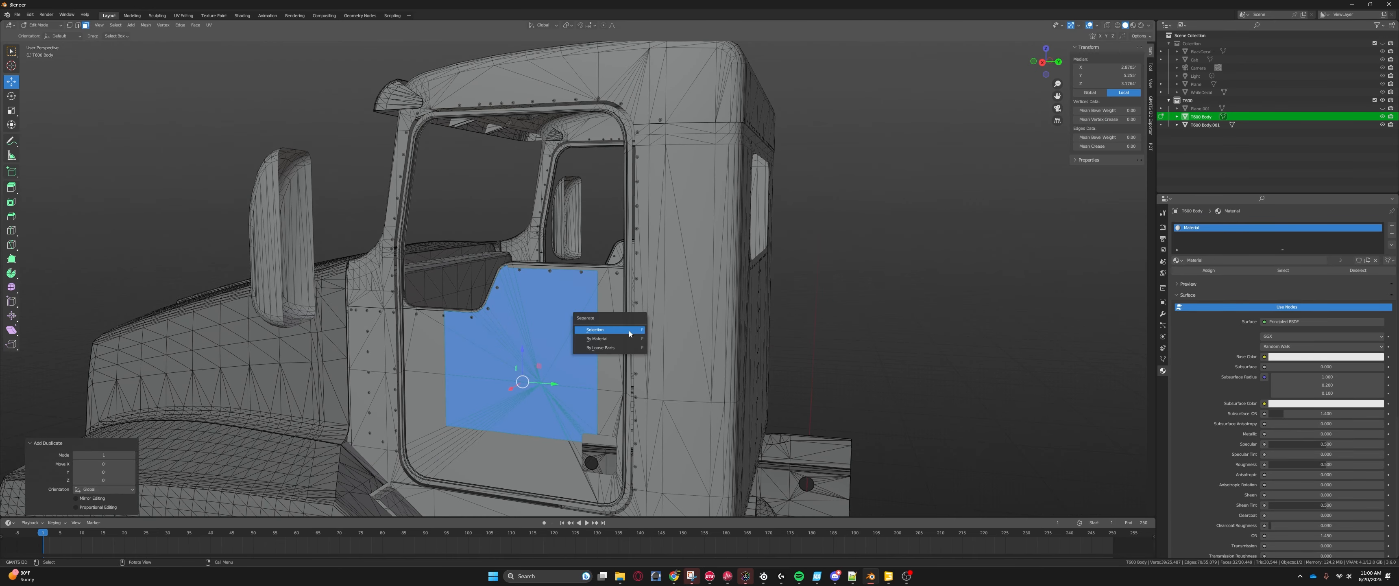
pyautogui.click(628, 330)
pyautogui.scroll(-4, 629, 330)
pyautogui.moveTo(624, 335); pyautogui.dragTo(606, 345, button='middle')
pyautogui.press('Tab')
pyautogui.click(788, 325)
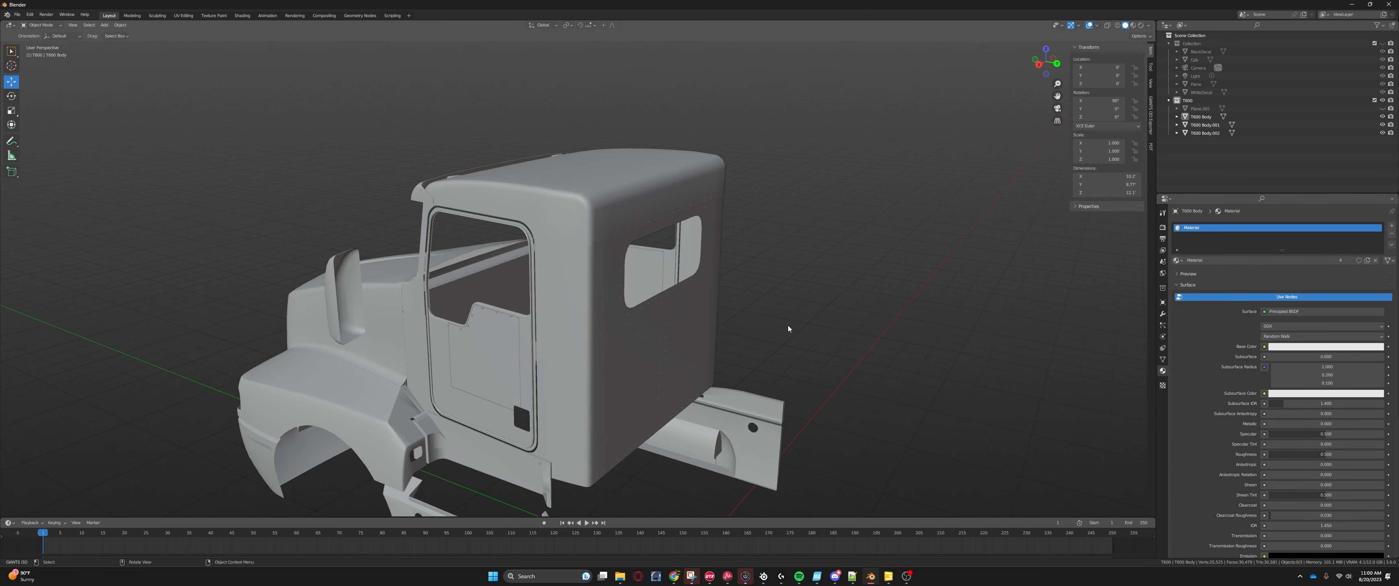
# Step: Select the separated decal pieces on both doors and join them into one object
pyautogui.moveTo(788, 325); pyautogui.dragTo(771, 326, button='middle')
pyautogui.keyDown('shift'); pyautogui.click(488, 351); pyautogui.keyUp('shift')
pyautogui.moveTo(623, 350); pyautogui.dragTo(613, 301, button='middle')
pyautogui.scroll(3, 592, 321)
pyautogui.keyDown('shift'); pyautogui.click(592, 321); pyautogui.keyUp('shift')
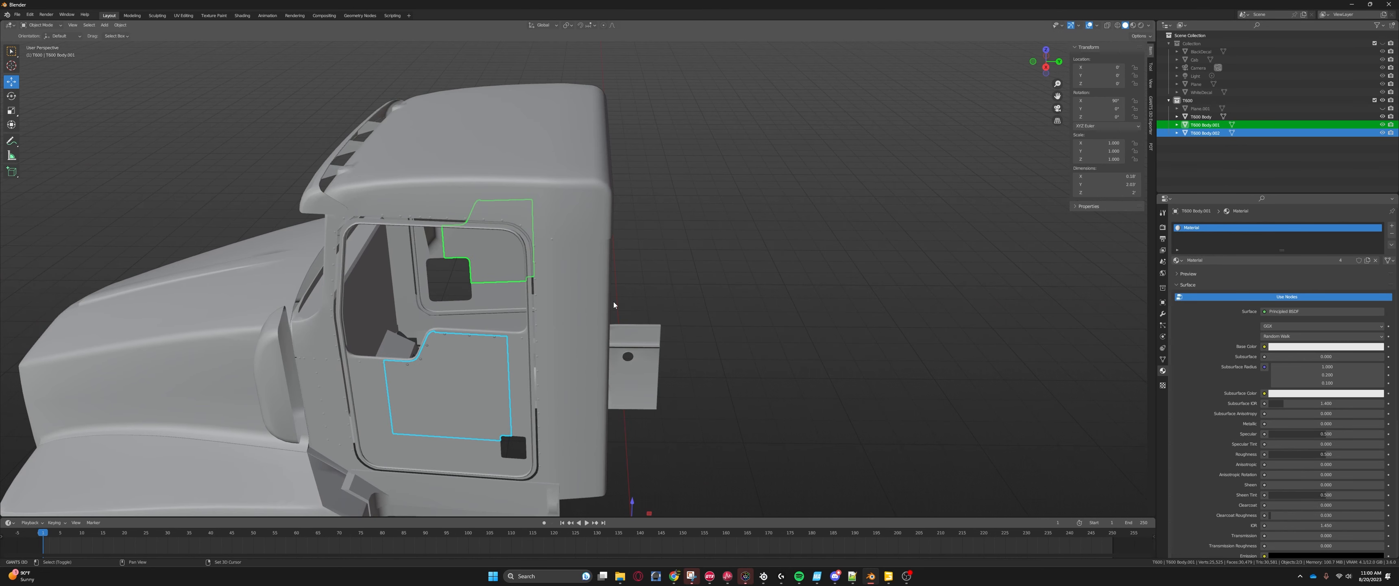
pyautogui.moveTo(698, 362); pyautogui.dragTo(623, 360, button='middle')
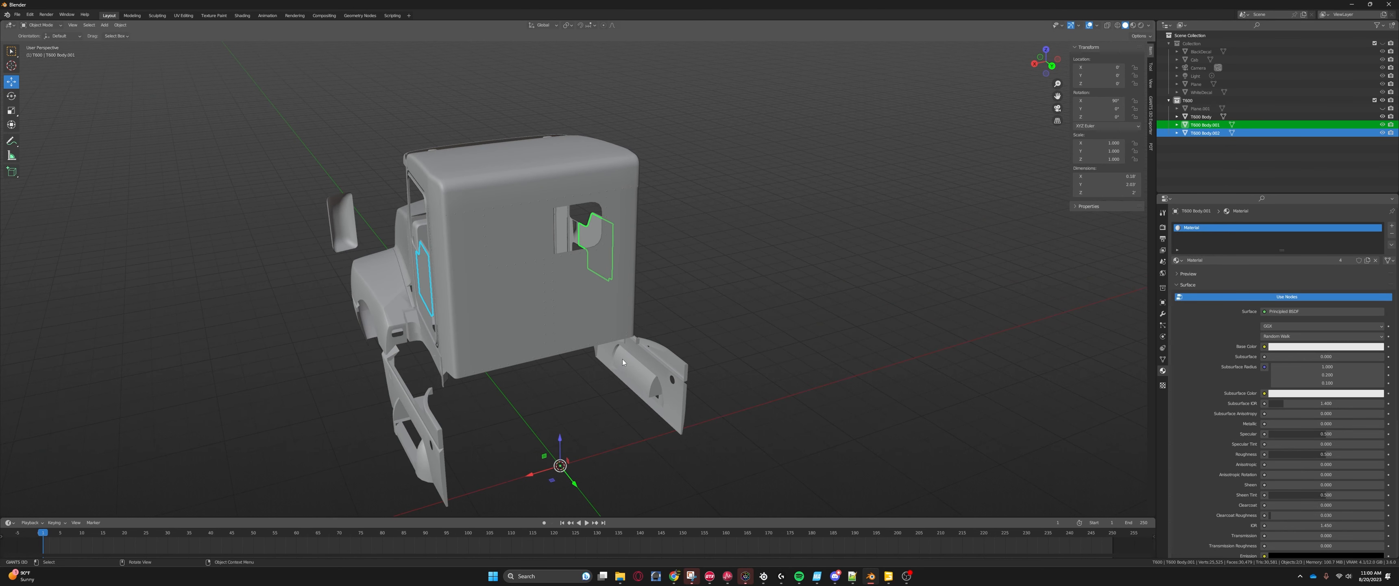
pyautogui.hotkey('ctrl', 'j')
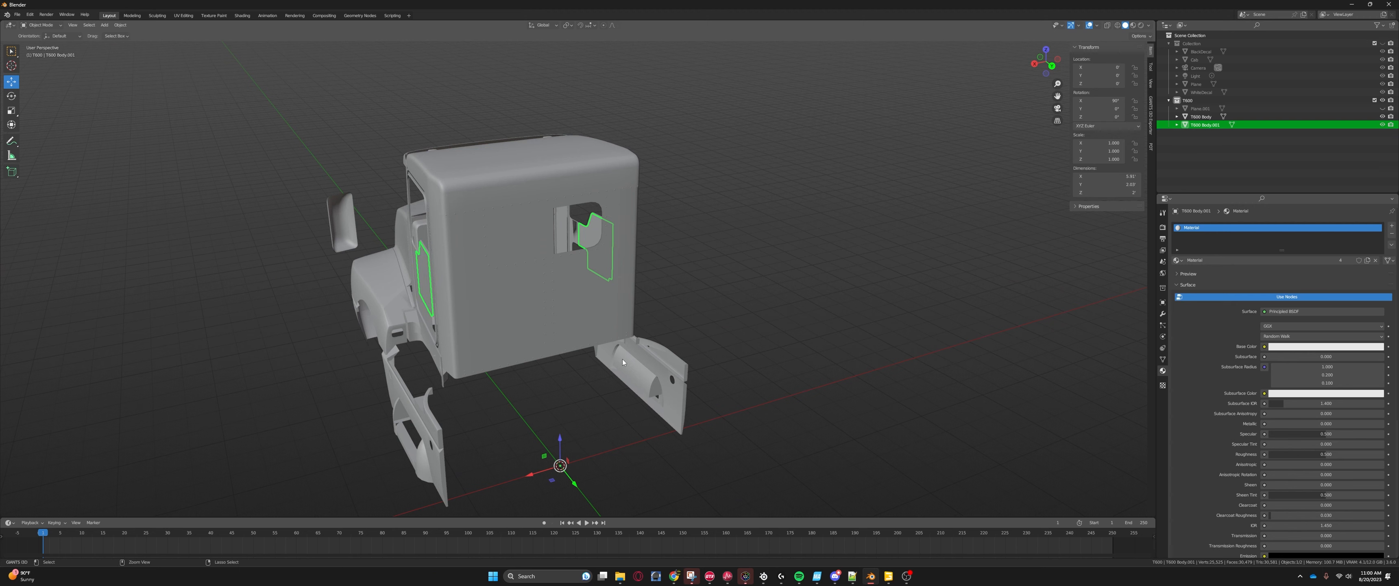
pyautogui.moveTo(623, 362); pyautogui.dragTo(705, 369, button='middle')
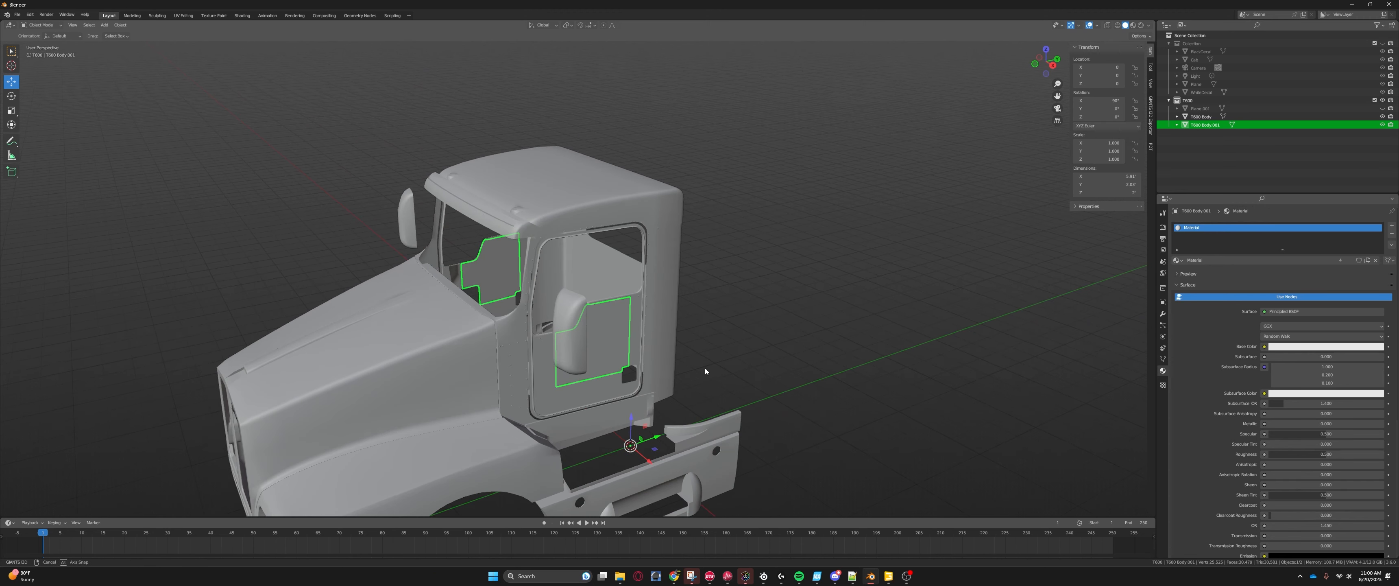
# Step: Rename the joined decal object as WhiteDecalT600
pyautogui.doubleClick(1206, 125)
pyautogui.write('DecalT6')
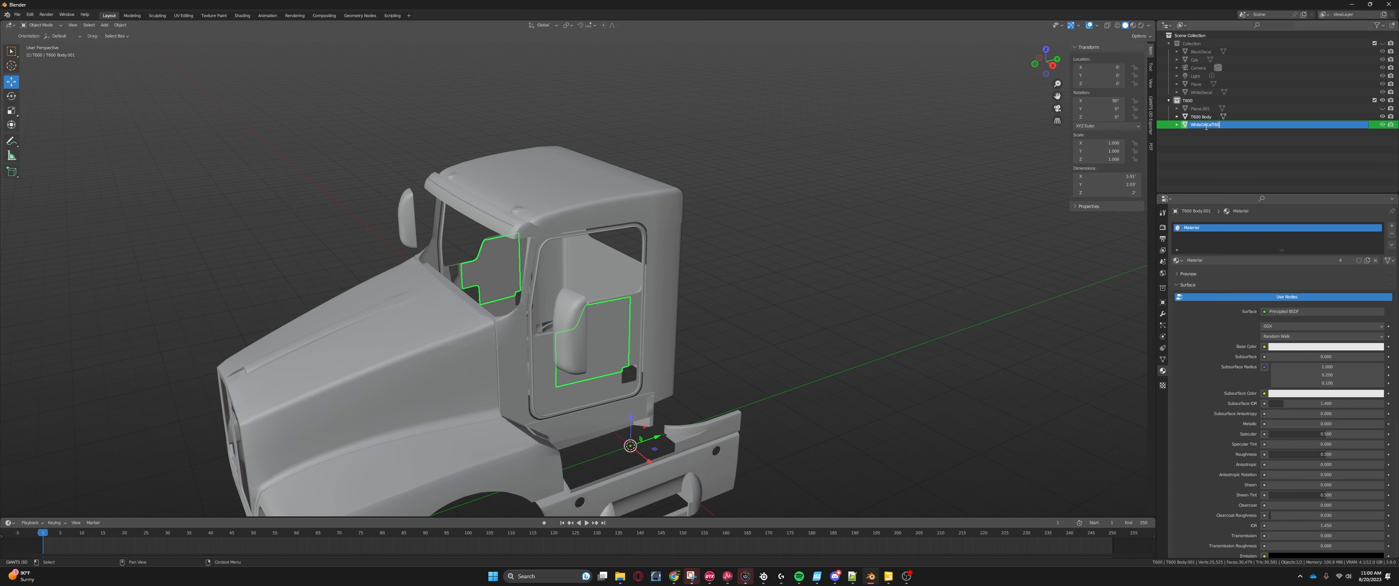
pyautogui.write('0')
pyautogui.press('Return')
# Step: Apply the rotation and scale of the WhiteDecalT600 object
pyautogui.moveTo(834, 291); pyautogui.dragTo(760, 317, button='middle')
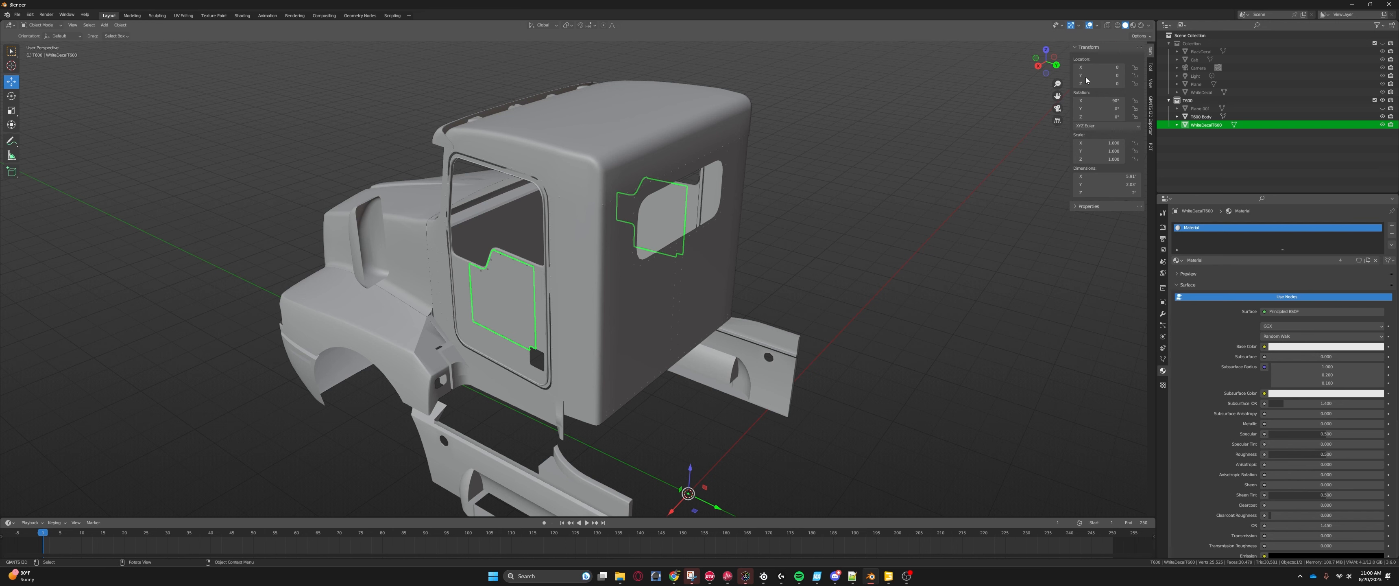
pyautogui.hotkey('ctrl', 'a')
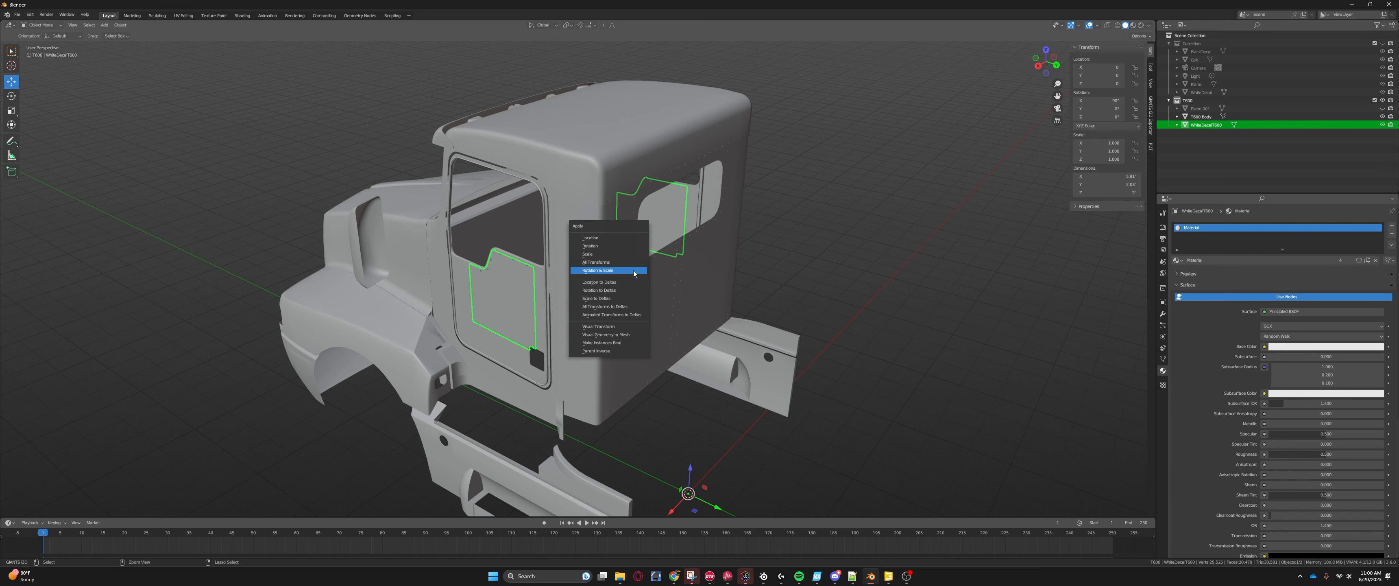
pyautogui.click(633, 270)
pyautogui.moveTo(506, 309); pyautogui.dragTo(625, 252, button='middle')
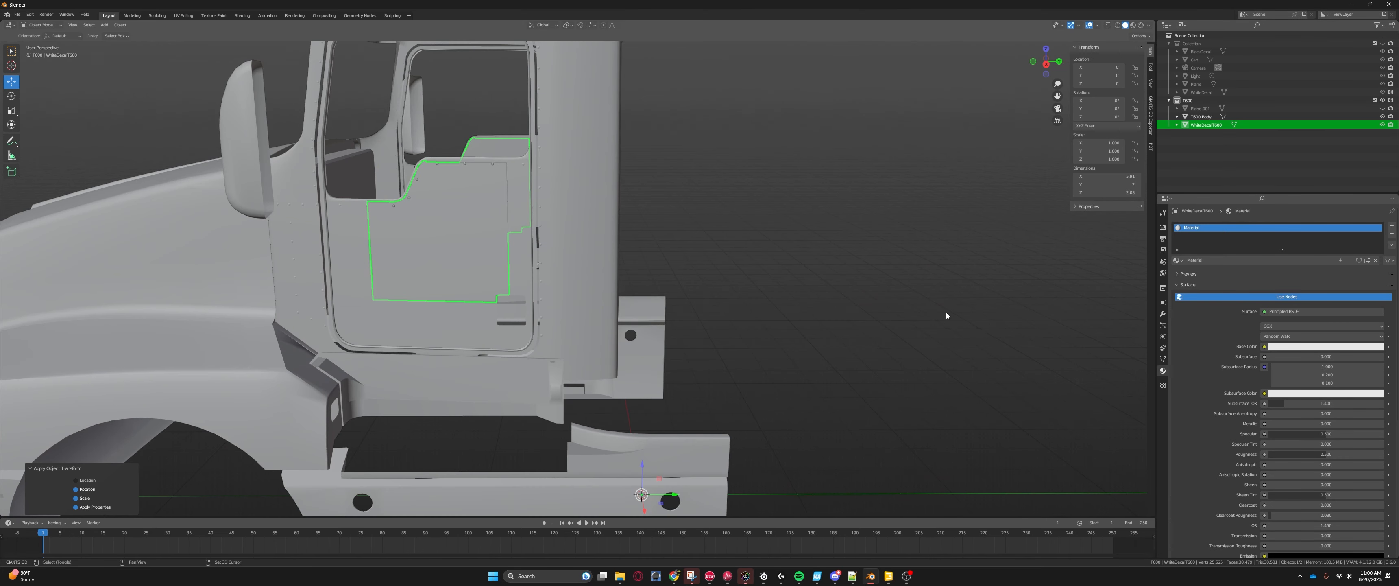
pyautogui.keyDown('shift'); pyautogui.moveTo(946, 312); pyautogui.dragTo(1063, 293, button='middle'); pyautogui.keyUp('shift')
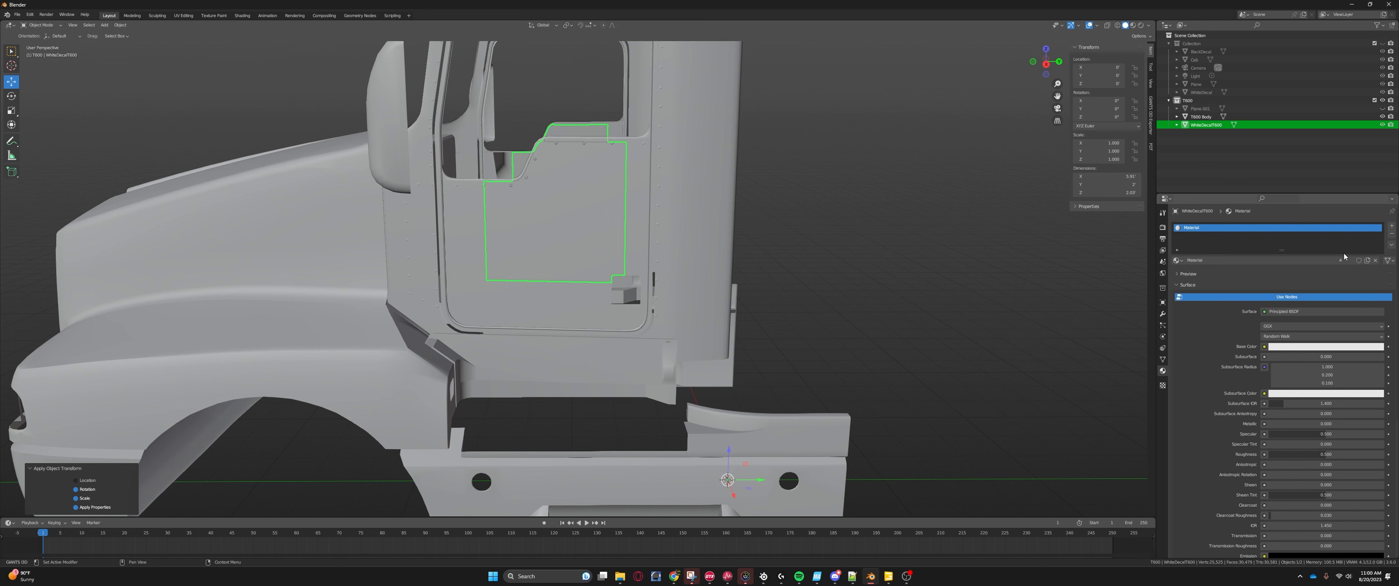
# Step: Add a second material slot to the decal object with a new material named T600WhiteDecal
pyautogui.click(1391, 227)
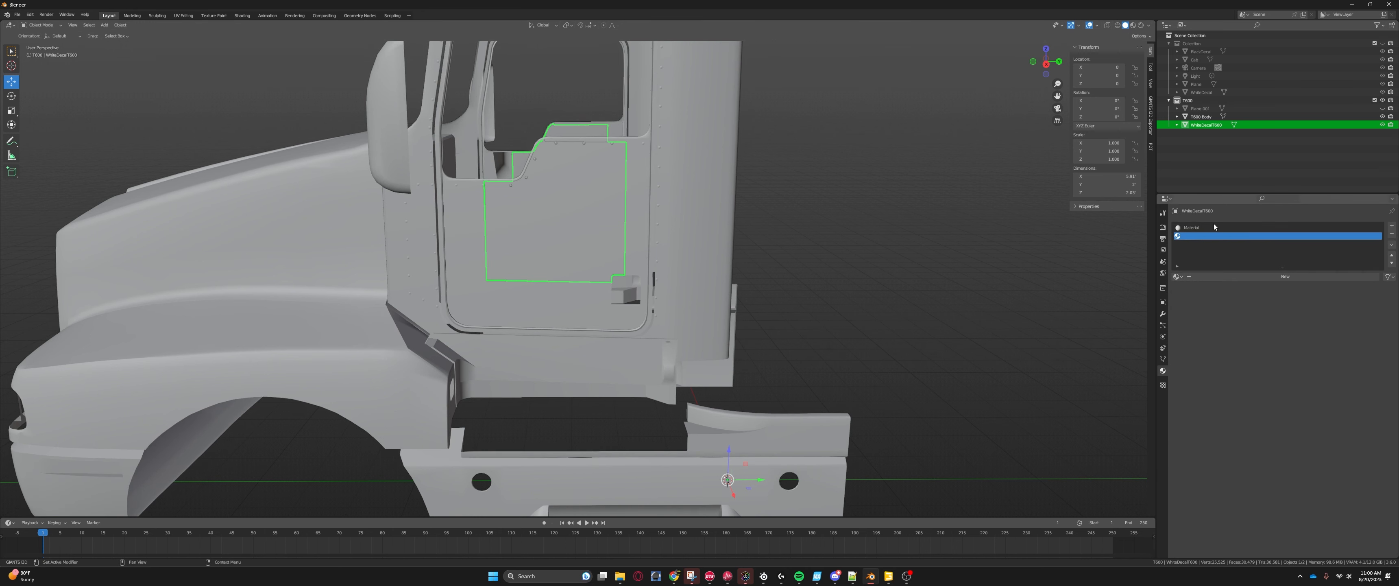
pyautogui.click(1271, 276)
pyautogui.doubleClick(1230, 276)
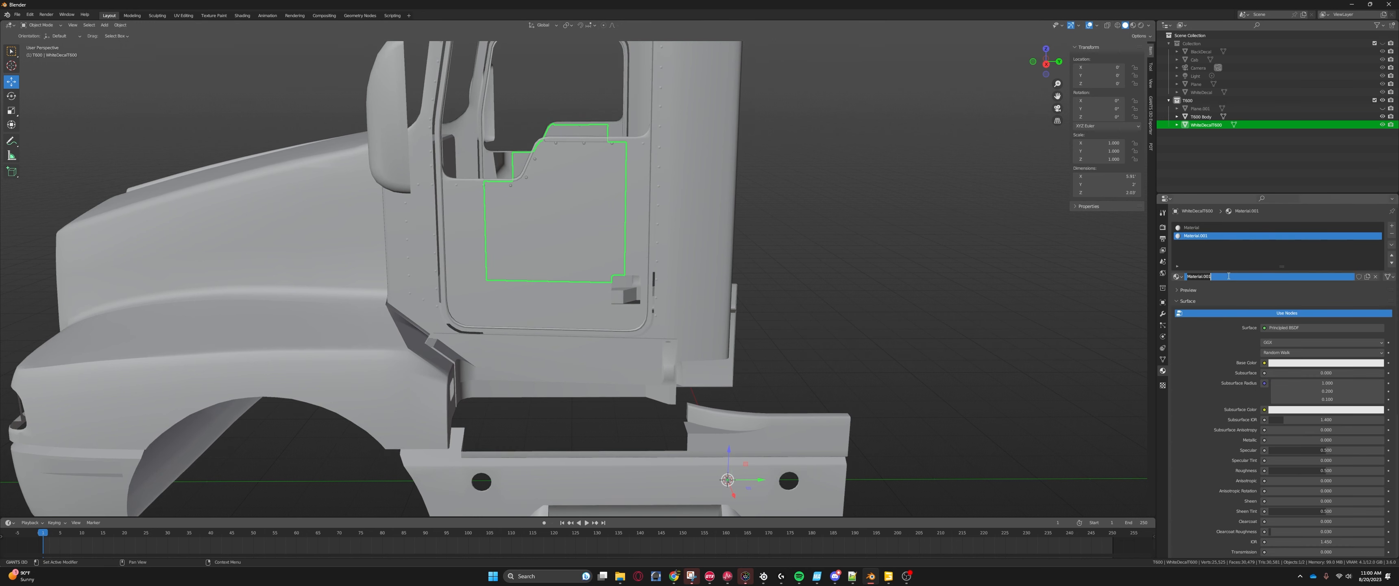
pyautogui.press('BackSpace')
pyautogui.write('T600WhiteDecal')
pyautogui.press('Return')
# Step: Remove the slot holding the old material named Material from the decal object
pyautogui.click(1217, 227)
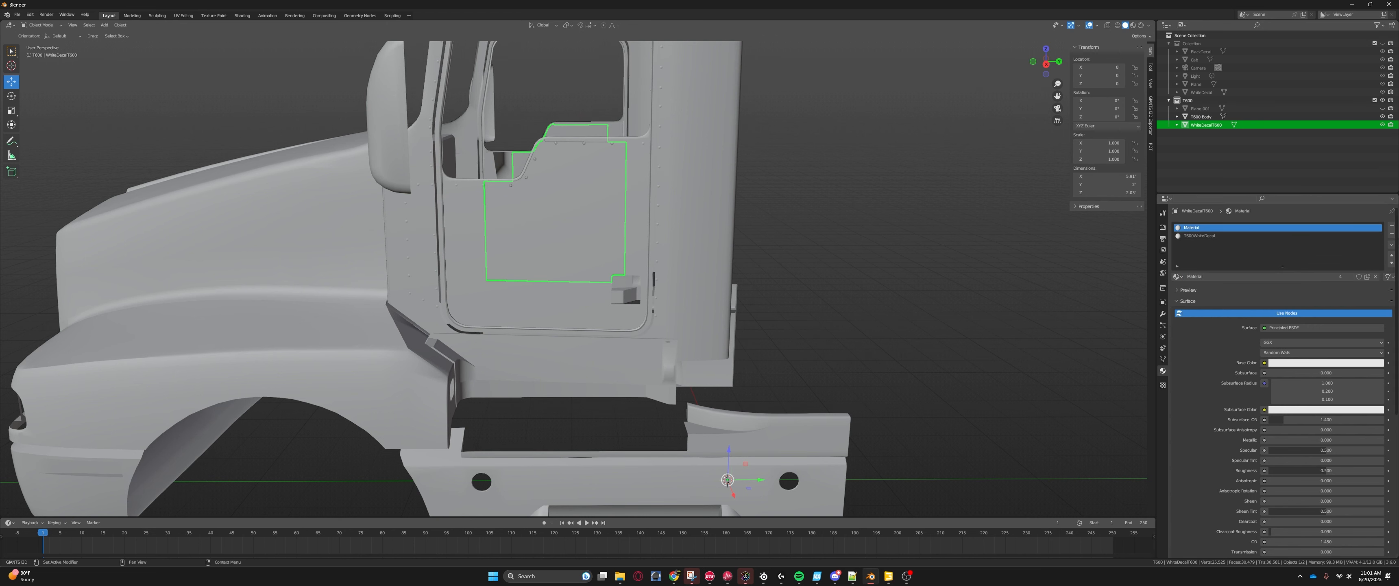
pyautogui.click(1391, 234)
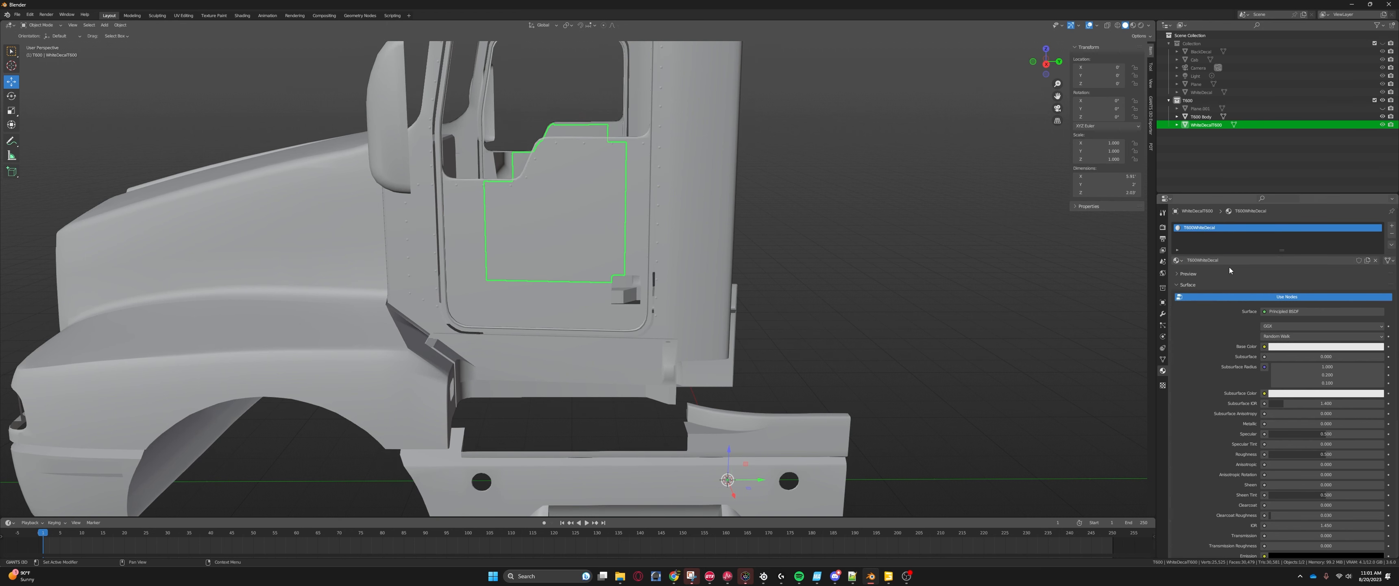
pyautogui.scroll(-4, 896, 251)
pyautogui.moveTo(896, 251); pyautogui.dragTo(504, 239, button='middle')
pyautogui.scroll(1, 593, 215)
pyautogui.scroll(5, 650, 244)
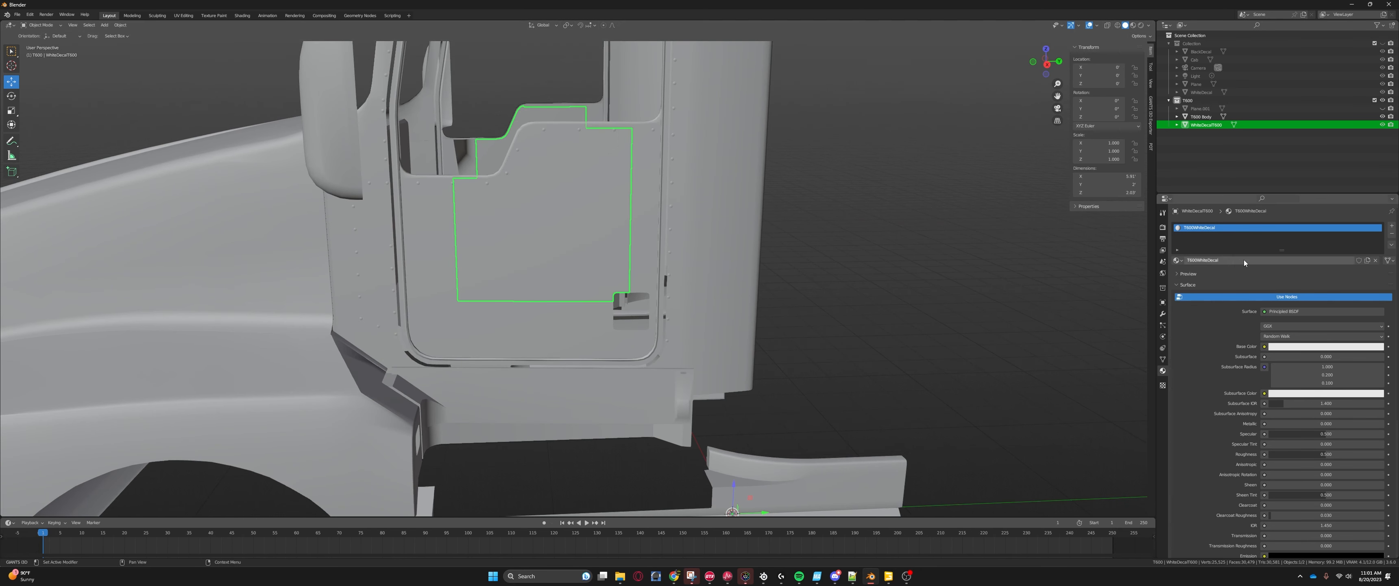
# Step: Add an Image Texture node to T600WhiteDecal in the Shading workspace and connect its Color output to the Principled BSDF's Base Color
pyautogui.click(242, 15)
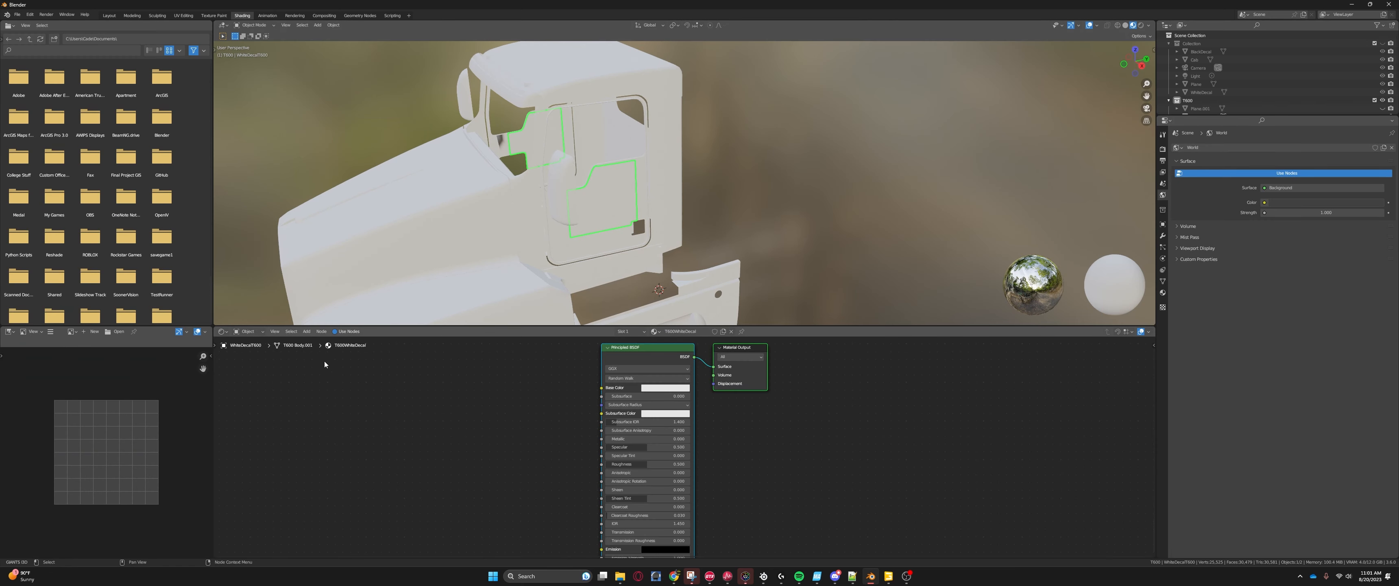
pyautogui.click(305, 333)
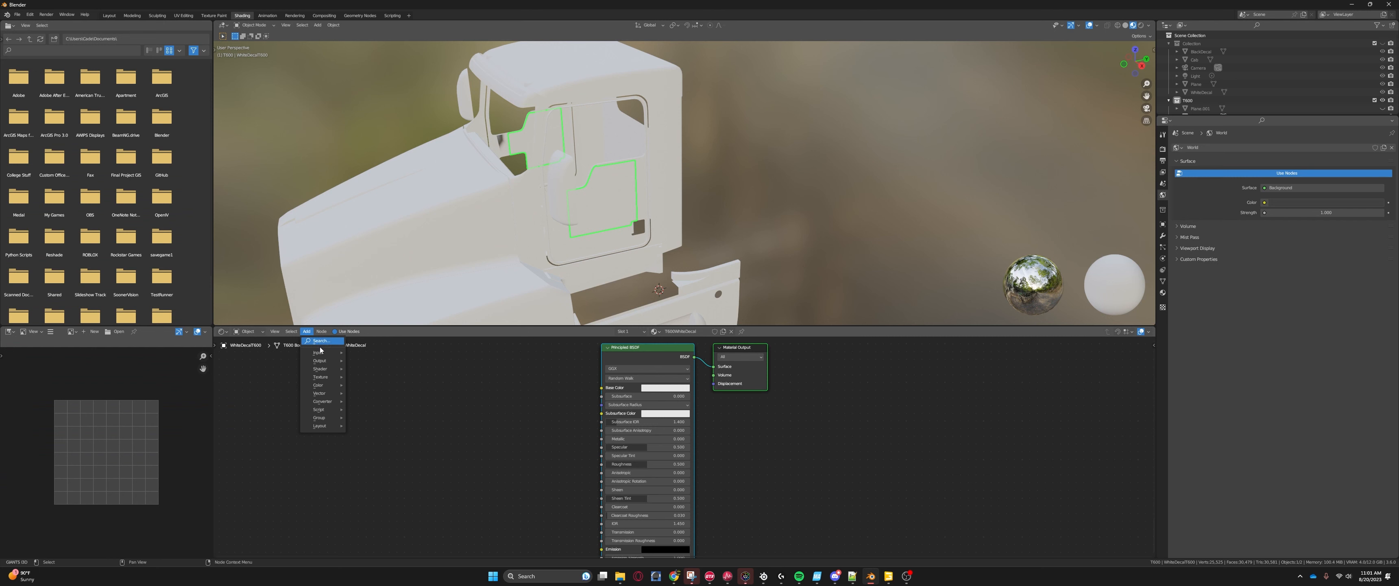
pyautogui.click(322, 341)
pyautogui.write('image')
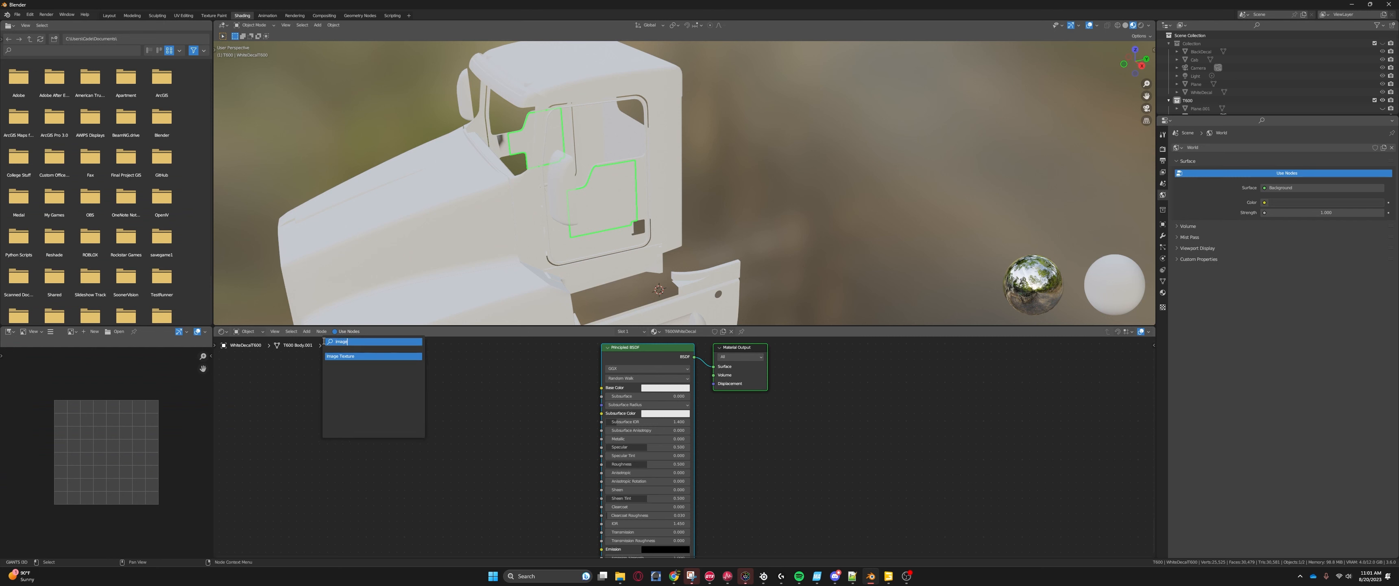
pyautogui.press('Return')
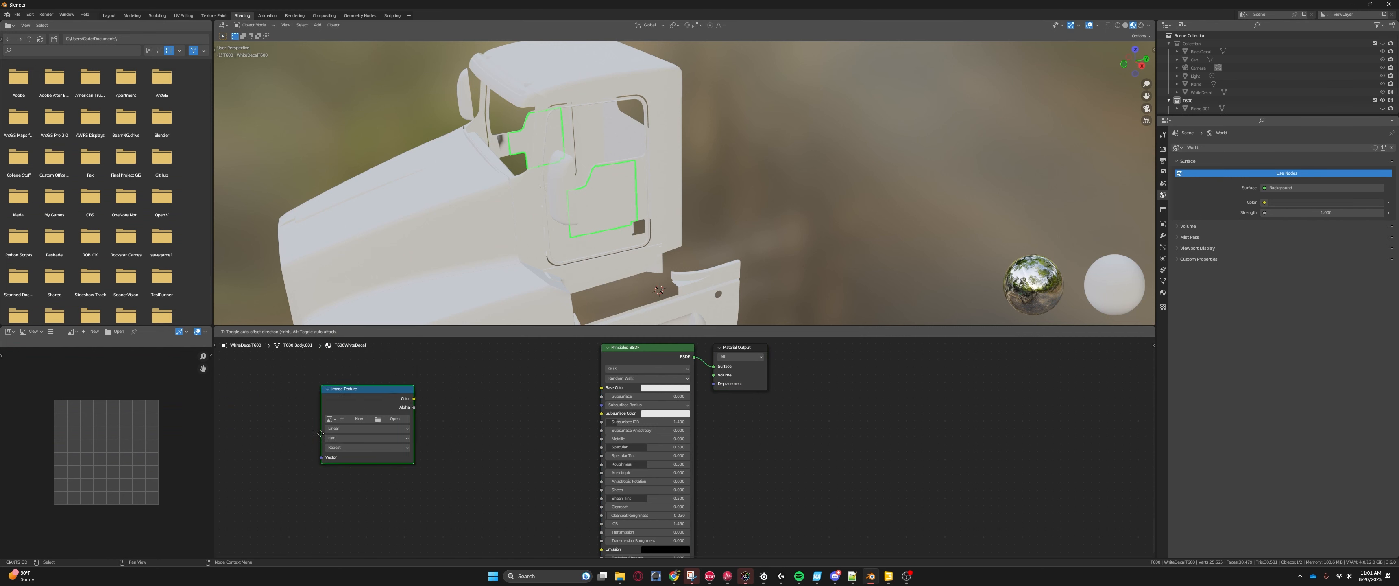
pyautogui.click(353, 387)
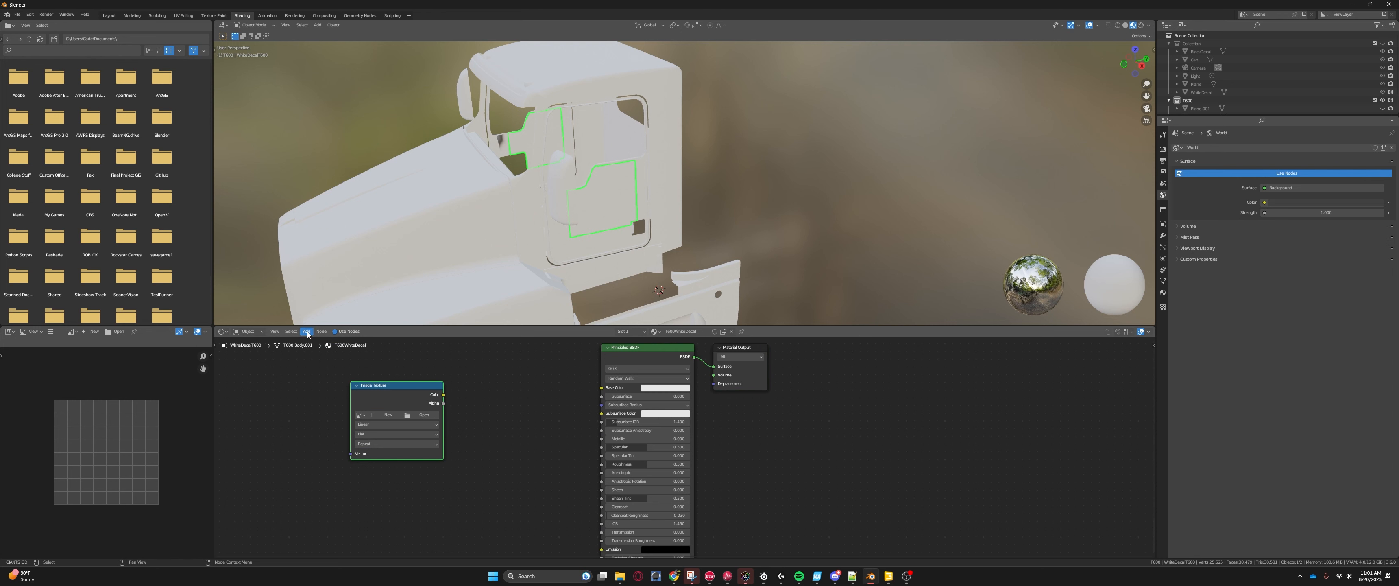
pyautogui.click(298, 334)
pyautogui.moveTo(407, 384); pyautogui.dragTo(604, 388)
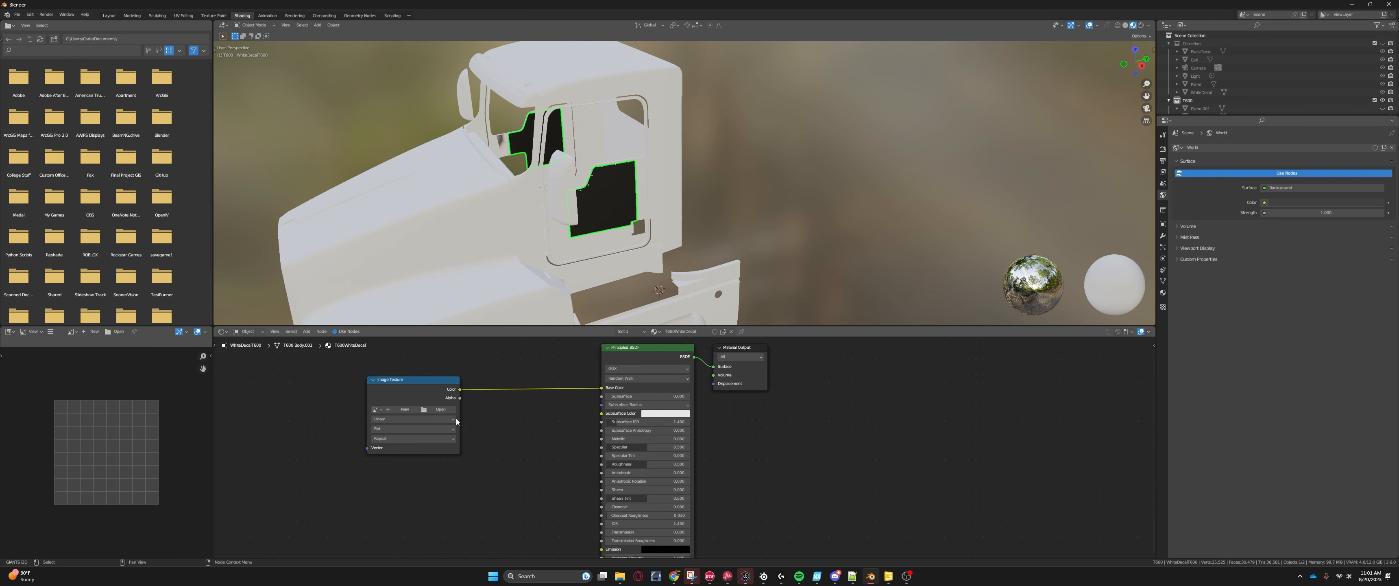
# Step: Load the white Lazy E logo PNG from the Lazy E Land and Cattle folder into the Image Texture node
pyautogui.click(440, 409)
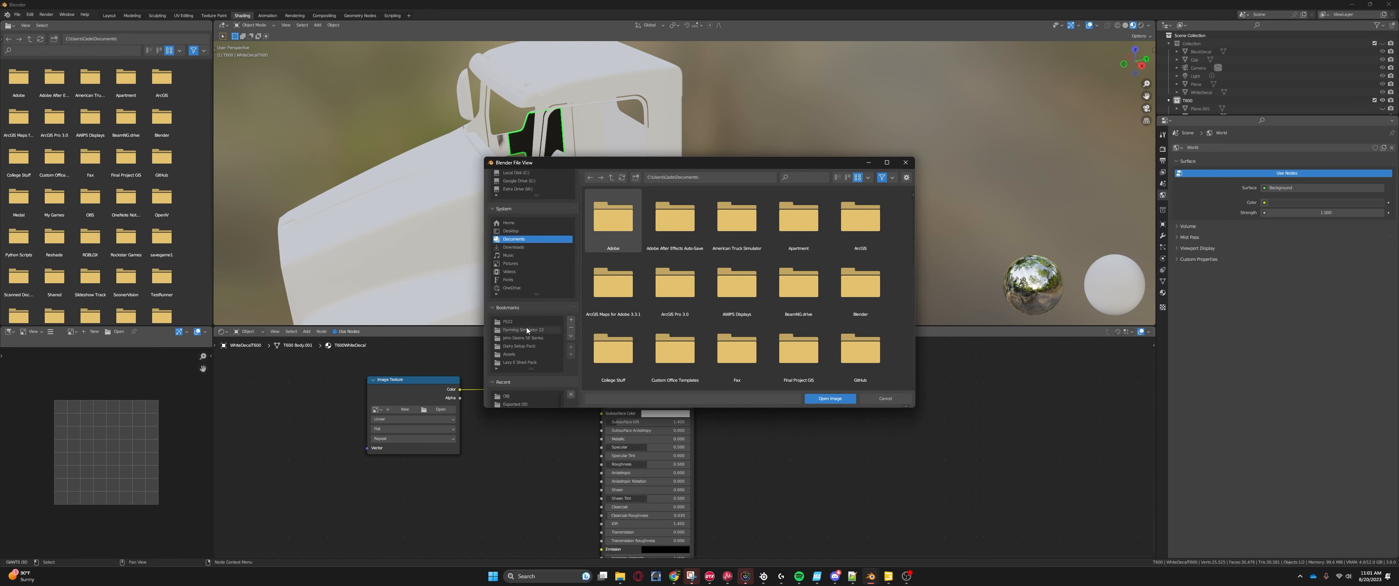
pyautogui.scroll(-2, 526, 337)
pyautogui.click(525, 378)
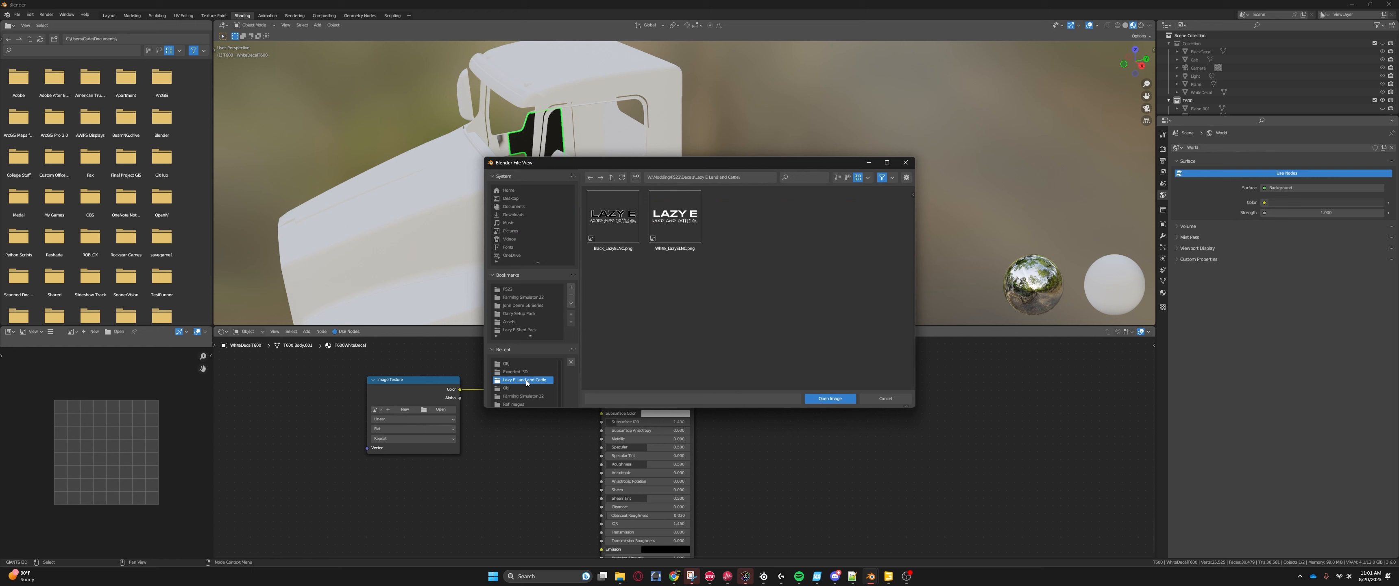
pyautogui.click(663, 237)
pyautogui.click(830, 398)
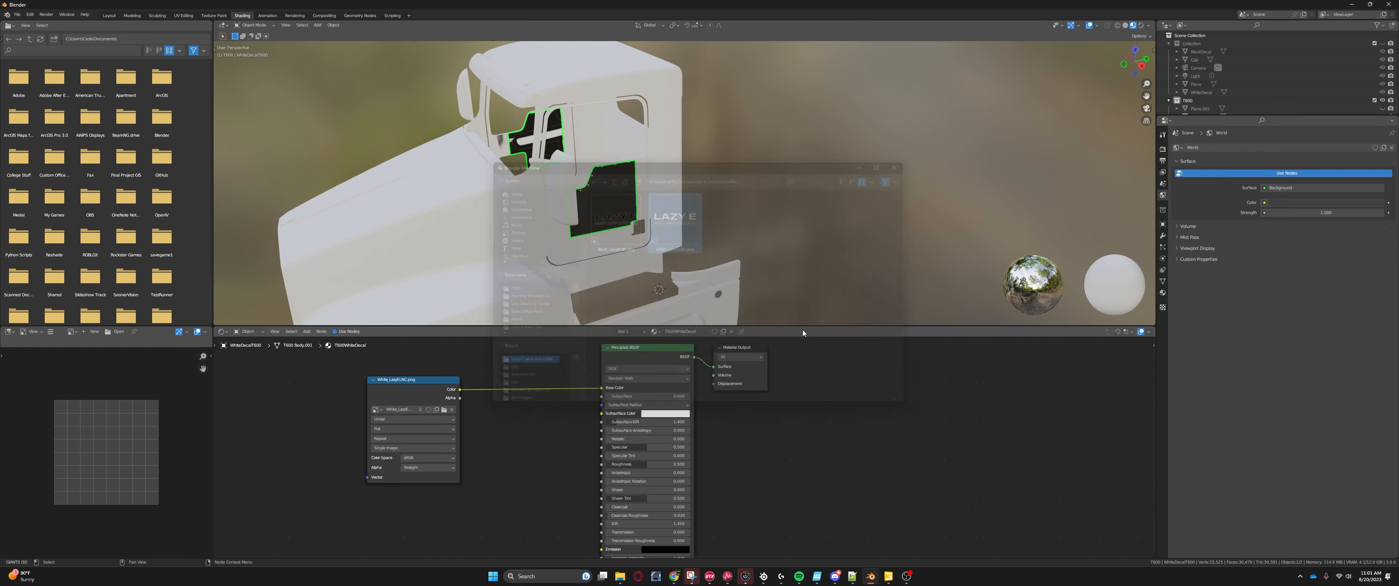
# Step: Examine the textured decal on the door up close and return to the Layout workspace
pyautogui.moveTo(682, 214); pyautogui.dragTo(895, 167, button='middle')
pyautogui.scroll(2, 622, 191)
pyautogui.scroll(2, 815, 207)
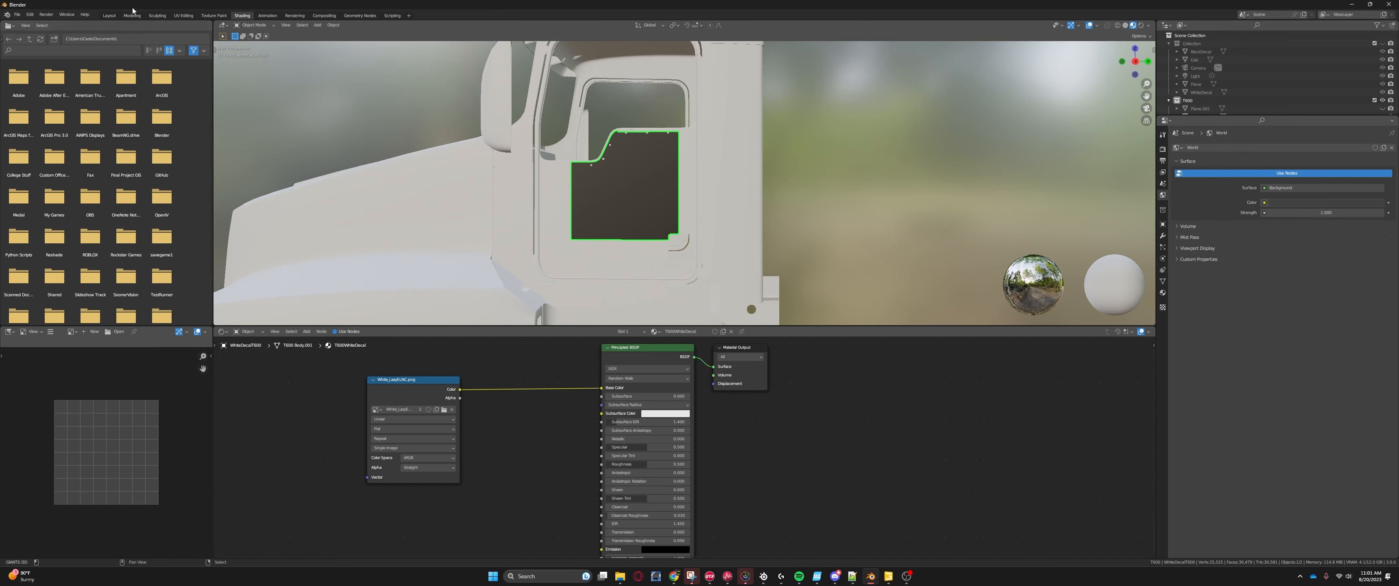
pyautogui.click(110, 15)
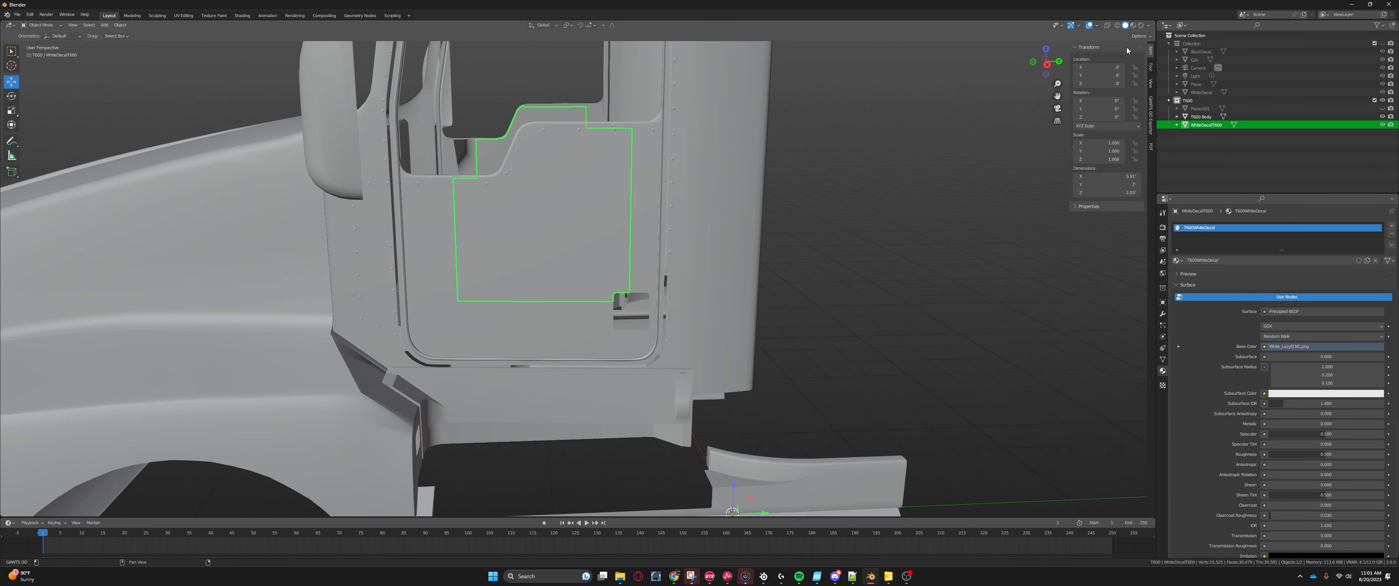
# Step: Switch the viewport to Material Preview shading and inspect the decal on the cab doors
pyautogui.click(1131, 25)
pyautogui.moveTo(709, 188)
pyautogui.mouseDown(button='middle')
pyautogui.moveTo(679, 184)
pyautogui.moveTo(740, 240)
pyautogui.moveTo(720, 249)
pyautogui.moveTo(902, 234)
pyautogui.moveTo(743, 255)
pyautogui.moveTo(586, 185)
pyautogui.moveTo(611, 170)
pyautogui.moveTo(596, 161)
pyautogui.moveTo(698, 248)
pyautogui.moveTo(658, 239)
pyautogui.moveTo(695, 270)
pyautogui.mouseUp(button='middle')
pyautogui.scroll(-2, 596, 162)
pyautogui.press('Tab')
pyautogui.scroll(-3, 657, 239)
pyautogui.scroll(3, 695, 270)
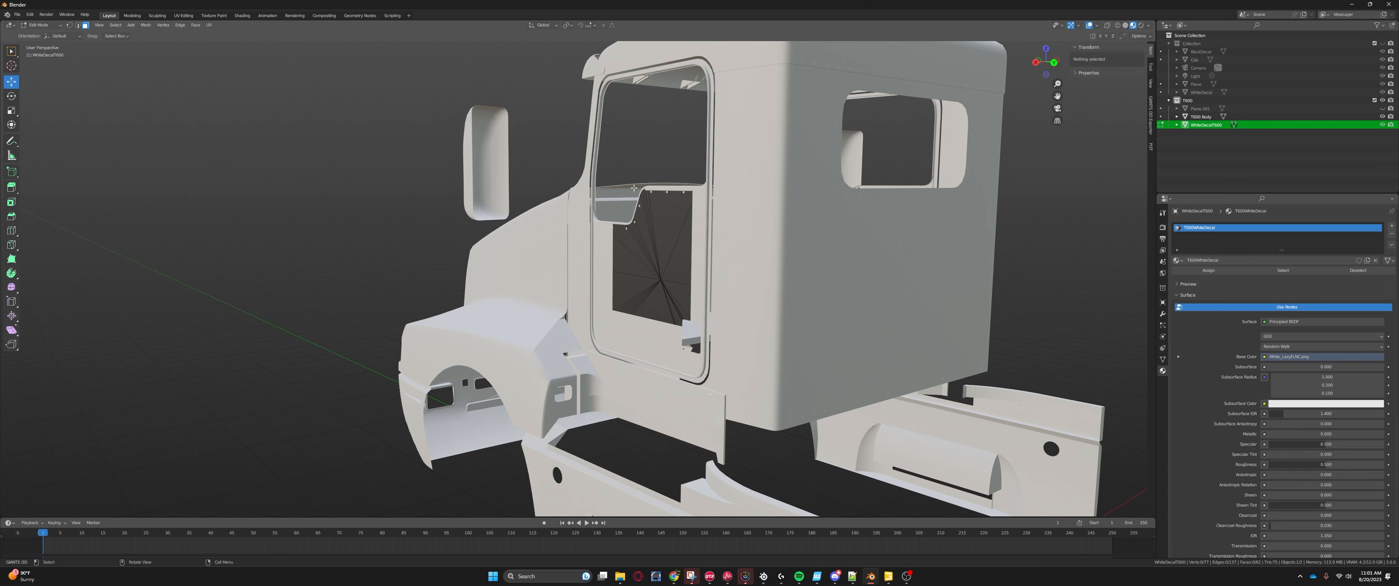
pyautogui.moveTo(634, 187); pyautogui.dragTo(660, 201, button='middle')
pyautogui.press('Tab')
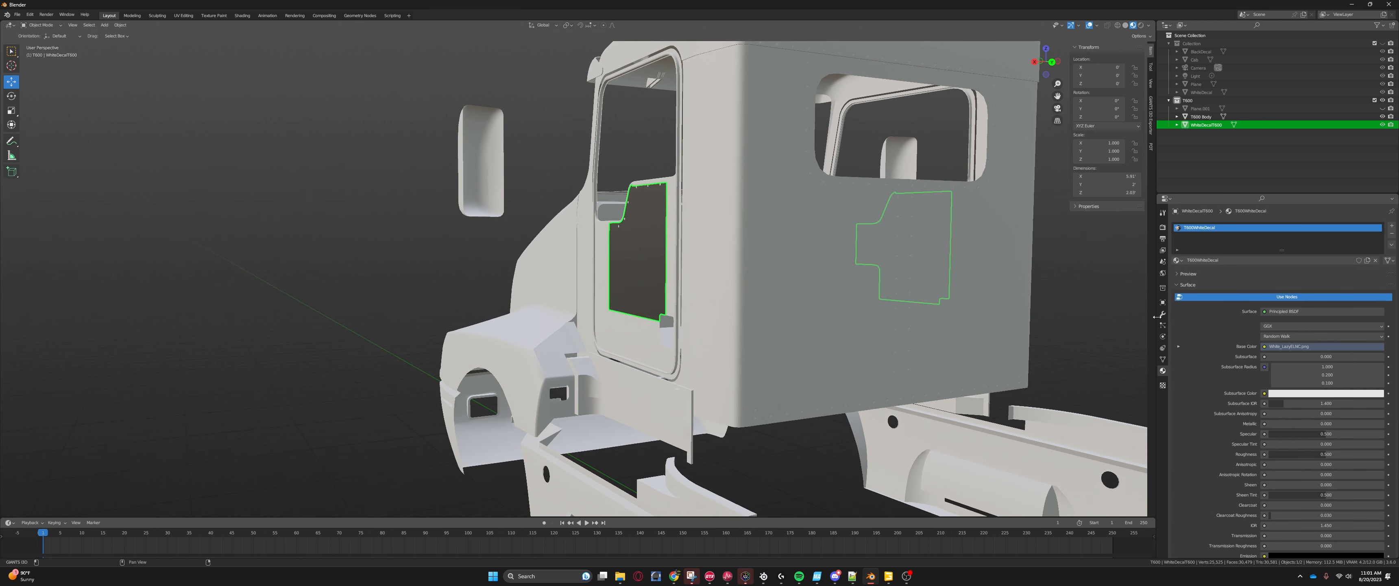
# Step: Add a second UV map to the decal object's mesh data and make the original UVMap the active one
pyautogui.click(1162, 325)
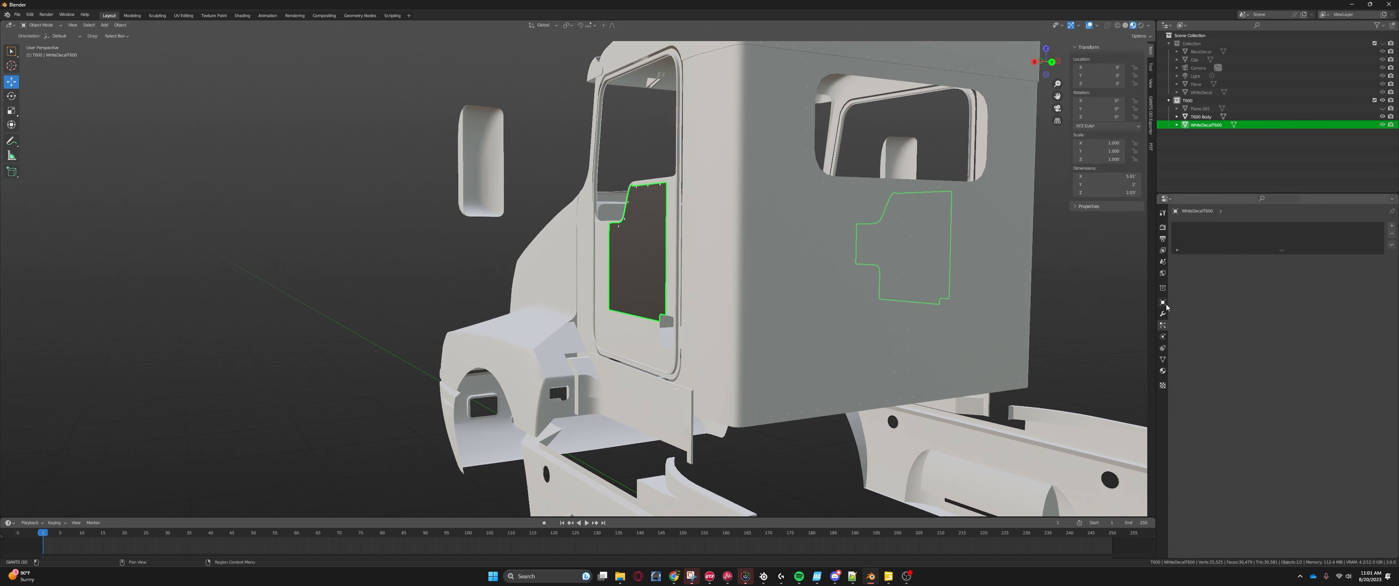
pyautogui.click(1163, 358)
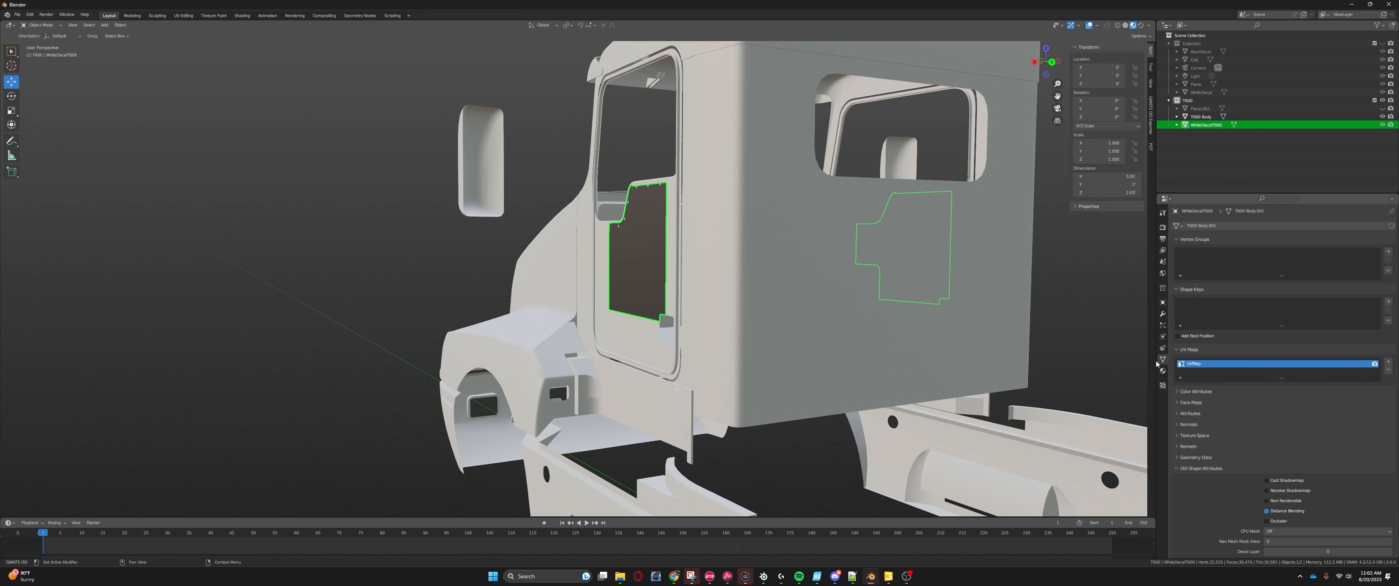
pyautogui.click(1388, 362)
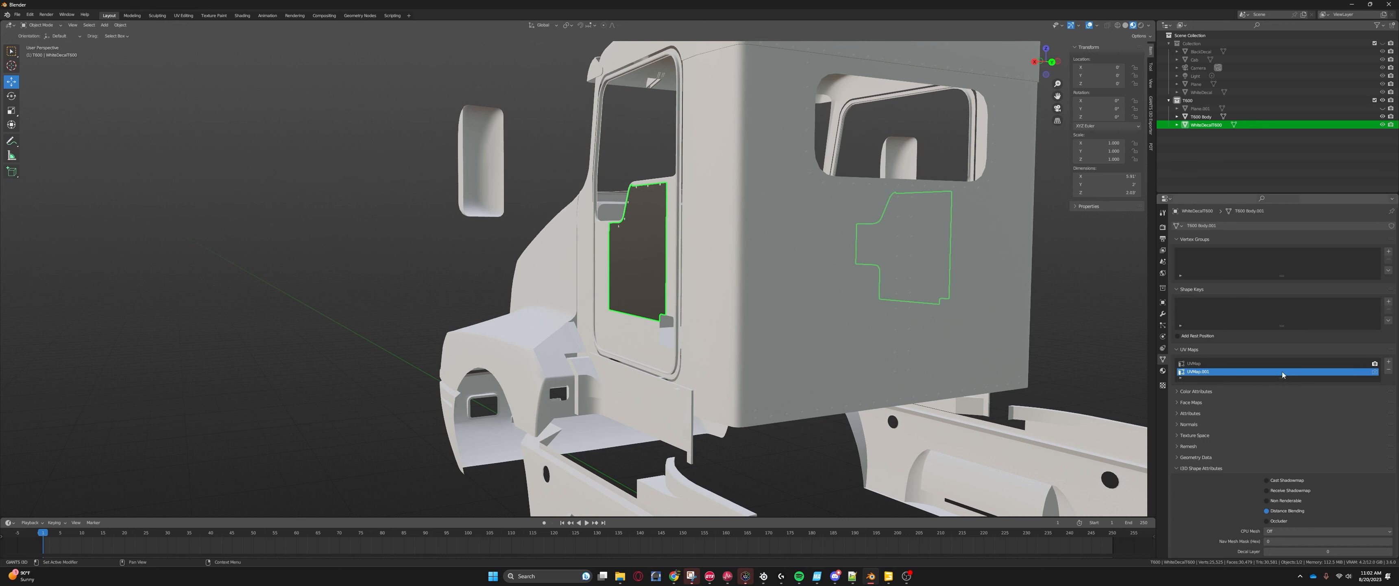
pyautogui.click(1194, 363)
# Step: Select the decal face on one cab door in Edit Mode and unwrap it so the logo maps onto it
pyautogui.moveTo(823, 291); pyautogui.dragTo(847, 307, button='middle')
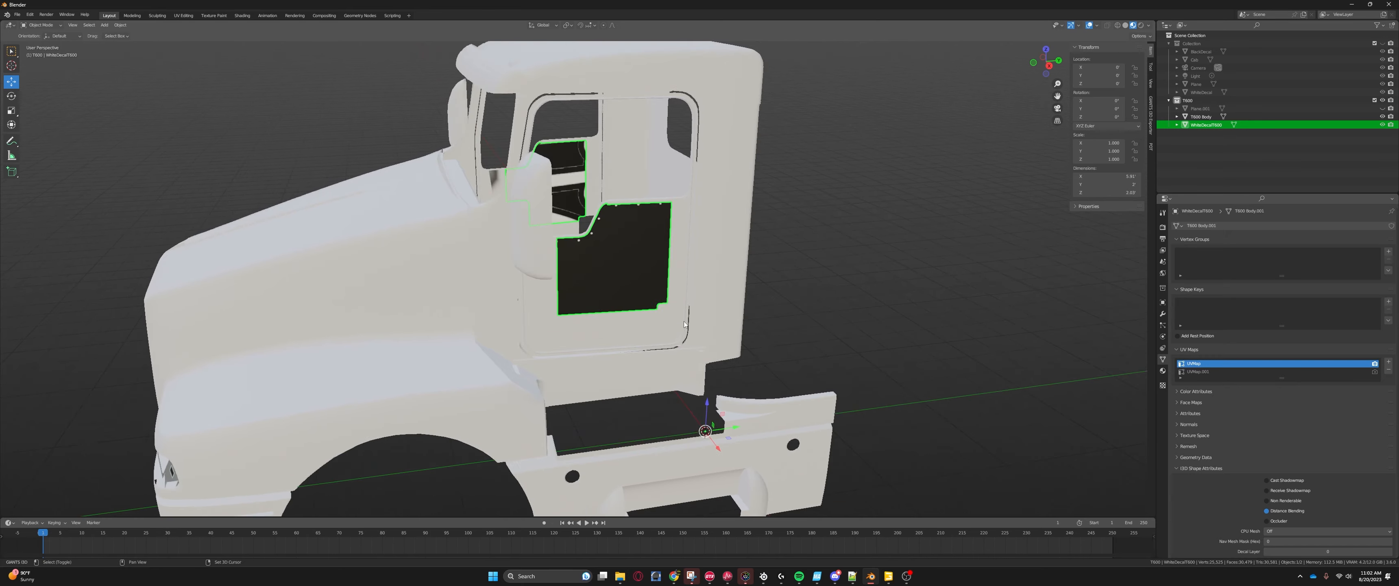
pyautogui.scroll(3, 672, 307)
pyautogui.moveTo(672, 306); pyautogui.dragTo(641, 294, button='middle')
pyautogui.keyDown('shift'); pyautogui.moveTo(641, 294); pyautogui.dragTo(513, 197, button='middle'); pyautogui.keyUp('shift')
pyautogui.scroll(-3, 499, 267)
pyautogui.scroll(2, 628, 288)
pyautogui.press('Tab')
pyautogui.scroll(-4, 621, 287)
pyautogui.moveTo(614, 341); pyautogui.dragTo(614, 341)
pyautogui.press('KP_Decimal')
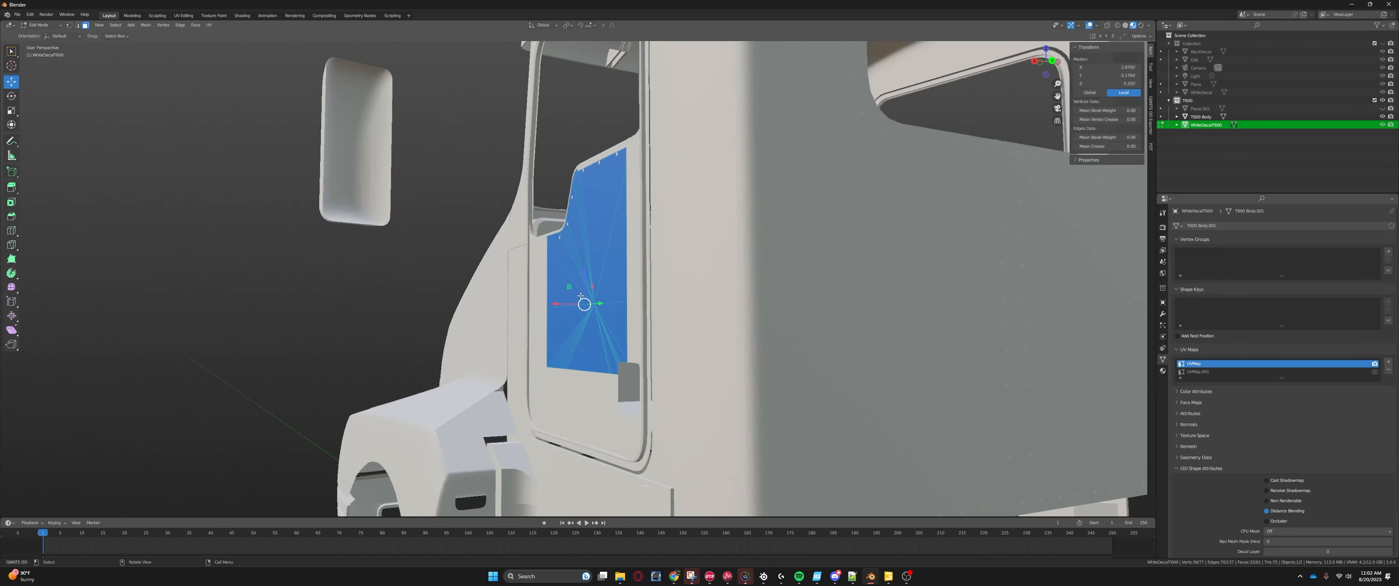
pyautogui.moveTo(575, 145); pyautogui.dragTo(514, 129, button='middle')
pyautogui.scroll(-5, 650, 310)
pyautogui.moveTo(650, 310); pyautogui.dragTo(836, 139, button='middle')
pyautogui.moveTo(729, 296); pyautogui.dragTo(823, 285, button='middle')
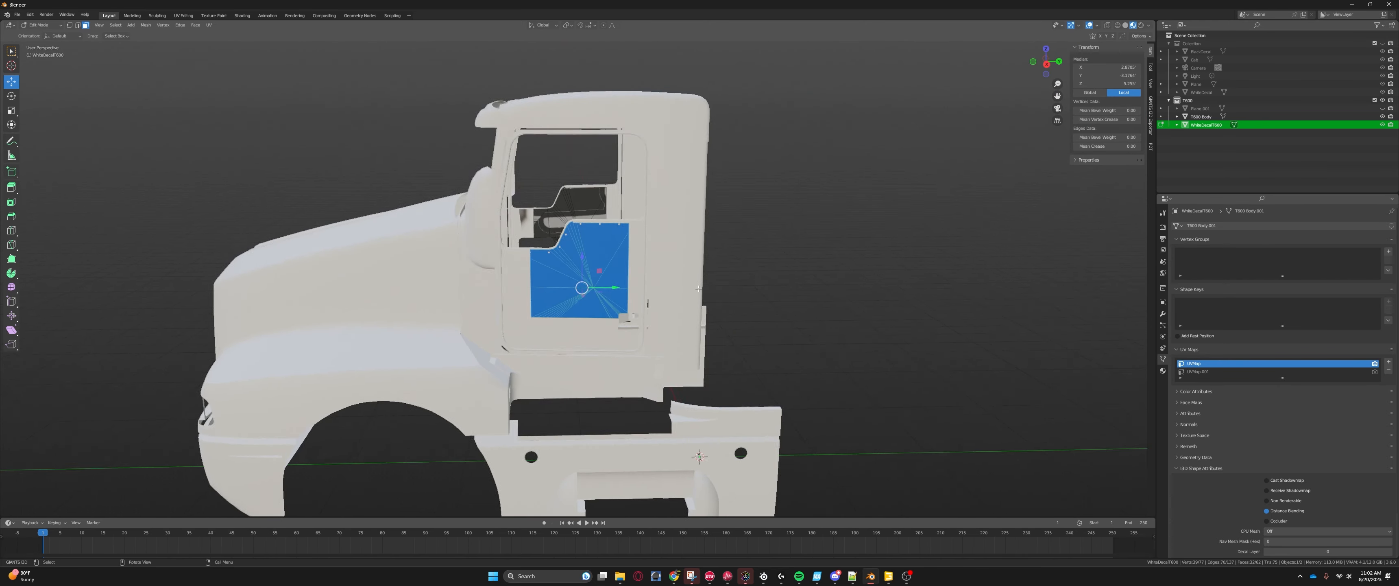
pyautogui.scroll(4, 771, 288)
pyautogui.moveTo(715, 288); pyautogui.dragTo(625, 252, button='middle')
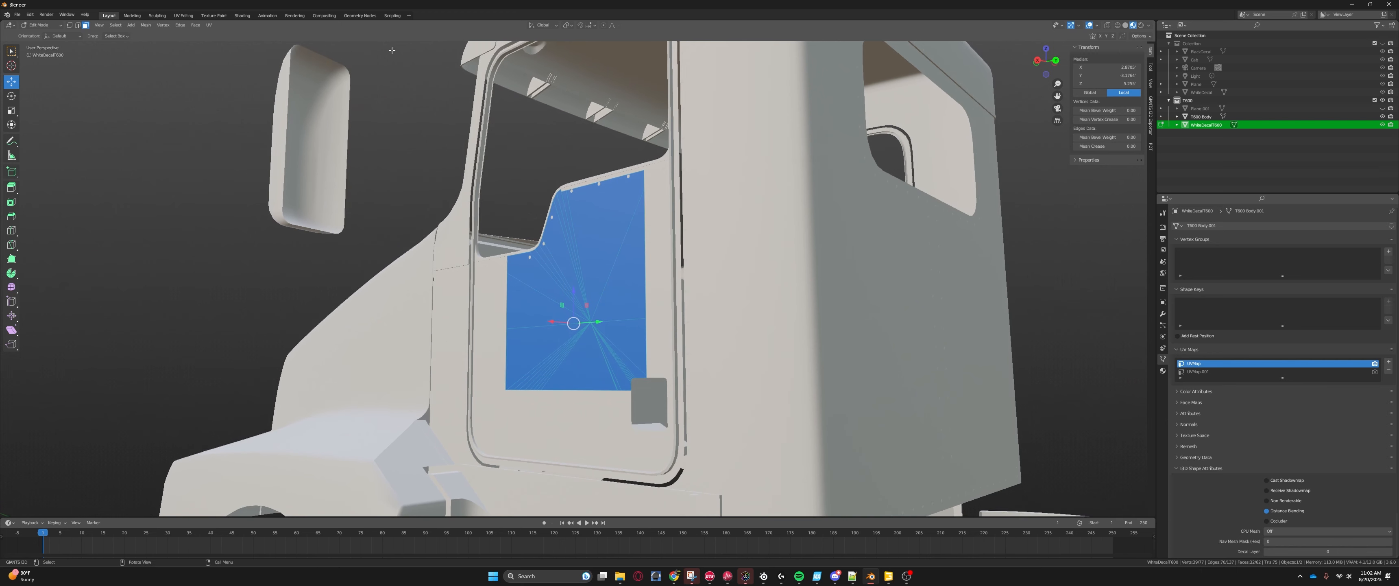
pyautogui.click(209, 25)
pyautogui.click(219, 34)
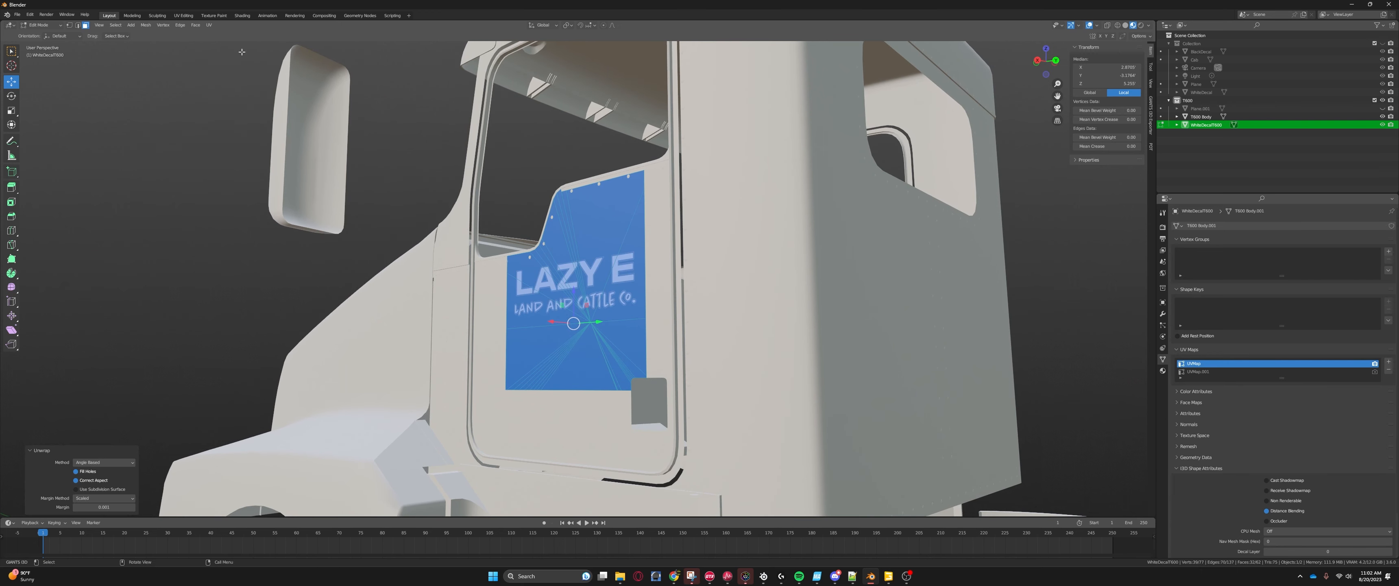
# Step: Switch to the UV Editing workspace and show the LAZY E door decal in the right orthographic view
pyautogui.moveTo(625, 304); pyautogui.dragTo(595, 329, button='middle')
pyautogui.scroll(3, 596, 329)
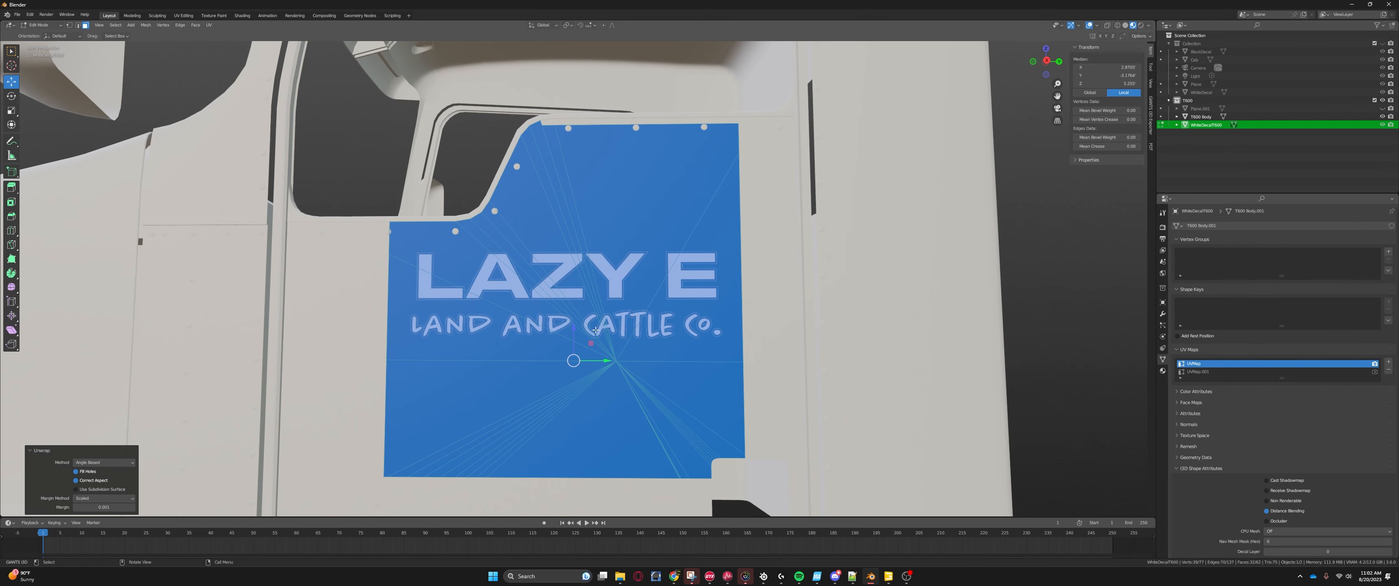
pyautogui.scroll(-1, 595, 329)
pyautogui.scroll(-4, 595, 330)
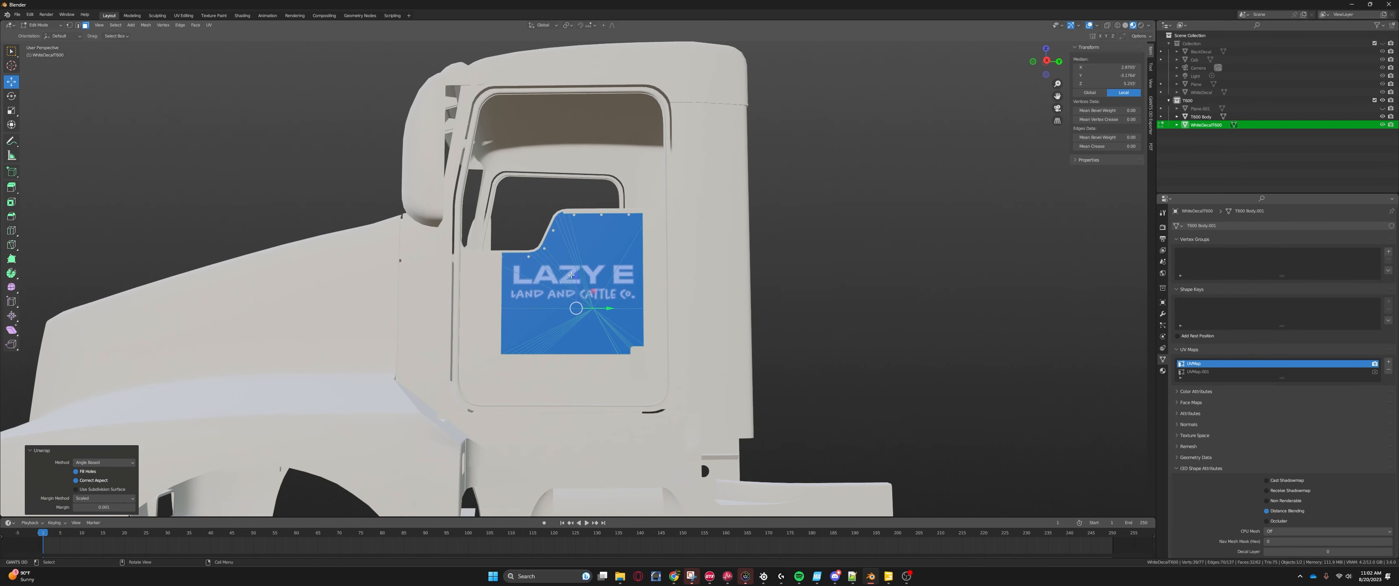
pyautogui.click(183, 15)
pyautogui.scroll(5, 290, 299)
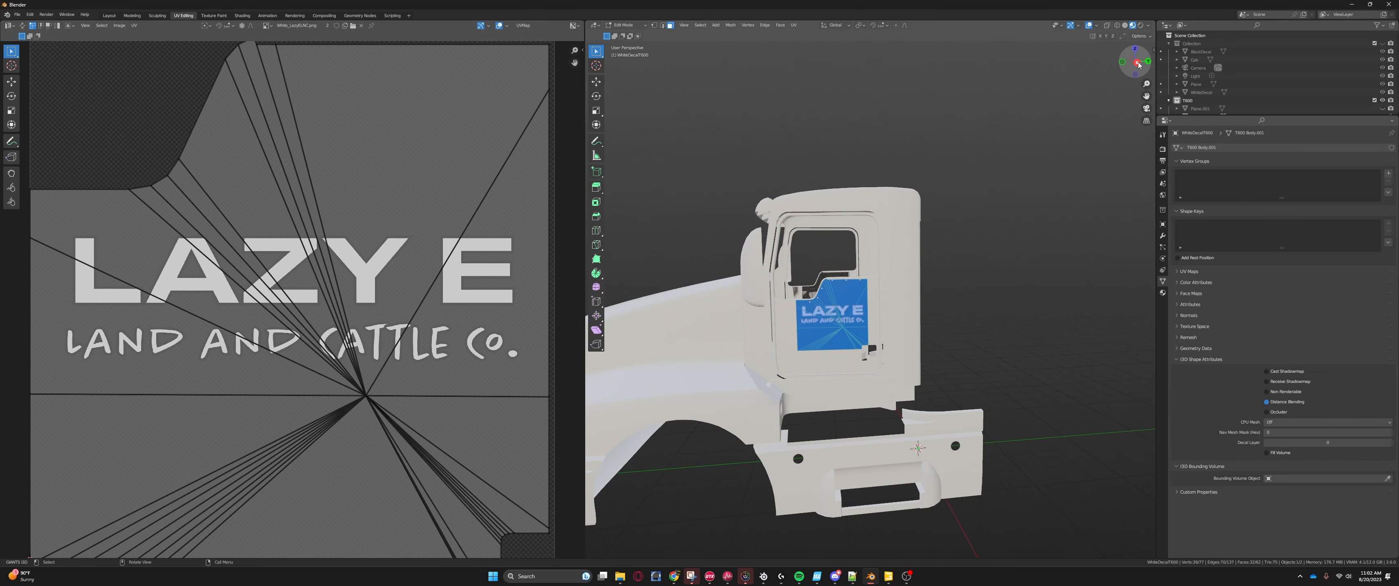
pyautogui.click(1136, 62)
pyautogui.scroll(5, 802, 322)
pyautogui.keyDown('shift'); pyautogui.moveTo(802, 322); pyautogui.dragTo(912, 276, button='middle'); pyautogui.keyUp('shift')
pyautogui.scroll(5, 881, 299)
pyautogui.scroll(-7, 878, 237)
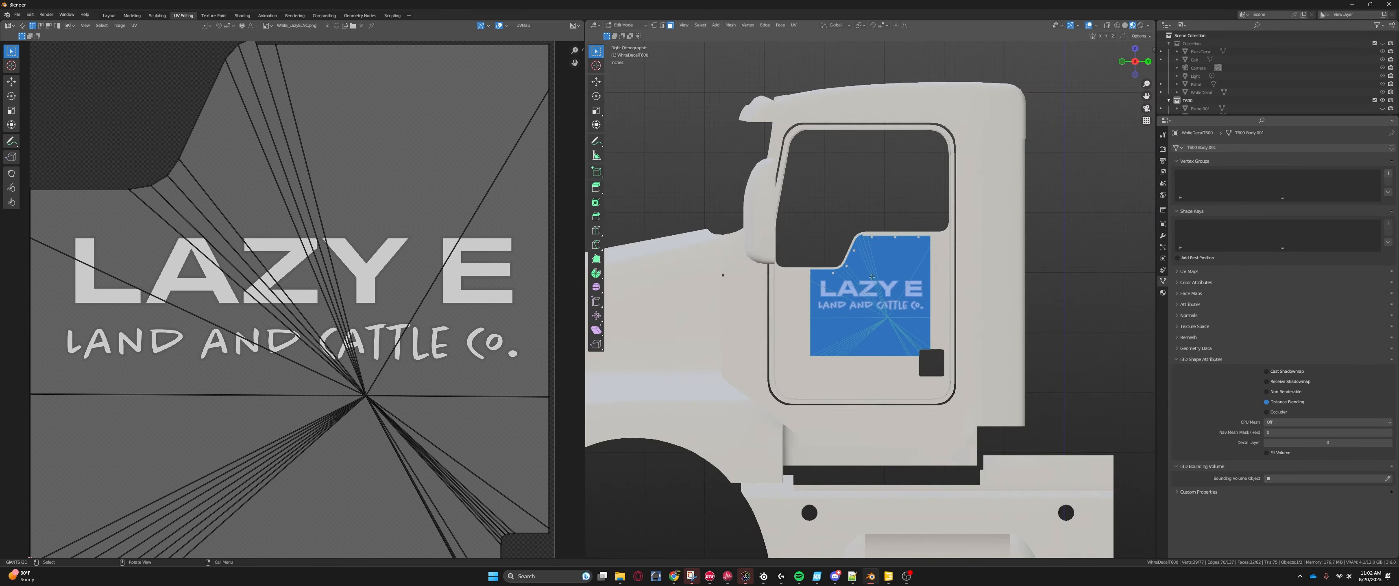
# Step: Select the decal faces on the opposite cab door and unwrap their UVs
pyautogui.moveTo(878, 238); pyautogui.dragTo(796, 321, button='middle')
pyautogui.scroll(-3, 796, 321)
pyautogui.moveTo(977, 359); pyautogui.dragTo(989, 329, button='middle')
pyautogui.moveTo(816, 156); pyautogui.dragTo(983, 383)
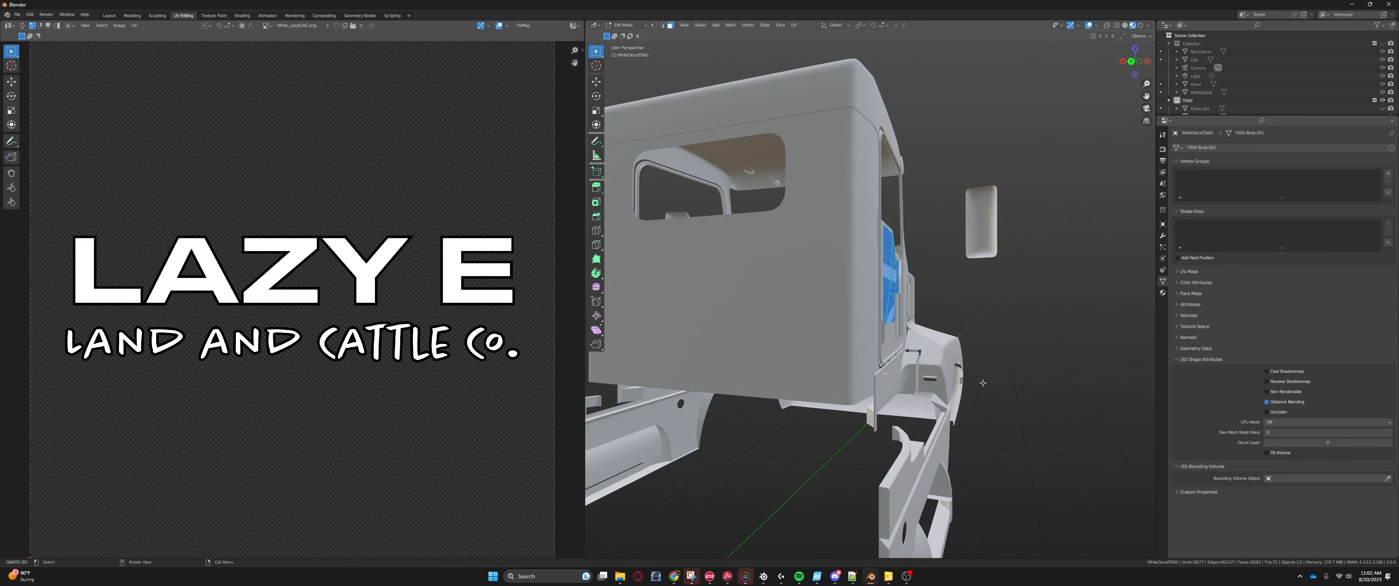
pyautogui.moveTo(983, 383); pyautogui.dragTo(839, 312, button='middle')
pyautogui.click(793, 25)
pyautogui.click(801, 34)
# Step: Examine how the LAZY E lettering maps onto the decals on both cab doors
pyautogui.scroll(2, 757, 322)
pyautogui.moveTo(735, 326); pyautogui.dragTo(619, 320, button='middle')
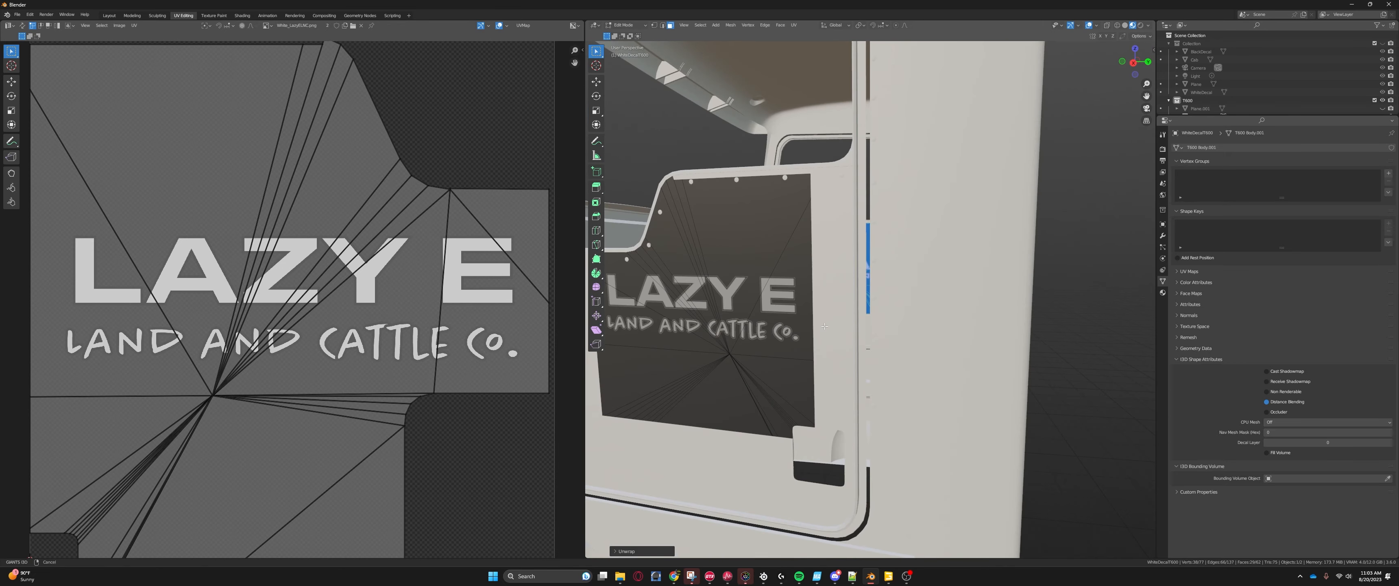
pyautogui.scroll(-4, 831, 320)
pyautogui.moveTo(872, 307); pyautogui.dragTo(679, 302, button='middle')
pyautogui.scroll(3, 682, 301)
pyautogui.moveTo(950, 283); pyautogui.dragTo(888, 282, button='middle')
pyautogui.scroll(3, 888, 282)
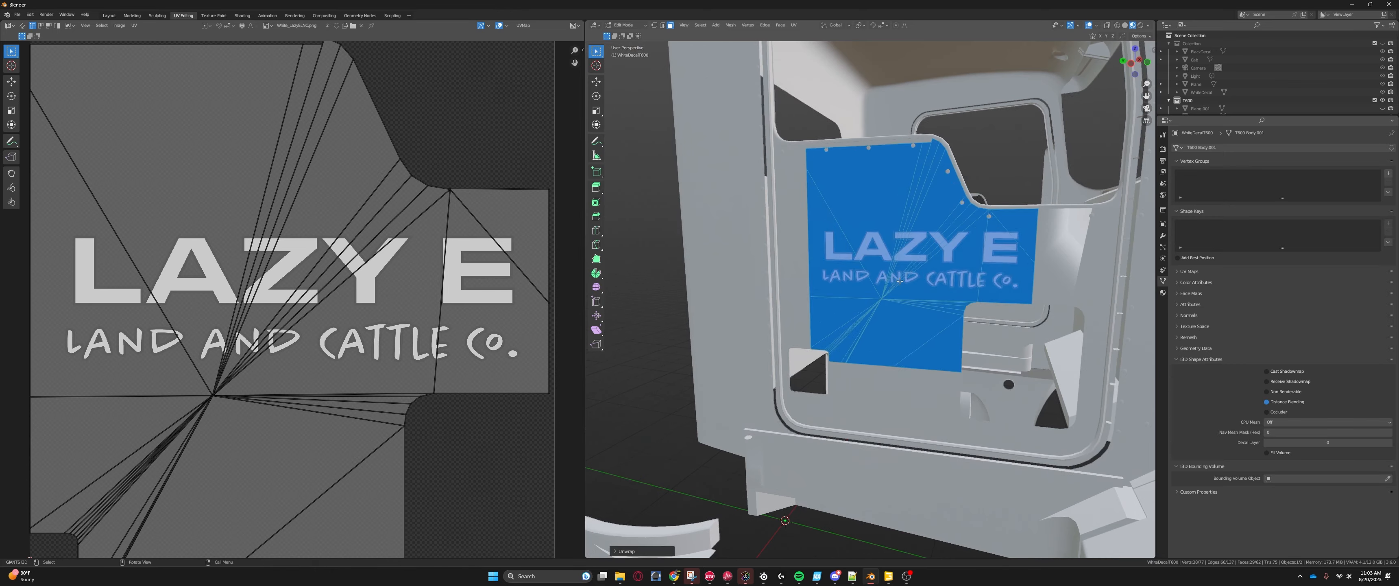
# Step: Return to Object Mode, deselect the decal and inspect its lettering on the door up close
pyautogui.press('Tab')
pyautogui.scroll(-6, 950, 233)
pyautogui.click(1008, 185)
pyautogui.moveTo(1008, 184); pyautogui.dragTo(906, 260, button='middle')
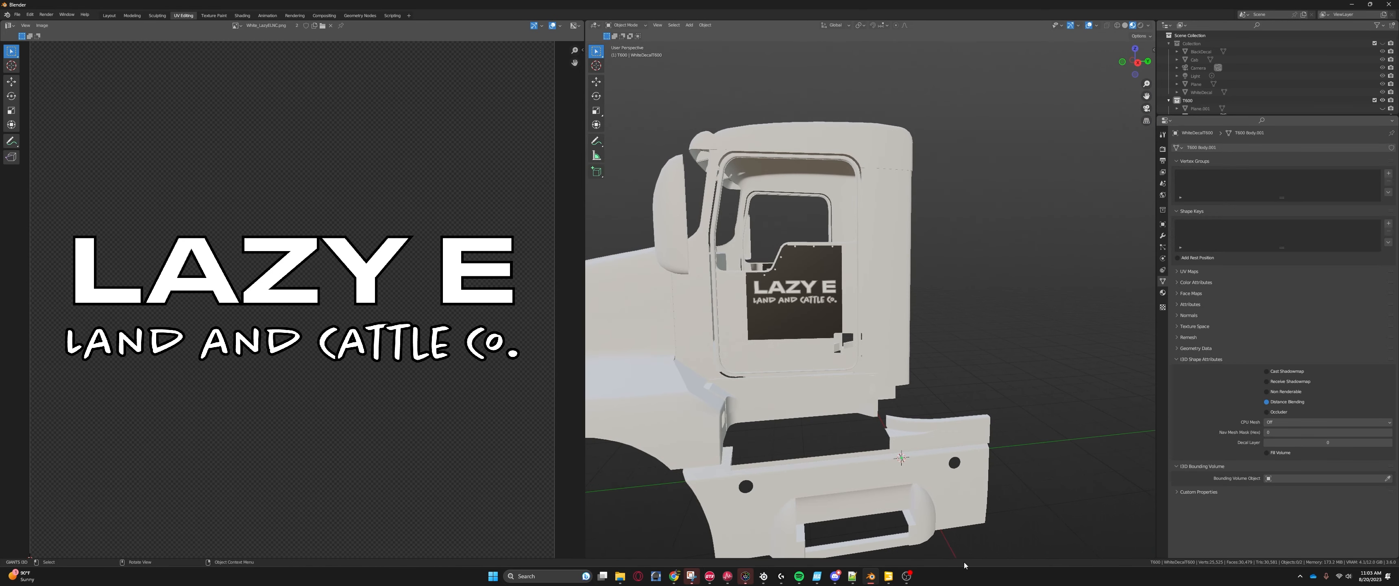
pyautogui.scroll(5, 833, 363)
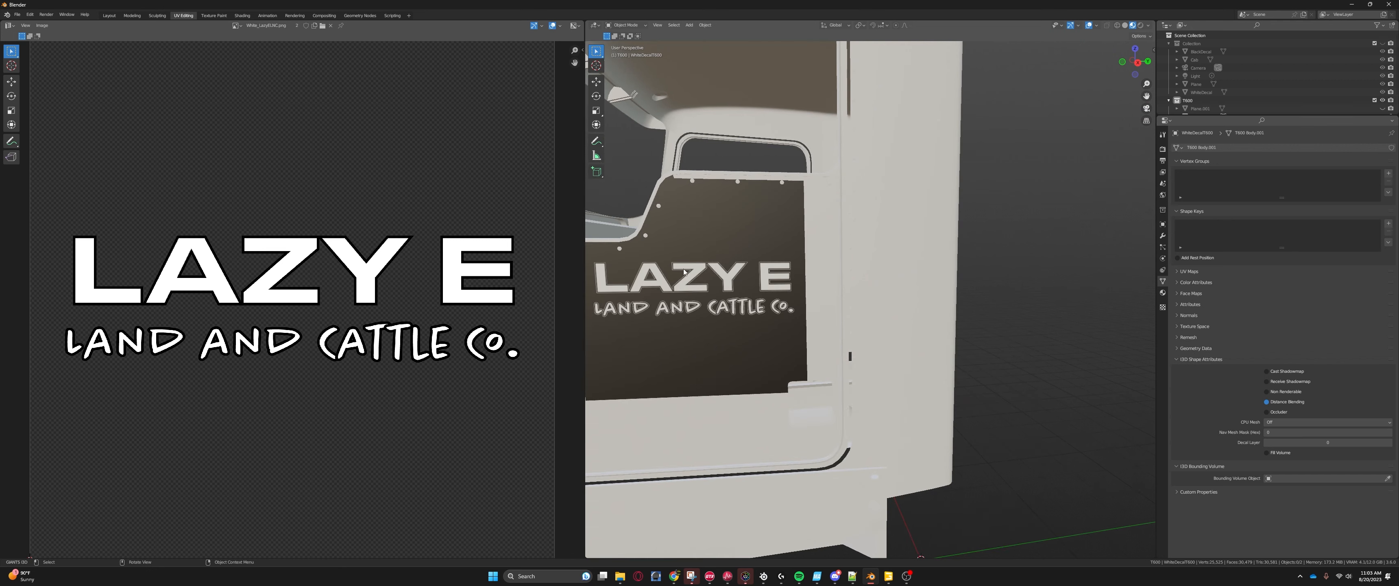
pyautogui.scroll(-8, 684, 271)
pyautogui.moveTo(795, 325); pyautogui.dragTo(827, 363, button='middle')
pyautogui.scroll(8, 883, 333)
# Step: Select one door's decal faces in Edit Mode and, in the Layout workspace, move them slightly outward along the X axis
pyautogui.press('Tab')
pyautogui.press('a')
pyautogui.click(755, 261)
pyautogui.moveTo(730, 214); pyautogui.dragTo(897, 496)
pyautogui.moveTo(889, 456); pyautogui.dragTo(849, 448, button='middle')
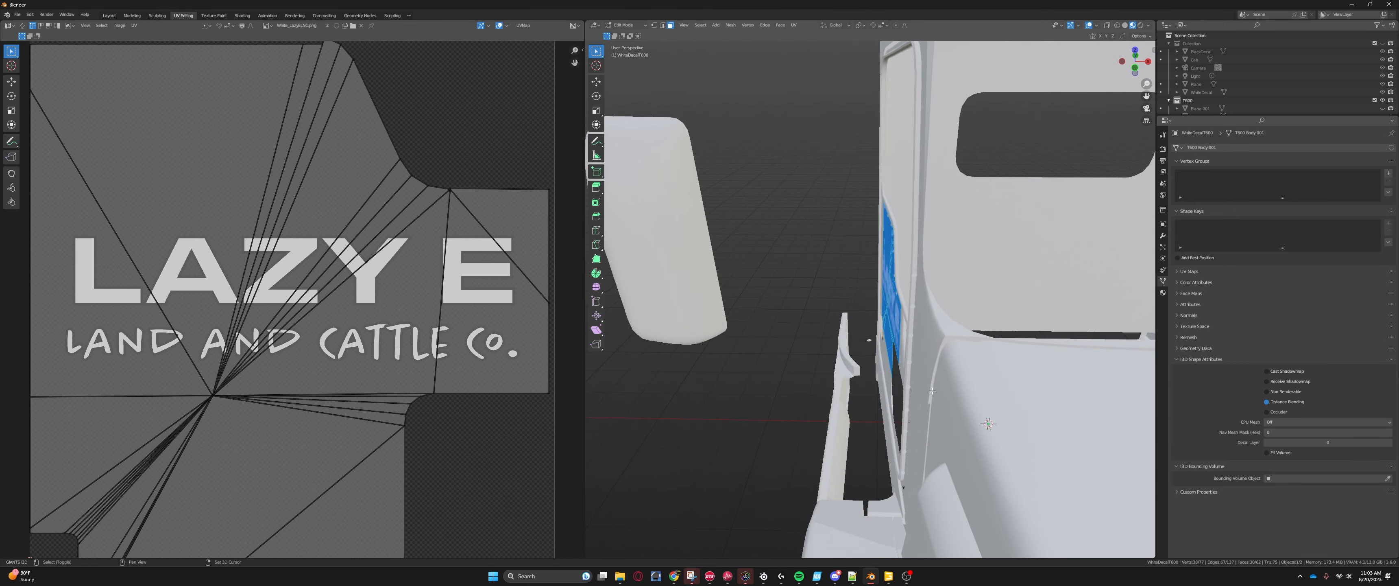
pyautogui.click(597, 81)
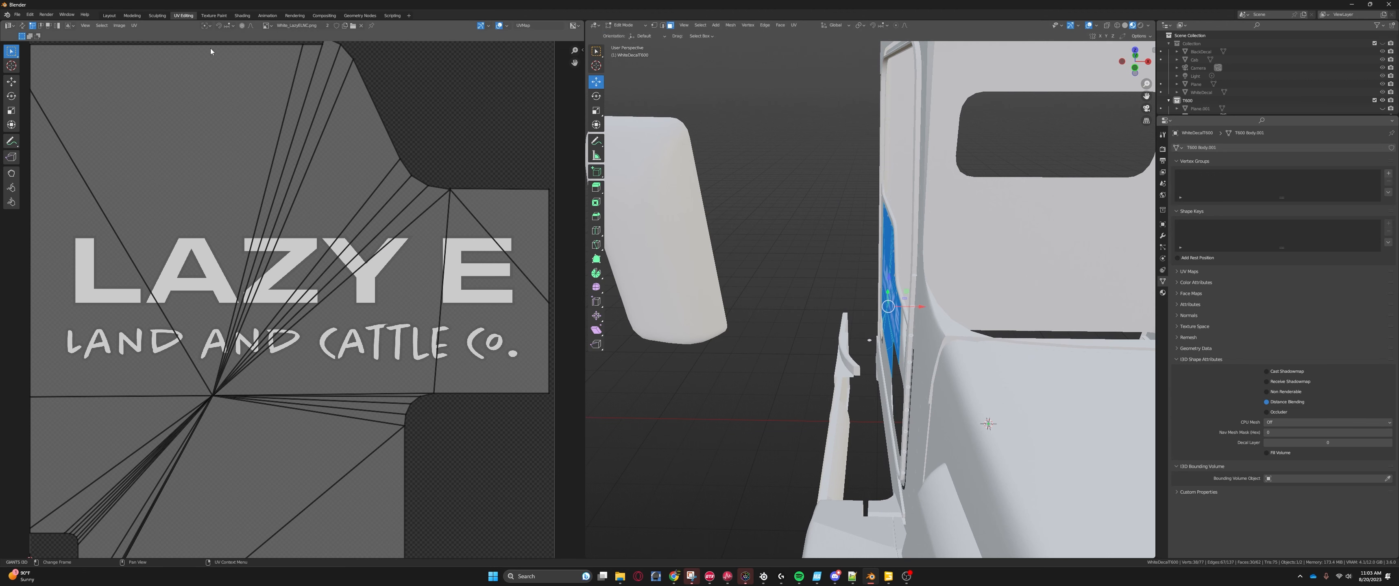
pyautogui.click(109, 15)
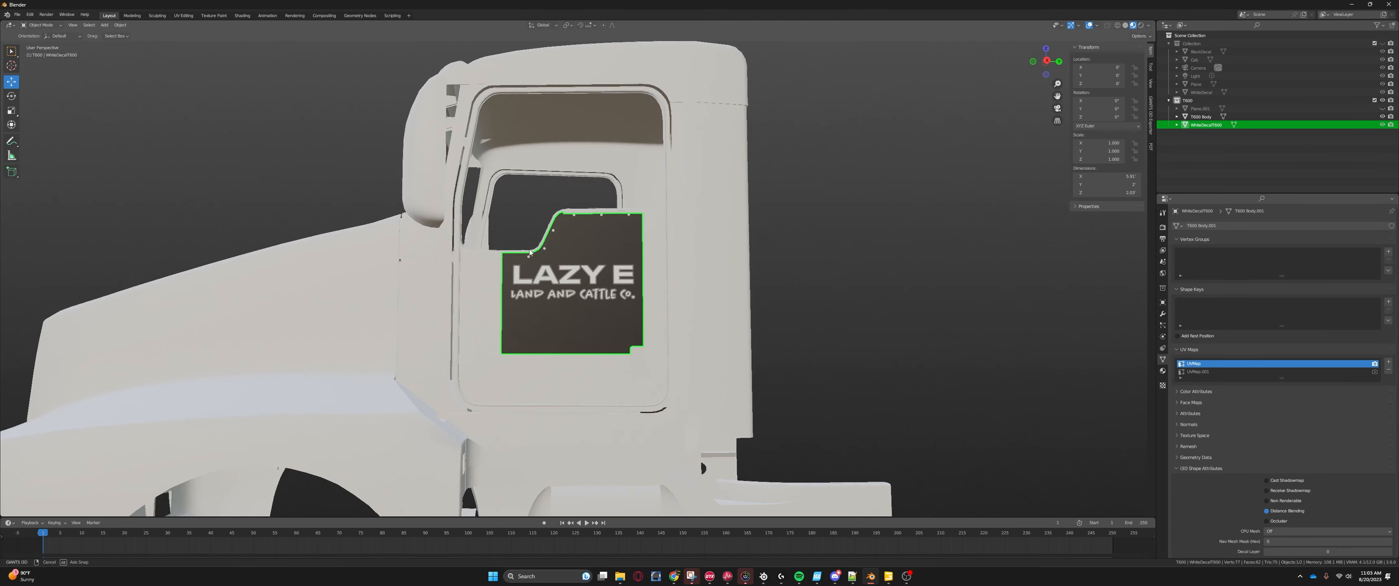
pyautogui.press('Tab')
pyautogui.moveTo(640, 255); pyautogui.dragTo(624, 306, button='middle')
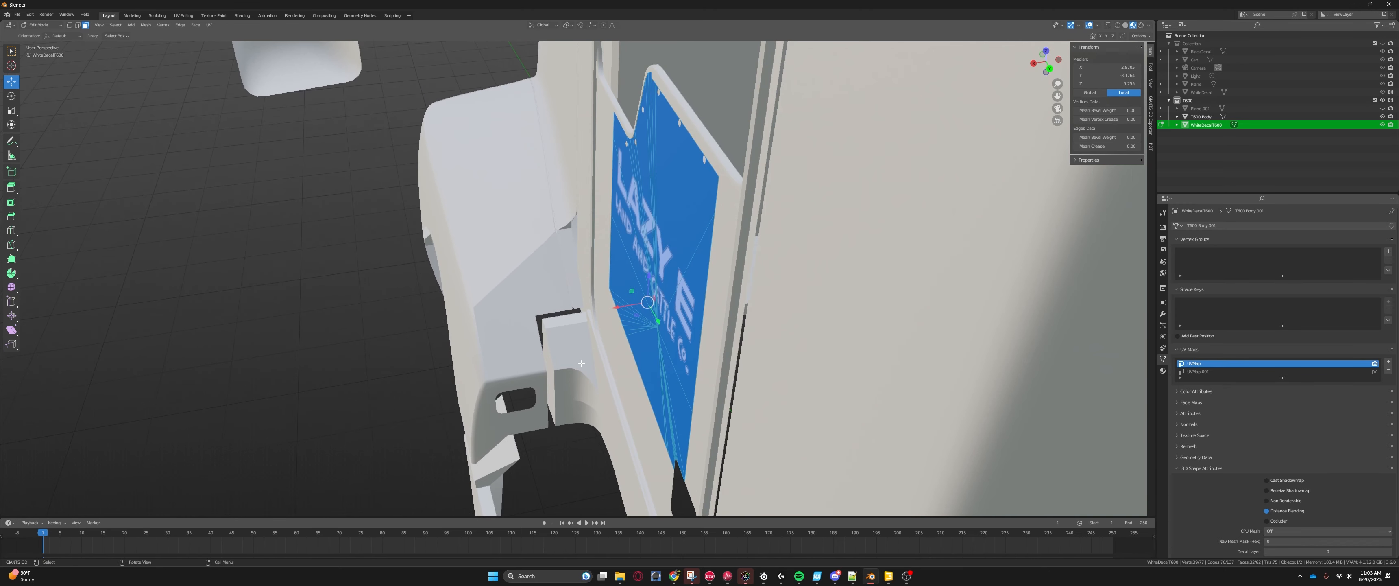
pyautogui.moveTo(624, 305); pyautogui.dragTo(609, 306)
# Step: Select the opposite door's decal faces, move them slightly outward along the X axis, and leave Edit Mode
pyautogui.moveTo(609, 306); pyautogui.dragTo(673, 318, button='middle')
pyautogui.moveTo(488, 122); pyautogui.dragTo(739, 410)
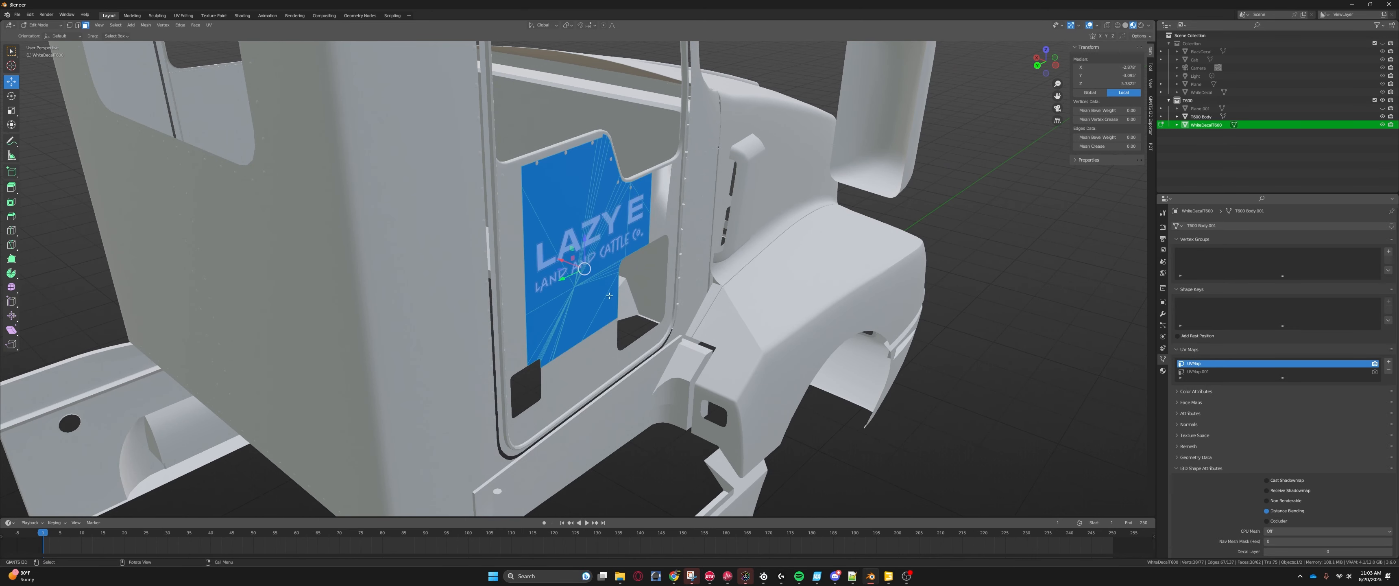
pyautogui.moveTo(586, 271); pyautogui.dragTo(627, 318, button='middle')
pyautogui.scroll(2, 581, 281)
pyautogui.moveTo(586, 278); pyautogui.dragTo(594, 280)
pyautogui.scroll(-5, 594, 280)
pyautogui.moveTo(594, 280); pyautogui.dragTo(625, 272, button='middle')
pyautogui.scroll(-4, 514, 249)
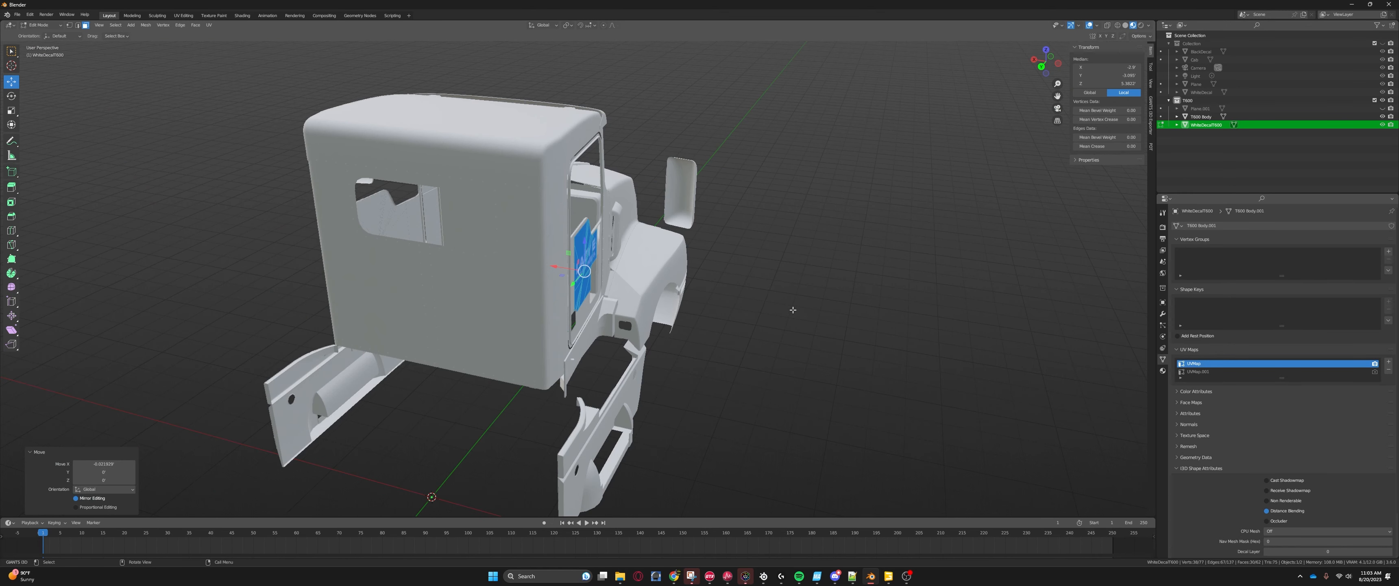
pyautogui.click(793, 309)
pyautogui.scroll(4, 781, 323)
pyautogui.press('Tab')
pyautogui.moveTo(681, 318); pyautogui.dragTo(885, 359, button='middle')
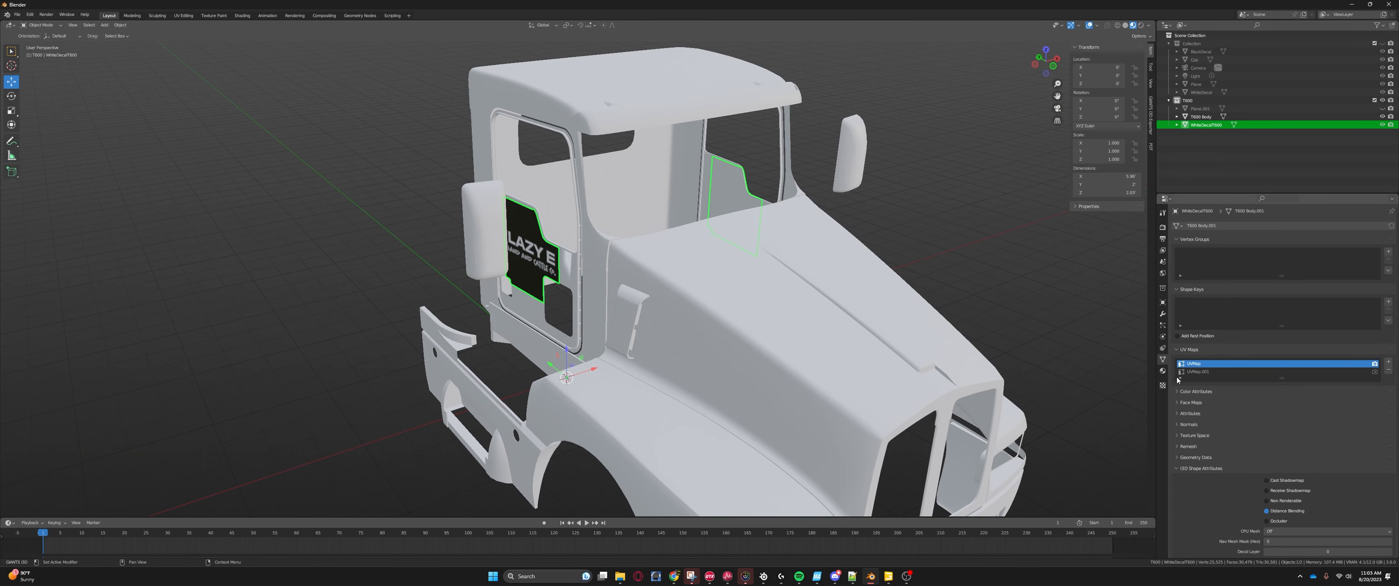
# Step: Add a Shrinkwrap modifier to the WhiteDecalT600 object with T600 Body as its target
pyautogui.click(1162, 314)
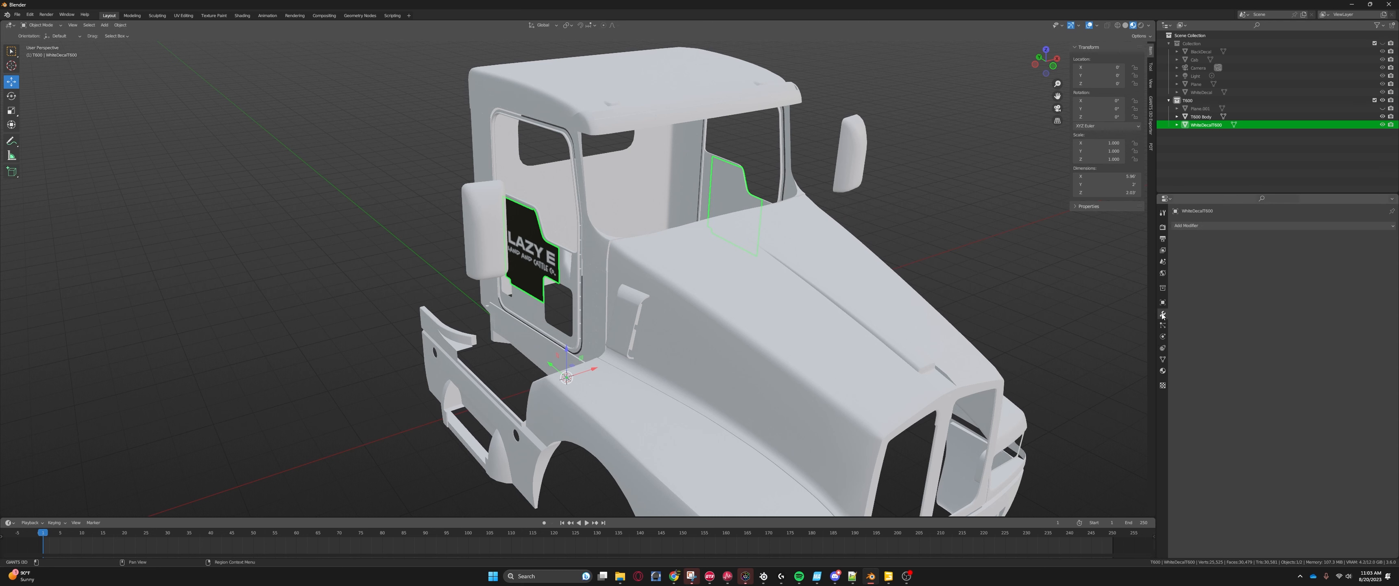
pyautogui.click(1195, 226)
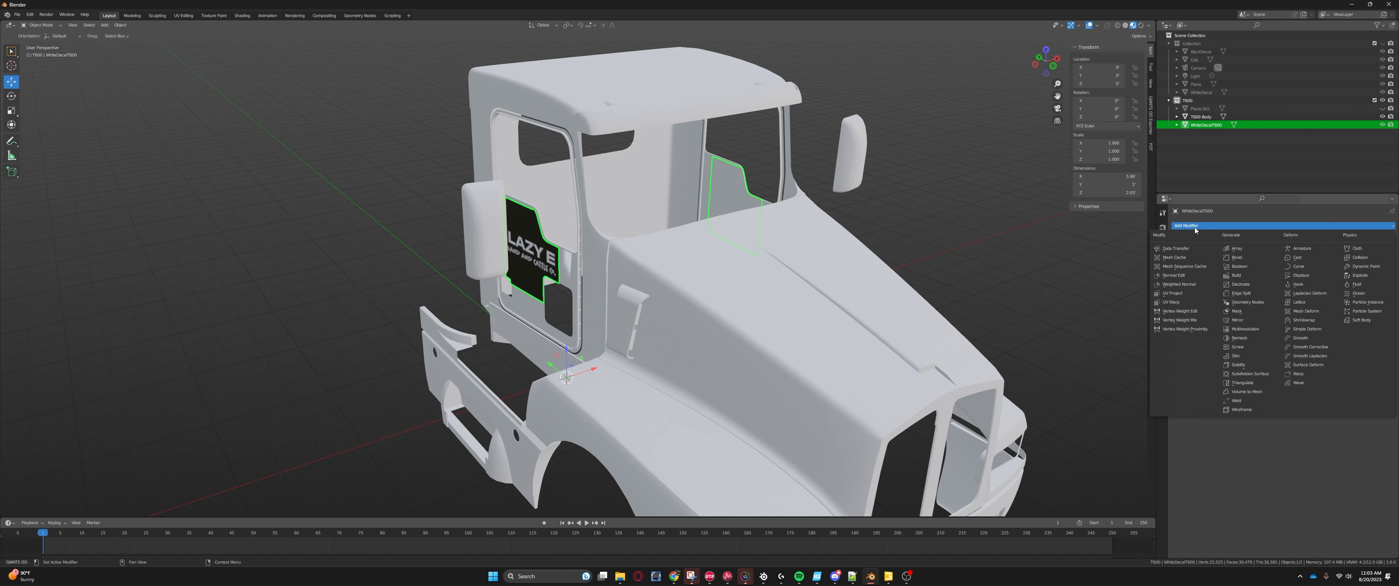
pyautogui.click(1303, 319)
pyautogui.moveTo(814, 228); pyautogui.dragTo(828, 319, button='middle')
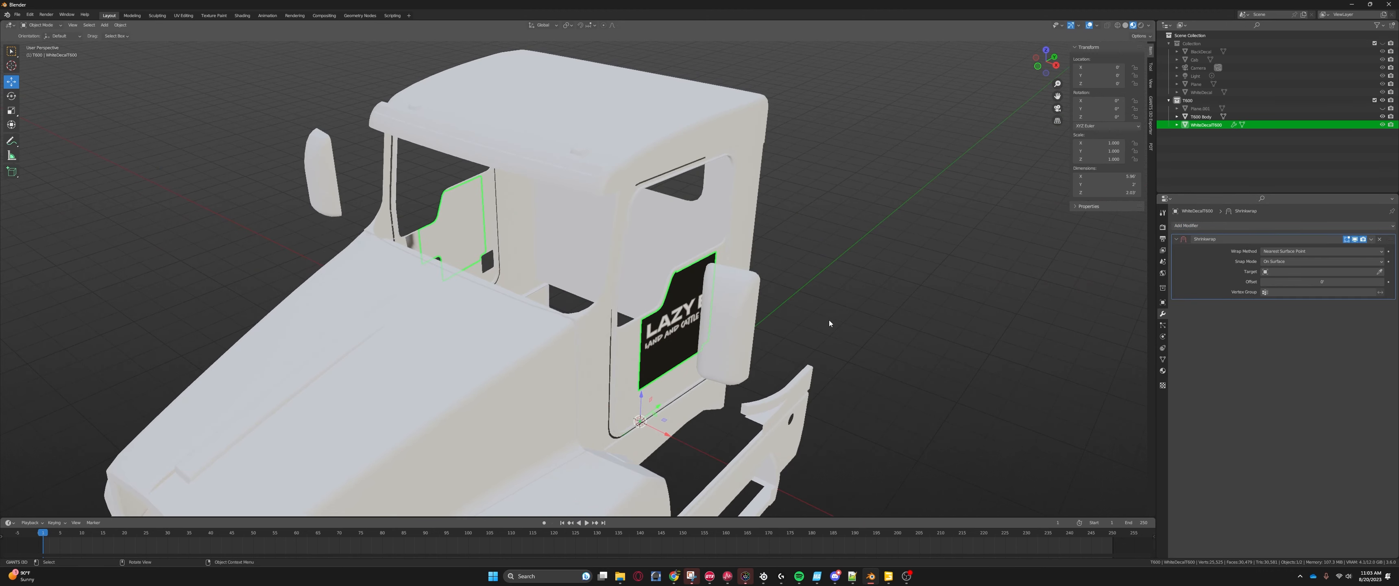
pyautogui.scroll(8, 802, 328)
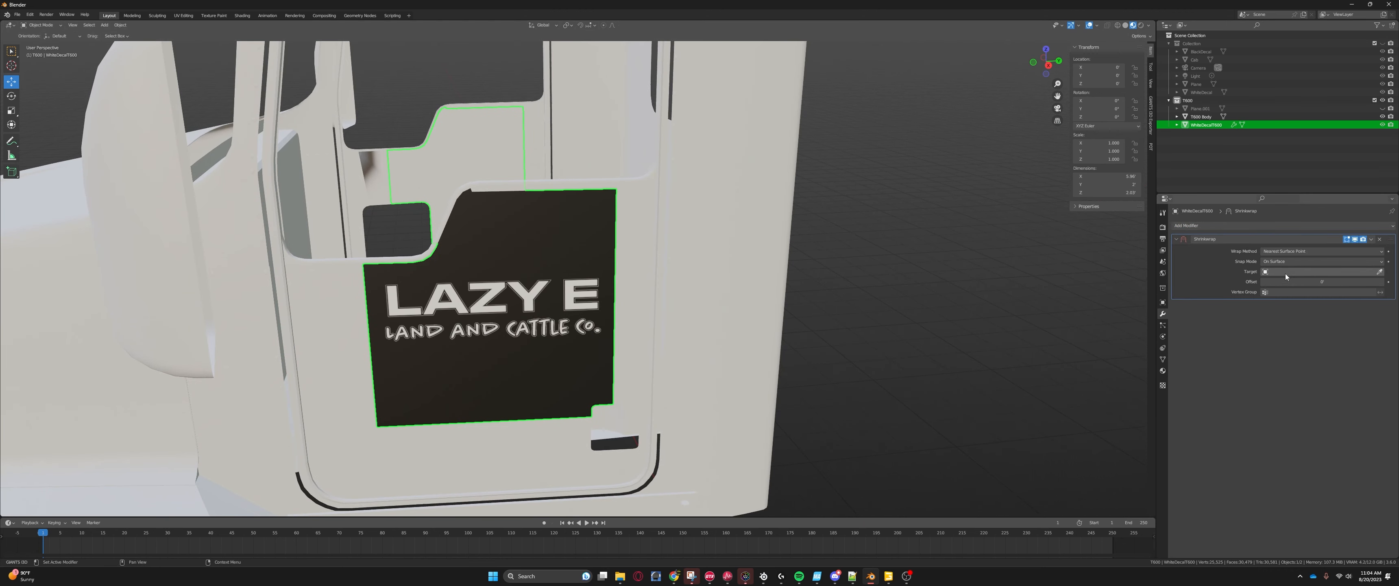
pyautogui.click(1379, 271)
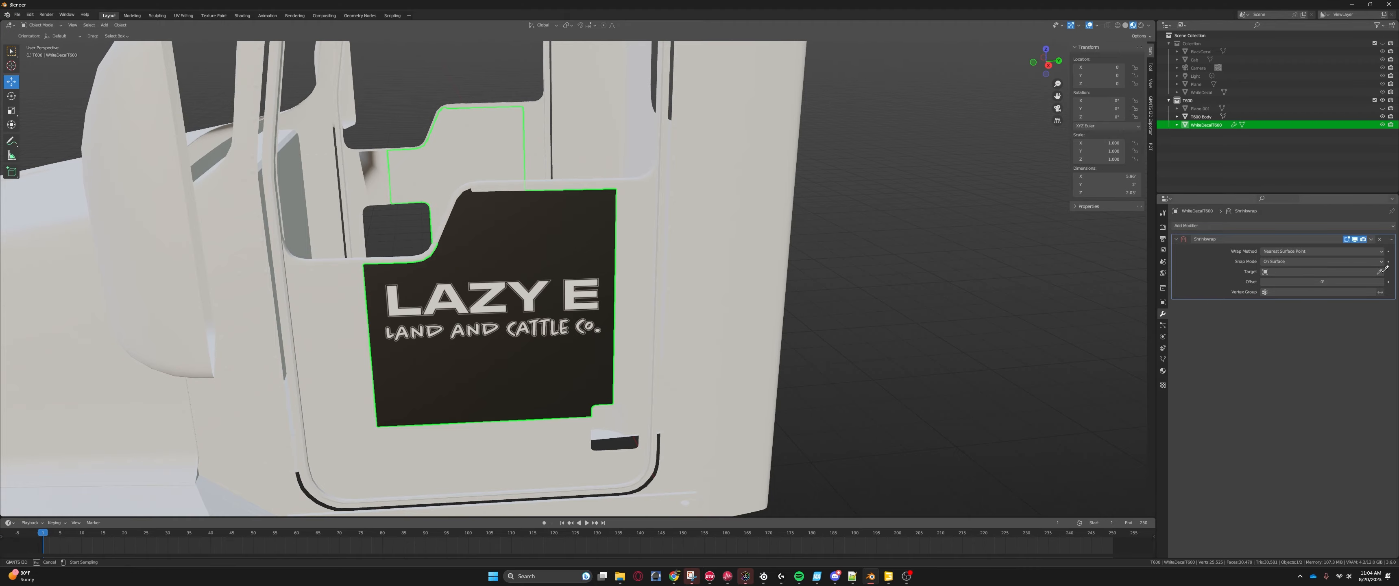
pyautogui.click(748, 209)
pyautogui.moveTo(721, 215); pyautogui.dragTo(578, 262, button='middle')
pyautogui.scroll(1, 578, 250)
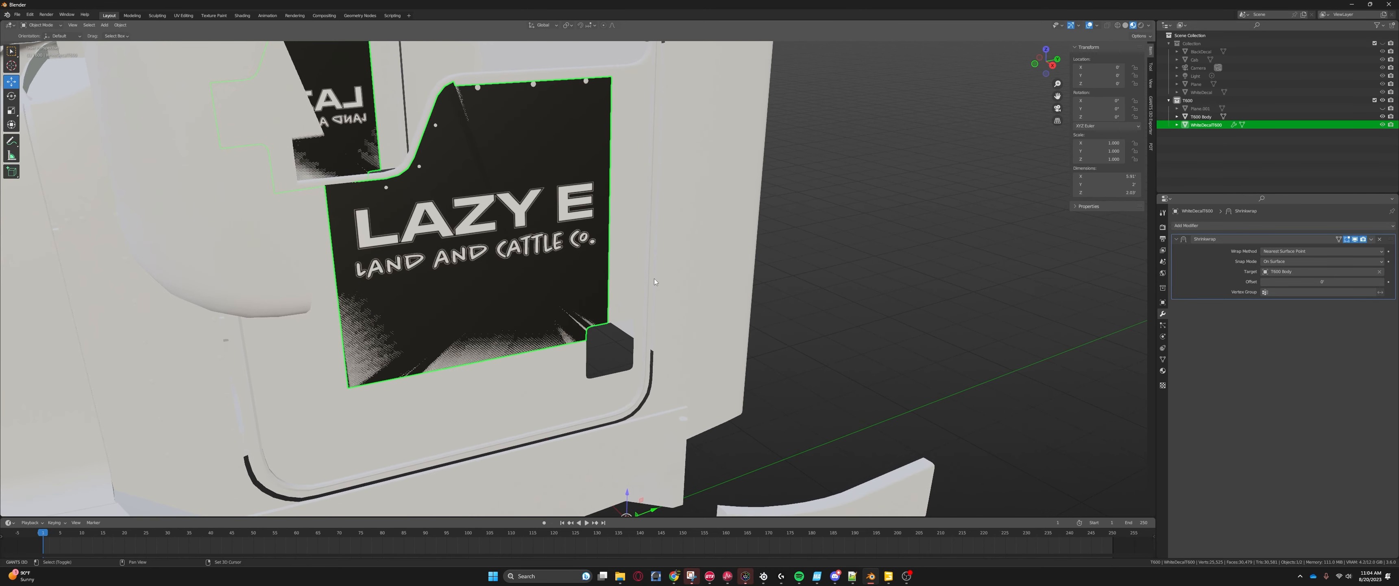
# Step: Give the Shrinkwrap modifier a small offset from the body surface and deselect the decal object
pyautogui.click(1311, 283)
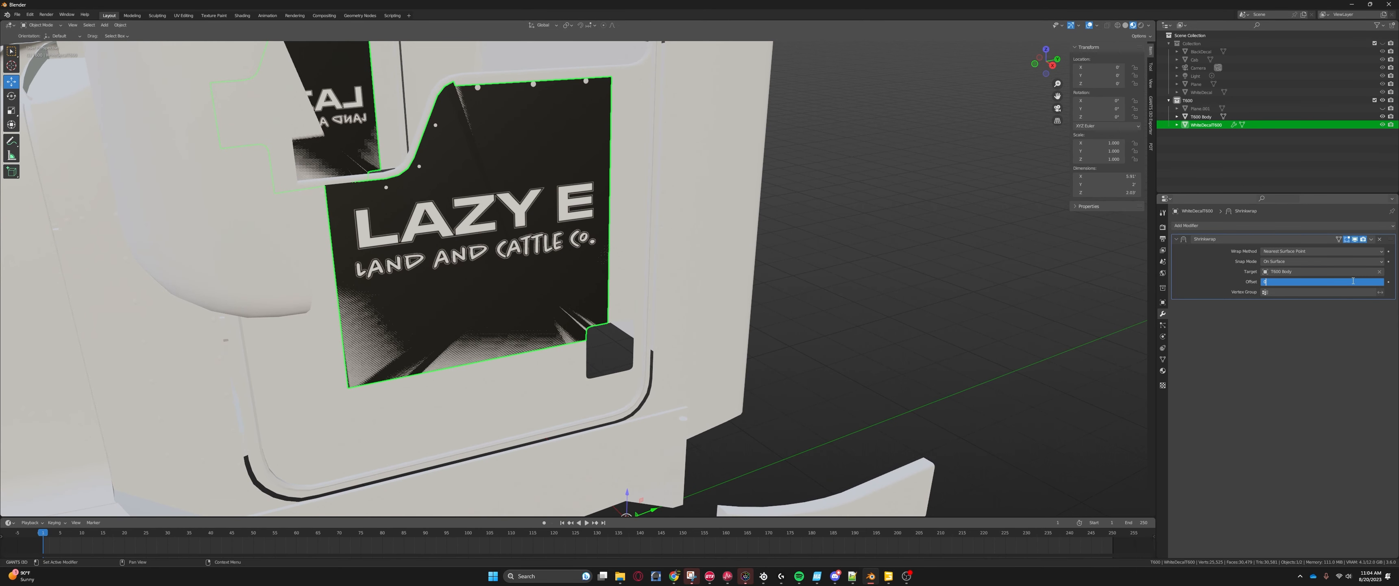
pyautogui.press('Return')
pyautogui.scroll(-4, 772, 256)
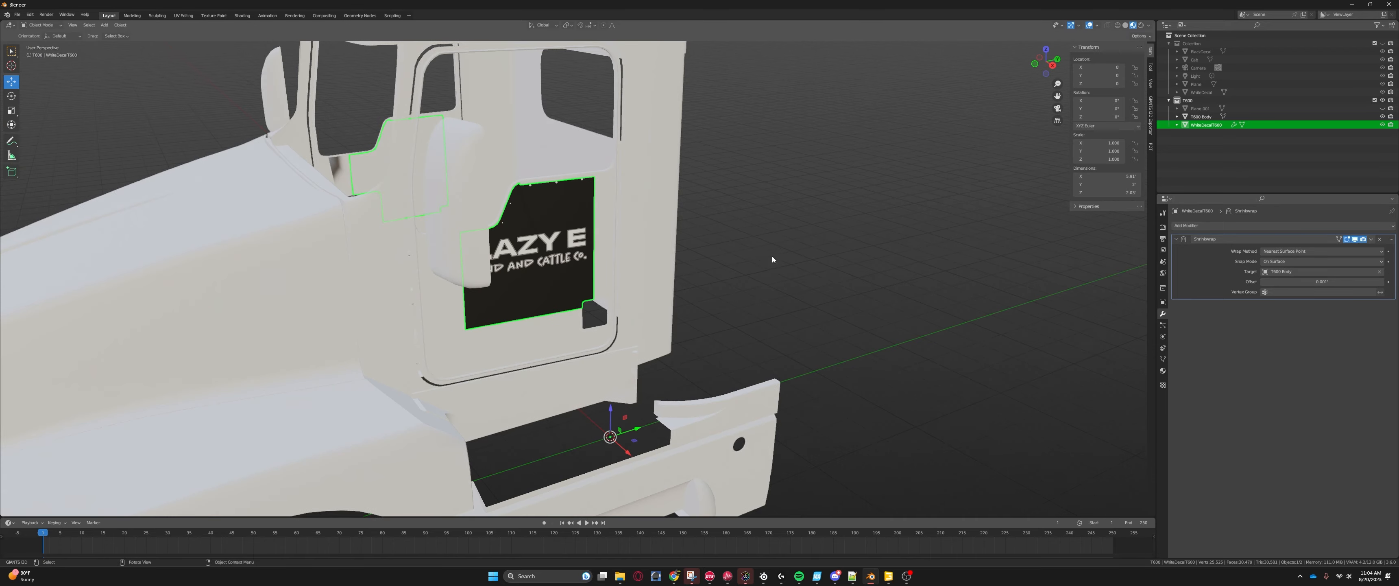
pyautogui.click(756, 252)
# Step: Inspect how the shrinkwrapped decals sit against the door surfaces on both sides of the cab
pyautogui.scroll(7, 653, 231)
pyautogui.moveTo(652, 228); pyautogui.dragTo(716, 296, button='middle')
pyautogui.scroll(3, 741, 231)
pyautogui.scroll(-5, 620, 232)
pyautogui.scroll(-5, 715, 296)
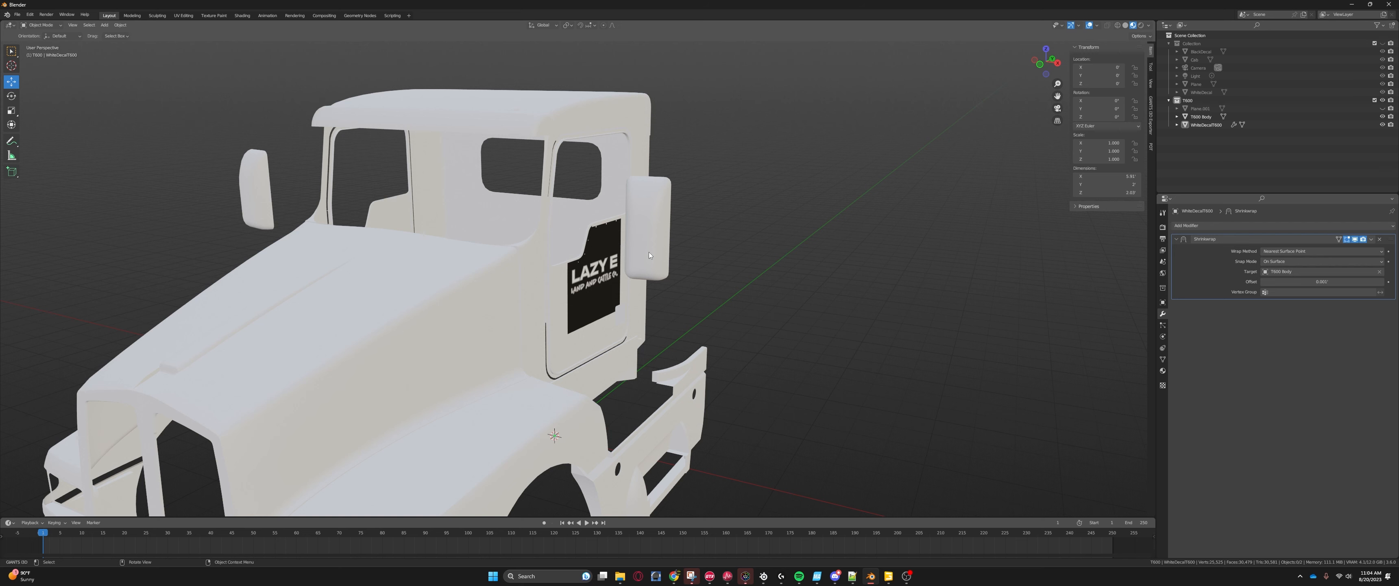
pyautogui.moveTo(690, 243); pyautogui.dragTo(674, 366, button='middle')
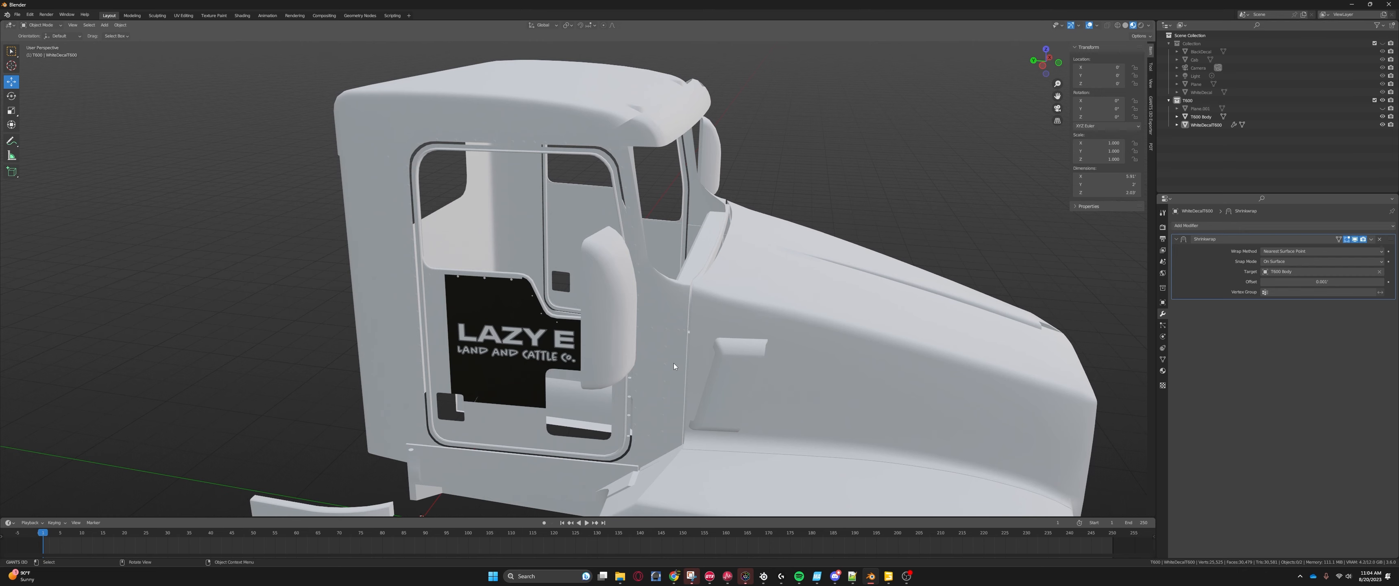
pyautogui.moveTo(642, 362); pyautogui.dragTo(690, 261, button='middle')
pyautogui.scroll(5, 579, 259)
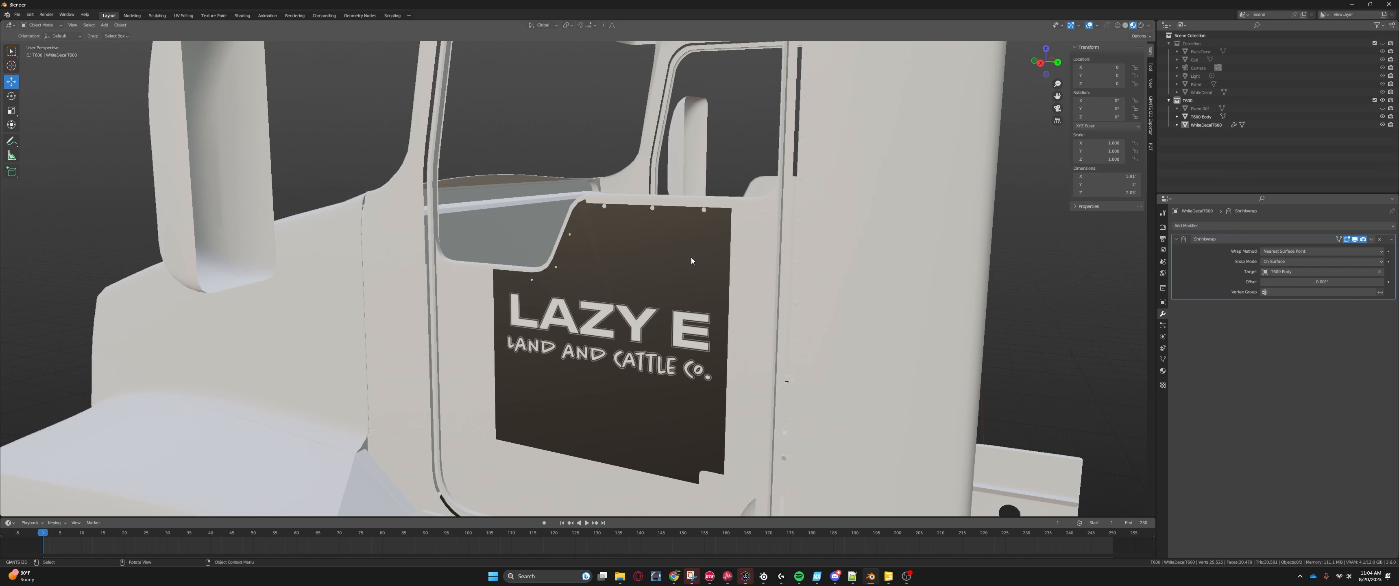
pyautogui.moveTo(728, 337); pyautogui.dragTo(643, 318, button='middle')
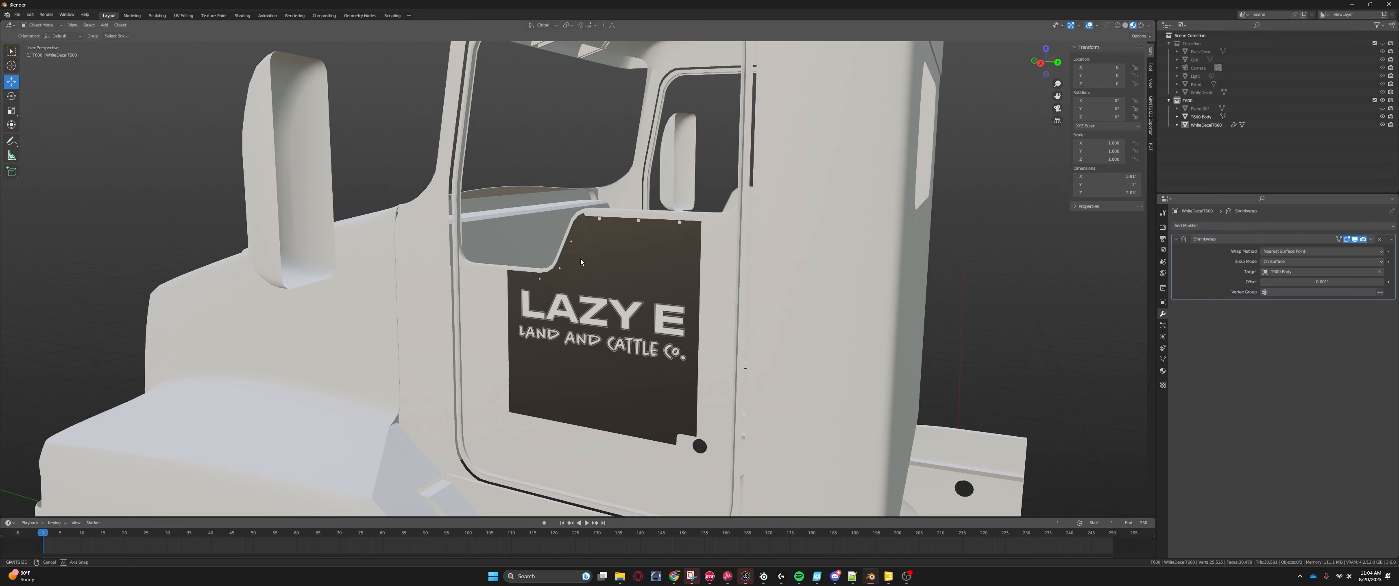
pyautogui.moveTo(581, 258); pyautogui.dragTo(723, 288, button='middle')
pyautogui.scroll(5, 508, 298)
pyautogui.scroll(-2, 581, 304)
pyautogui.scroll(-3, 625, 318)
pyautogui.moveTo(723, 288); pyautogui.dragTo(934, 252, button='middle')
# Step: Select the WhiteDecalT600 object and apply its Shrinkwrap modifier
pyautogui.click(693, 302)
pyautogui.scroll(-4, 696, 301)
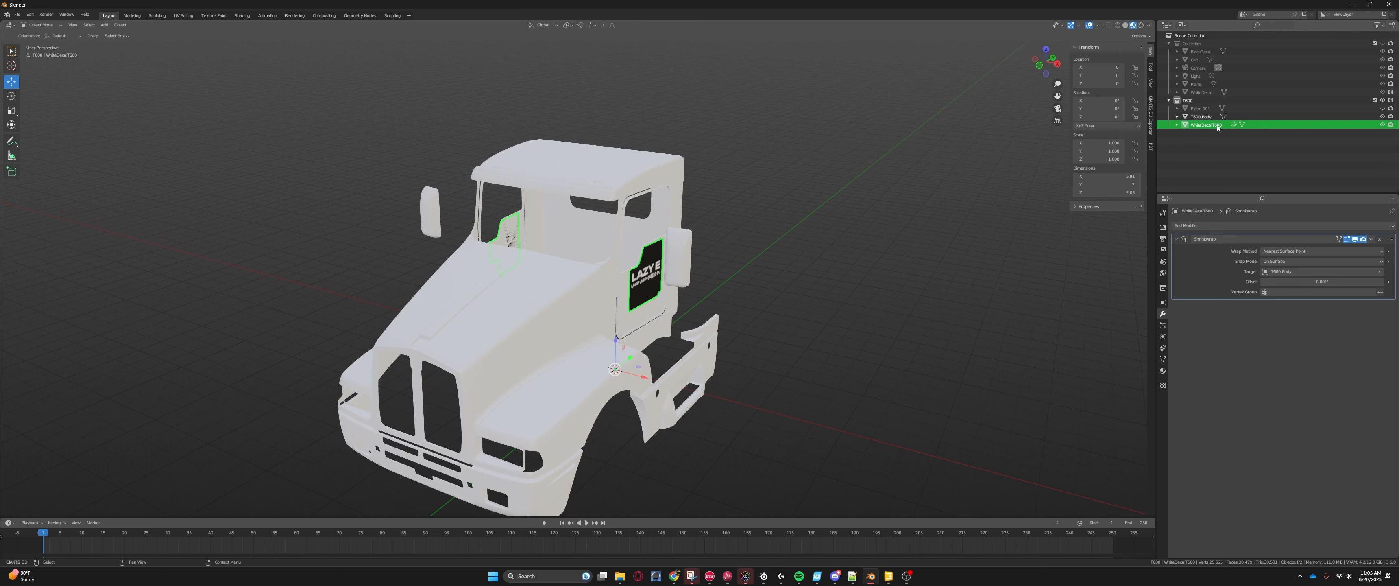
pyautogui.click(1372, 241)
pyautogui.click(1338, 252)
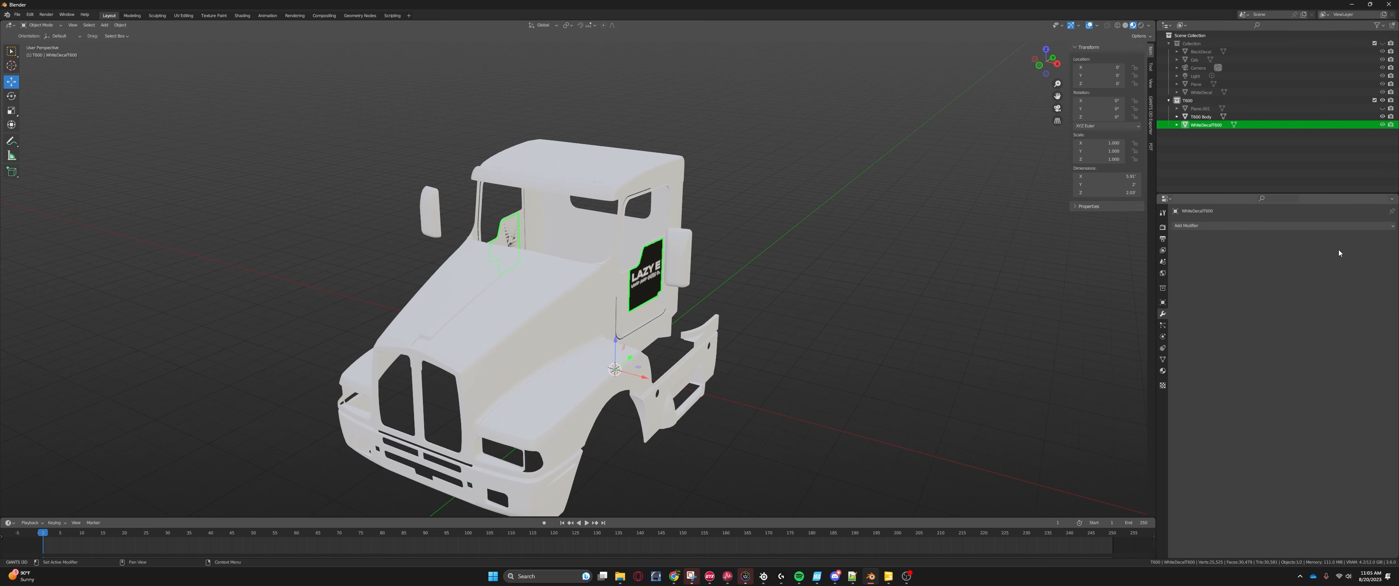
# Step: Examine the door decals' fit and edges on the truck with the Shrinkwrap applied
pyautogui.moveTo(923, 290); pyautogui.dragTo(627, 220, button='middle')
pyautogui.scroll(4, 727, 294)
pyautogui.scroll(-3, 627, 220)
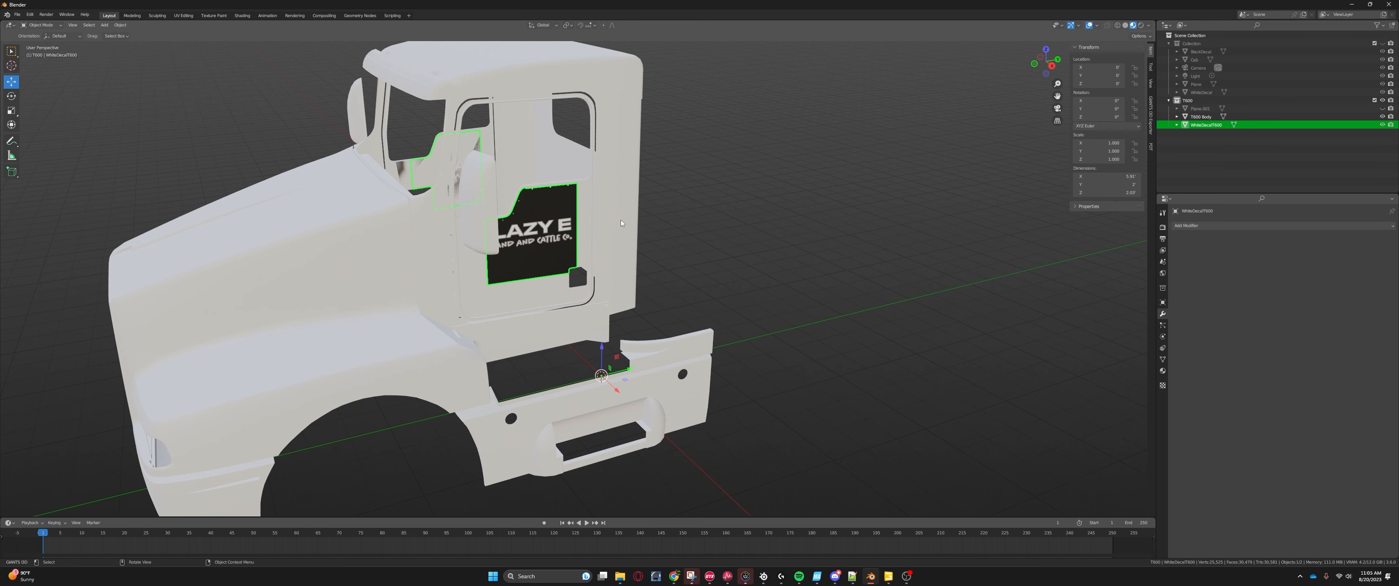
pyautogui.scroll(-3, 590, 248)
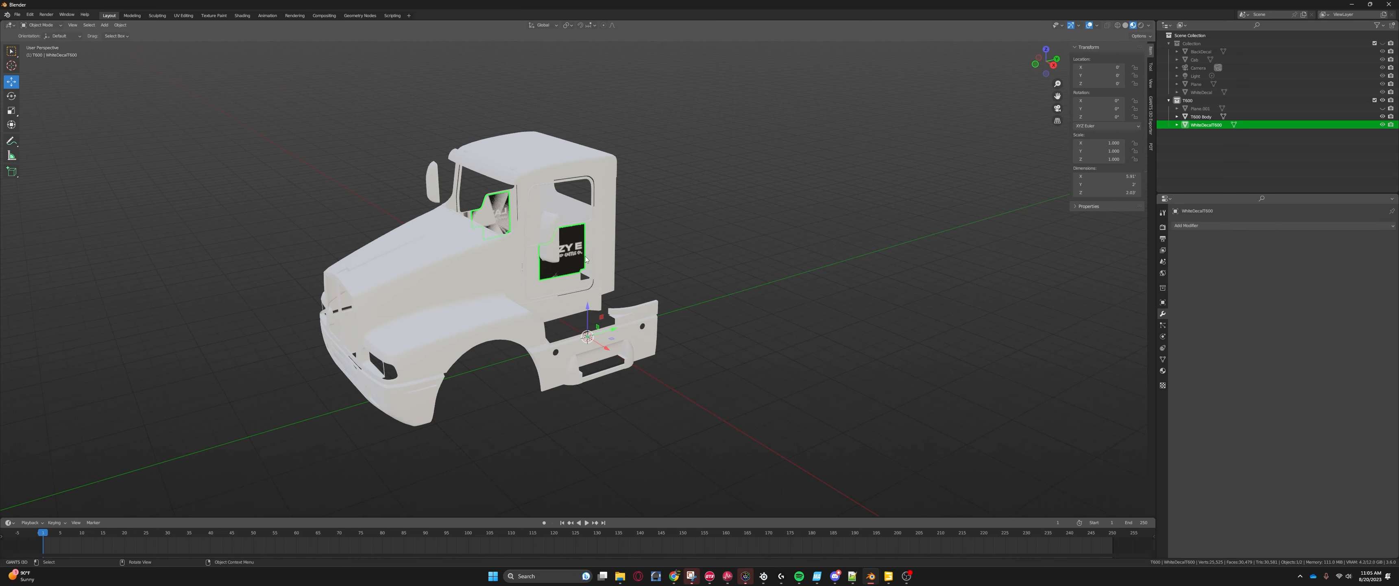
pyautogui.scroll(4, 586, 259)
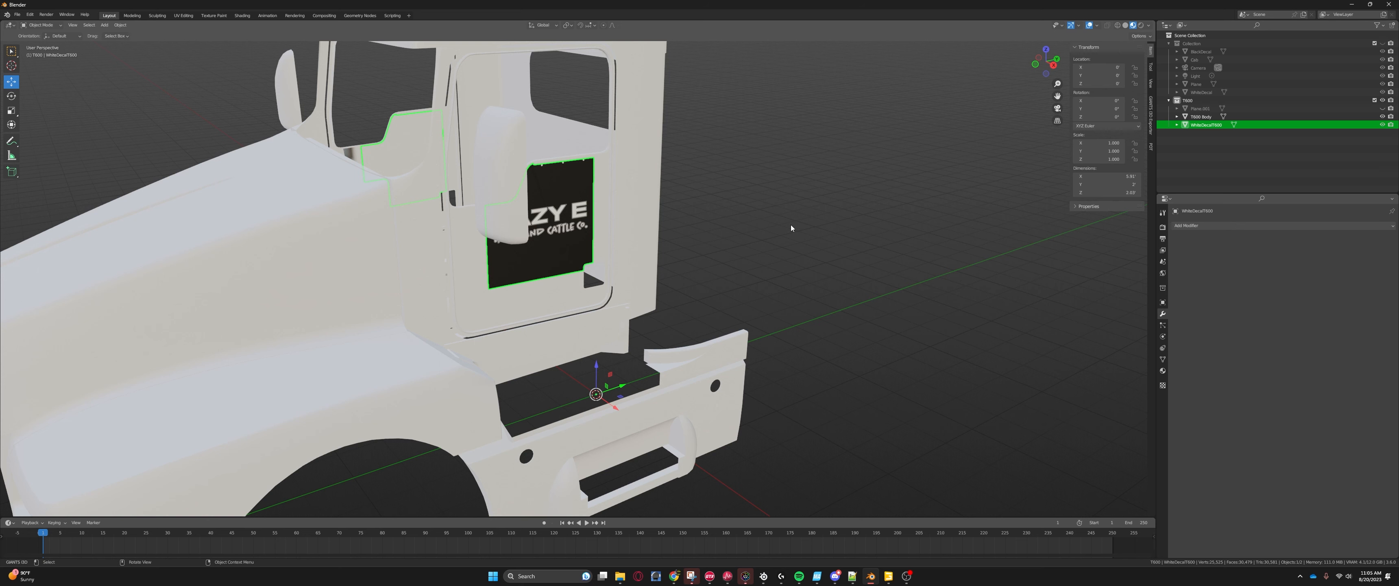
pyautogui.moveTo(869, 188); pyautogui.dragTo(787, 194, button='middle')
pyautogui.keyDown('shift'); pyautogui.moveTo(570, 202); pyautogui.dragTo(685, 243, button='middle'); pyautogui.keyUp('shift')
pyautogui.scroll(3, 714, 279)
pyautogui.scroll(-5, 735, 302)
pyautogui.moveTo(727, 291)
pyautogui.mouseDown(button='middle')
pyautogui.moveTo(798, 285)
pyautogui.moveTo(709, 280)
pyautogui.mouseUp(button='middle')
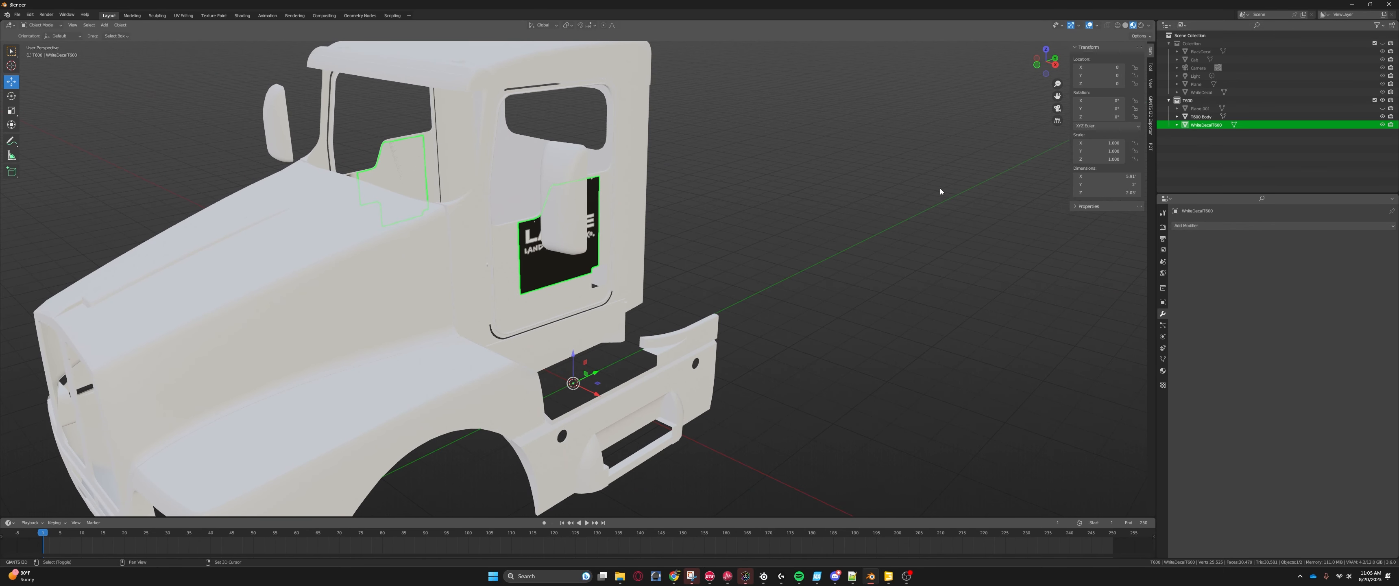
# Step: Duplicate the WhiteDecalT600 object in place and select the copy
pyautogui.hotkey('shift', 'd')
pyautogui.press('Escape')
pyautogui.click(1200, 135)
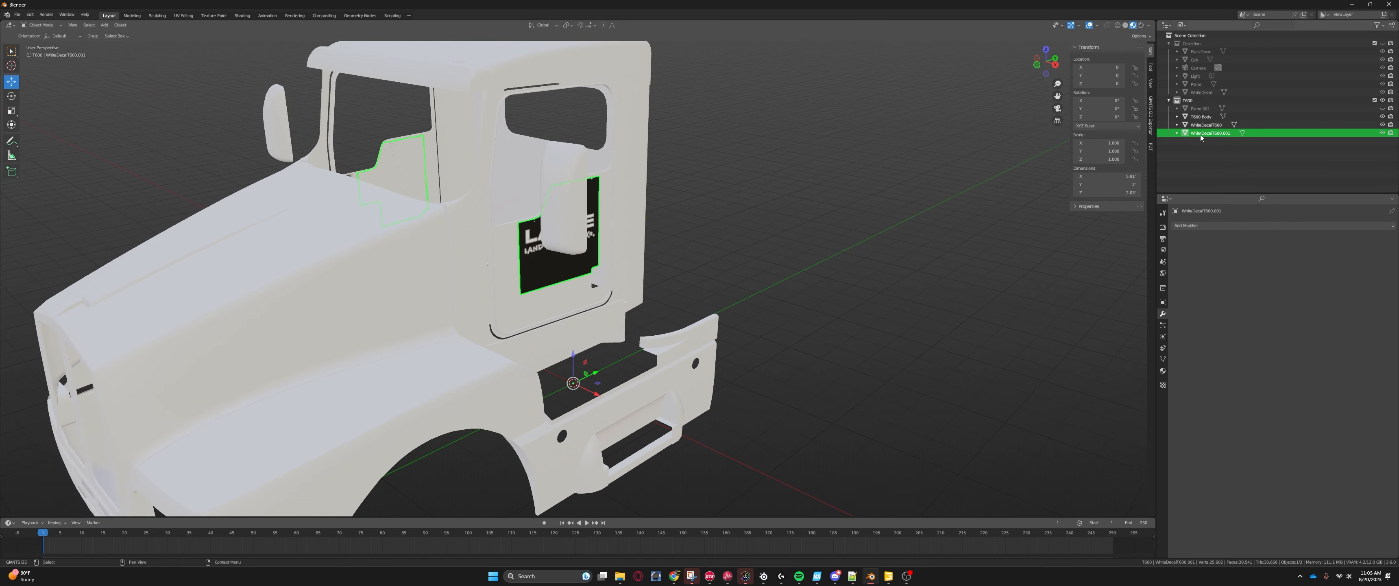
# Step: Rename the duplicated decal object as BlackDecalT600
pyautogui.doubleClick(1199, 134)
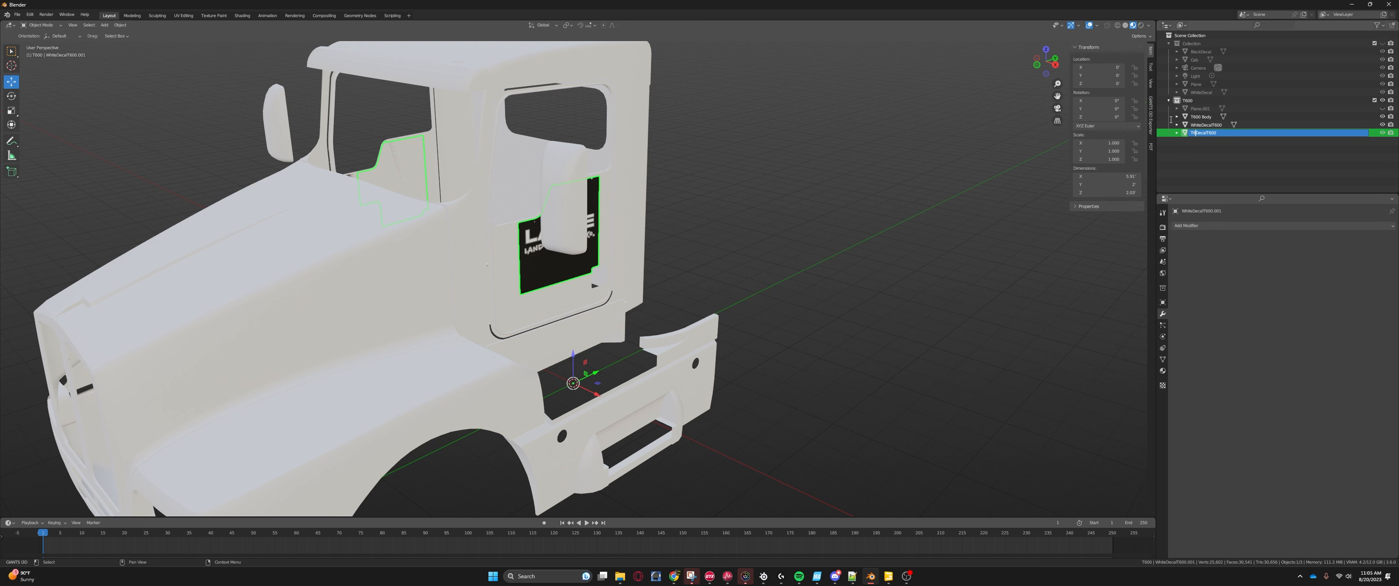
pyautogui.press('Return')
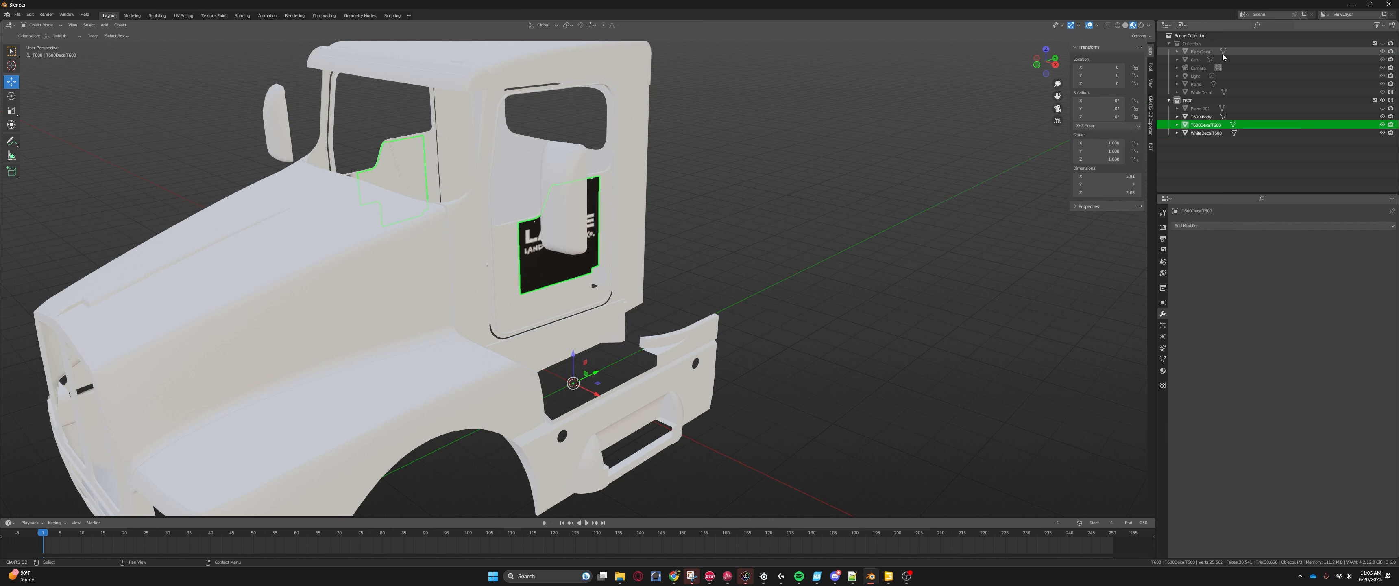
pyautogui.doubleClick(1200, 125)
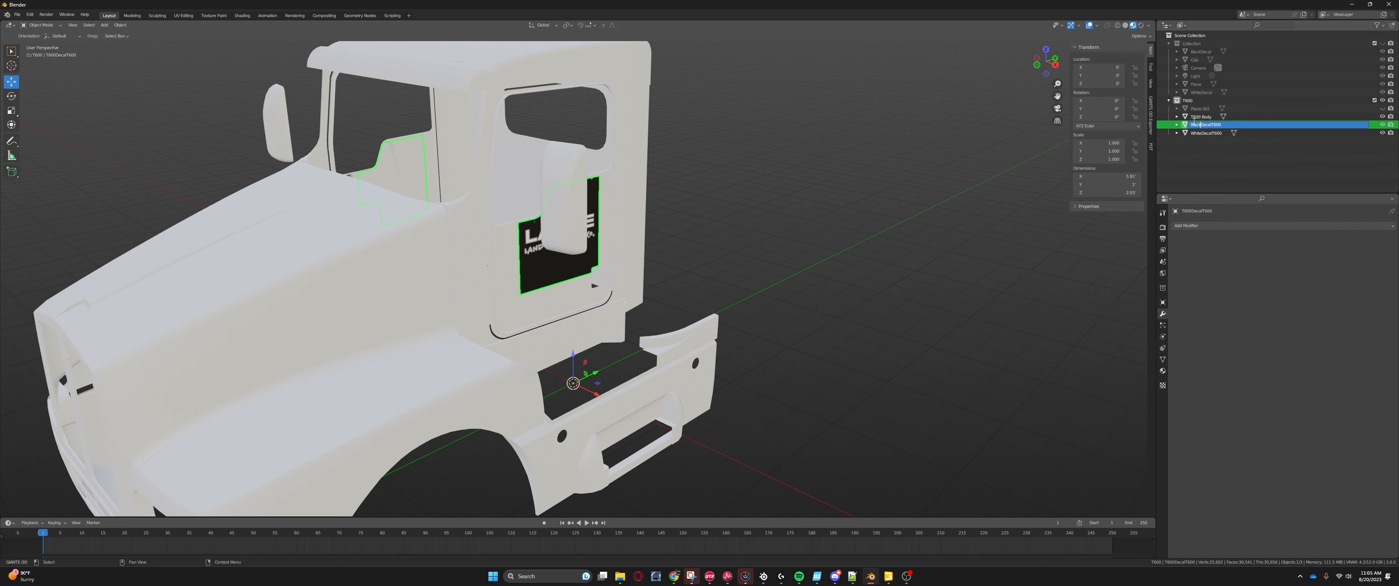
pyautogui.press('Return')
# Step: Add a second material slot to the BlackDecalT600 object with a new material named T600BlackDecal
pyautogui.moveTo(786, 161); pyautogui.dragTo(708, 182, button='middle')
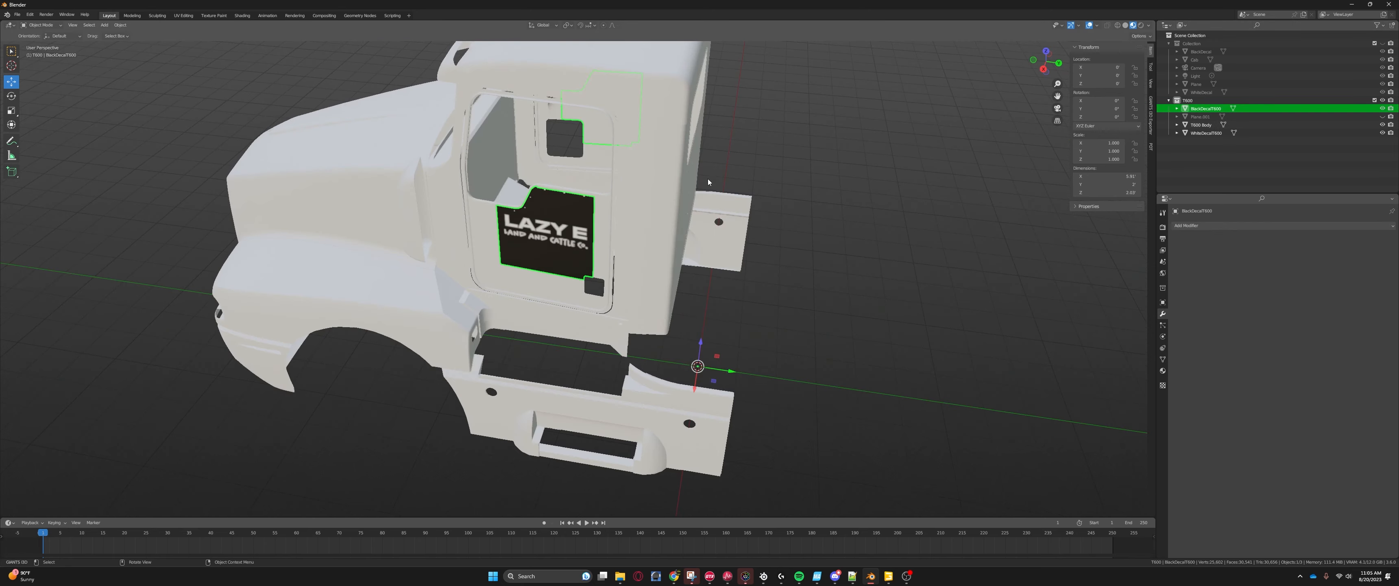
pyautogui.scroll(2, 644, 213)
pyautogui.moveTo(643, 213); pyautogui.dragTo(665, 180, button='middle')
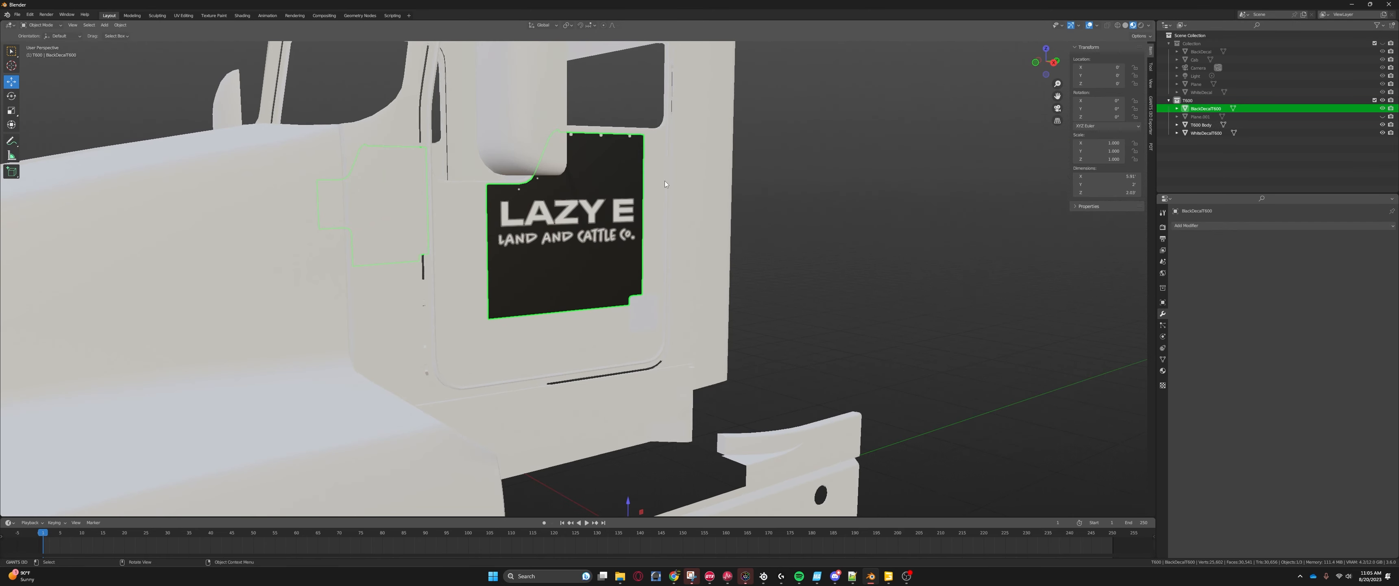
pyautogui.moveTo(625, 273); pyautogui.dragTo(713, 277, button='middle')
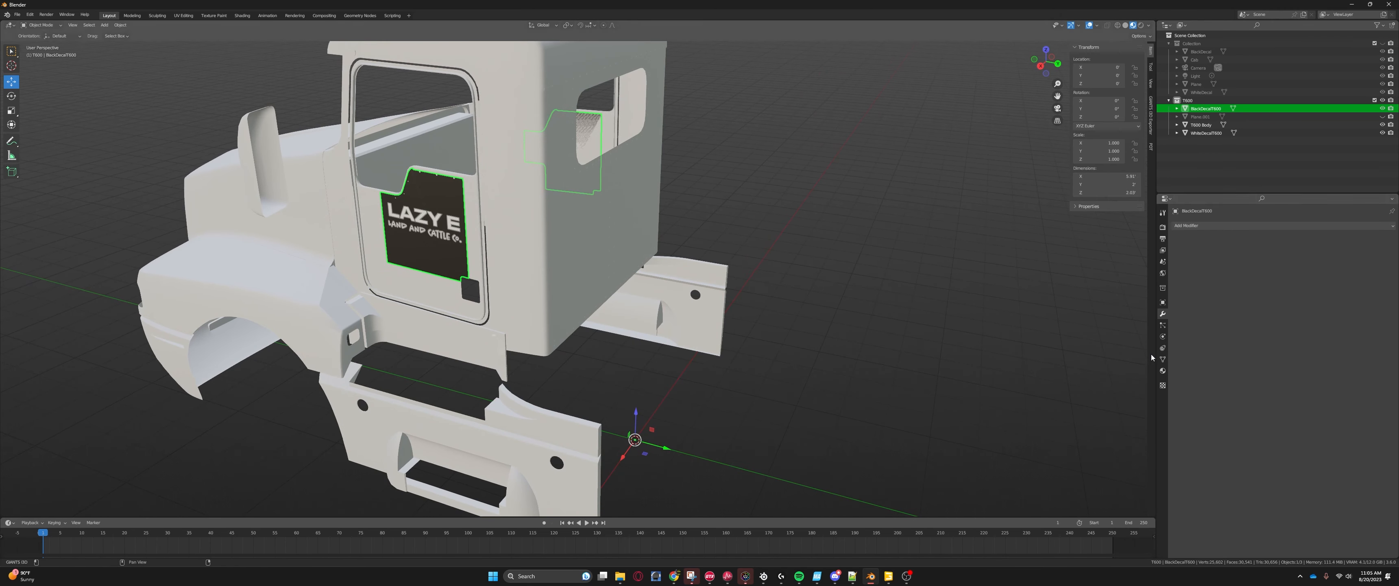
pyautogui.click(1162, 370)
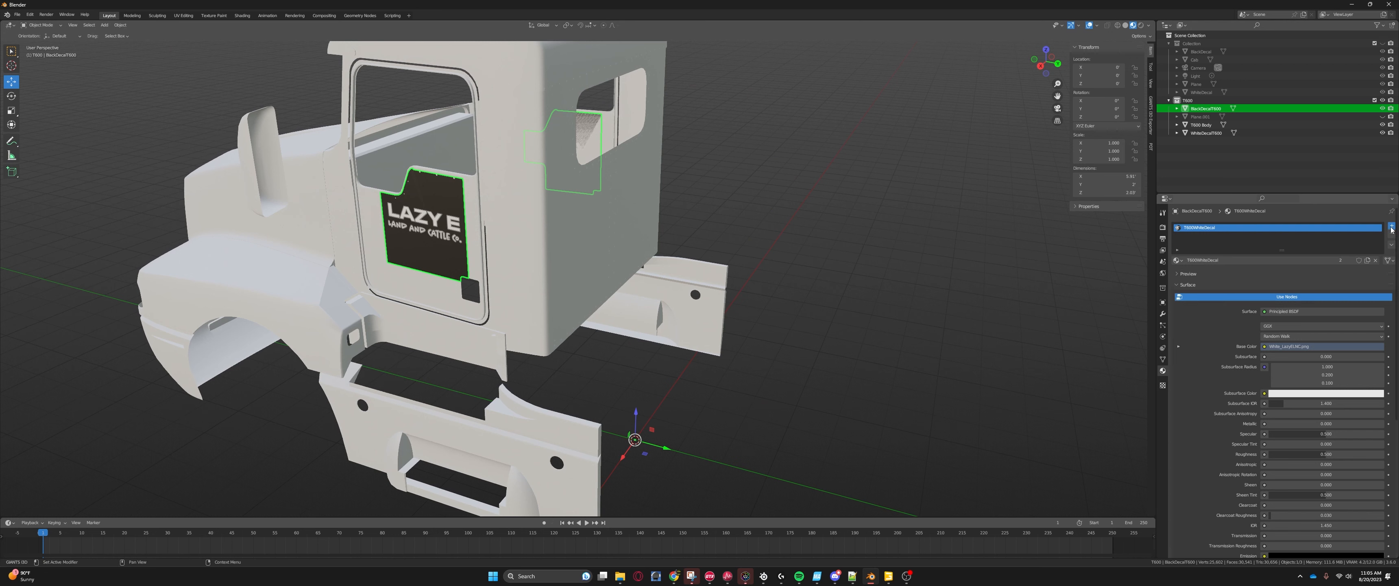
pyautogui.click(1391, 226)
pyautogui.click(1204, 276)
pyautogui.doubleClick(1205, 277)
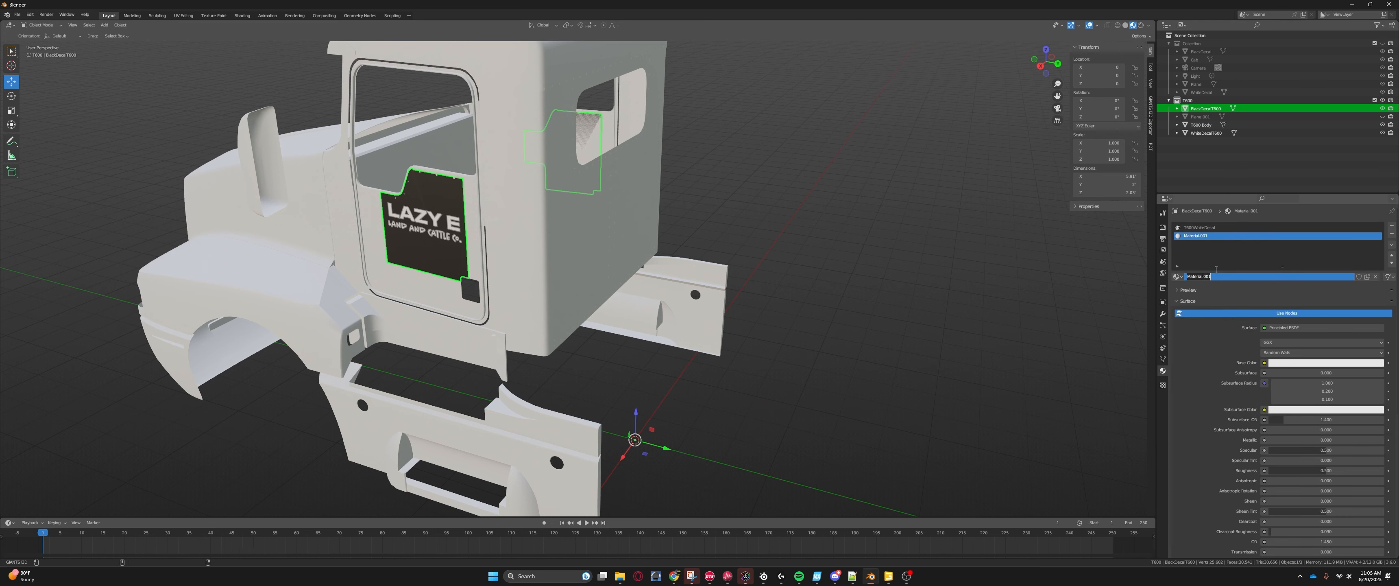
pyautogui.write('T600')
pyautogui.write('BlackDecal')
pyautogui.press('Return')
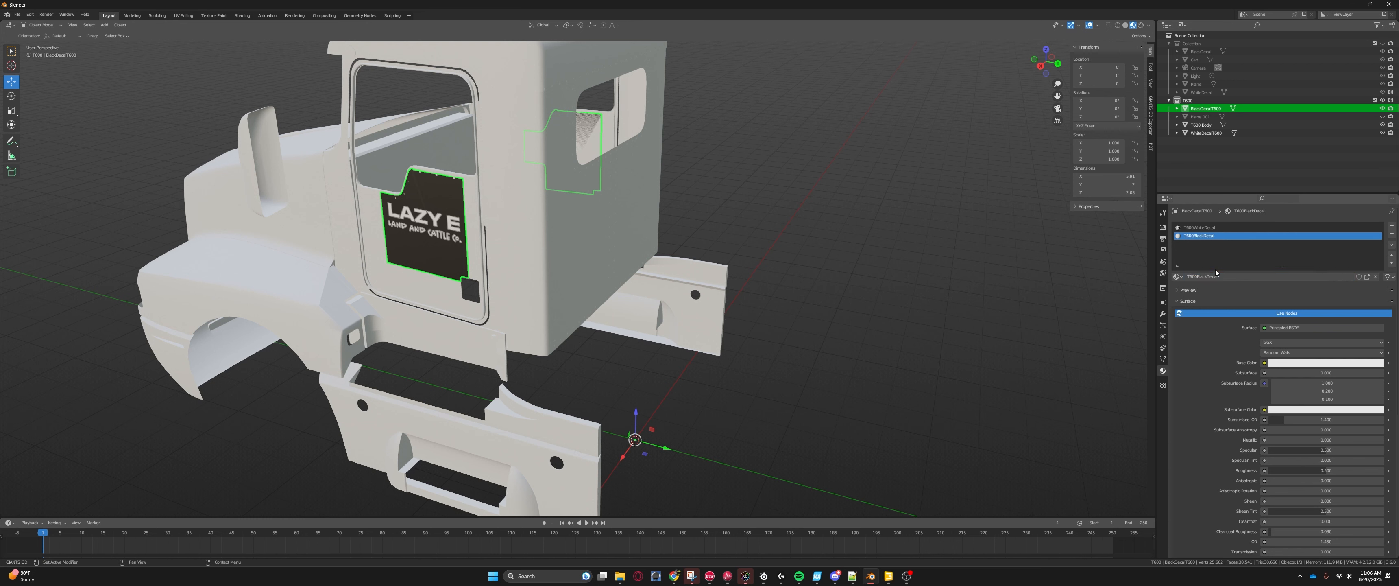
# Step: Remove the T600WhiteDecal material slot from the BlackDecalT600 object
pyautogui.click(1199, 228)
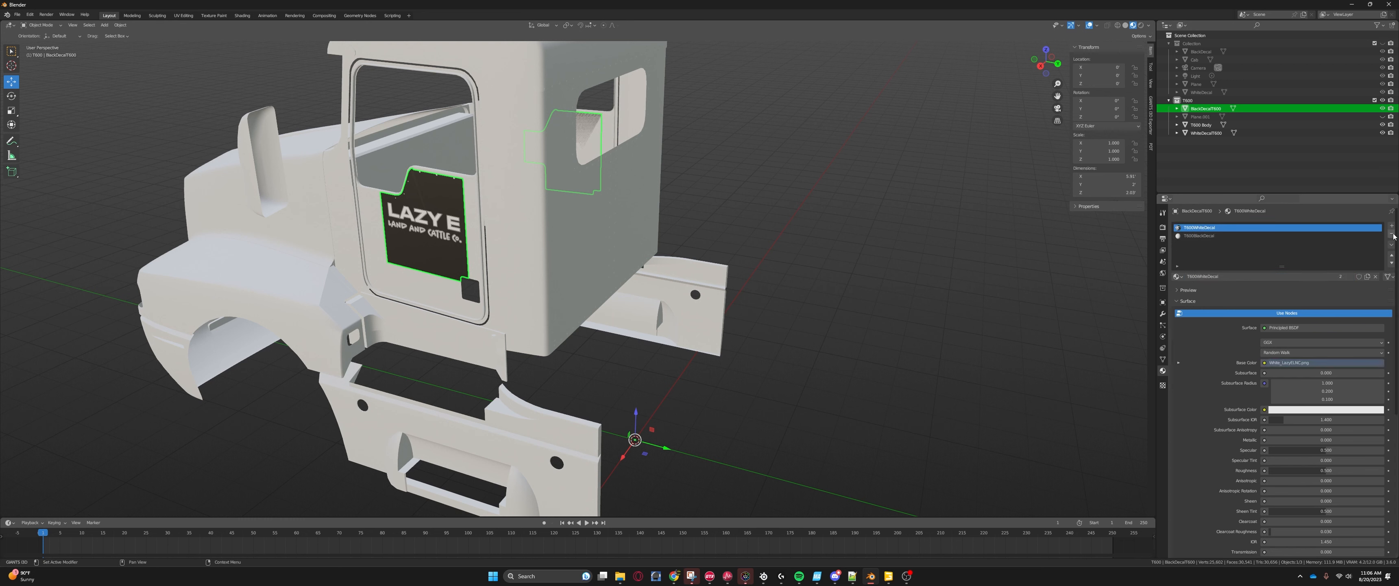
pyautogui.click(1391, 233)
pyautogui.moveTo(542, 235); pyautogui.dragTo(671, 235, button='middle')
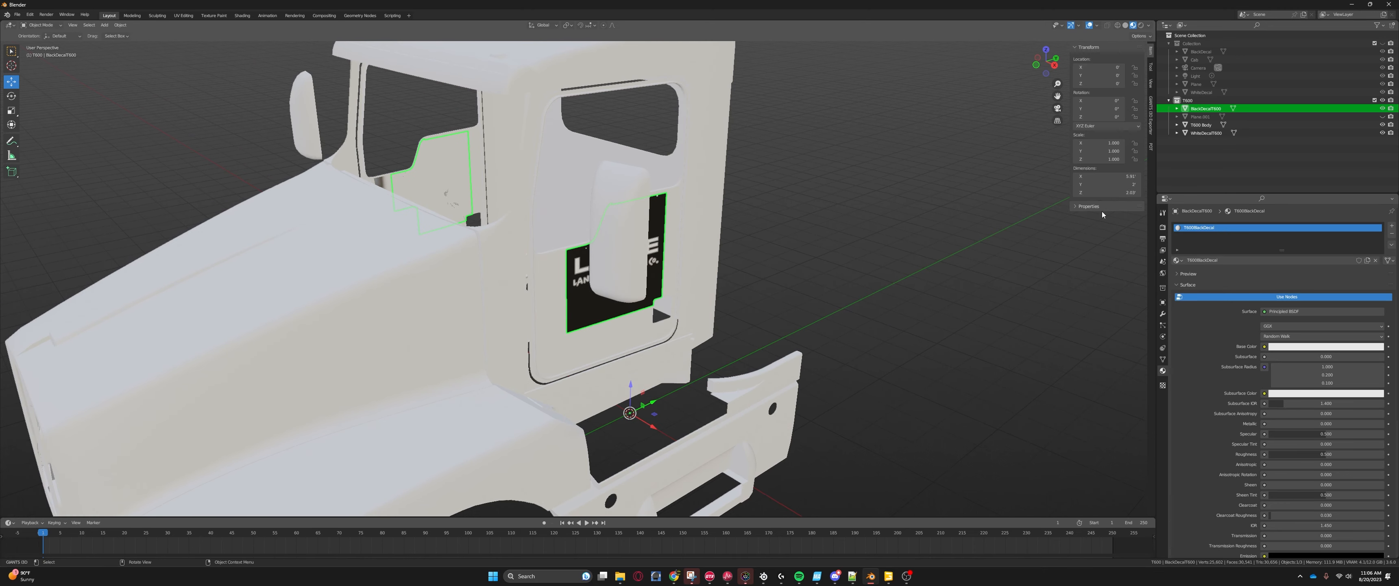
# Step: Hide the WhiteDecalT600 object in the viewport
pyautogui.click(1270, 133)
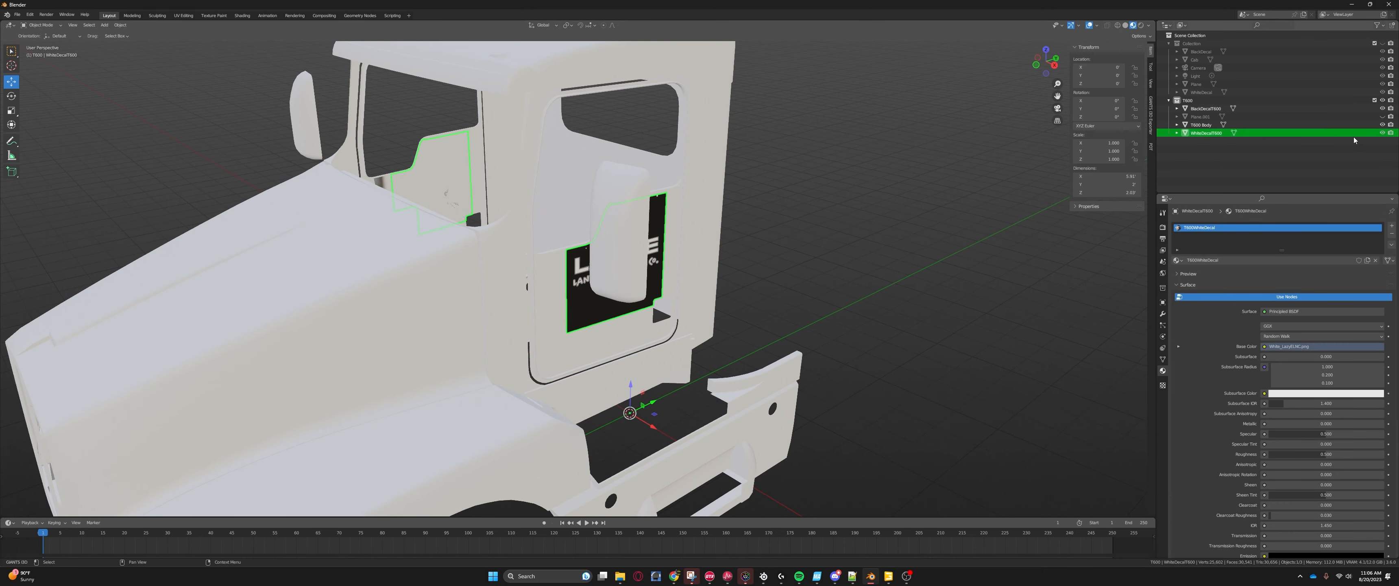
pyautogui.click(1382, 133)
pyautogui.moveTo(1034, 148); pyautogui.dragTo(657, 223, button='middle')
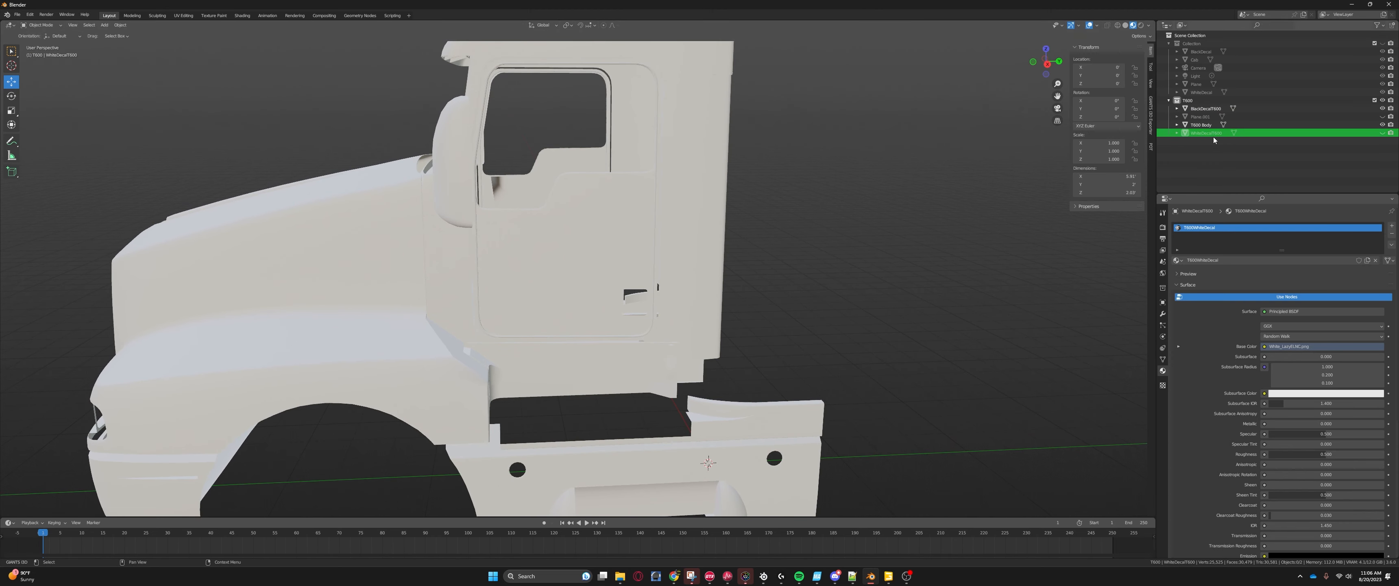
# Step: Add an Image Texture node to the BlackDecalT600 object's material and connect its Color to the Principled BSDF's Base Color
pyautogui.click(1198, 110)
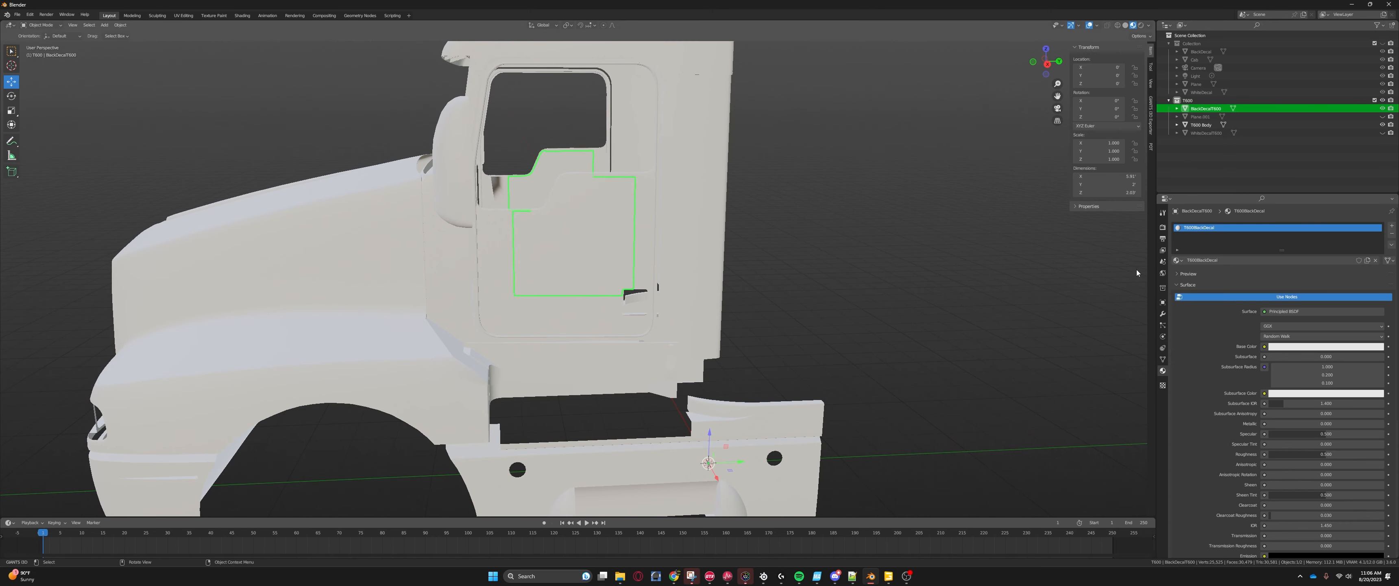
pyautogui.click(243, 16)
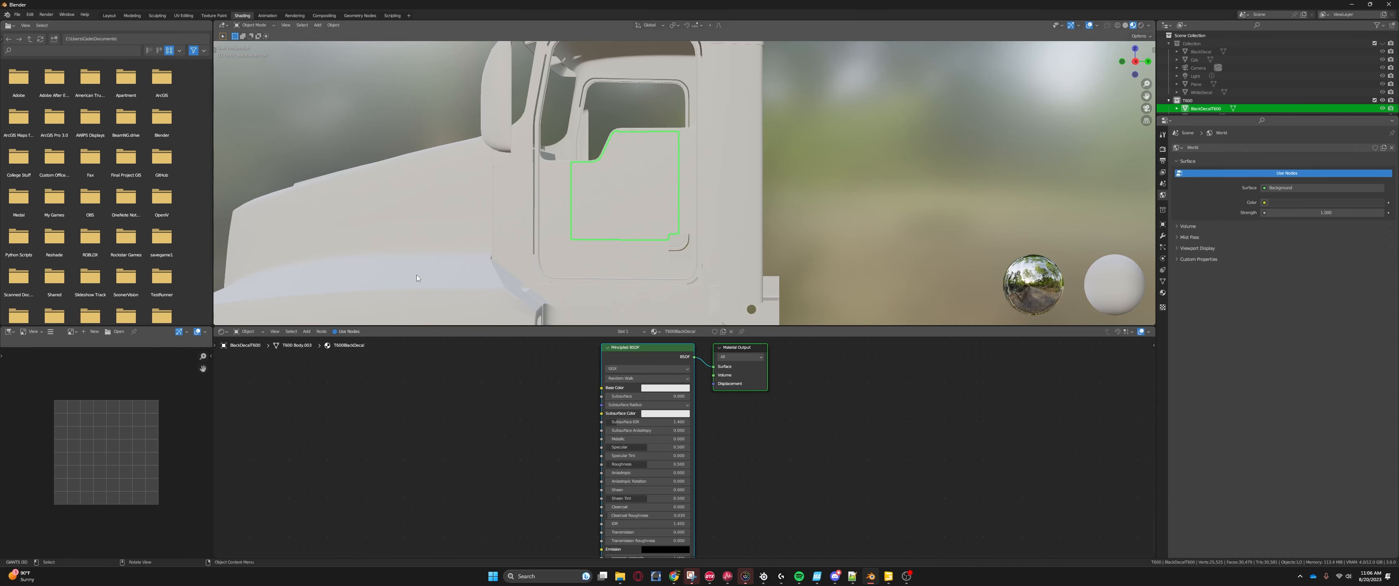
pyautogui.click(306, 331)
pyautogui.click(320, 341)
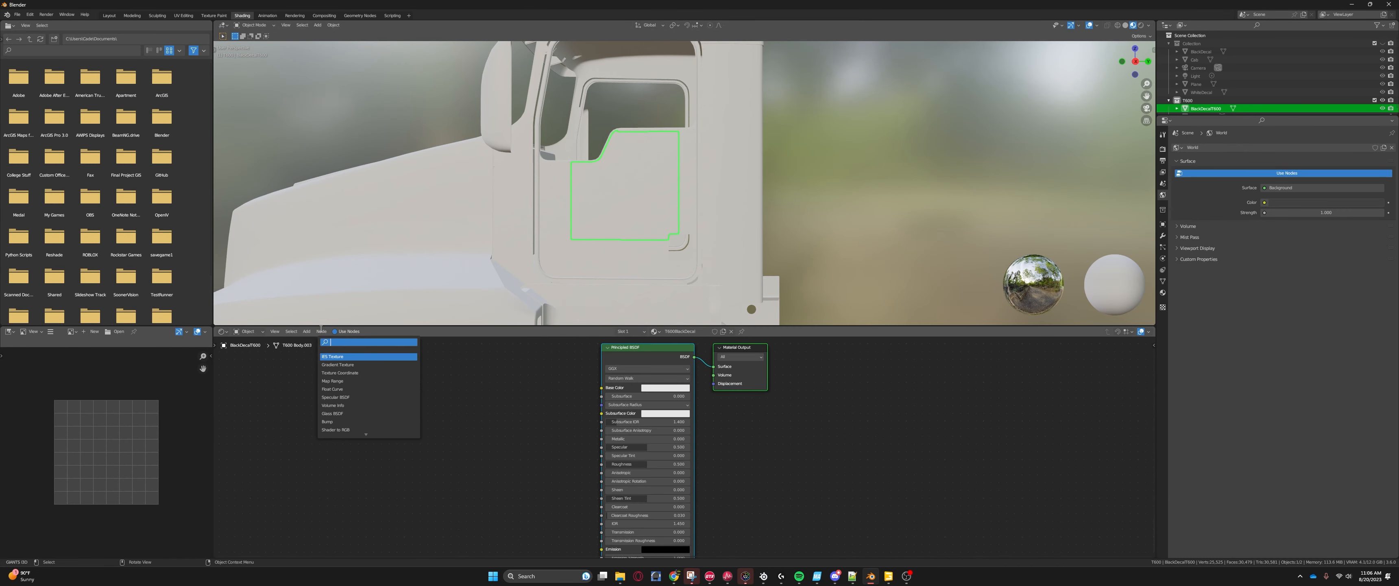
pyautogui.write('image')
pyautogui.press('Return')
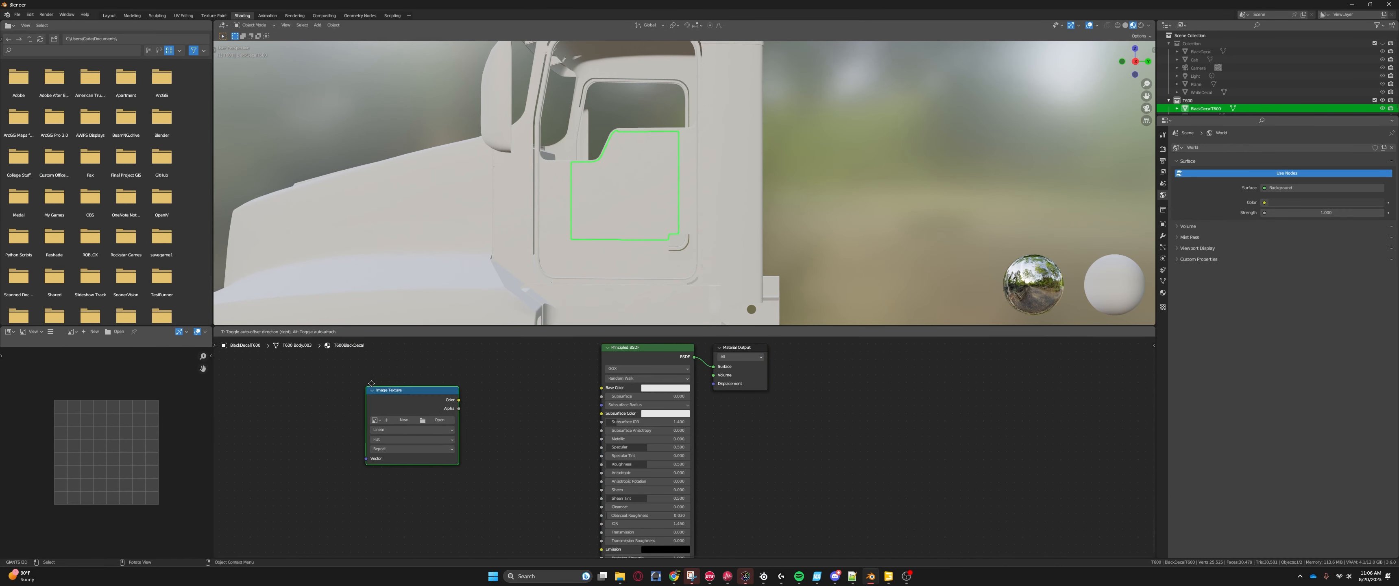
pyautogui.click(445, 391)
pyautogui.moveTo(459, 392); pyautogui.dragTo(601, 388)
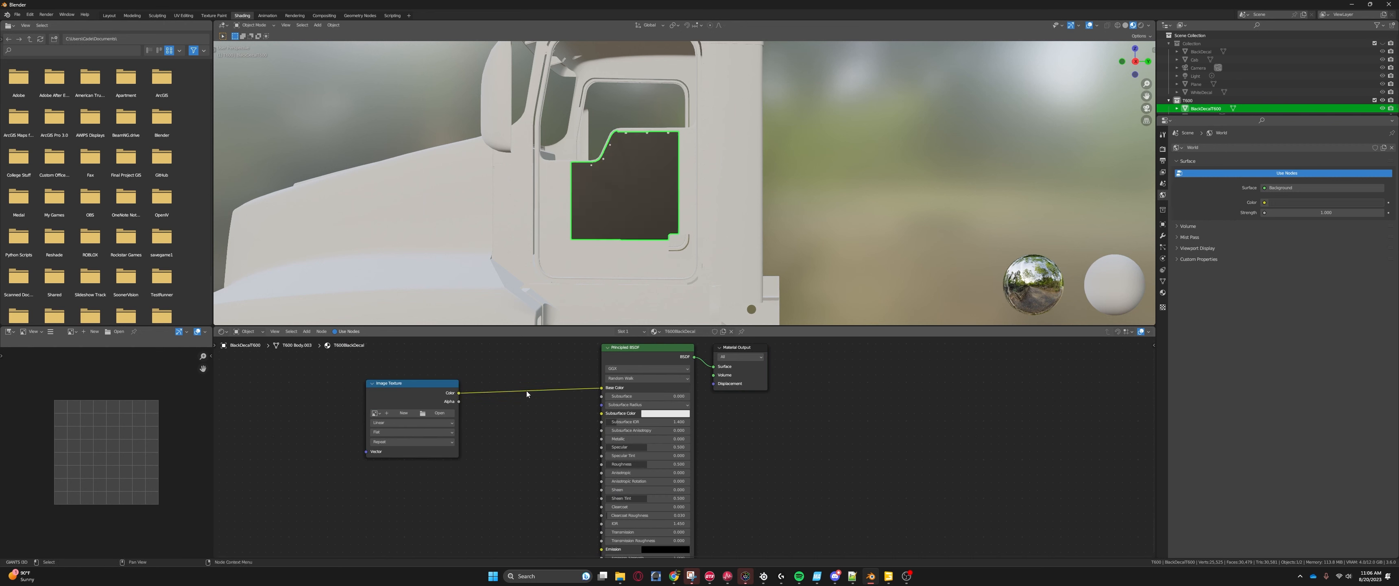
# Step: Load the black LAZY E decal PNG from the FS22 decals' Lazy E Land and Cattle folder into the image texture
pyautogui.click(437, 412)
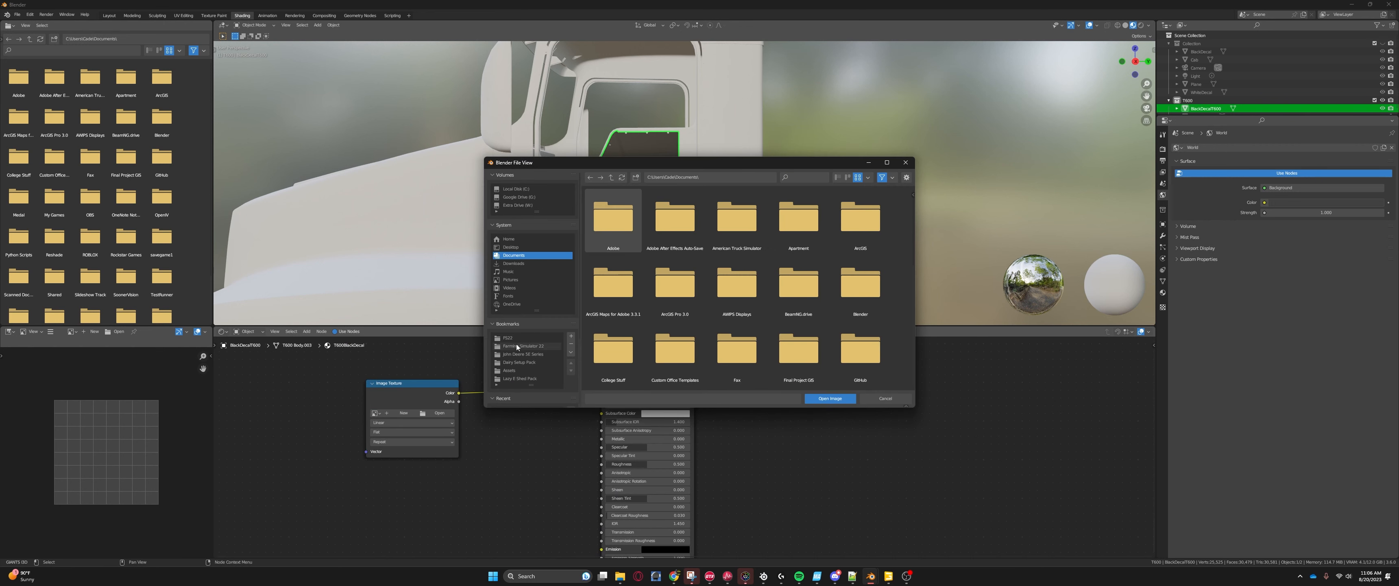
pyautogui.scroll(-3, 524, 361)
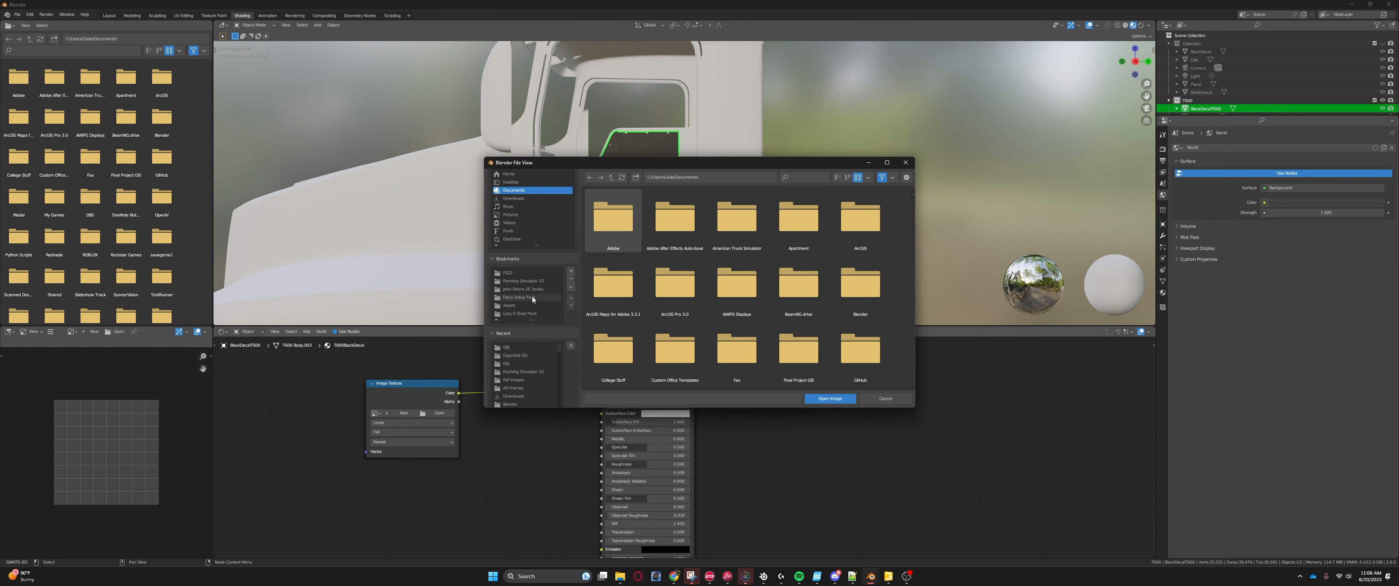
pyautogui.scroll(-2, 533, 296)
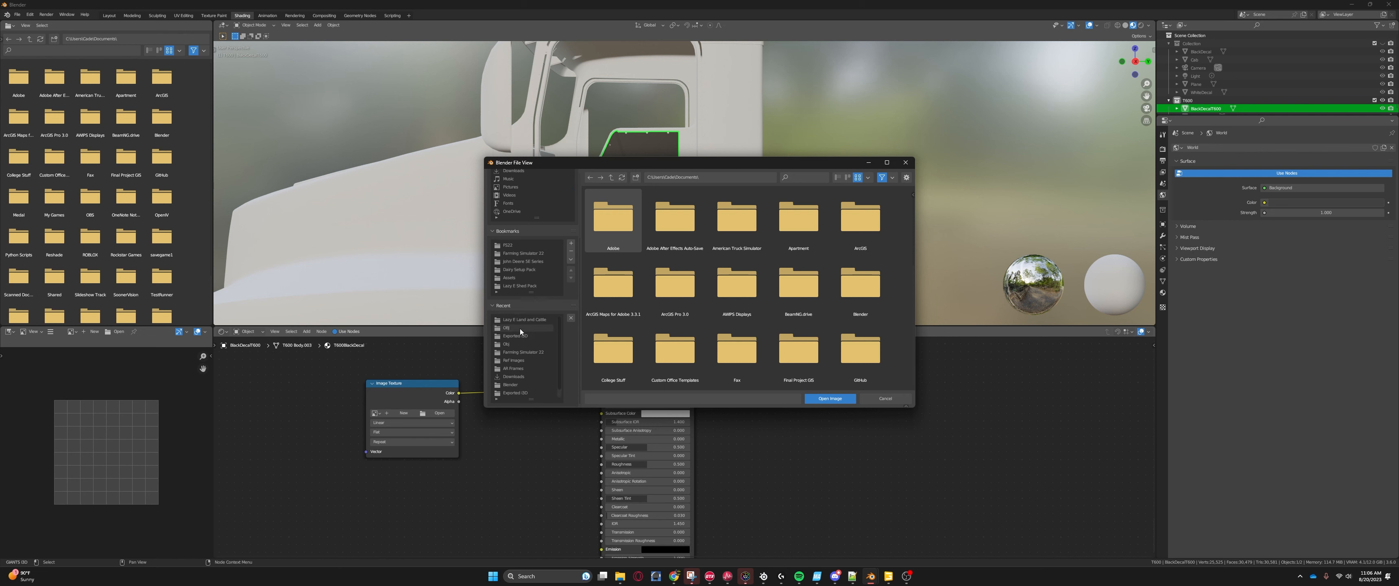
pyautogui.scroll(5, 533, 276)
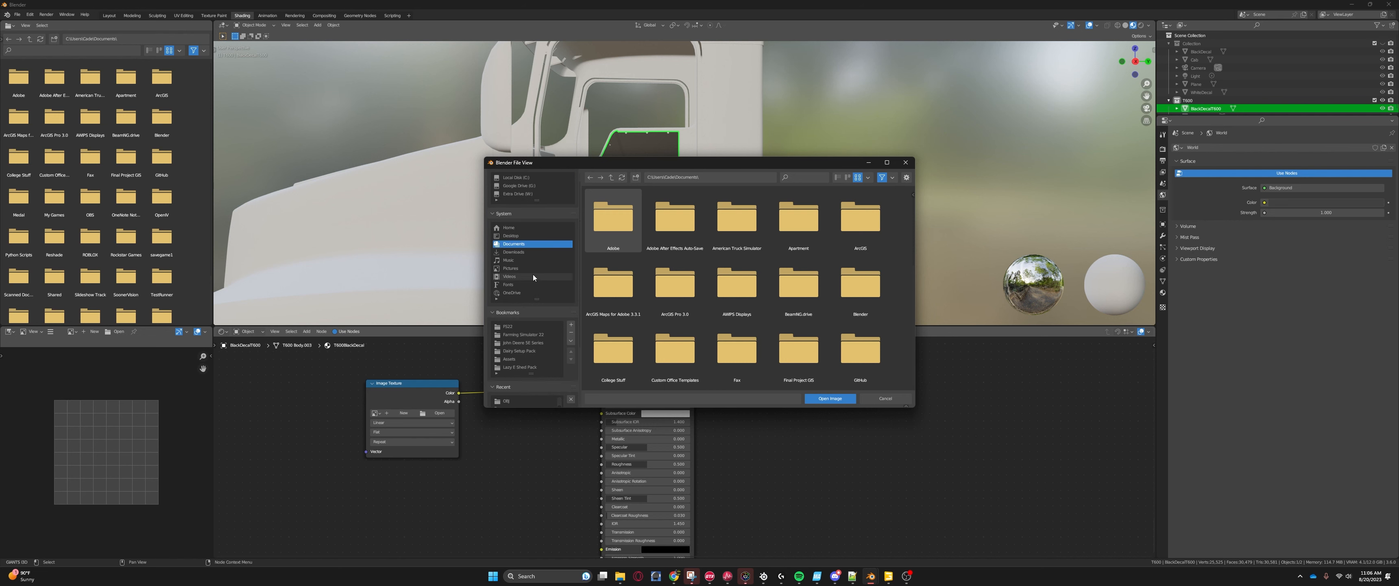
pyautogui.scroll(1, 532, 274)
pyautogui.click(530, 204)
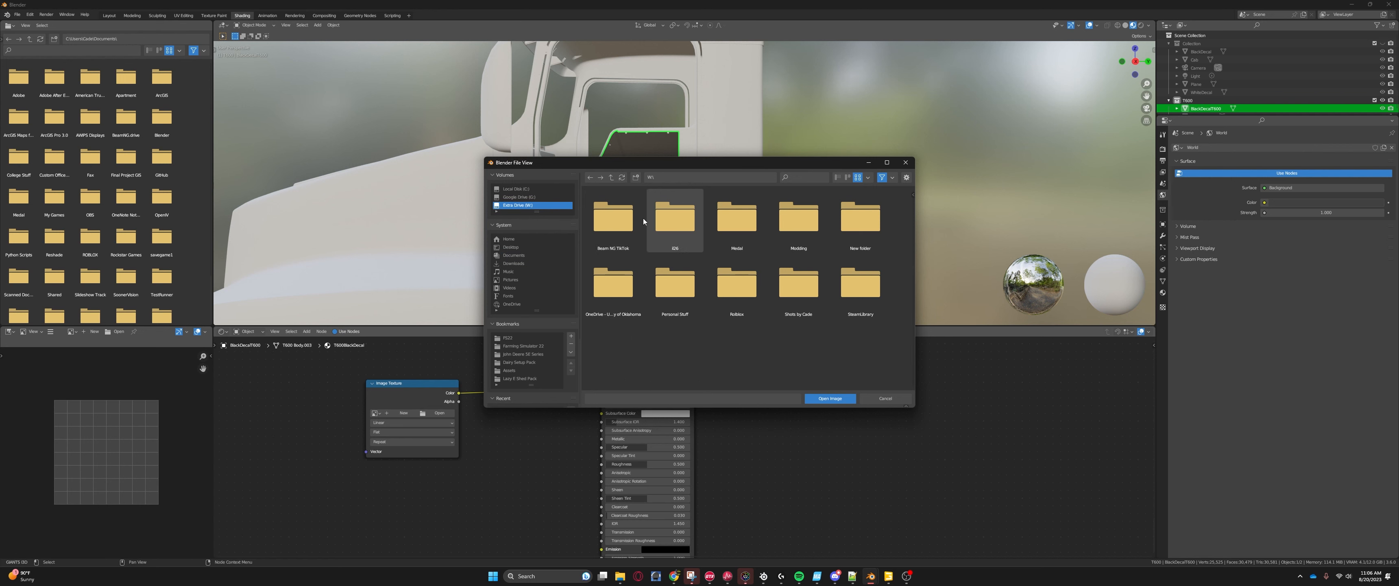
pyautogui.doubleClick(810, 233)
pyautogui.click(672, 346)
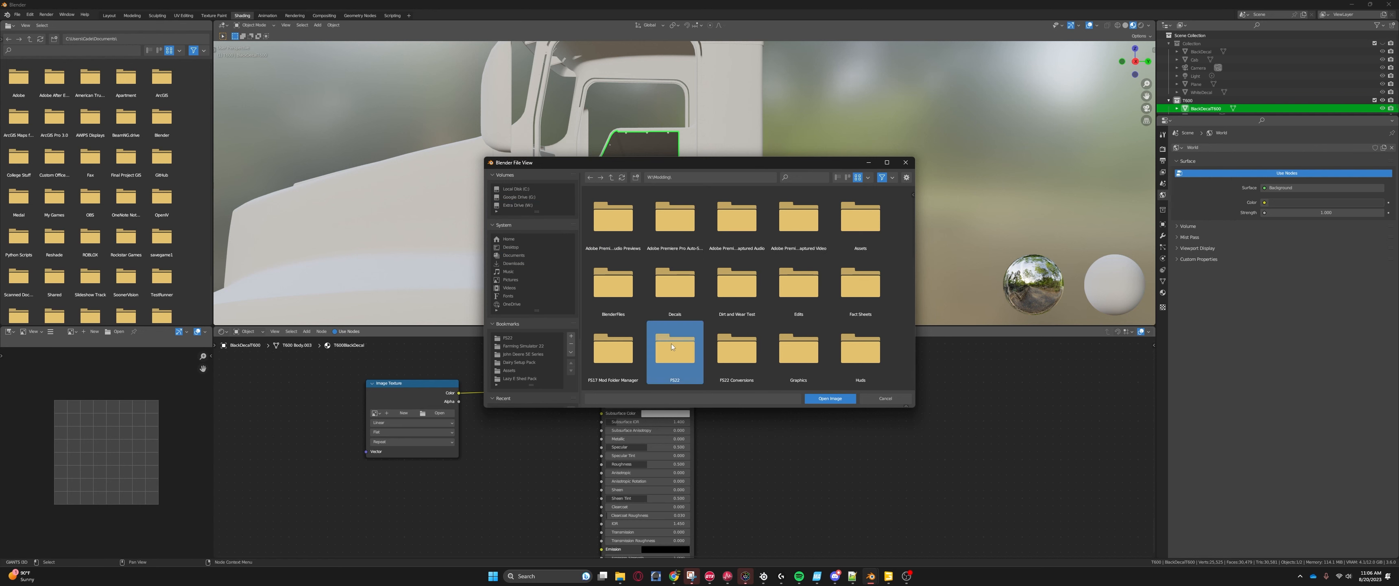
pyautogui.doubleClick(672, 347)
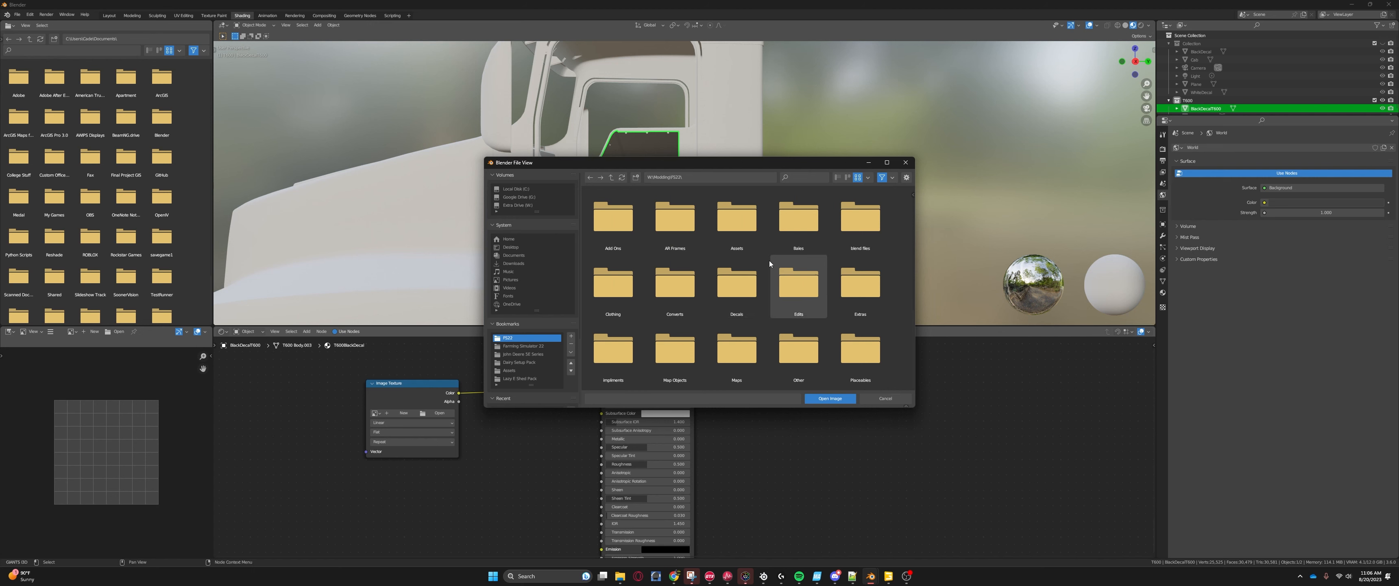
pyautogui.doubleClick(736, 283)
pyautogui.doubleClick(612, 217)
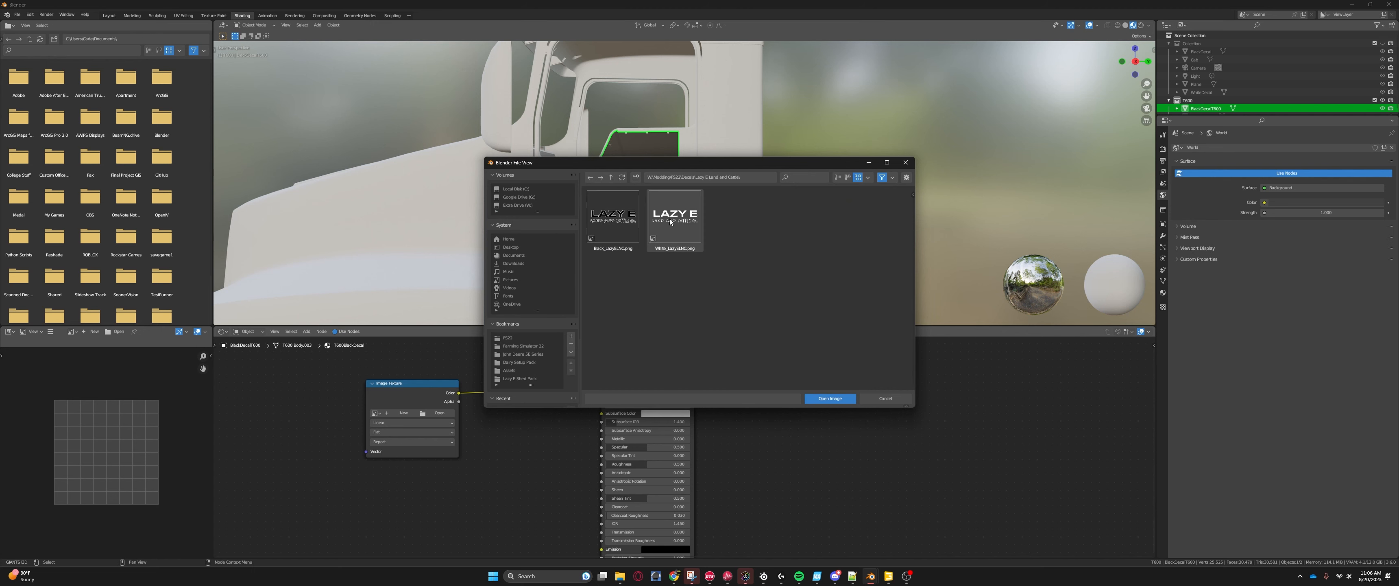
pyautogui.click(612, 217)
pyautogui.click(829, 398)
# Step: Examine the black LAZY E decals on both cab doors from several angles in the Layout workspace
pyautogui.moveTo(657, 244); pyautogui.dragTo(648, 195, button='middle')
pyautogui.scroll(3, 592, 163)
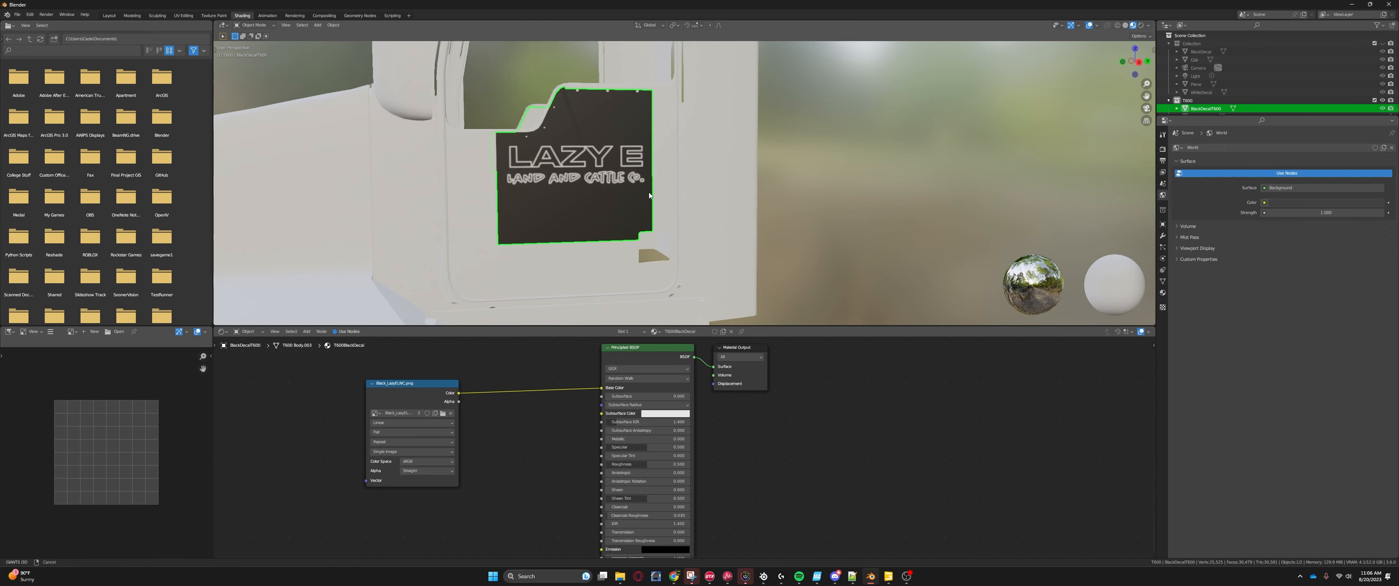
pyautogui.click(109, 15)
pyautogui.scroll(-4, 700, 182)
pyautogui.click(750, 210)
pyautogui.scroll(4, 619, 228)
pyautogui.moveTo(620, 228); pyautogui.dragTo(518, 251, button='middle')
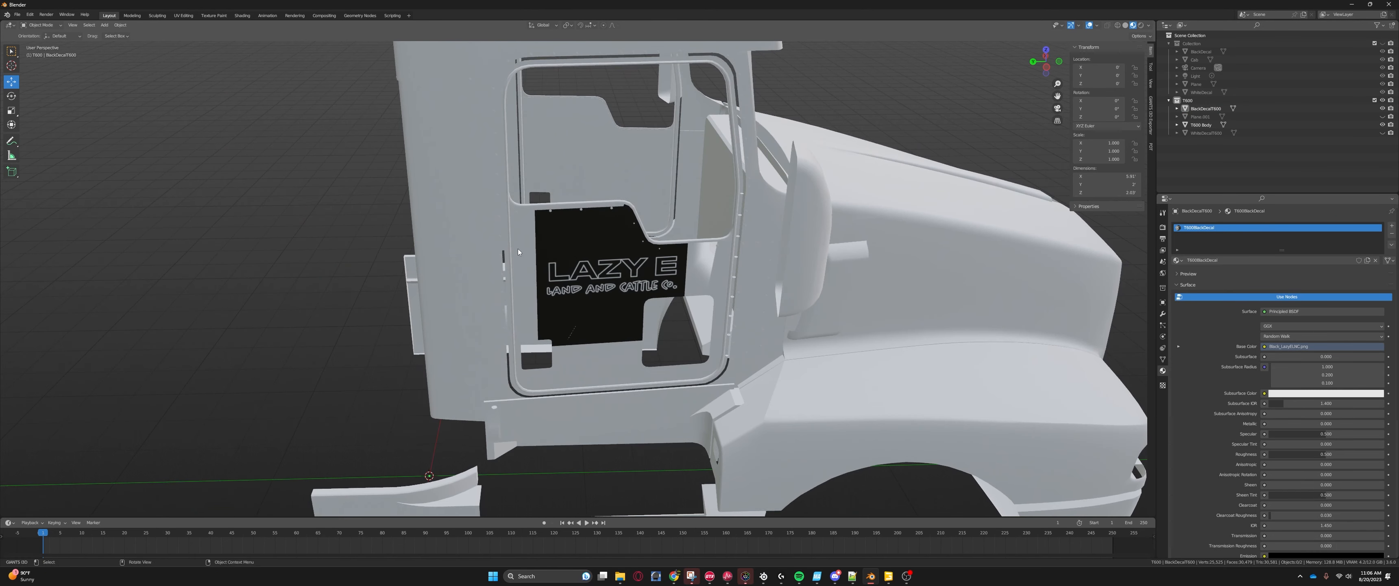
pyautogui.moveTo(593, 365); pyautogui.dragTo(455, 333, button='middle')
pyautogui.moveTo(641, 254); pyautogui.dragTo(682, 237, button='middle')
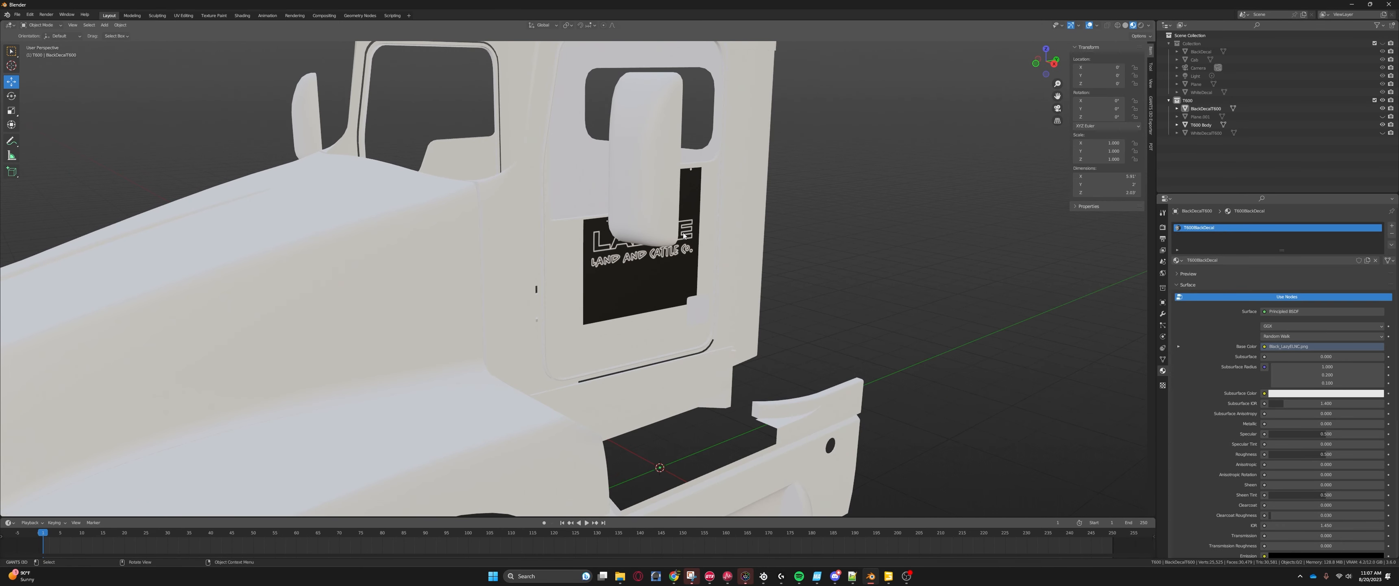
pyautogui.scroll(-8, 804, 264)
pyautogui.moveTo(812, 259); pyautogui.dragTo(771, 288, button='middle')
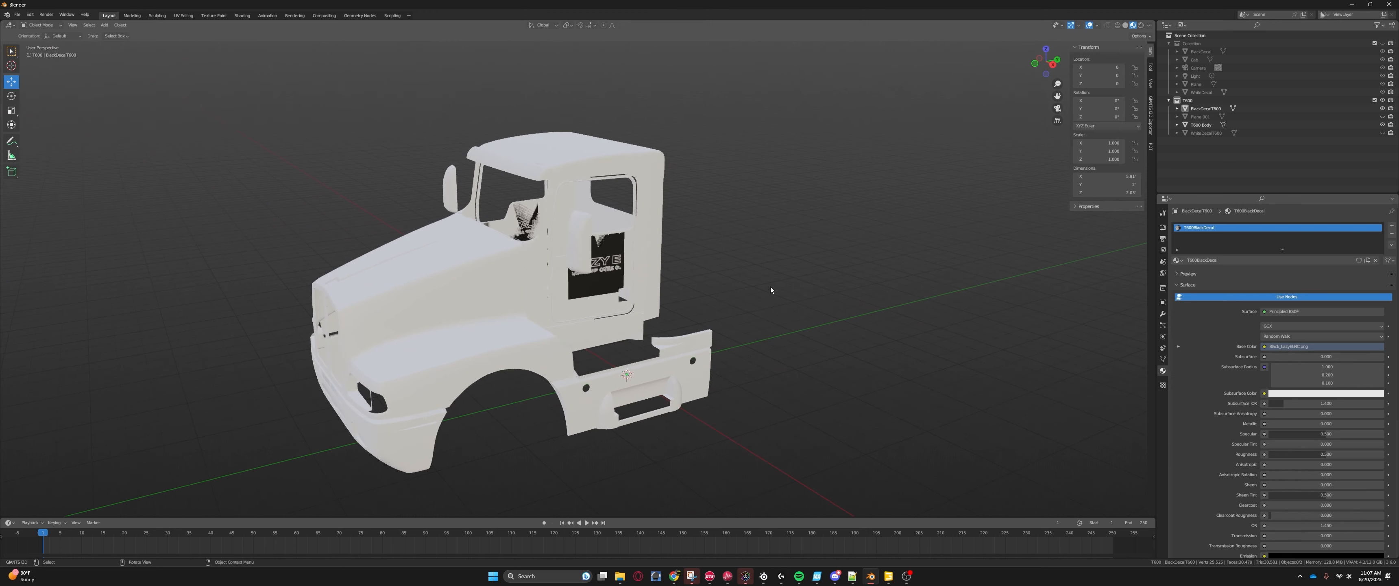
pyautogui.moveTo(933, 259); pyautogui.dragTo(832, 274, button='middle')
pyautogui.scroll(4, 711, 276)
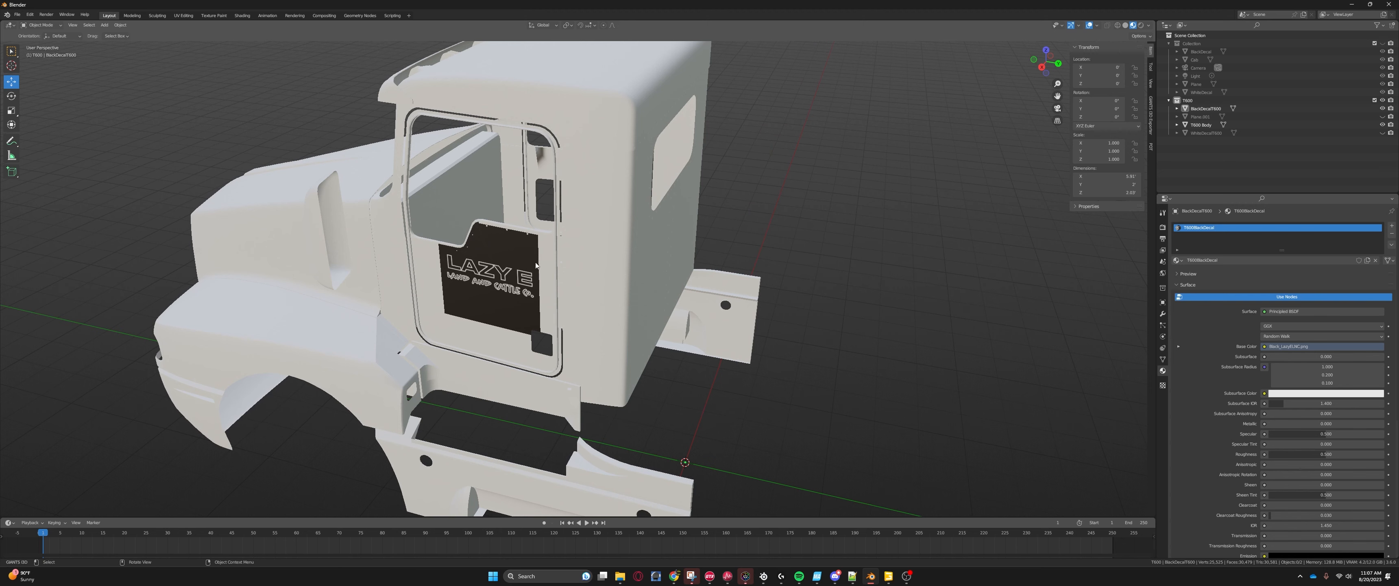
pyautogui.keyDown('shift'); pyautogui.moveTo(525, 270); pyautogui.dragTo(622, 196, button='middle'); pyautogui.keyUp('shift')
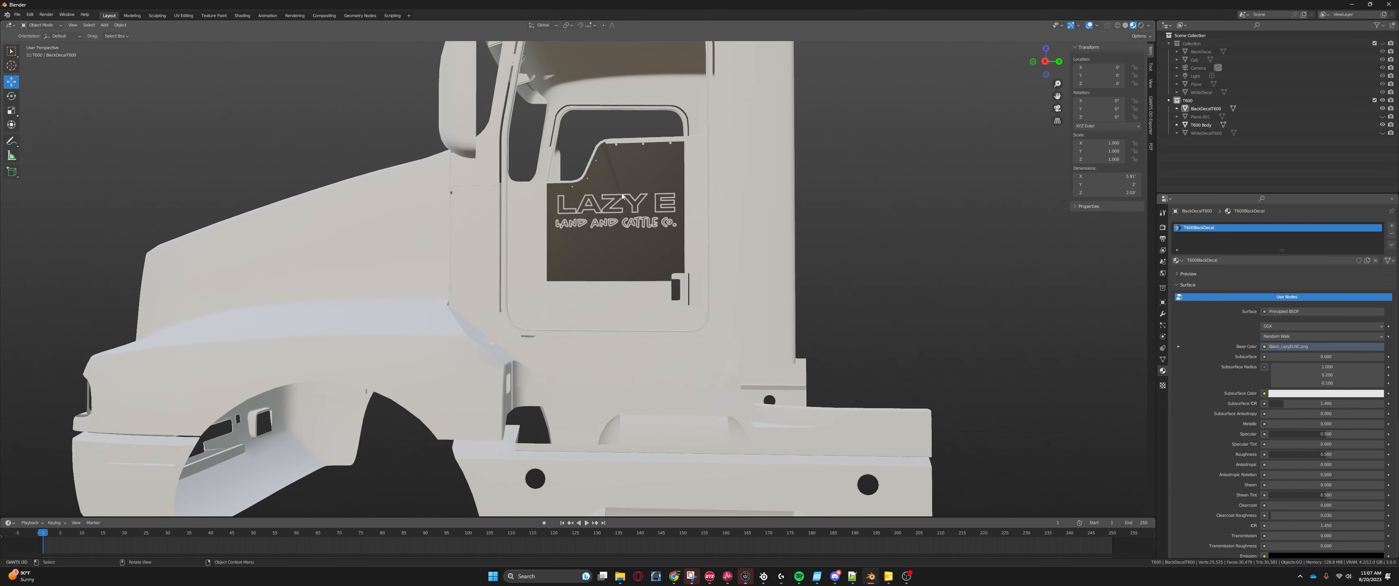
pyautogui.moveTo(681, 293); pyautogui.dragTo(751, 311, button='middle')
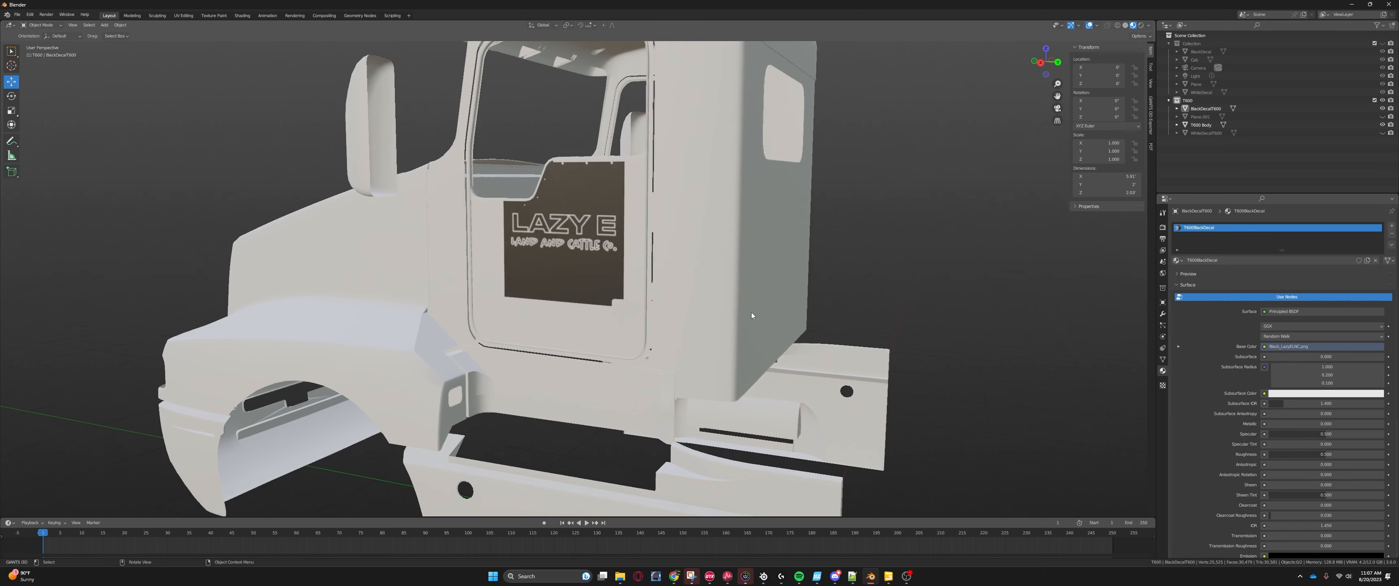
# Step: Unhide the WhiteDecalT600 object and select it together with BlackDecalT600
pyautogui.click(1383, 132)
pyautogui.click(1206, 109)
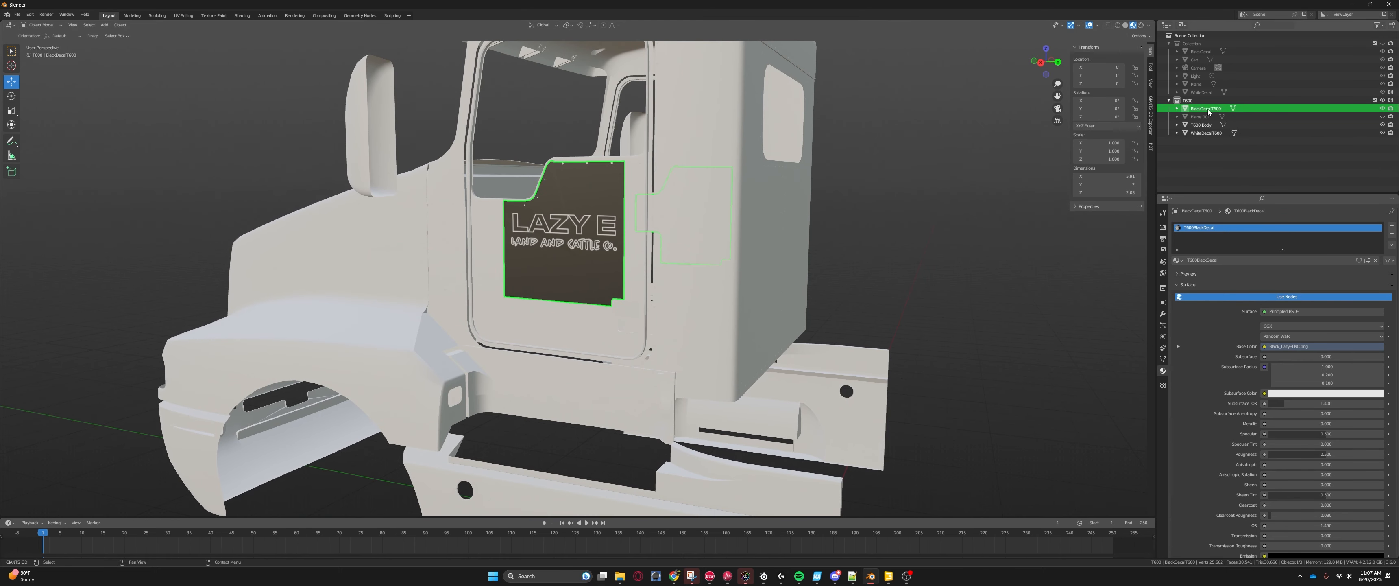
pyautogui.keyDown('ctrl'); pyautogui.click(1216, 134); pyautogui.keyUp('ctrl')
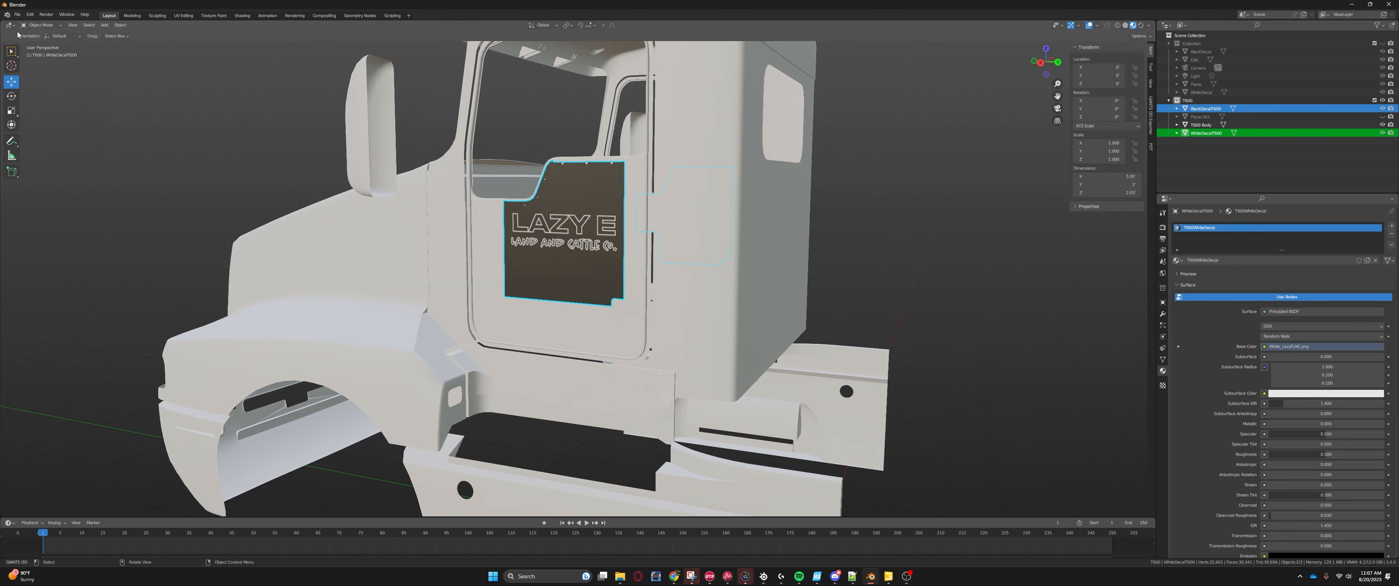
# Step: Start an I3D export of the selected BlackDecalT600 and WhiteDecalT600 objects and browse to the T600 folder in Kenworth Edits
pyautogui.click(18, 14)
pyautogui.moveTo(49, 132)
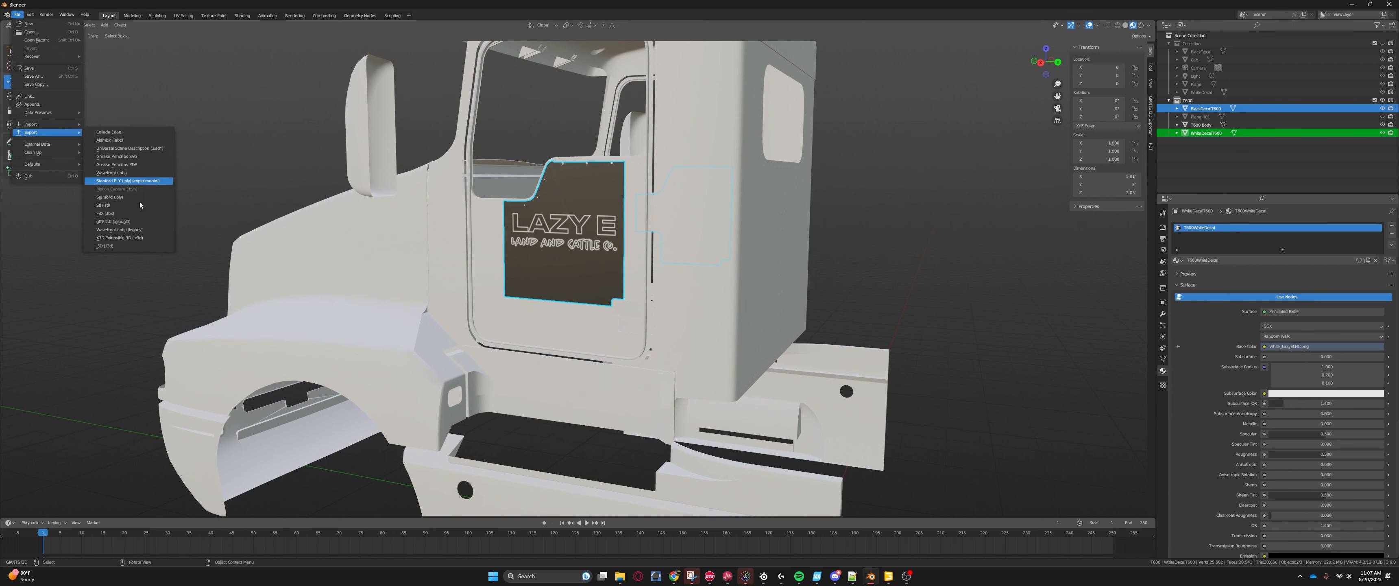
pyautogui.click(17, 15)
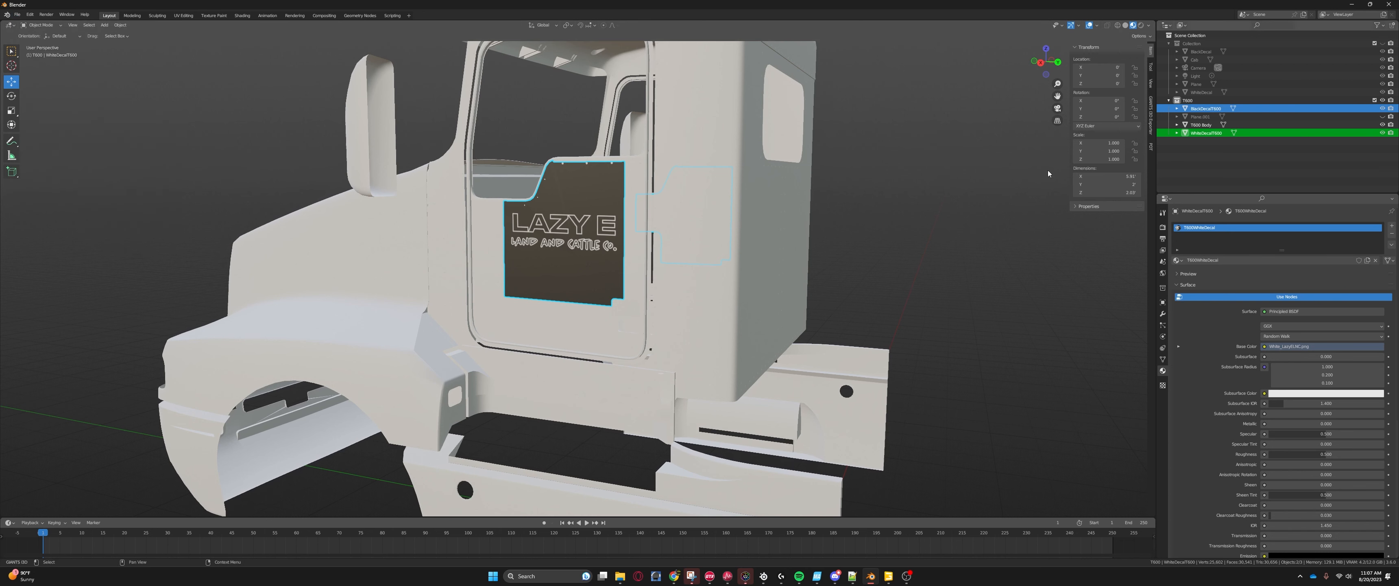
pyautogui.click(17, 15)
pyautogui.moveTo(38, 134)
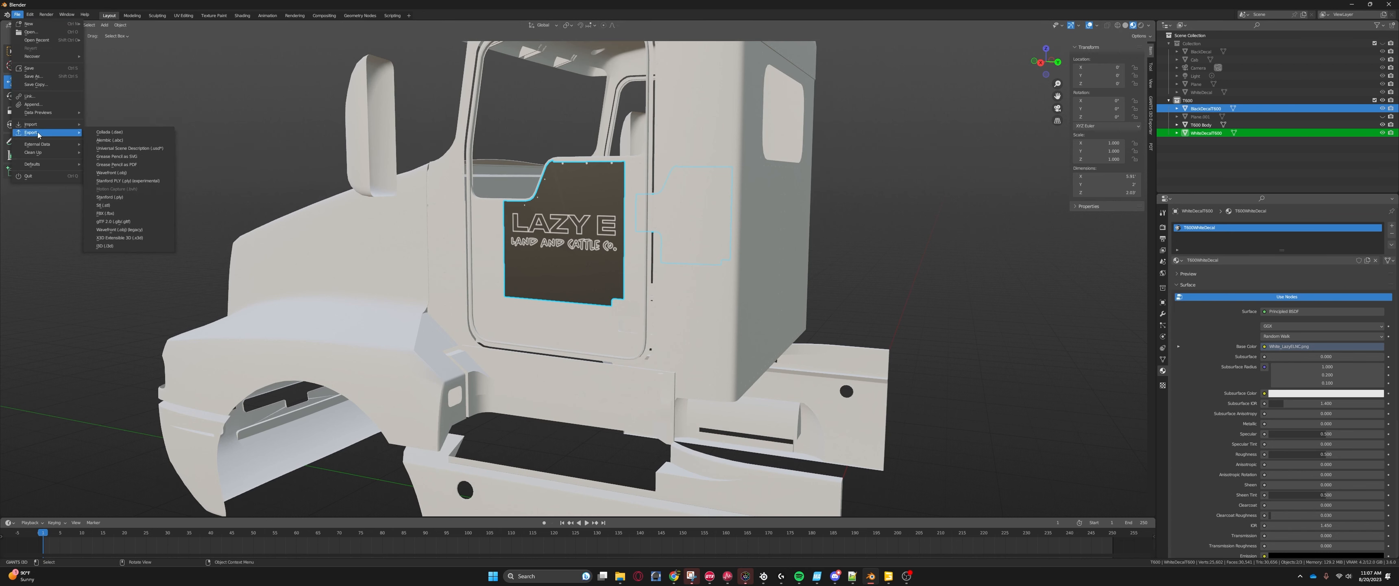
pyautogui.click(105, 245)
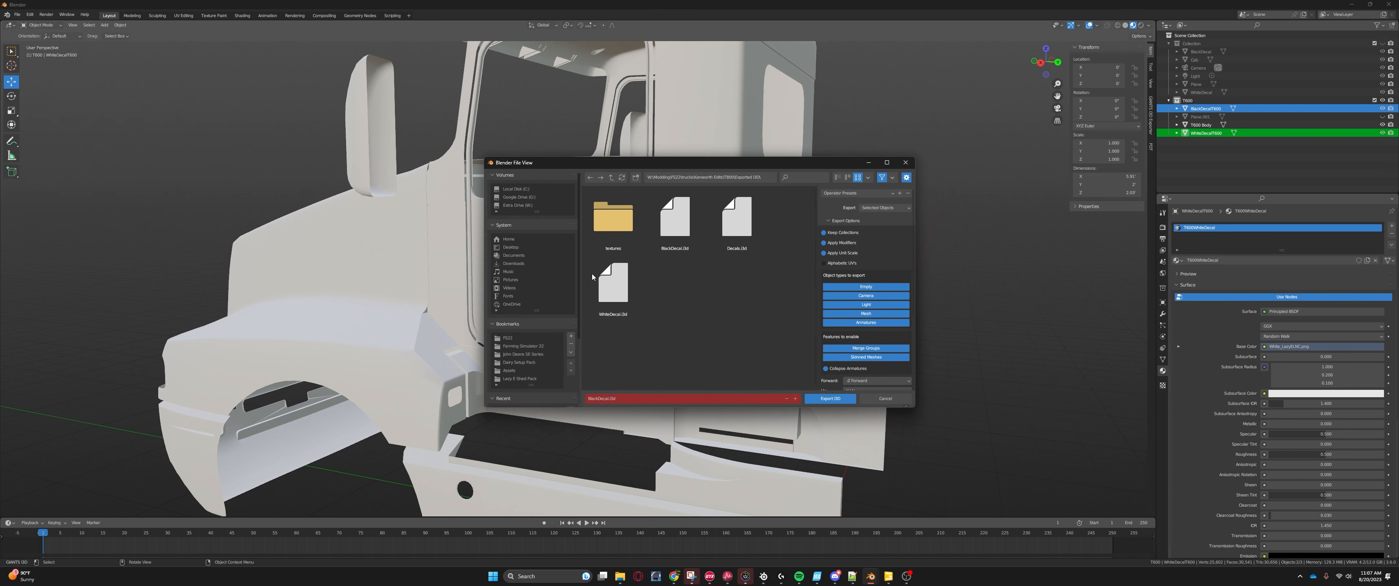
pyautogui.click(730, 176)
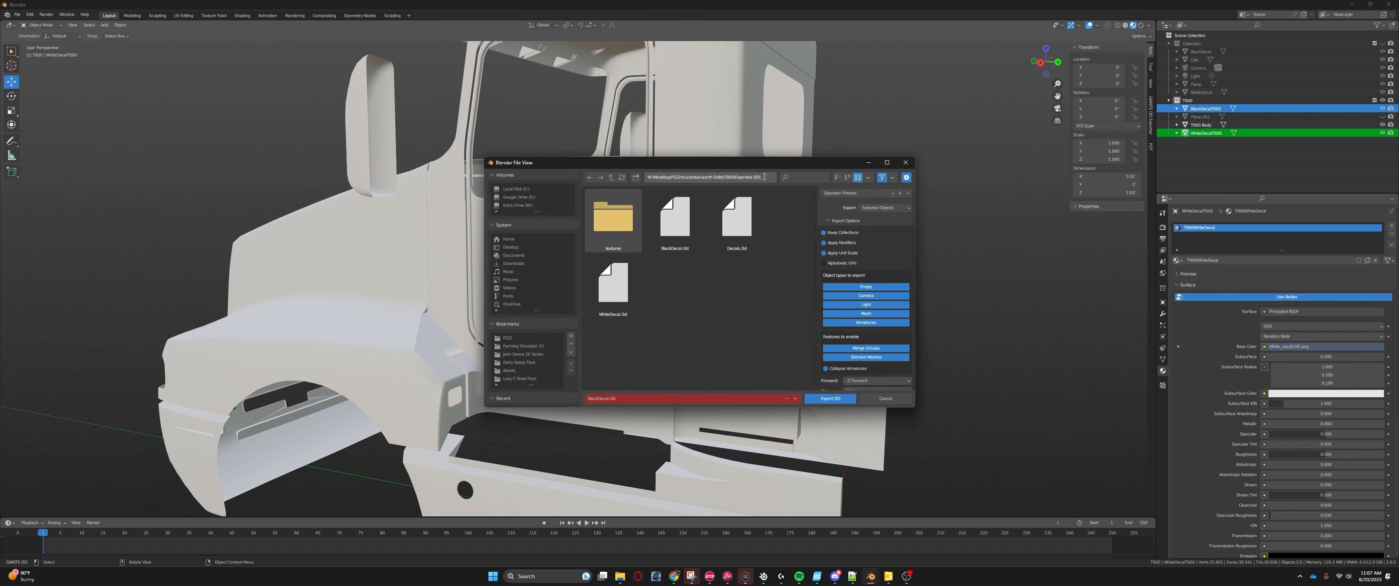
pyautogui.moveTo(725, 177); pyautogui.dragTo(781, 177)
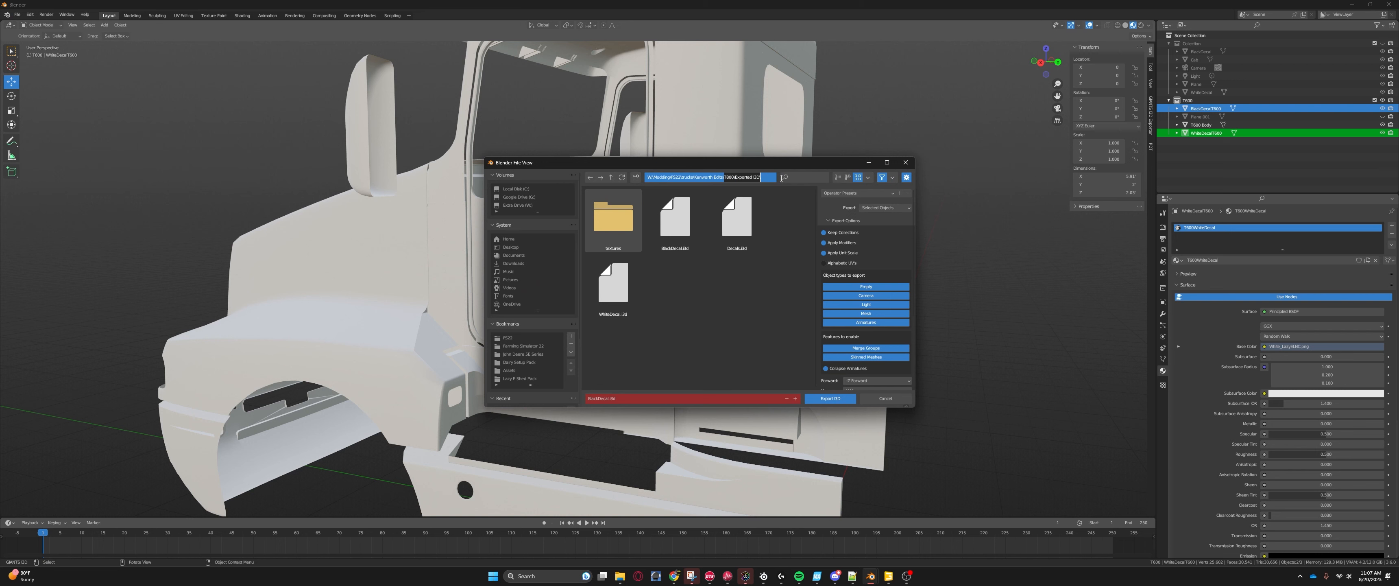
pyautogui.press('BackSpace')
pyautogui.press('Return')
pyautogui.click(614, 215)
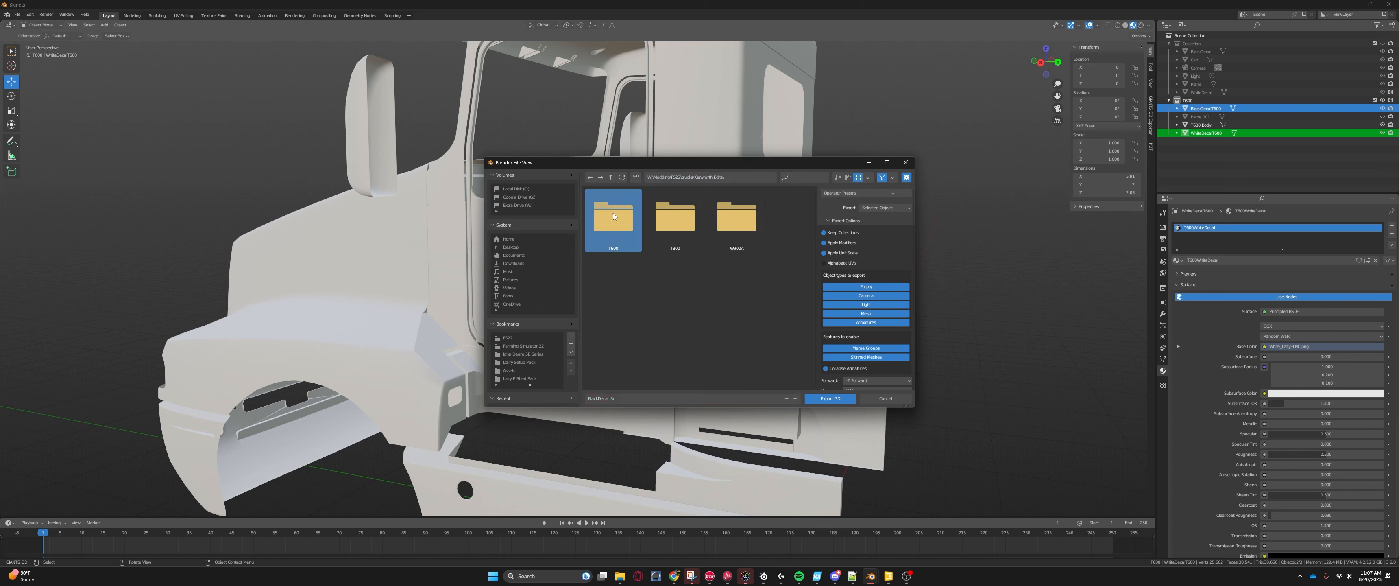
pyautogui.doubleClick(613, 216)
# Step: Create a folder named Exported I3D inside the T600 folder and open it as the export destination
pyautogui.rightClick(619, 272)
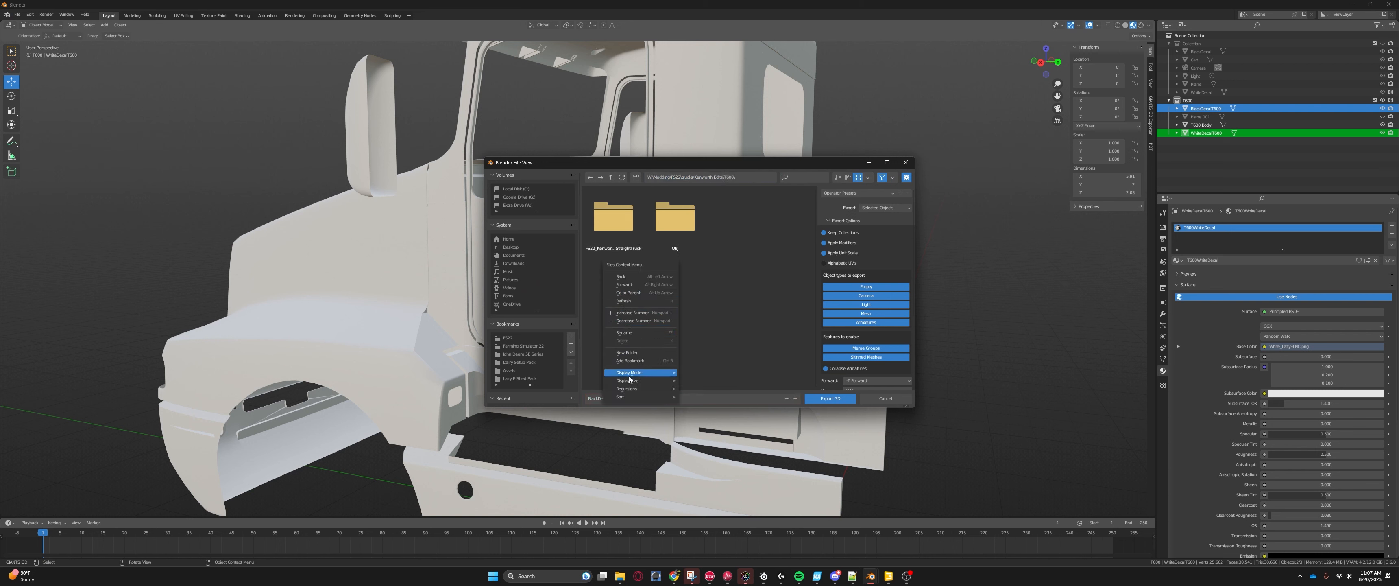
pyautogui.click(627, 352)
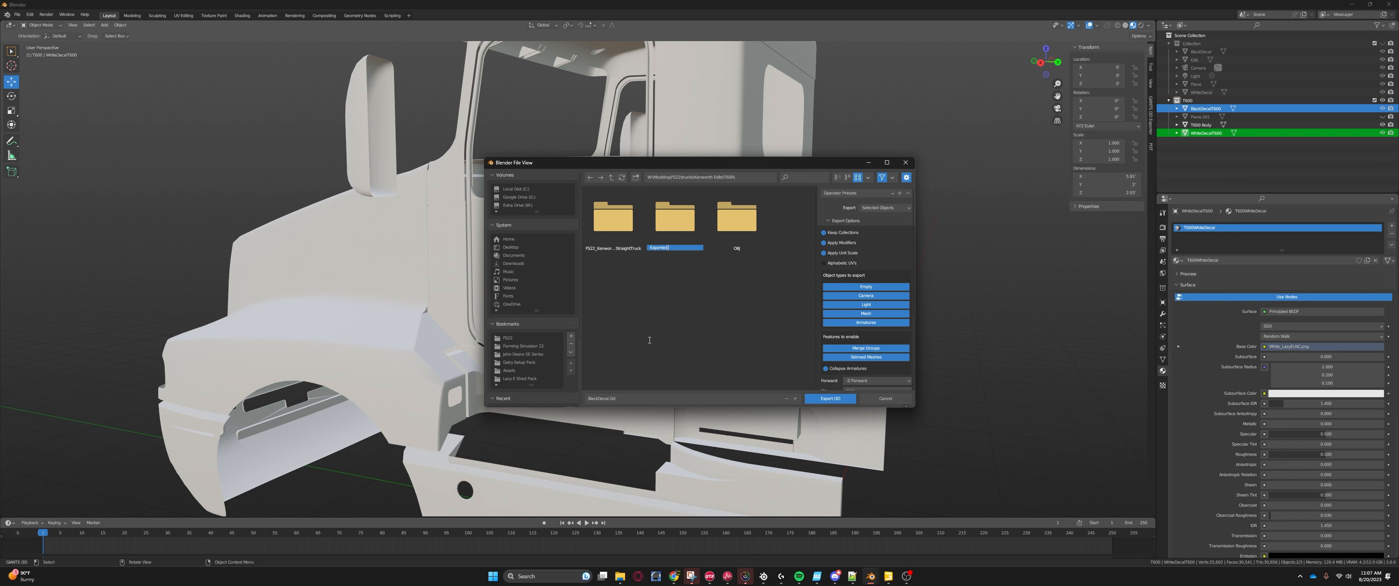
pyautogui.press('Return')
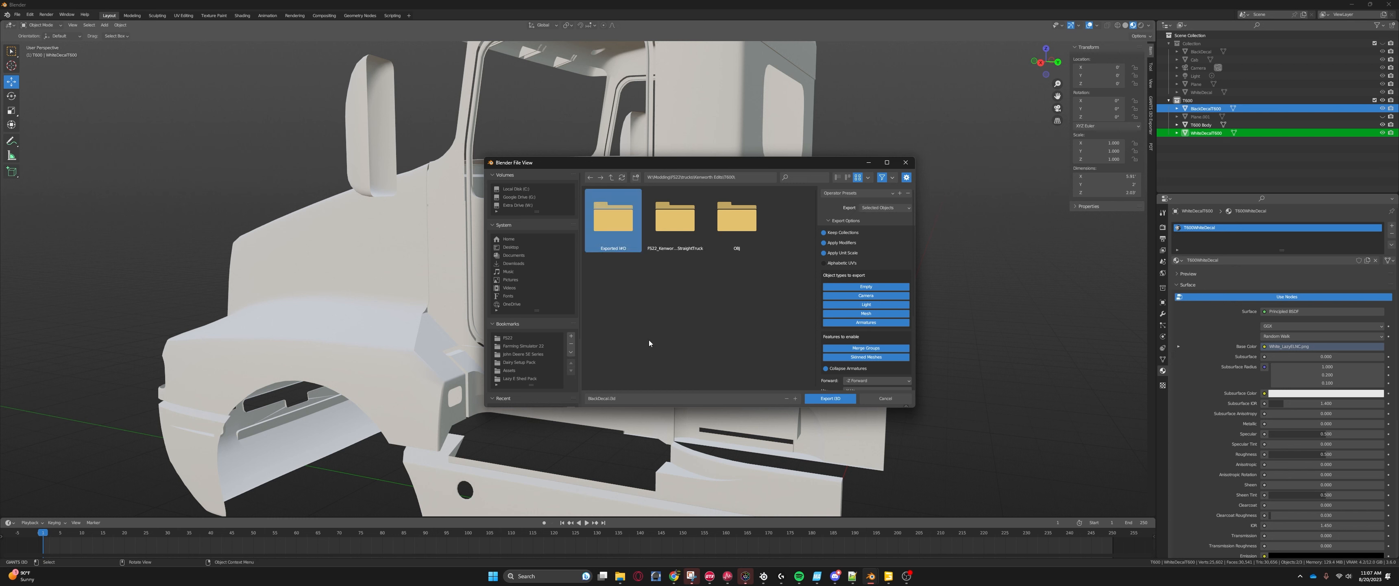
pyautogui.doubleClick(621, 247)
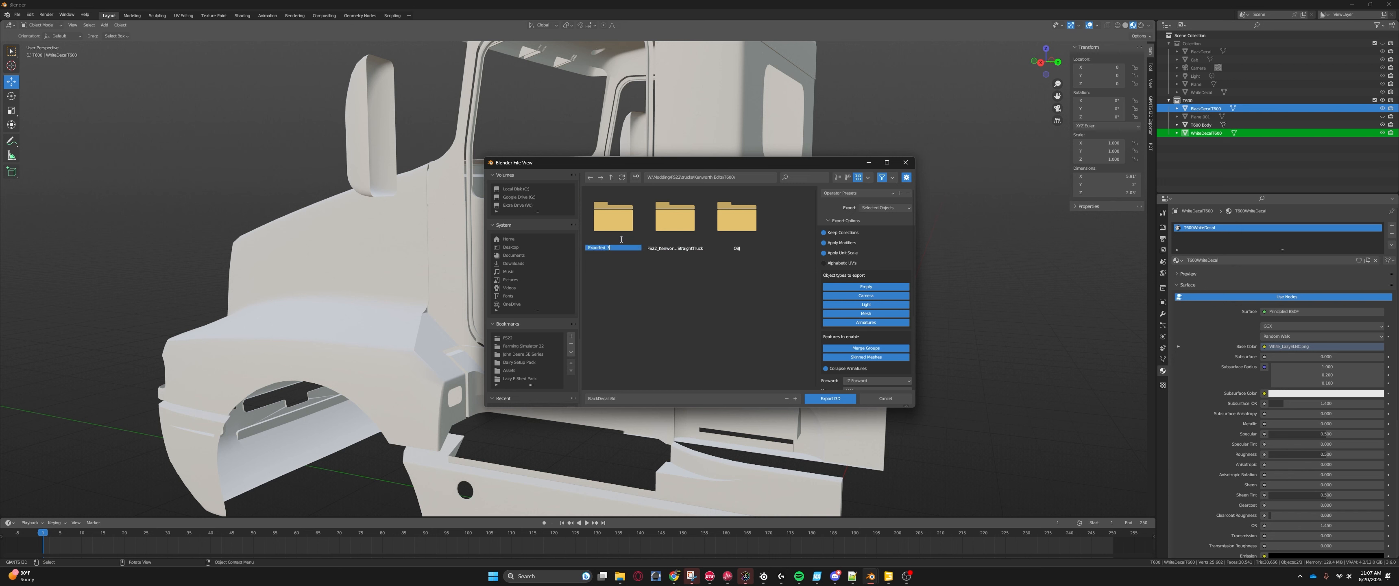
pyautogui.press('Return')
pyautogui.doubleClick(623, 226)
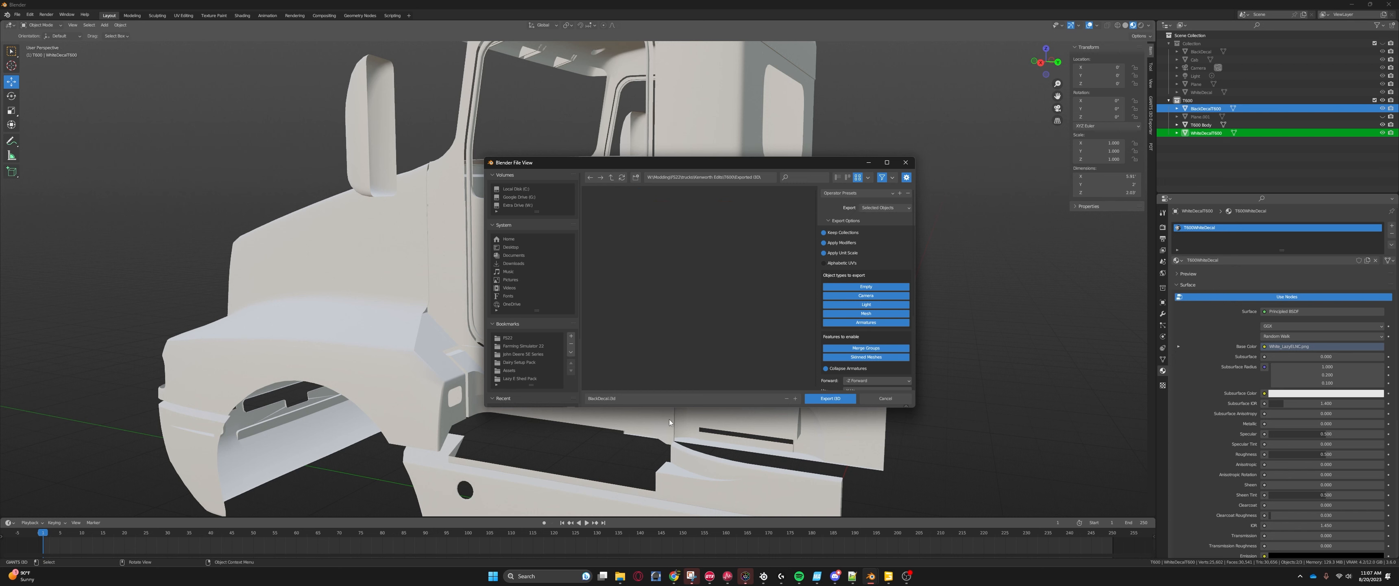
# Step: Name the export file Decals.i3d and export the selected decals
pyautogui.click(605, 398)
pyautogui.click(630, 398)
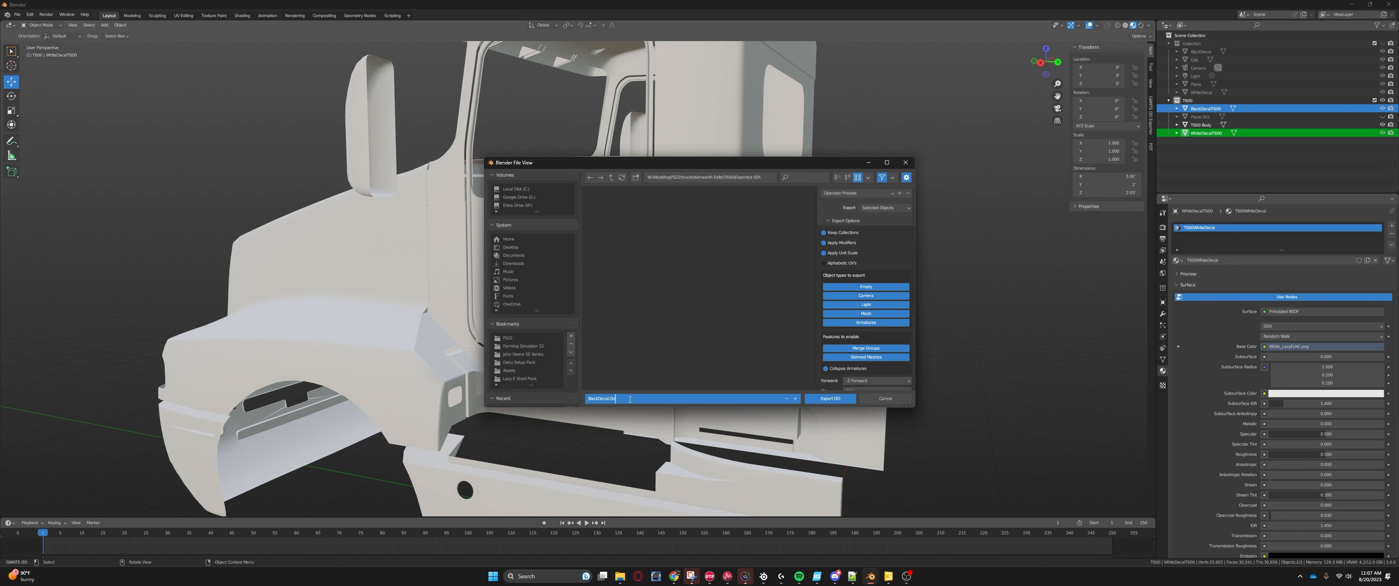
pyautogui.press('BackSpace')
pyautogui.press('BackSpace')
pyautogui.press('BackSpace')
pyautogui.press('BackSpace')
pyautogui.press('BackSpace')
pyautogui.press('BackSpace')
pyautogui.press('BackSpace')
pyautogui.press('BackSpace')
pyautogui.press('BackSpace')
pyautogui.press('BackSpace')
pyautogui.click(826, 398)
pyautogui.click(827, 398)
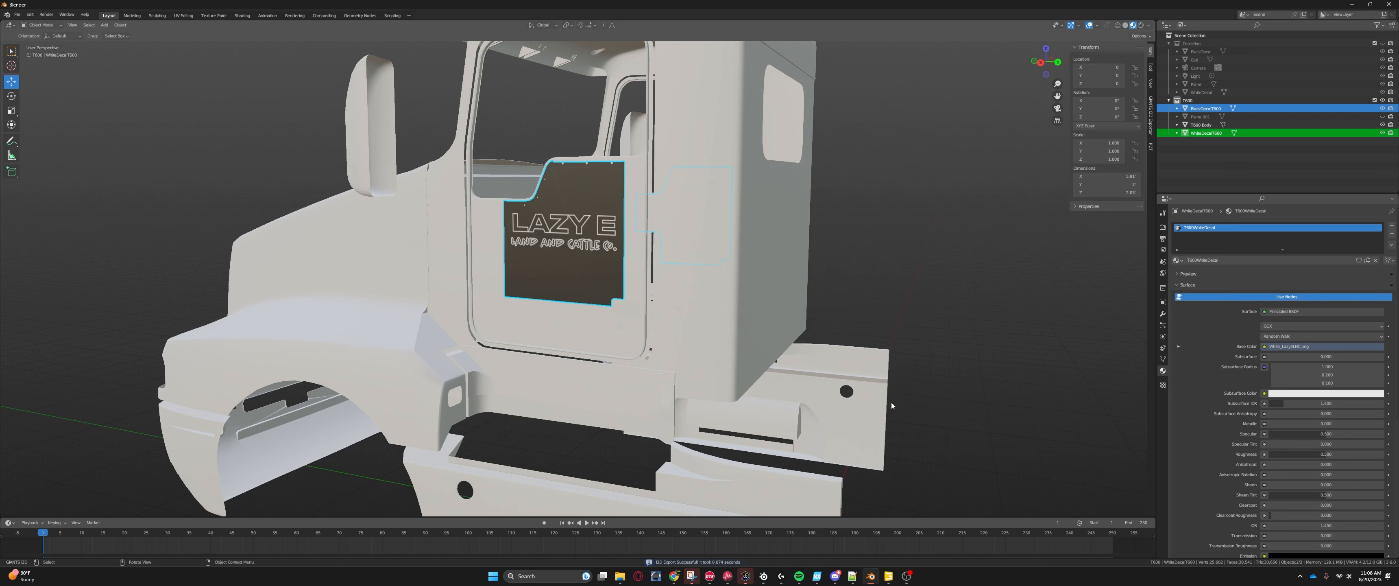
# Step: Deselect both decal objects on the truck
pyautogui.scroll(-5, 674, 404)
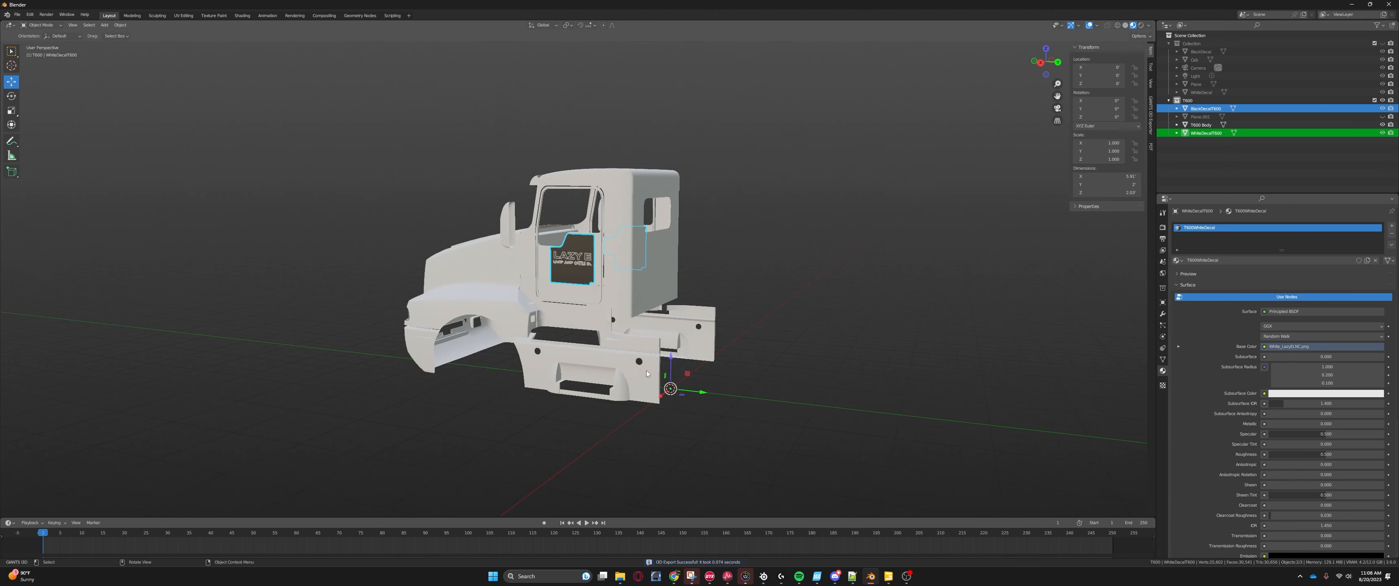
pyautogui.moveTo(645, 371); pyautogui.dragTo(679, 380, button='middle')
pyautogui.hotkey('alt', 'a')
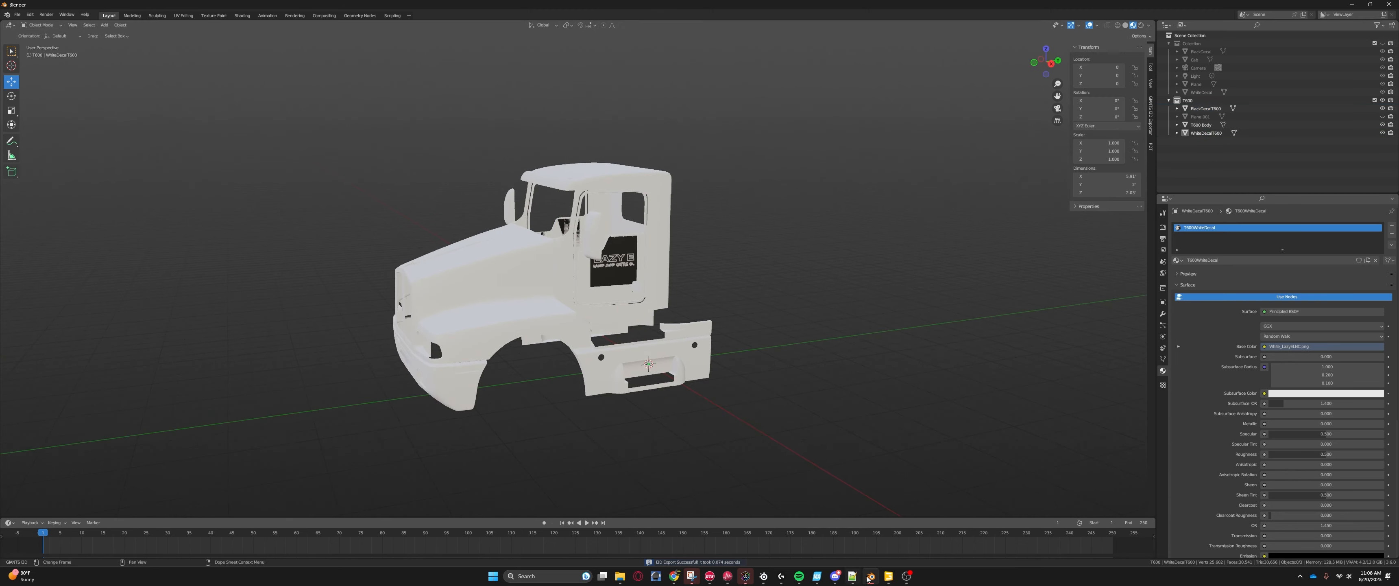
# Step: Switch to GIANTS Editor and import Decals.i3d from the T600 folder's Exported I3D folder into the truck scene
pyautogui.click(887, 576)
pyautogui.scroll(-5, 675, 283)
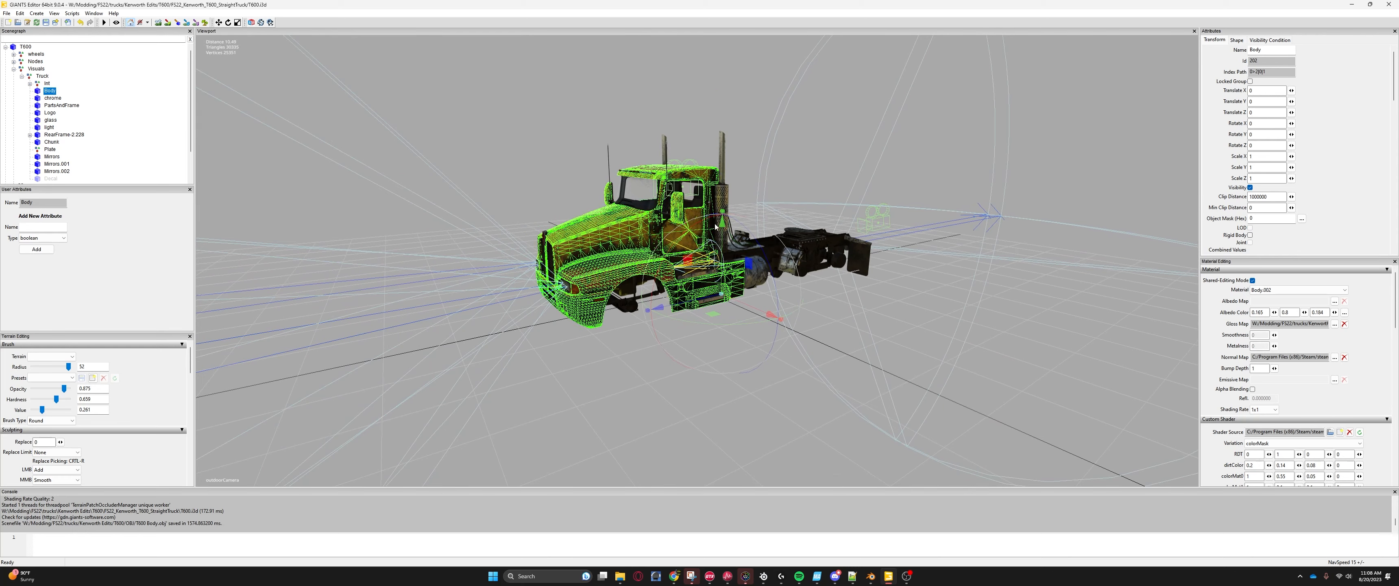
pyautogui.scroll(-2, 111, 139)
pyautogui.click(434, 86)
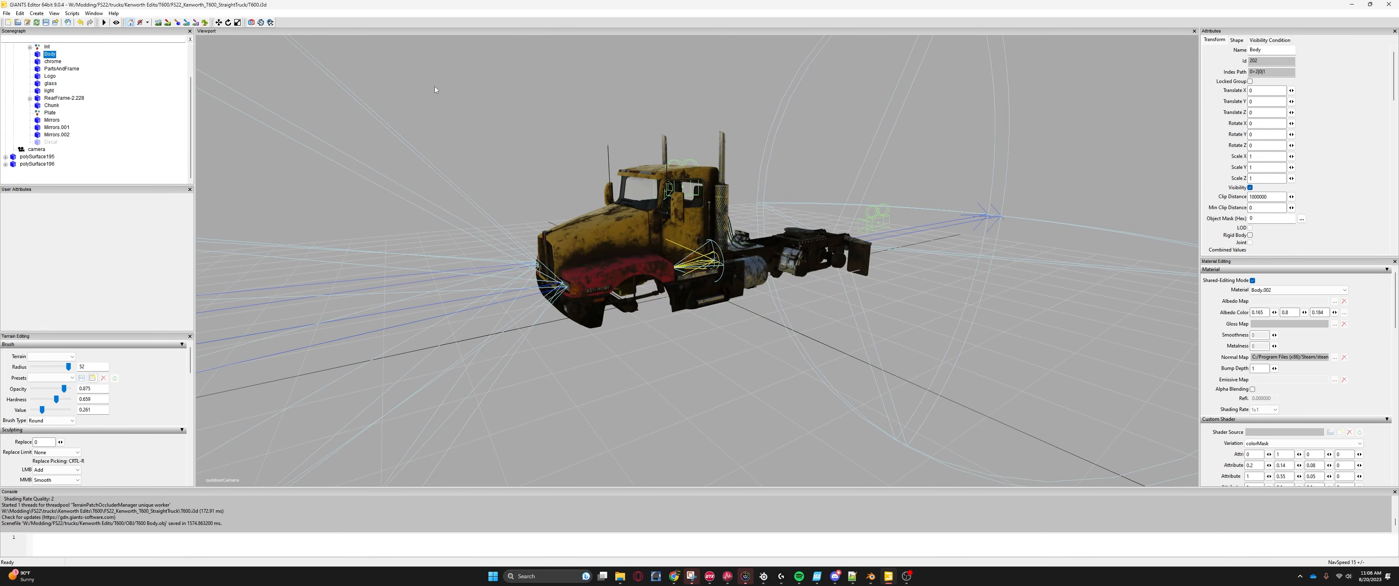
pyautogui.click(7, 13)
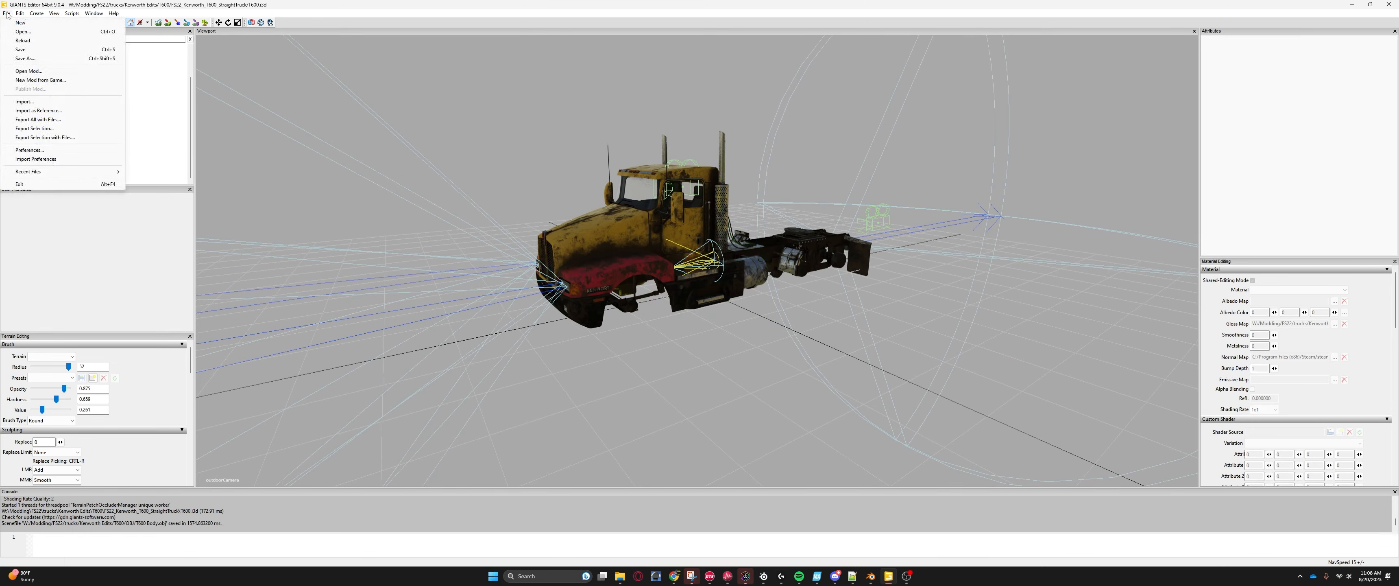
pyautogui.click(25, 101)
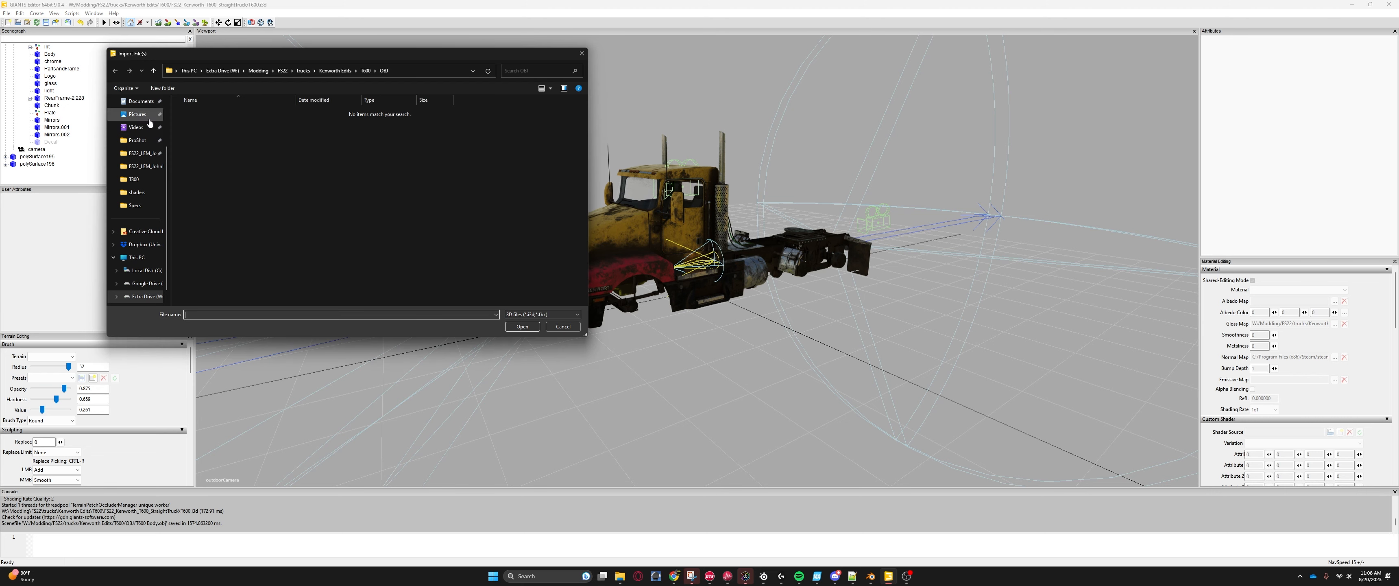
pyautogui.click(362, 71)
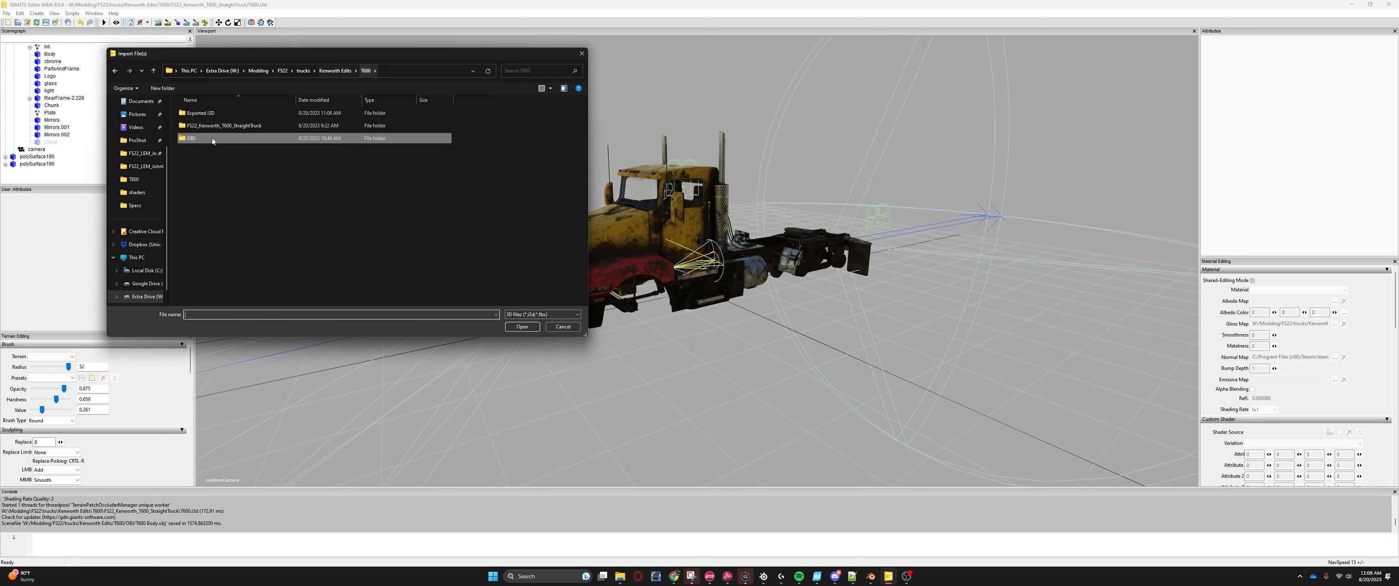
pyautogui.doubleClick(195, 113)
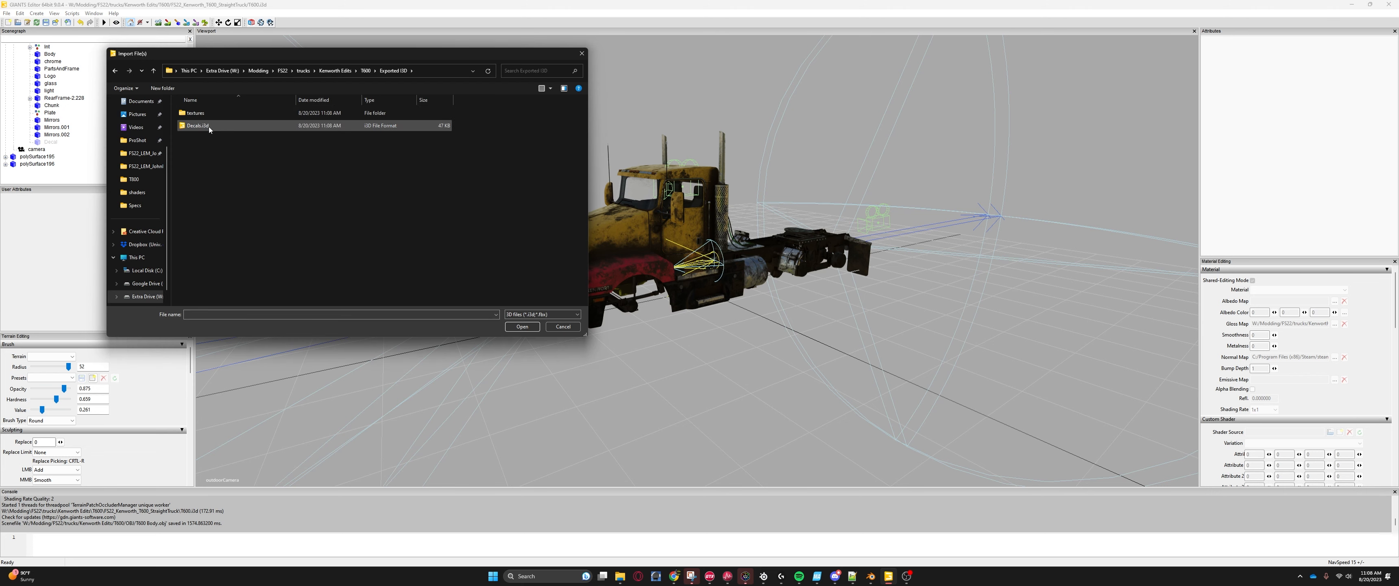
pyautogui.click(195, 126)
pyautogui.click(521, 326)
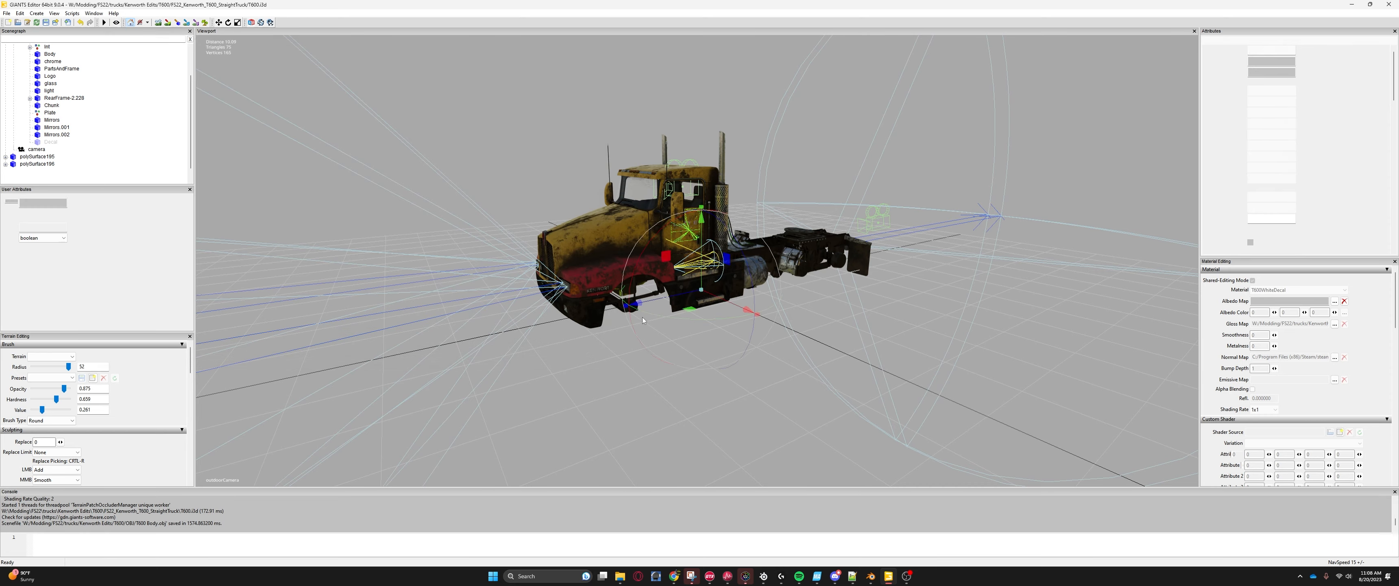
# Step: Examine the imported LAZY E decals on both cab doors up close and from both sides of the truck
pyautogui.scroll(5, 642, 317)
pyautogui.scroll(6, 630, 302)
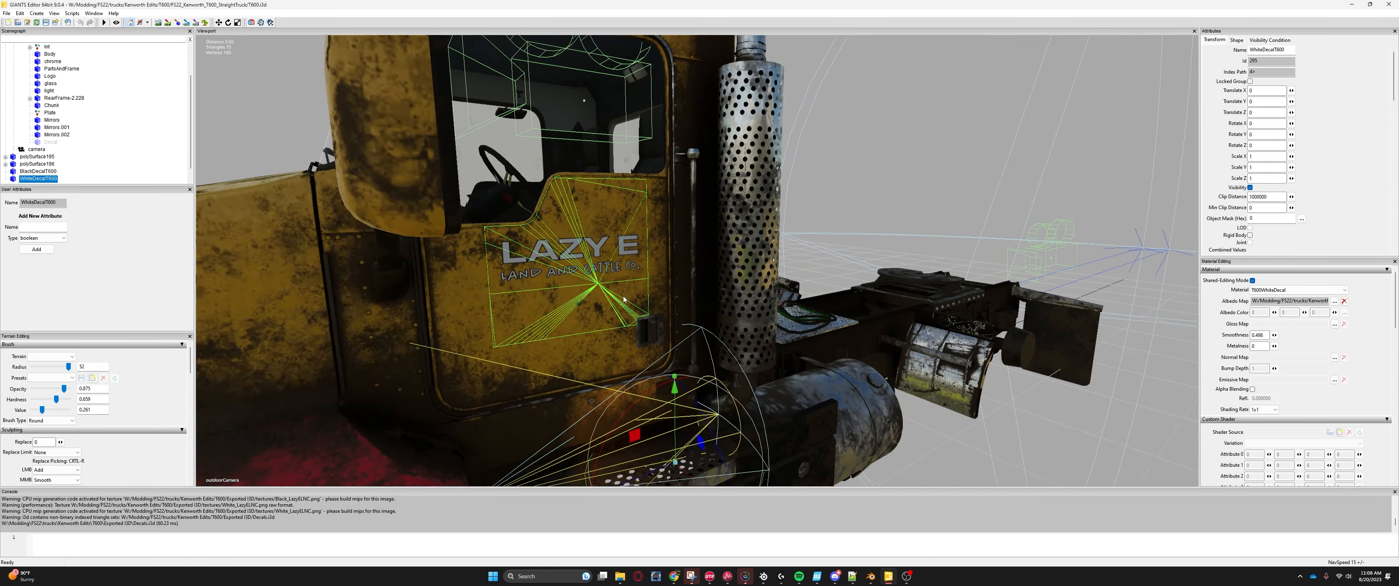
pyautogui.scroll(-1, 96, 170)
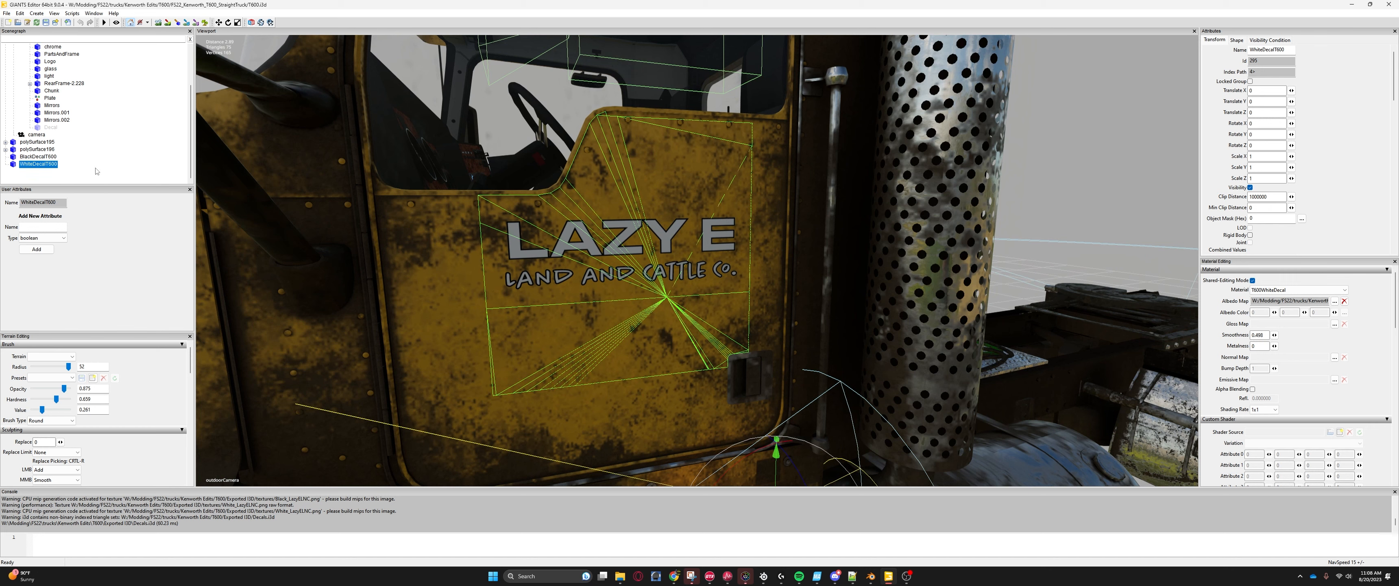
pyautogui.click(76, 165)
pyautogui.scroll(-5, 637, 213)
pyautogui.keyDown('alt'); pyautogui.moveTo(642, 216); pyautogui.dragTo(994, 248); pyautogui.keyUp('alt')
pyautogui.scroll(5, 877, 251)
pyautogui.scroll(-5, 958, 248)
pyautogui.scroll(5, 959, 248)
pyautogui.scroll(-3, 994, 248)
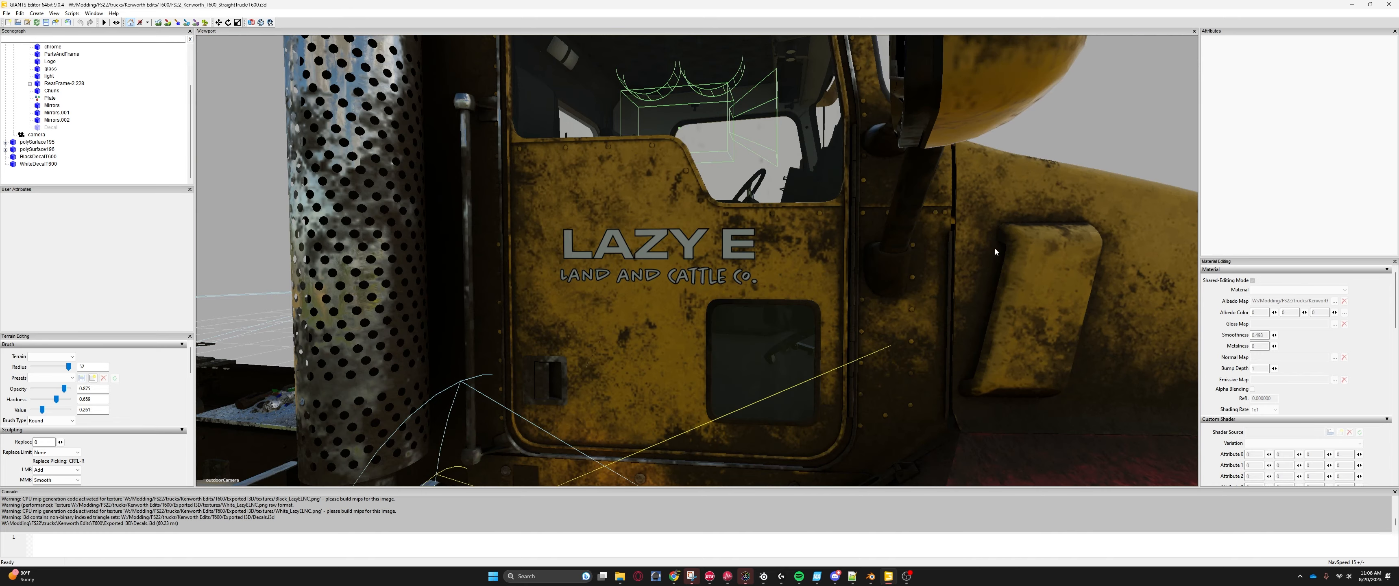
pyautogui.scroll(4, 994, 248)
pyautogui.keyDown('alt'); pyautogui.moveTo(1022, 241); pyautogui.dragTo(744, 260); pyautogui.keyUp('alt')
pyautogui.scroll(3, 786, 263)
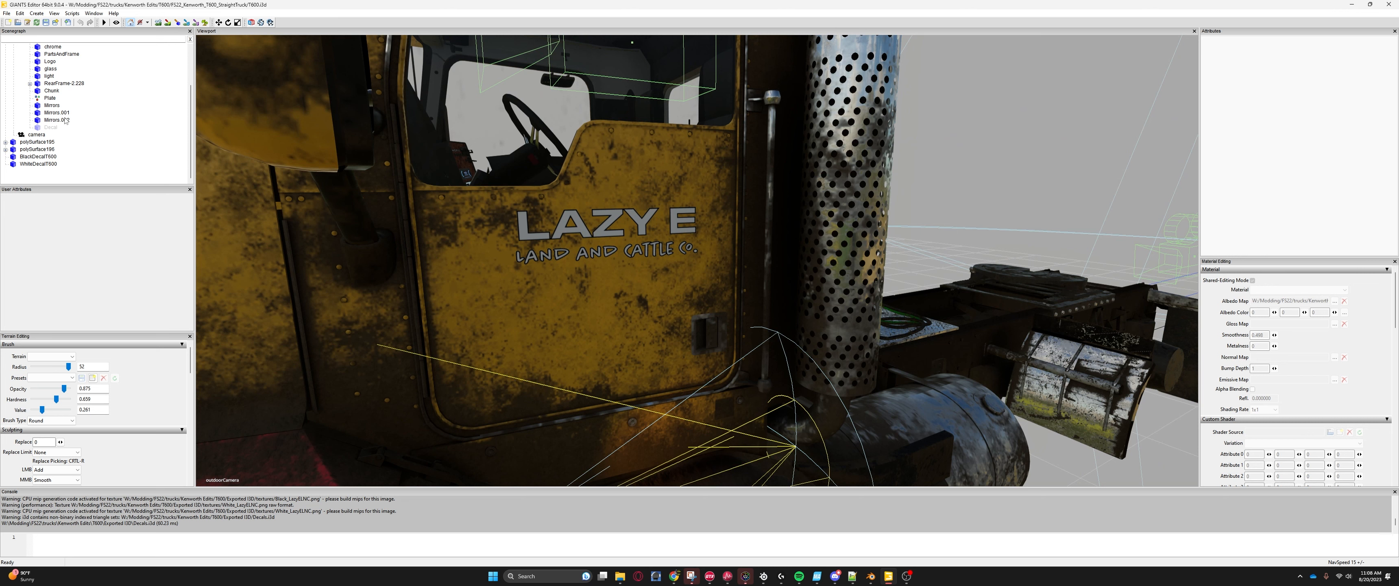
# Step: Create a new transform group at the scene root and name it Decals
pyautogui.click(50, 61)
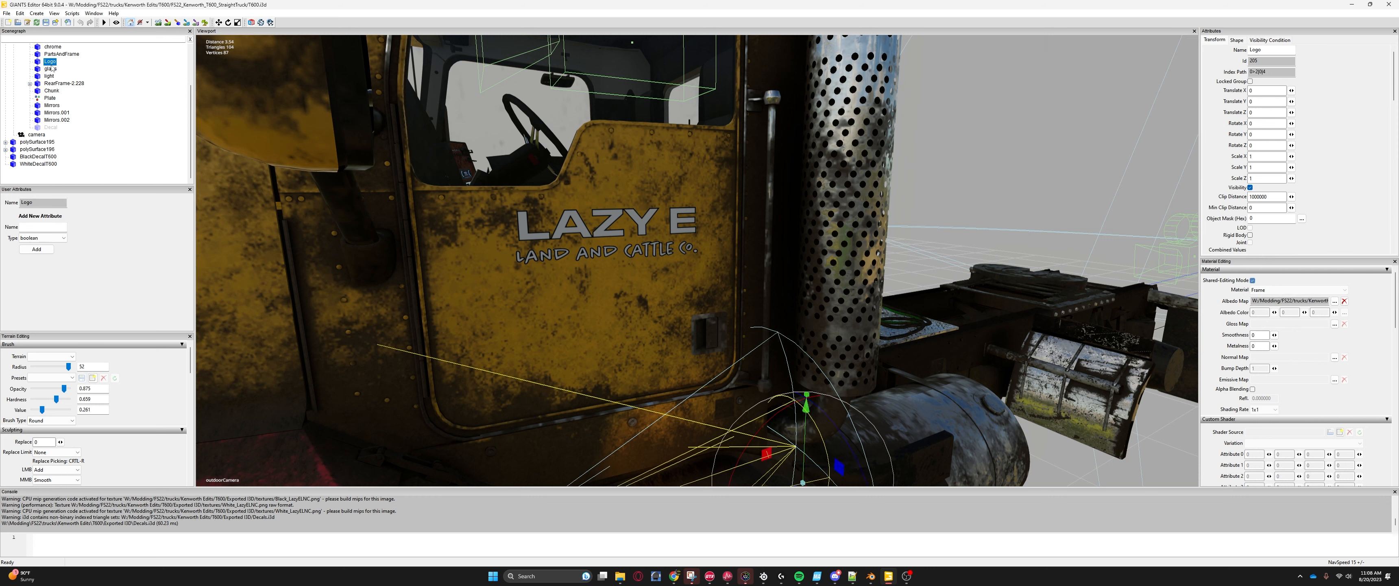
pyautogui.click(81, 182)
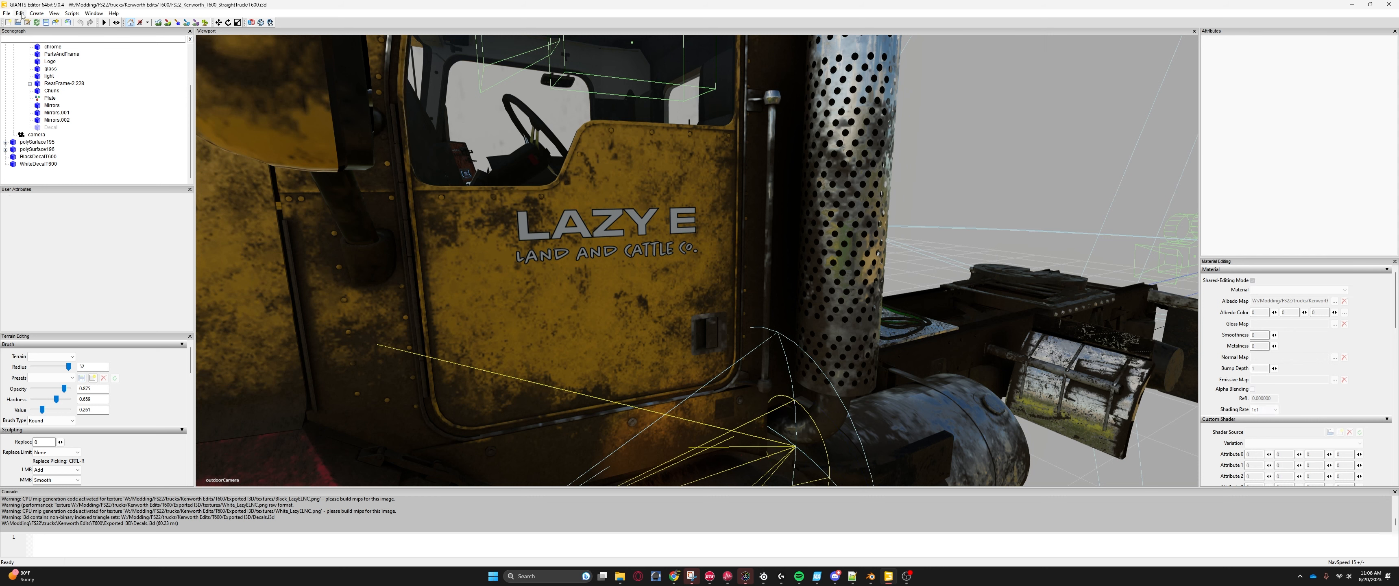
pyautogui.click(36, 13)
pyautogui.click(54, 23)
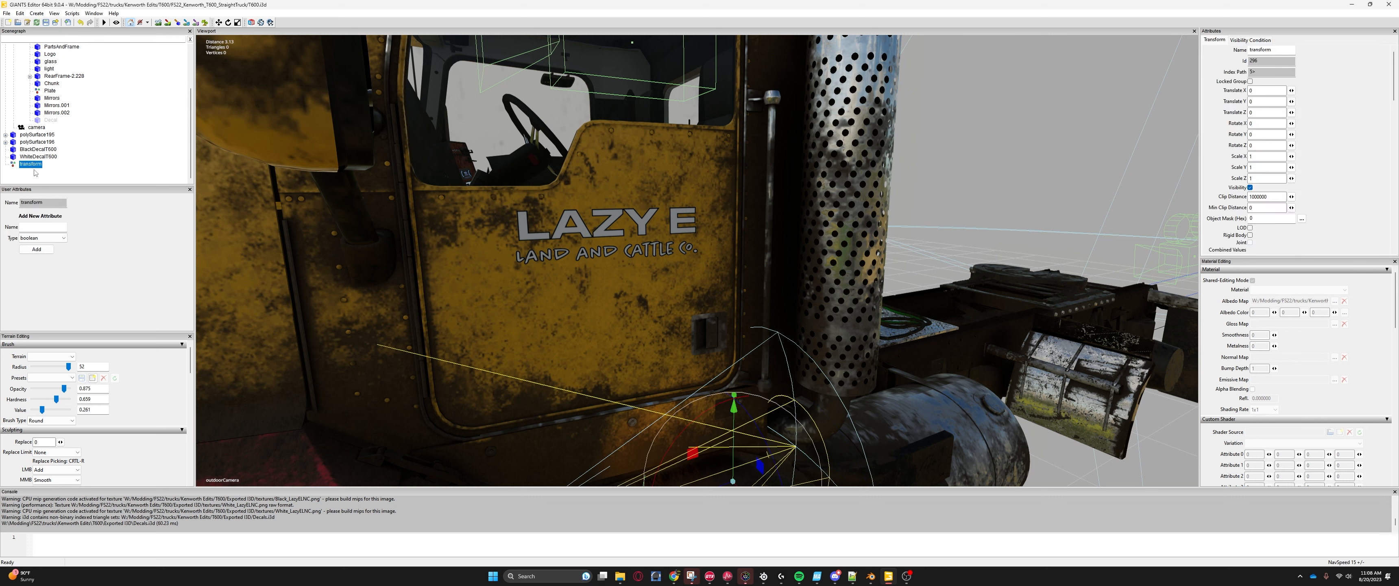
pyautogui.doubleClick(31, 165)
pyautogui.write('Decals')
pyautogui.press('Return')
# Step: Put BlackDecalT600 and WhiteDecalT600 into the Decals group and move the group into the truck's visuals hierarchy
pyautogui.click(39, 150)
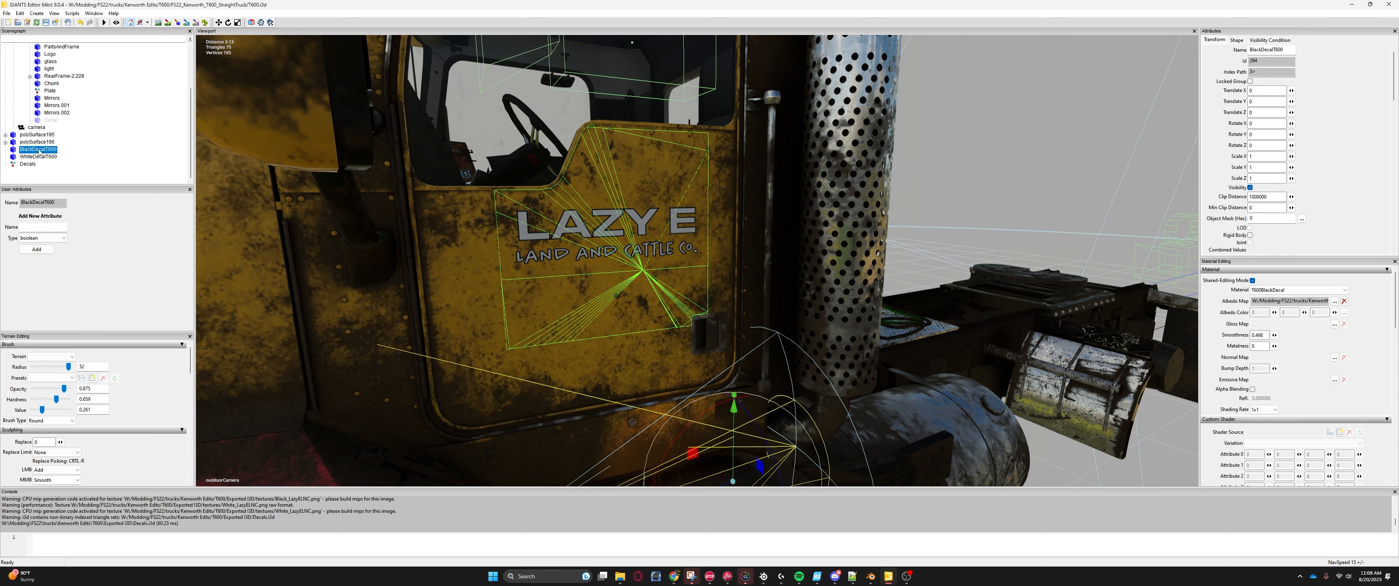
pyautogui.keyDown('ctrl'); pyautogui.click(38, 157); pyautogui.keyUp('ctrl')
pyautogui.moveTo(38, 157); pyautogui.dragTo(47, 76)
# Step: Move the Decals group out of the int group so that it sits directly under the Truck group
pyautogui.scroll(-1, 60, 91)
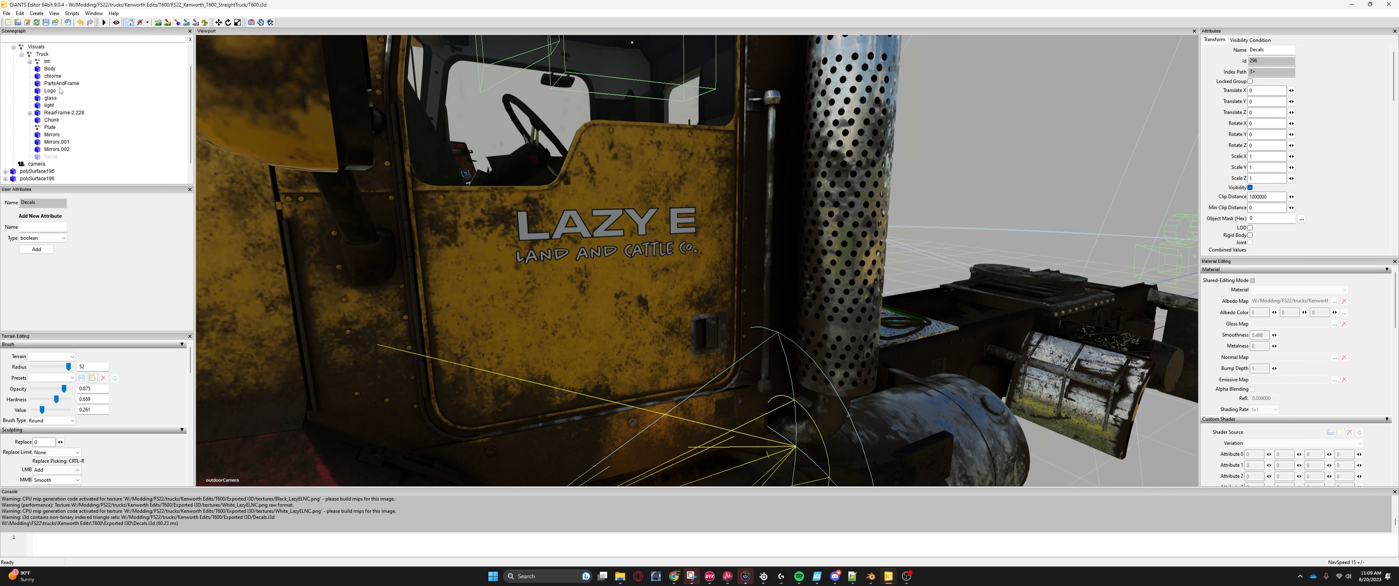
pyautogui.scroll(-1, 50, 98)
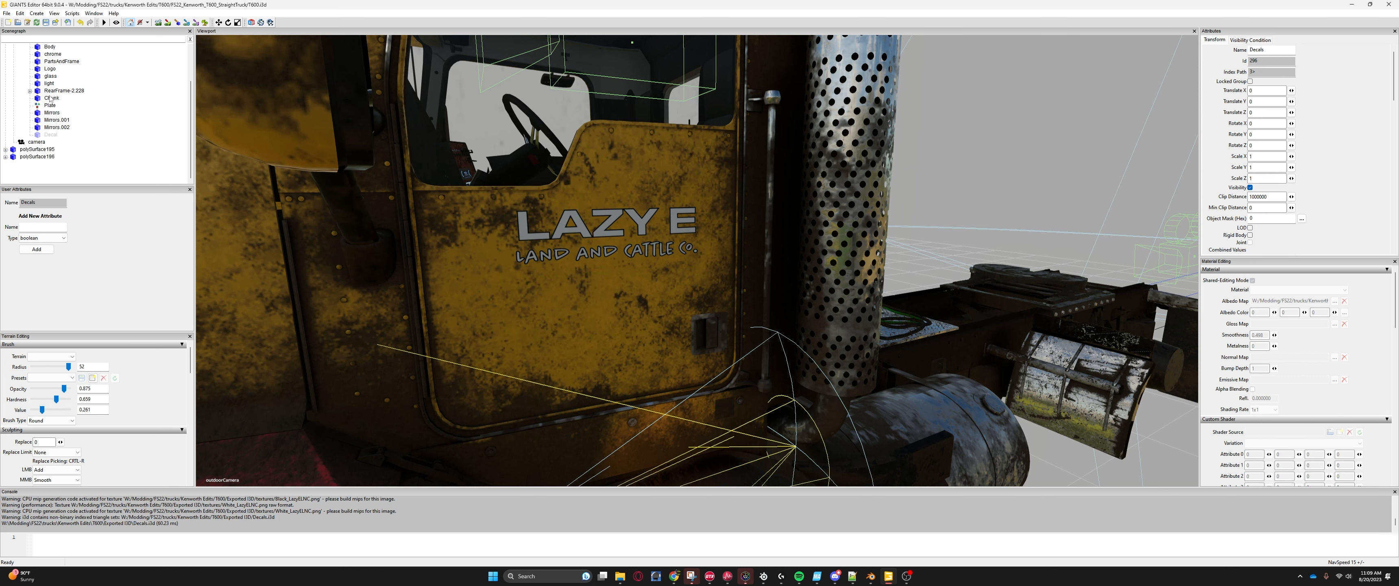
pyautogui.scroll(2, 38, 152)
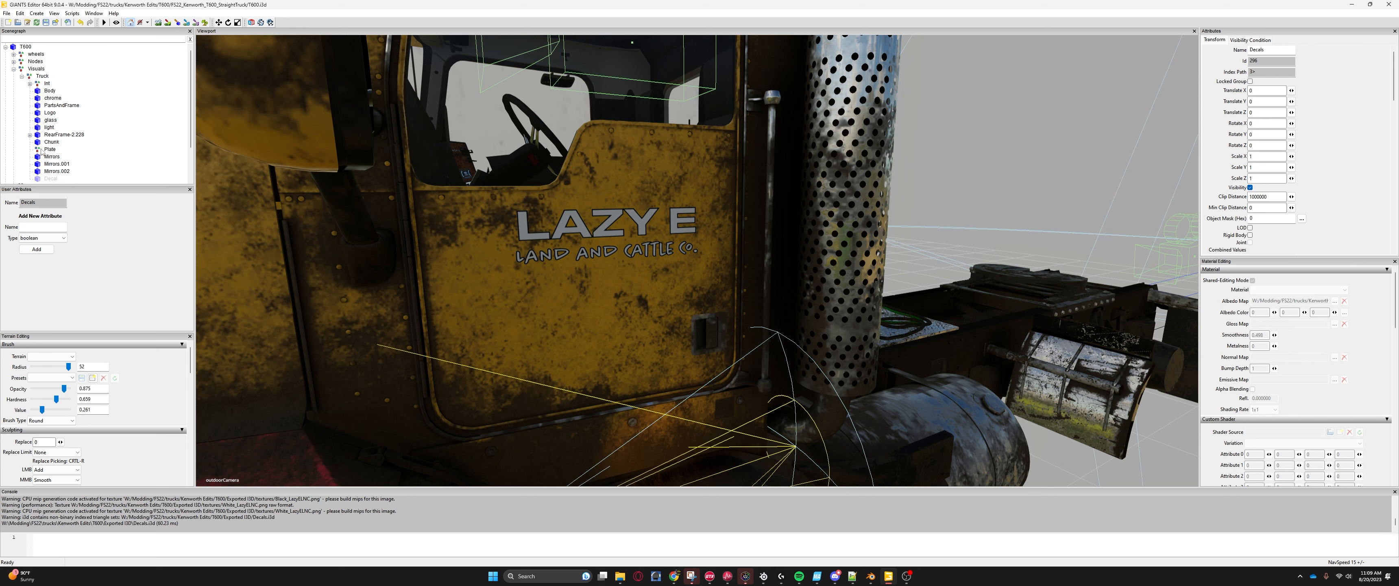
pyautogui.click(30, 83)
pyautogui.scroll(-1, 74, 112)
pyautogui.click(61, 142)
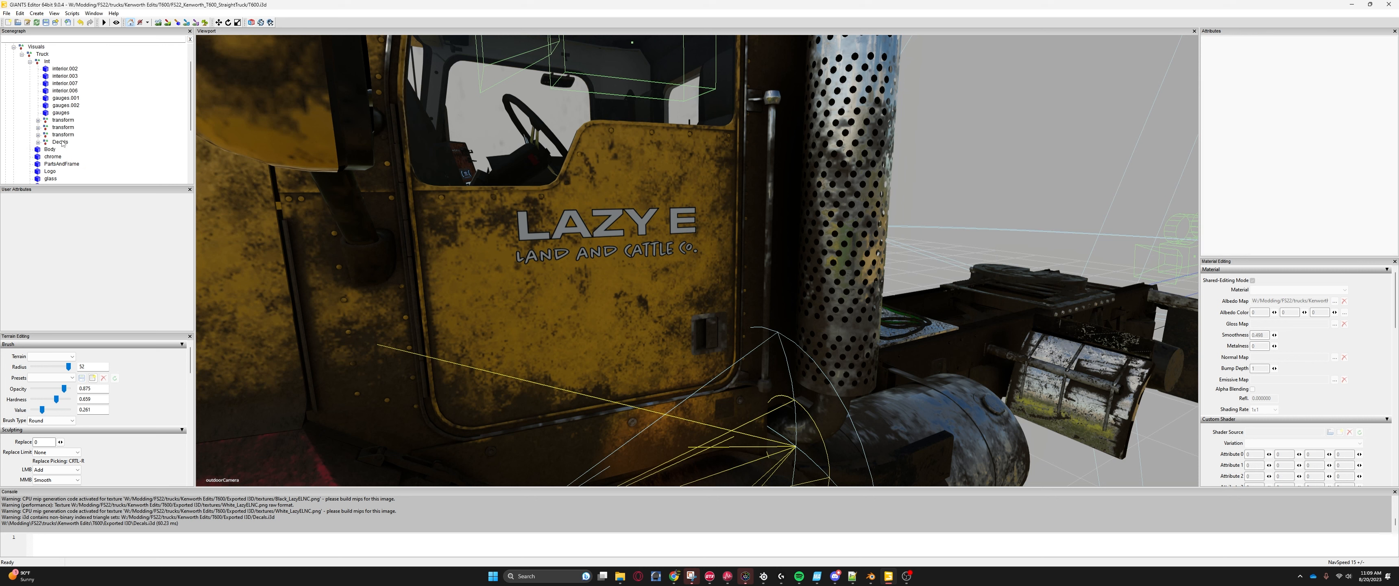
pyautogui.moveTo(63, 144); pyautogui.dragTo(47, 61)
pyautogui.click(29, 62)
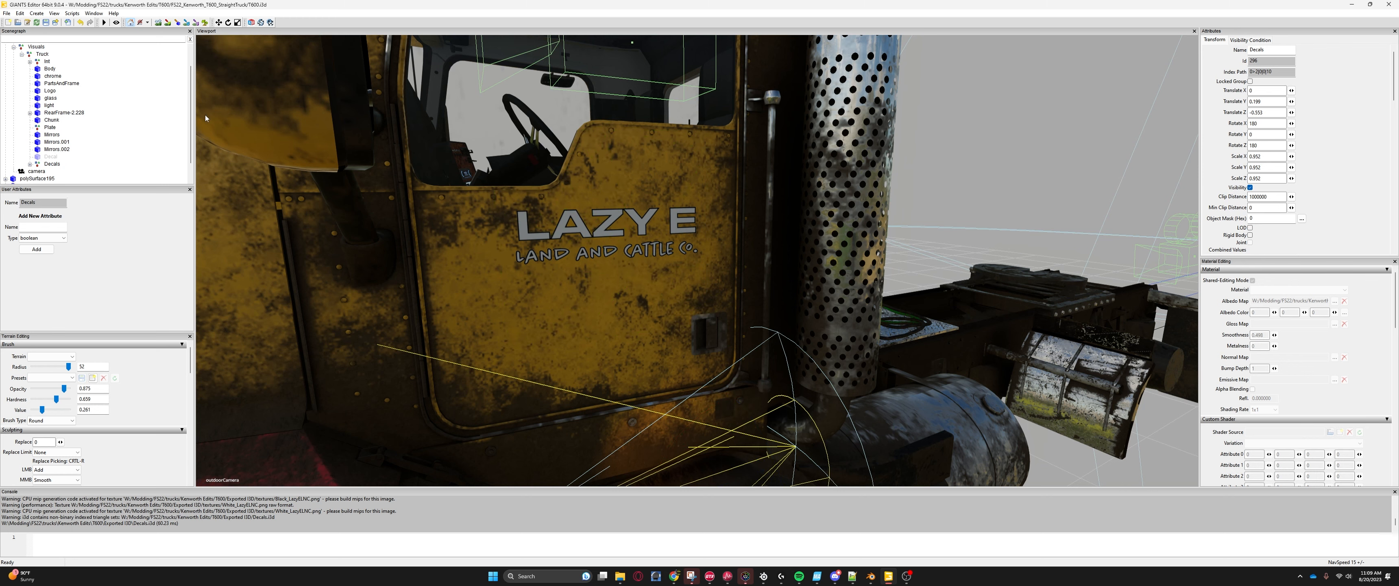
# Step: Check which truck geometry PartsAndFrame, Body and Decals cover, and examine the decals on the cab door
pyautogui.scroll(-3, 359, 134)
pyautogui.click(61, 83)
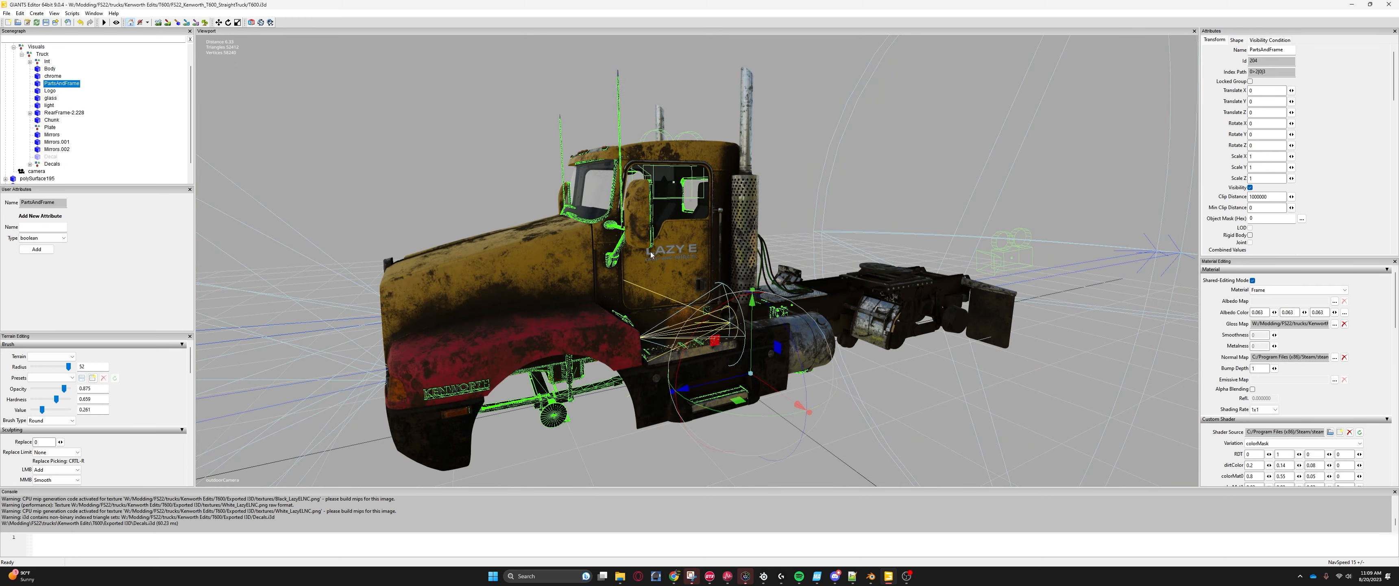
pyautogui.click(50, 69)
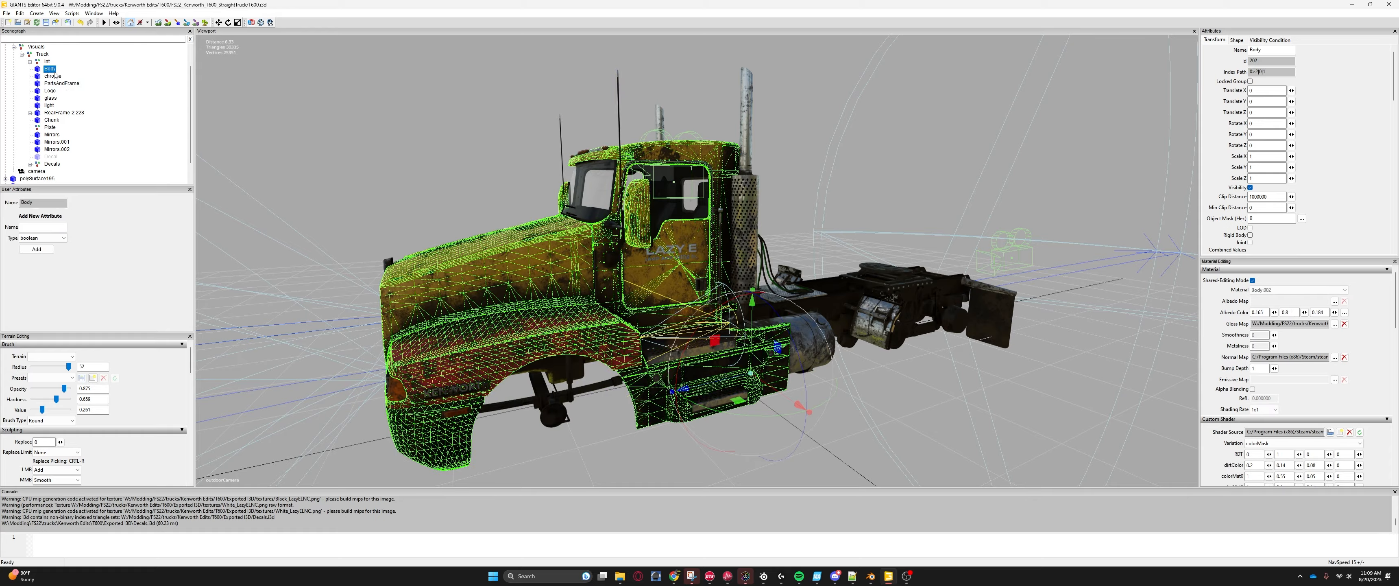
pyautogui.click(52, 164)
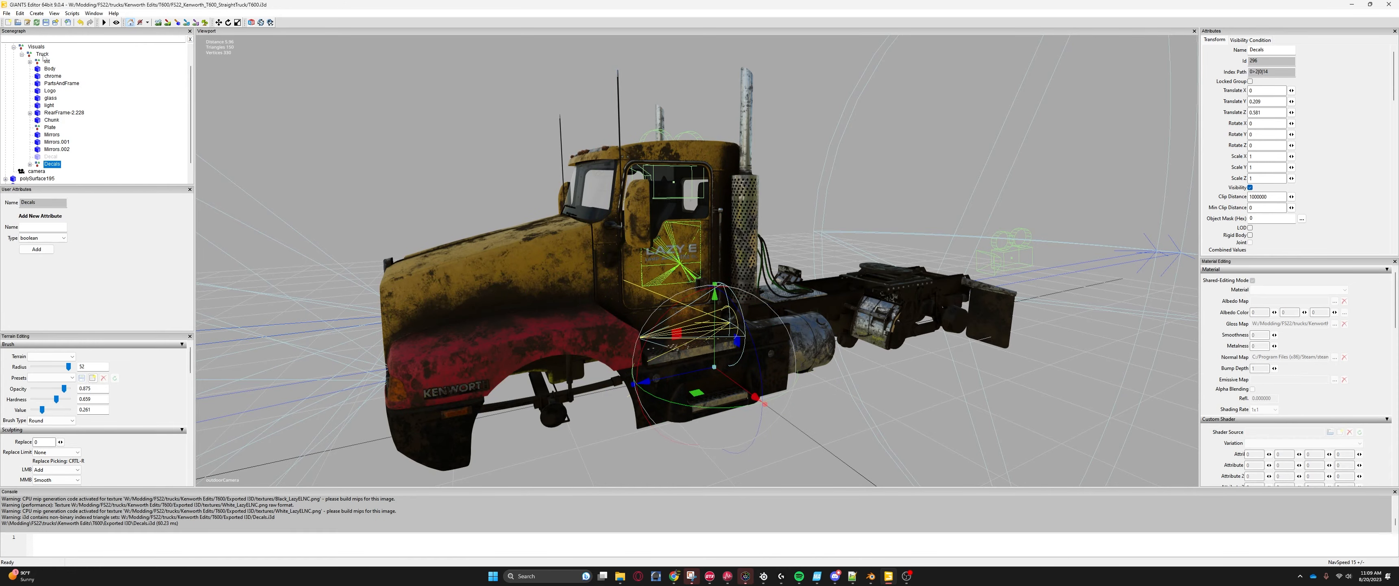
pyautogui.scroll(10, 655, 357)
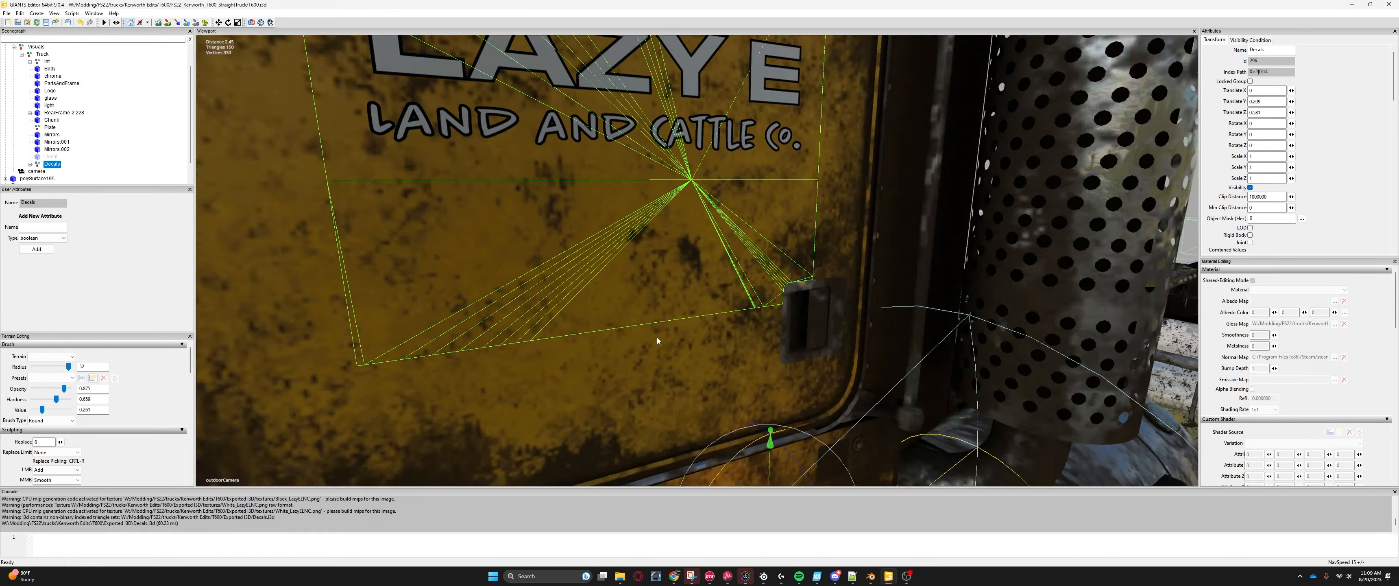
pyautogui.scroll(-6, 655, 313)
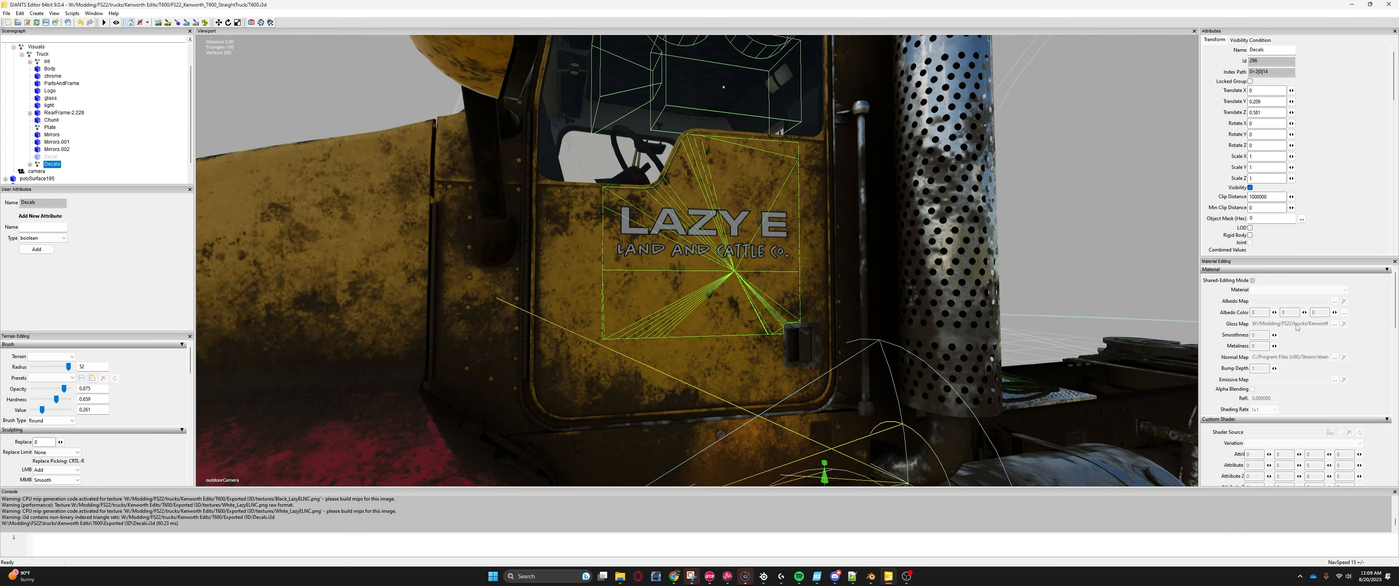
# Step: Hide WhiteDecalT600 inside the Decals group by turning off its visibility
pyautogui.click(30, 164)
pyautogui.click(70, 178)
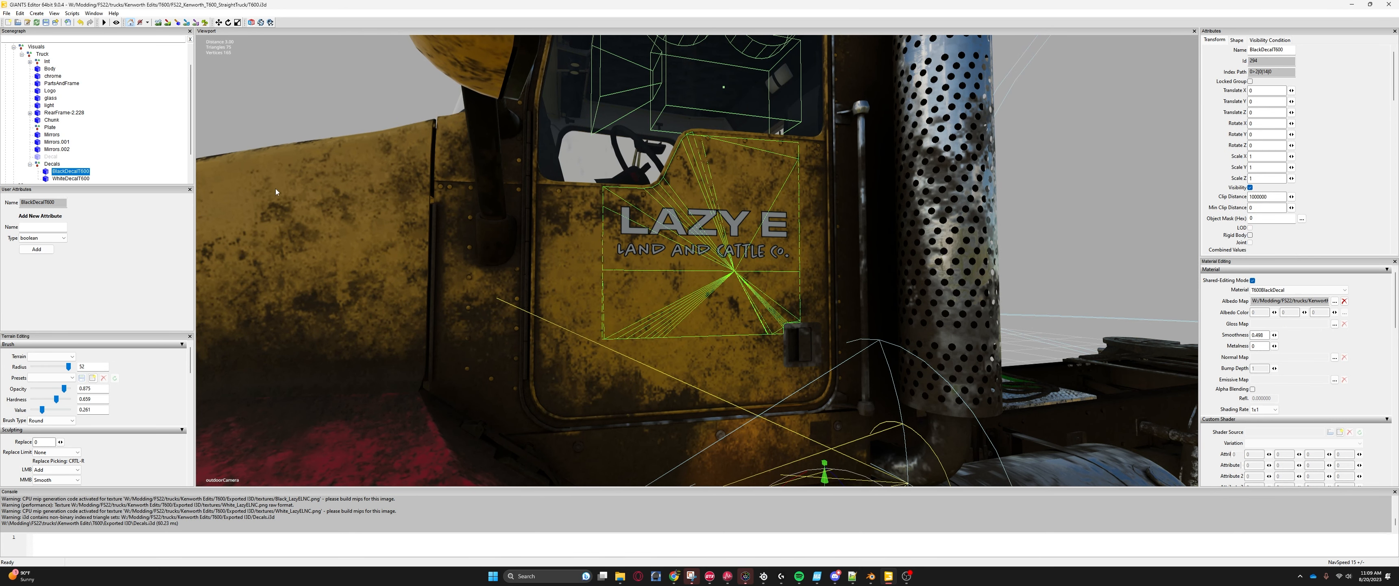
pyautogui.keyDown('alt'); pyautogui.moveTo(642, 223); pyautogui.dragTo(643, 244); pyautogui.keyUp('alt')
pyautogui.scroll(-3, 643, 244)
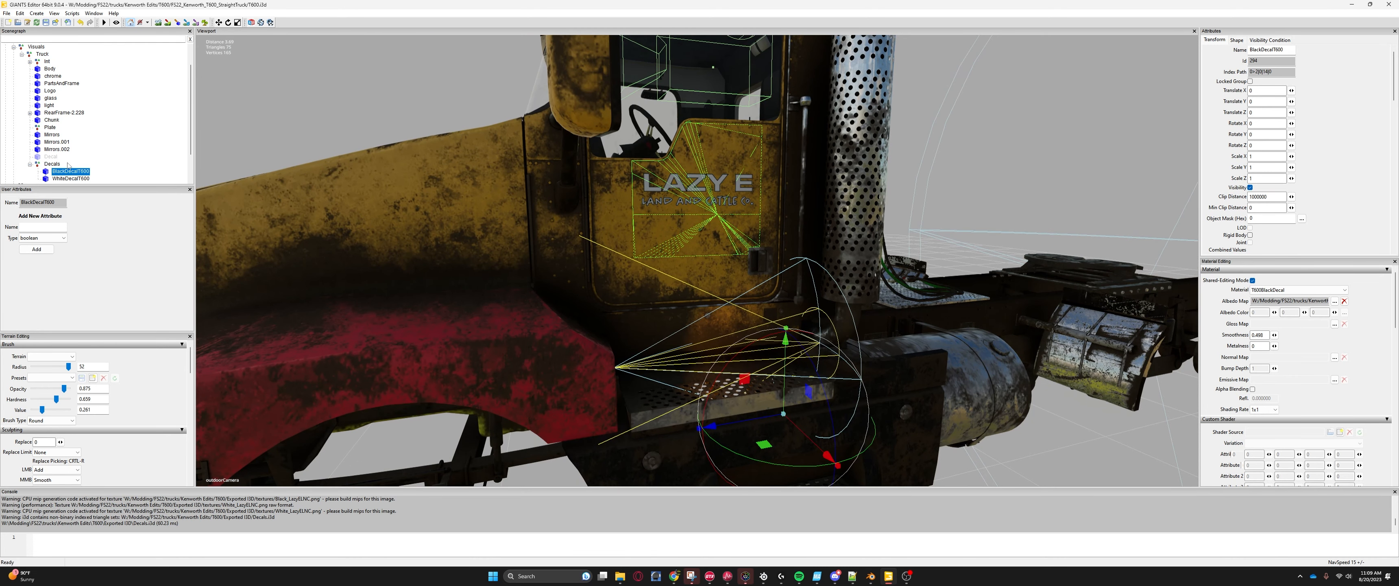
pyautogui.click(78, 179)
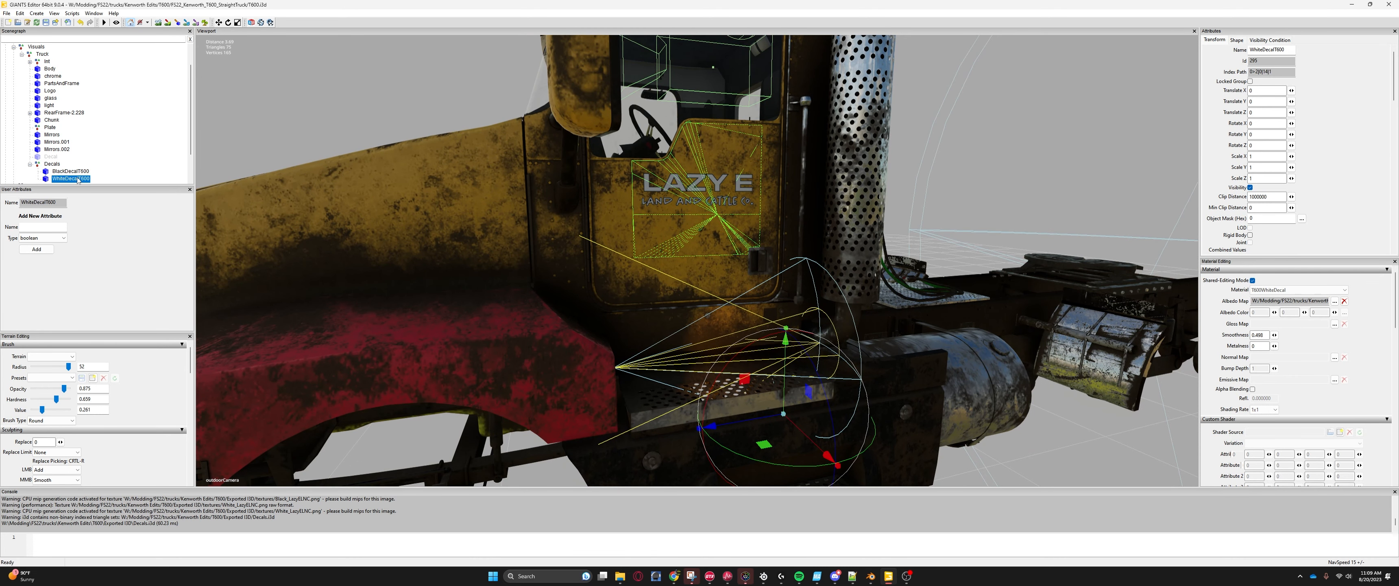
pyautogui.click(1250, 187)
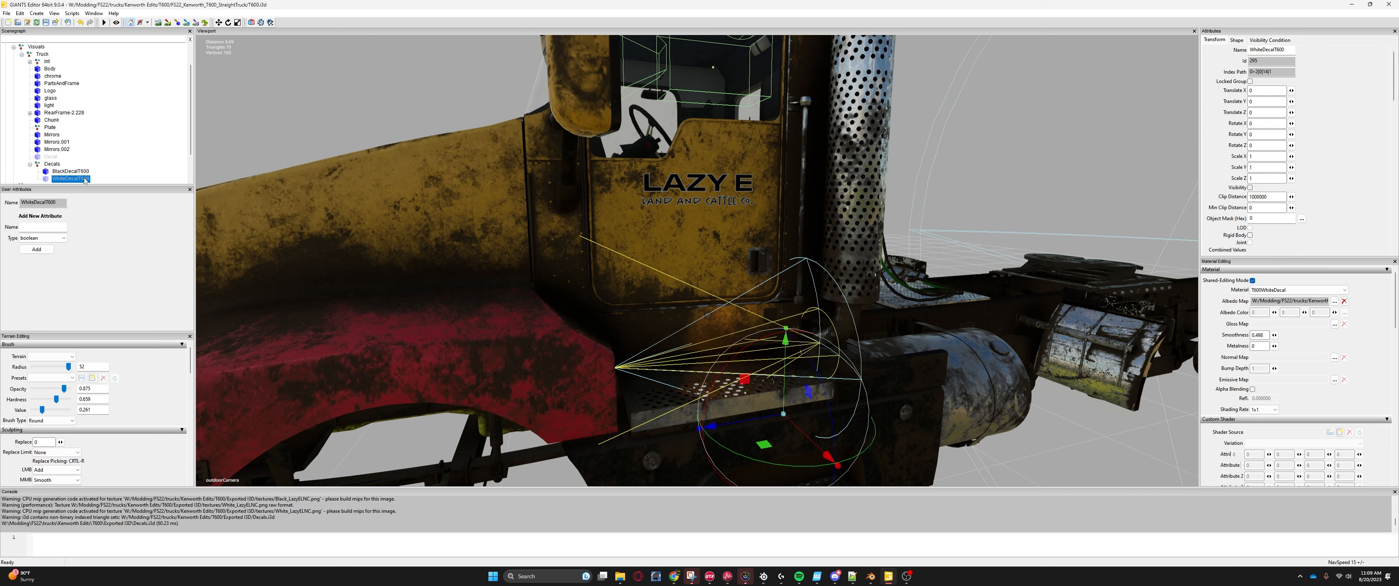
# Step: Set the clip distance of BlackDecalT600 to 300
pyautogui.click(76, 171)
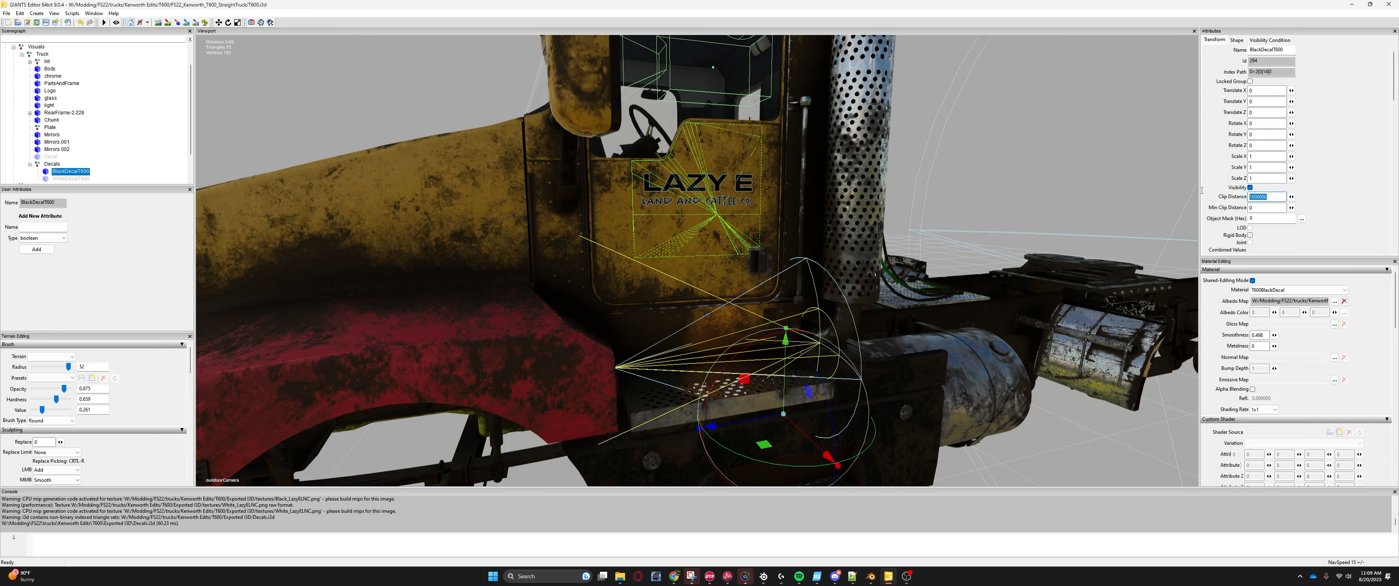
pyautogui.write('300')
pyautogui.press('Return')
pyautogui.click(1376, 336)
pyautogui.click(1334, 324)
pyautogui.click(327, 58)
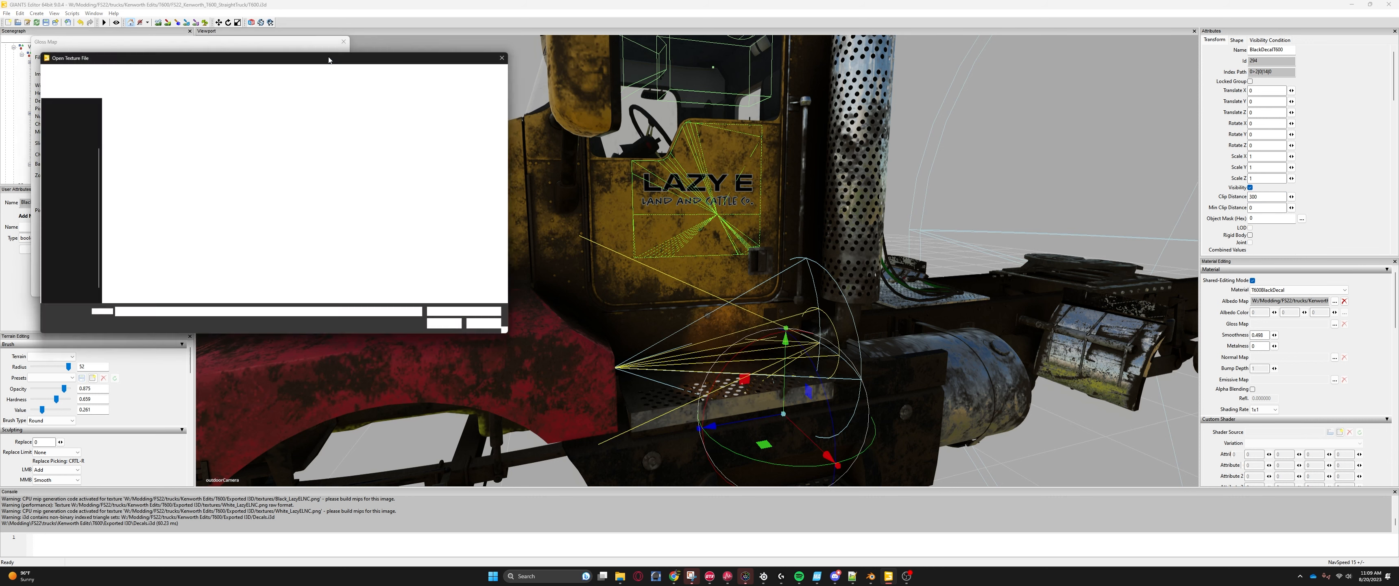
pyautogui.click(294, 71)
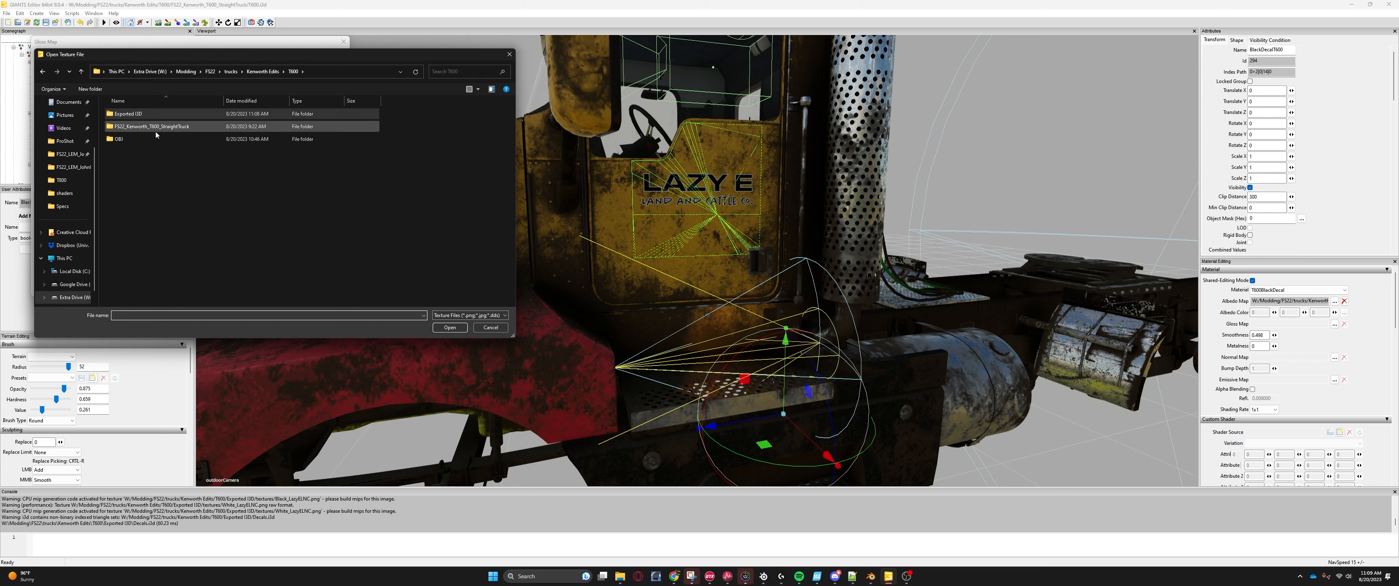
pyautogui.click(510, 55)
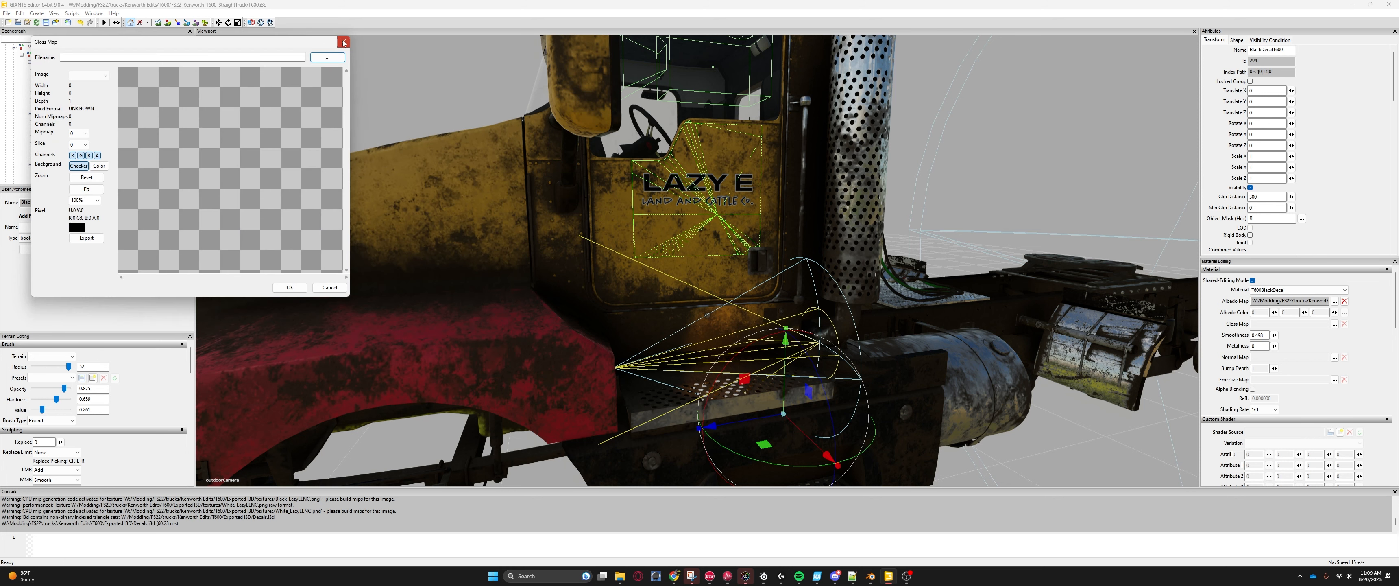
pyautogui.click(343, 42)
pyautogui.click(50, 70)
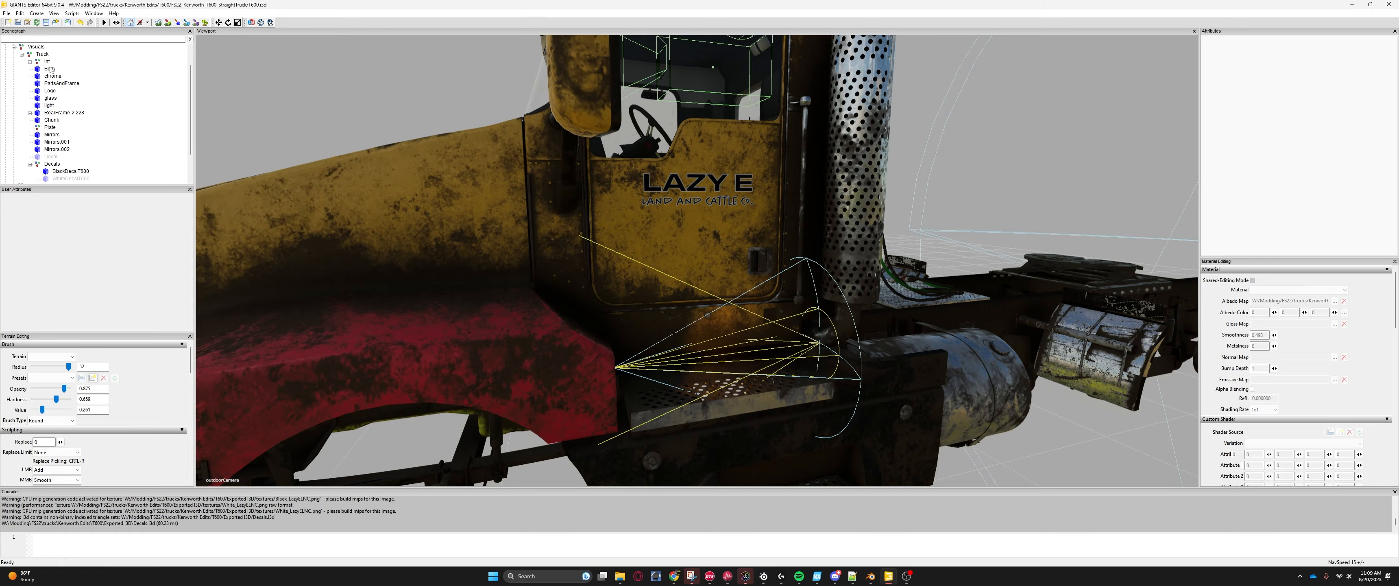
pyautogui.click(50, 69)
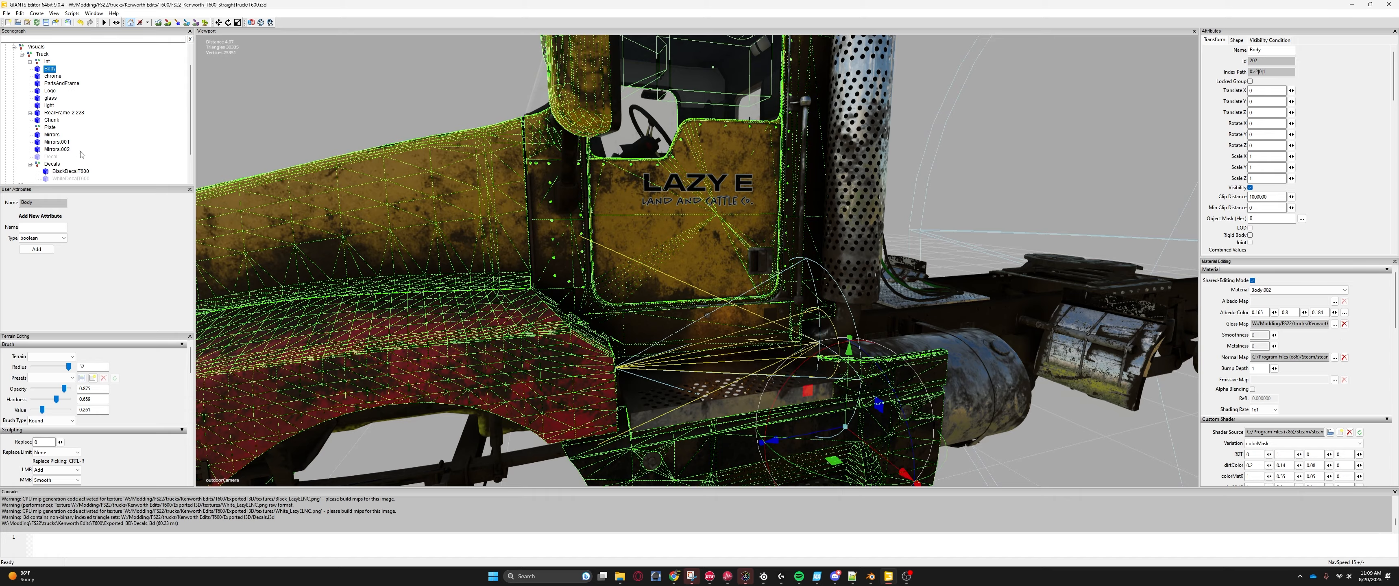
# Step: Assign Body.dds from the T600 folder inside FS22_Kenworth_T600_StraightTruck as the gloss map of BlackDecalT600
pyautogui.scroll(-2, 81, 154)
pyautogui.click(71, 134)
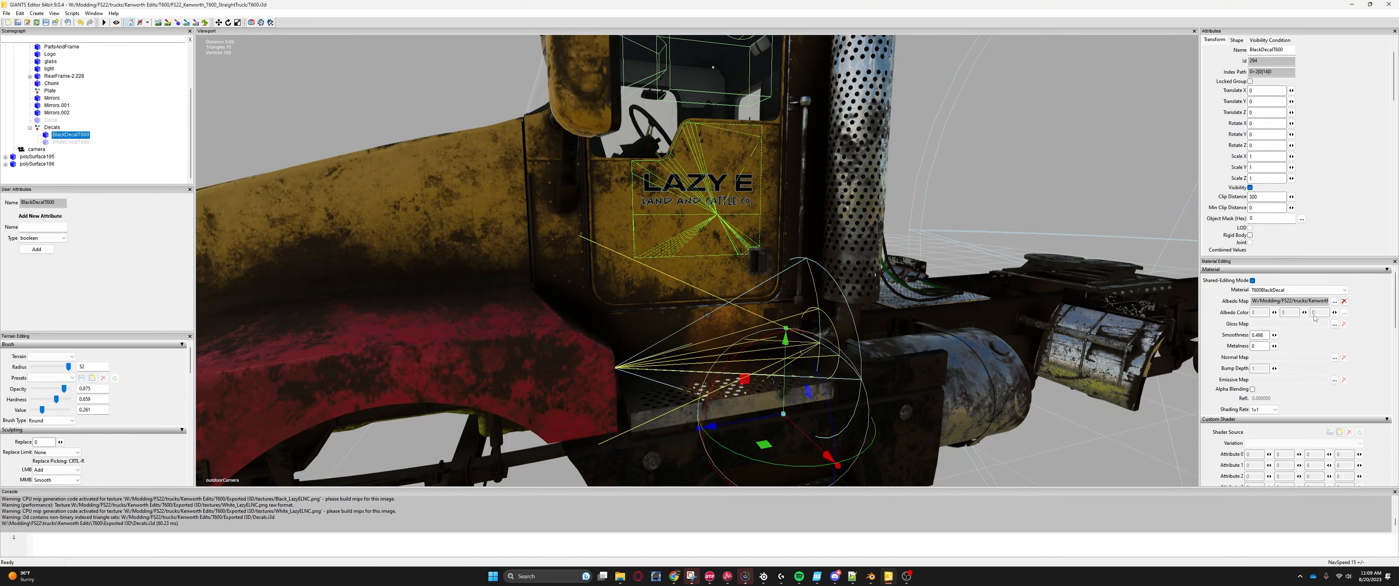
pyautogui.click(1333, 324)
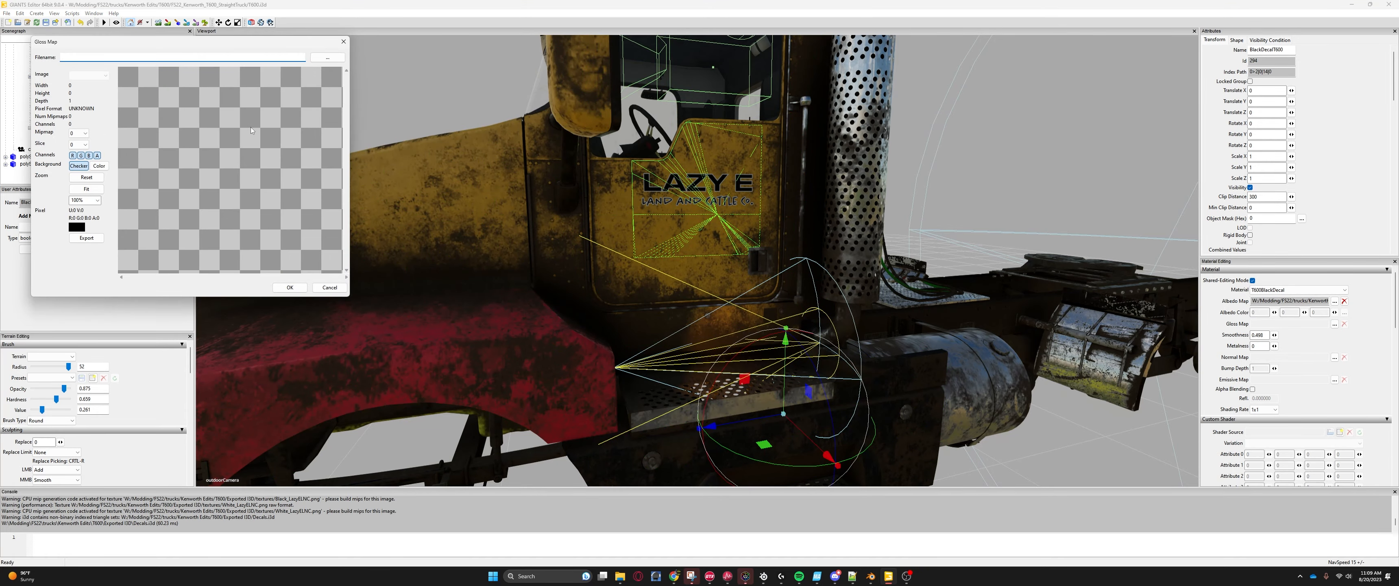
pyautogui.click(330, 57)
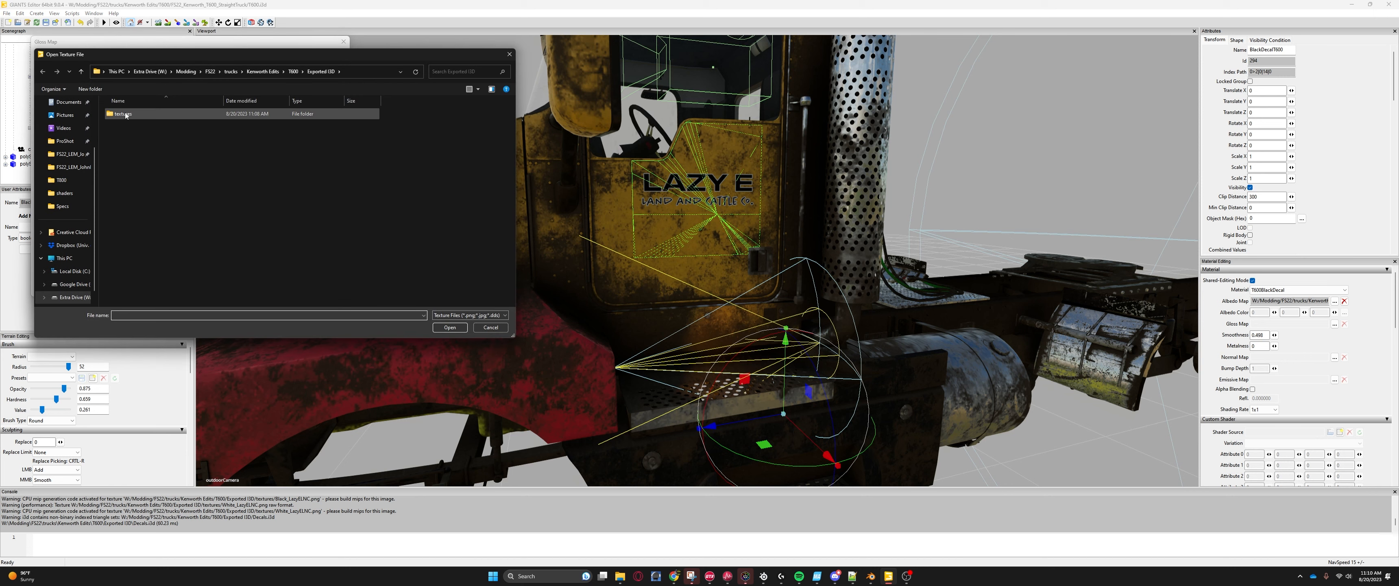
pyautogui.click(293, 72)
pyautogui.doubleClick(130, 126)
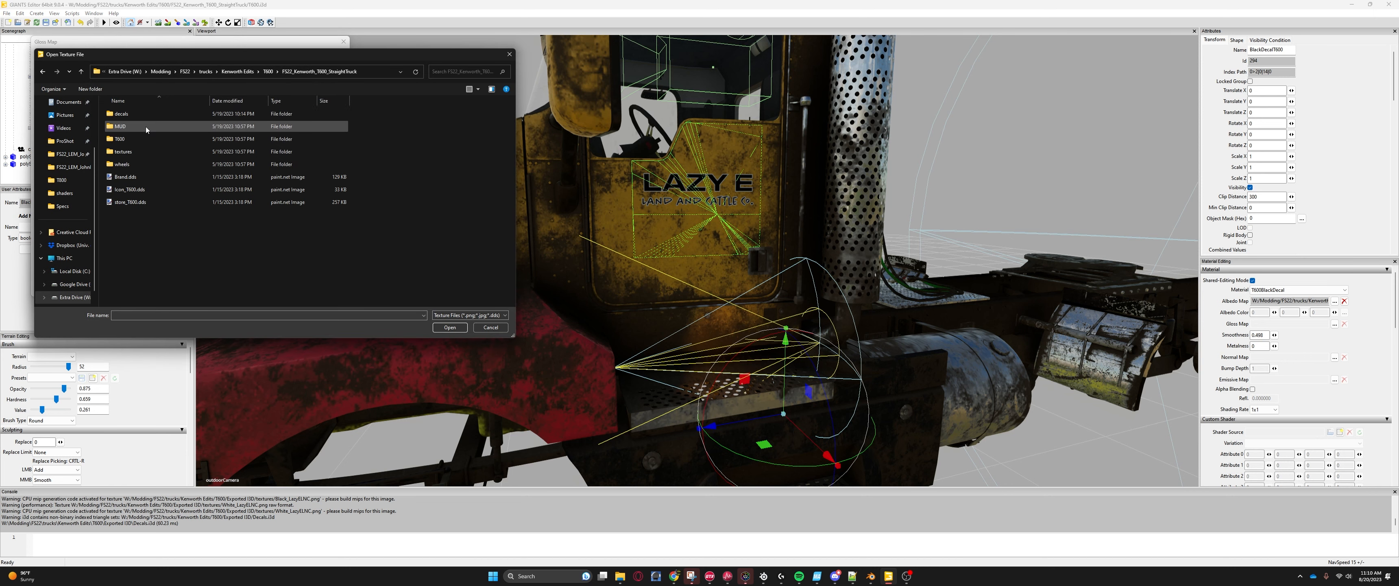
pyautogui.doubleClick(144, 139)
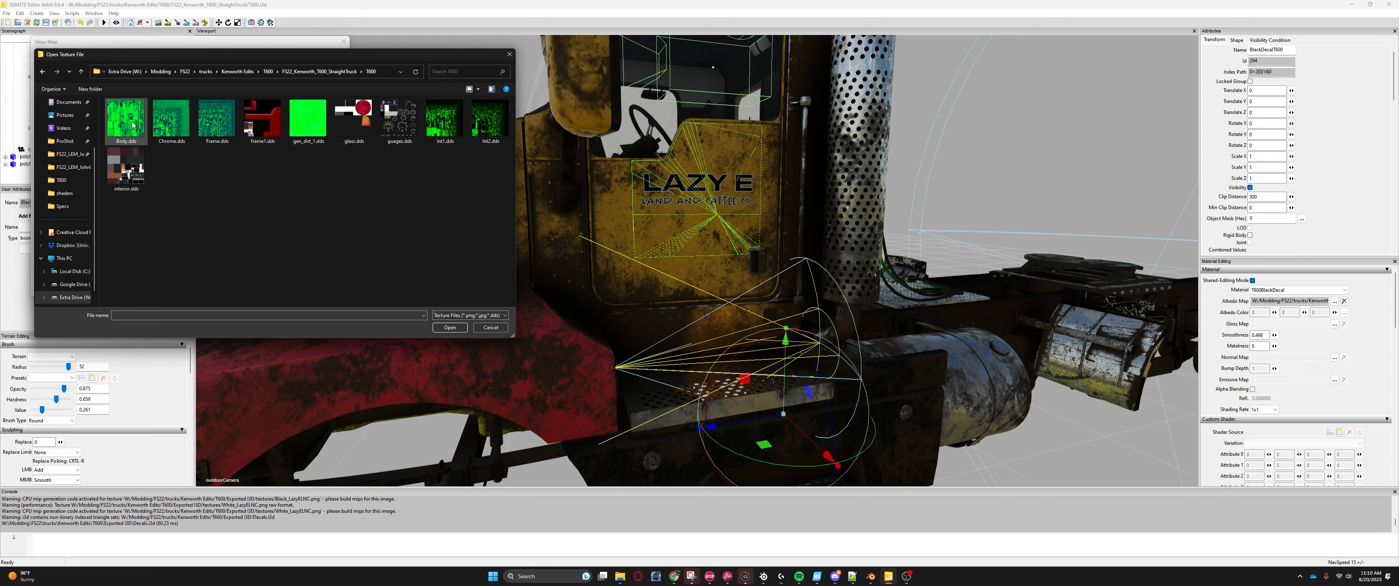
pyautogui.click(126, 120)
pyautogui.click(450, 327)
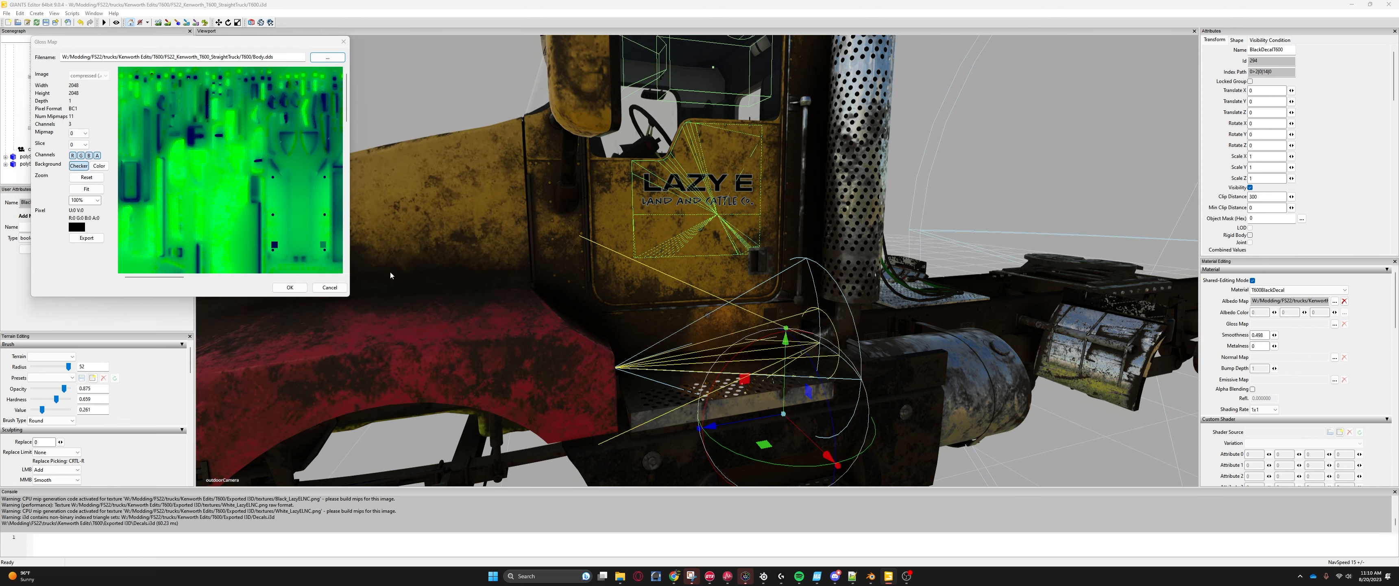
pyautogui.click(289, 287)
# Step: Assign vehicleShader.xml as the custom shader of the BlackDecalT600 material and set its variation to Decal
pyautogui.press('f')
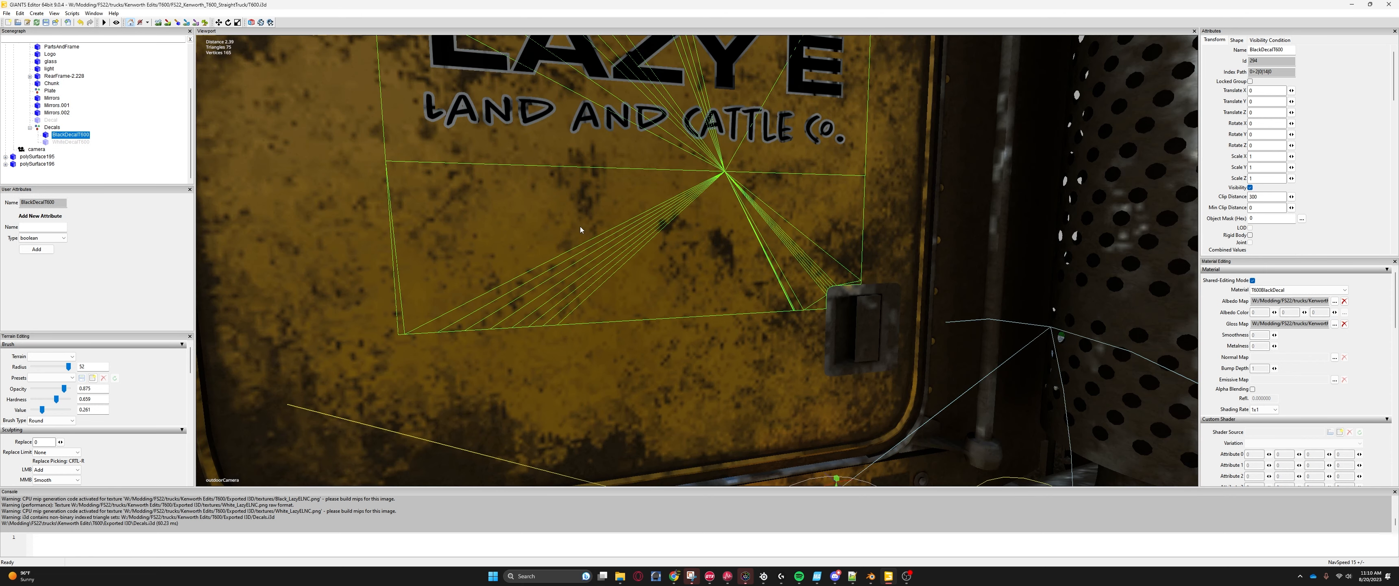
pyautogui.scroll(-3, 581, 226)
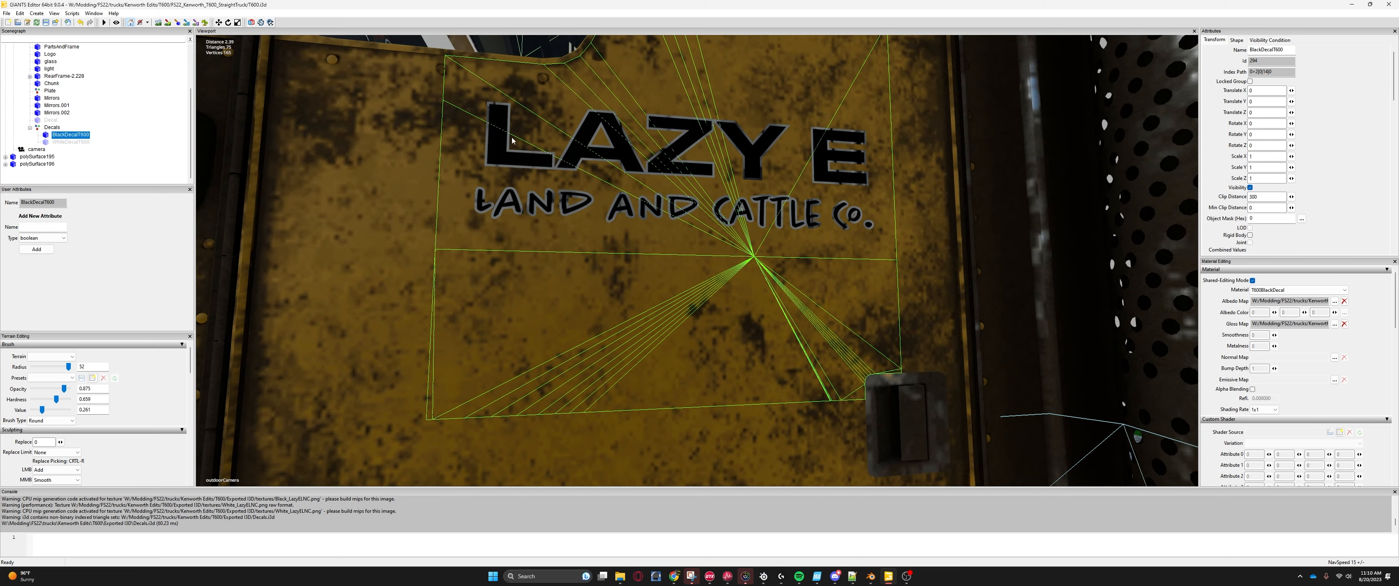
pyautogui.scroll(-5, 869, 207)
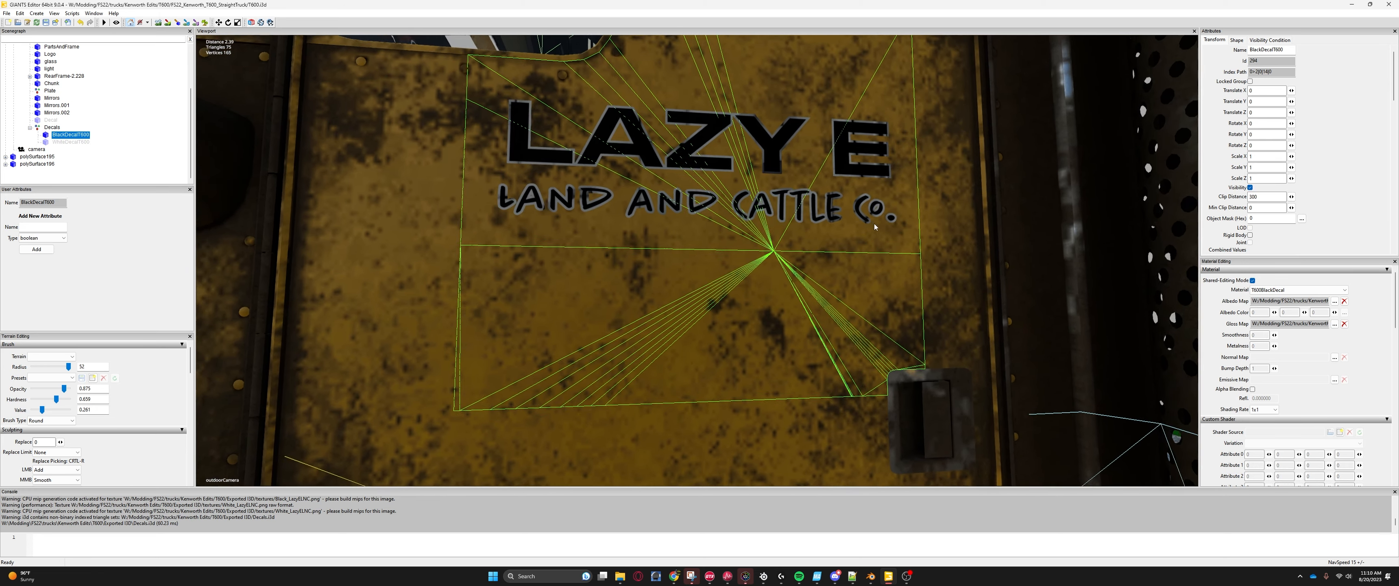
pyautogui.scroll(-3, 1331, 345)
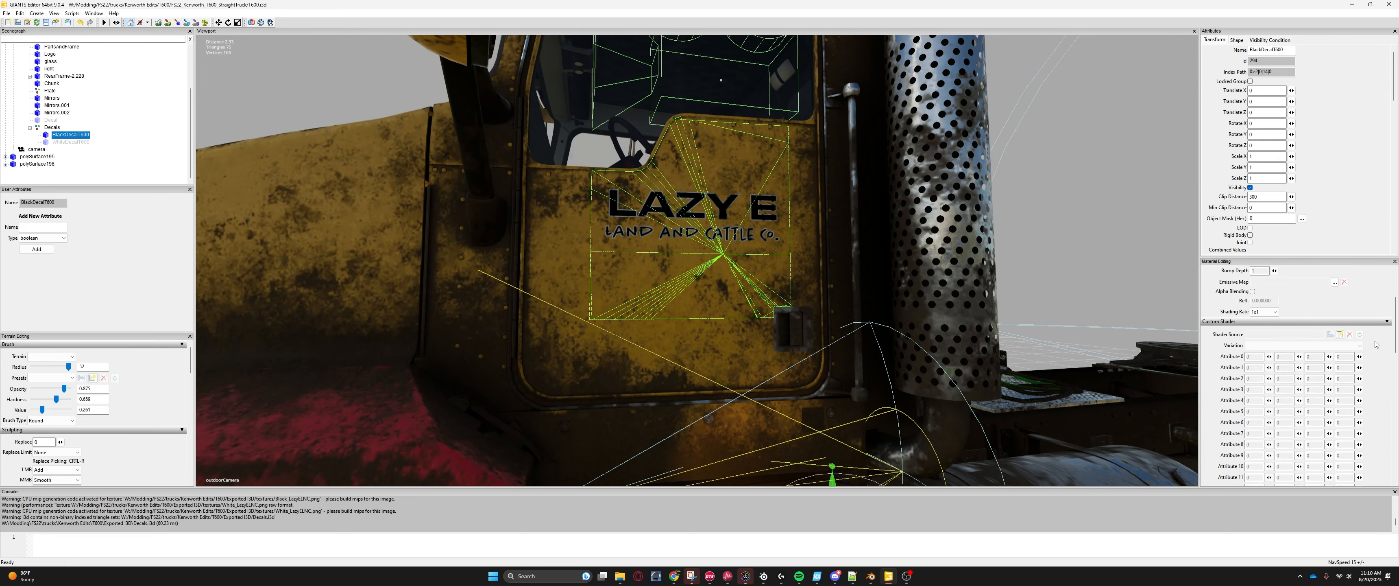
pyautogui.click(1340, 334)
pyautogui.scroll(-8, 163, 180)
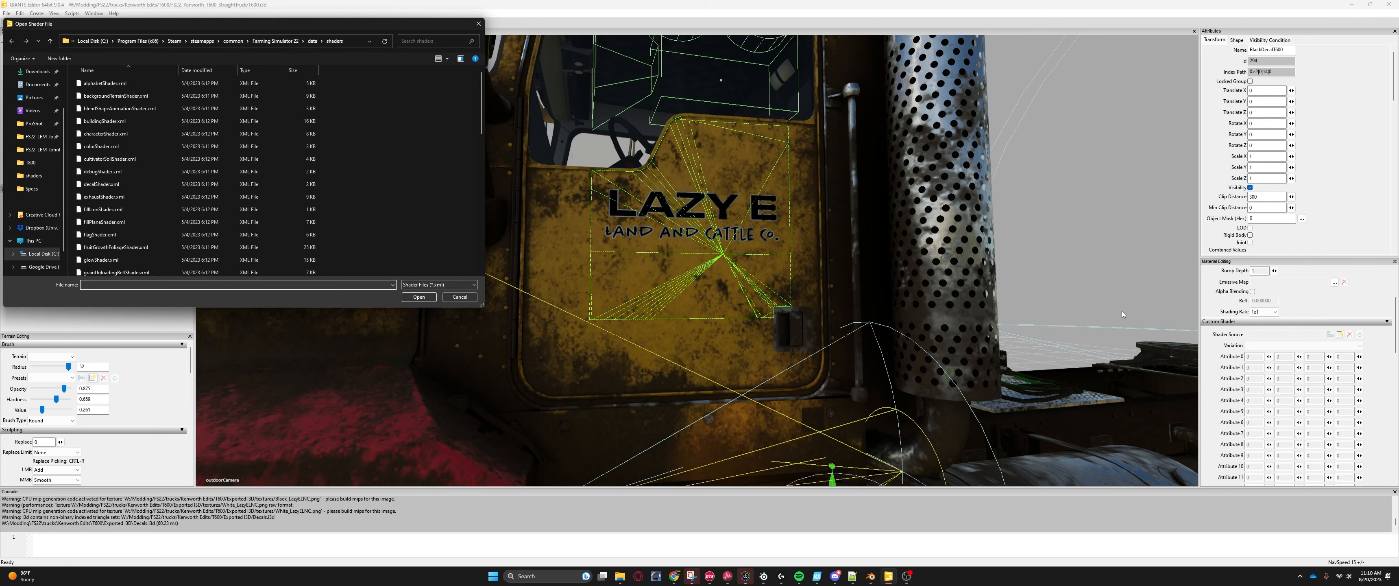
pyautogui.click(122, 259)
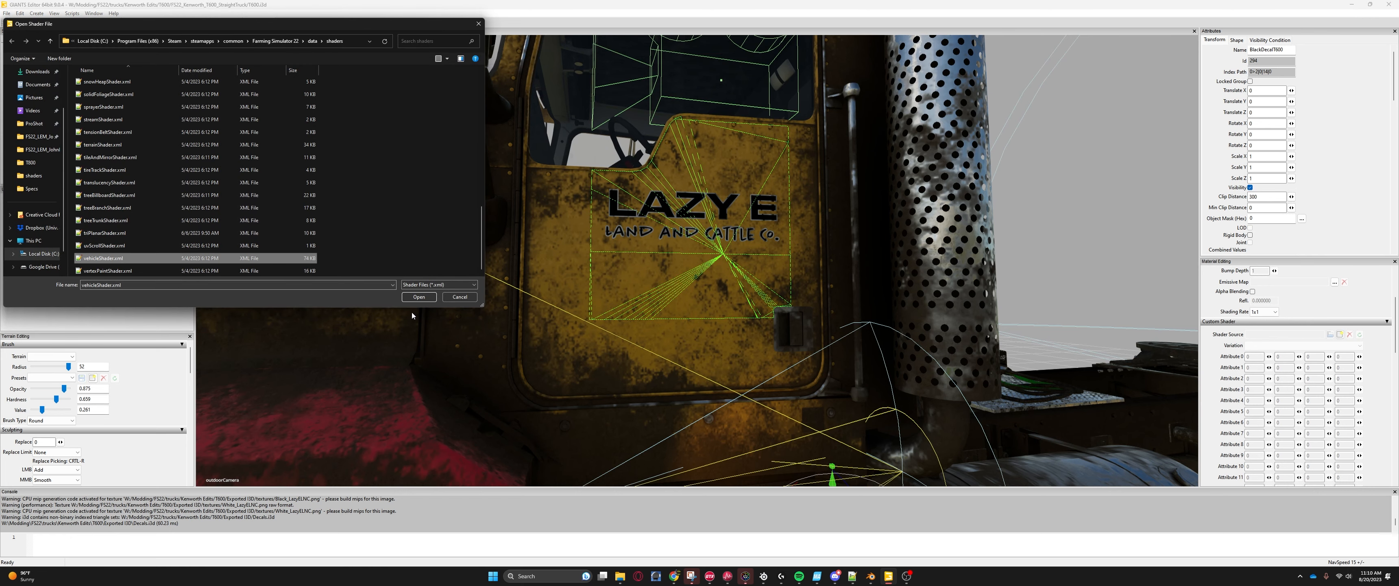
pyautogui.click(419, 297)
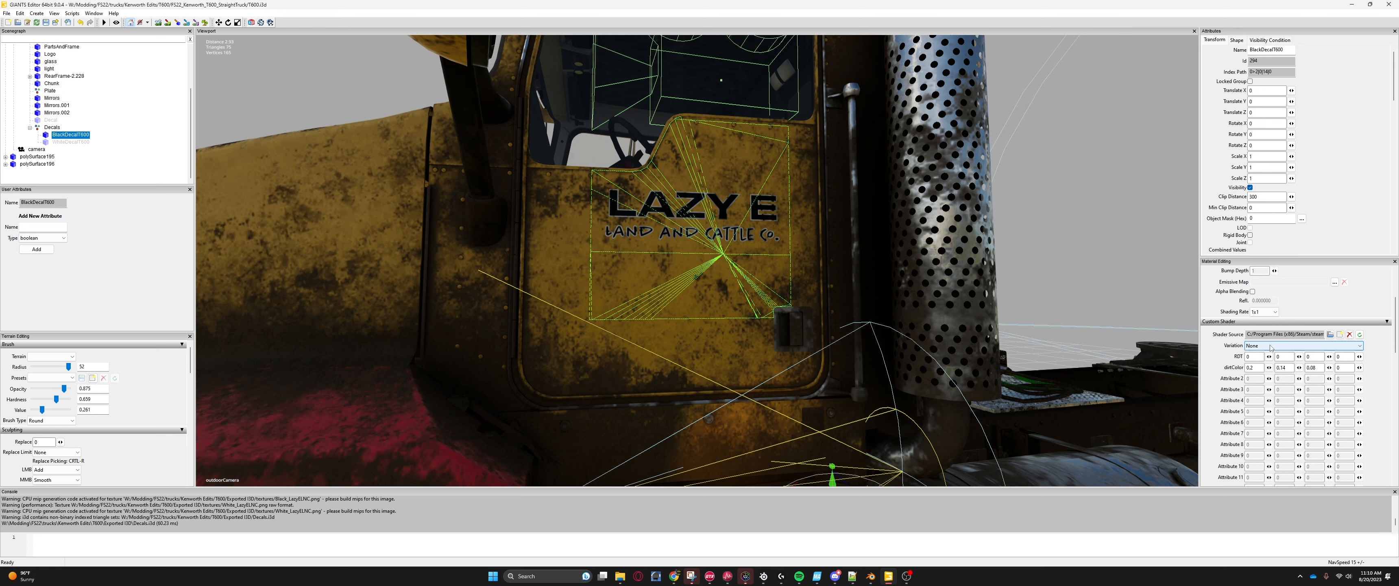
pyautogui.click(1303, 346)
pyautogui.click(1255, 433)
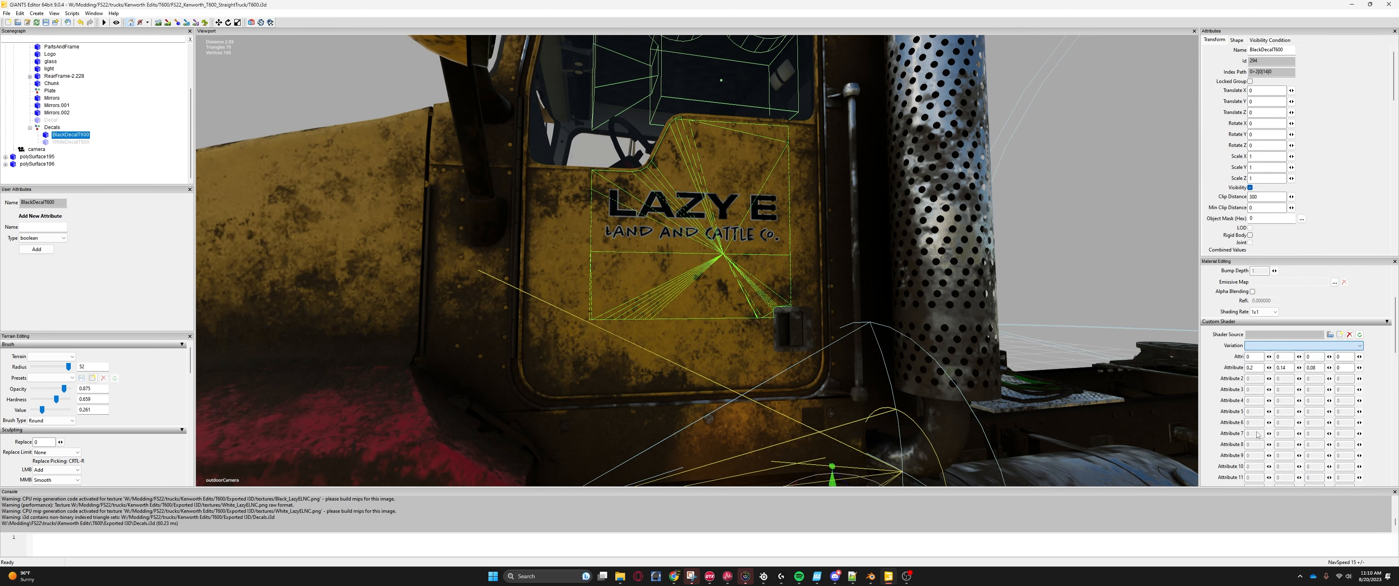
pyautogui.scroll(3, 657, 202)
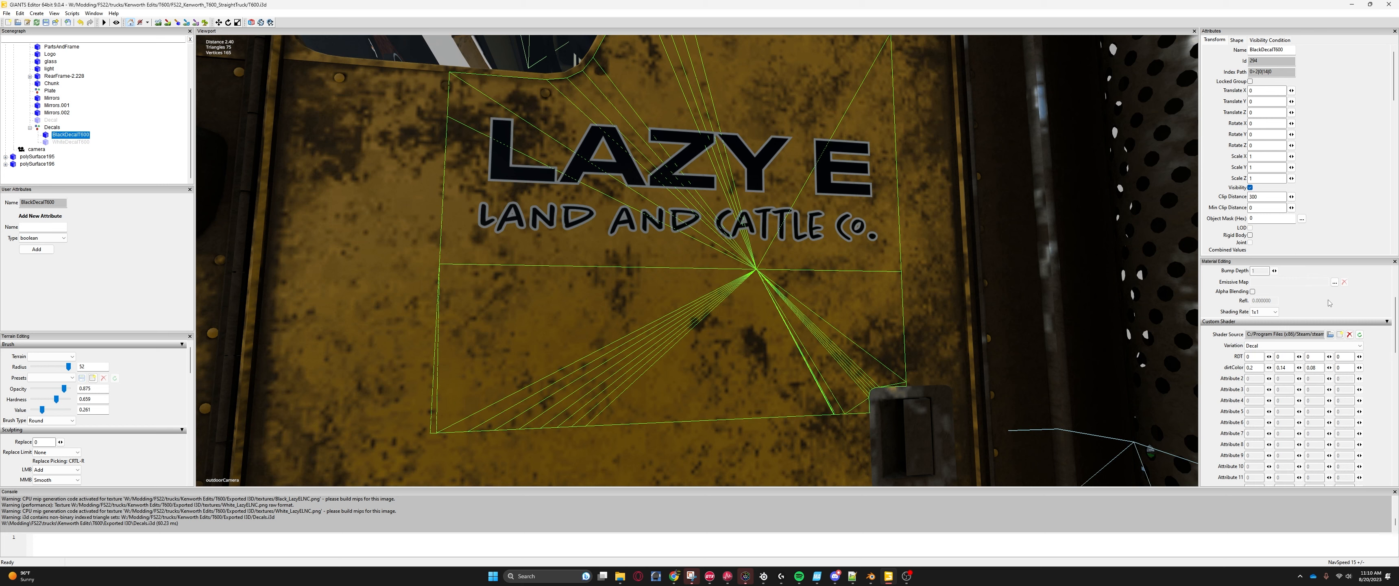
# Step: Examine the black LAZY E door decal on the truck cab from near, far and different angles
pyautogui.scroll(3, 1329, 302)
pyautogui.scroll(-3, 665, 212)
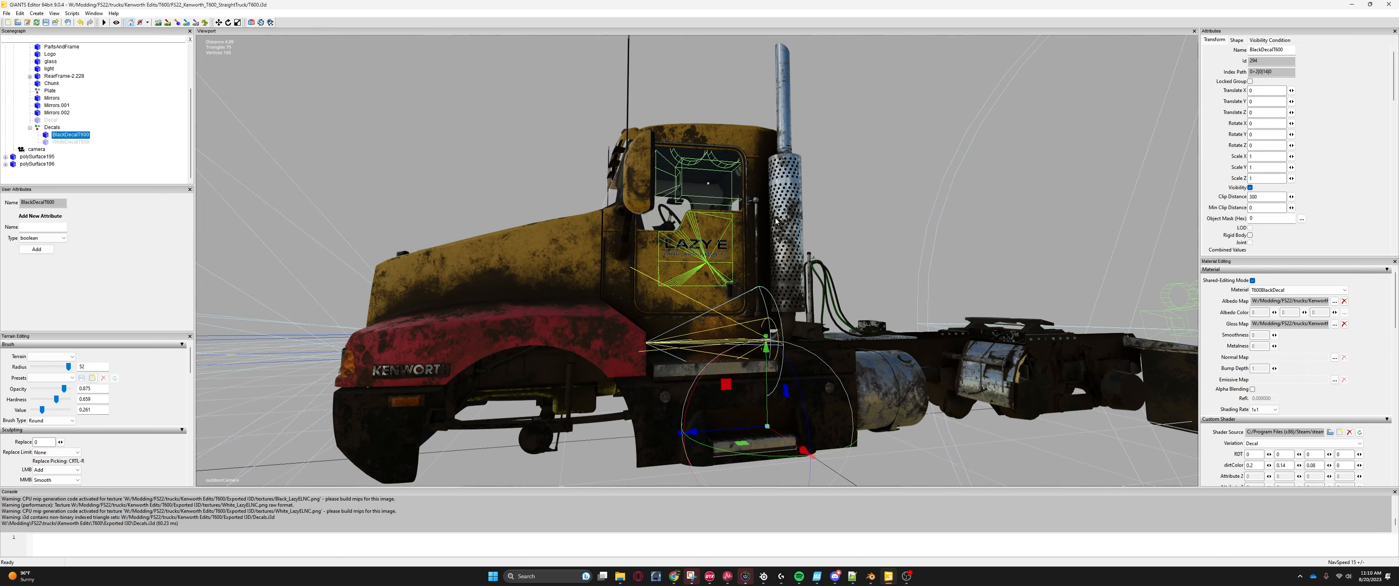
pyautogui.click(867, 218)
pyautogui.scroll(5, 869, 217)
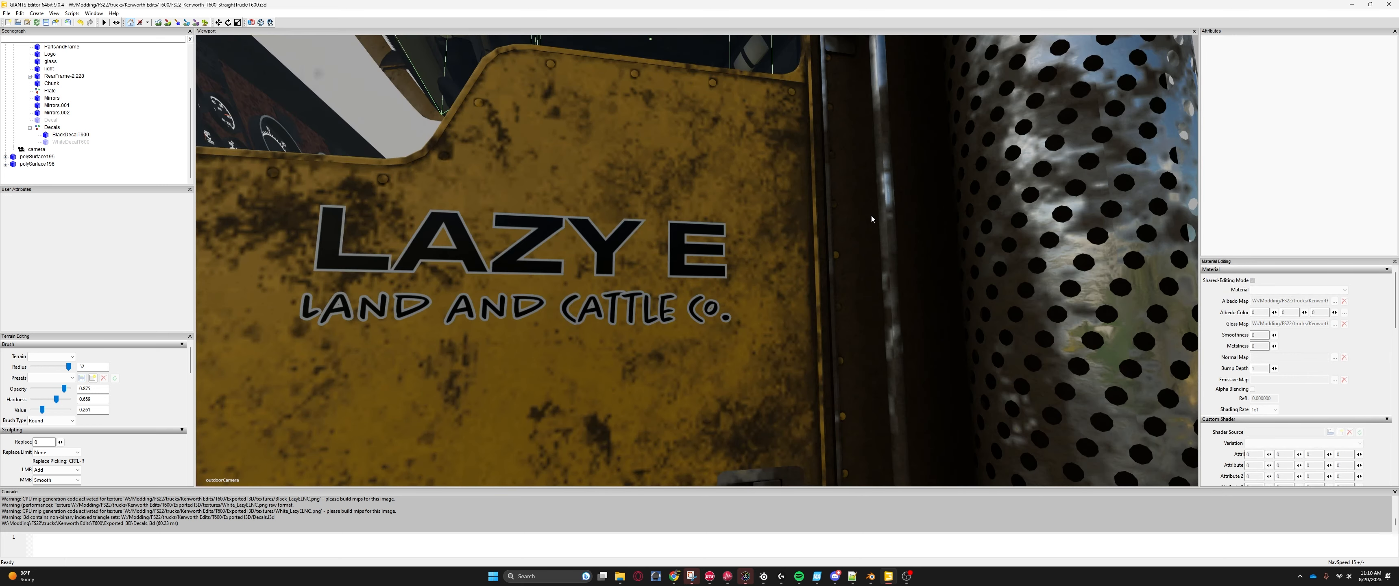
pyautogui.scroll(-5, 871, 218)
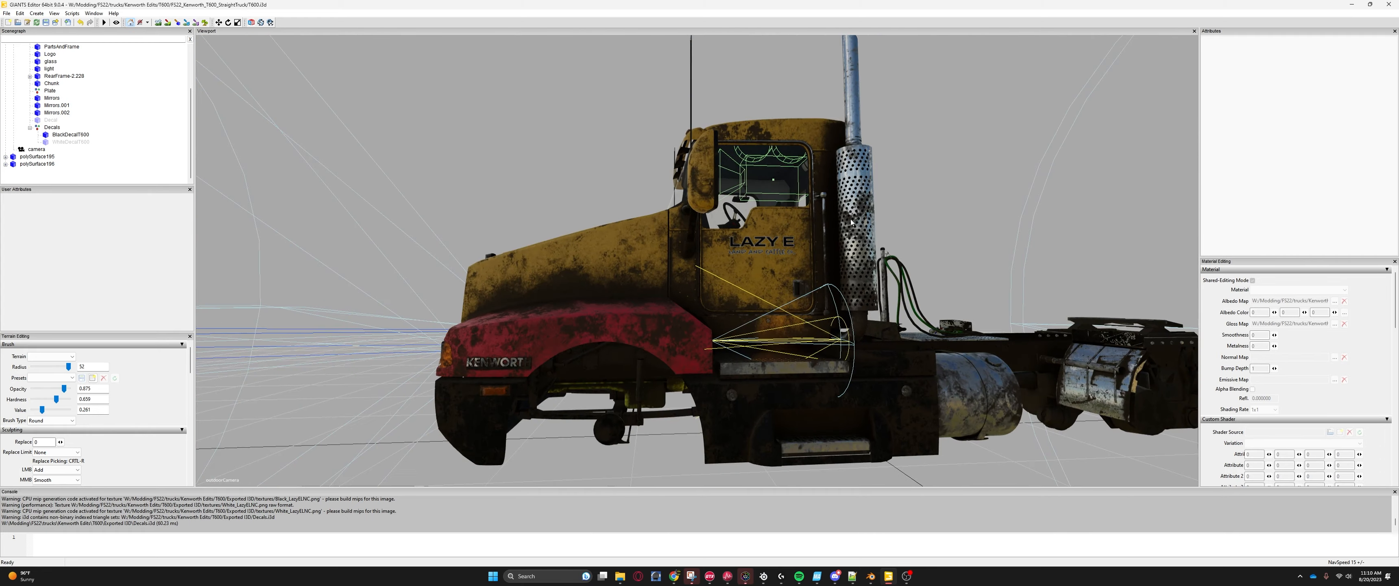
pyautogui.moveTo(851, 222); pyautogui.dragTo(904, 234, button='middle')
pyautogui.scroll(5, 904, 234)
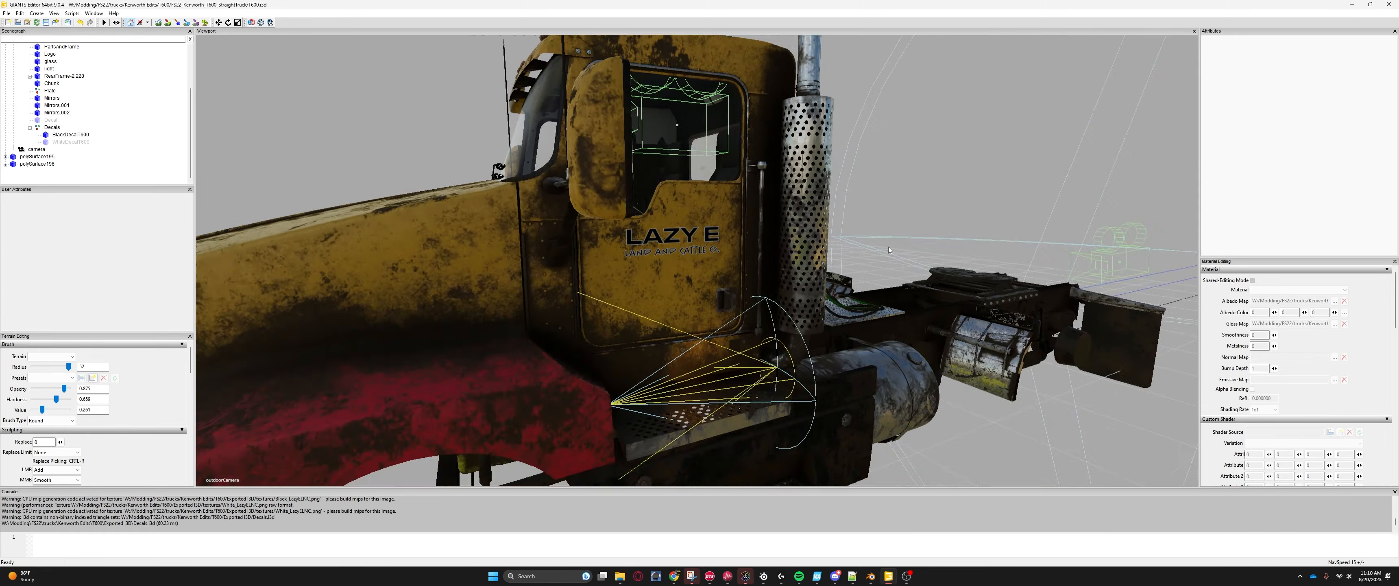
pyautogui.keyDown('alt'); pyautogui.moveTo(888, 246); pyautogui.dragTo(776, 299); pyautogui.keyUp('alt')
pyautogui.scroll(-5, 809, 291)
pyautogui.scroll(6, 795, 286)
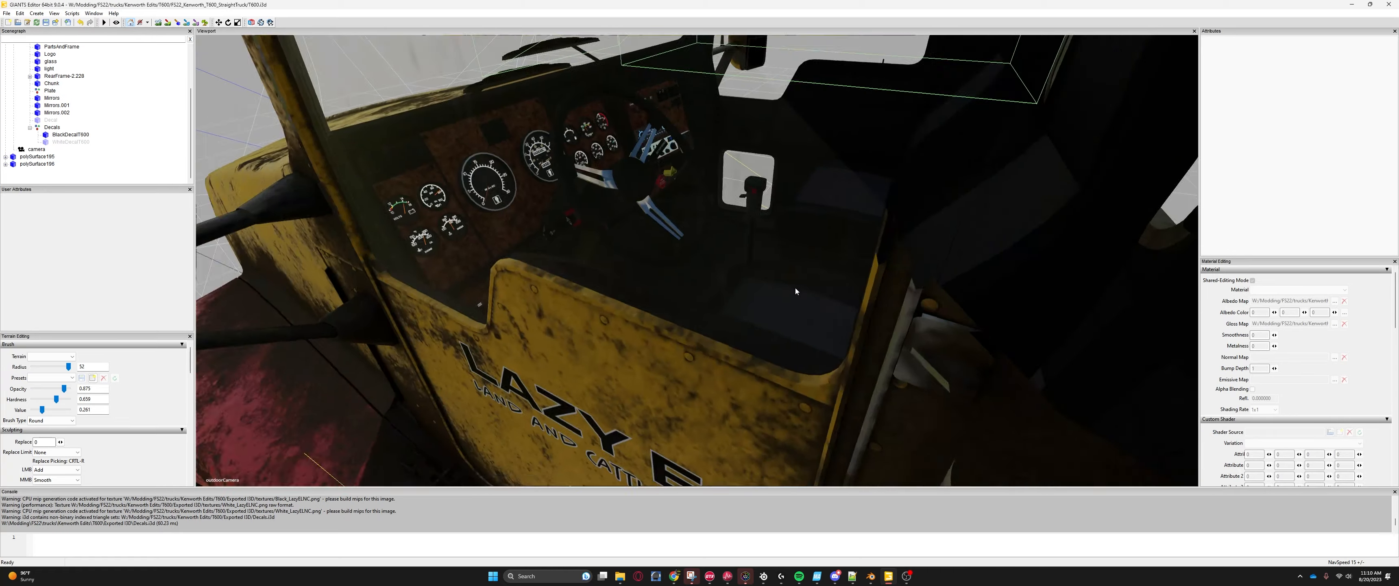
pyautogui.scroll(-6, 903, 241)
pyautogui.click(784, 314)
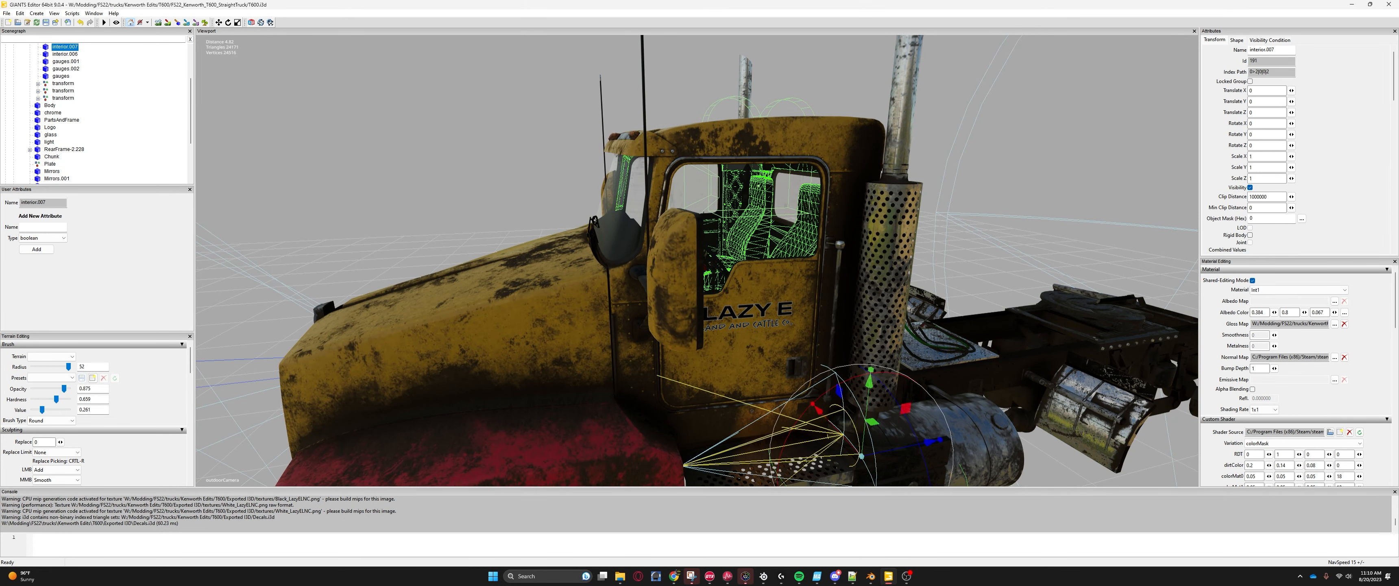
# Step: Enable Receive Shadowmap in the shape attributes of BlackDecalT600, then deselect it and check the decal on the door
pyautogui.scroll(-3, 81, 136)
pyautogui.click(64, 150)
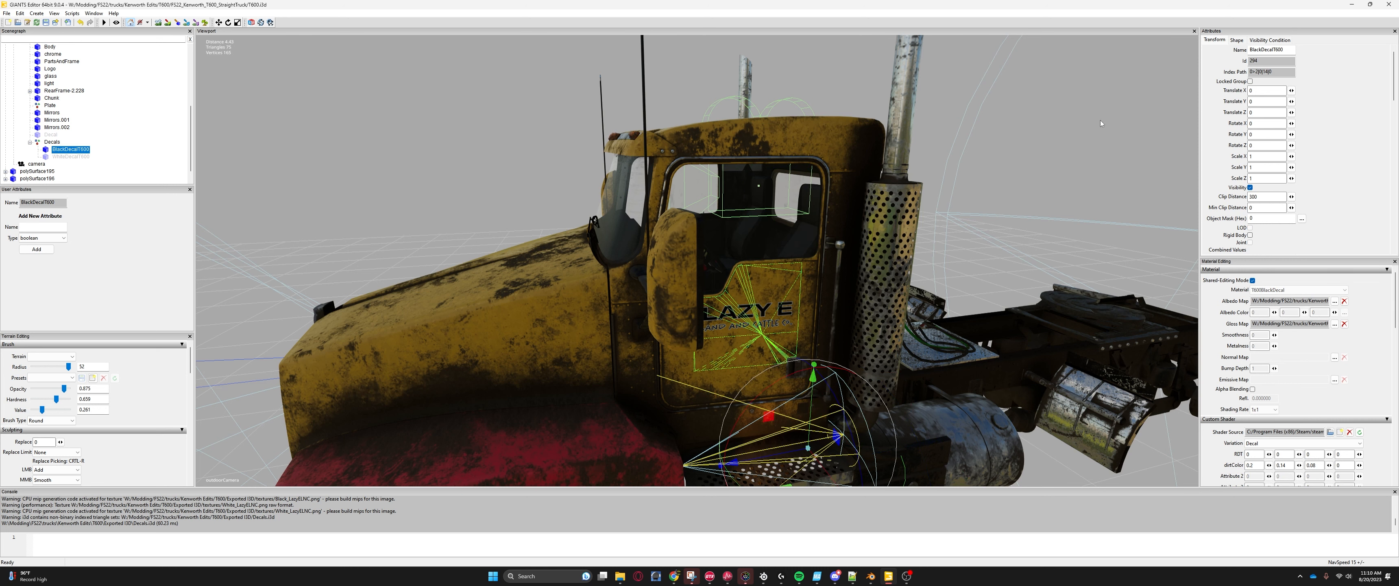
pyautogui.click(1236, 41)
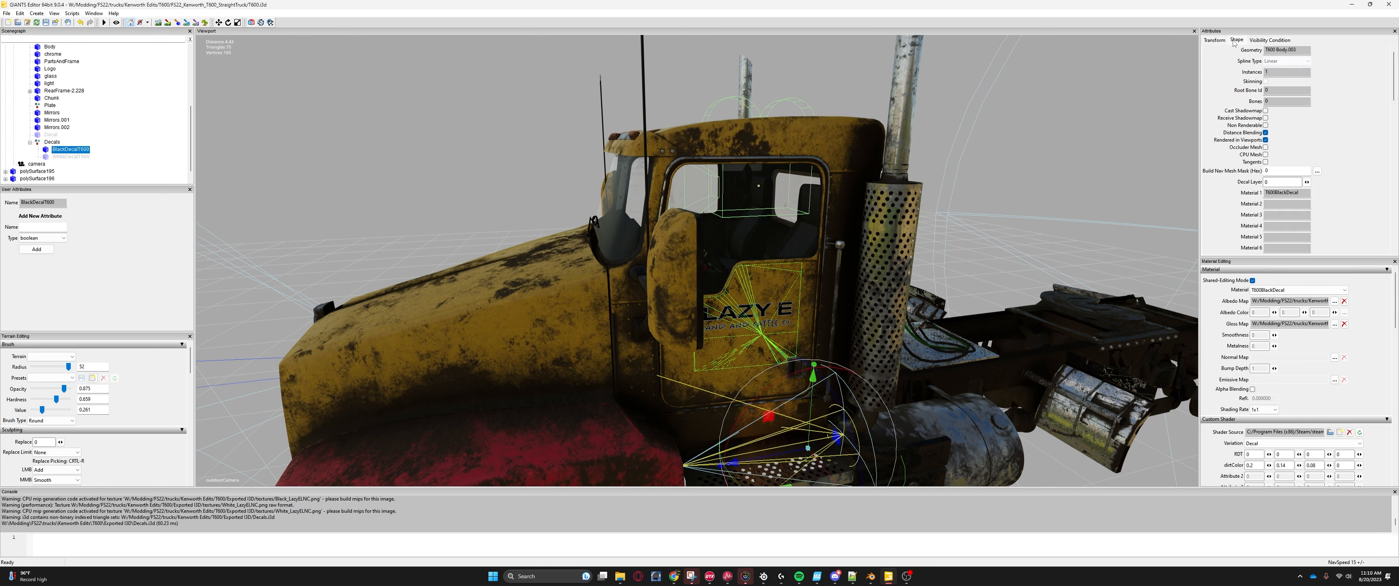
pyautogui.click(1266, 118)
pyautogui.click(1064, 129)
pyautogui.keyDown('alt'); pyautogui.moveTo(924, 224); pyautogui.dragTo(930, 200); pyautogui.keyUp('alt')
pyautogui.scroll(3, 930, 200)
pyautogui.keyDown('alt'); pyautogui.moveTo(930, 200); pyautogui.dragTo(921, 234, button='middle'); pyautogui.keyUp('alt')
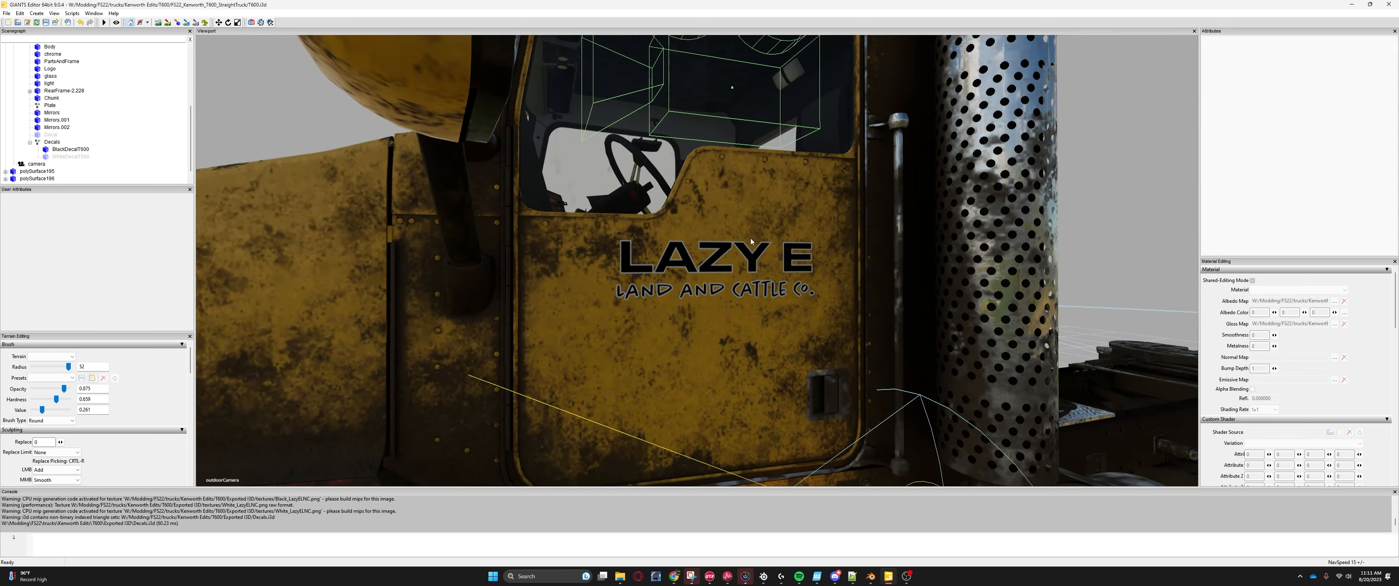
# Step: Make WhiteDecalT600 visible and hide BlackDecalT600 in the Decals group, keeping the white decal selected
pyautogui.click(75, 157)
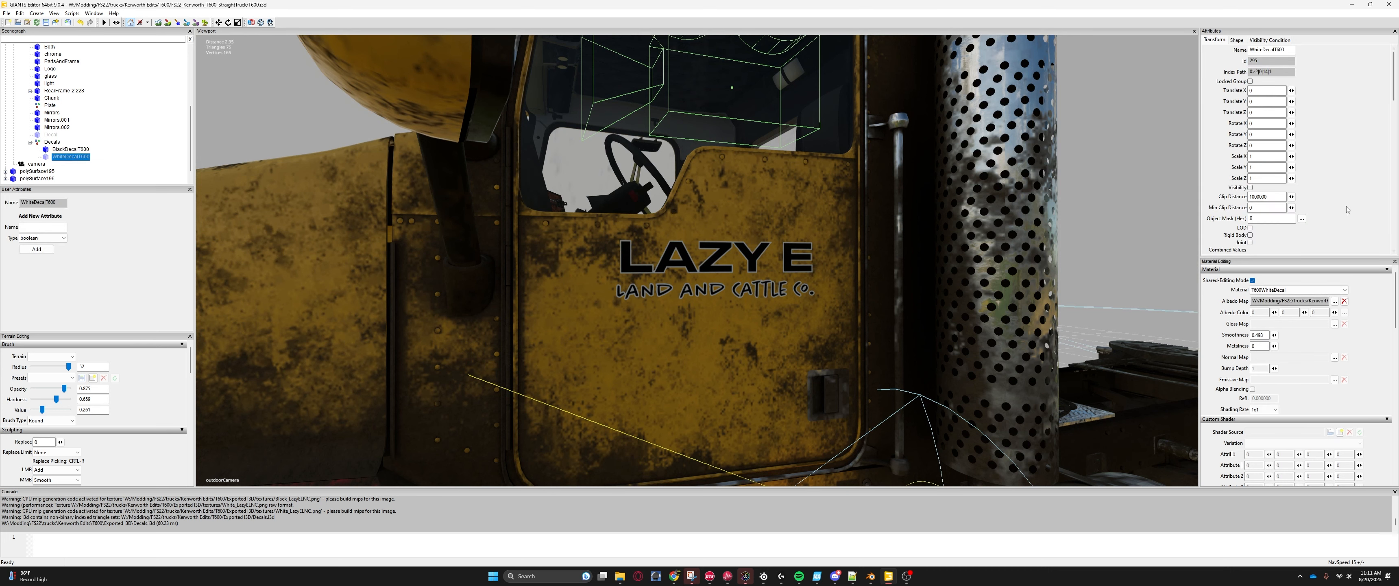
pyautogui.click(1249, 187)
pyautogui.click(71, 149)
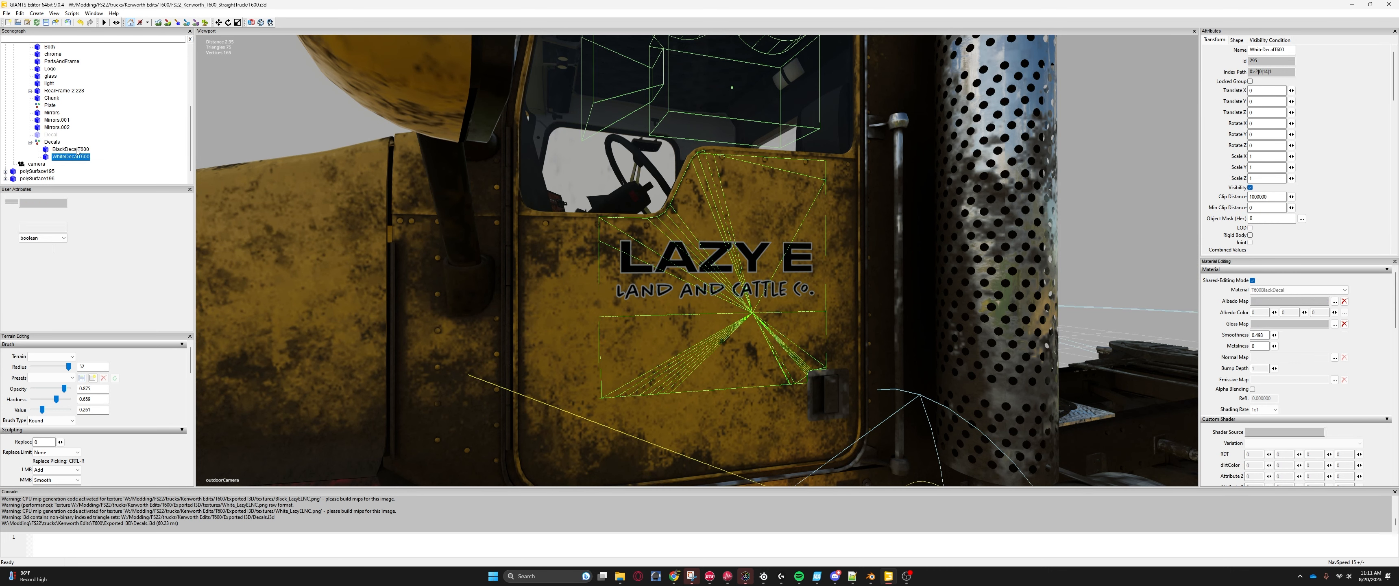
pyautogui.click(1249, 188)
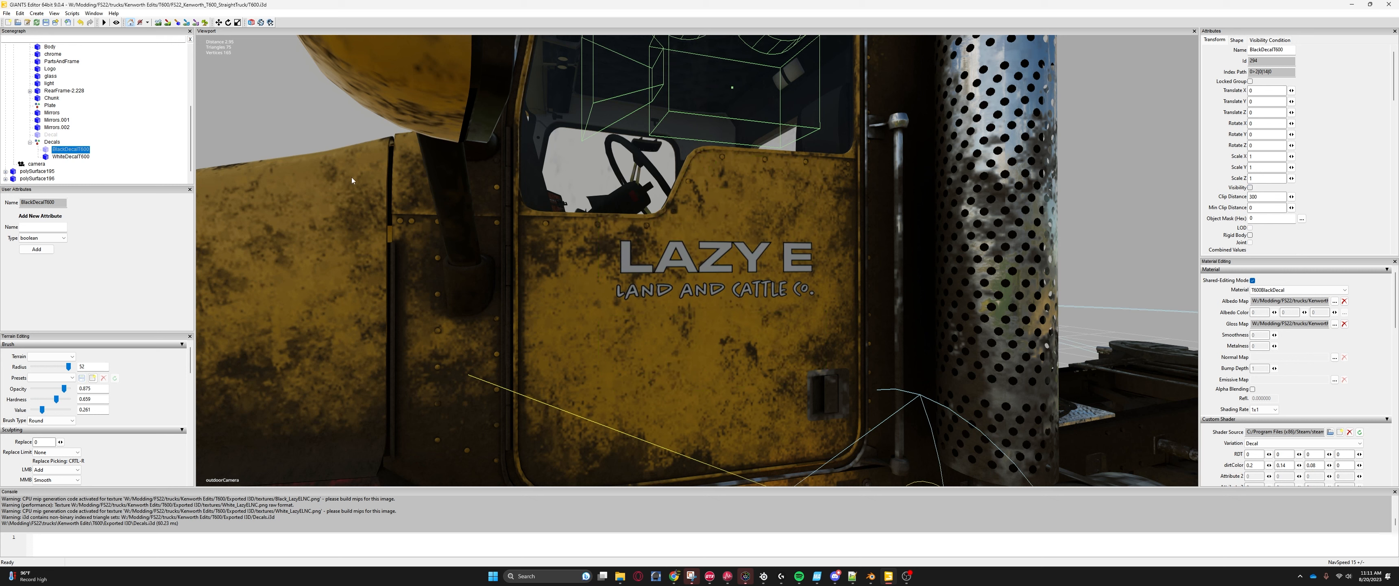
pyautogui.click(72, 157)
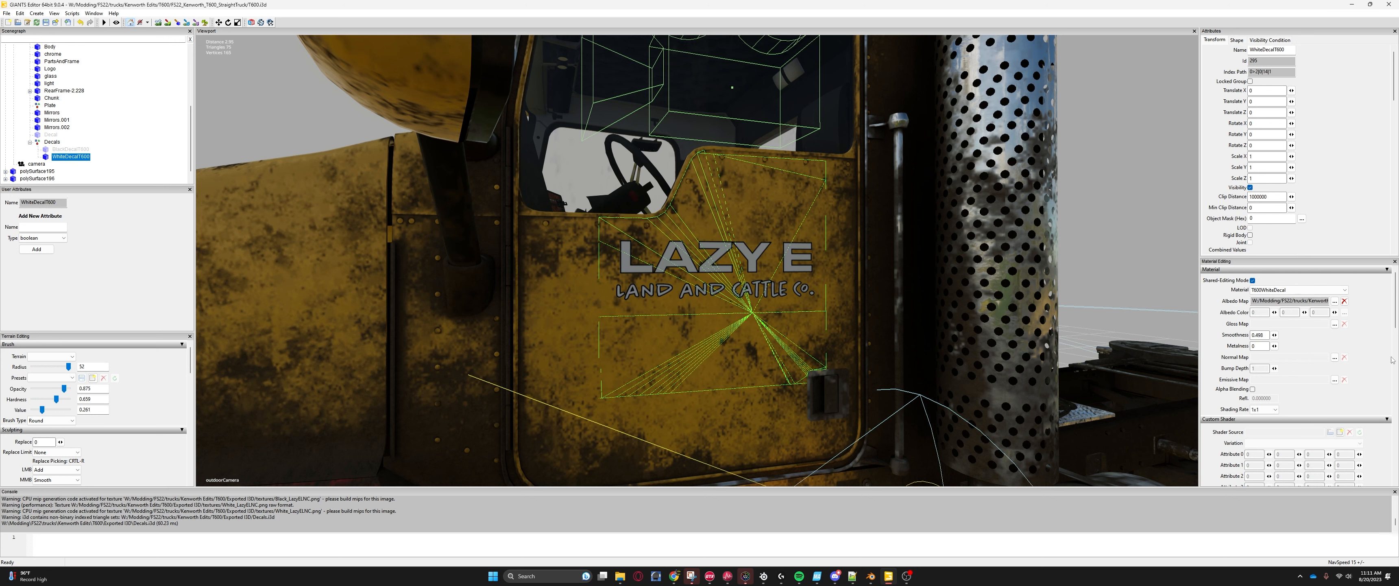
pyautogui.click(1334, 324)
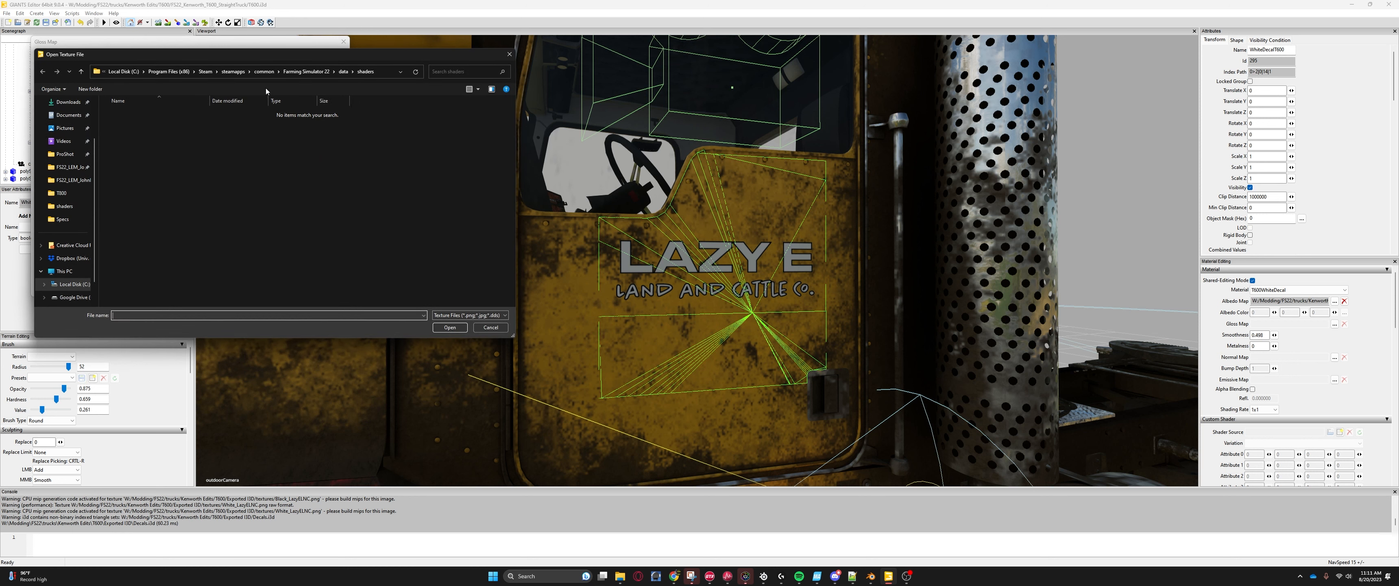
pyautogui.click(61, 192)
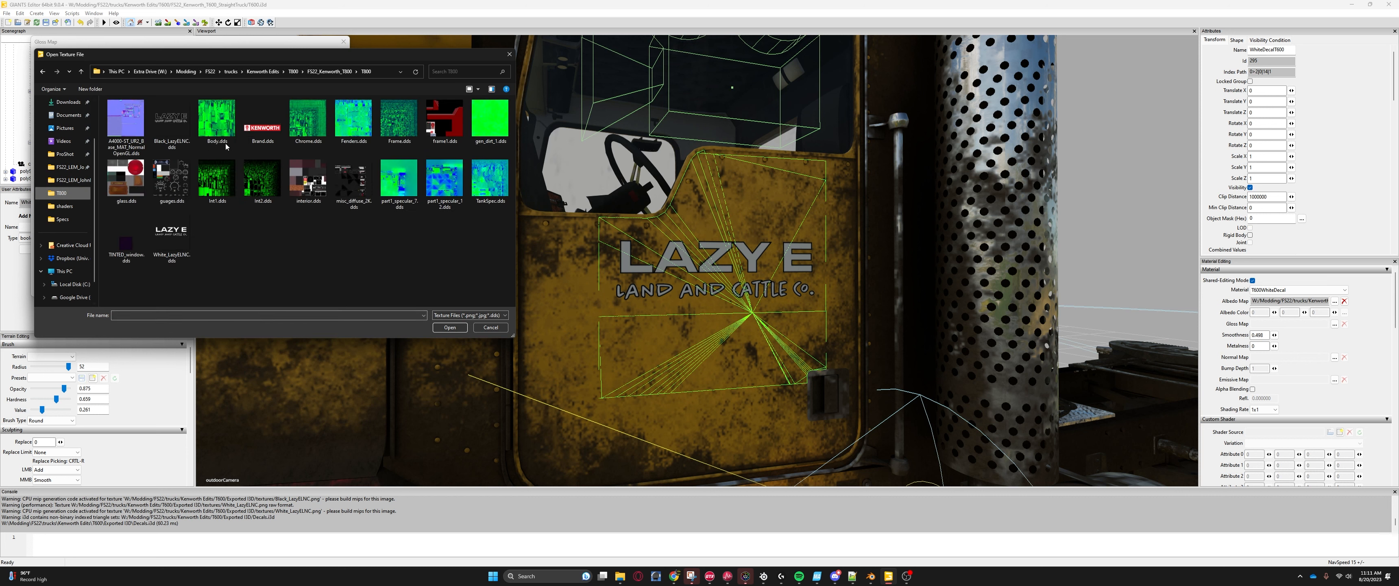
pyautogui.click(293, 72)
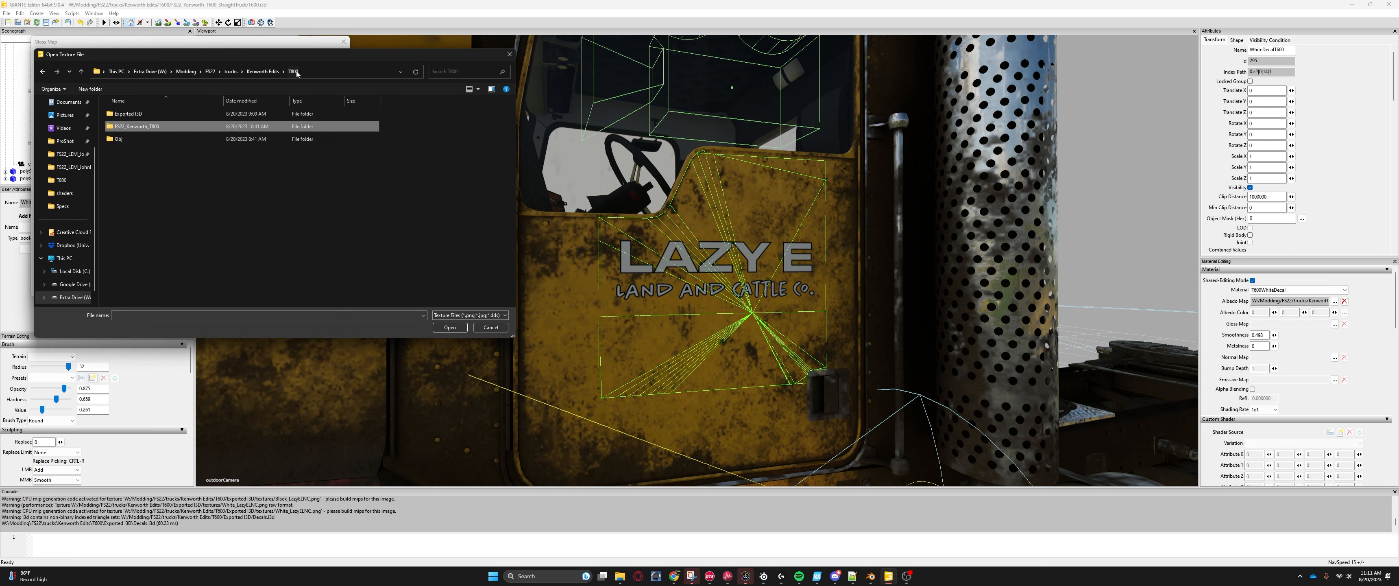
pyautogui.click(269, 71)
pyautogui.doubleClick(140, 118)
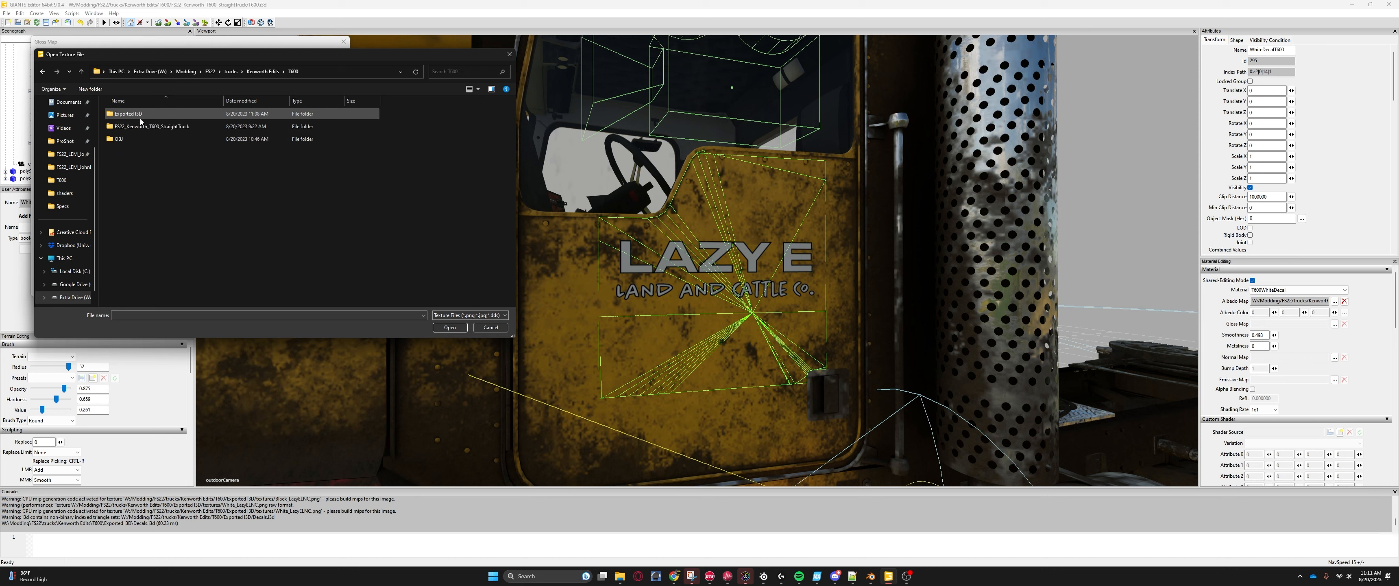
pyautogui.click(510, 55)
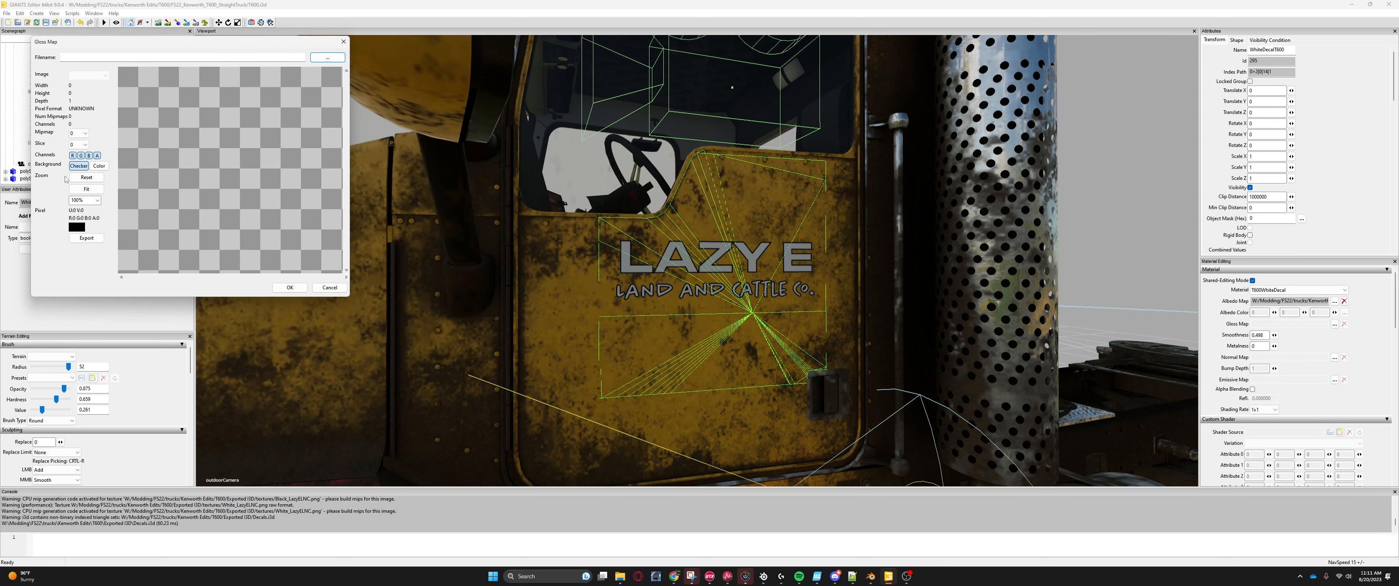
pyautogui.click(344, 41)
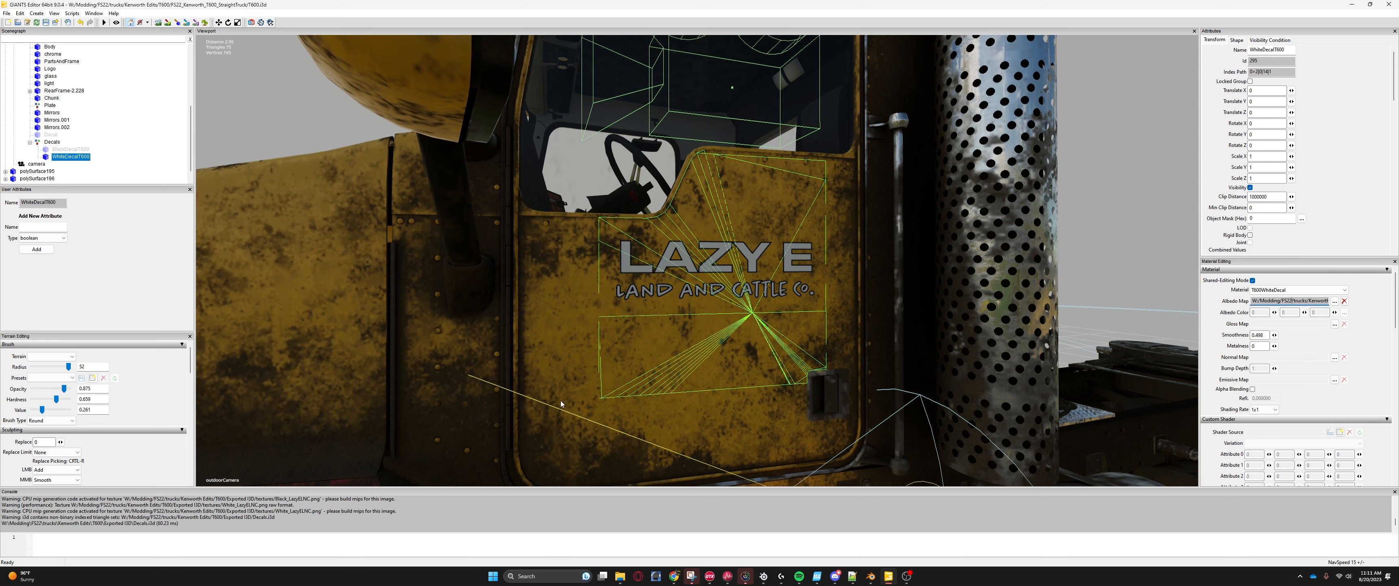
# Step: In File Explorer, copy Black_LazyELNC.dds and White_LazyELNC.dds from the T800 folder into the textures folder of FS22_Kenworth_T600_StraightTruck
pyautogui.click(620, 575)
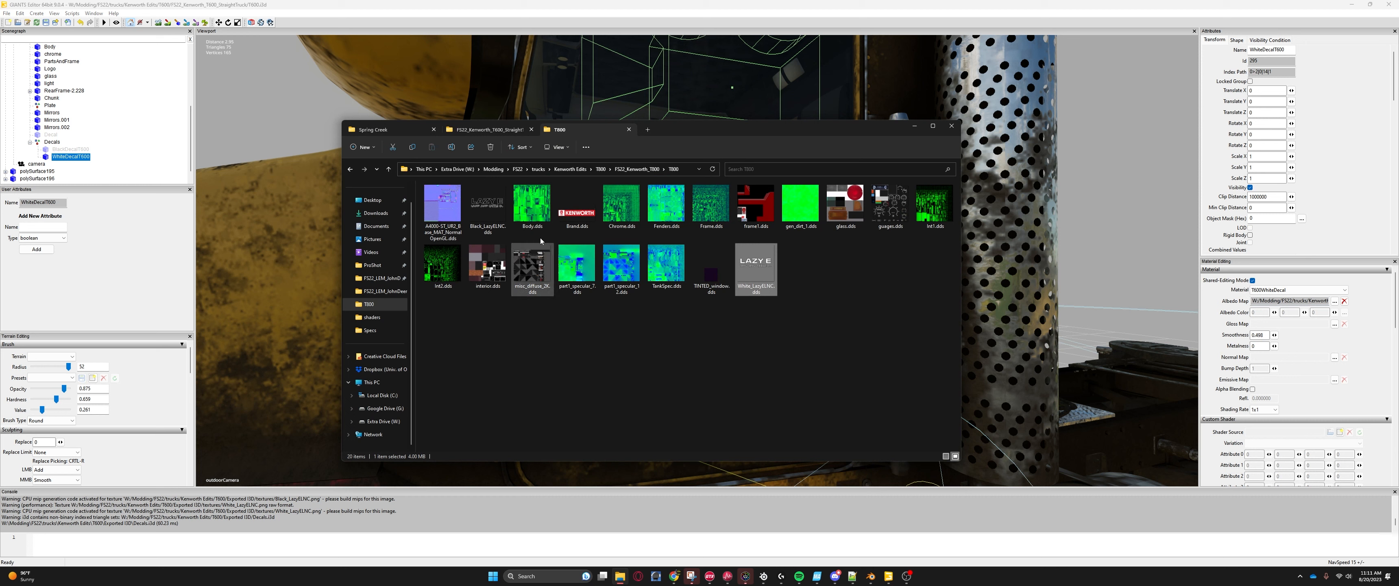
pyautogui.click(484, 129)
pyautogui.click(559, 129)
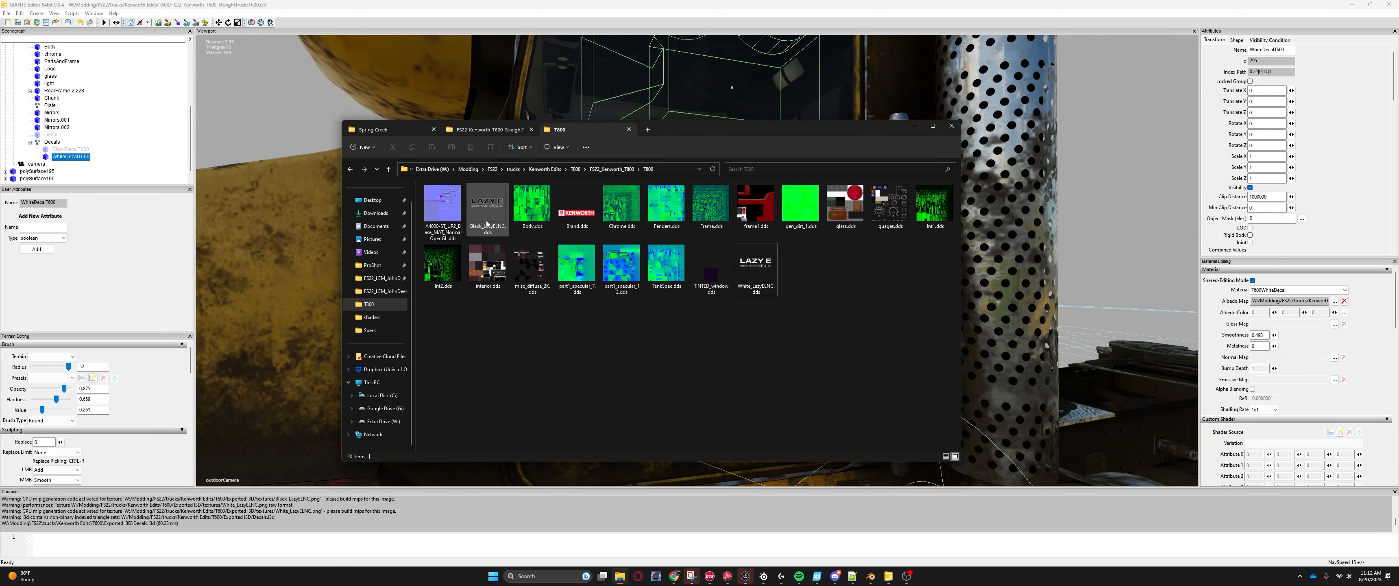
pyautogui.click(487, 199)
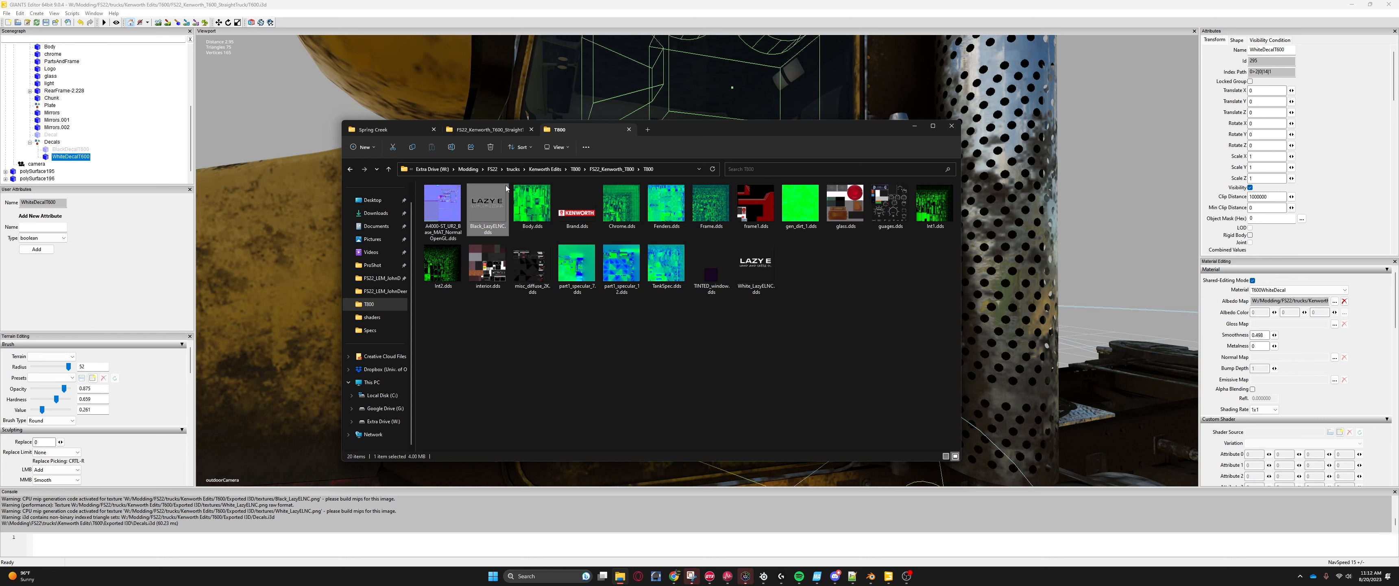
pyautogui.keyDown('ctrl'); pyautogui.click(754, 273); pyautogui.keyUp('ctrl')
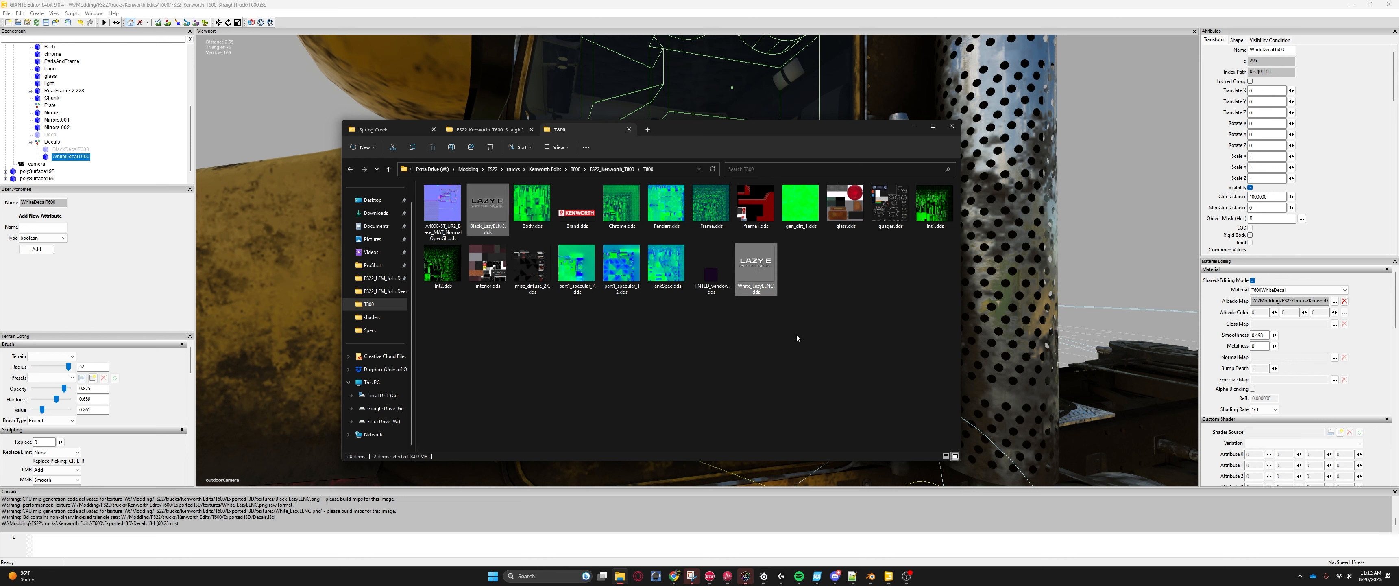
pyautogui.click(488, 129)
pyautogui.doubleClick(458, 240)
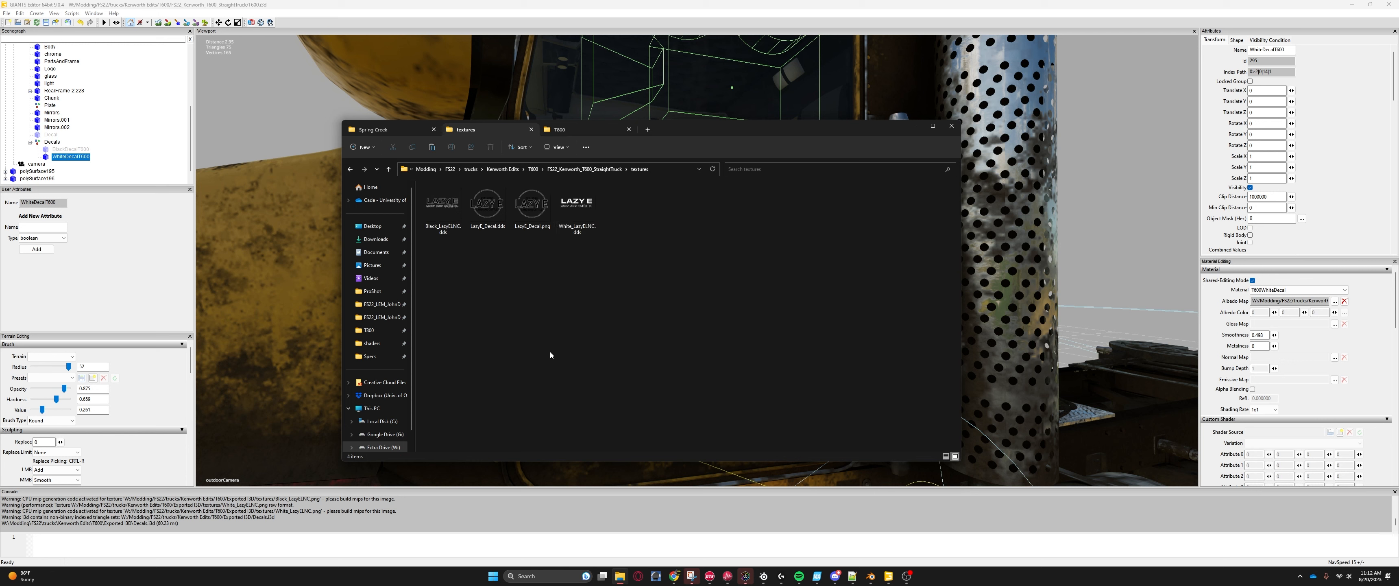
pyautogui.click(574, 131)
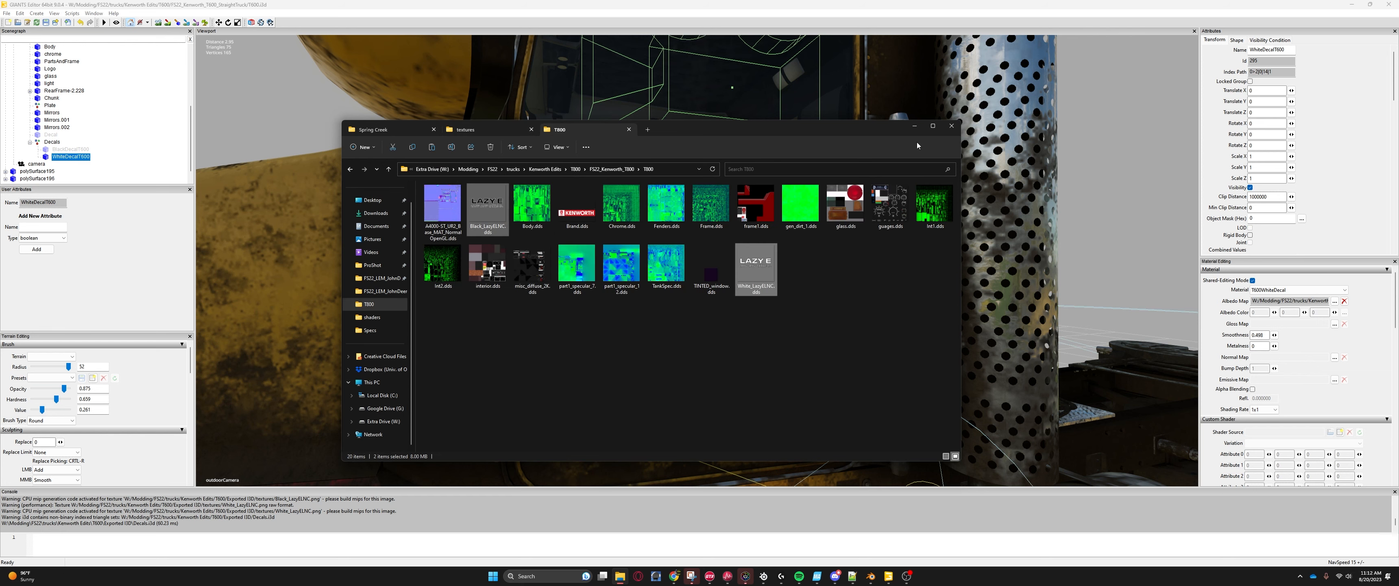
pyautogui.click(915, 125)
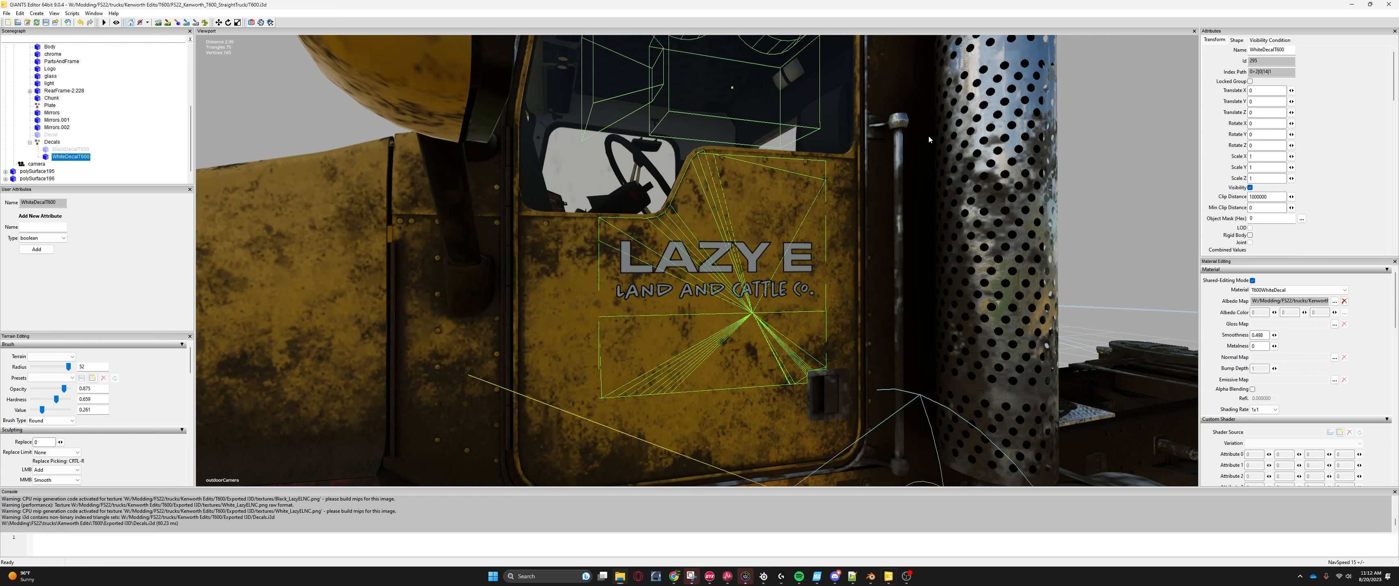
# Step: Clear the albedo map of WhiteDecalT600's material and browse for a replacement in the textures folder of FS22_Kenworth_T600_StraightTruck
pyautogui.click(1343, 301)
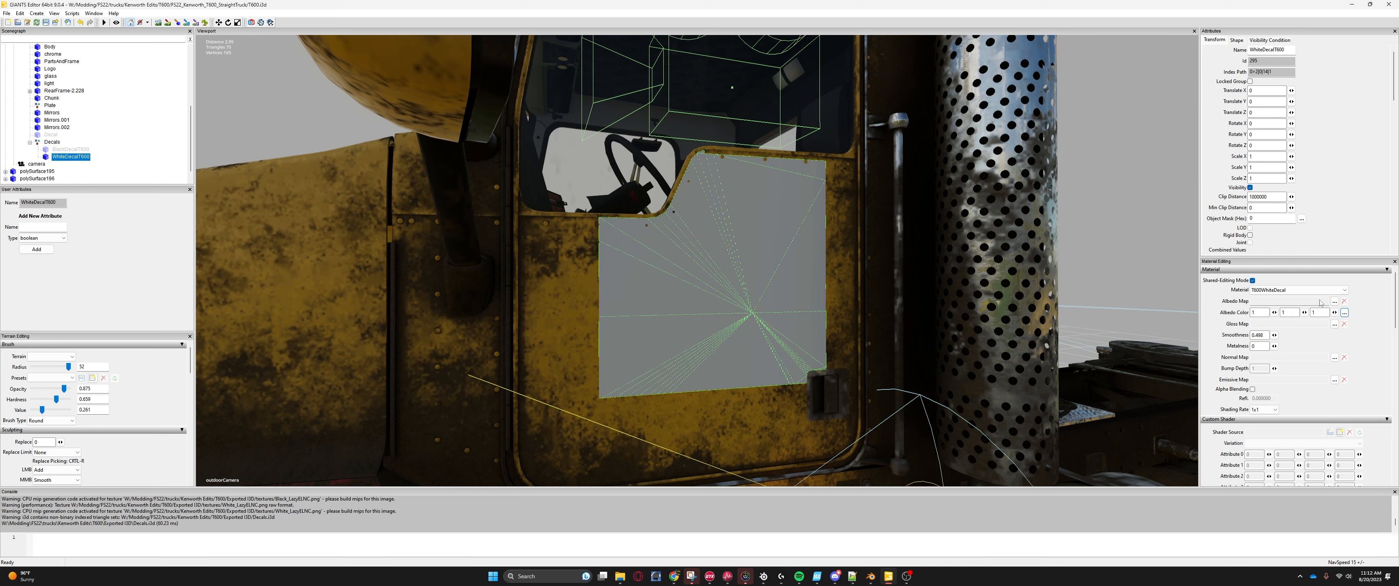
pyautogui.click(1334, 301)
pyautogui.click(325, 58)
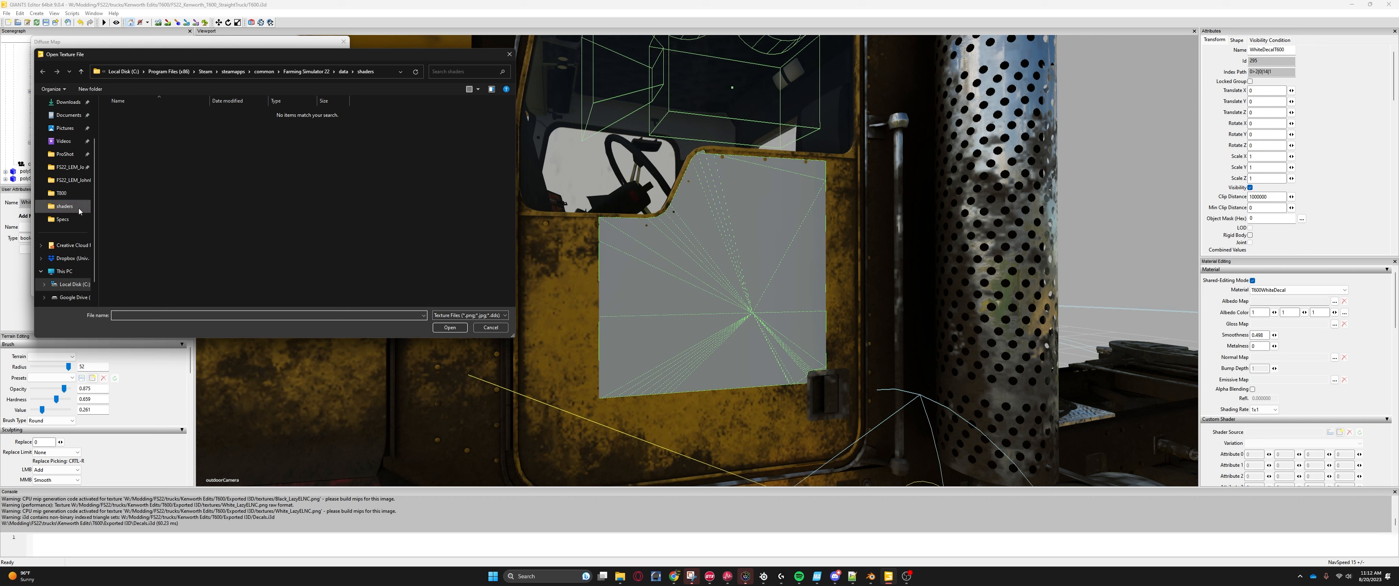
pyautogui.click(62, 193)
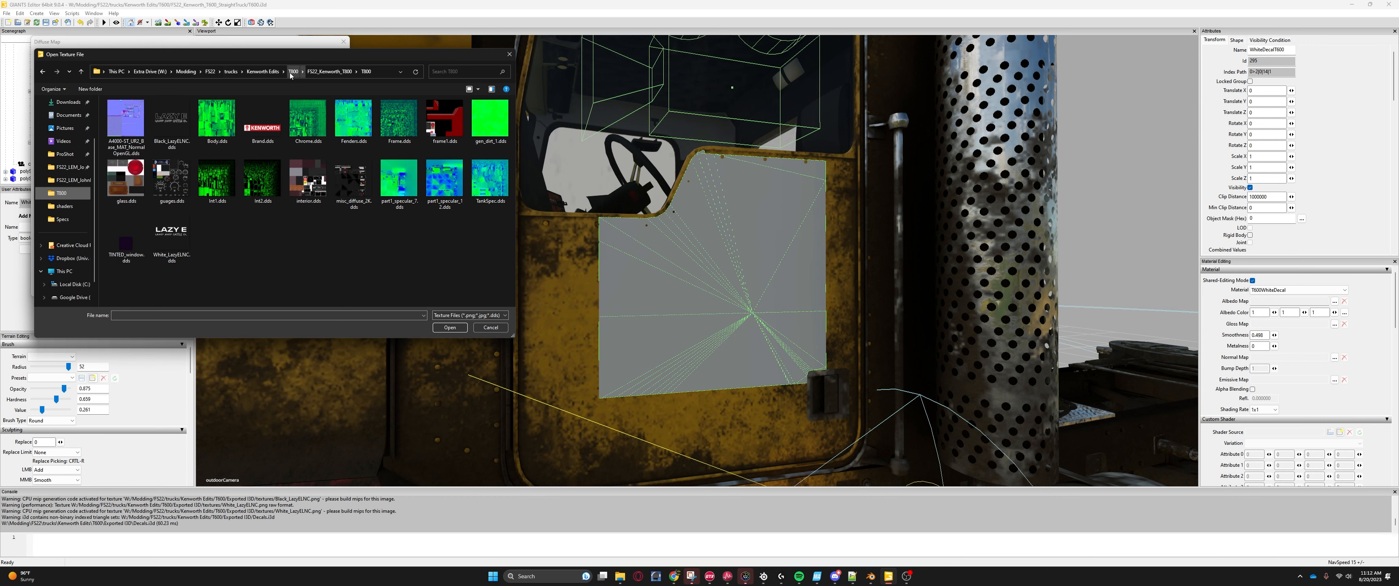
pyautogui.click(290, 73)
pyautogui.click(261, 72)
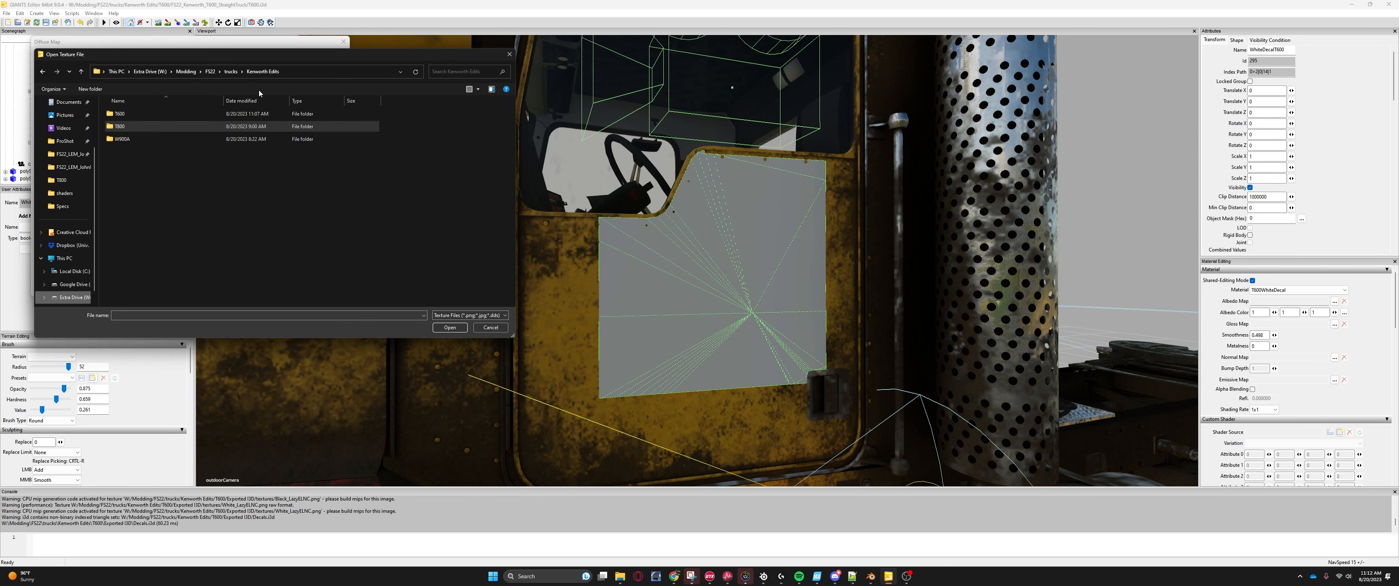
pyautogui.doubleClick(150, 114)
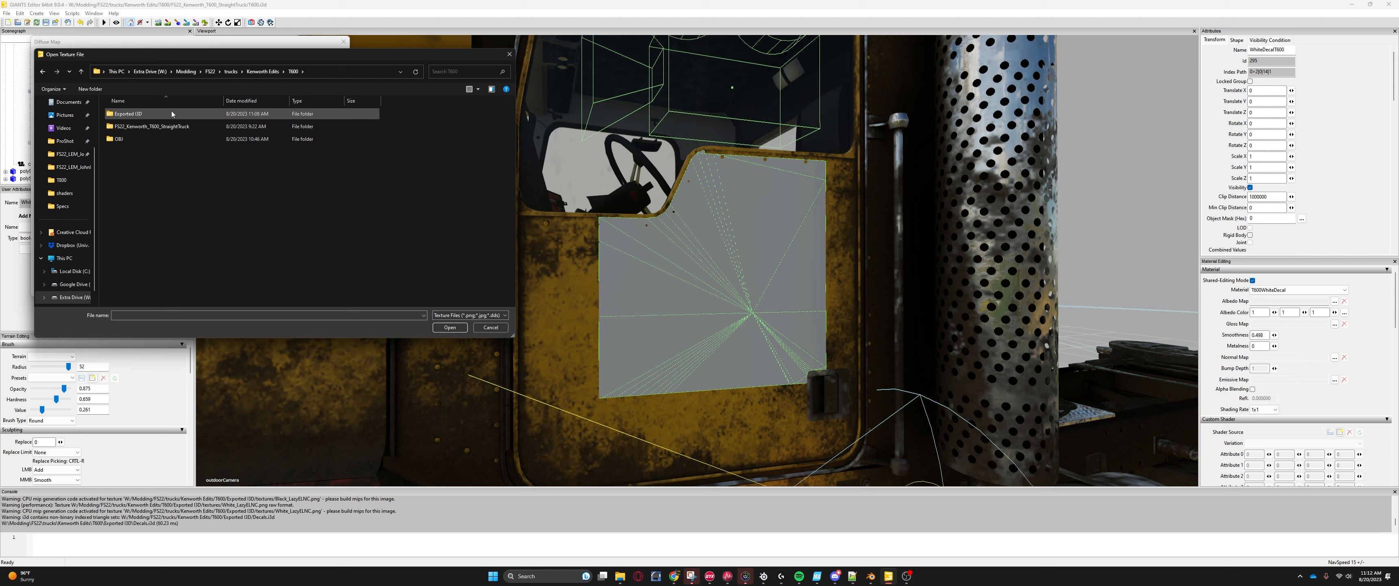
pyautogui.doubleClick(155, 128)
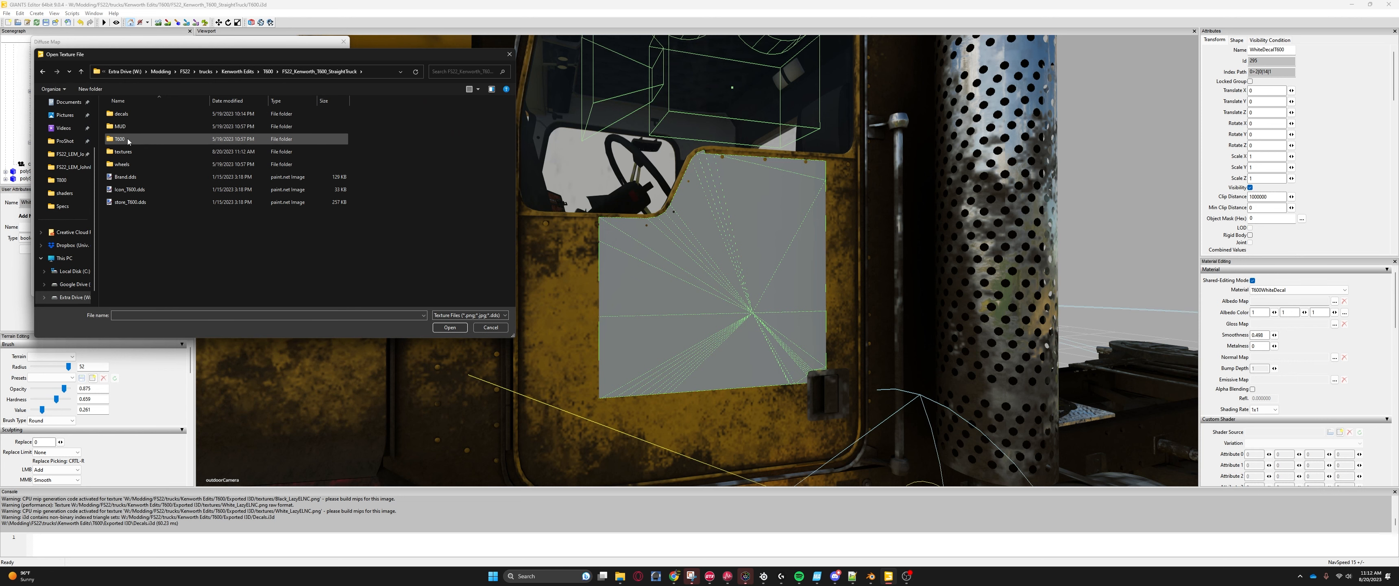
pyautogui.doubleClick(124, 151)
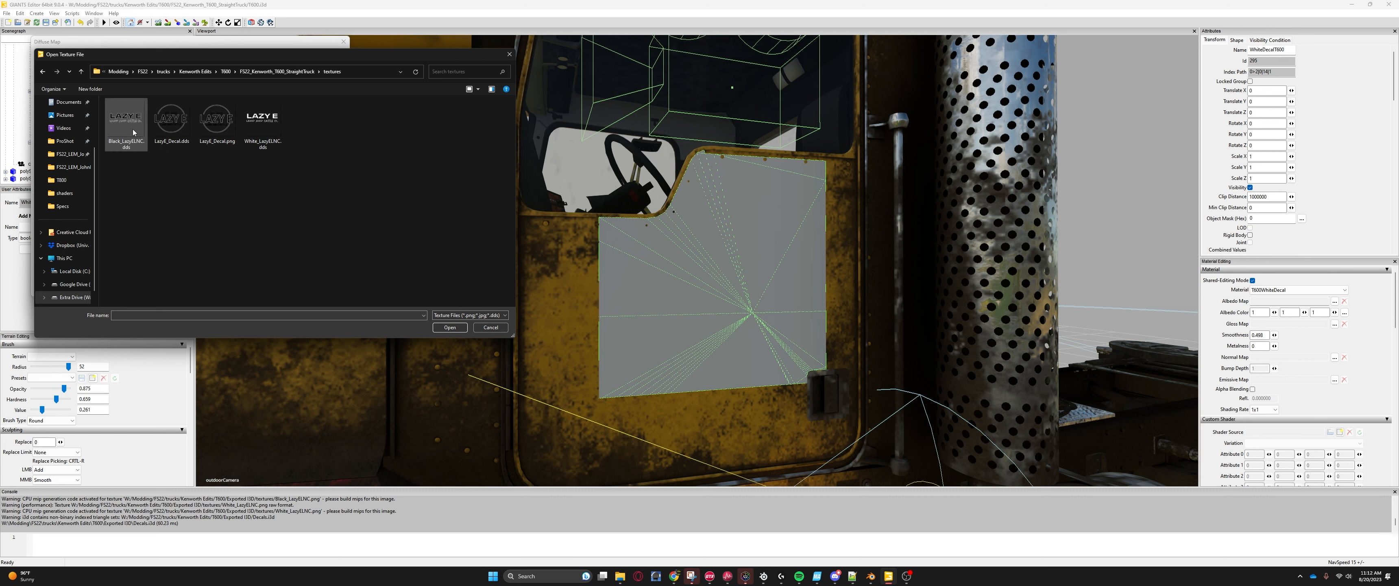
# Step: Load White_LazyELNC.dds as the albedo map of the T600WhiteDecal material, previewing the full image before accepting it
pyautogui.moveTo(228, 54); pyautogui.dragTo(330, 66)
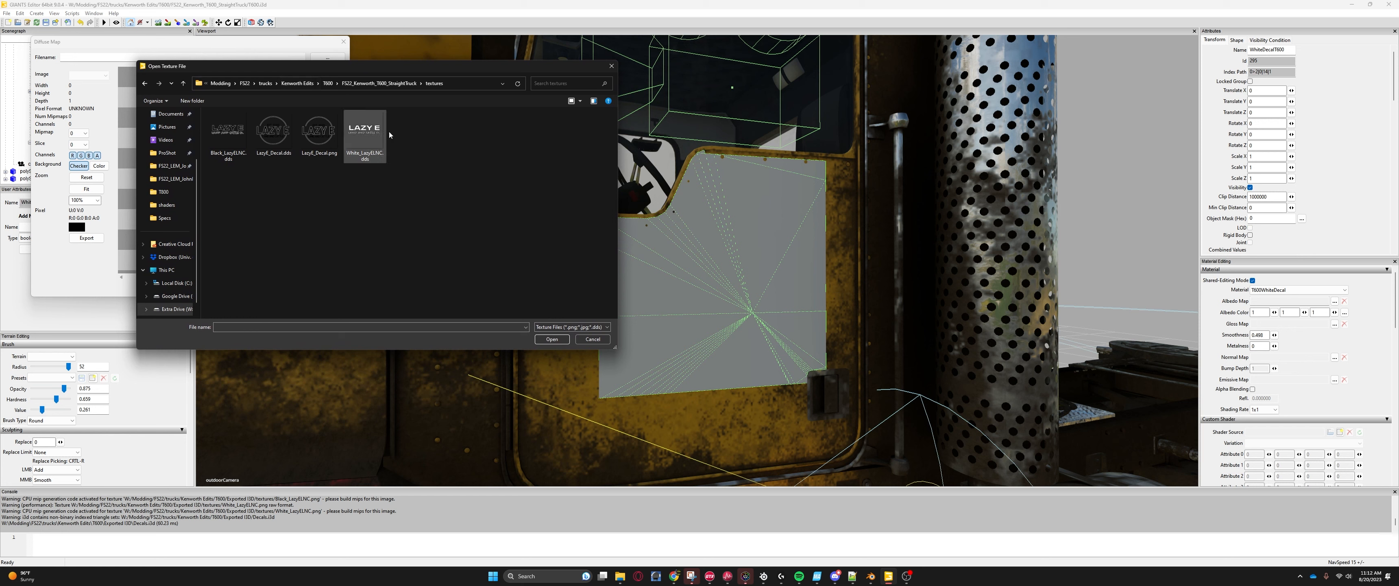
pyautogui.click(380, 140)
pyautogui.click(551, 338)
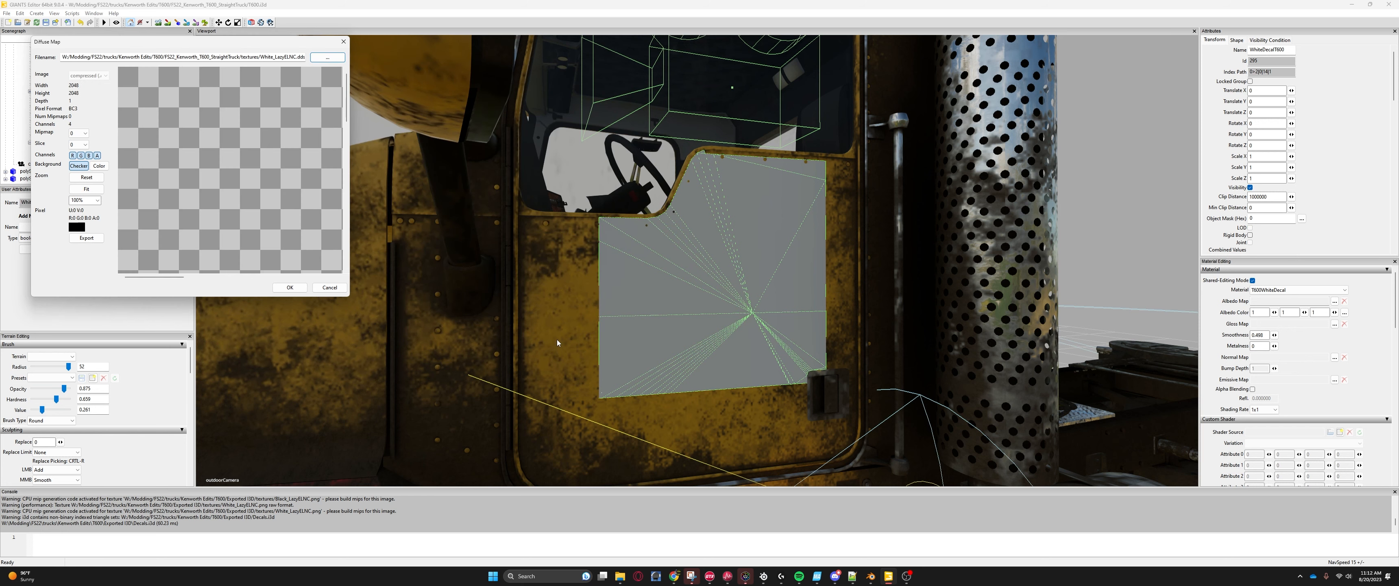
pyautogui.scroll(-5, 246, 203)
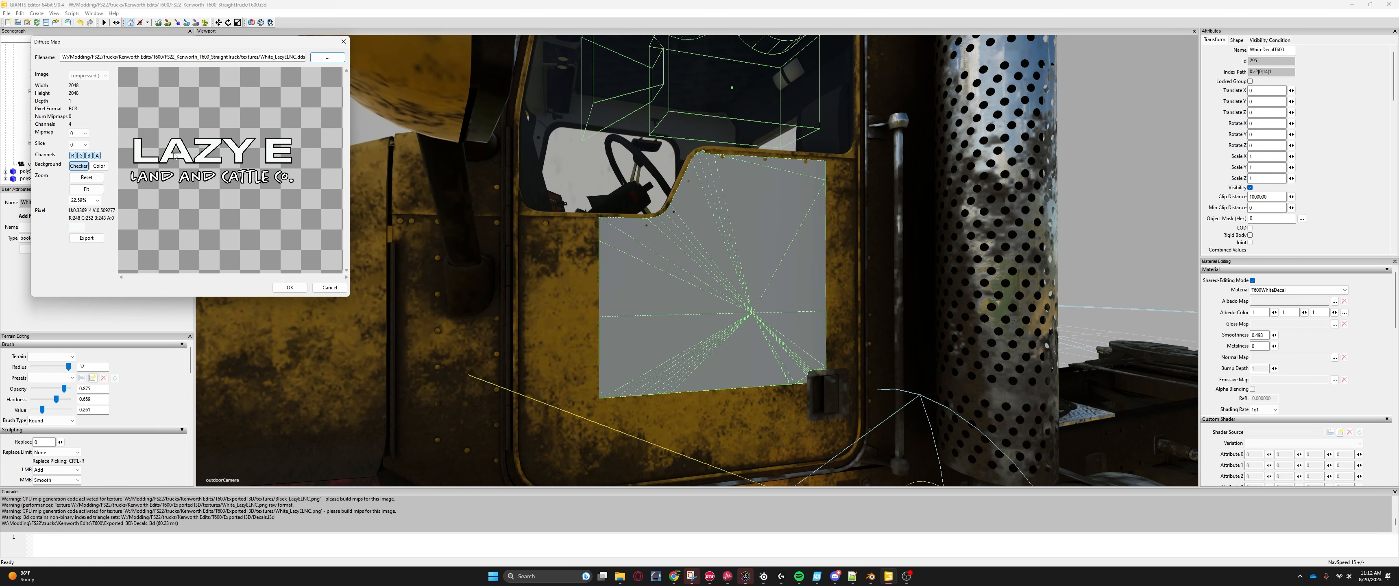
pyautogui.click(292, 287)
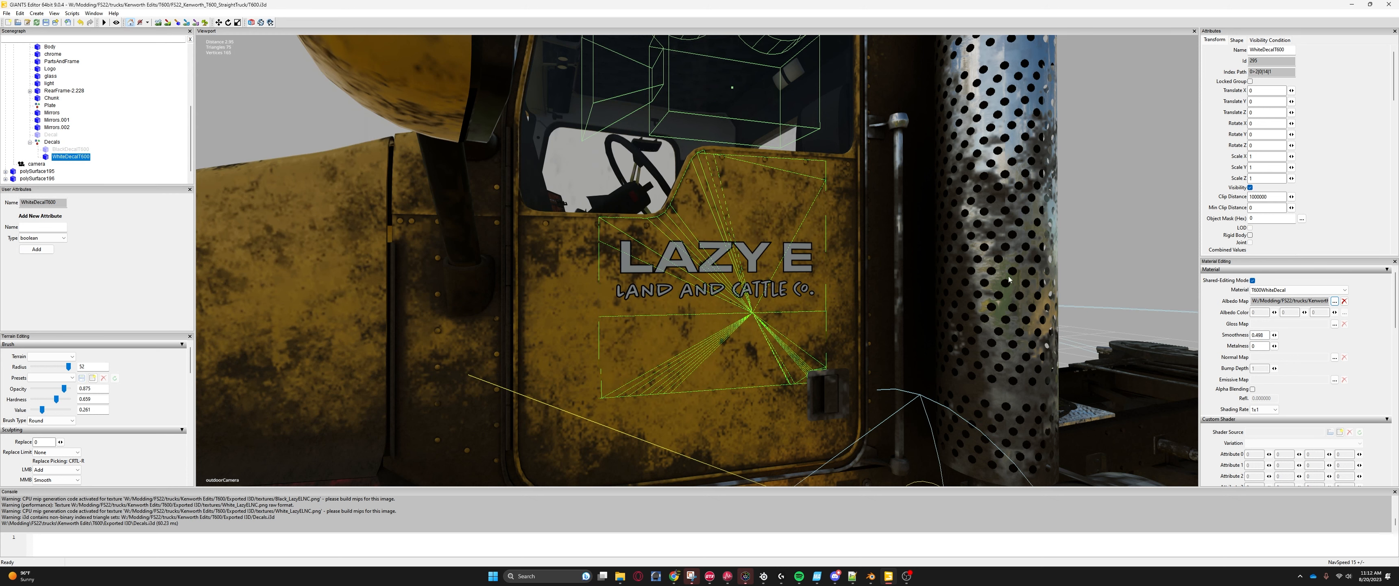
# Step: Replace the albedo map of BlackDecalT600's material with Black_LazyELNC.dds from the straight truck's textures folder
pyautogui.keyDown('alt'); pyautogui.moveTo(918, 244); pyautogui.dragTo(959, 239); pyautogui.keyUp('alt')
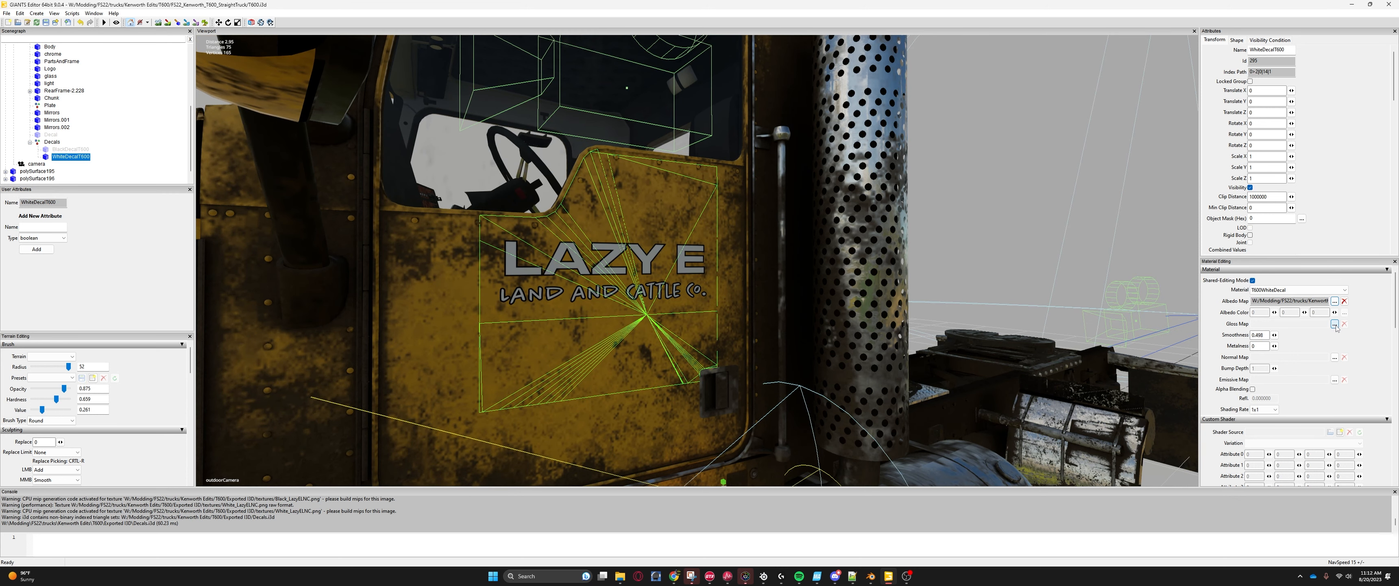
pyautogui.scroll(-3, 1006, 285)
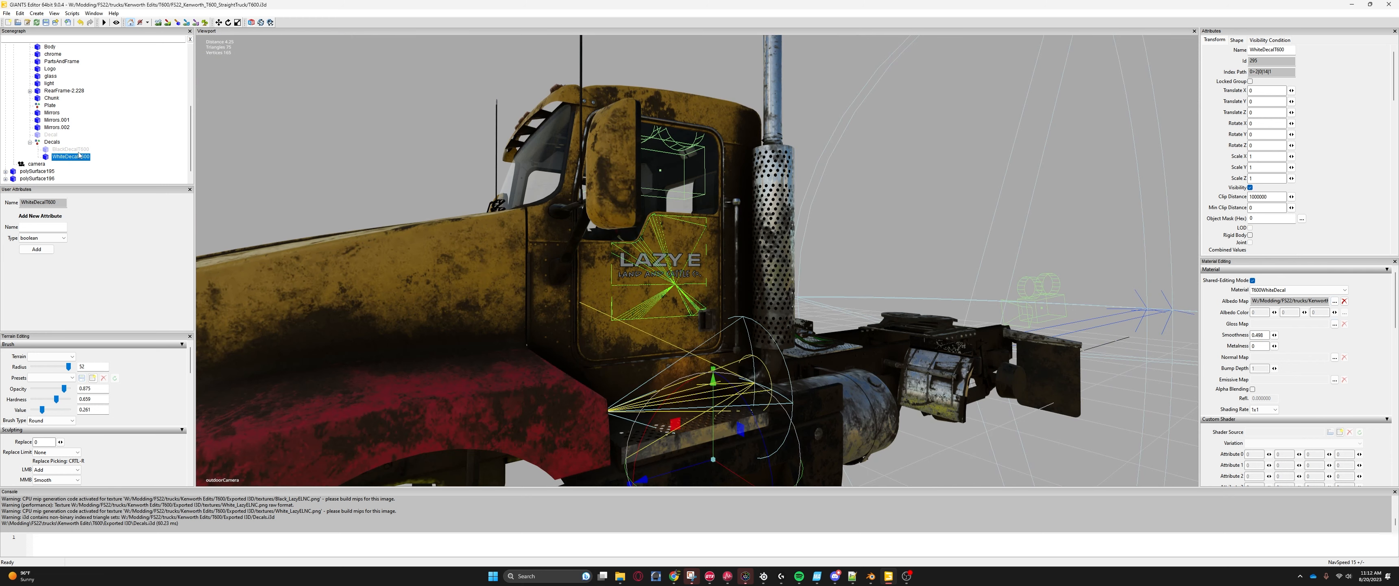
pyautogui.press('Up')
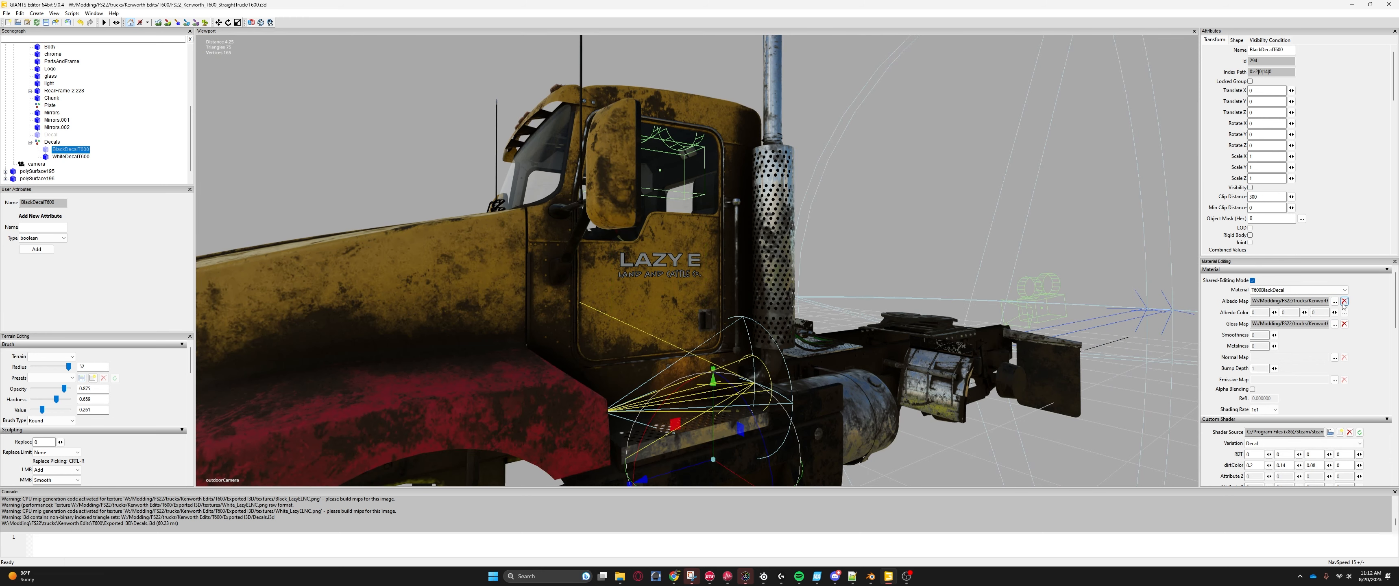
pyautogui.click(1344, 300)
pyautogui.click(1334, 301)
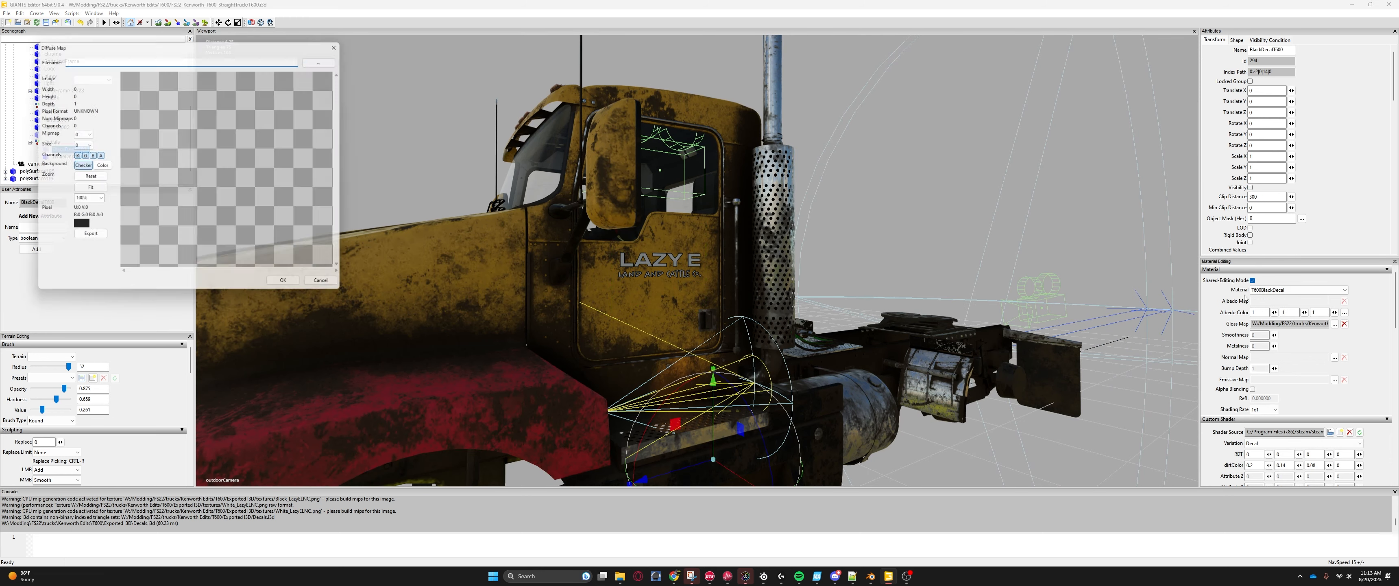
pyautogui.click(327, 58)
pyautogui.click(228, 133)
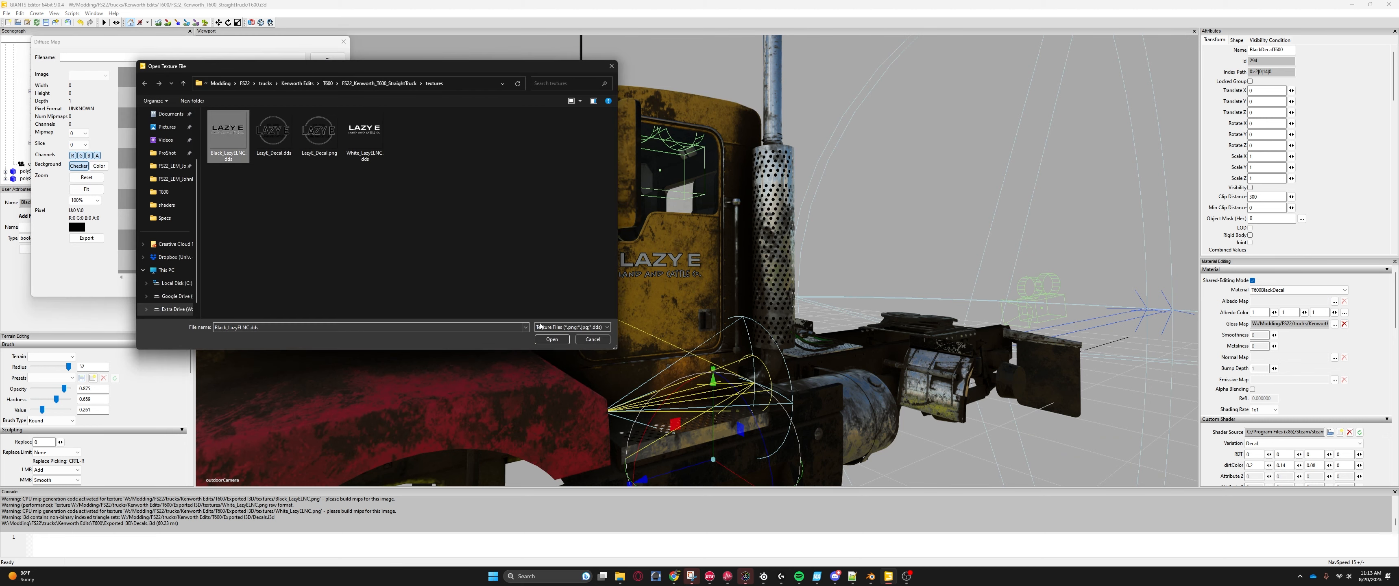
pyautogui.click(551, 338)
pyautogui.click(290, 290)
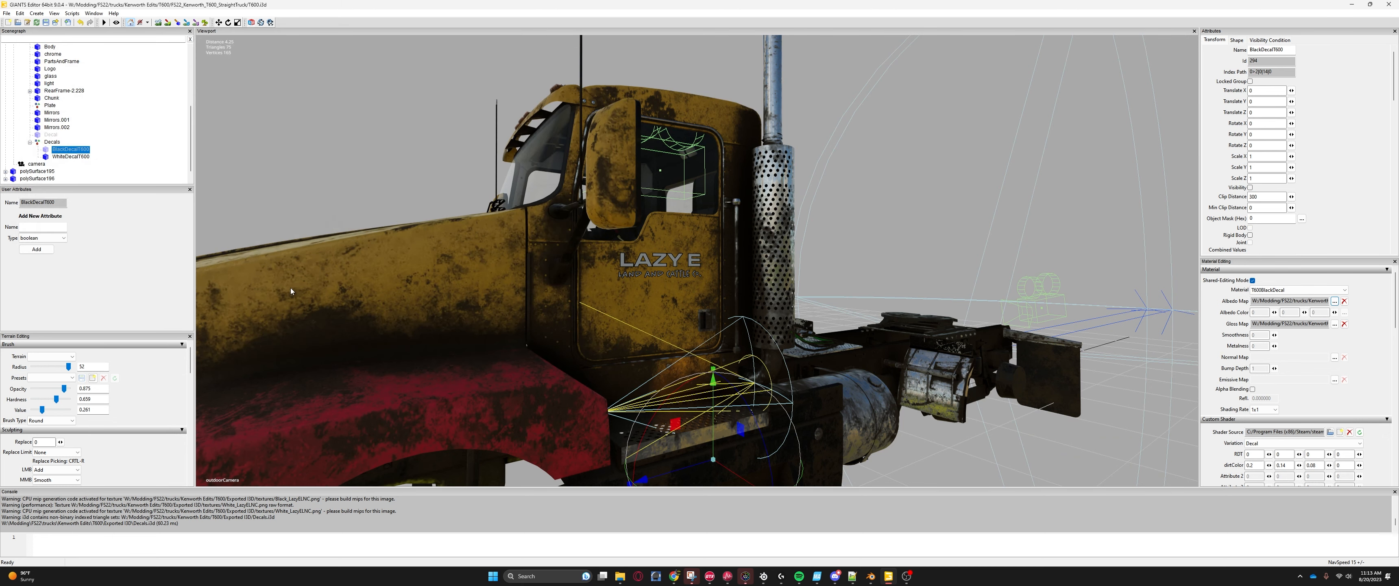
# Step: Assign Body.dds from the straight truck's T600 folder as the gloss map of WhiteDecalT600's material
pyautogui.scroll(5, 811, 275)
pyautogui.scroll(-3, 811, 275)
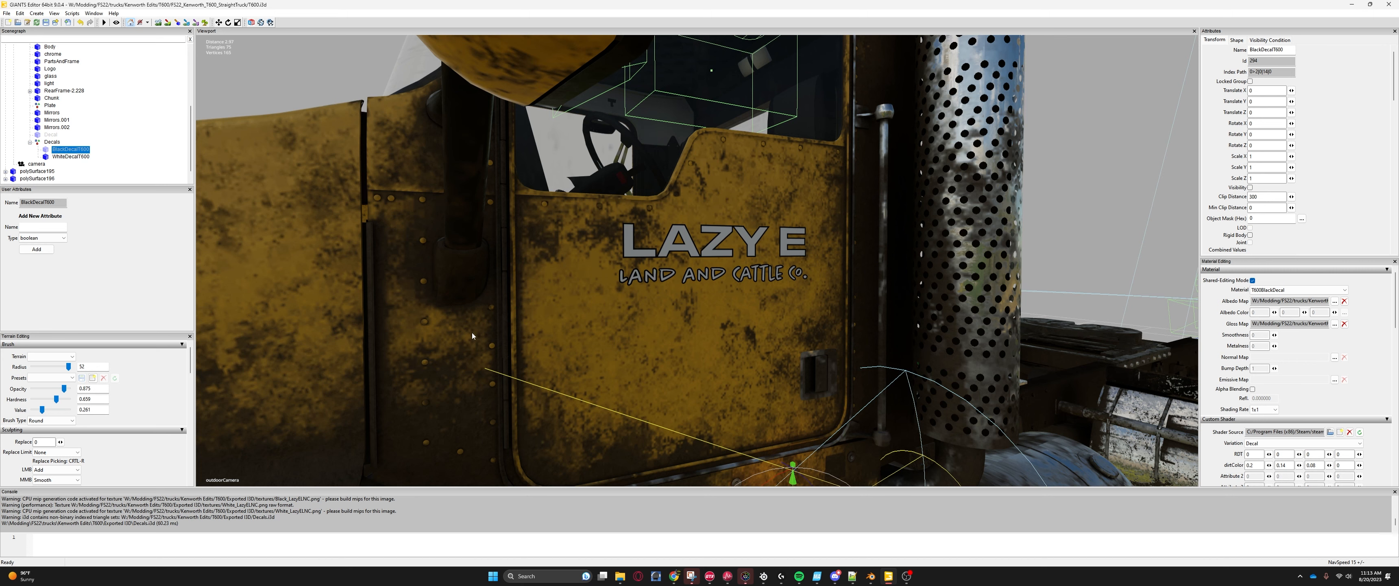
pyautogui.scroll(-4, 682, 280)
pyautogui.scroll(2, 683, 283)
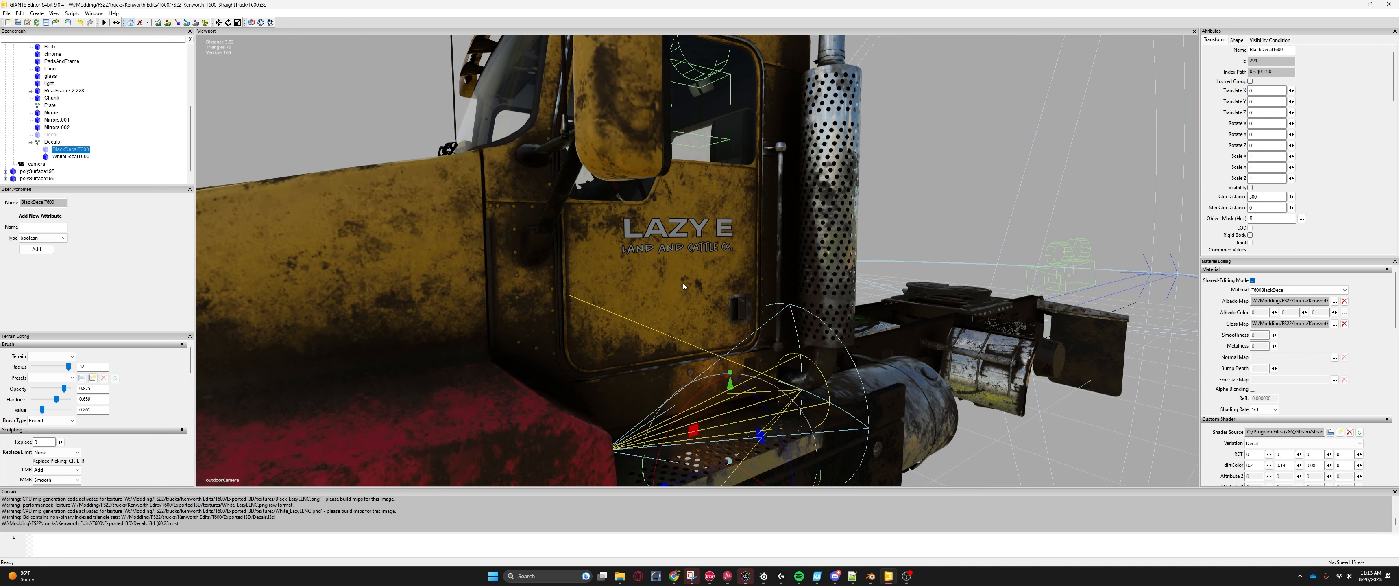
pyautogui.scroll(2, 683, 283)
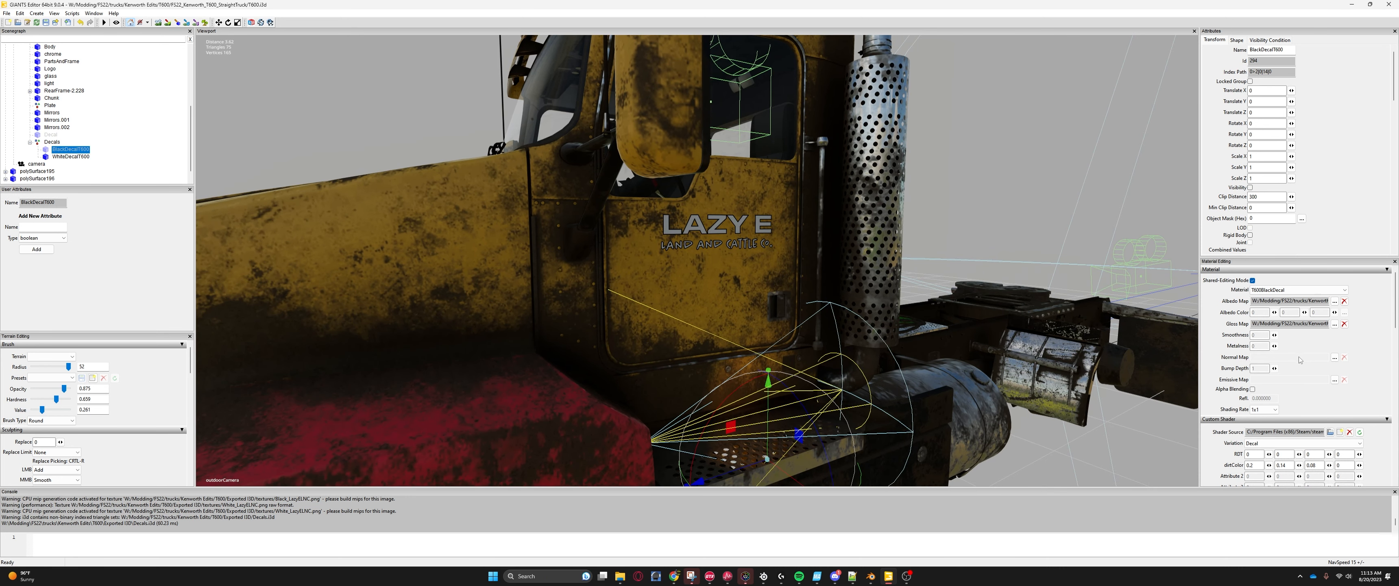
pyautogui.click(64, 157)
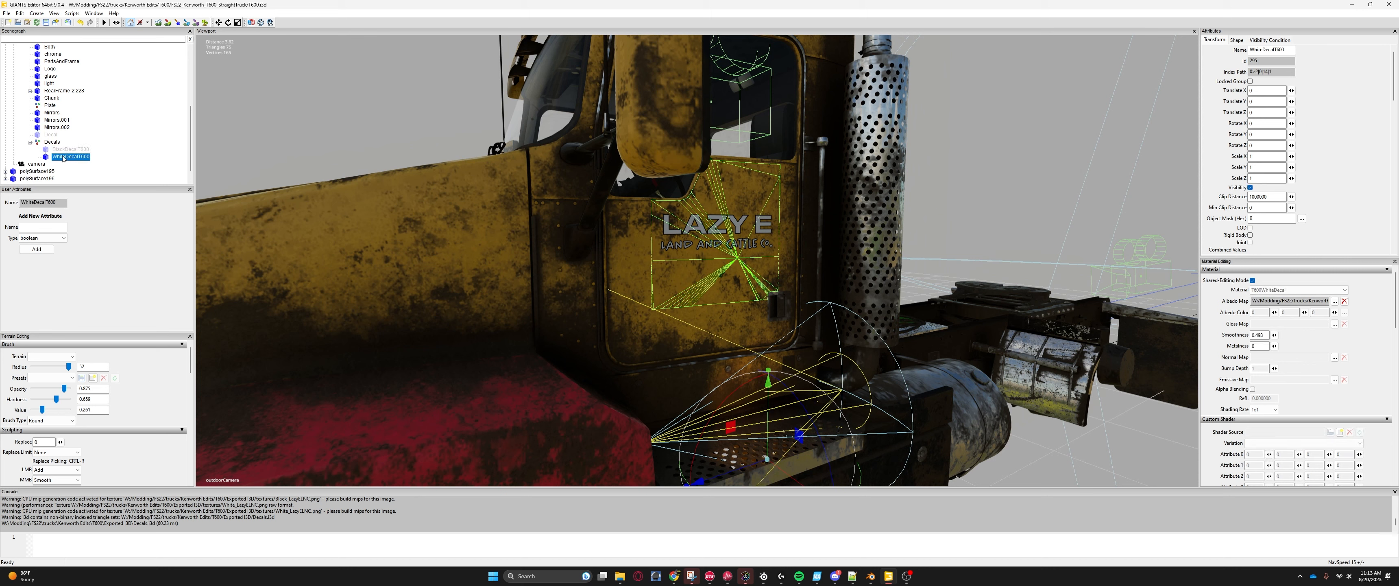
pyautogui.click(1334, 324)
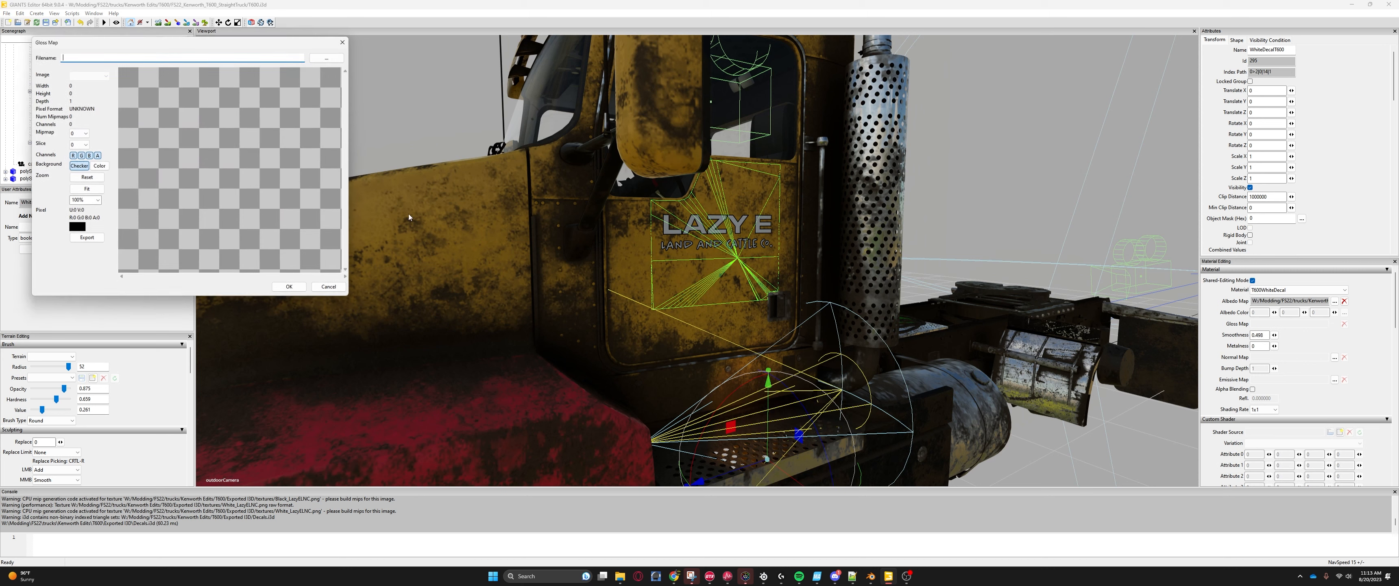
pyautogui.click(327, 57)
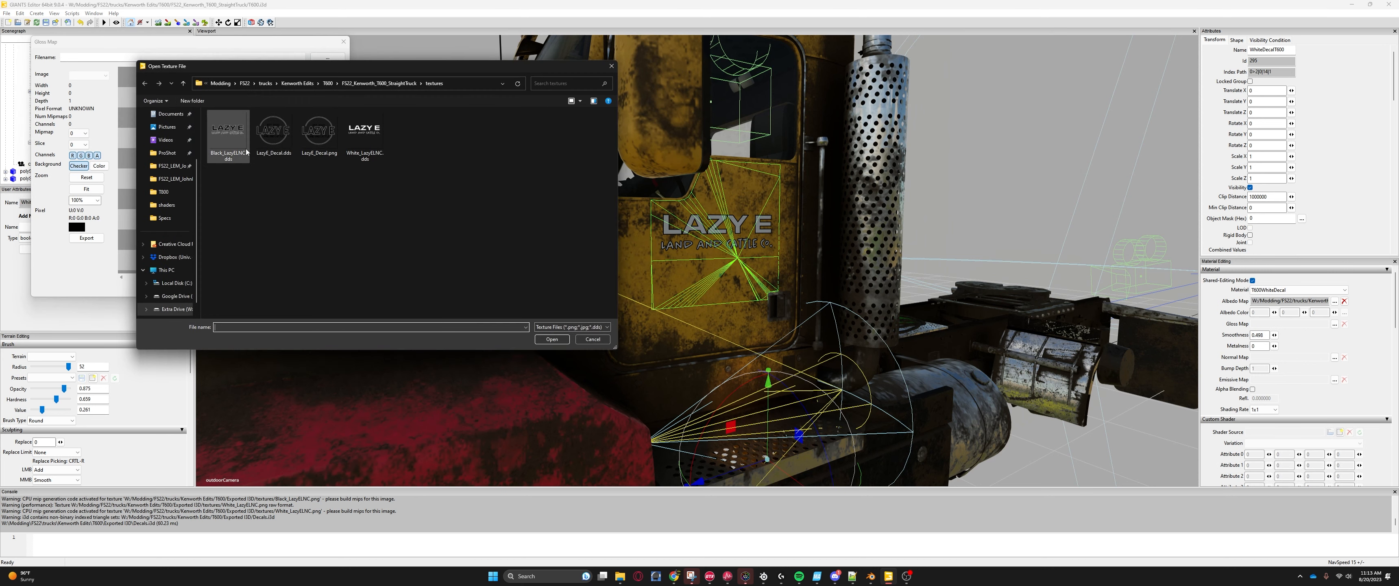
pyautogui.doubleClick(221, 151)
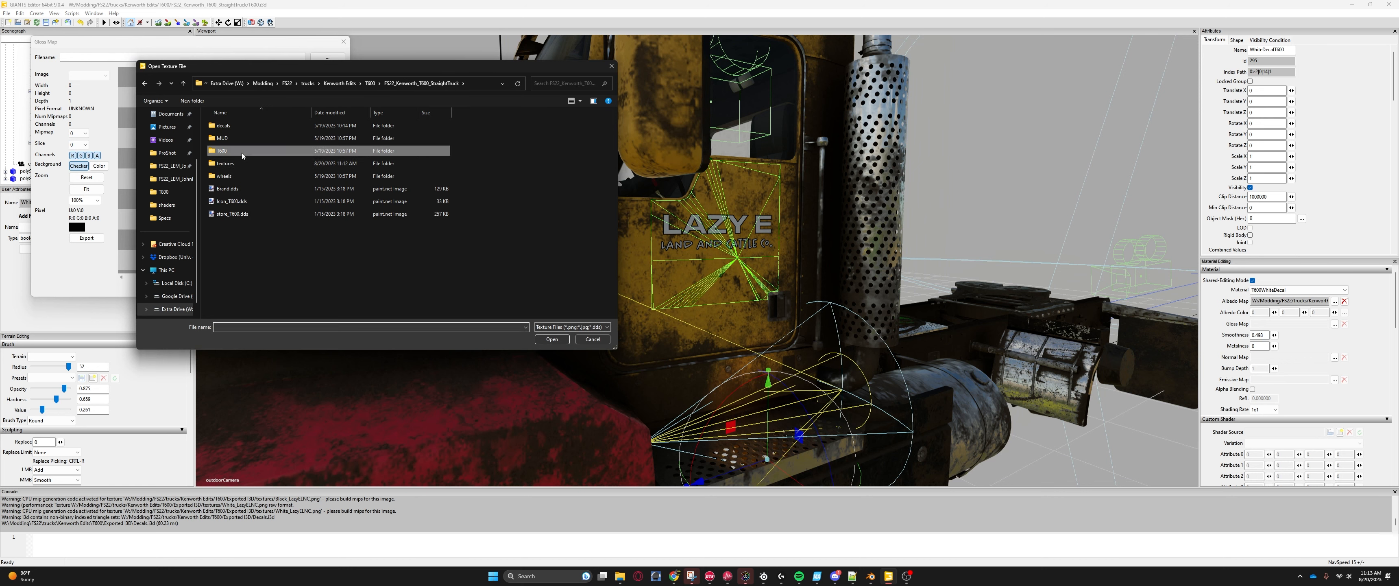
pyautogui.click(237, 129)
pyautogui.click(553, 339)
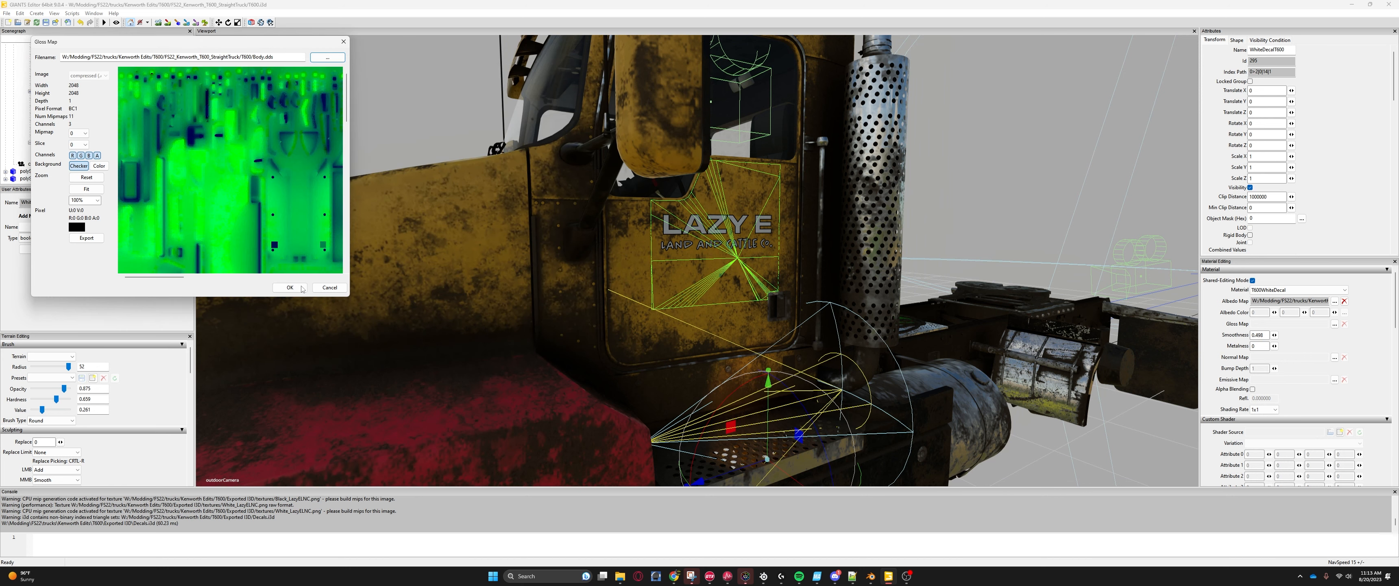
pyautogui.click(313, 291)
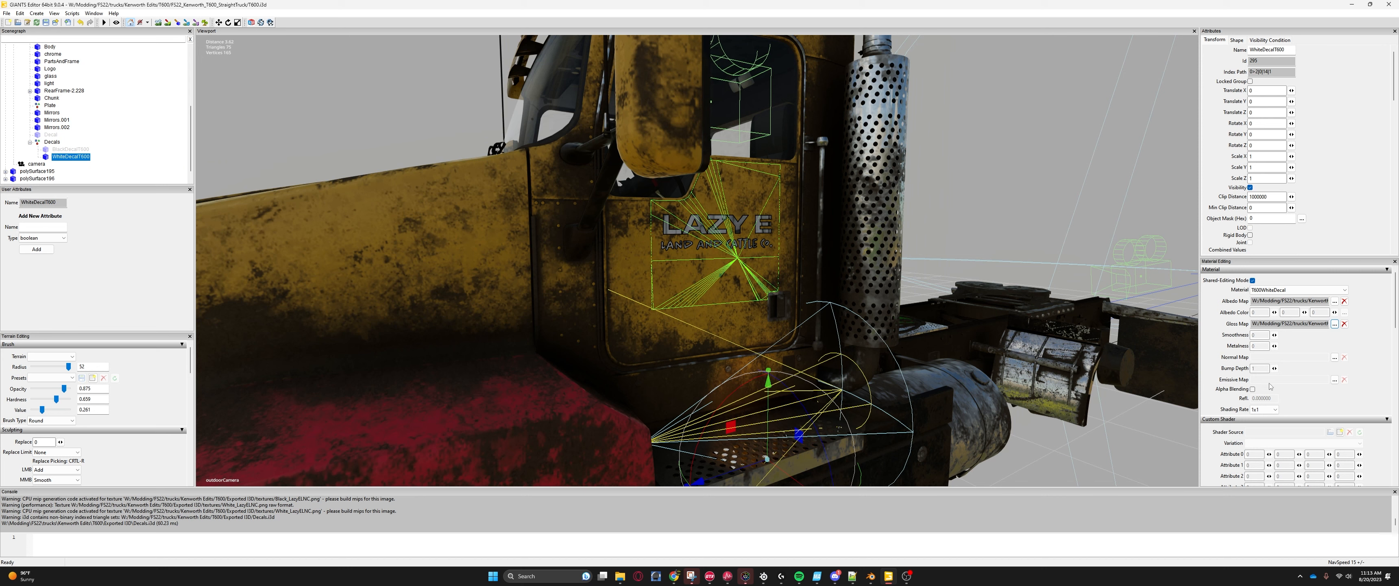
# Step: Assign a custom shader to WhiteDecalT600's material and set the shader variation to Decal
pyautogui.scroll(-3, 1295, 387)
pyautogui.click(1340, 310)
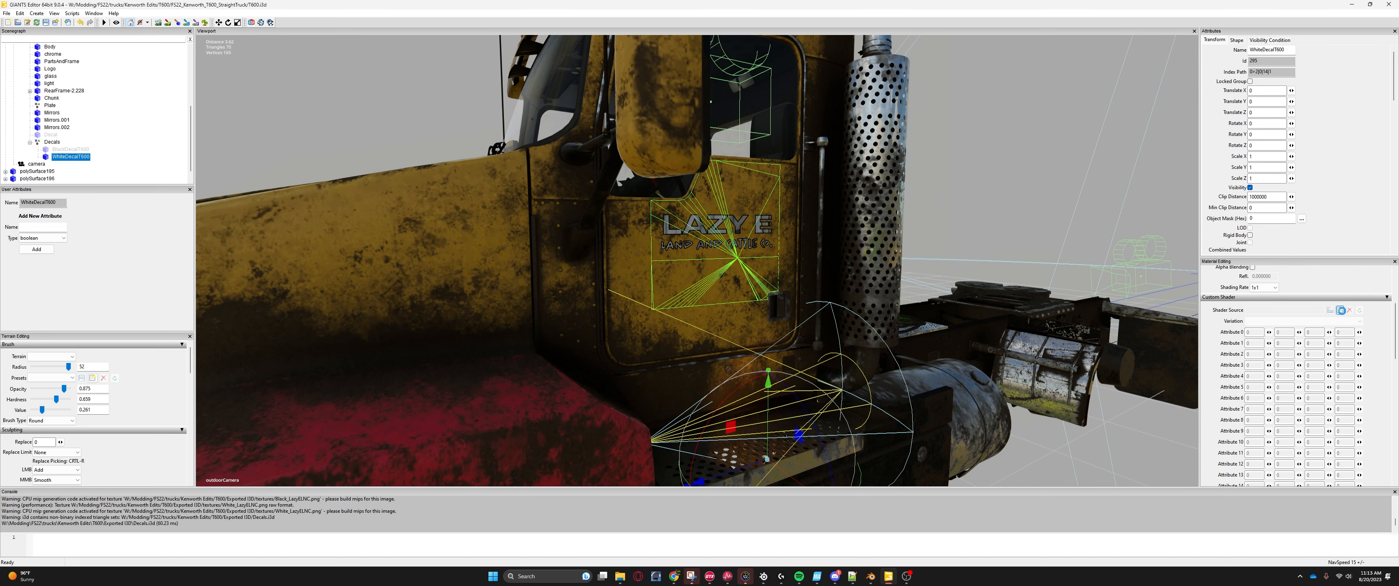
pyautogui.doubleClick(154, 257)
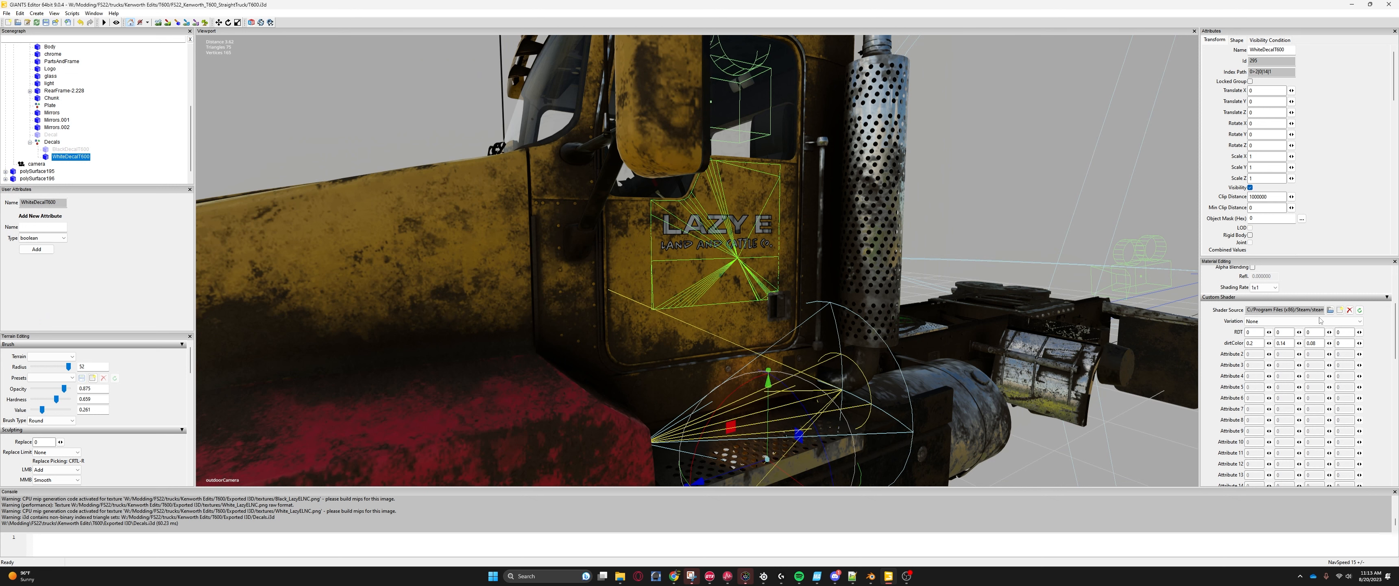
pyautogui.click(1319, 320)
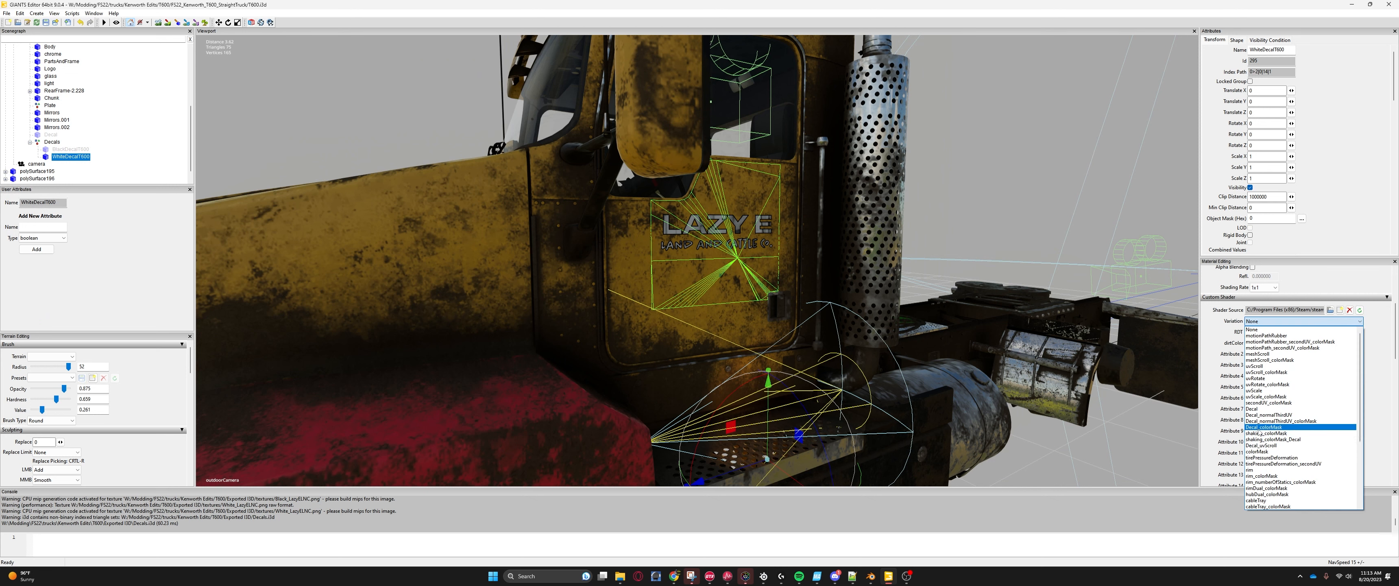
pyautogui.click(1251, 408)
# Step: Examine the white LAZY E decal on the truck door from several angles, close up and from far away
pyautogui.moveTo(976, 280); pyautogui.dragTo(922, 279, button='middle')
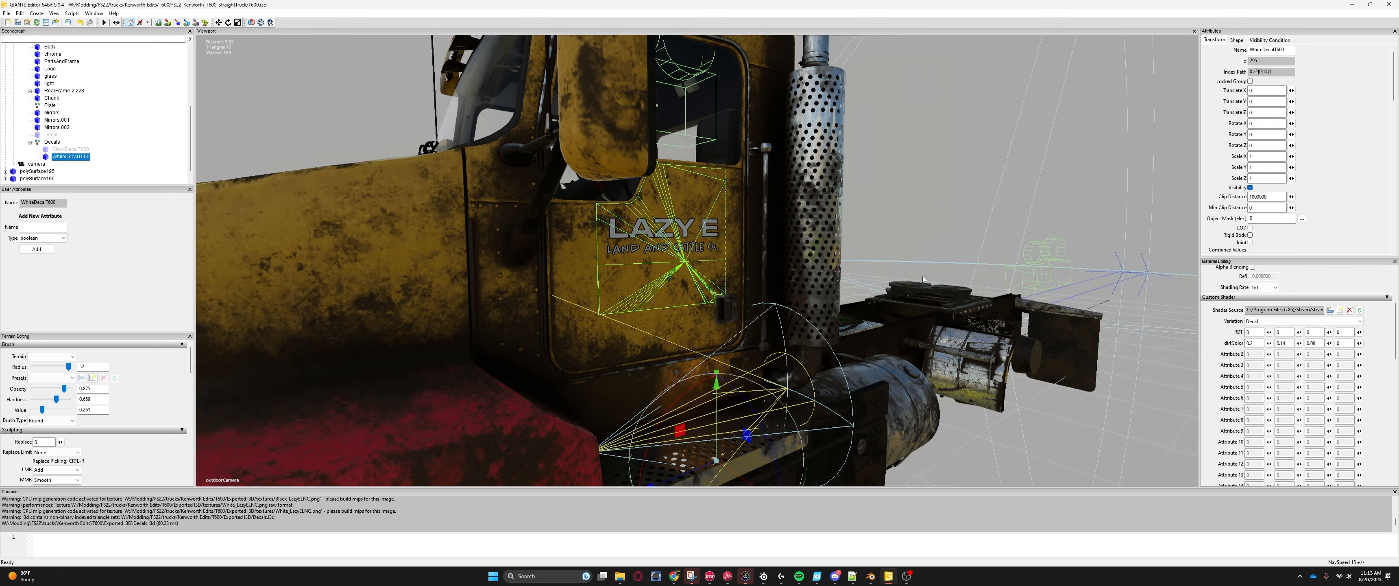
pyautogui.scroll(3, 923, 276)
pyautogui.moveTo(861, 262)
pyautogui.keyDown('alt'); pyautogui.mouseDown()
pyautogui.moveTo(747, 243)
pyautogui.moveTo(818, 241)
pyautogui.moveTo(859, 260)
pyautogui.mouseUp(); pyautogui.keyUp('alt')
pyautogui.scroll(-3, 859, 260)
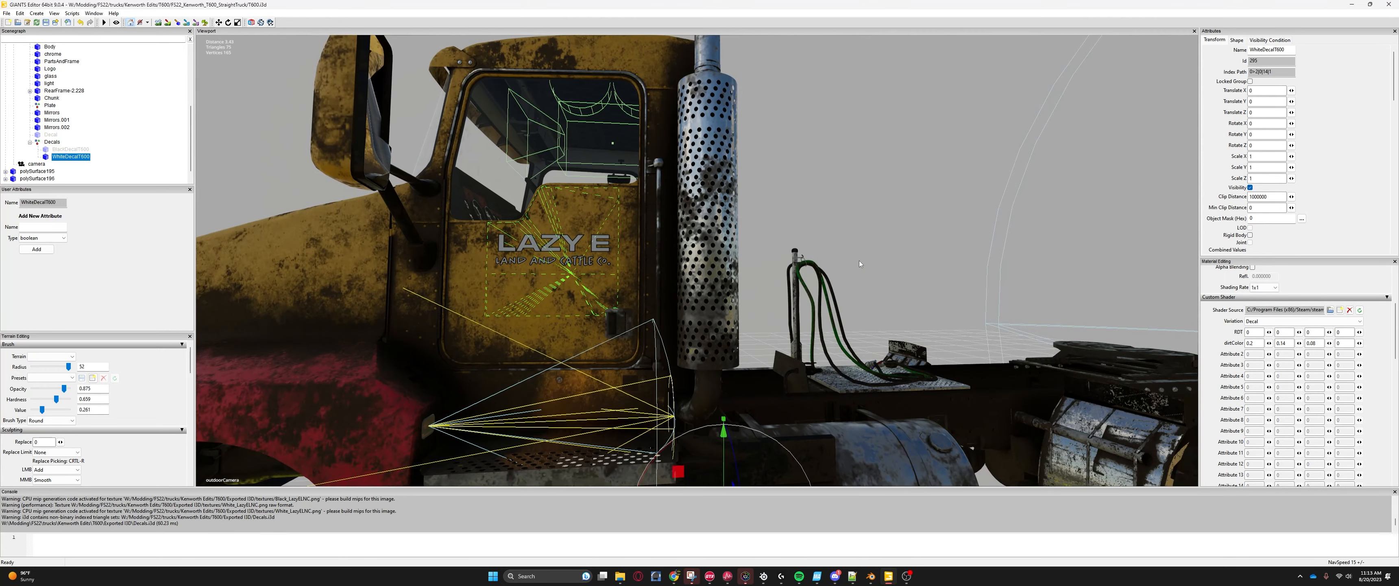
pyautogui.scroll(3, 1387, 339)
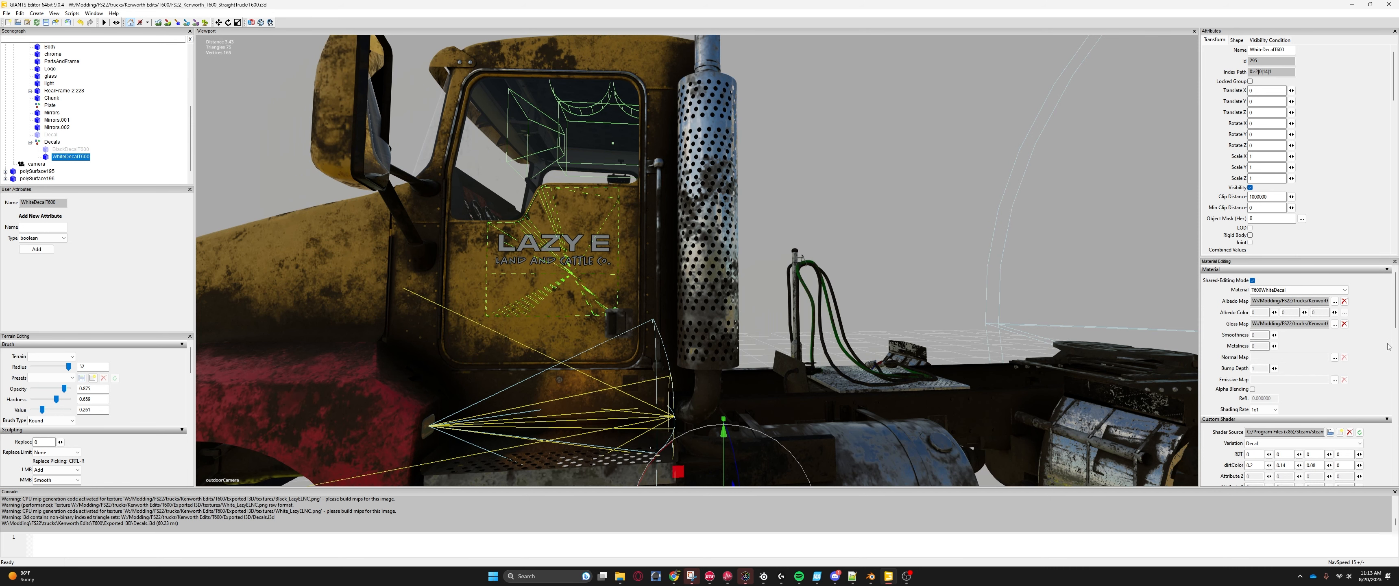
pyautogui.scroll(-5, 1197, 325)
pyautogui.scroll(7, 803, 242)
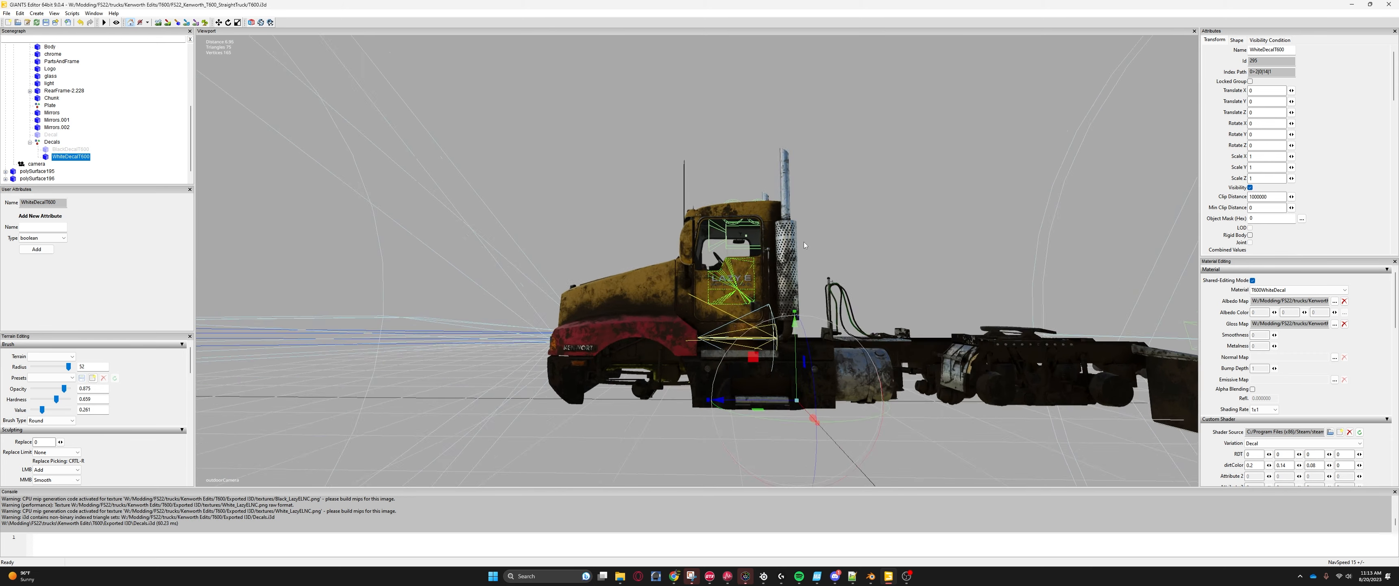
pyautogui.scroll(-2, 817, 257)
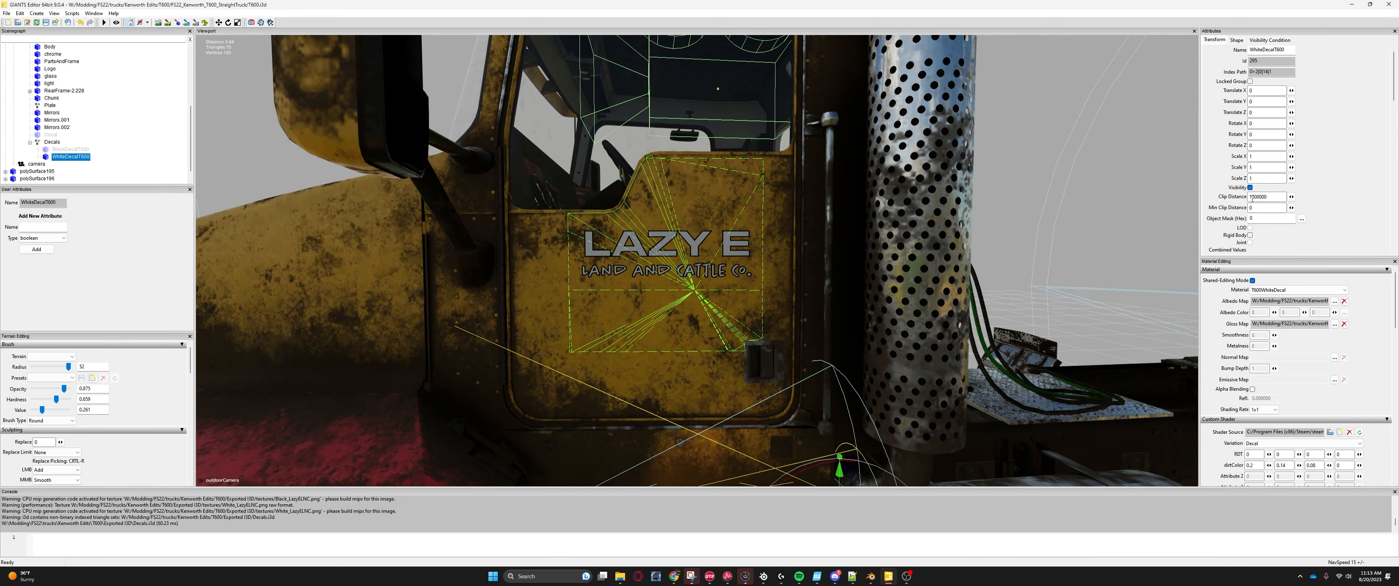
# Step: Change WhiteDecalT600's clip distance, review its shape attributes, and deselect it for a view of the whole truck
pyautogui.doubleClick(1266, 198)
pyautogui.write('3')
pyautogui.press('Return')
pyautogui.click(1237, 41)
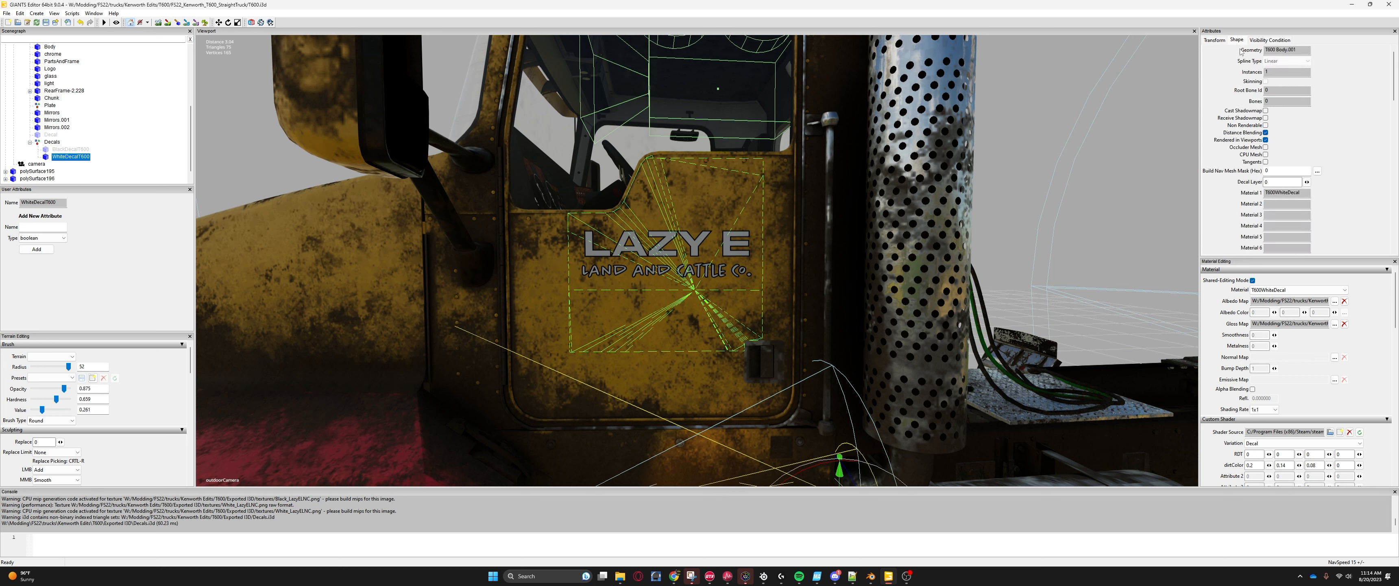
pyautogui.scroll(-3, 1386, 246)
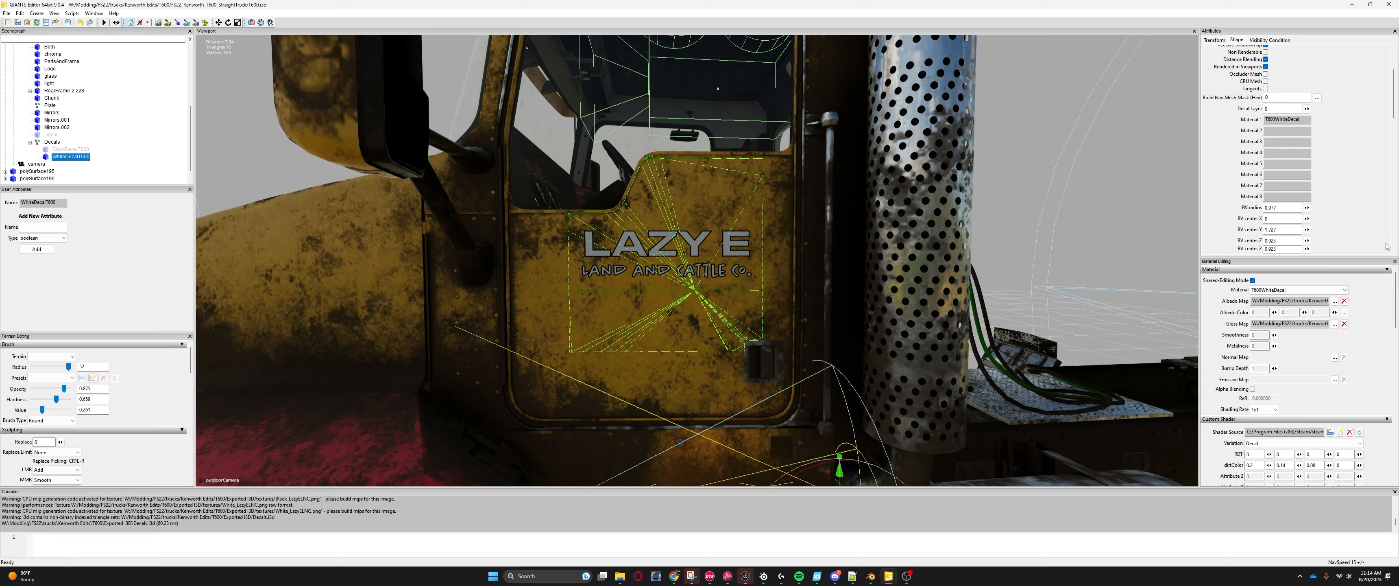
pyautogui.click(1062, 163)
pyautogui.moveTo(1062, 162)
pyautogui.keyDown('alt'); pyautogui.mouseDown()
pyautogui.moveTo(1022, 160)
pyautogui.moveTo(1053, 169)
pyautogui.mouseUp(); pyautogui.keyUp('alt')
pyautogui.scroll(-5, 1054, 168)
pyautogui.scroll(1, 1053, 169)
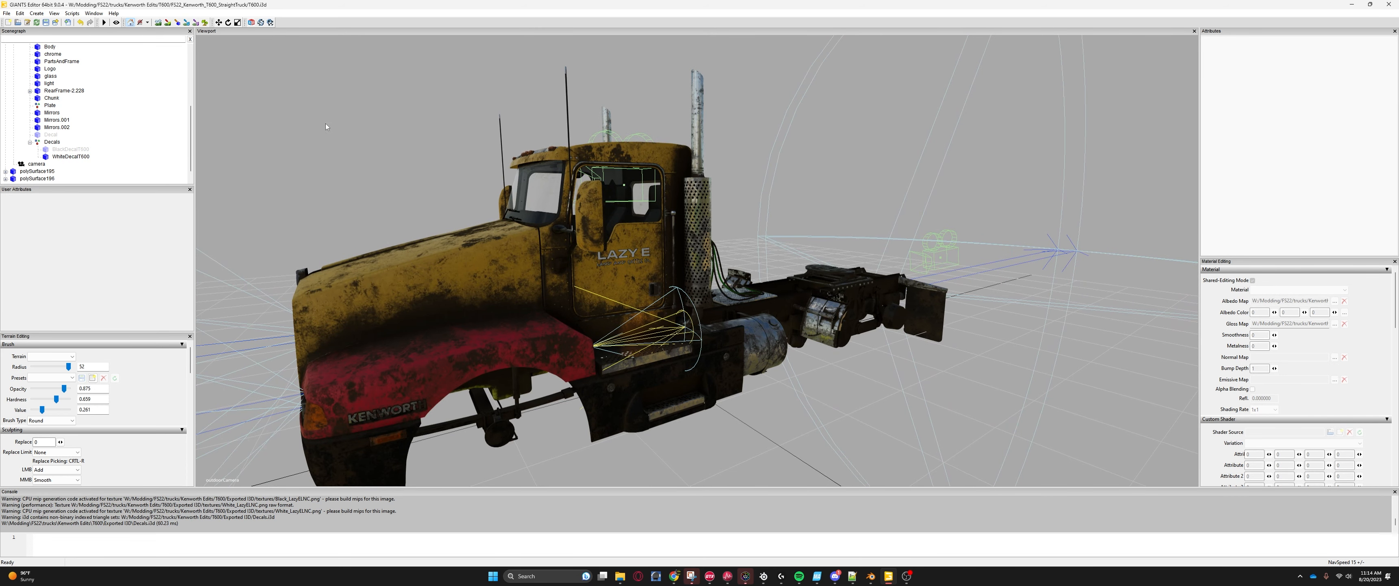
# Step: Switch to T600.xml in Notepad++, maximize the window and go to the design2Configurations block
pyautogui.click(852, 577)
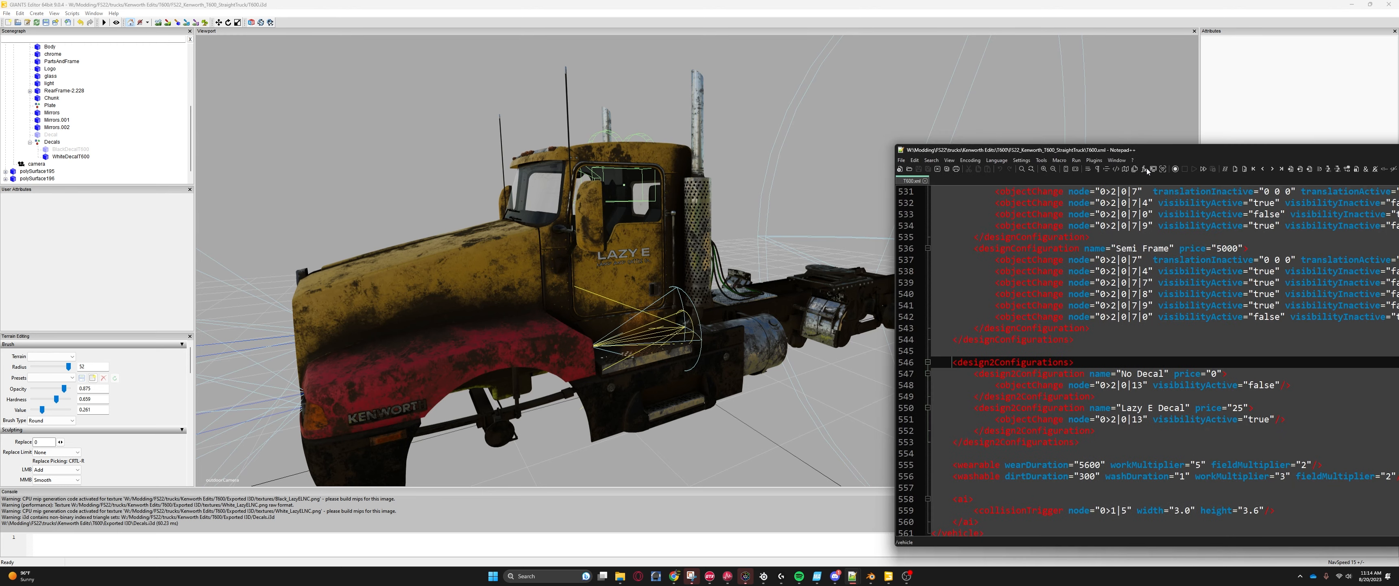
pyautogui.moveTo(1235, 156); pyautogui.dragTo(463, 47)
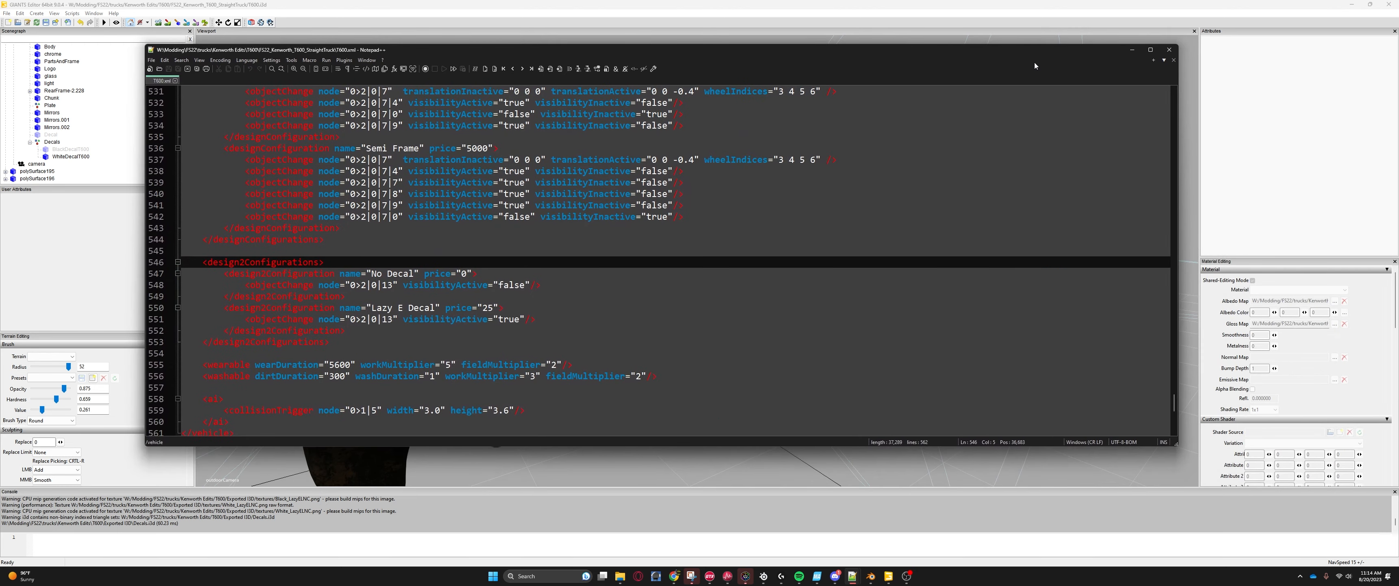
pyautogui.click(1151, 50)
pyautogui.scroll(1, 367, 346)
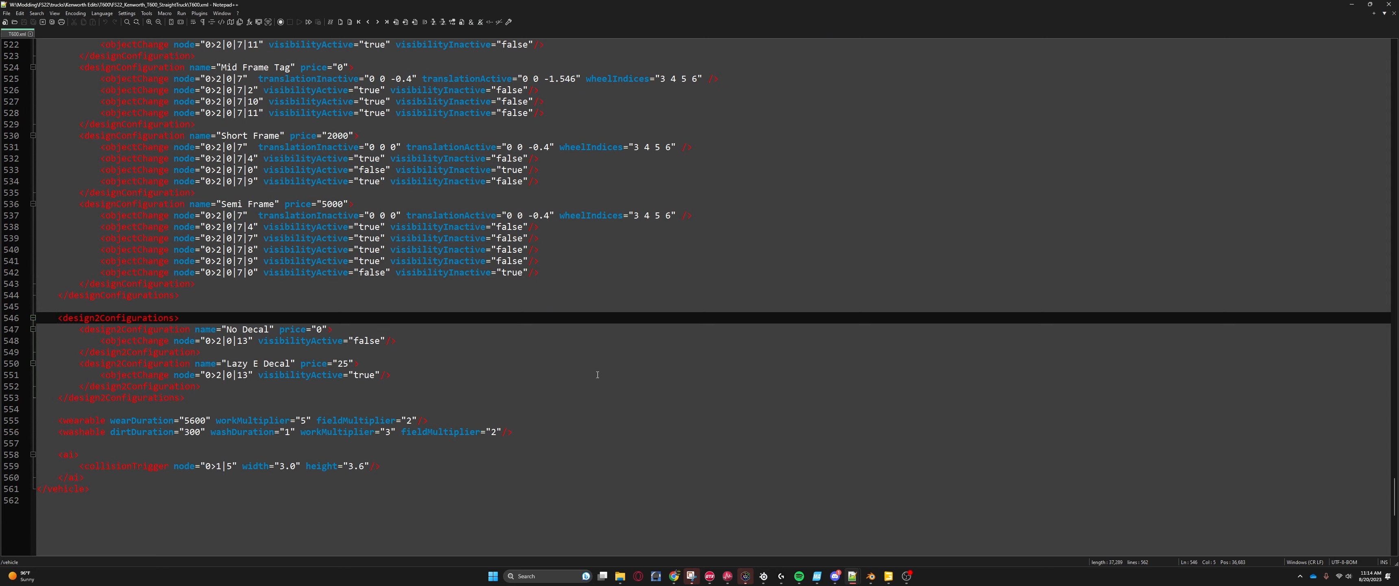
pyautogui.scroll(4, 597, 374)
pyautogui.scroll(-5, 592, 378)
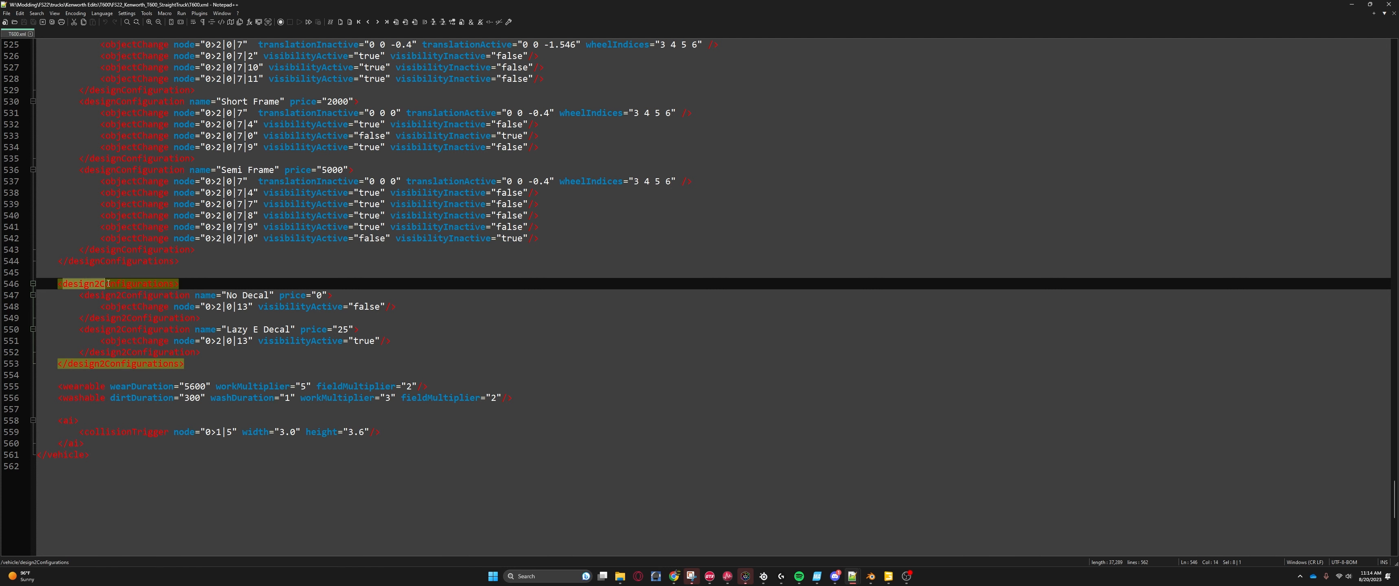
pyautogui.press('Down')
pyautogui.press('Down')
pyautogui.press('Down')
pyautogui.press('Down')
pyautogui.press('Down')
pyautogui.press('Down')
pyautogui.press('Down')
pyautogui.press('Down')
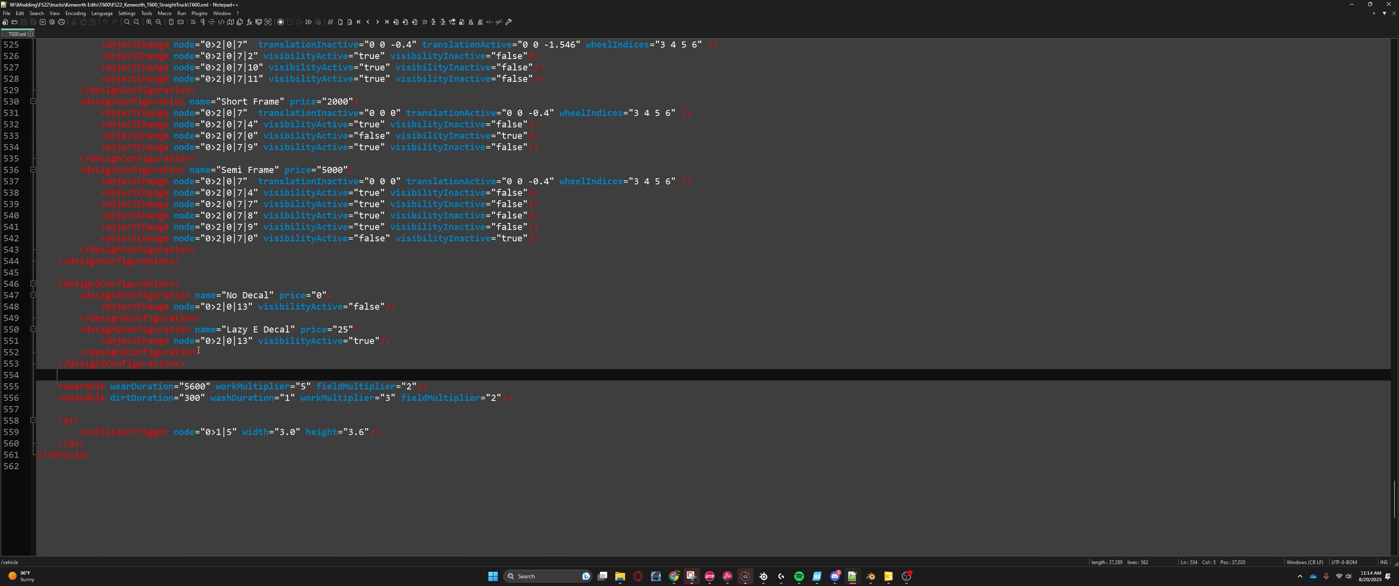
# Step: Duplicate the objectChange line in the No Decal configuration and add the same line below the one in Lazy E Decal
pyautogui.click(202, 353)
pyautogui.click(396, 307)
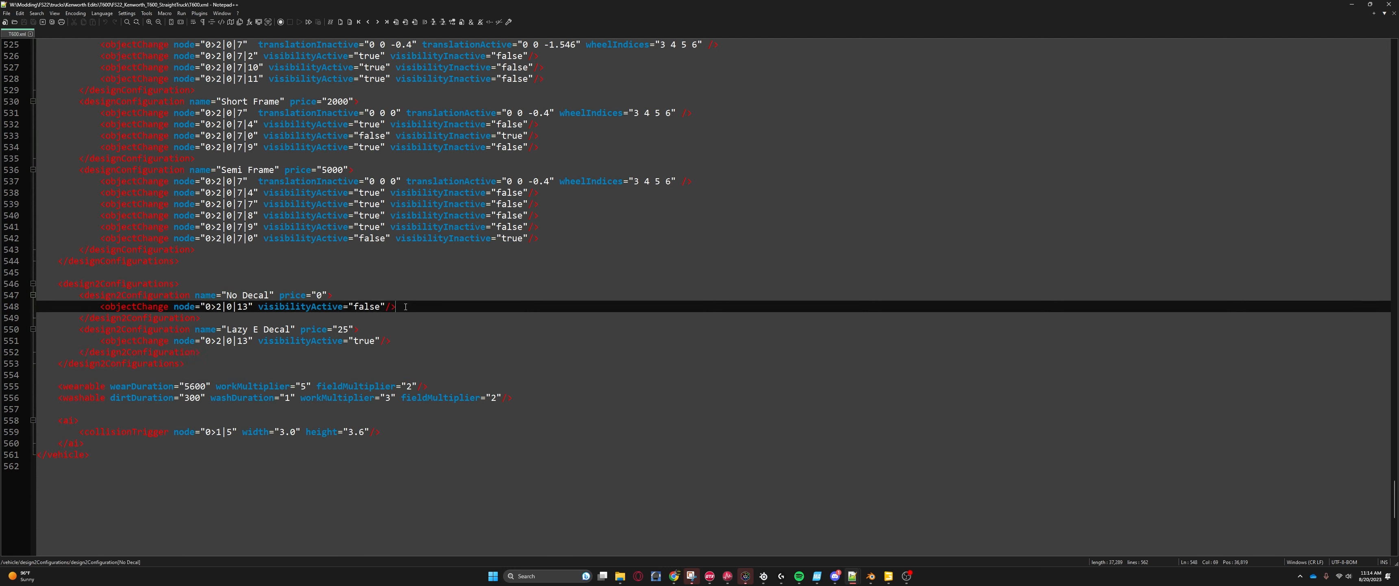
pyautogui.keyDown('shift'); pyautogui.click(96, 310); pyautogui.keyUp('shift')
pyautogui.hotkey('ctrl', 'c')
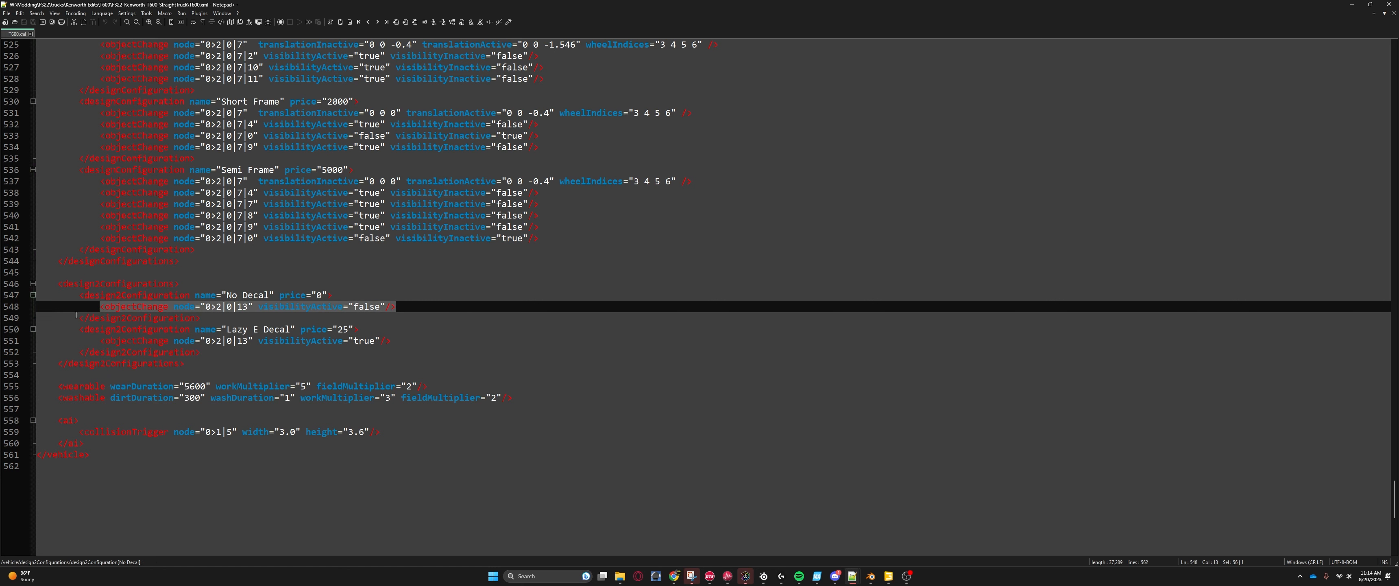
pyautogui.click(430, 309)
pyautogui.press('Return')
pyautogui.hotkey('ctrl', 'v')
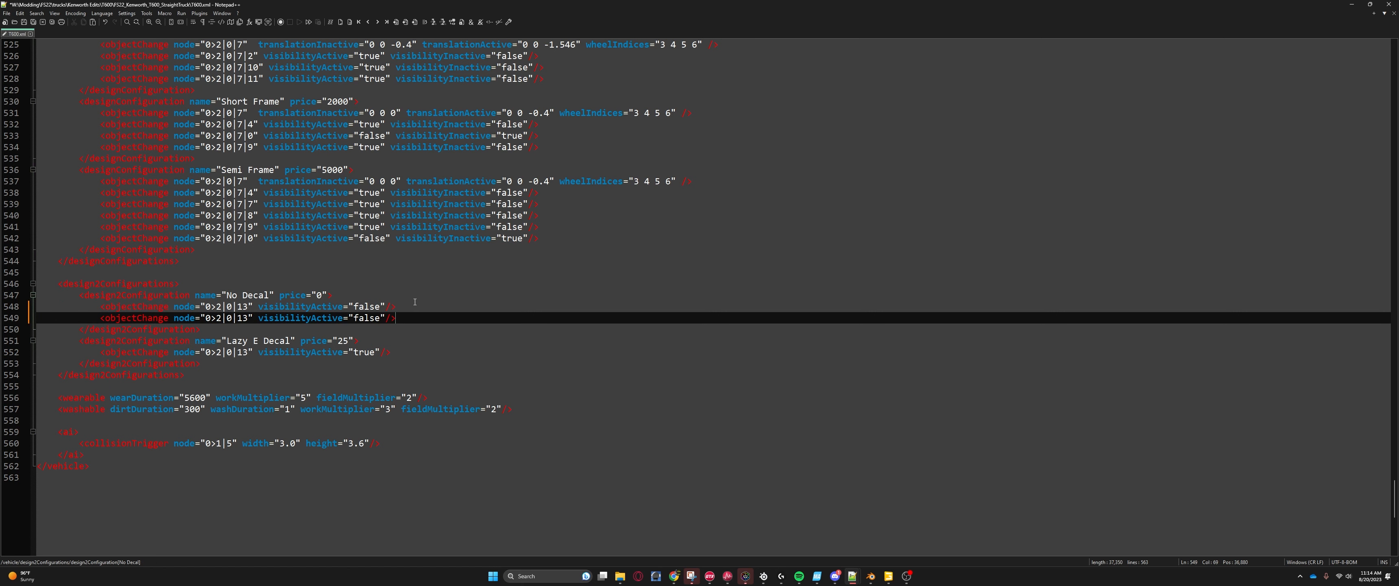
pyautogui.click(394, 352)
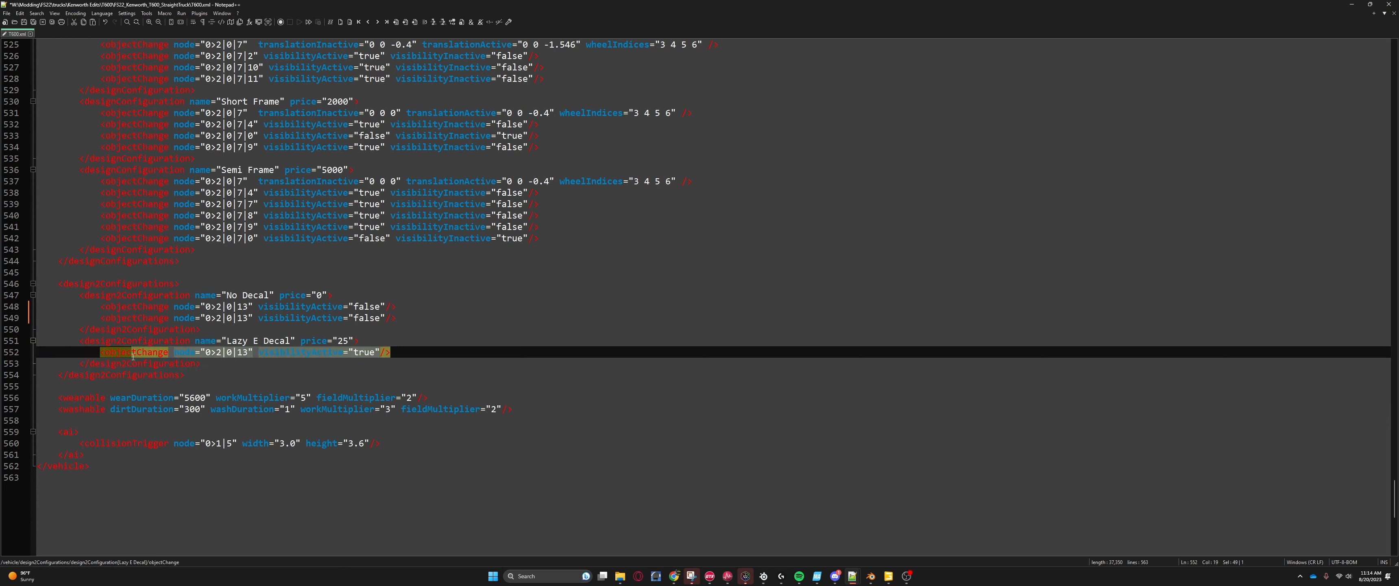
pyautogui.press('Return')
pyautogui.hotkey('ctrl', 'v')
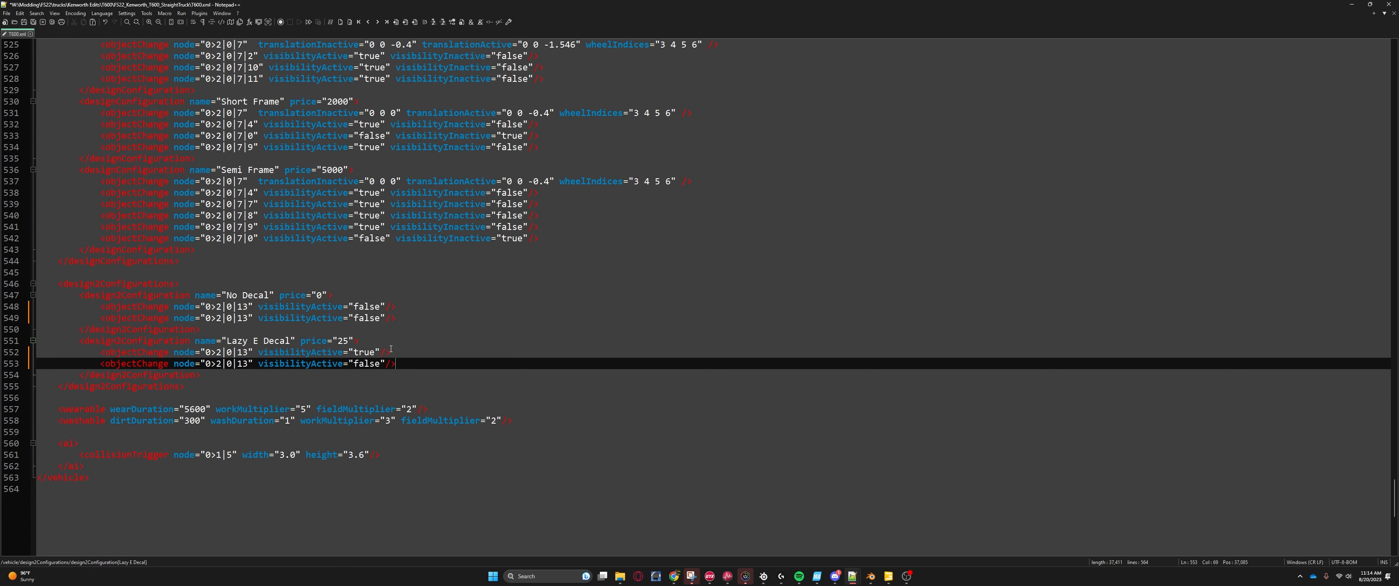
# Step: Copy the whole Lazy E Decal design2Configuration block and paste it below that block's second objectChange line
pyautogui.moveTo(200, 377); pyautogui.dragTo(77, 346)
pyautogui.hotkey('ctrl', 'c')
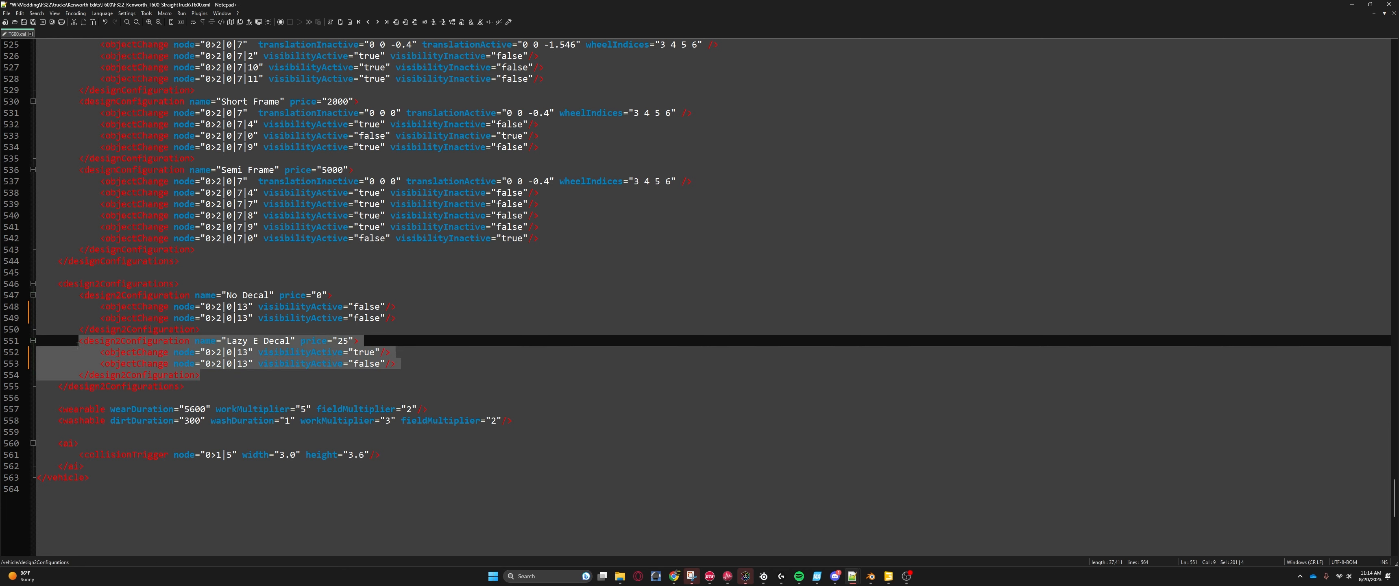
pyautogui.click(404, 364)
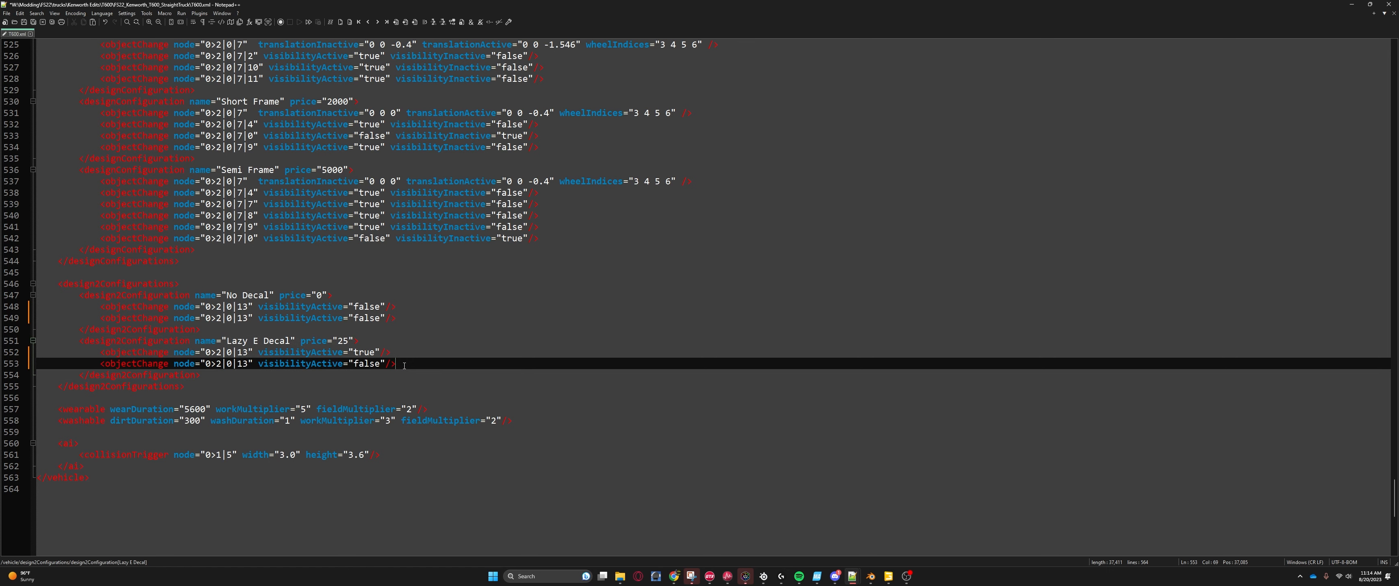
pyautogui.press('Return')
pyautogui.hotkey('ctrl', 'v')
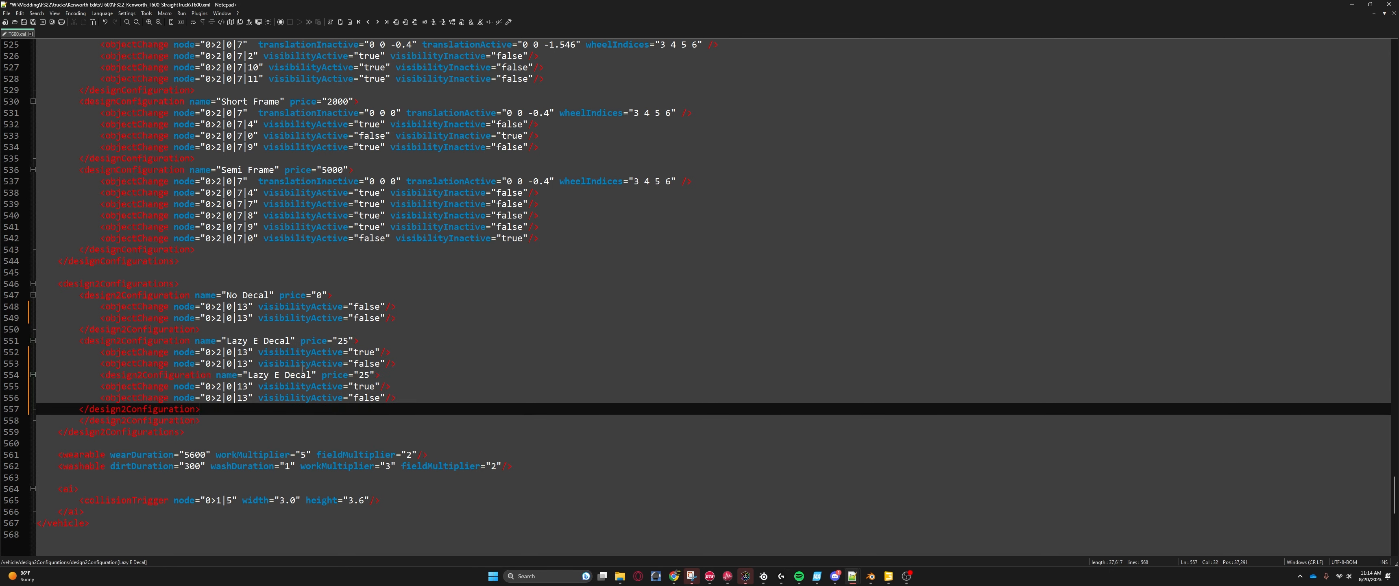
# Step: Rename the first Lazy E Decal configuration as Black Decal
pyautogui.moveTo(292, 339); pyautogui.dragTo(226, 340)
pyautogui.write('Black Decal')
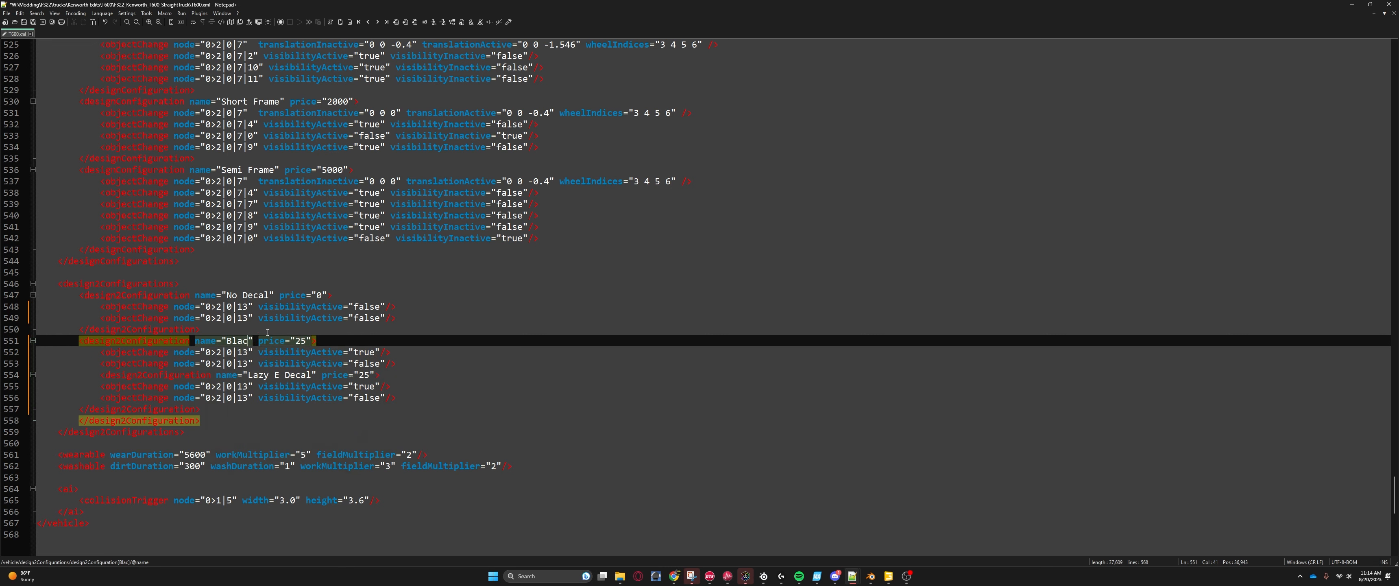
pyautogui.click(271, 325)
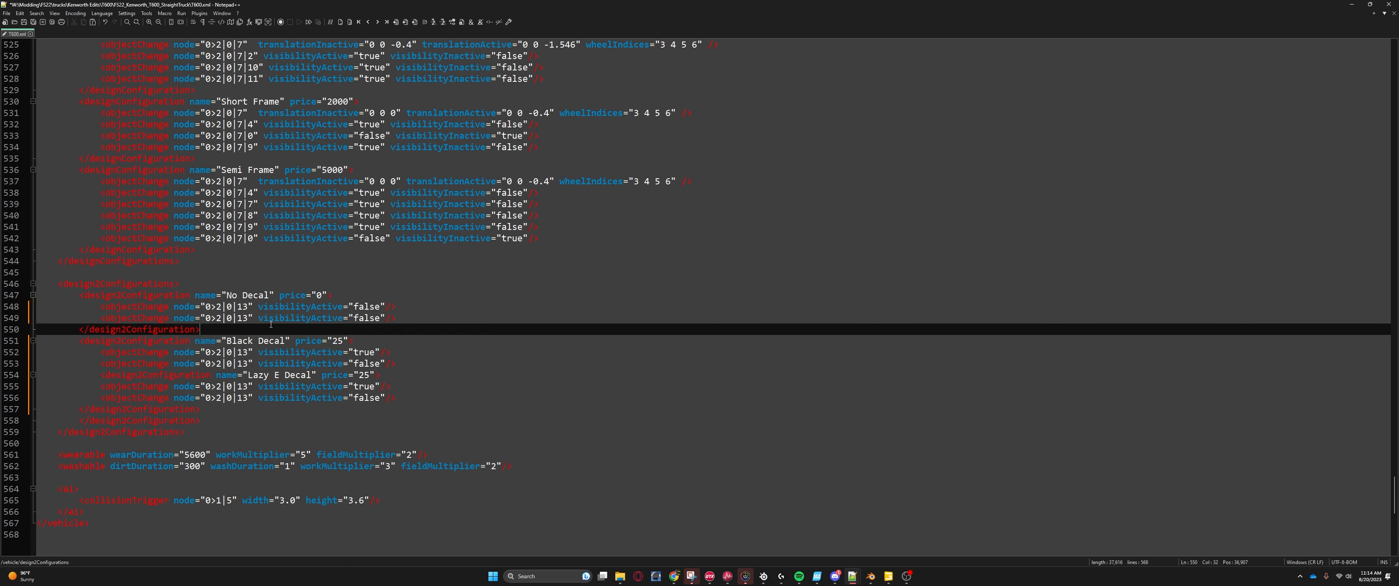
# Step: Rename the pasted Lazy E Decal configuration as White Decal, keeping the name and price on one line
pyautogui.moveTo(308, 374); pyautogui.dragTo(249, 374)
pyautogui.write('White ')
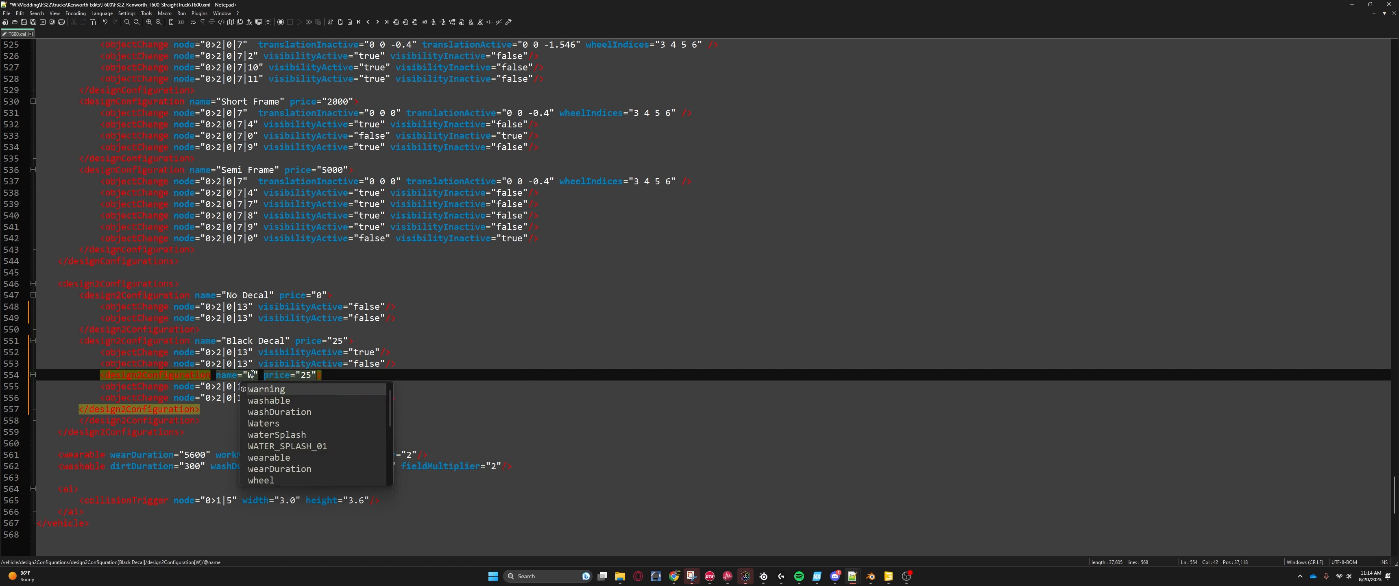
pyautogui.write('Dea')
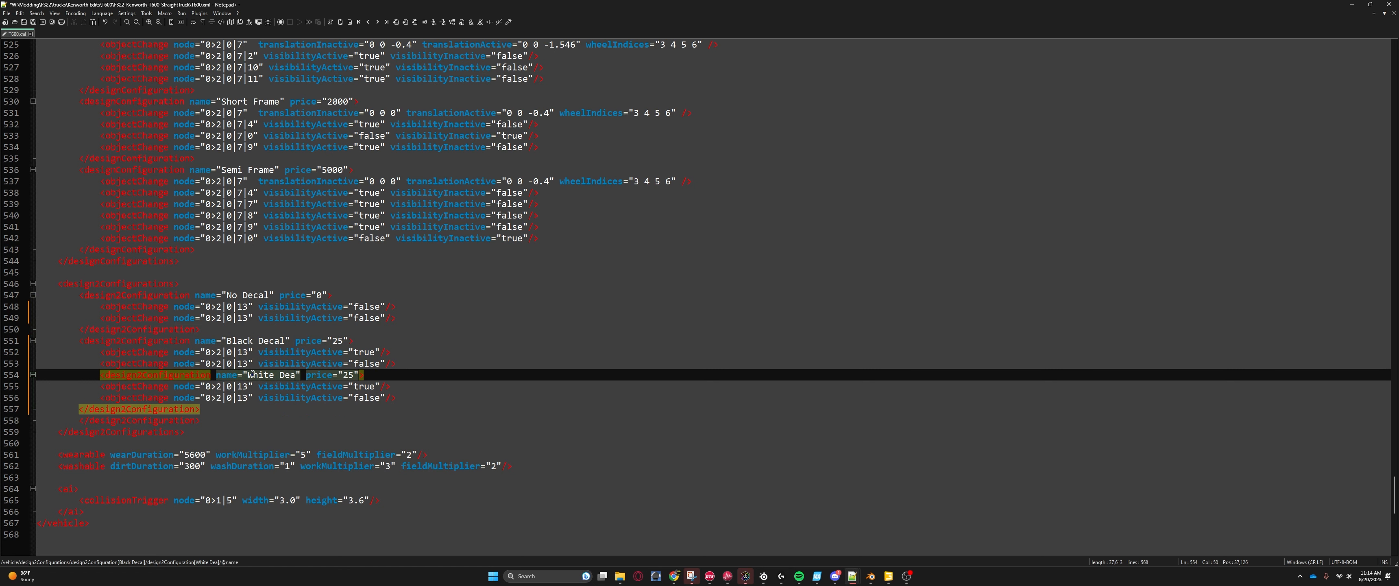
pyautogui.write('cal')
pyautogui.press('Return')
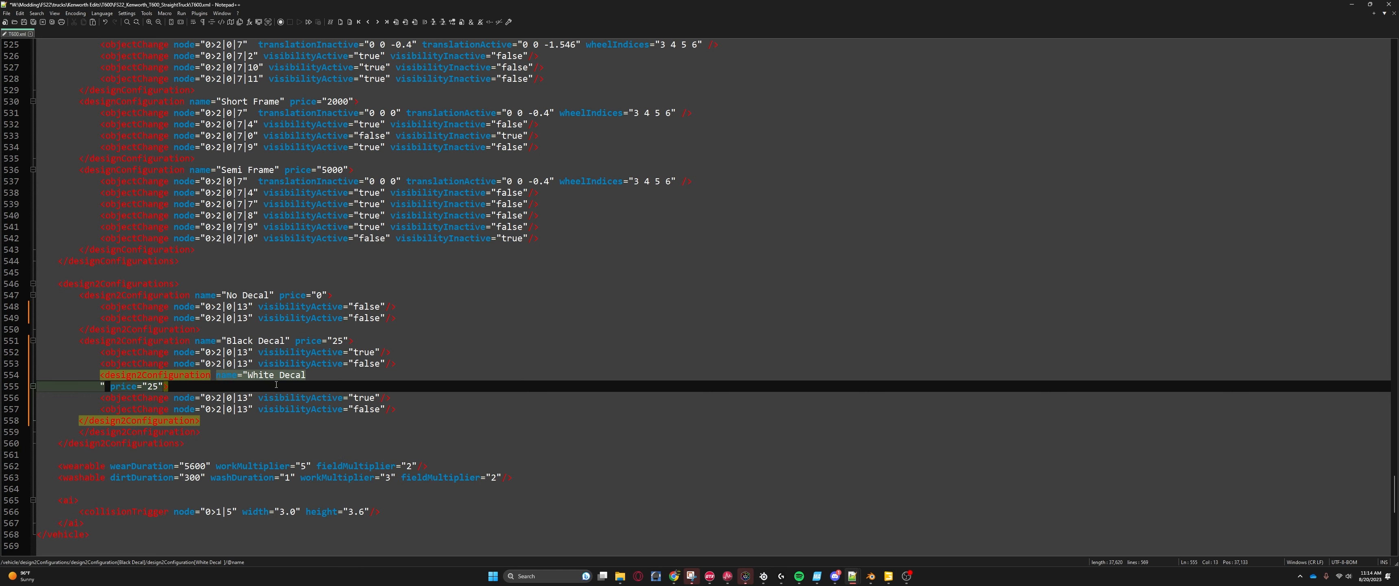
pyautogui.press('BackSpace')
pyautogui.press('BackSpace')
pyautogui.press('BackSpace')
pyautogui.press('BackSpace')
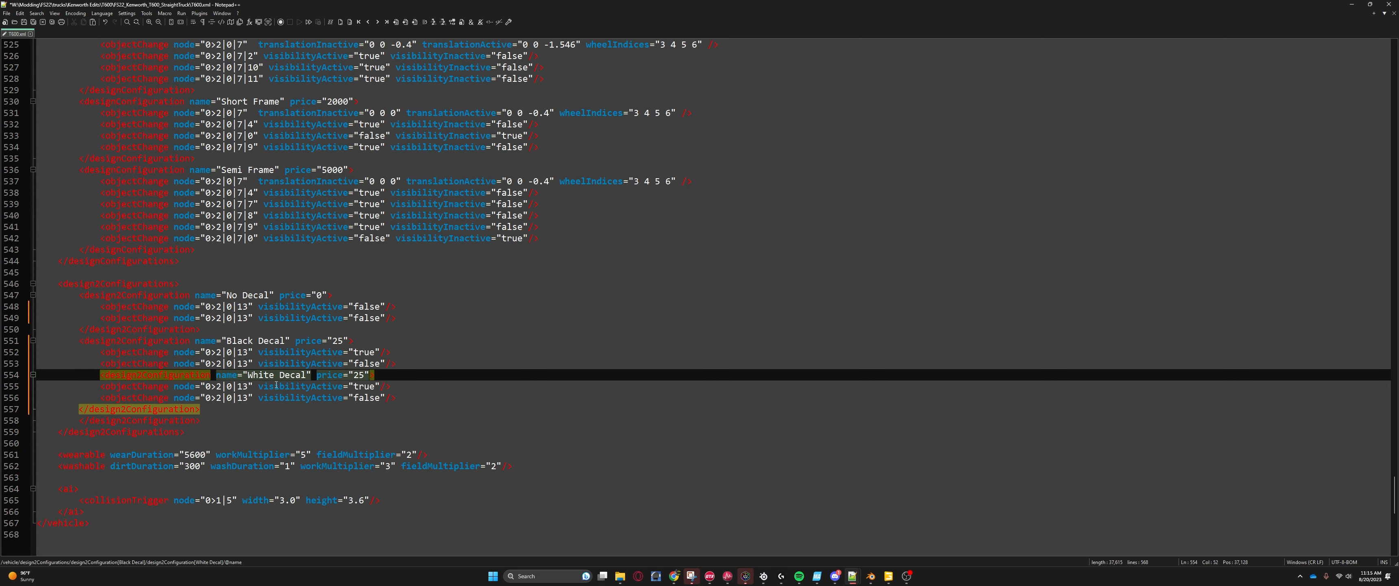
pyautogui.click(424, 404)
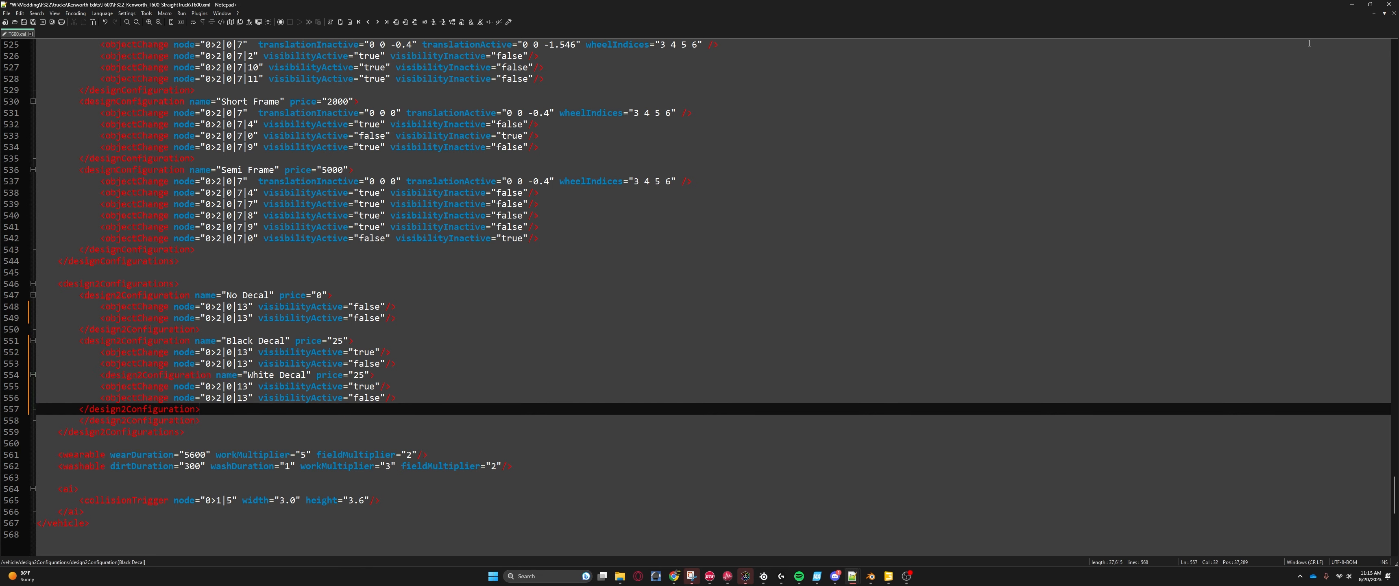
# Step: Select BlackDecalT600 in GIANTS Editor and arrange the editor and T600.xml side by side with the decal configurations in view
pyautogui.moveTo(1333, 8); pyautogui.dragTo(788, 75)
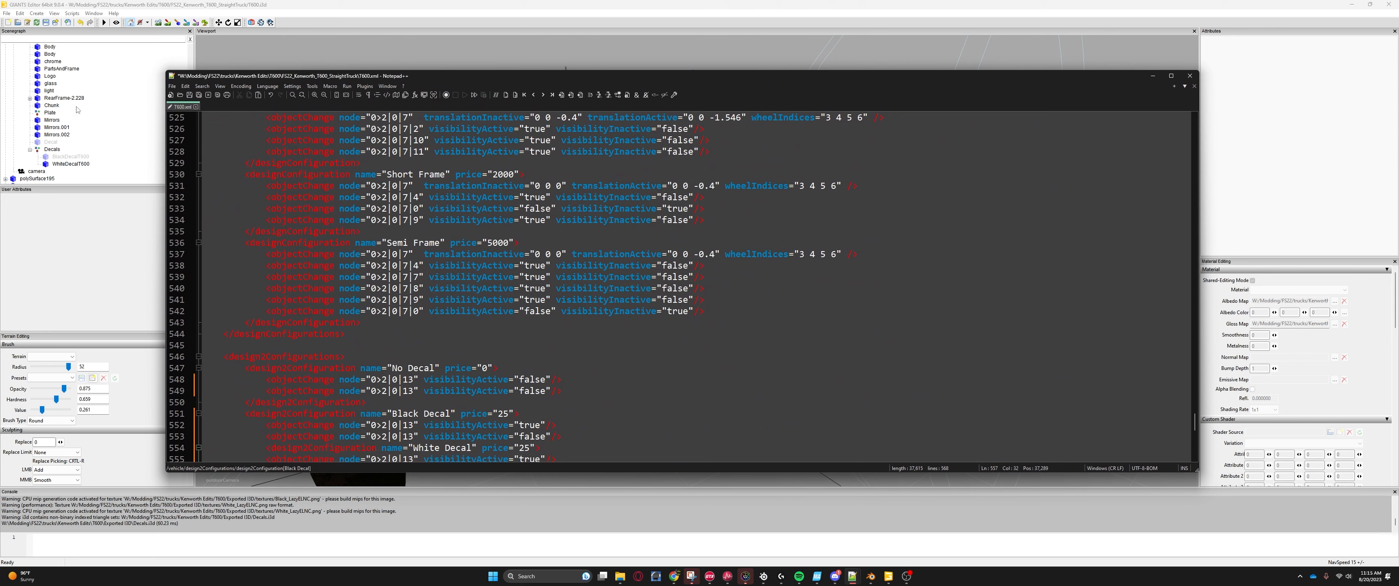
pyautogui.scroll(-1, 77, 136)
pyautogui.click(77, 136)
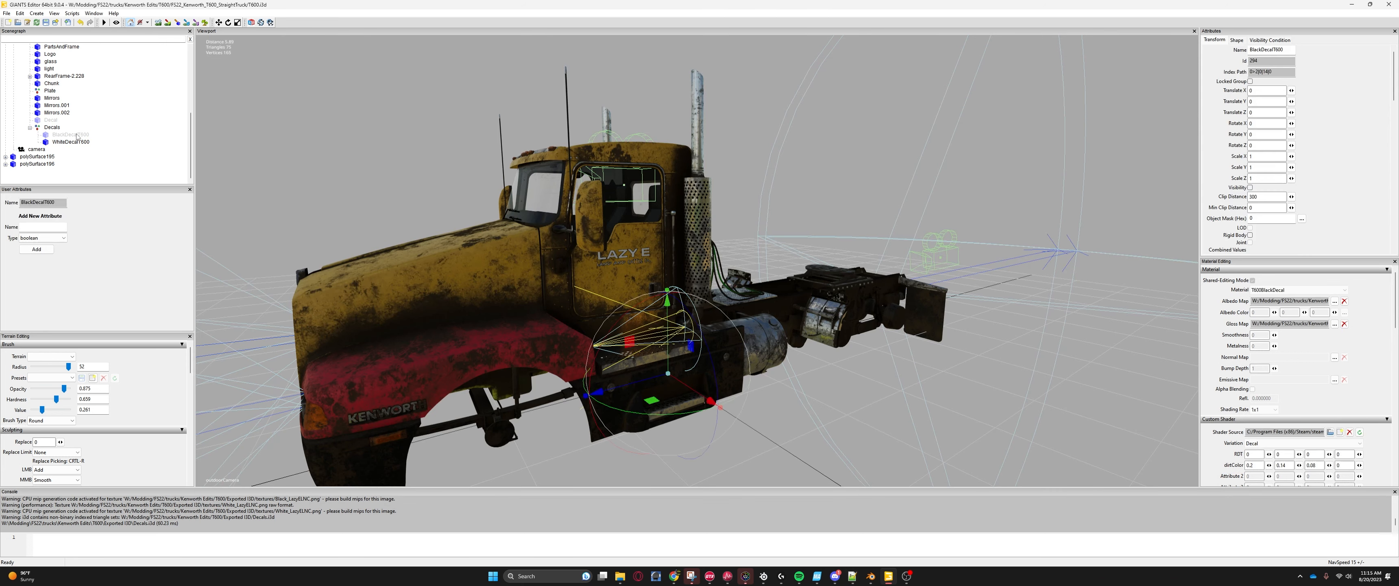
pyautogui.click(1374, 5)
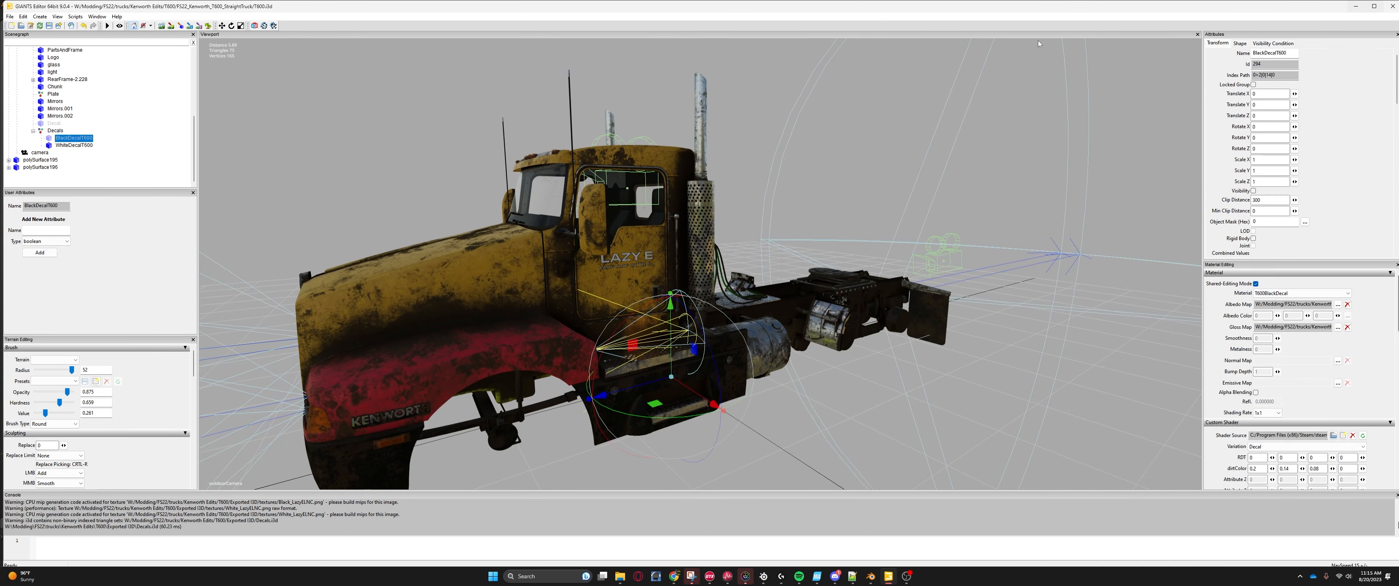
pyautogui.moveTo(1346, 10); pyautogui.dragTo(1282, 36)
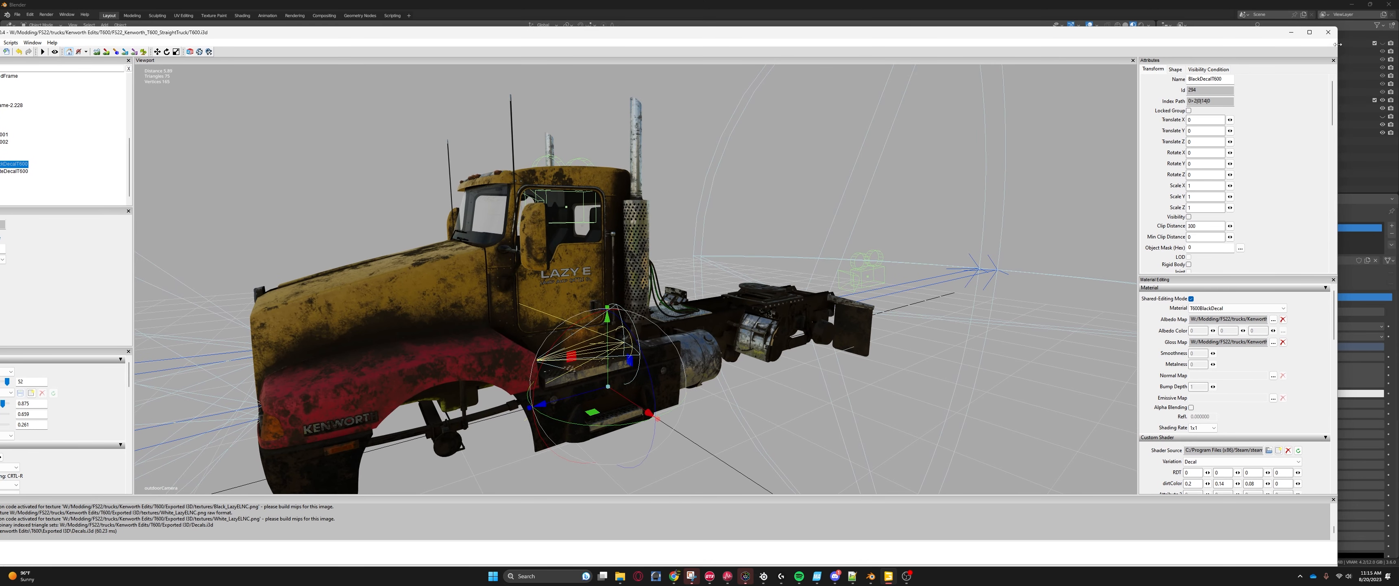
pyautogui.moveTo(1339, 43); pyautogui.dragTo(675, 44)
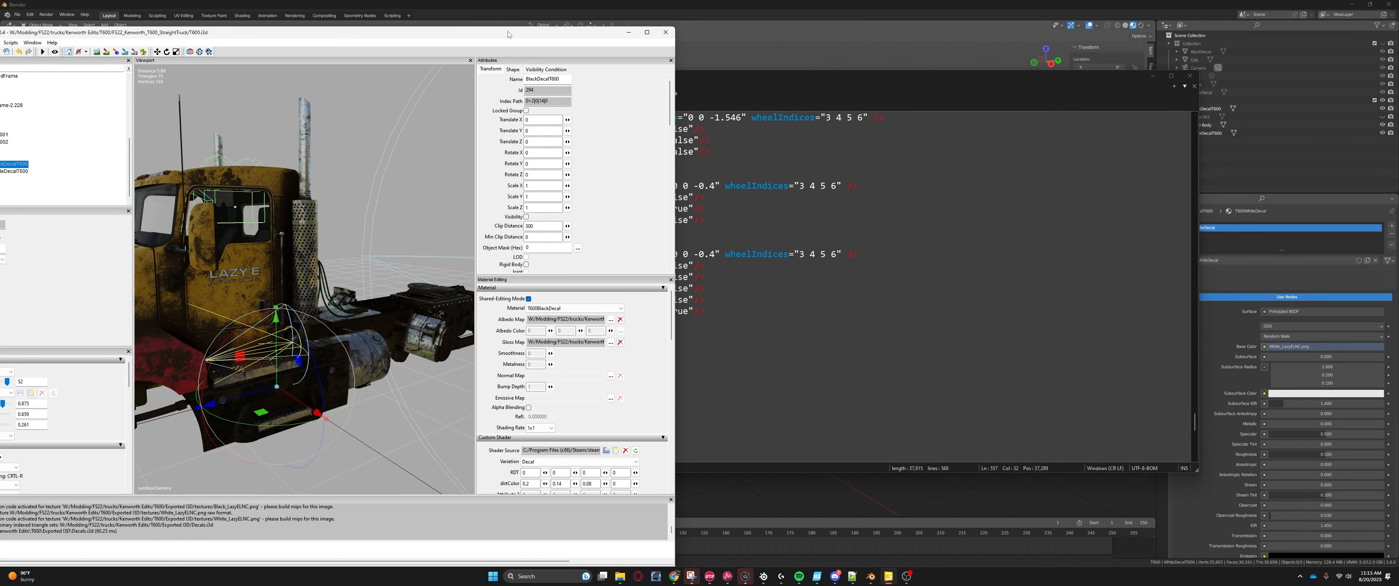
pyautogui.moveTo(508, 34); pyautogui.dragTo(573, 17)
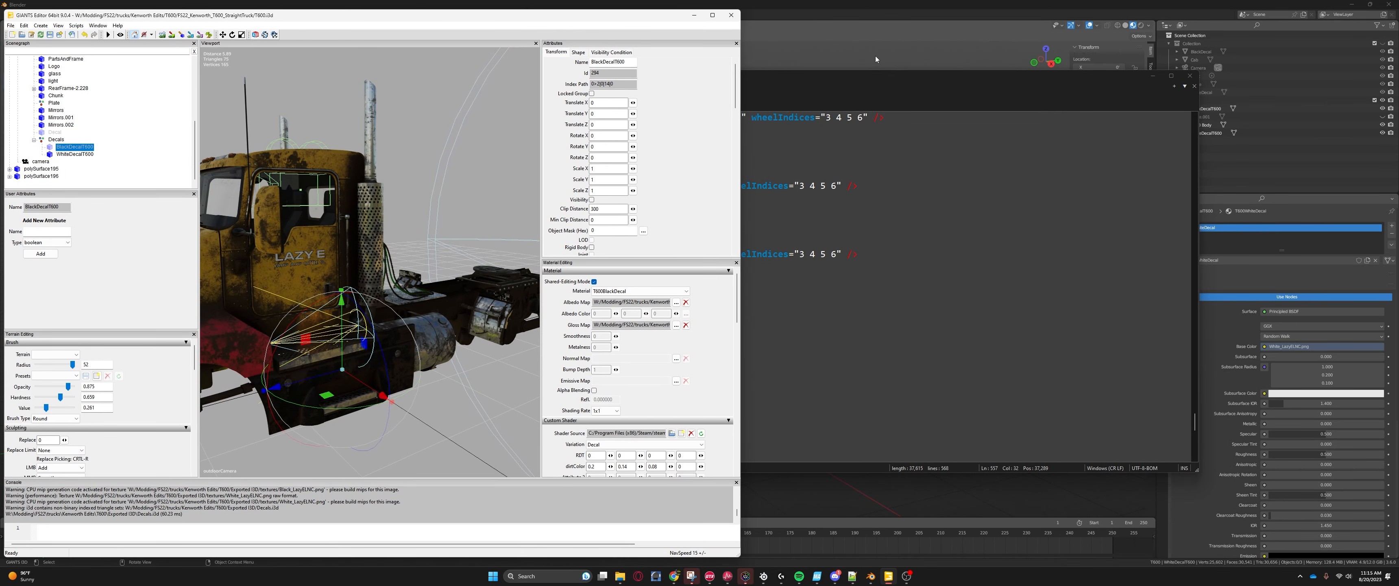
pyautogui.moveTo(871, 76); pyautogui.dragTo(1031, 79)
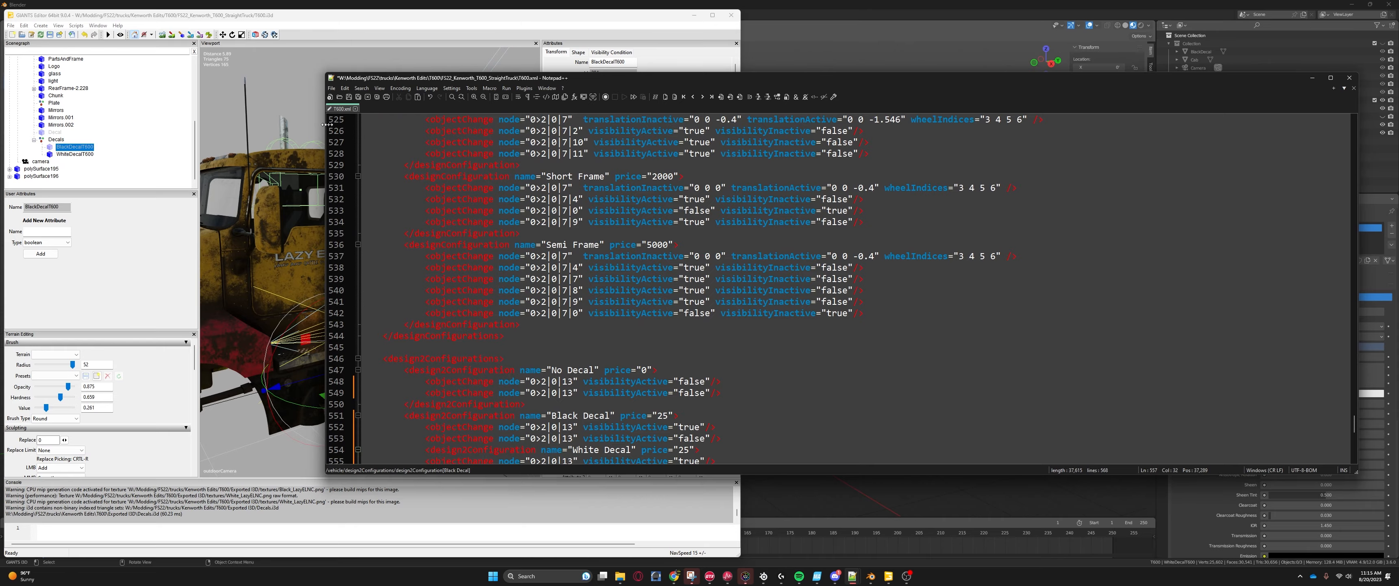
pyautogui.moveTo(327, 129); pyautogui.dragTo(745, 129)
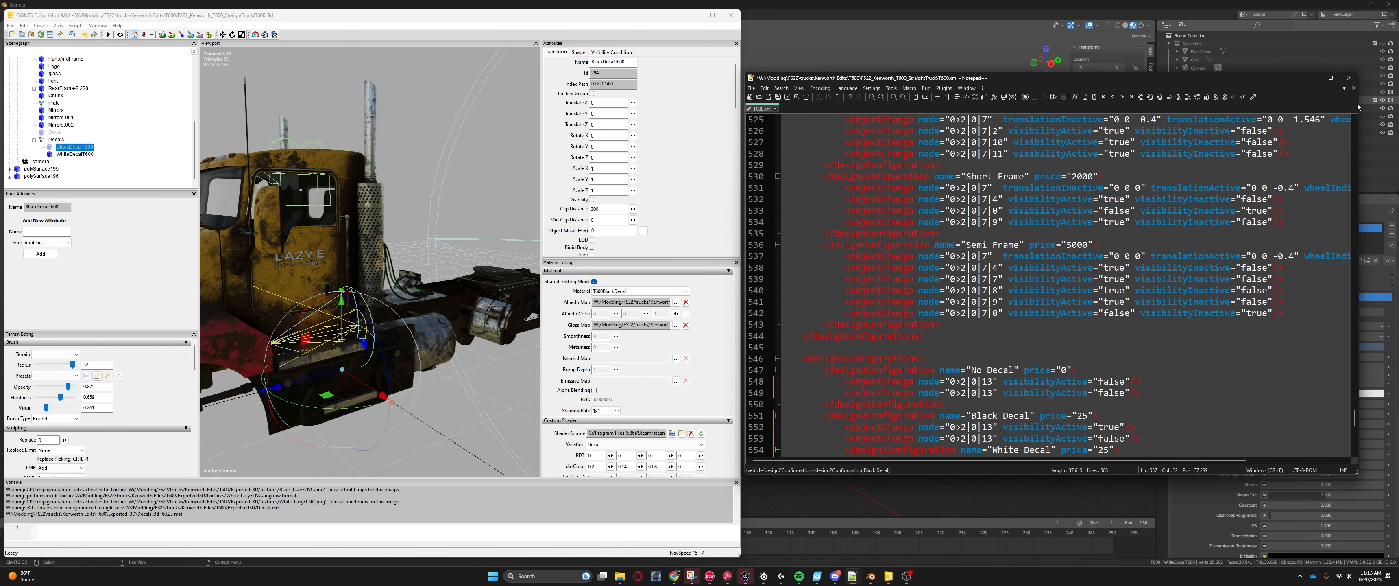
pyautogui.moveTo(1358, 103); pyautogui.dragTo(1397, 103)
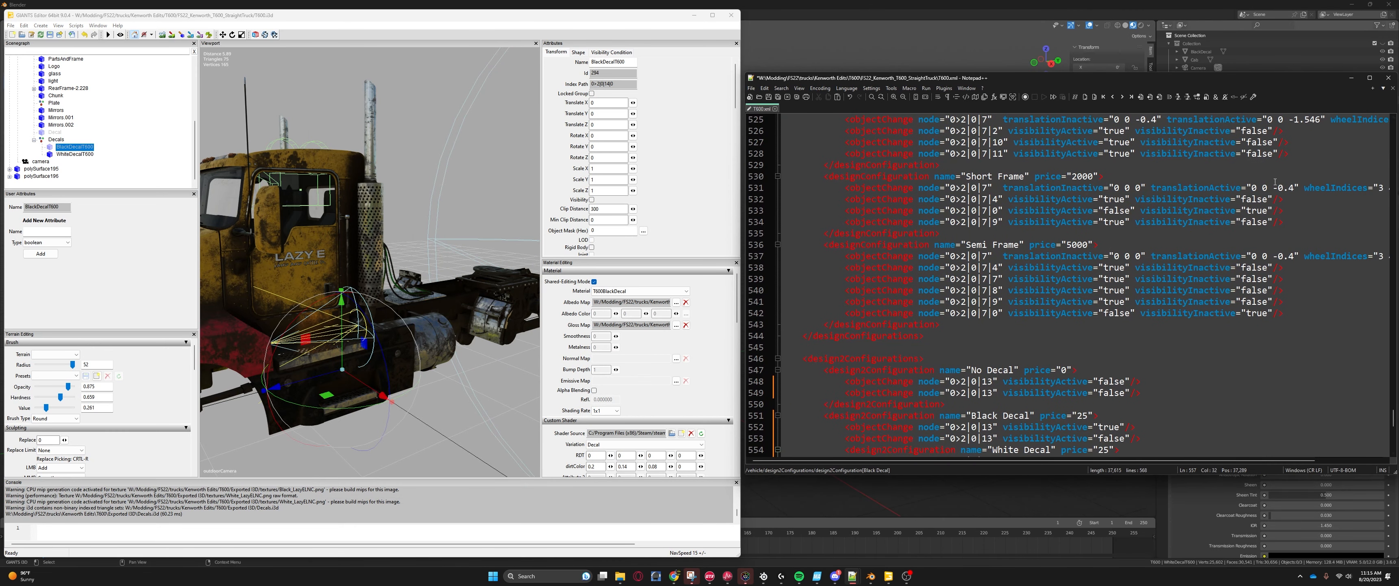
pyautogui.scroll(-5, 1040, 303)
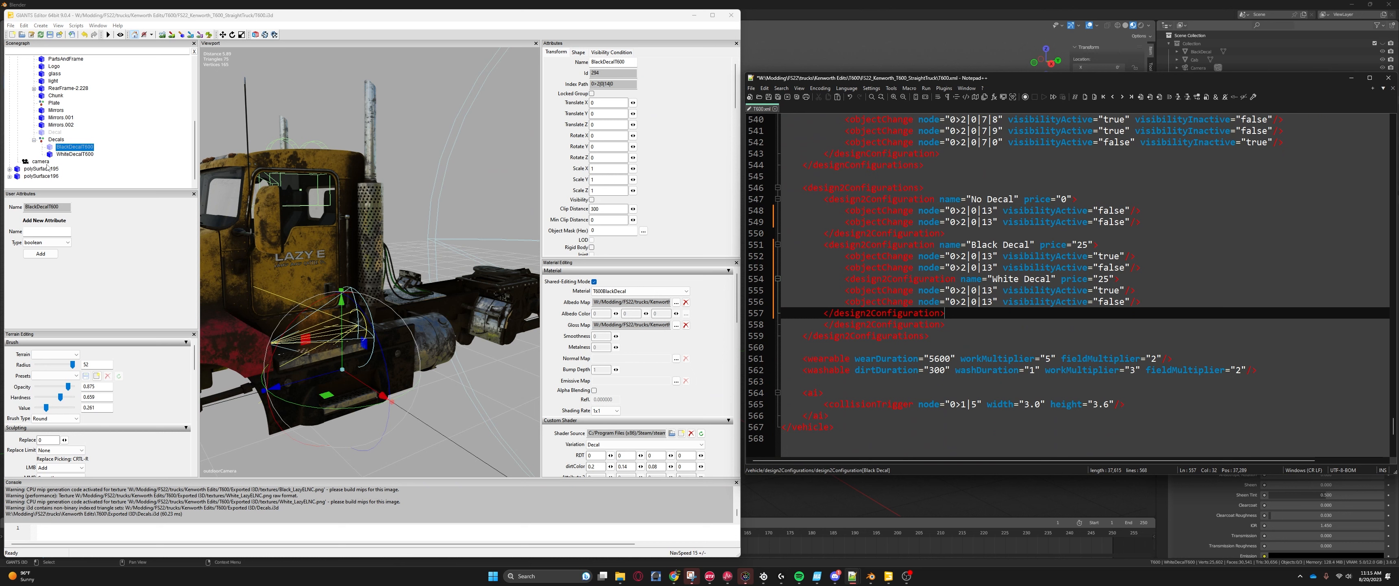
# Step: Copy BlackDecalT600's index path and set it (0>2|0|14|0) as the first objectChange node in the No Decal, Black Decal and White Decal configurations
pyautogui.click(565, 87)
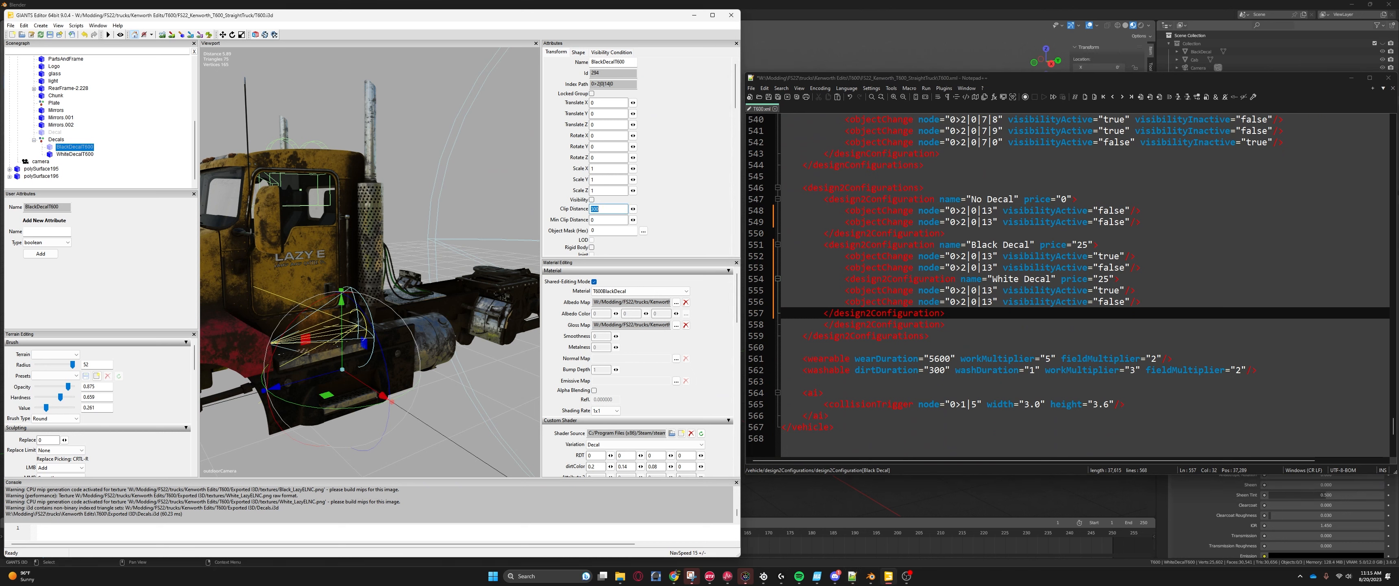
pyautogui.moveTo(619, 84); pyautogui.dragTo(588, 82)
pyautogui.doubleClick(597, 84)
pyautogui.rightClick(604, 83)
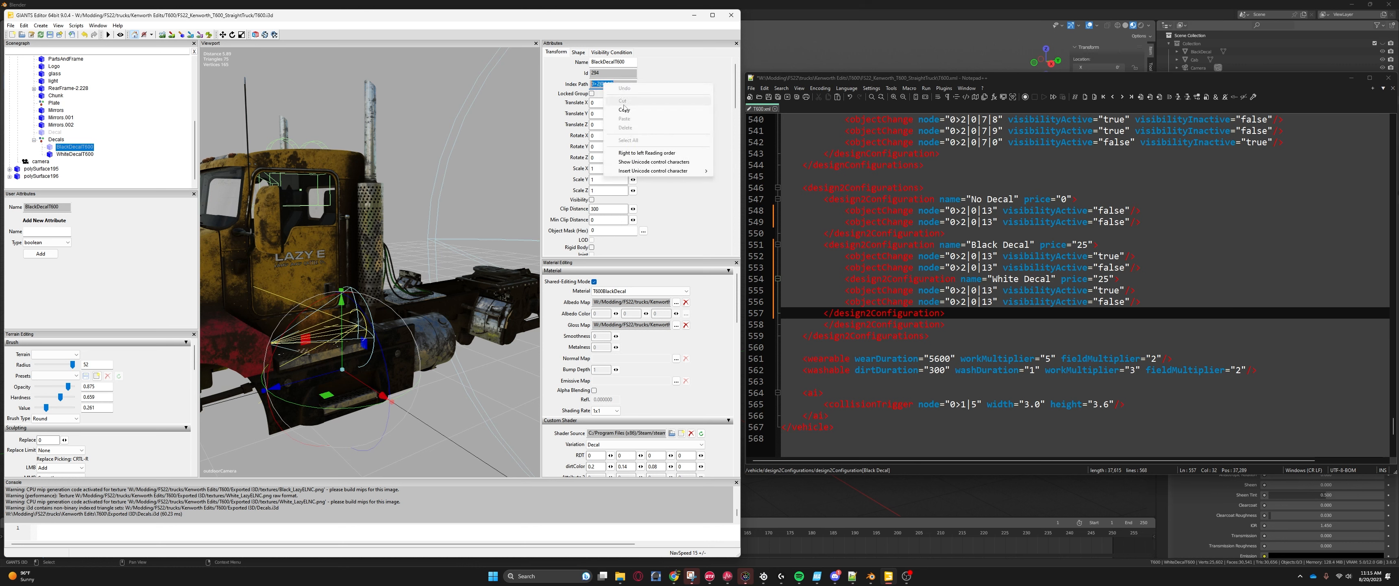
pyautogui.click(624, 109)
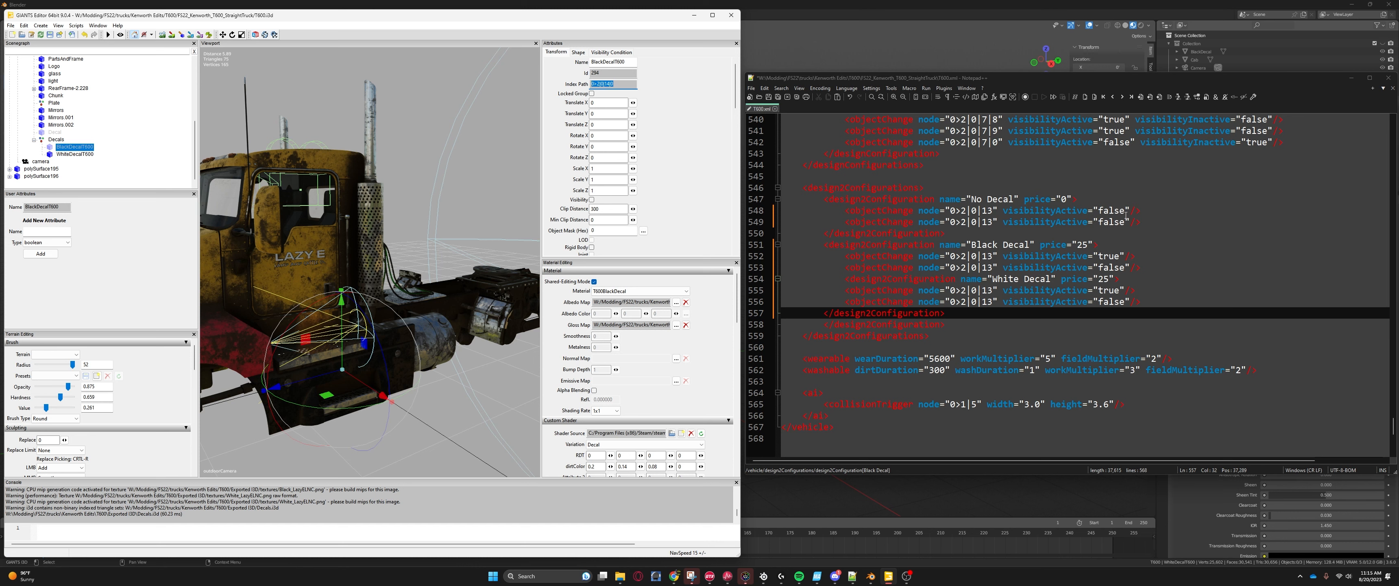
pyautogui.moveTo(996, 210); pyautogui.dragTo(950, 211)
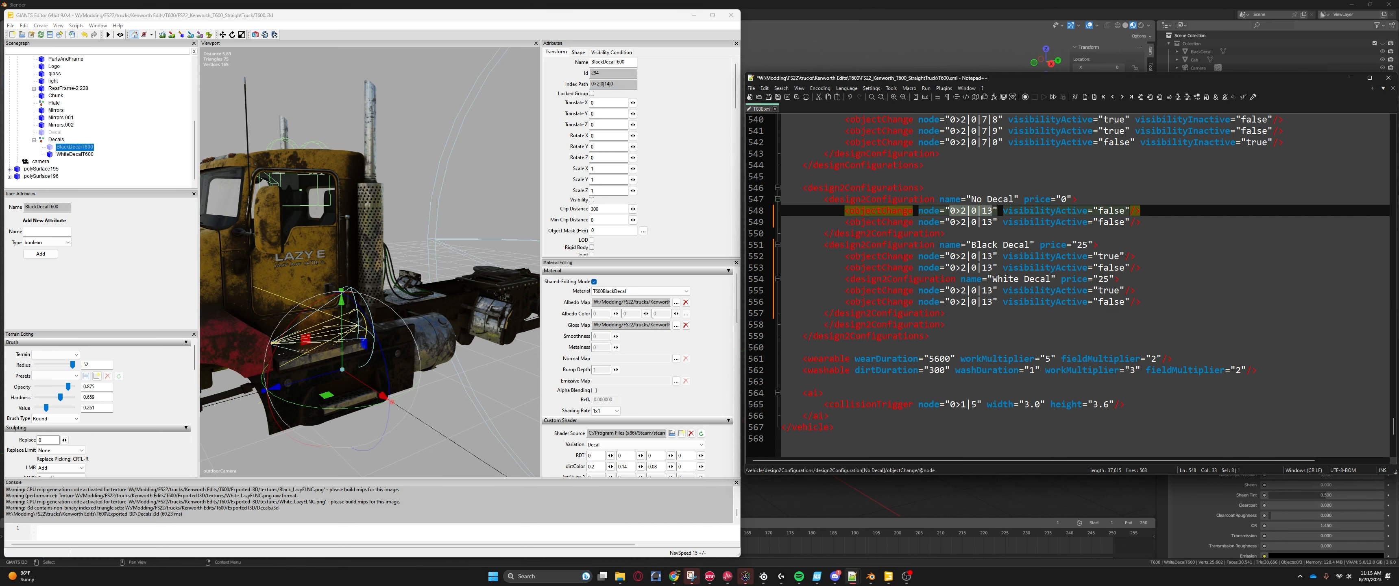
pyautogui.hotkey('ctrl', 'v')
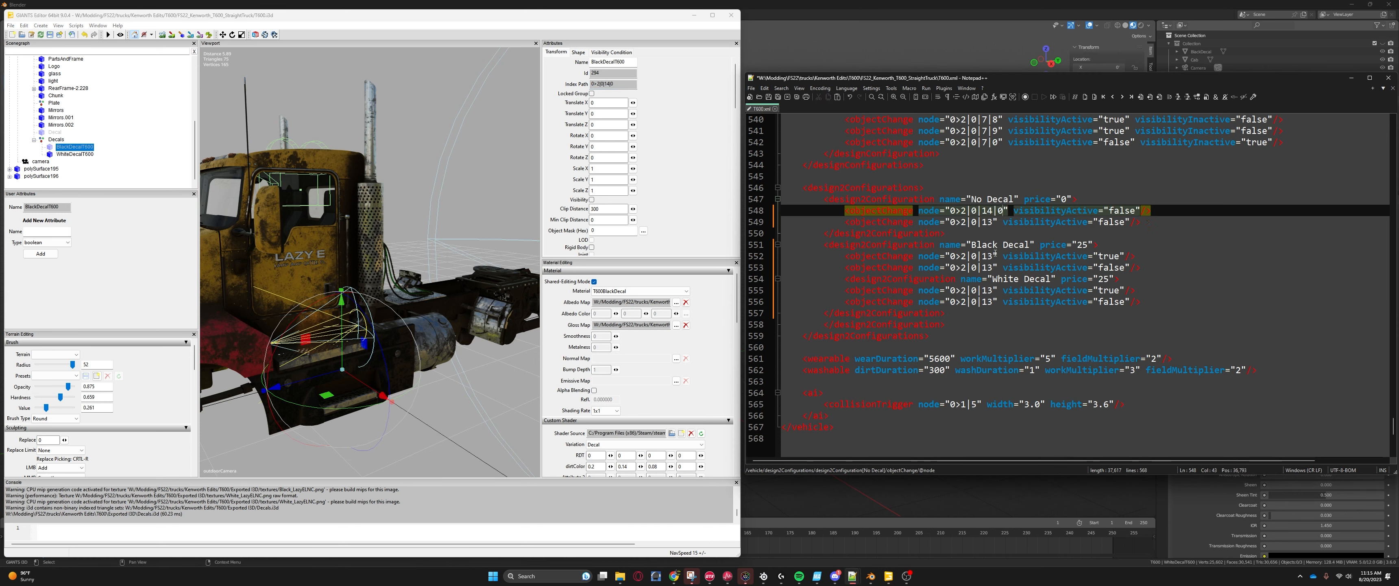
pyautogui.moveTo(995, 256); pyautogui.dragTo(950, 256)
pyautogui.hotkey('ctrl', 'v')
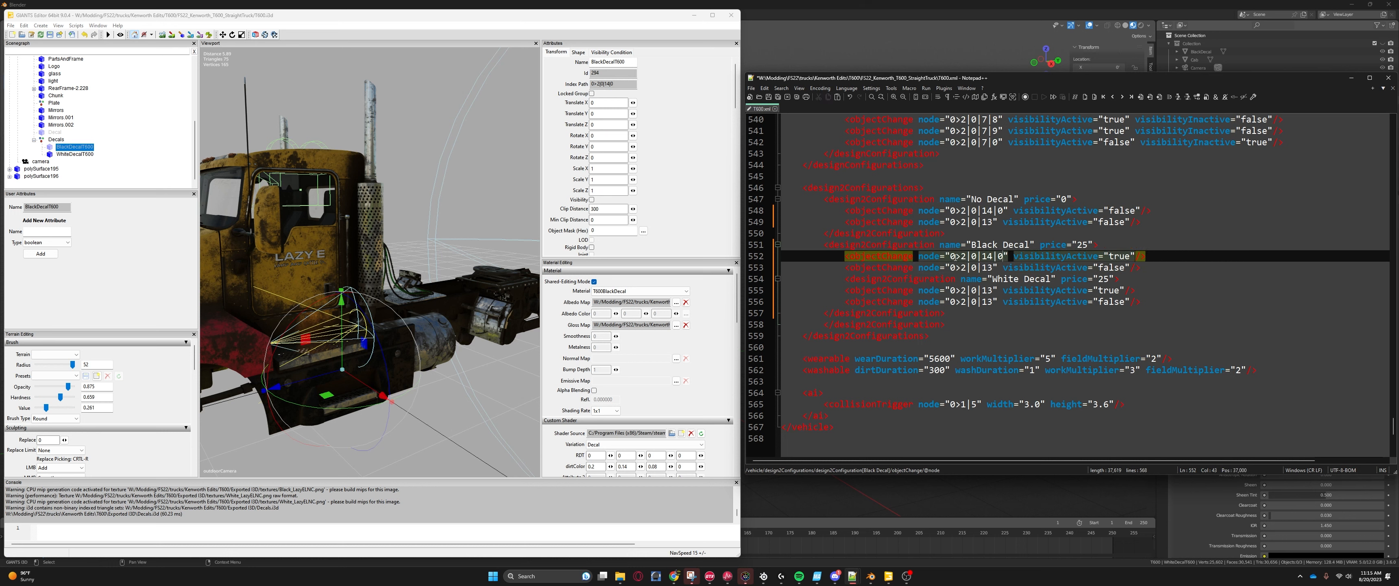
pyautogui.click(991, 289)
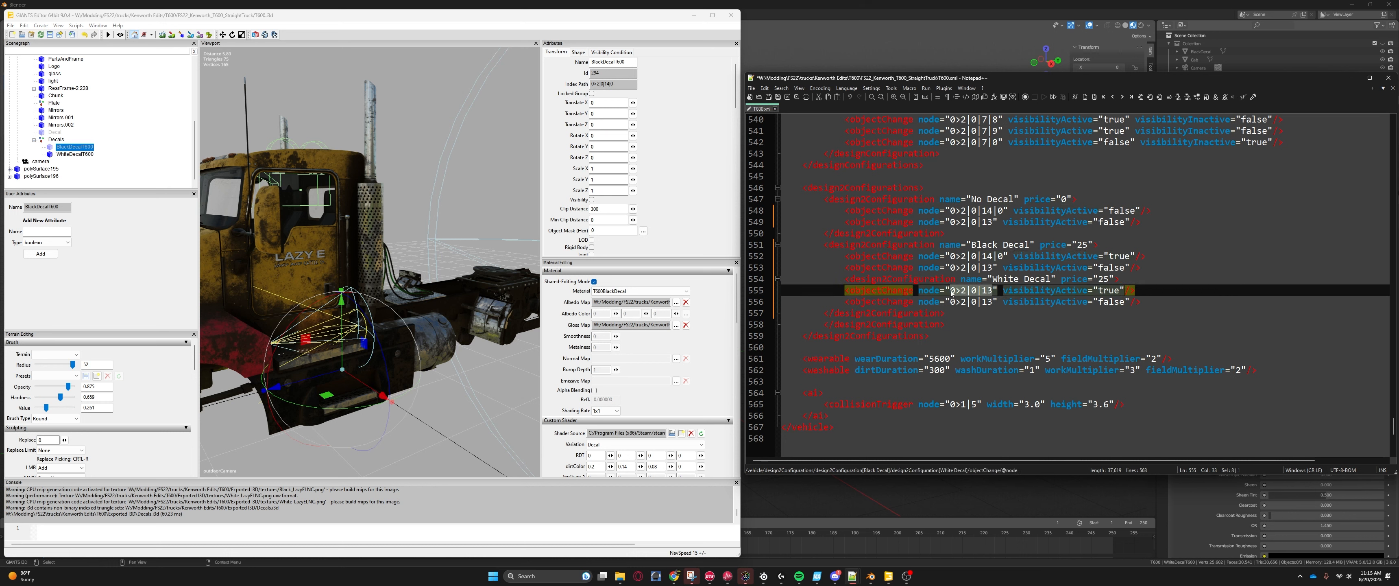
pyautogui.hotkey('ctrl', 'v')
# Step: Copy WhiteDecalT600's index path and set it (0>2|0|14|1) as the second objectChange node in all three decal configurations
pyautogui.click(87, 155)
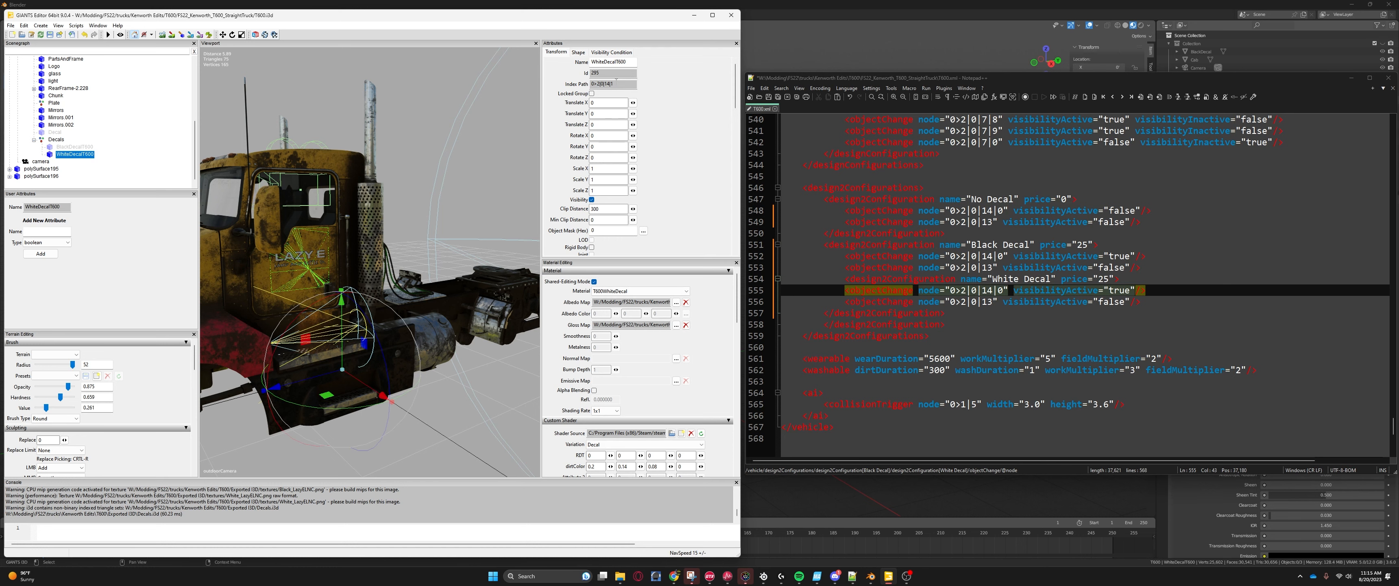
pyautogui.doubleClick(609, 83)
pyautogui.moveTo(993, 221); pyautogui.dragTo(952, 222)
pyautogui.hotkey('ctrl', 'v')
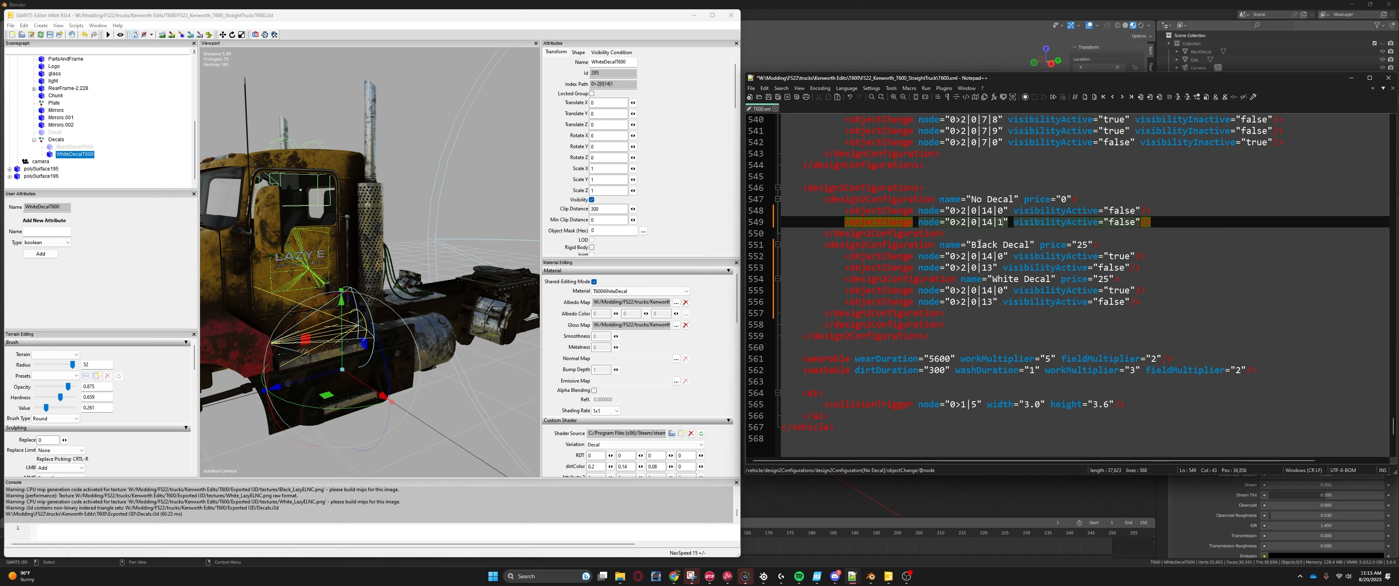
pyautogui.moveTo(995, 267); pyautogui.dragTo(949, 268)
pyautogui.hotkey('ctrl', 'v')
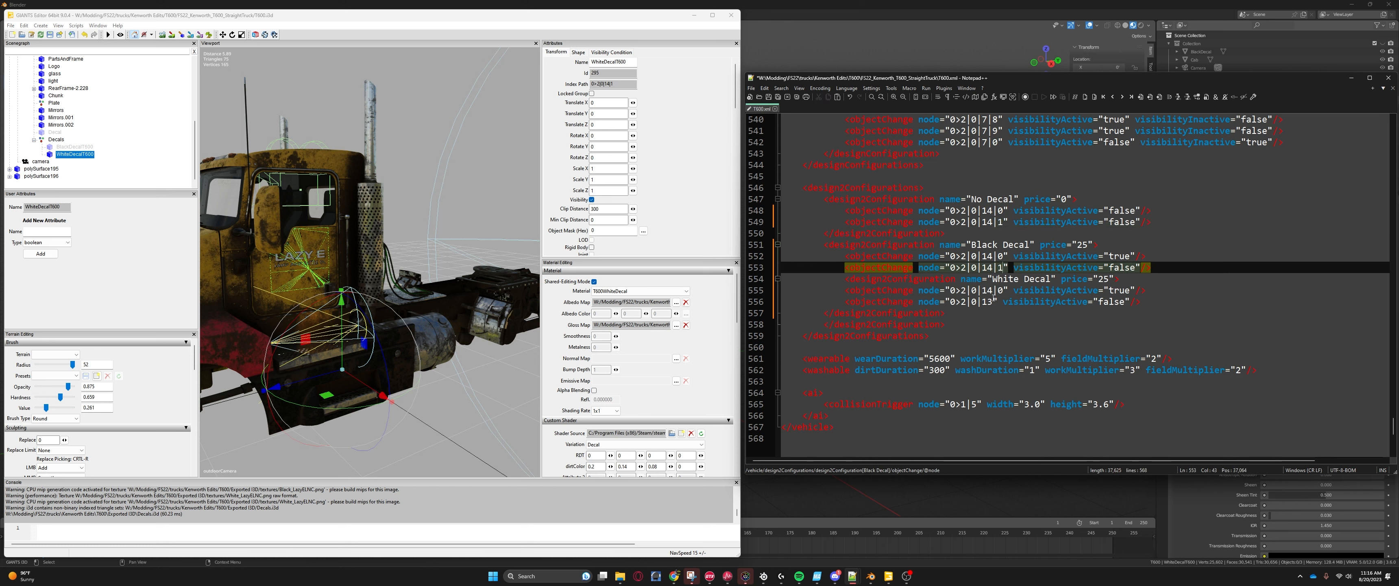
pyautogui.moveTo(996, 302); pyautogui.dragTo(950, 302)
pyautogui.hotkey('ctrl', 'v')
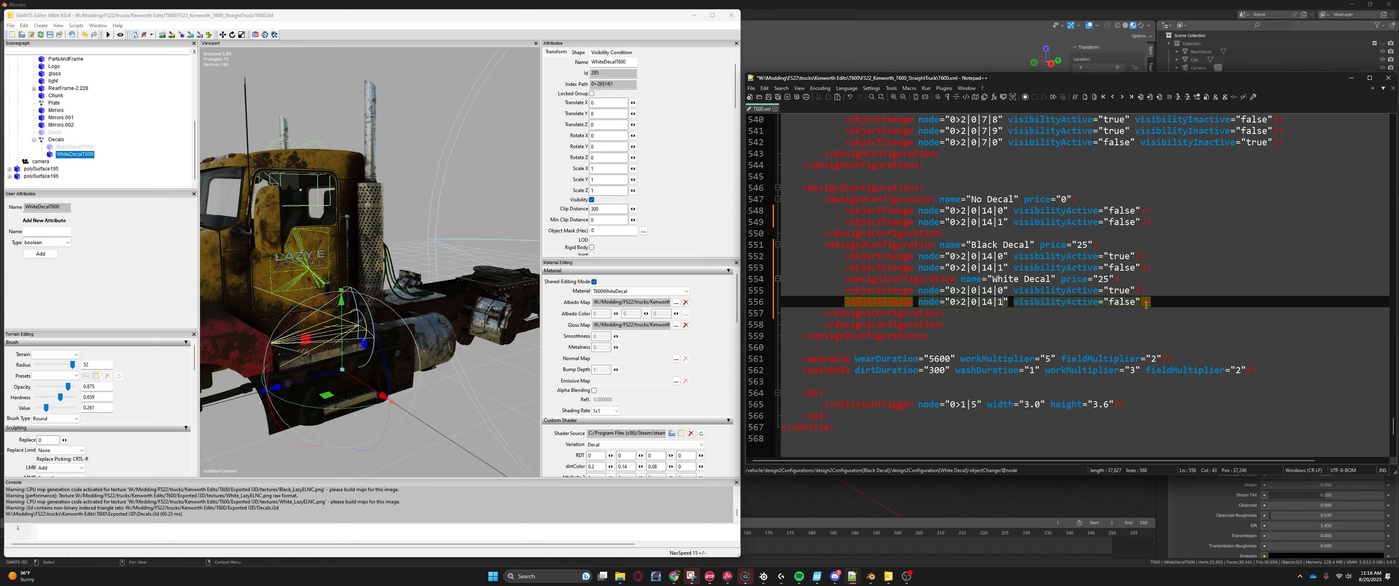
# Step: In the White Decal configuration, set visibilityActive to false for node 0>2|0|14|0 and true for node 0>2|0|14|1
pyautogui.click(1128, 324)
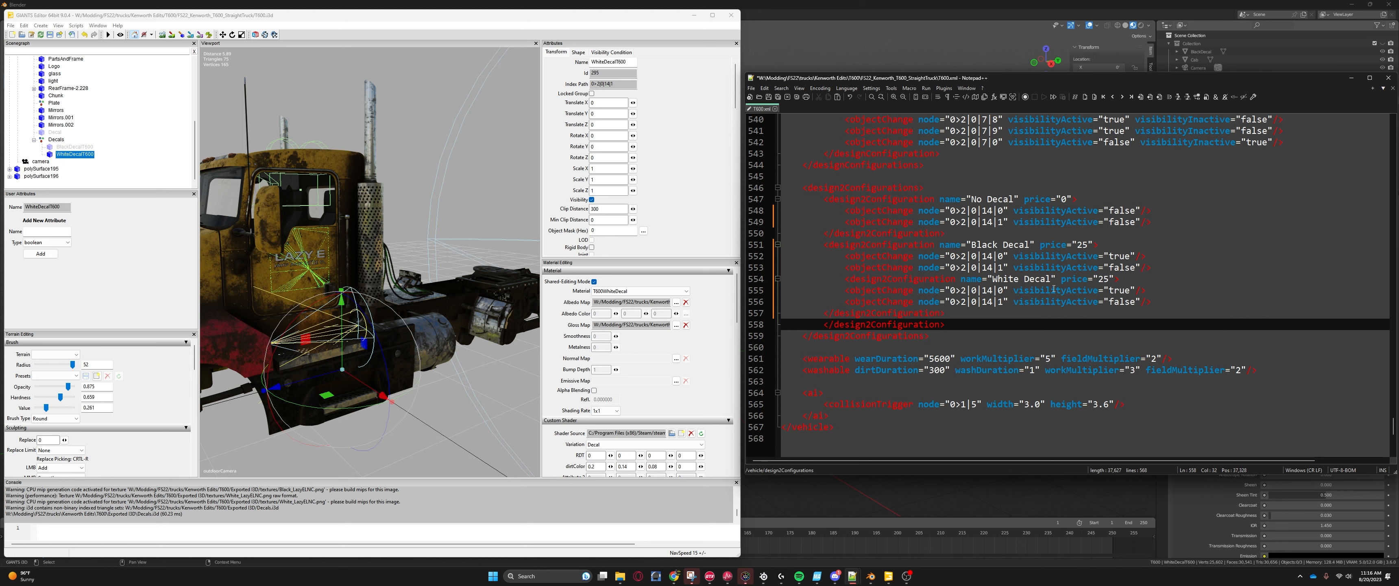
pyautogui.doubleClick(1111, 302)
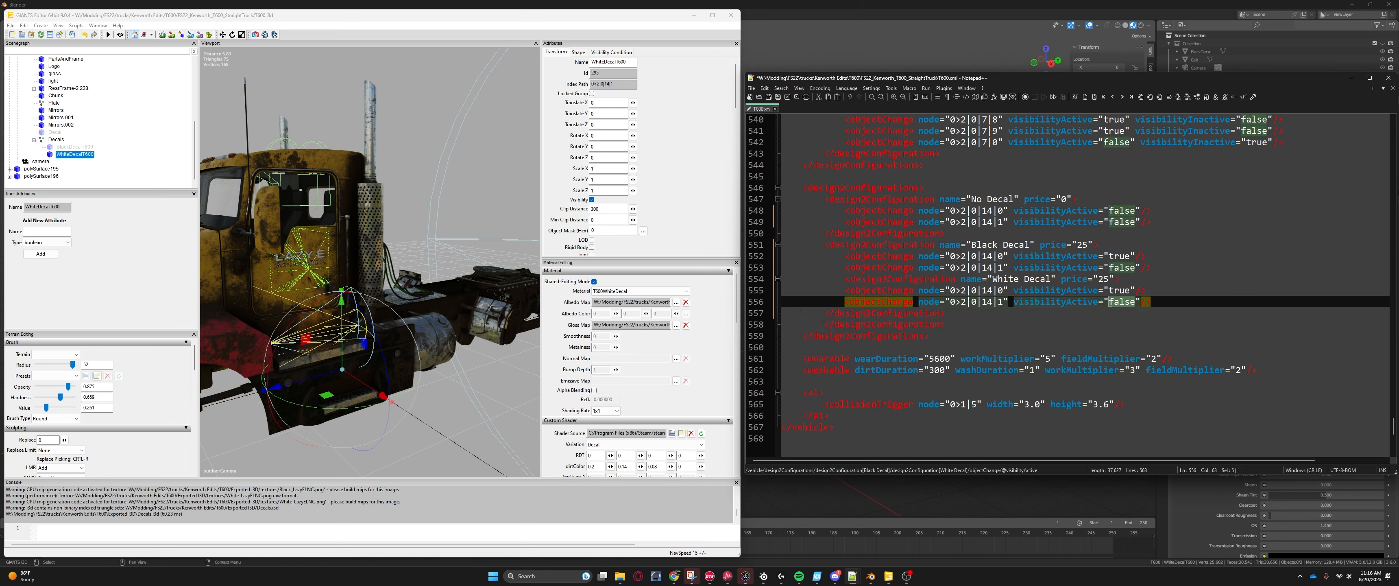
pyautogui.write('true')
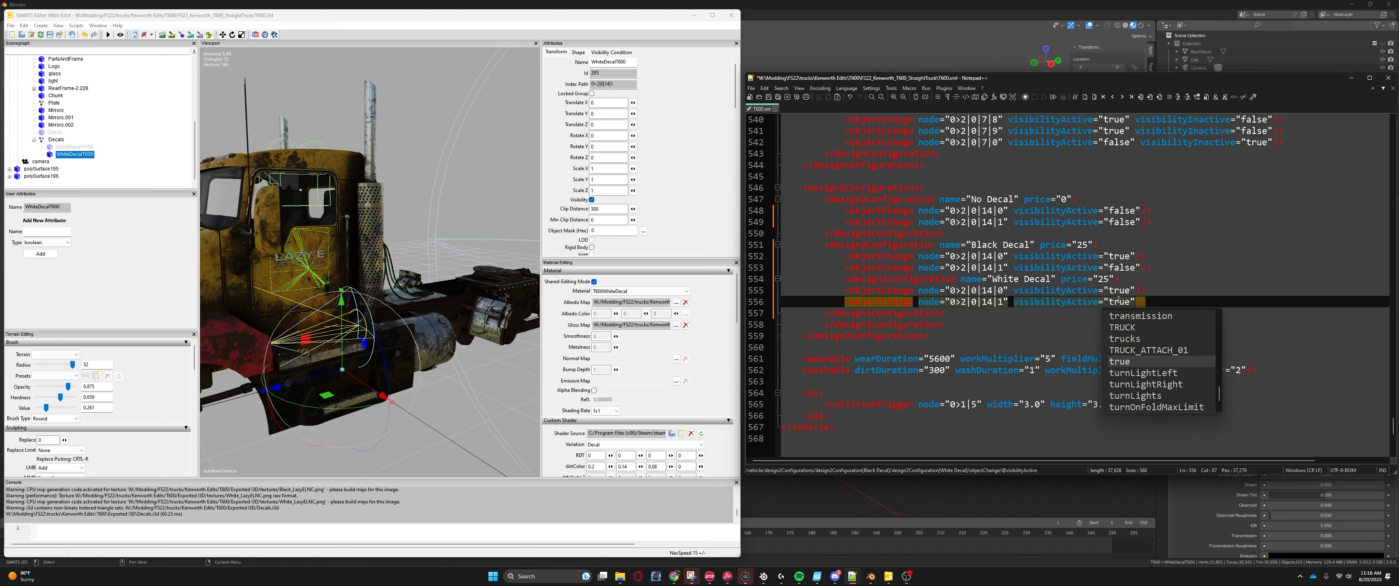
pyautogui.doubleClick(1118, 290)
pyautogui.write('a')
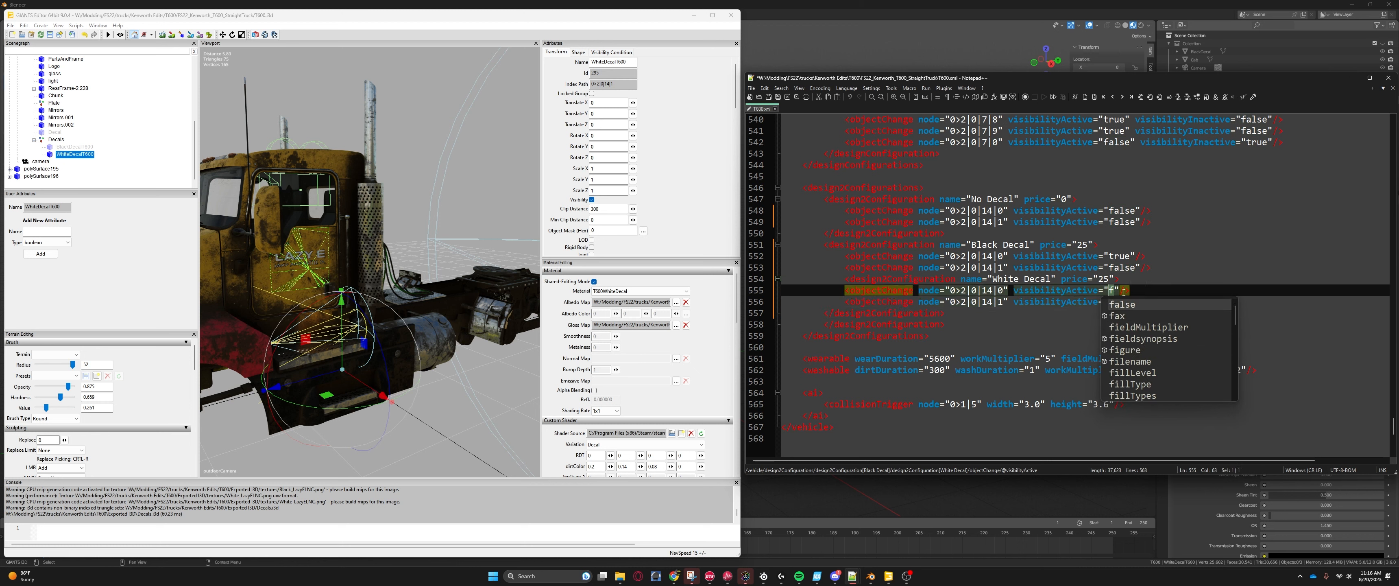
pyautogui.press('Escape')
pyautogui.write('lse')
pyautogui.press('BackSpace')
pyautogui.press('BackSpace')
pyautogui.press('BackSpace')
pyautogui.press('BackSpace')
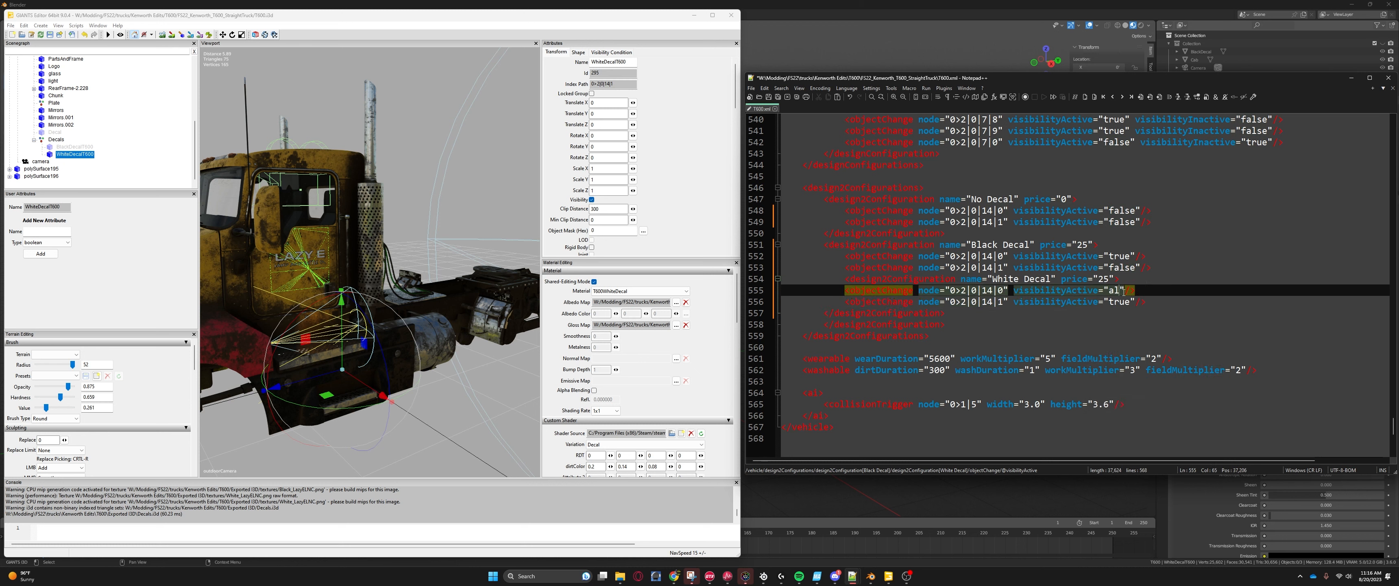
pyautogui.write('false')
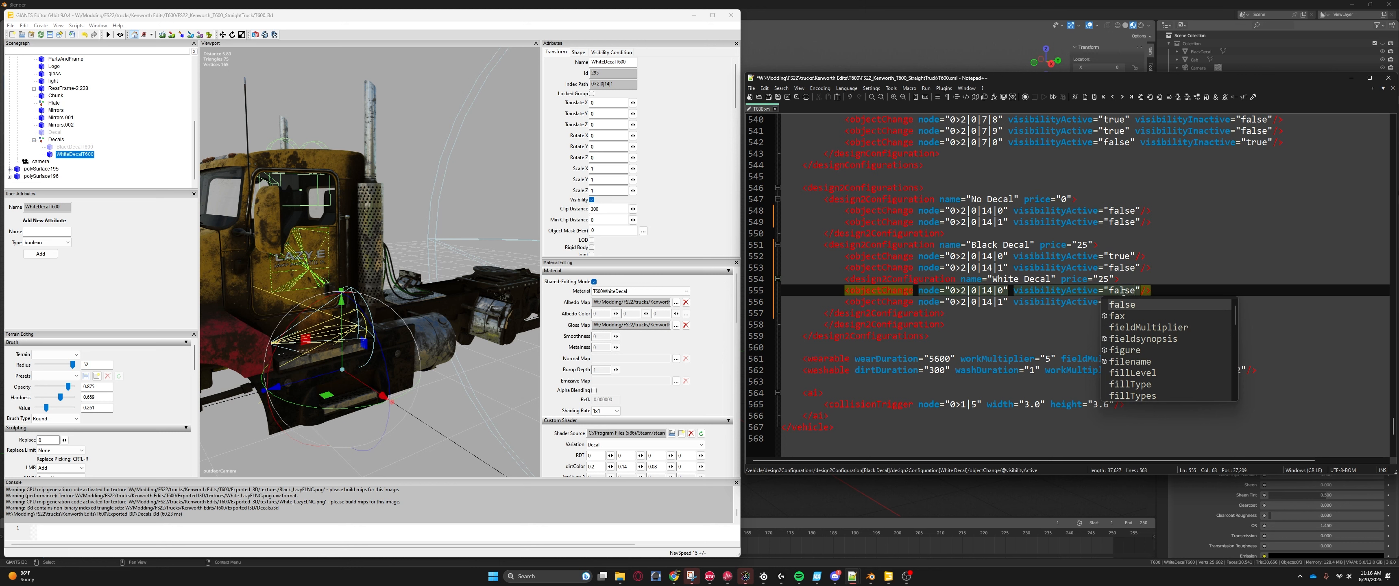
pyautogui.click(1125, 255)
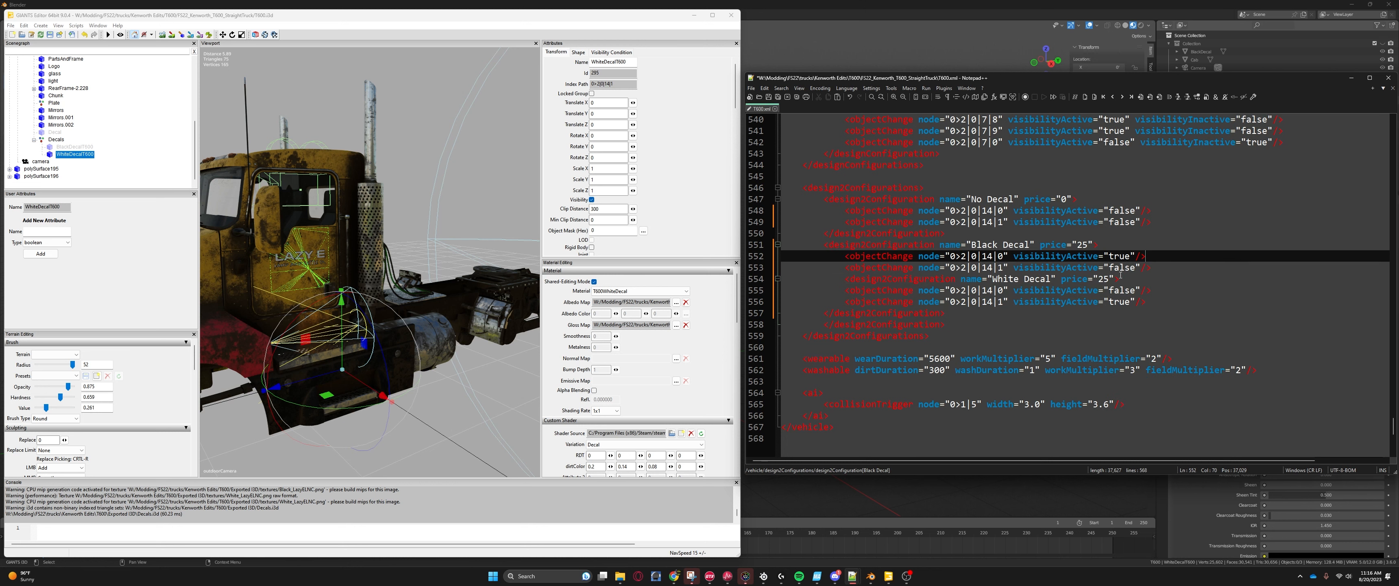
# Step: Save T600.xml, then deselect the decal and save the truck scene in GIANTS Editor
pyautogui.scroll(2, 1125, 219)
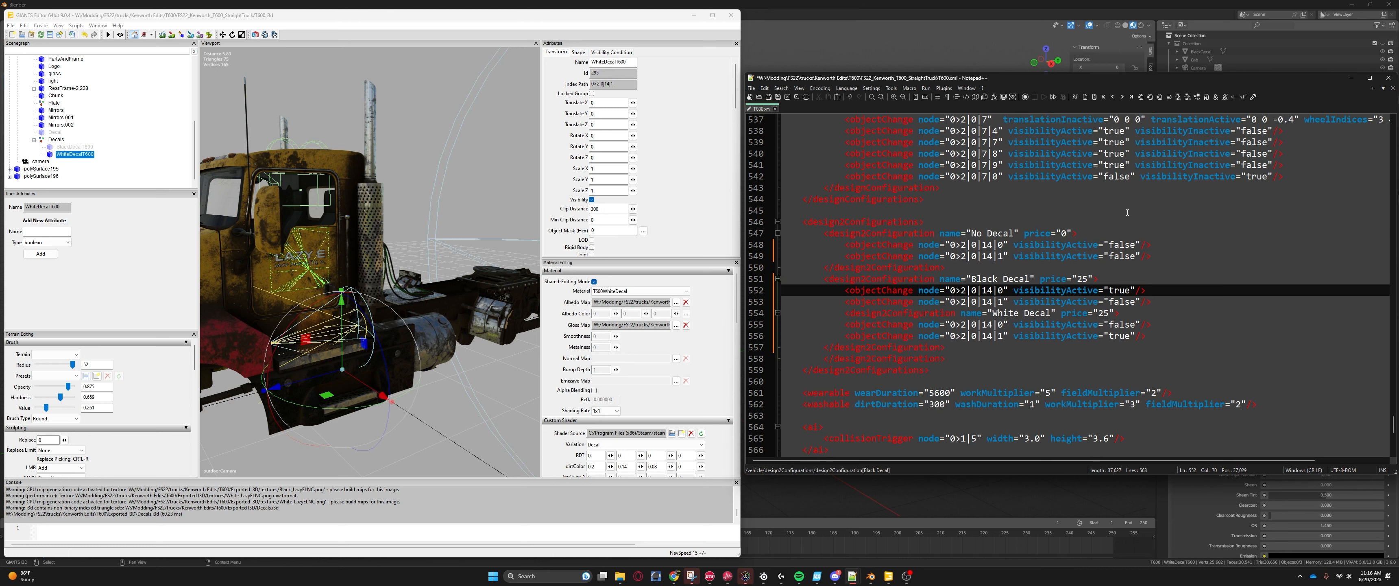
pyautogui.click(769, 97)
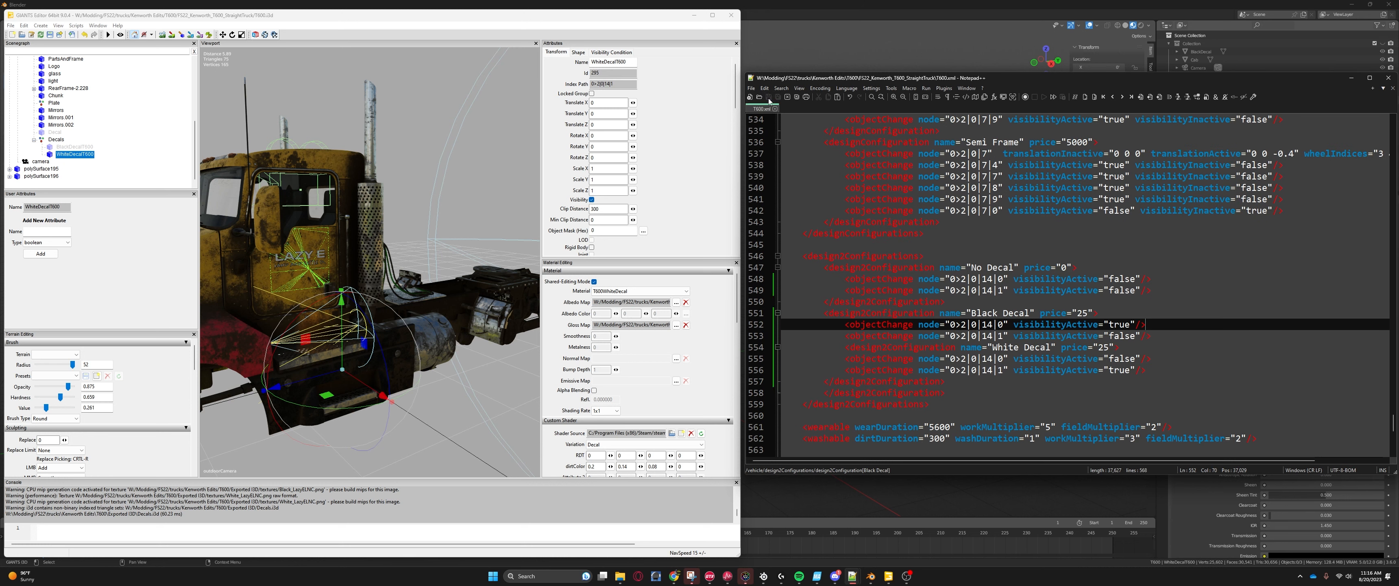
pyautogui.click(235, 103)
pyautogui.hotkey('ctrl', 's')
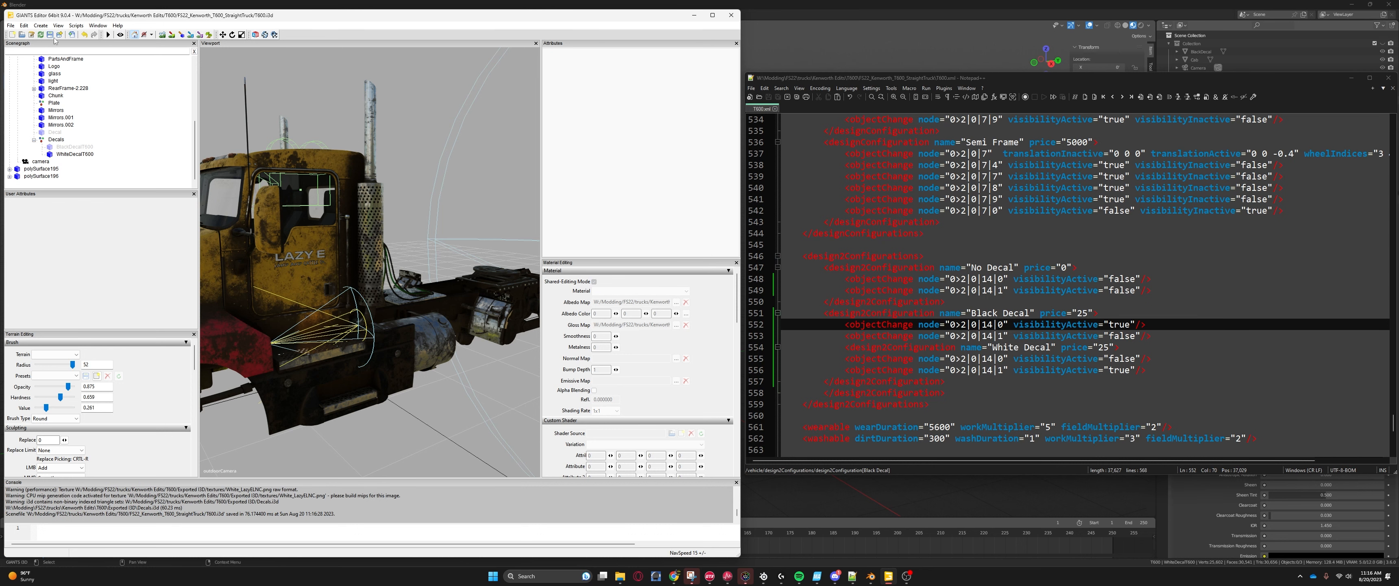
pyautogui.hotkey('ctrl', 's')
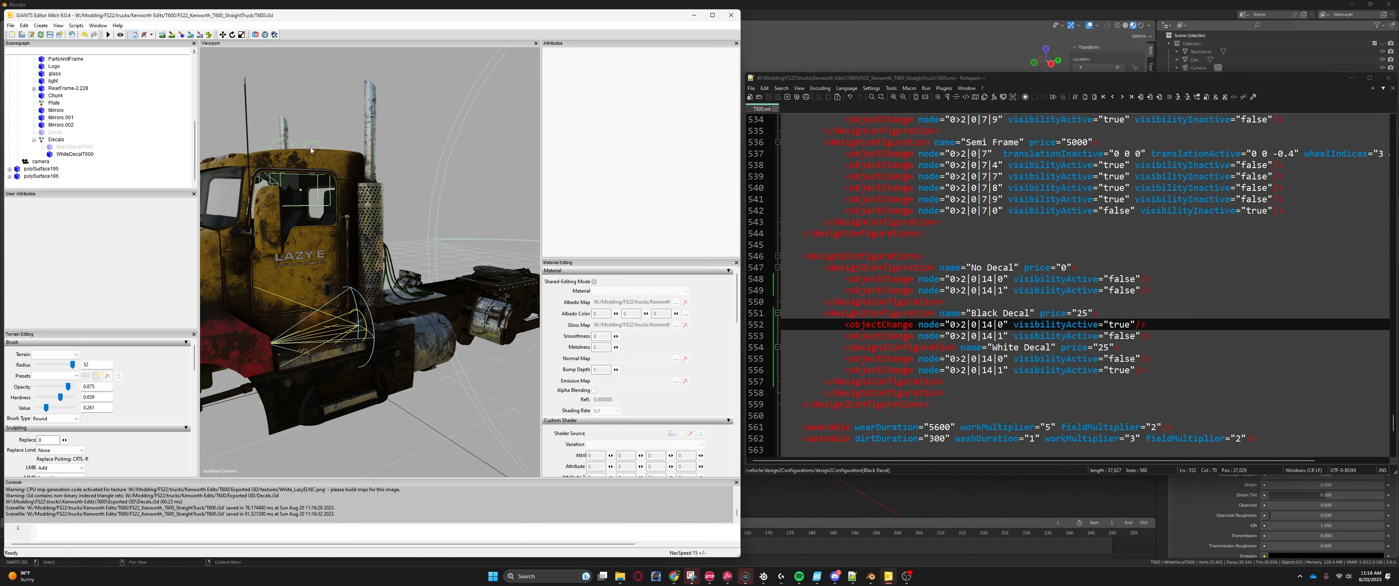